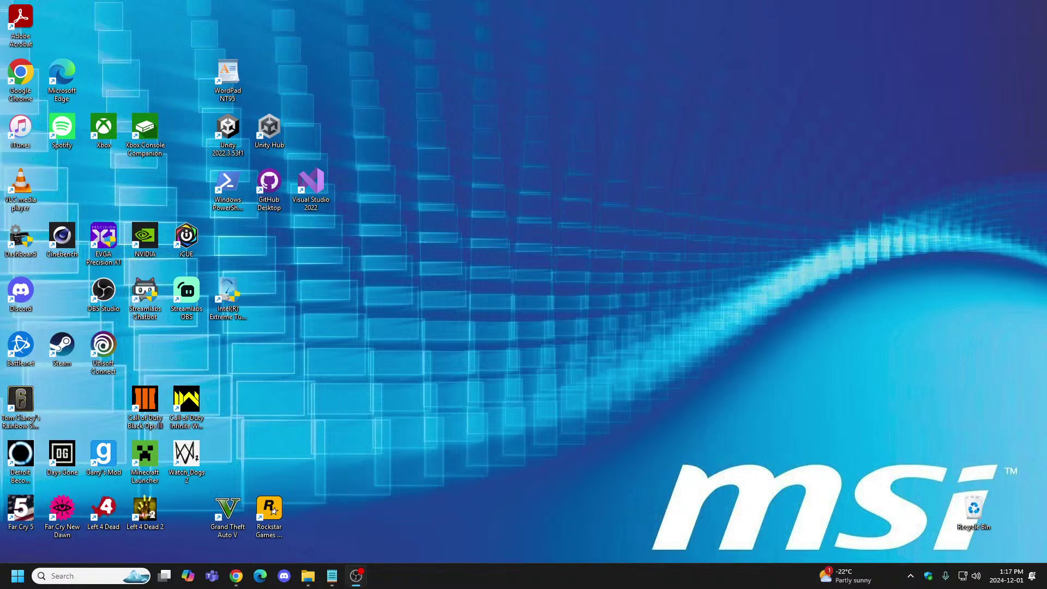
click(236, 576)
click(308, 576)
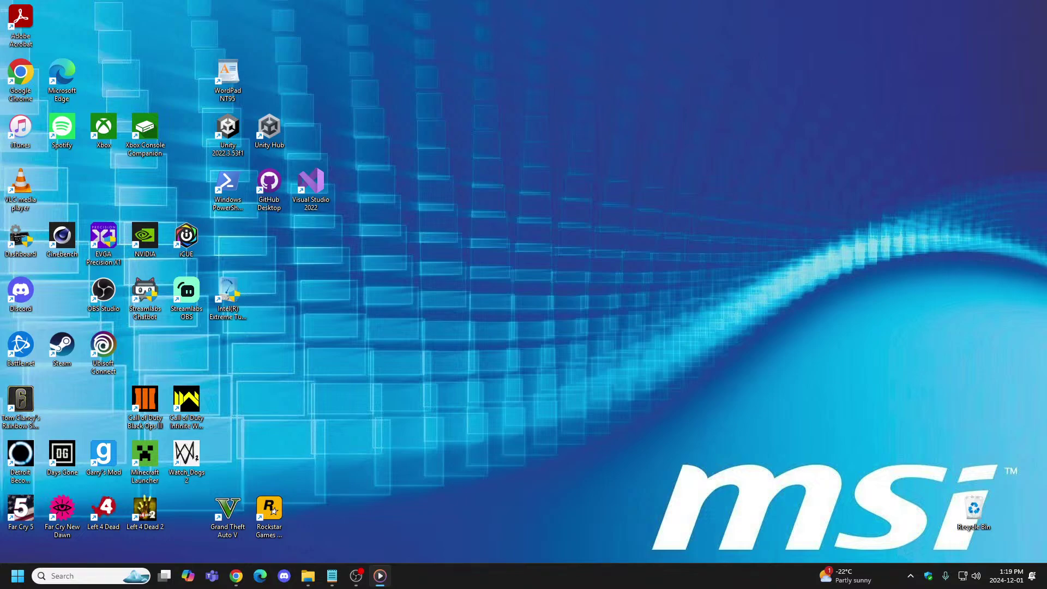
click(236, 576)
key(alt+Tab)
key(alt+Tab)
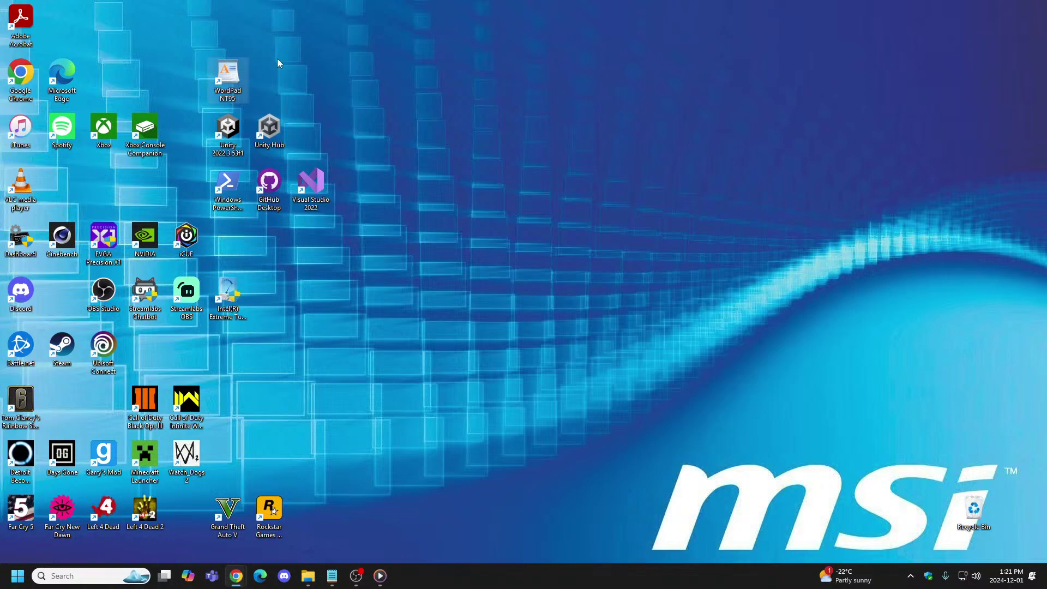
Step: Launch Unity Hub, open the TerrainTools project, and close the Hub window
right_click(279, 126)
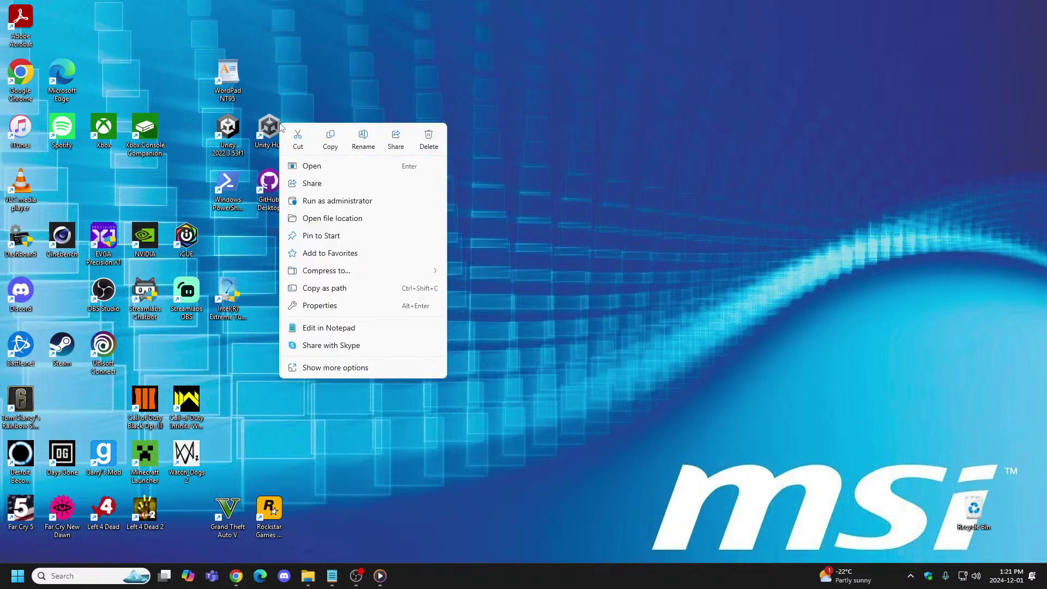
click(312, 166)
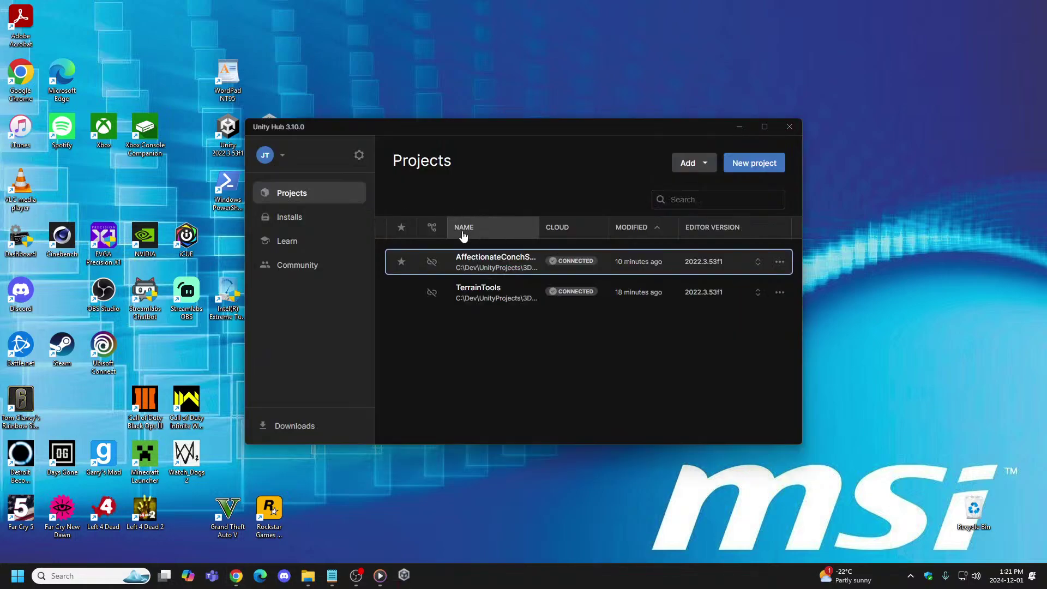
click(476, 290)
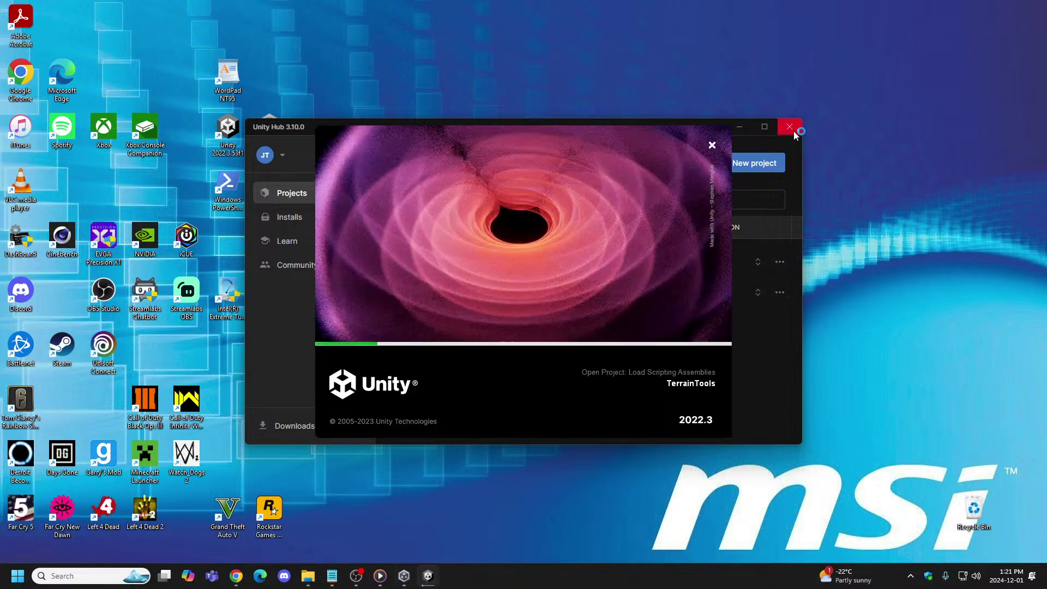
click(790, 127)
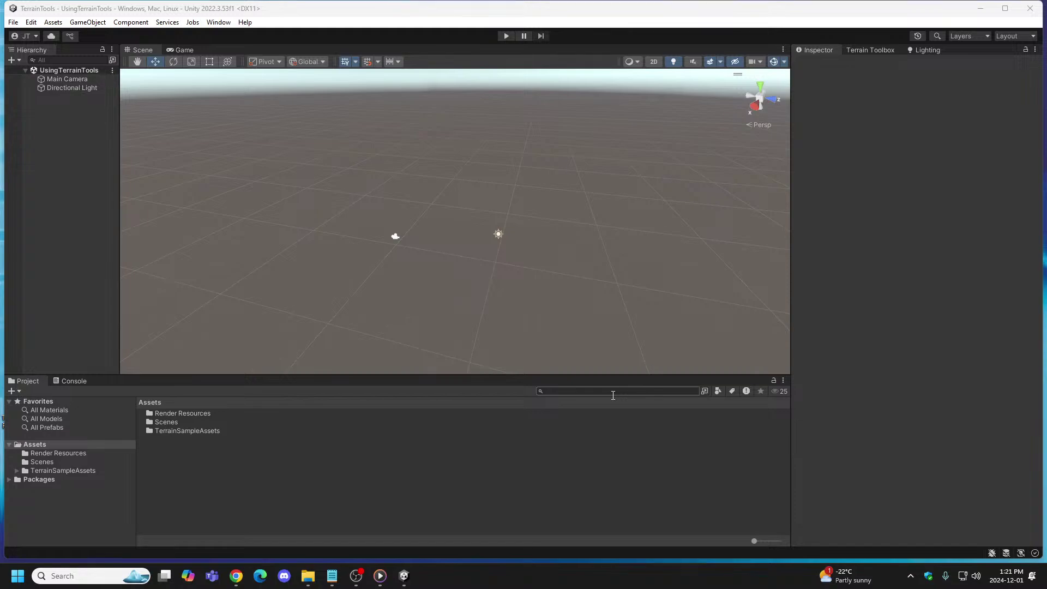
Step: Examine all materials in the project, including AreaLightCookieViewer, comparing those stored in packages with those in assets
click(80, 411)
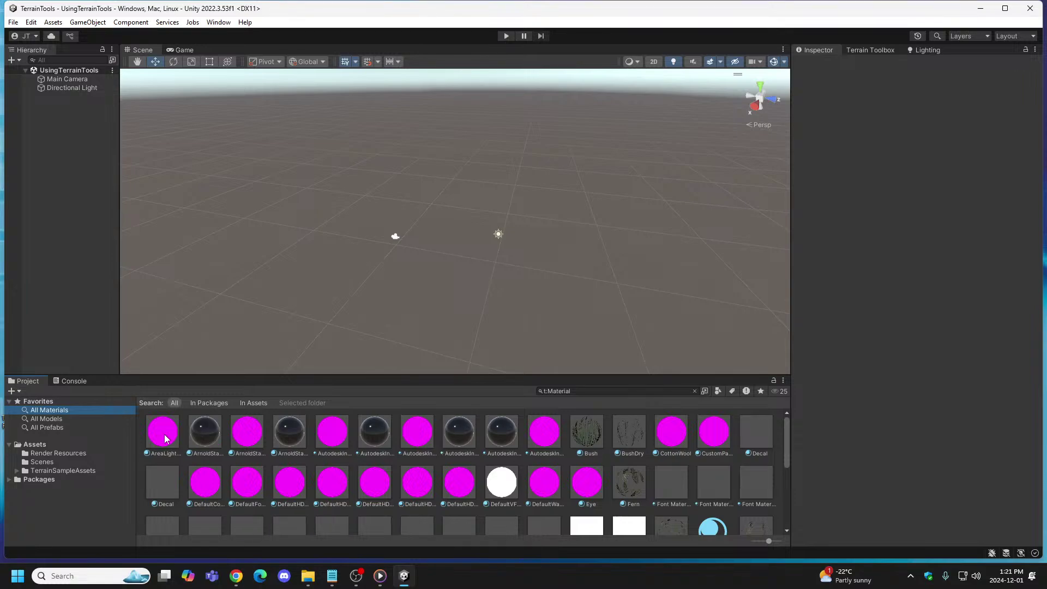
click(167, 438)
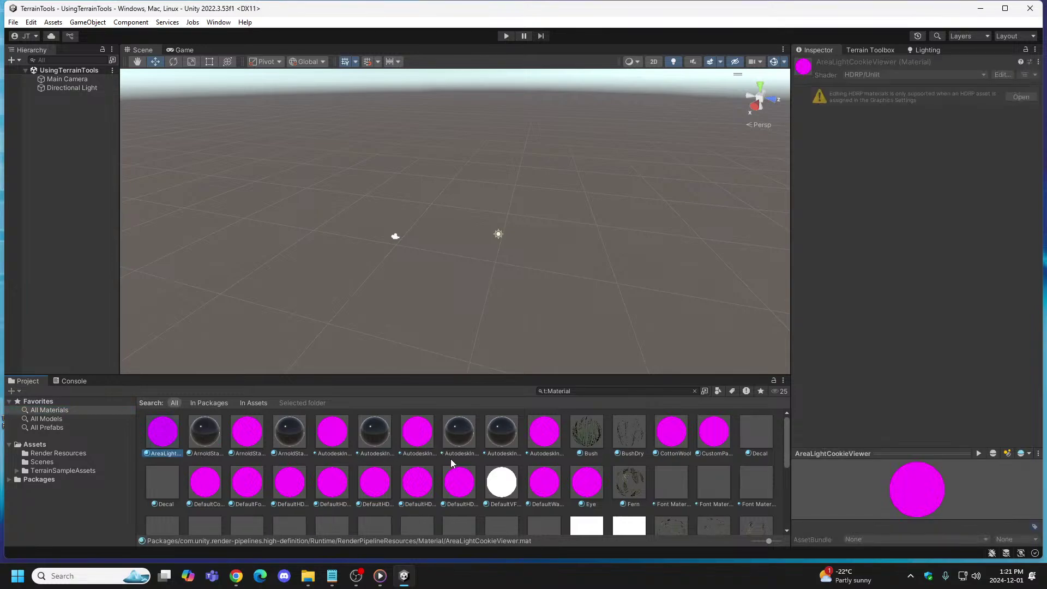
click(254, 403)
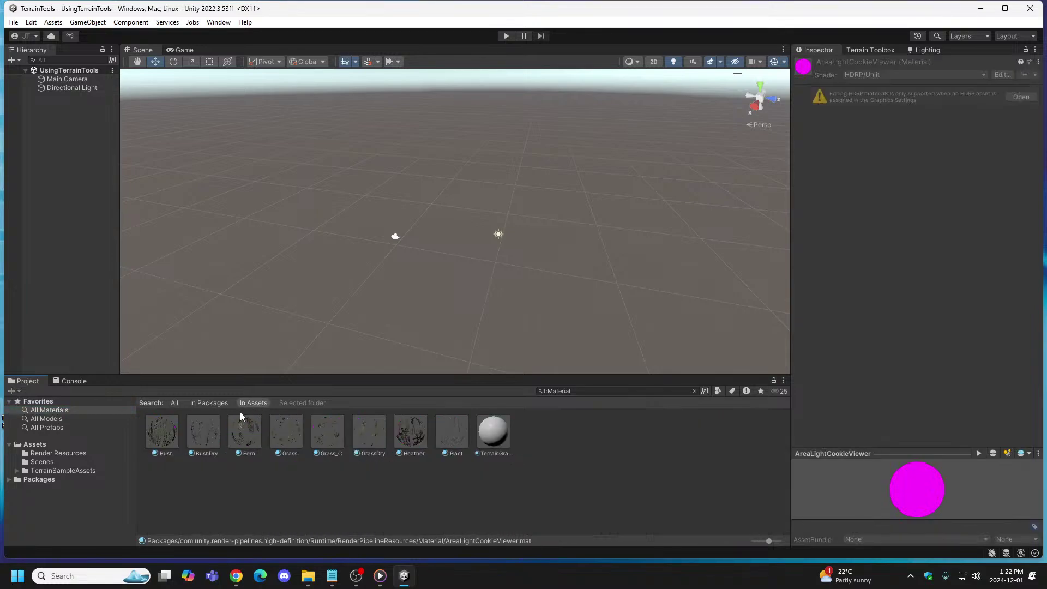
click(173, 404)
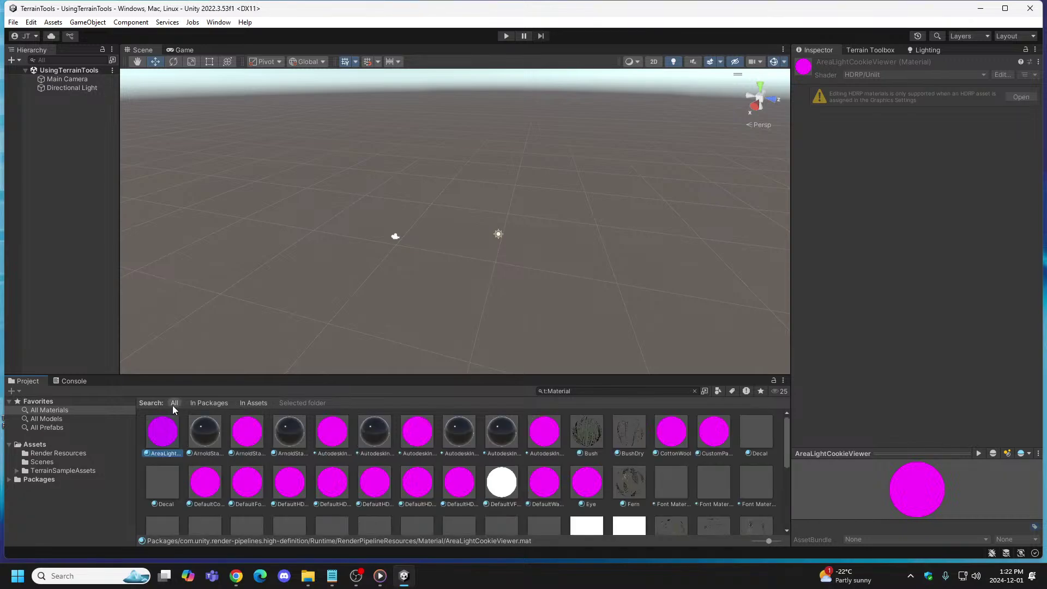
scroll(472, 460, down, 1)
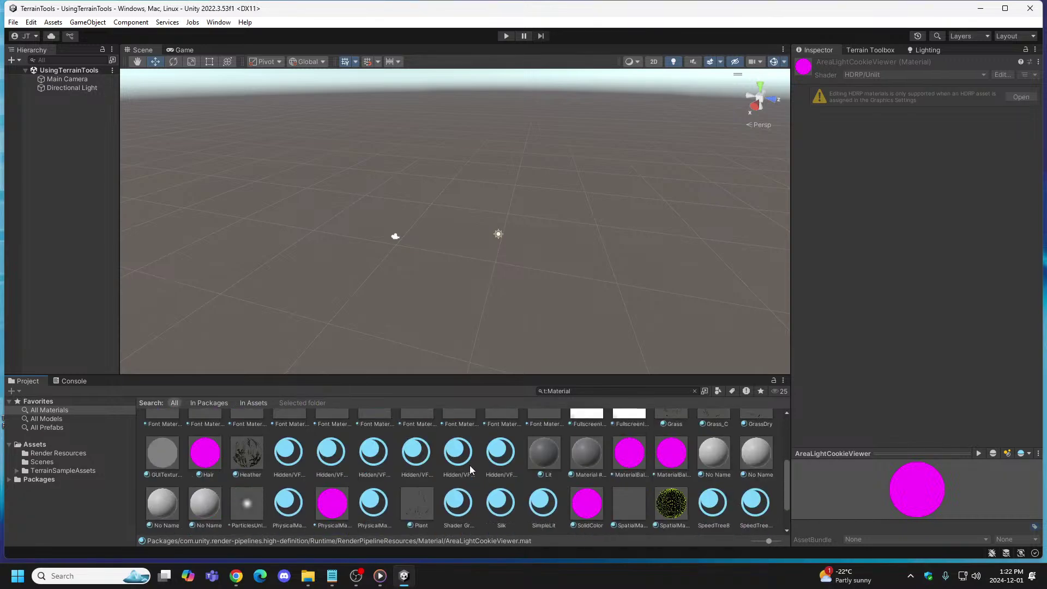
scroll(440, 469, up, 1)
click(207, 403)
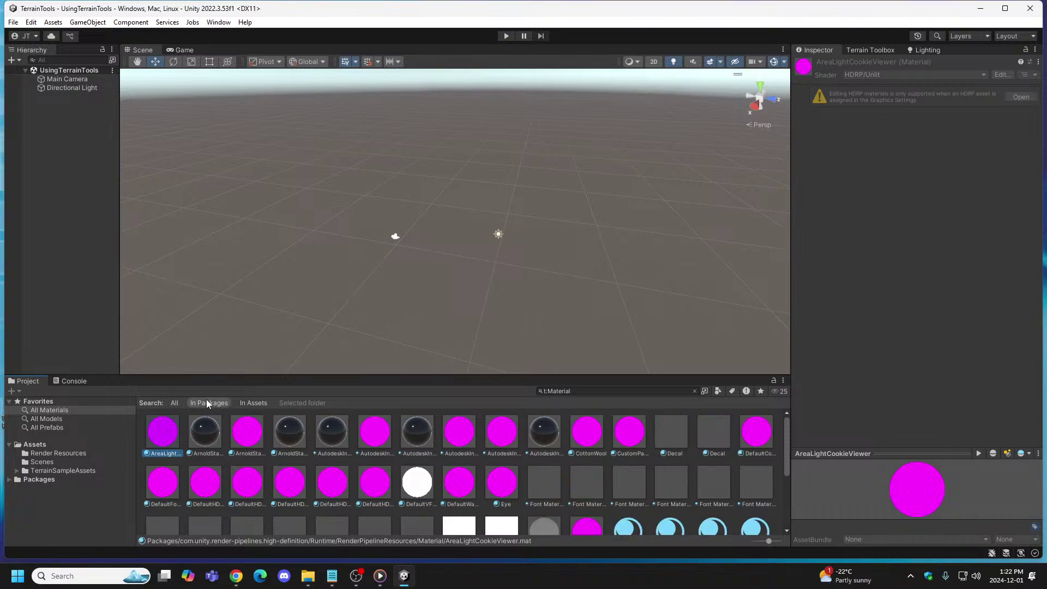
scroll(363, 468, down, 4)
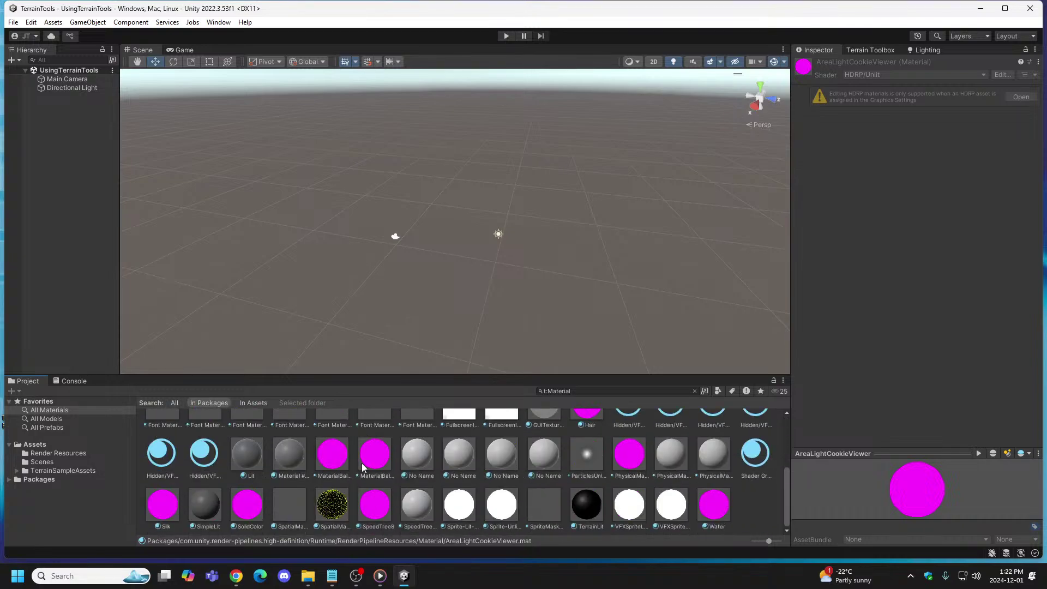
scroll(362, 467, up, 4)
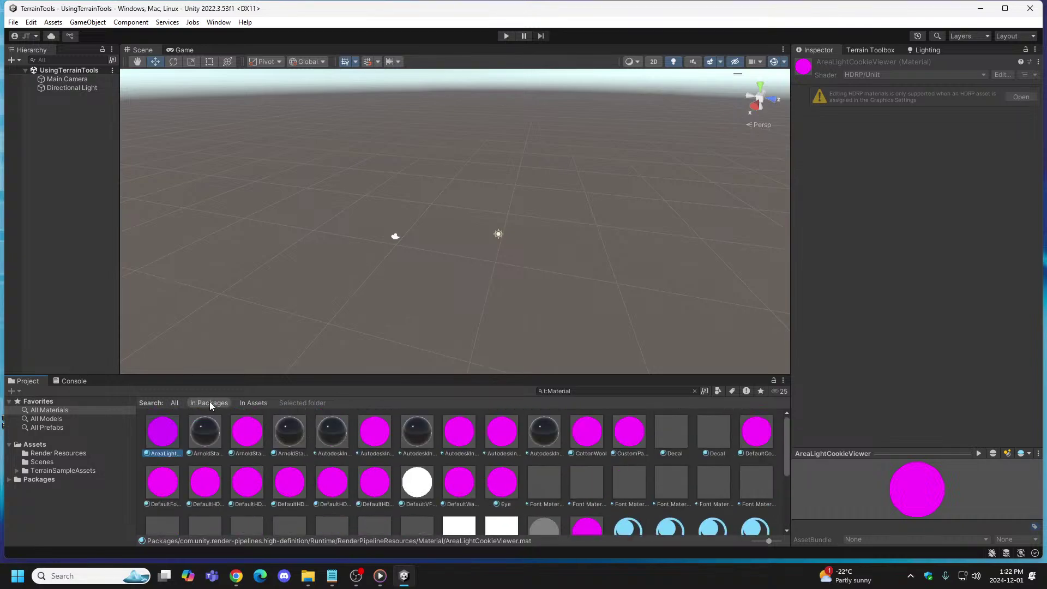
click(263, 402)
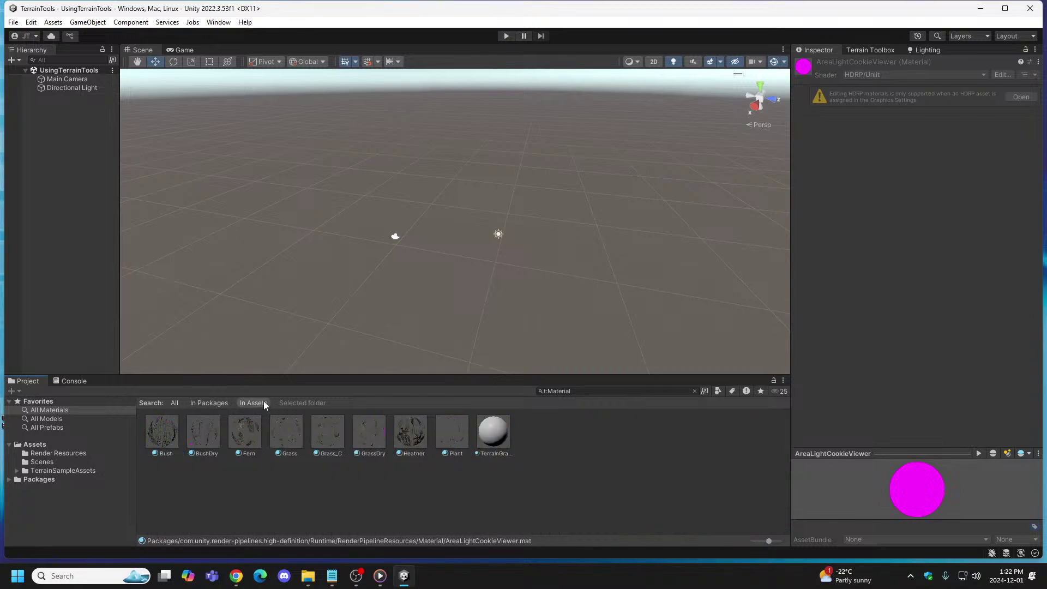
click(208, 403)
scroll(181, 437, down, 4)
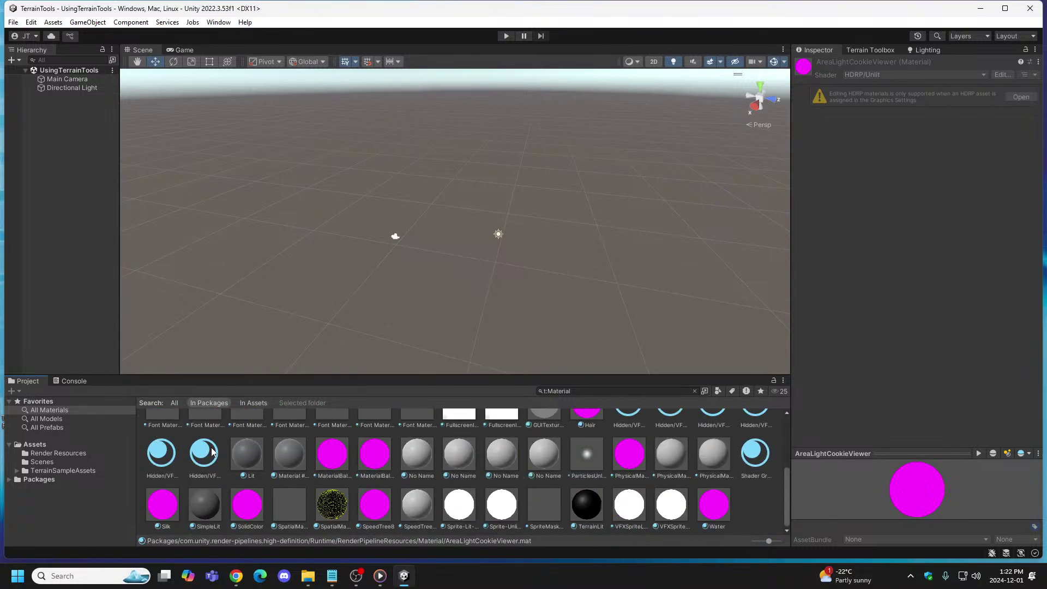
scroll(158, 433, up, 4)
Step: Select all materials across assets and packages, convert the selected built-in materials to URP, and clear the selection
click(175, 403)
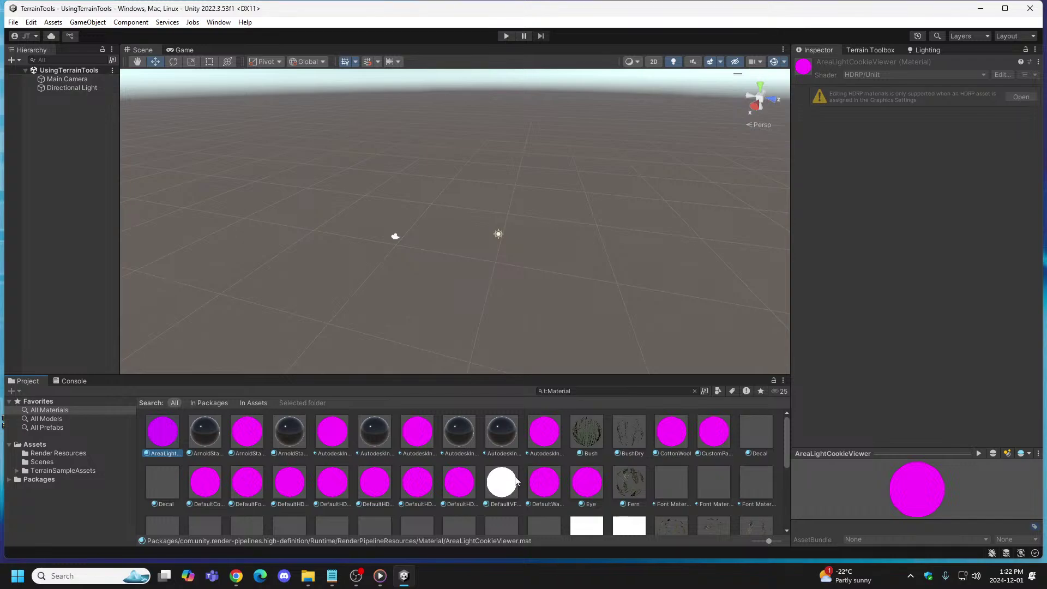
scroll(671, 496, down, 5)
key(ctrl+a)
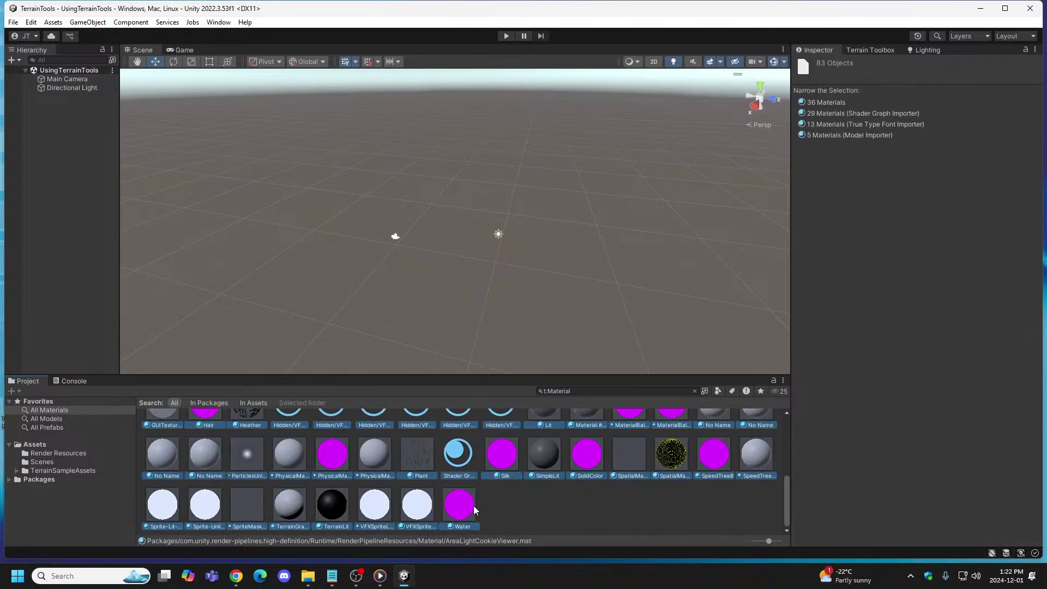
click(34, 23)
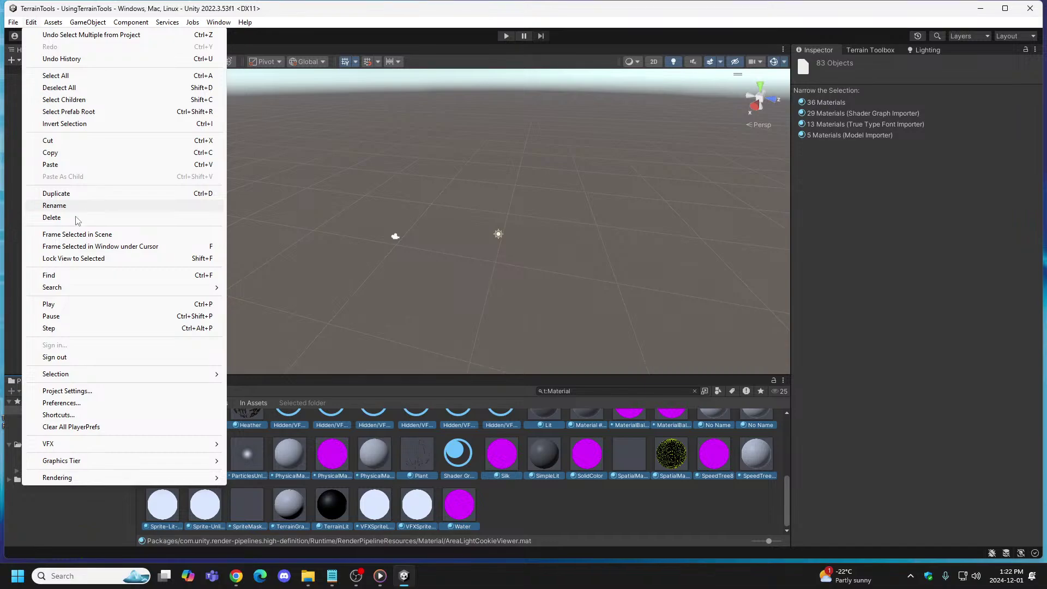
mouse_move(90, 484)
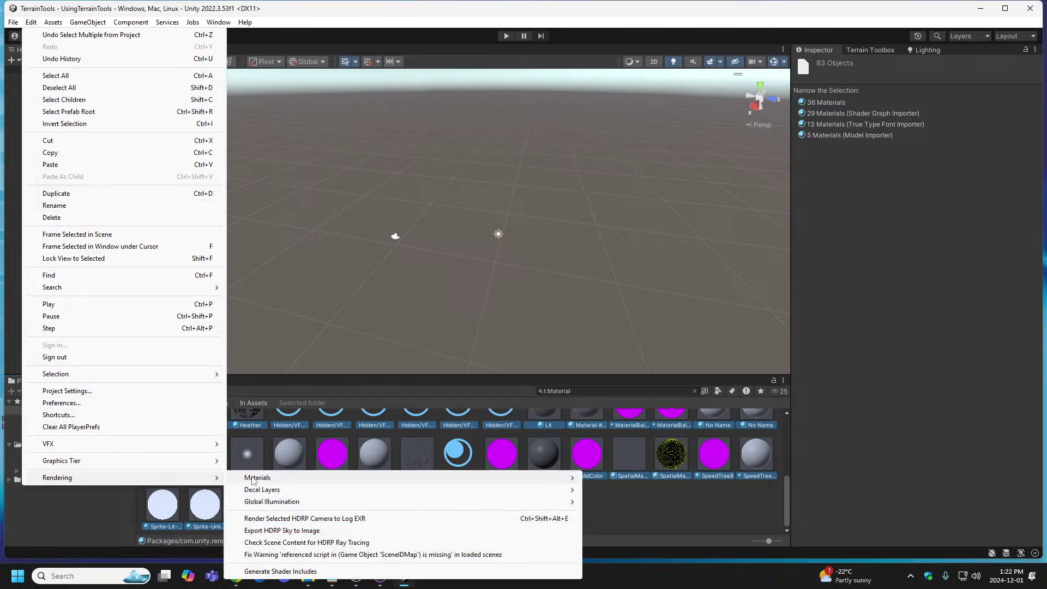
mouse_move(256, 478)
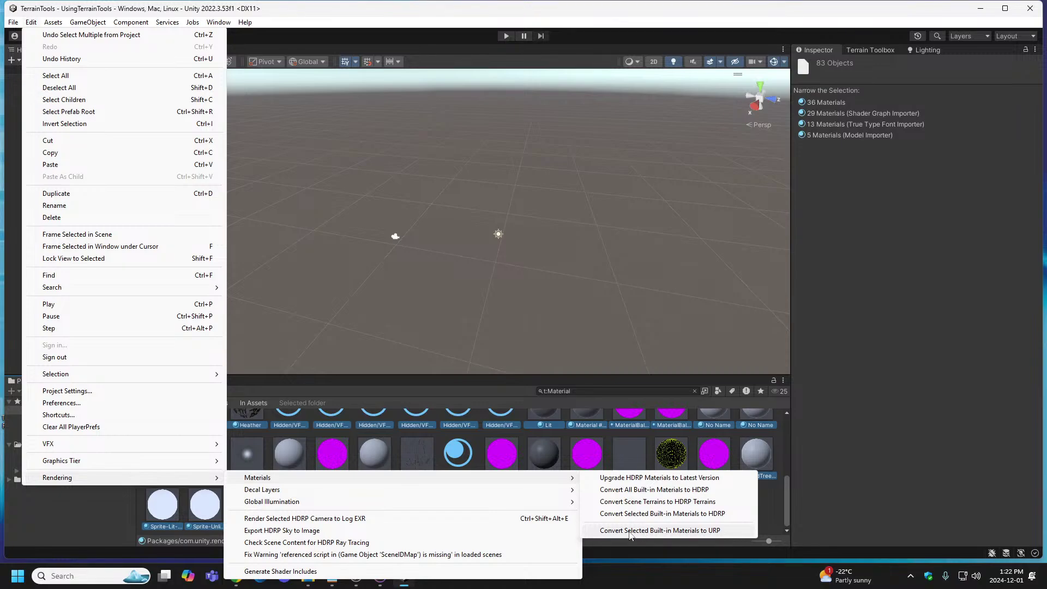
click(672, 533)
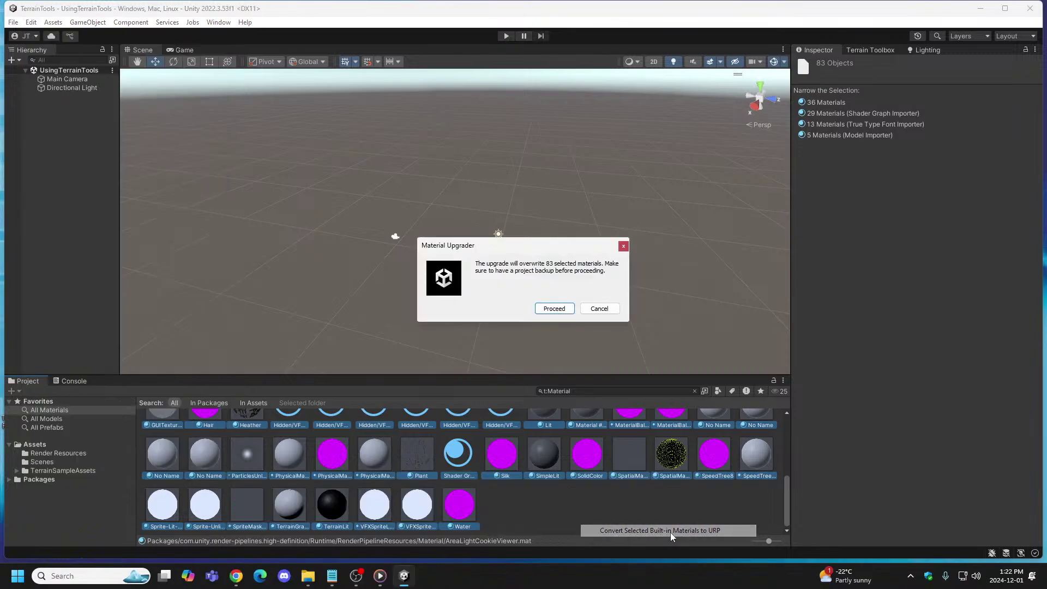
click(562, 310)
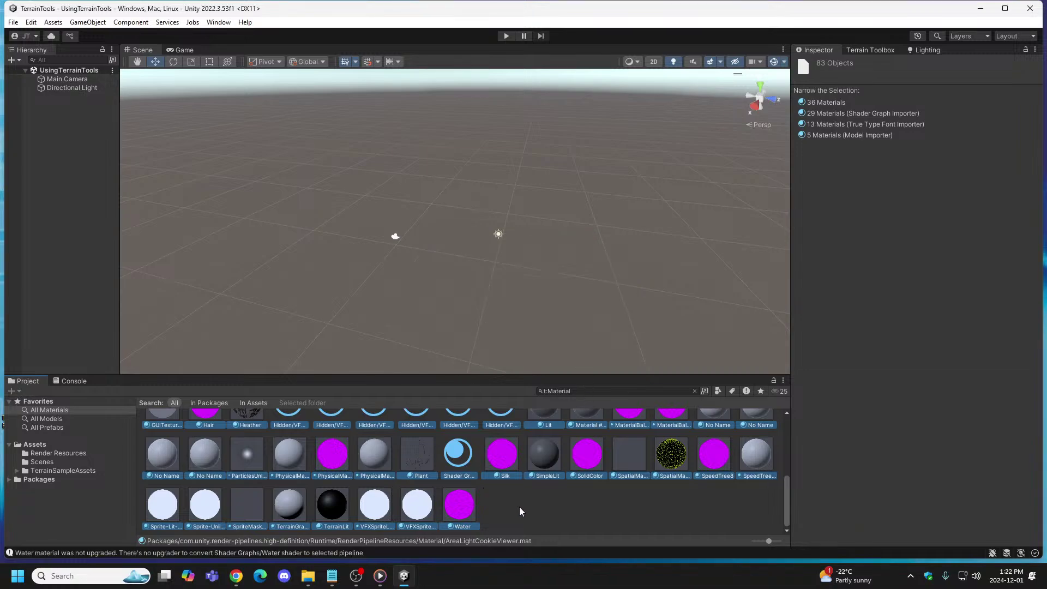
click(506, 491)
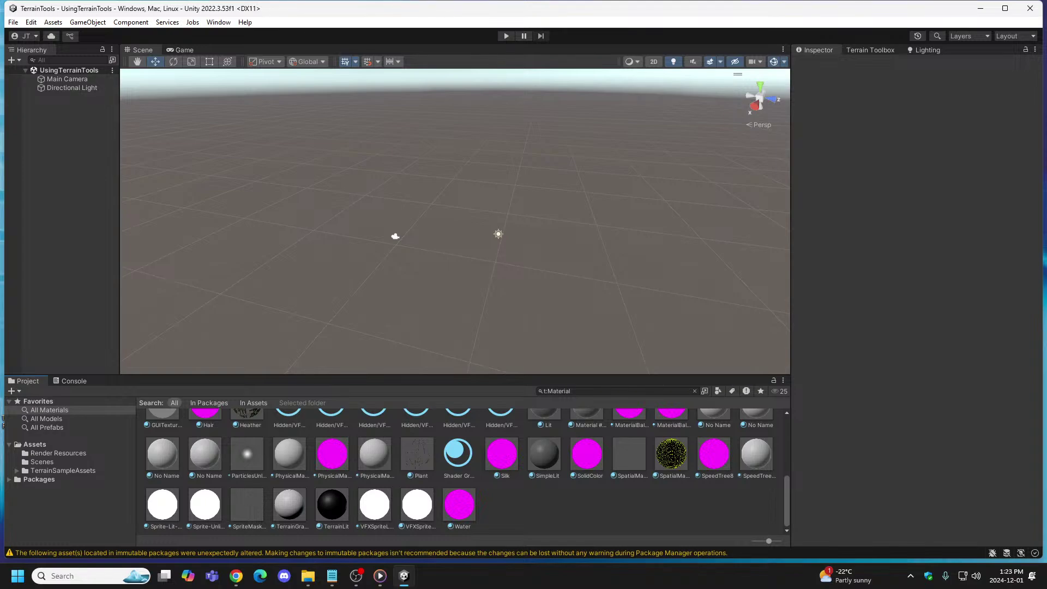
Step: Clear the console messages and inspect the AreaLightCookieViewer material again
click(75, 381)
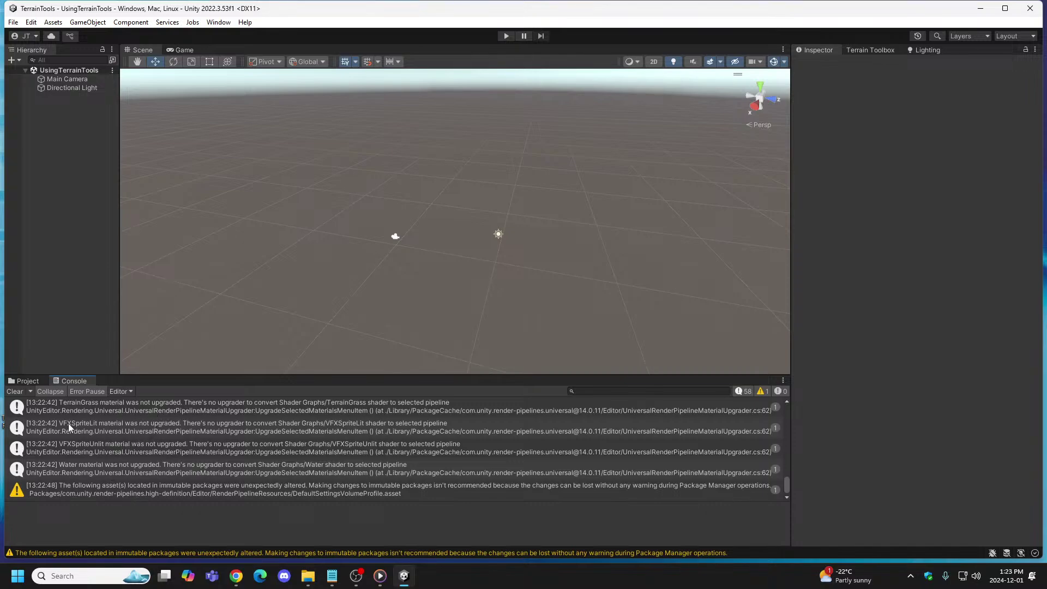
click(22, 391)
click(28, 380)
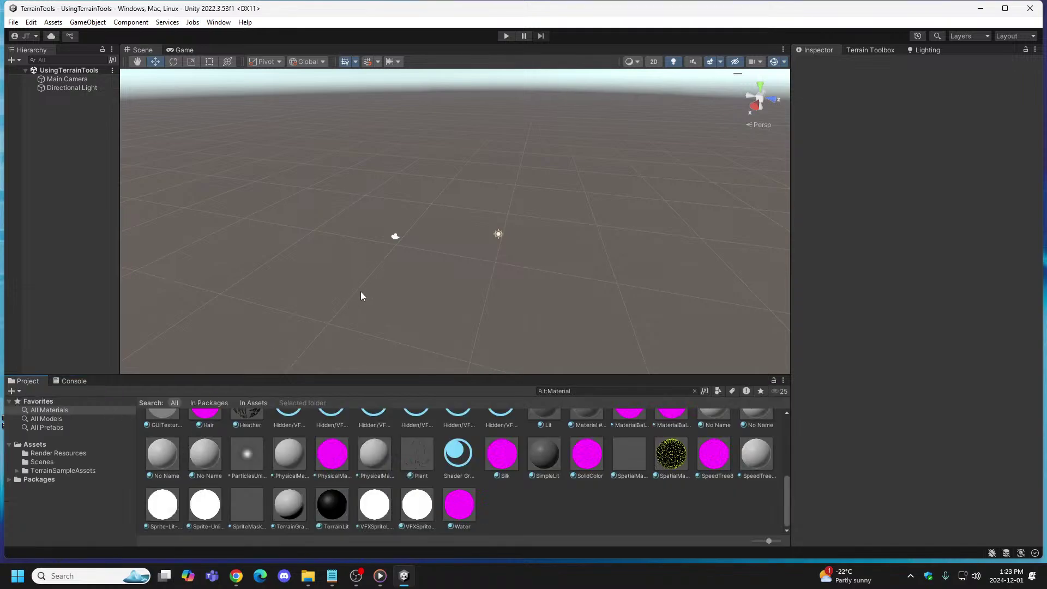
scroll(261, 421, up, 5)
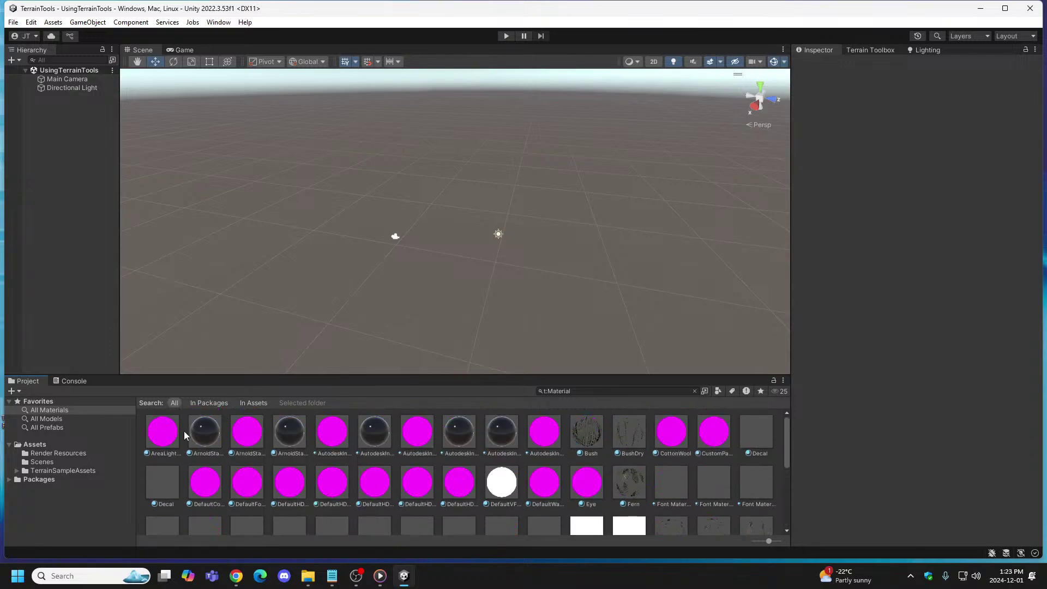
click(163, 431)
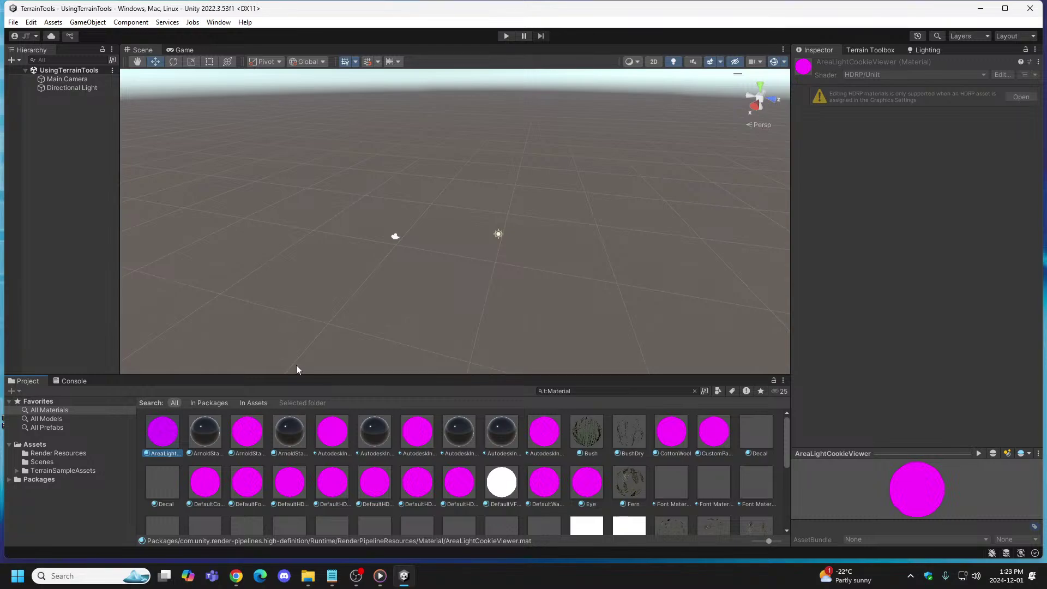
Step: Switch to Chrome and view the Terrain Tools manual page in the Unity documentation
mouse_move(236, 576)
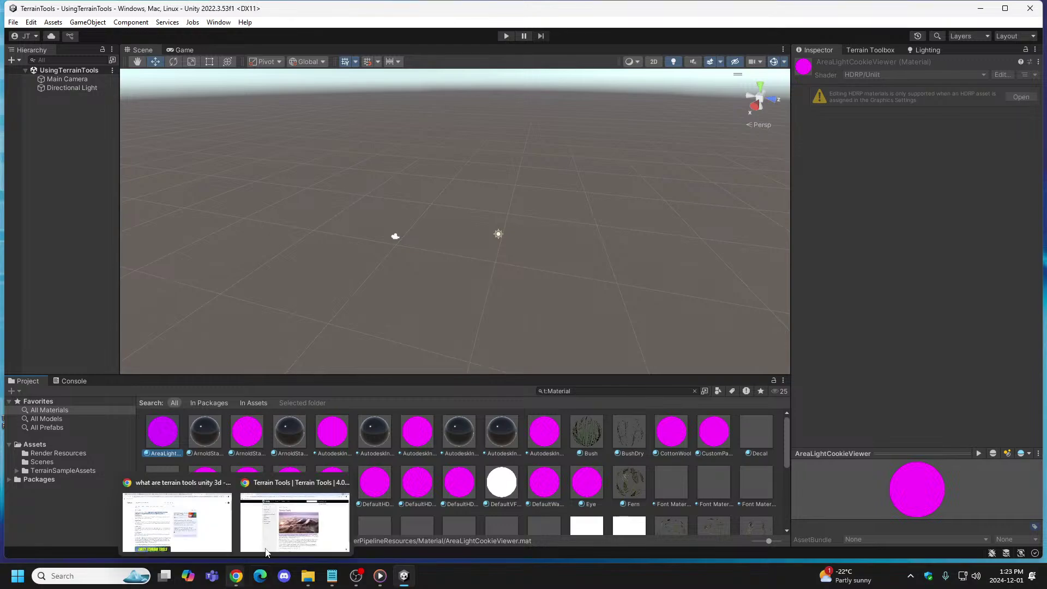
click(294, 518)
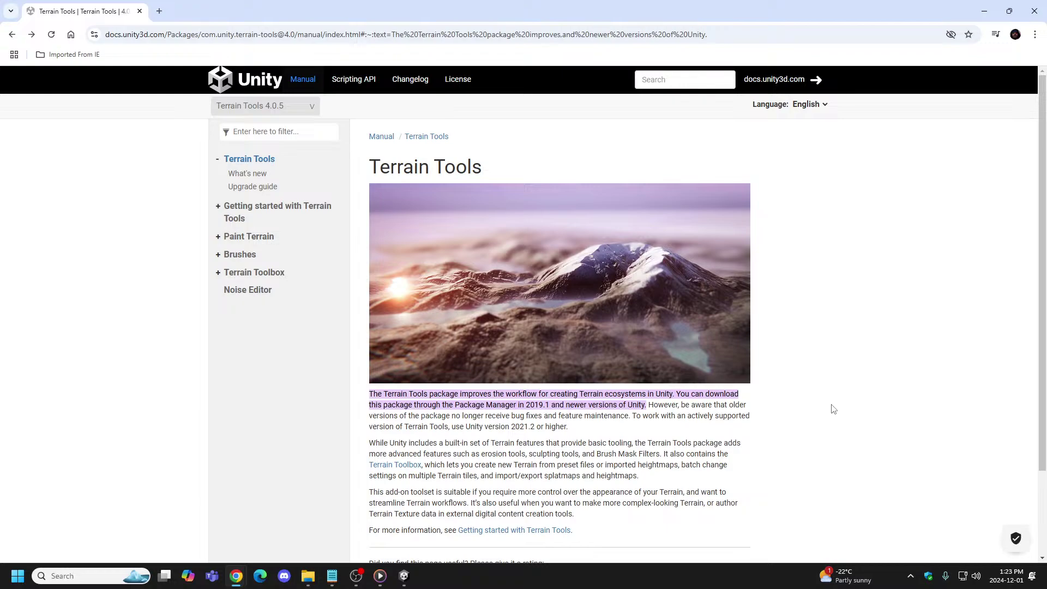
mouse_move(383, 579)
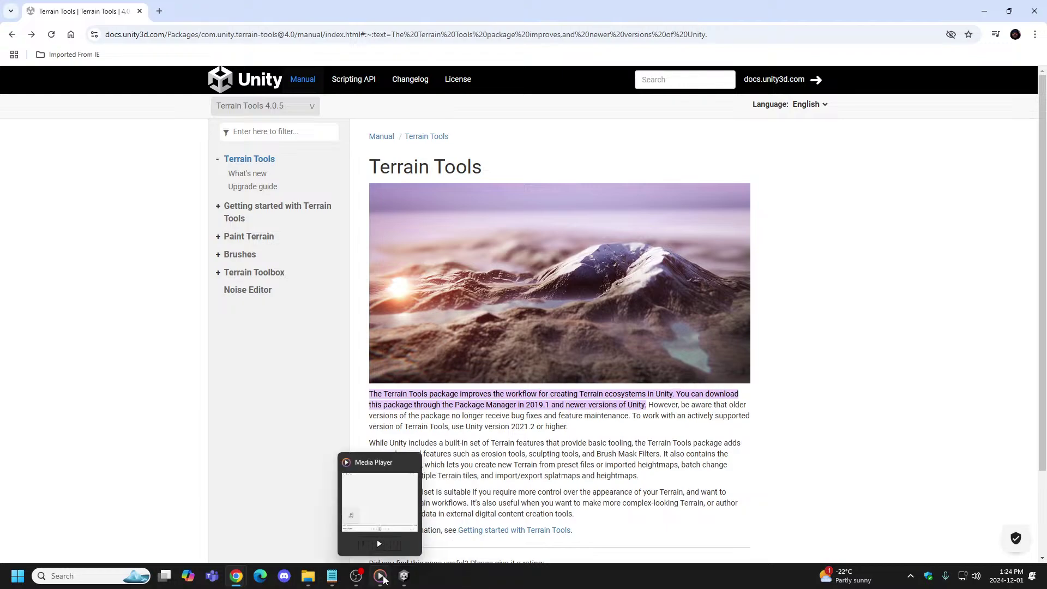
drag(384, 579, 323, 581)
Step: Switch back to Unity and display the contents of the project's root Assets folder
mouse_move(384, 585)
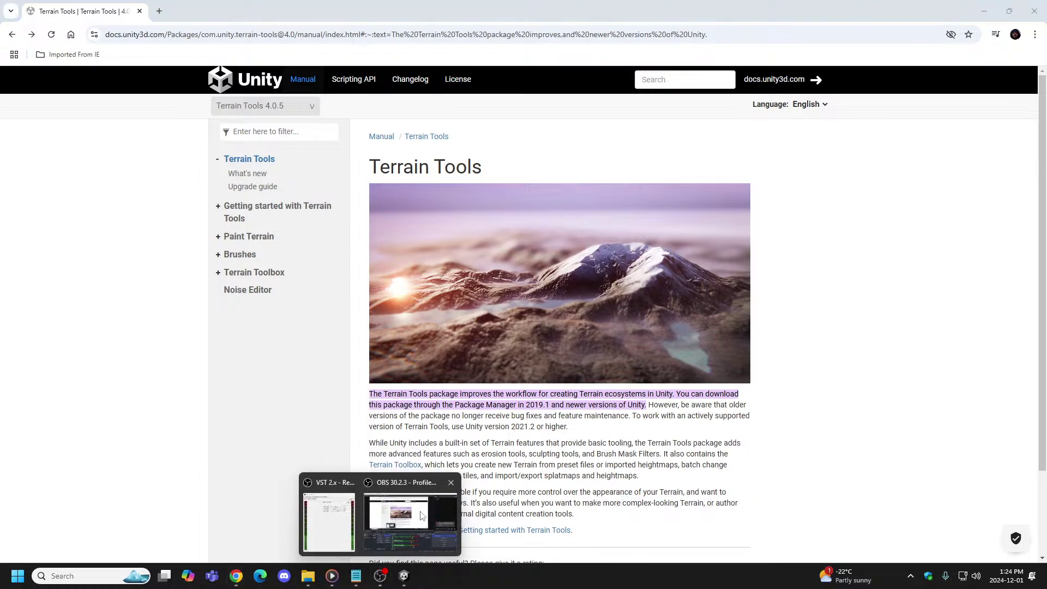
click(404, 577)
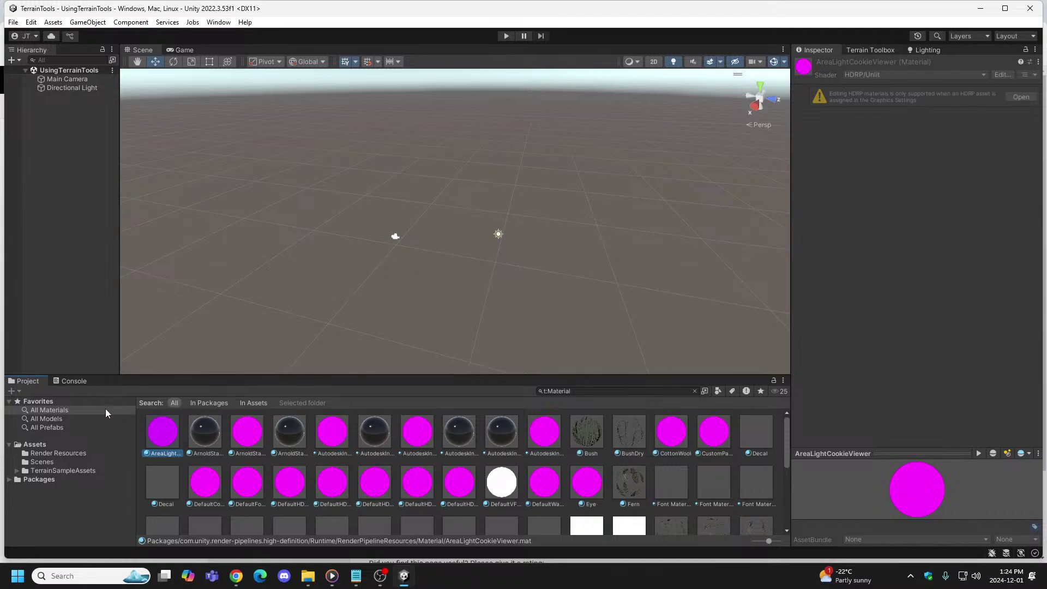
click(48, 445)
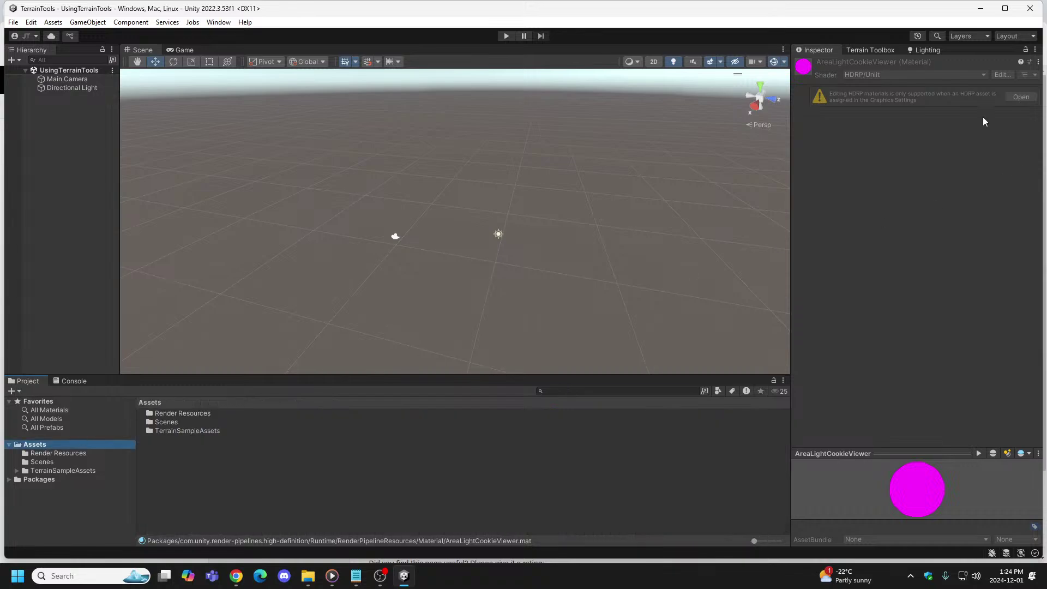
click(154, 447)
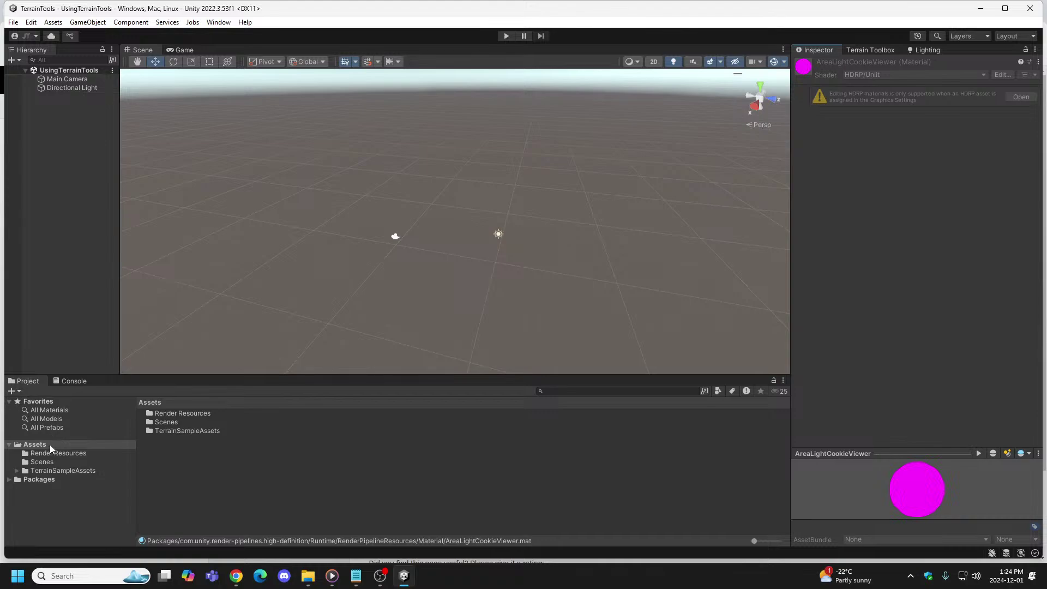
Step: Select the Main Camera and display the Terrain Toolbox's terrain creation settings in a maximized editor window
click(66, 80)
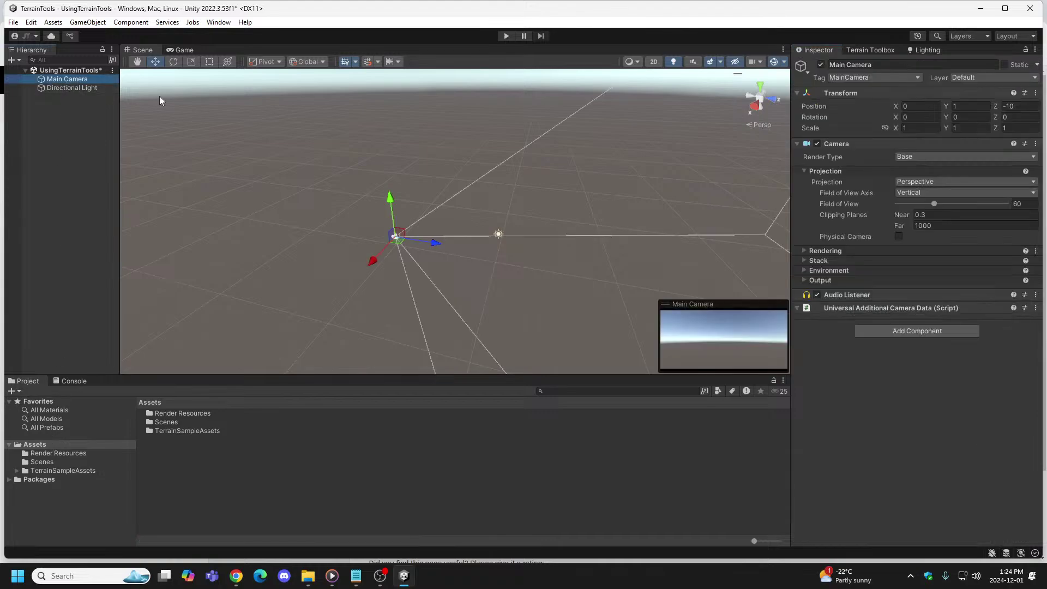
click(873, 51)
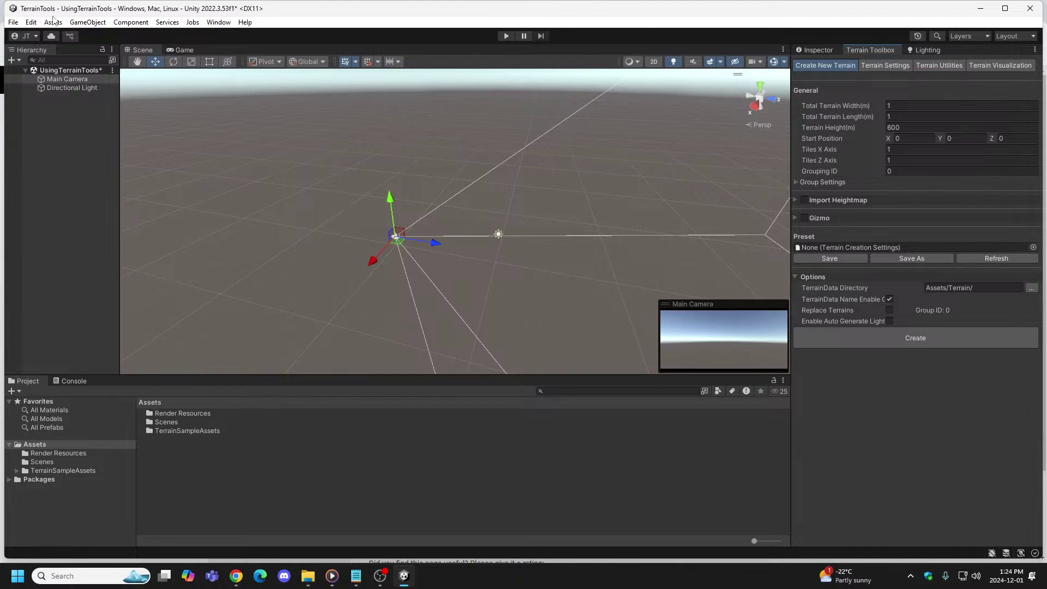
click(1005, 8)
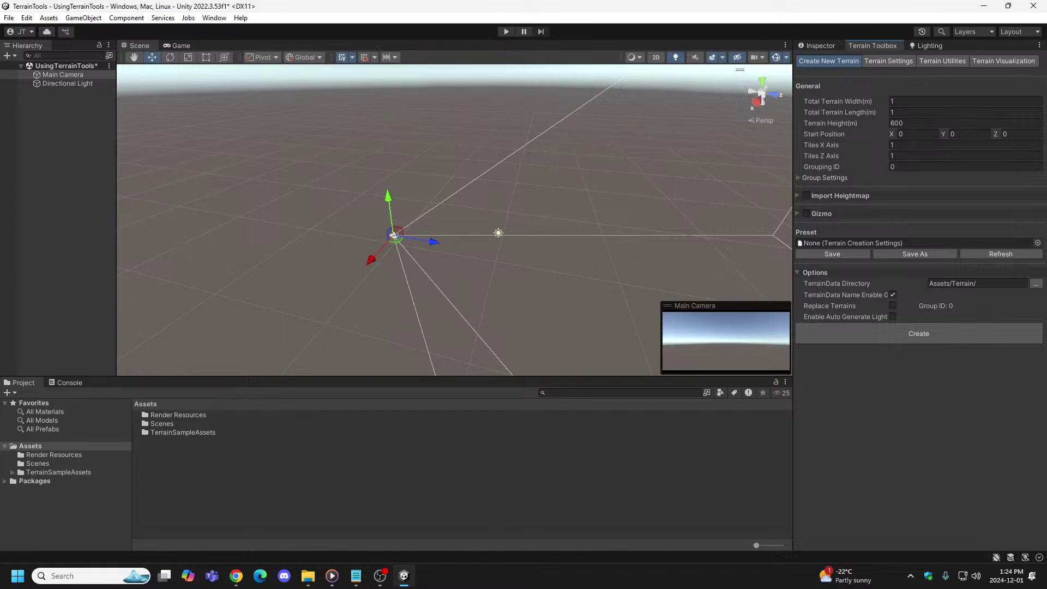
Step: Switch to Chrome and read the Terrain Tools 4.0.5 manual page
mouse_move(236, 576)
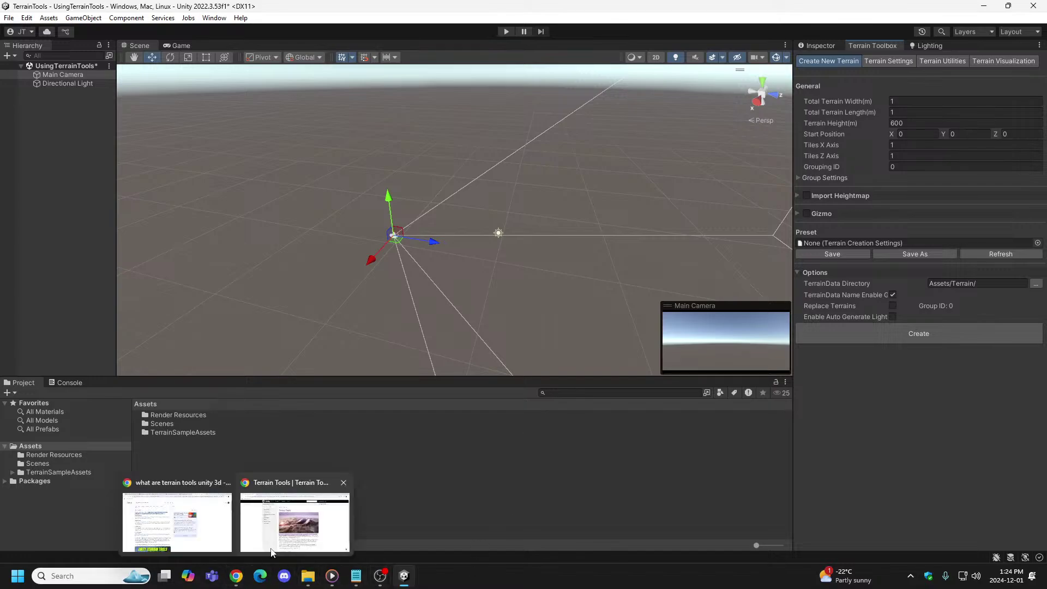
click(271, 545)
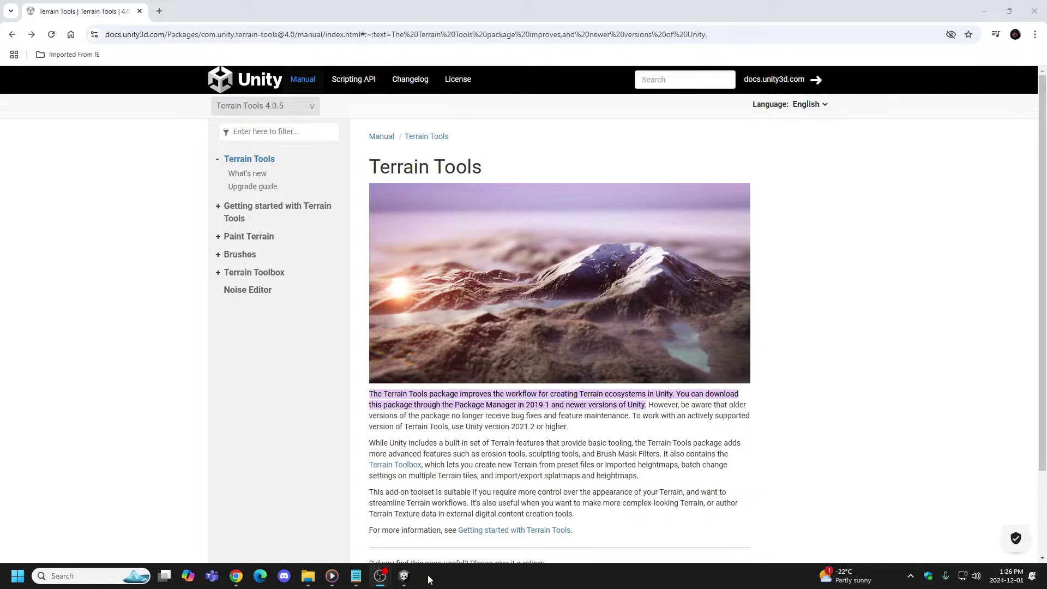
Step: Switch back to Unity and search the Unity Registry for "terrain" in the Package Manager to review the Terrain Tools package
click(404, 576)
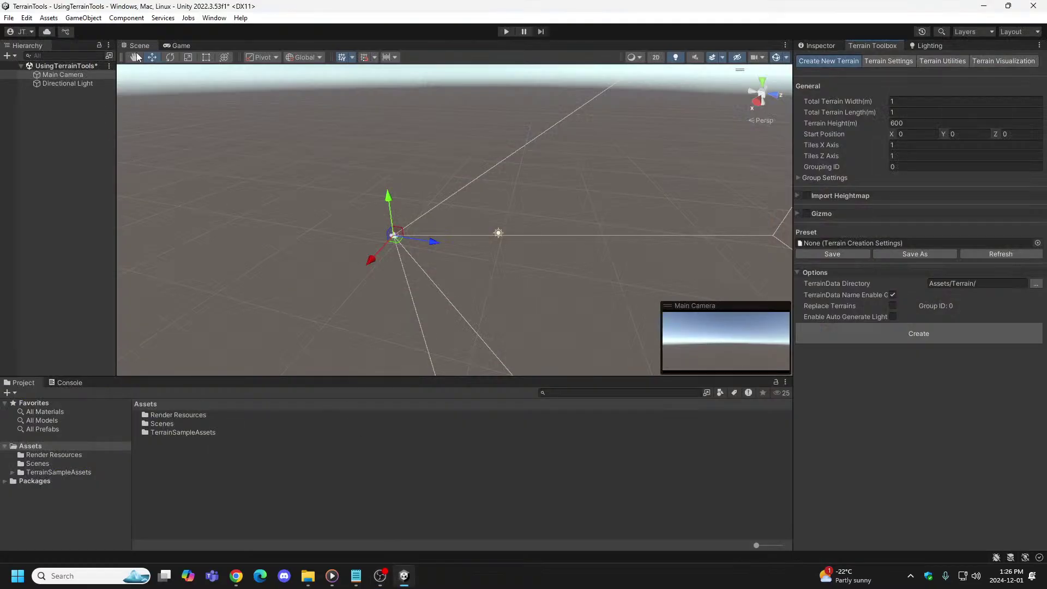
click(223, 18)
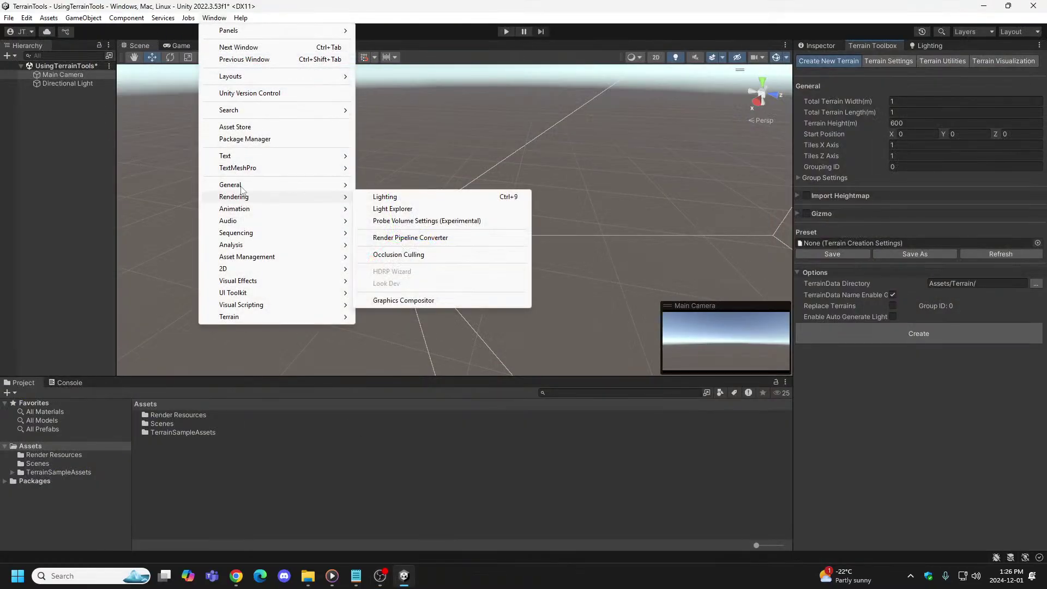
click(254, 139)
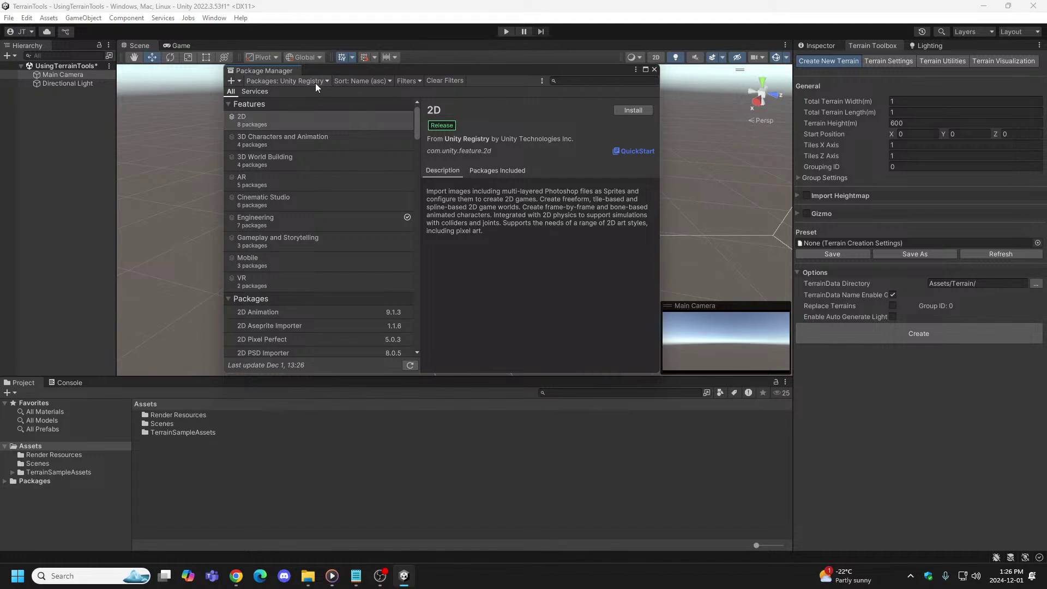
click(573, 81)
text(terrain)
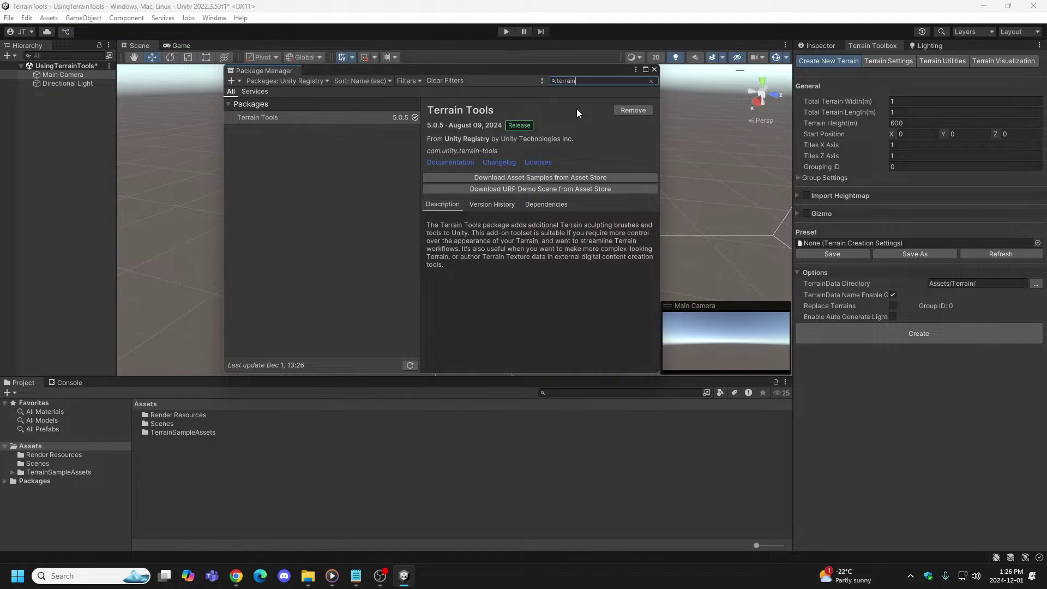
click(654, 70)
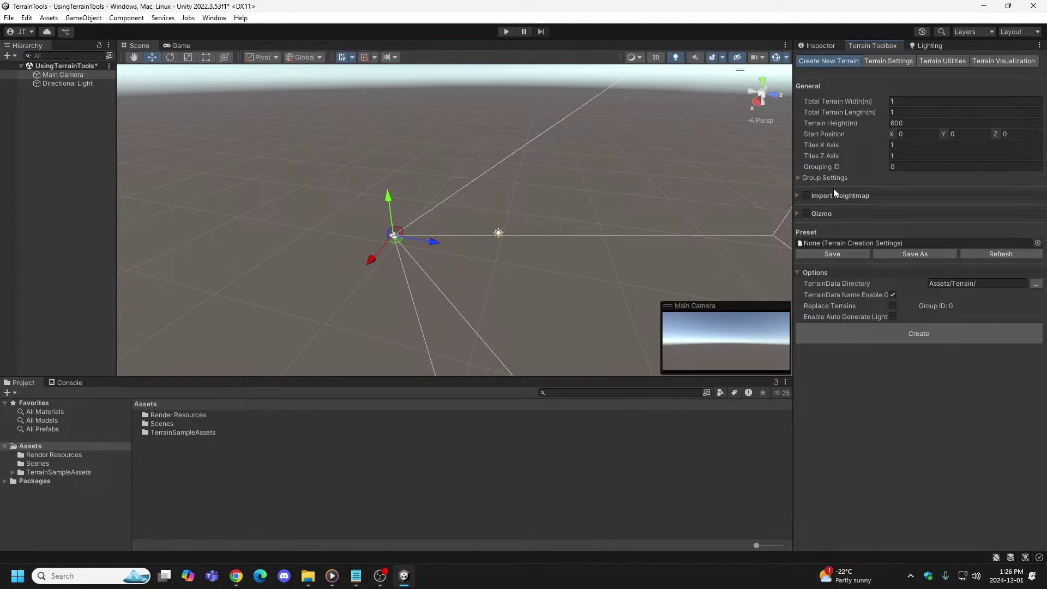
click(878, 63)
click(831, 64)
Step: Switch to Chrome and list the available versions of the Terrain Tools documentation
mouse_move(236, 577)
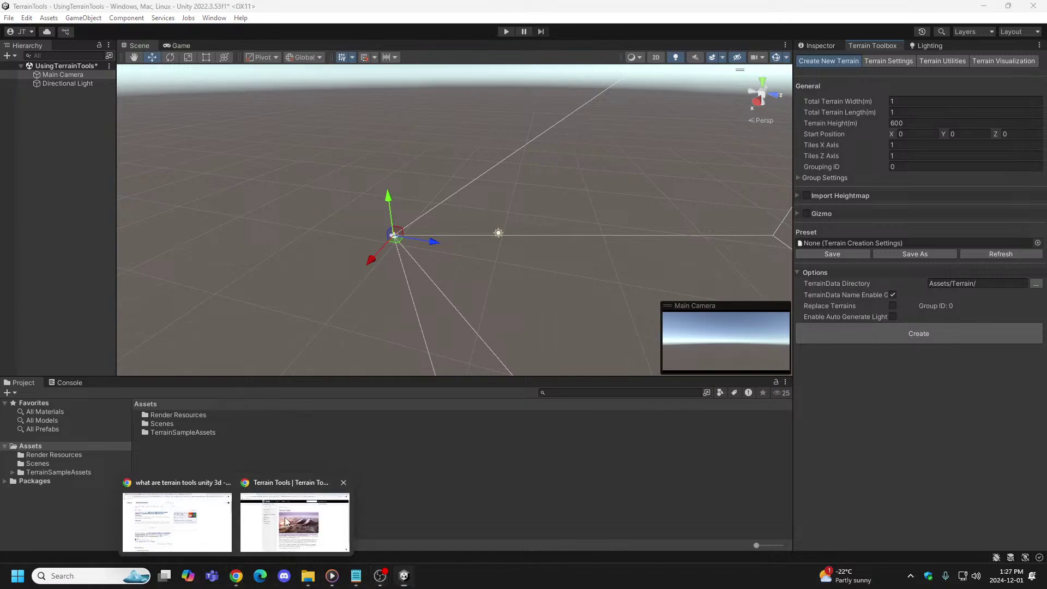
click(294, 504)
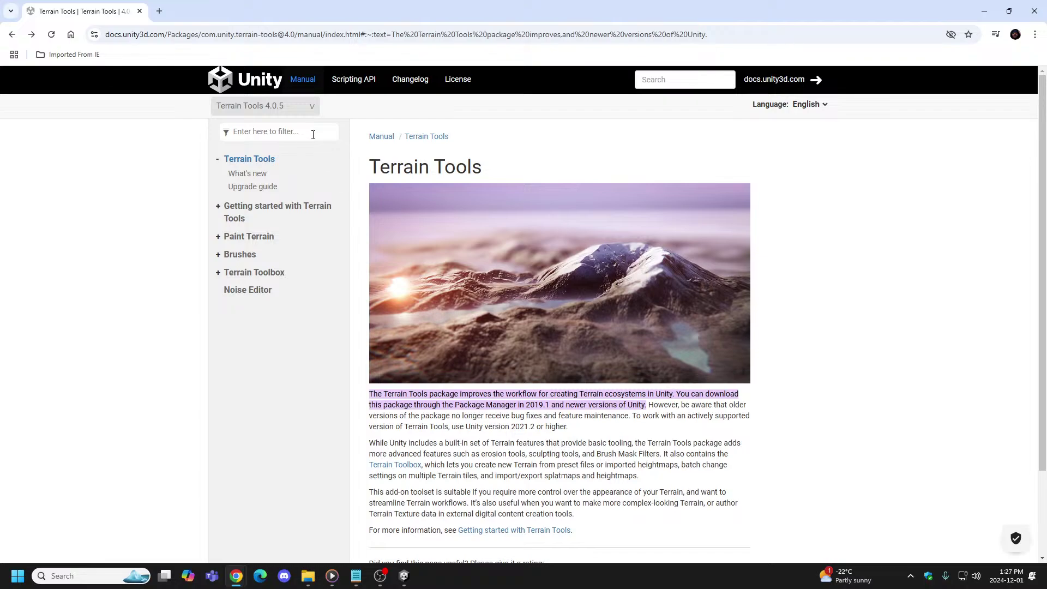
click(313, 107)
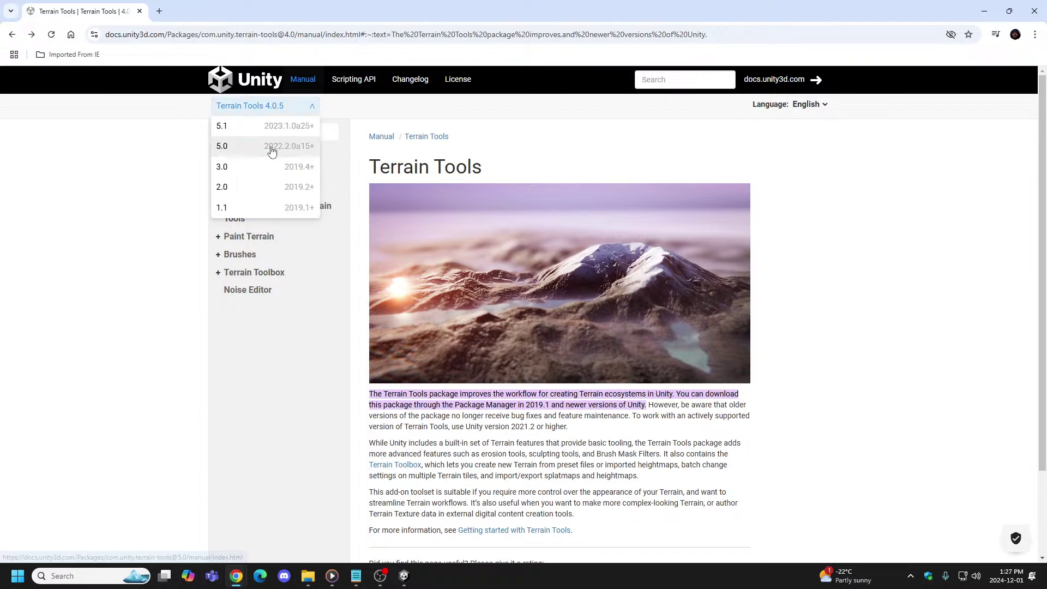
Step: Switch to Unity and check the installed Terrain Tools version in the Package Manager
click(404, 576)
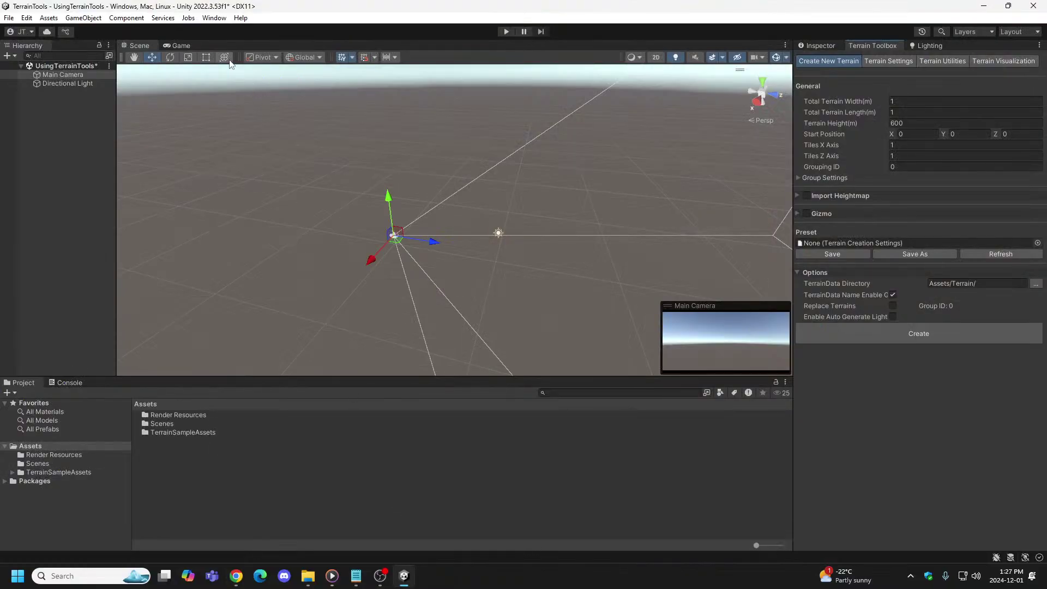
click(214, 18)
click(245, 139)
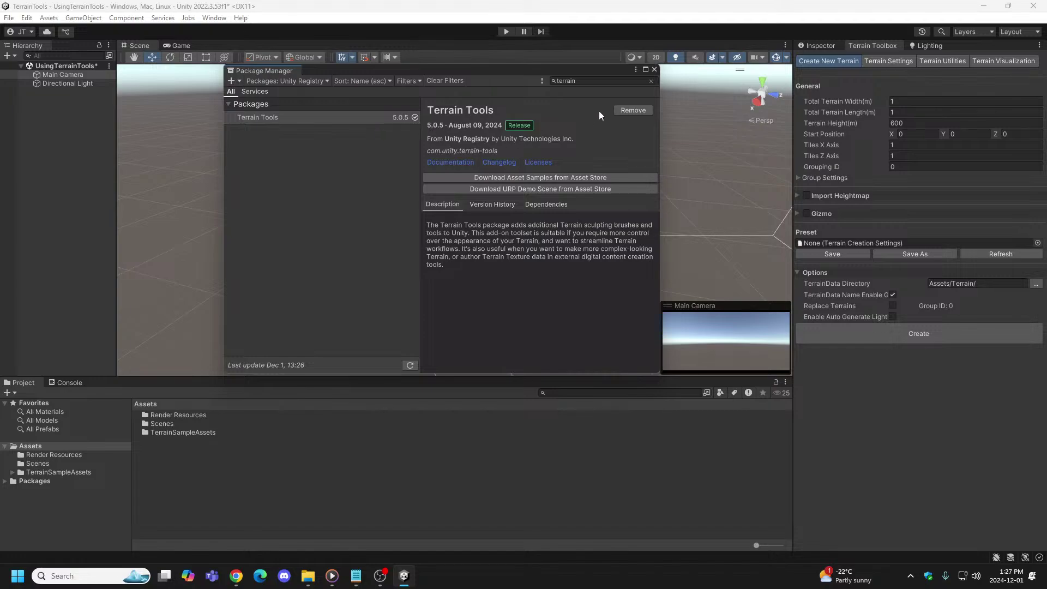
click(654, 69)
Step: Switch to Chrome, change the Terrain Tools manual to version 5.0, and read its overview page
mouse_move(405, 575)
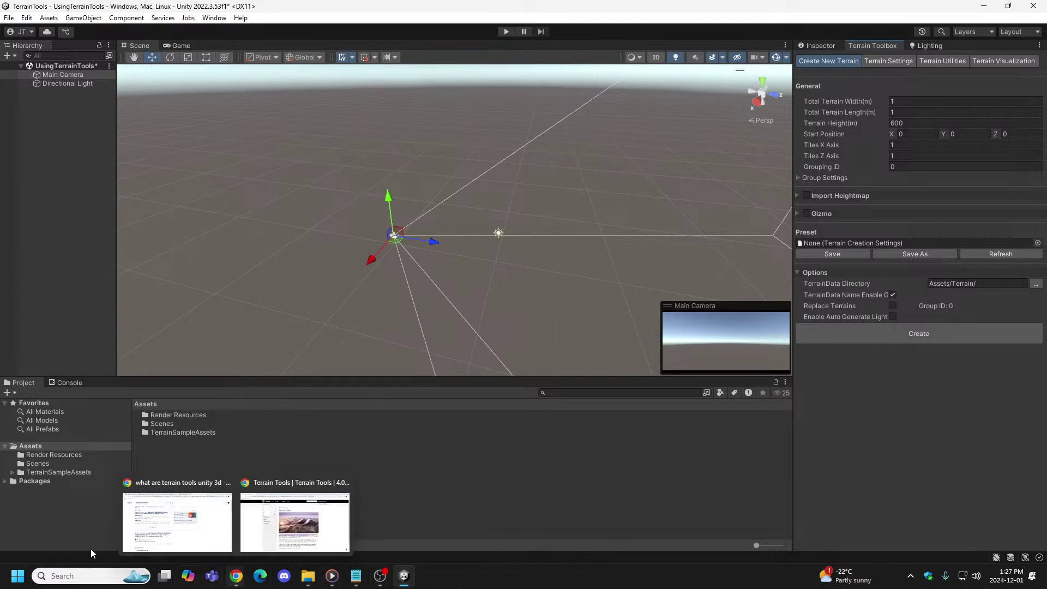
mouse_move(236, 576)
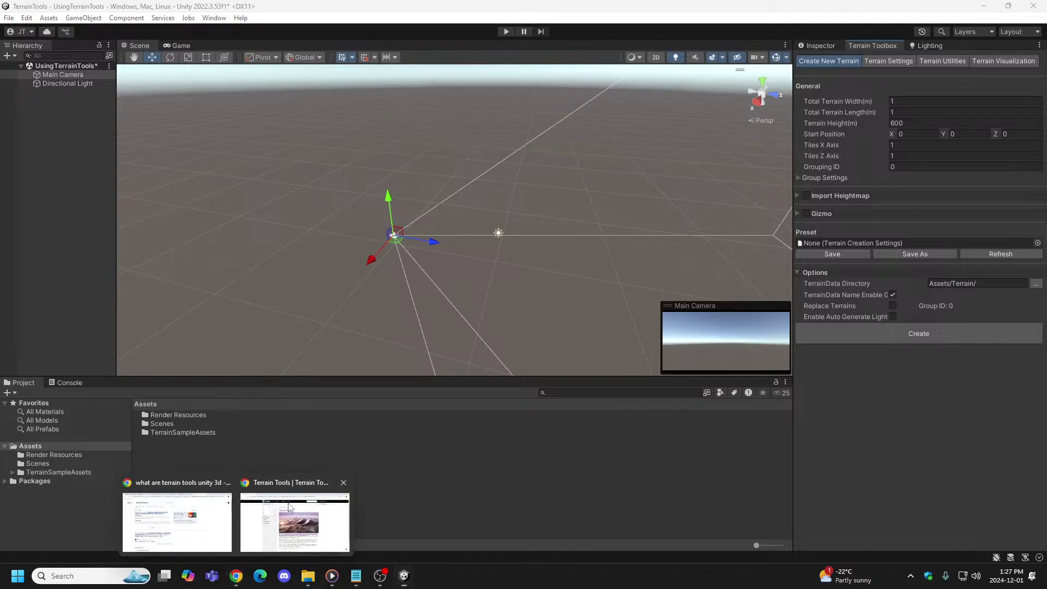
click(289, 507)
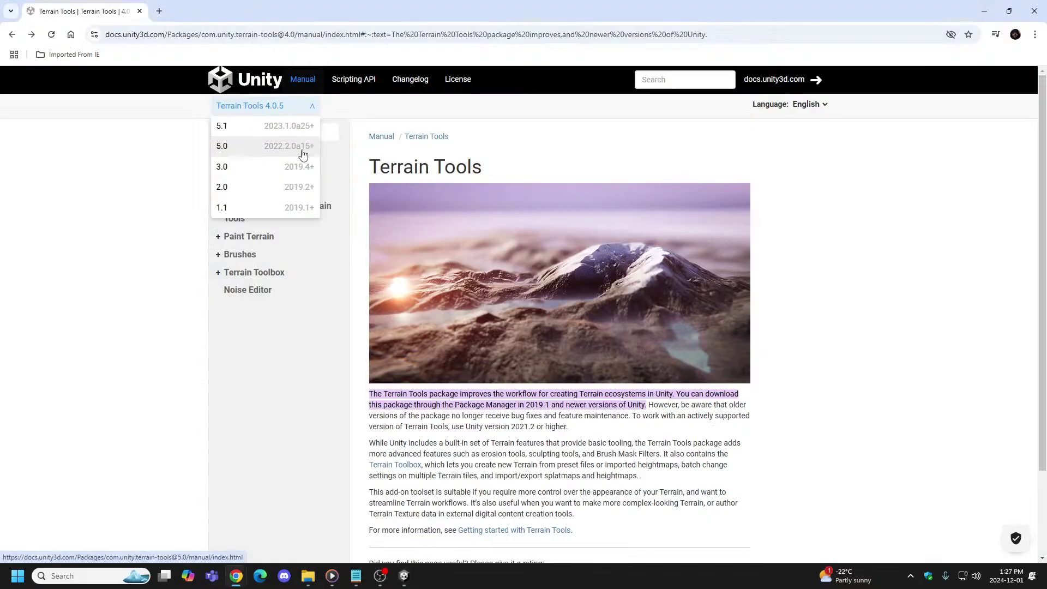
click(236, 148)
scroll(703, 362, down, 2)
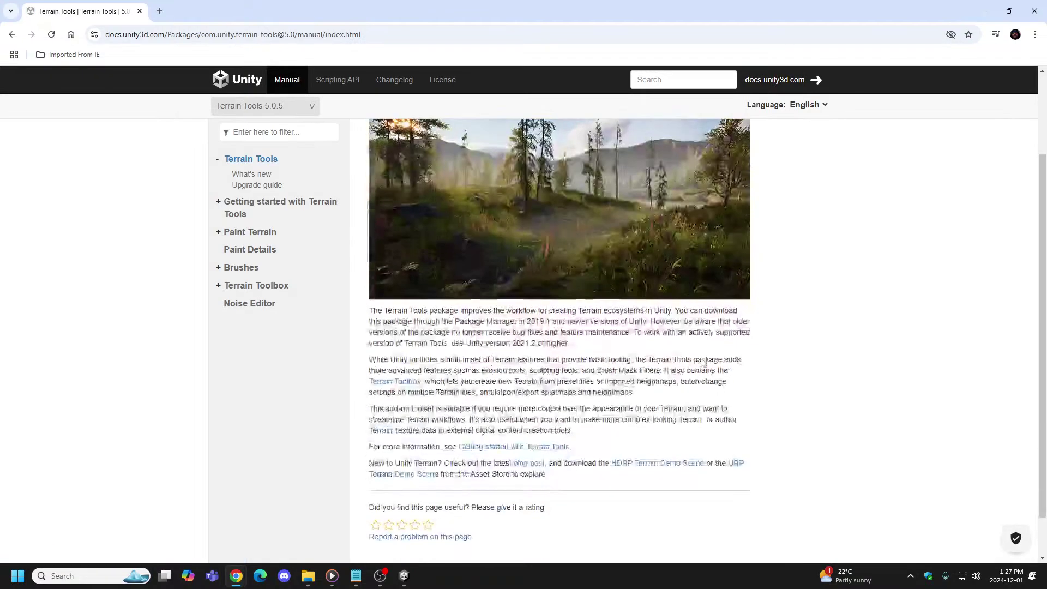
scroll(806, 423, up, 2)
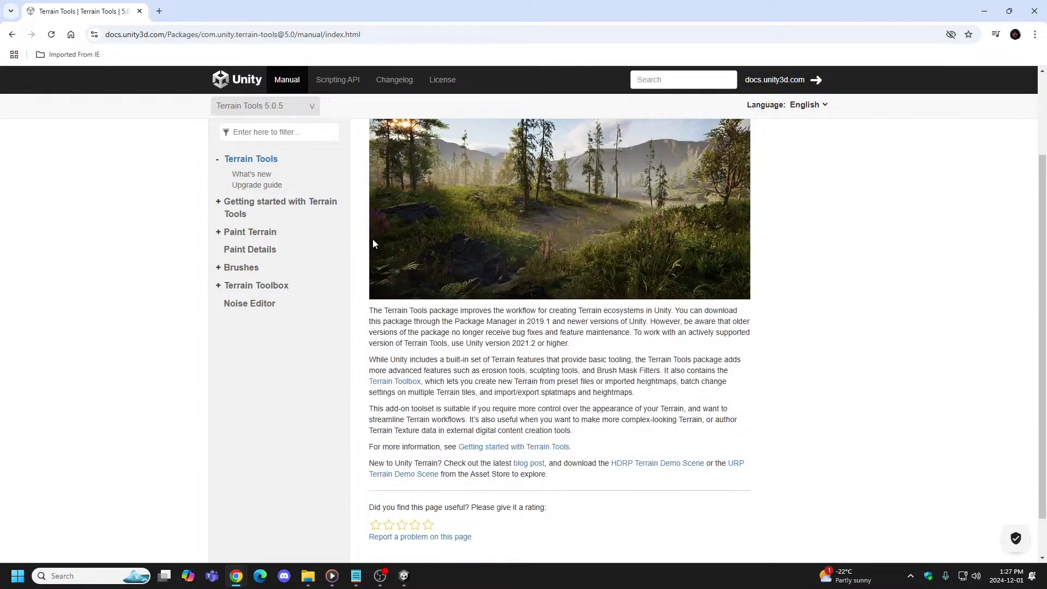
scroll(372, 238, up, 3)
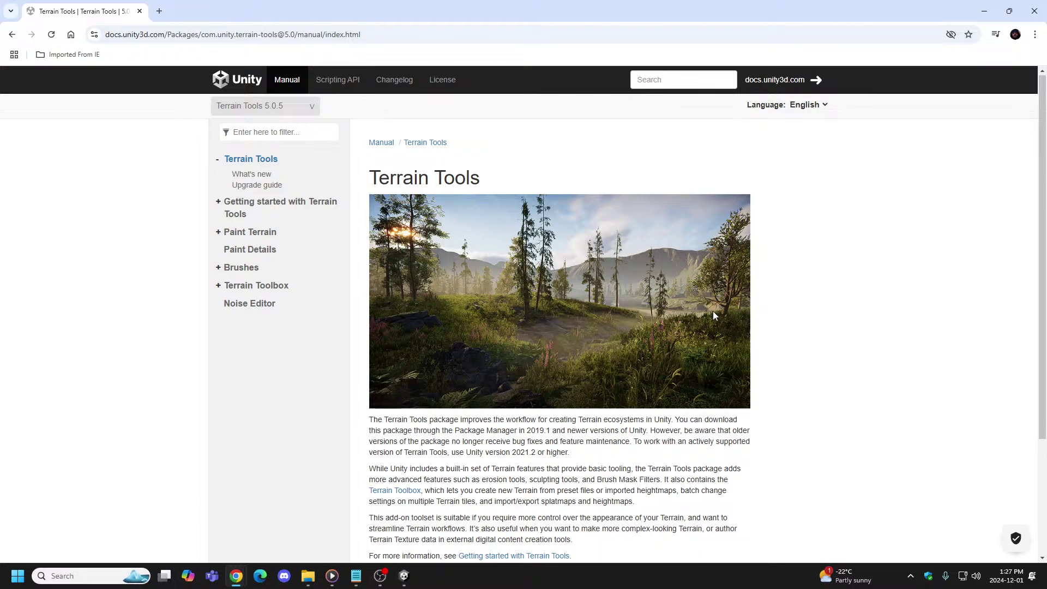
scroll(827, 346, down, 3)
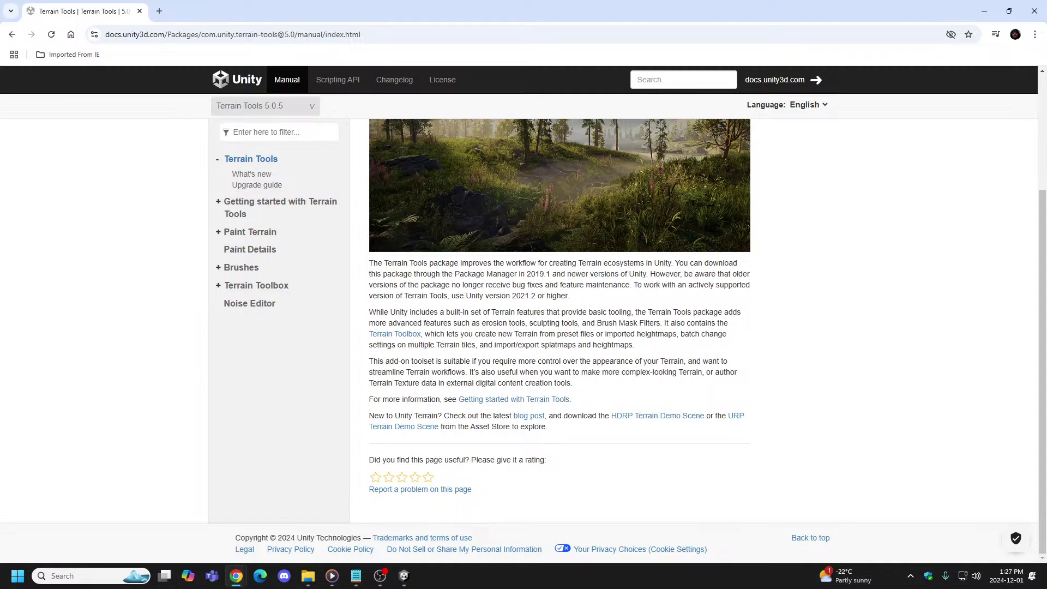
mouse_move(381, 567)
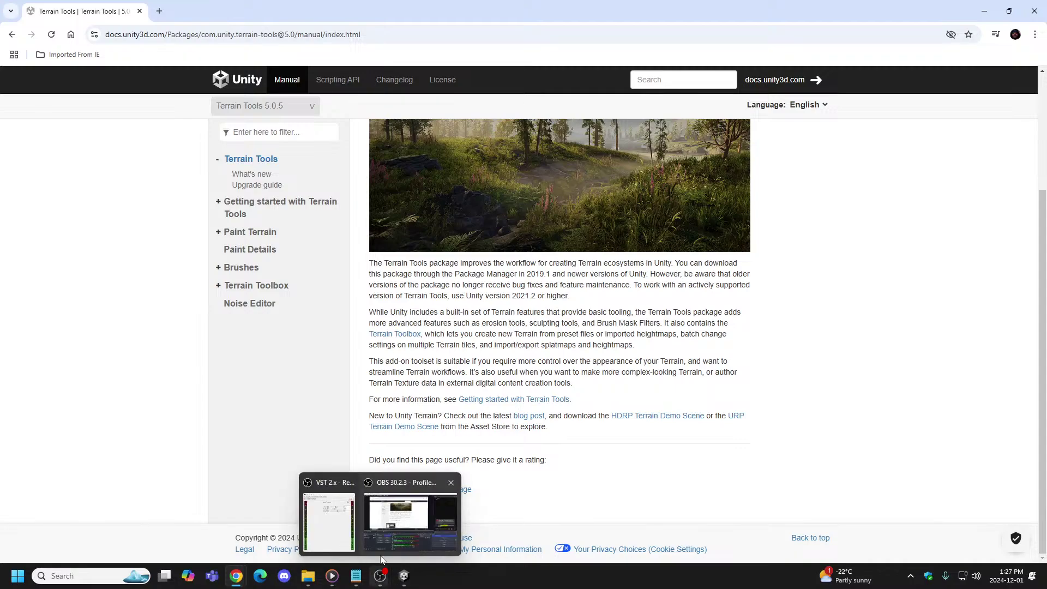
click(404, 576)
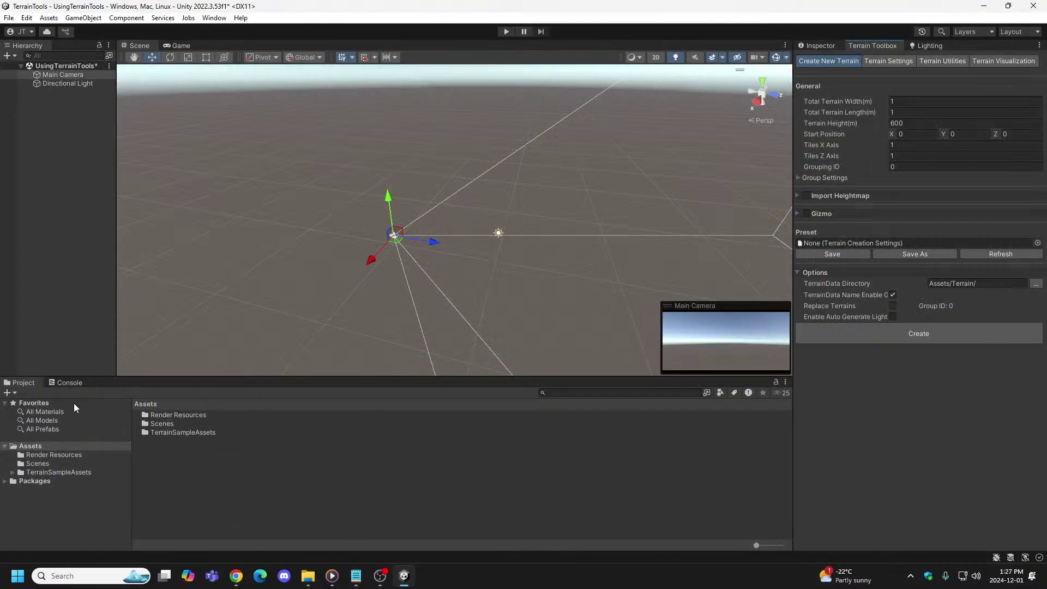
click(64, 383)
click(23, 383)
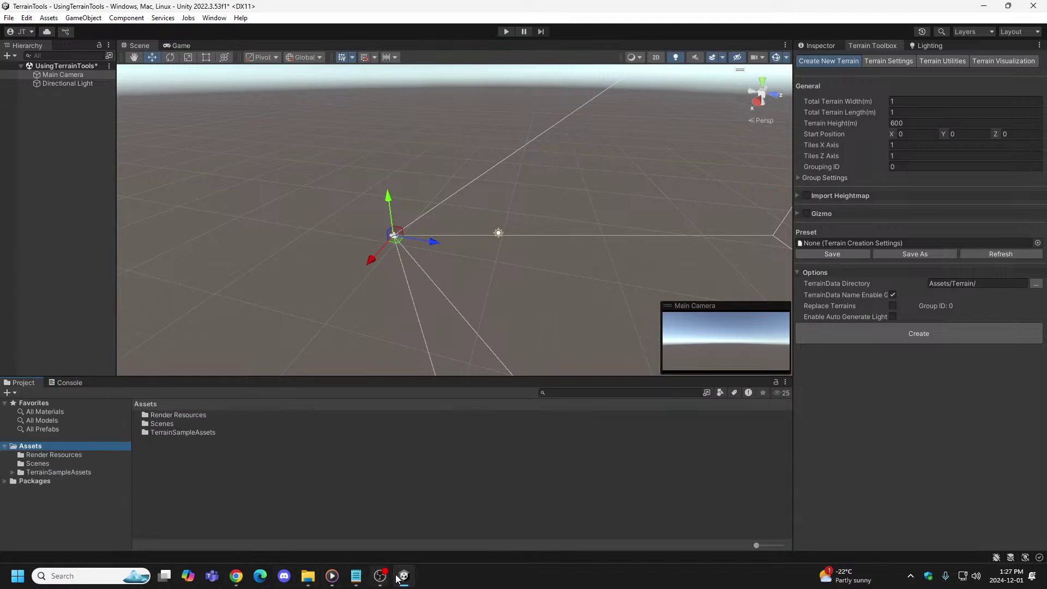
mouse_move(380, 575)
click(433, 477)
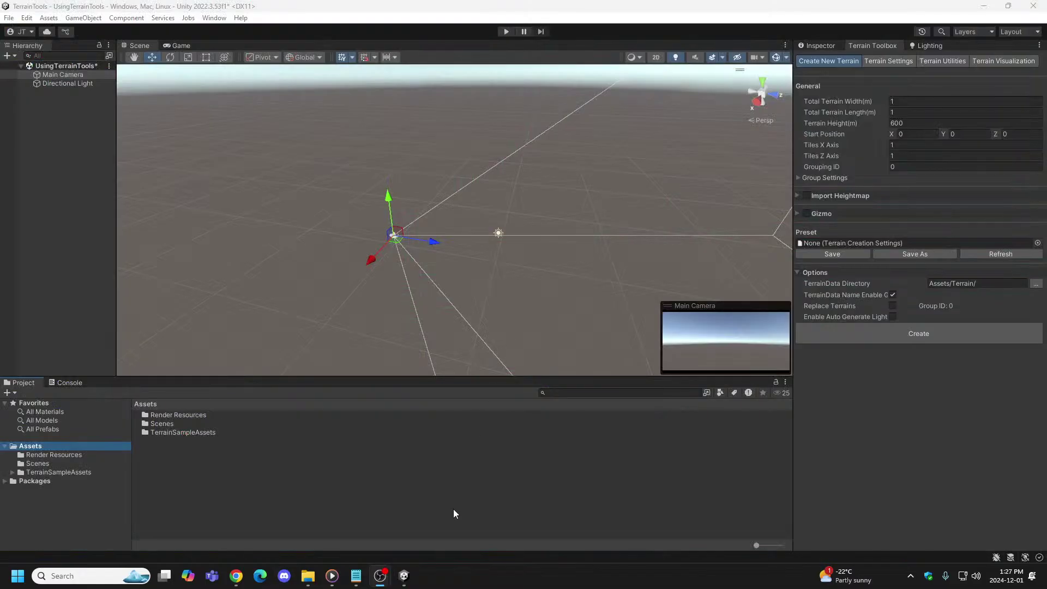
Step: Switch to the Terrain Tools manual in Chrome and read the "Getting started with Terrain Tools" page
mouse_move(236, 576)
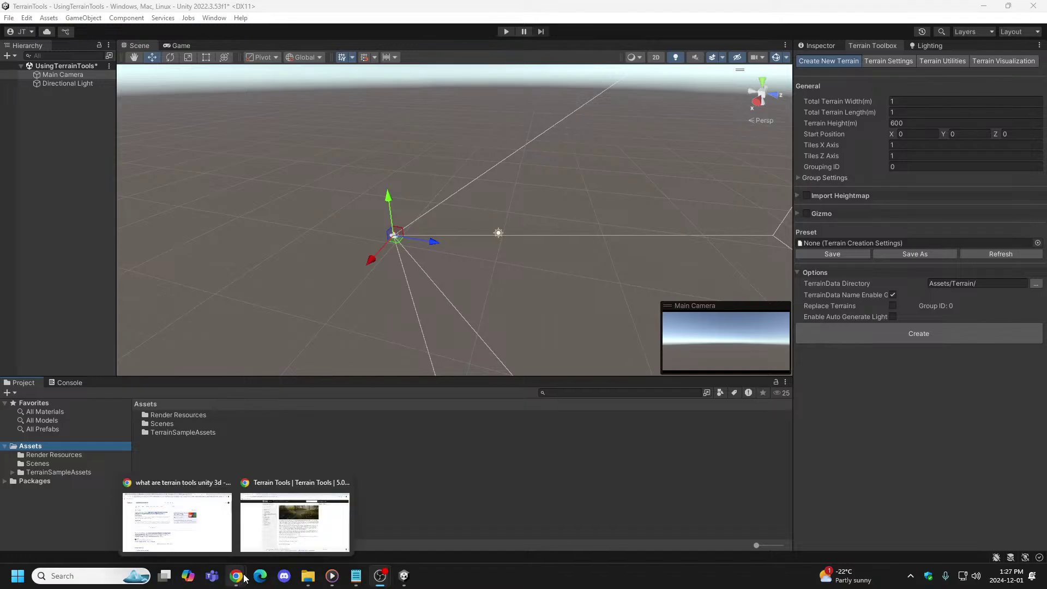
click(304, 485)
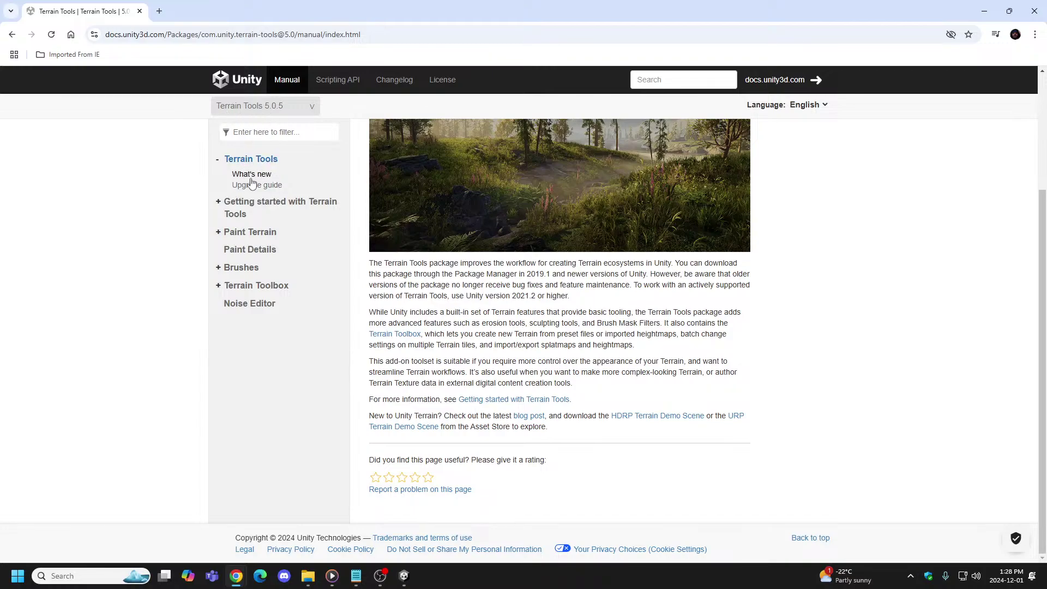
click(257, 207)
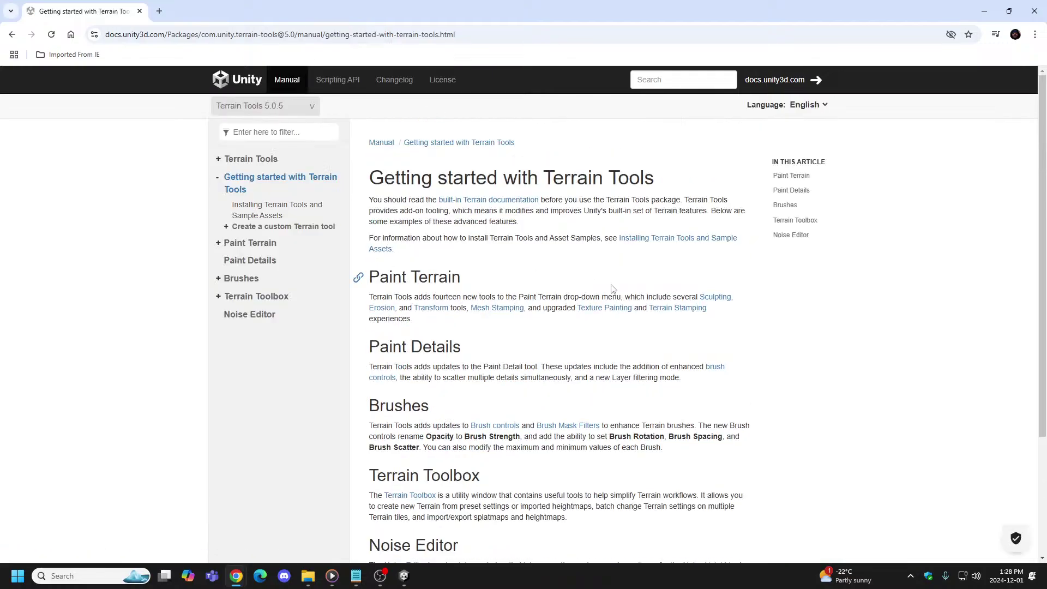
scroll(754, 331, down, 2)
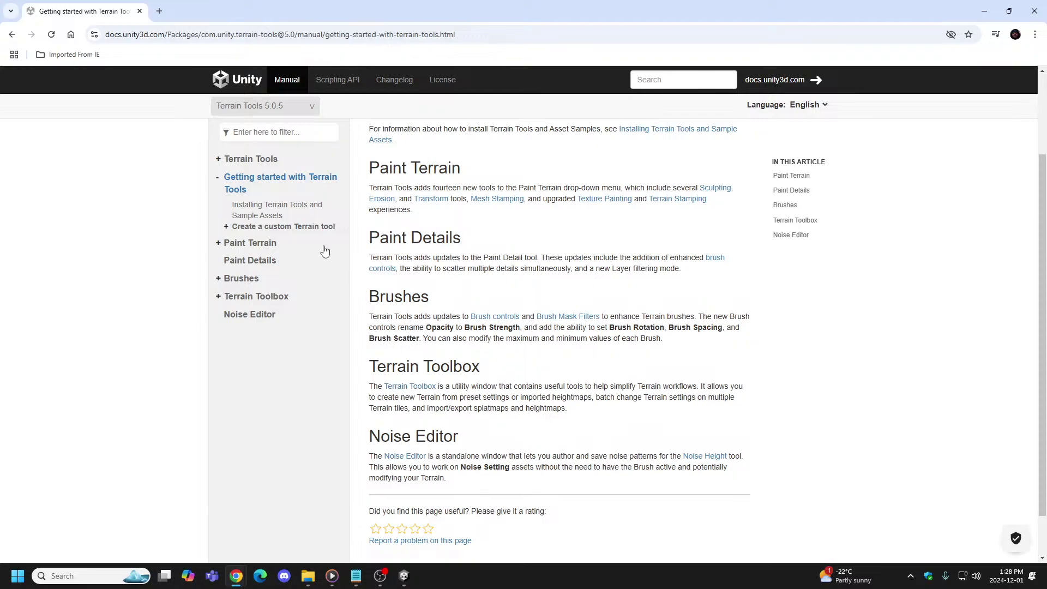
scroll(279, 216, up, 2)
Step: Return to the Terrain Tools overview page of the manual and give it a five-star rating
click(262, 159)
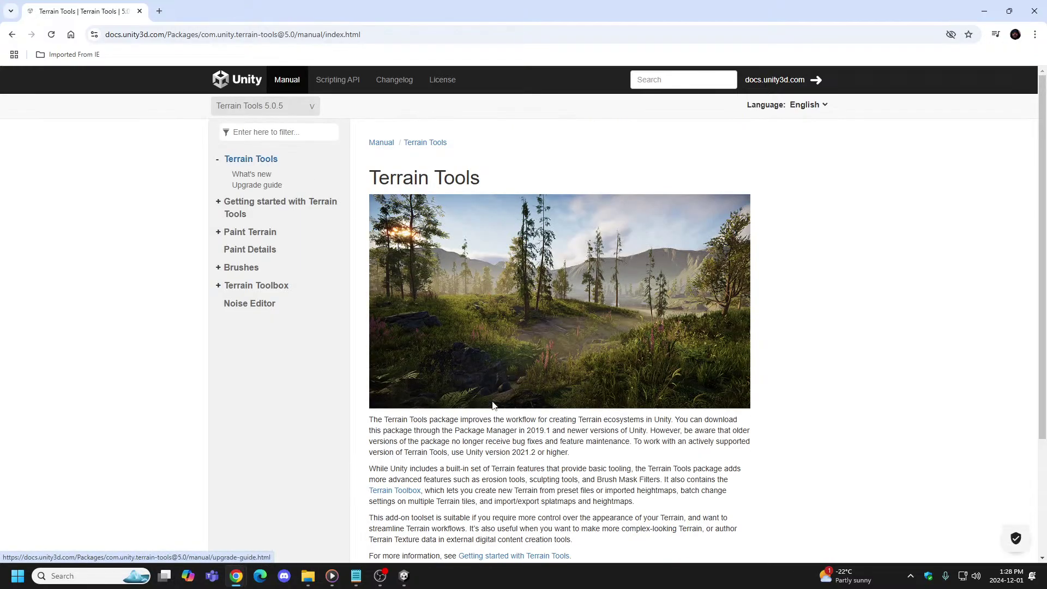
scroll(441, 554, down, 3)
click(428, 478)
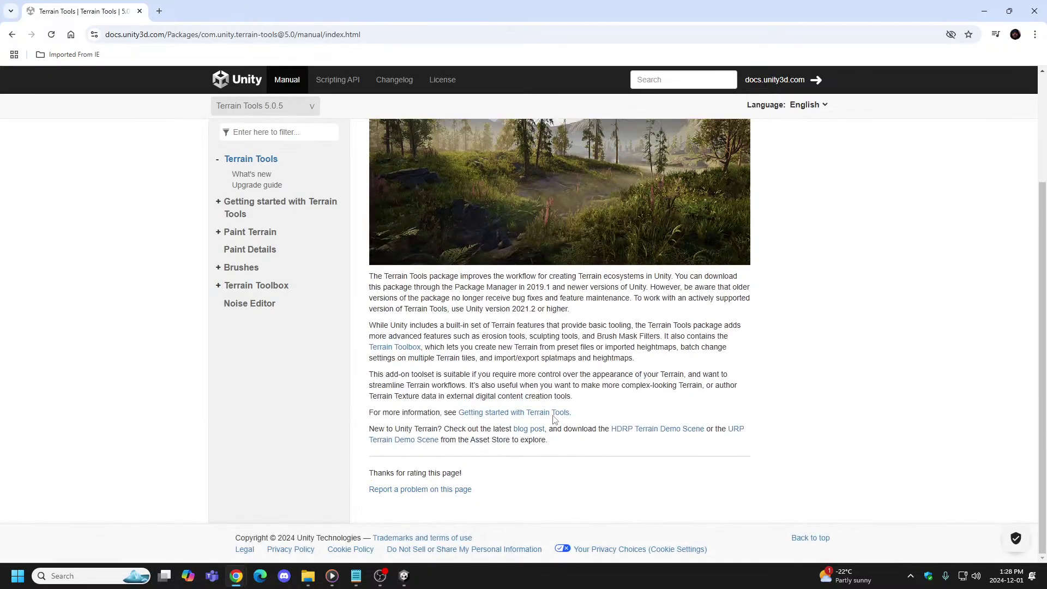
scroll(355, 295, up, 3)
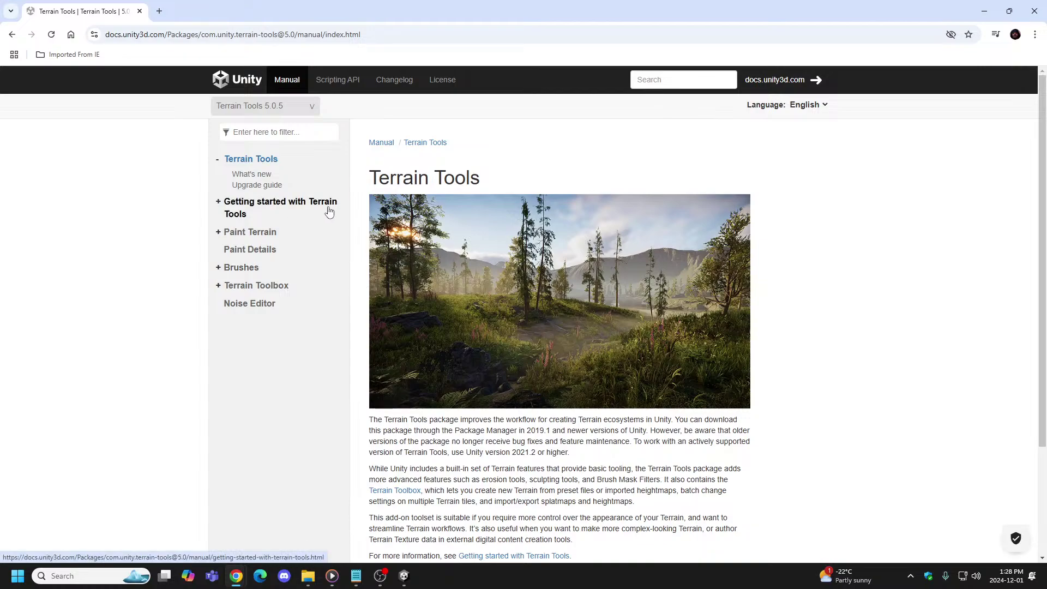
Step: Reopen the "Getting started with Terrain Tools" page and look through its feature sections down to Noise Editor
click(262, 206)
scroll(582, 374, down, 3)
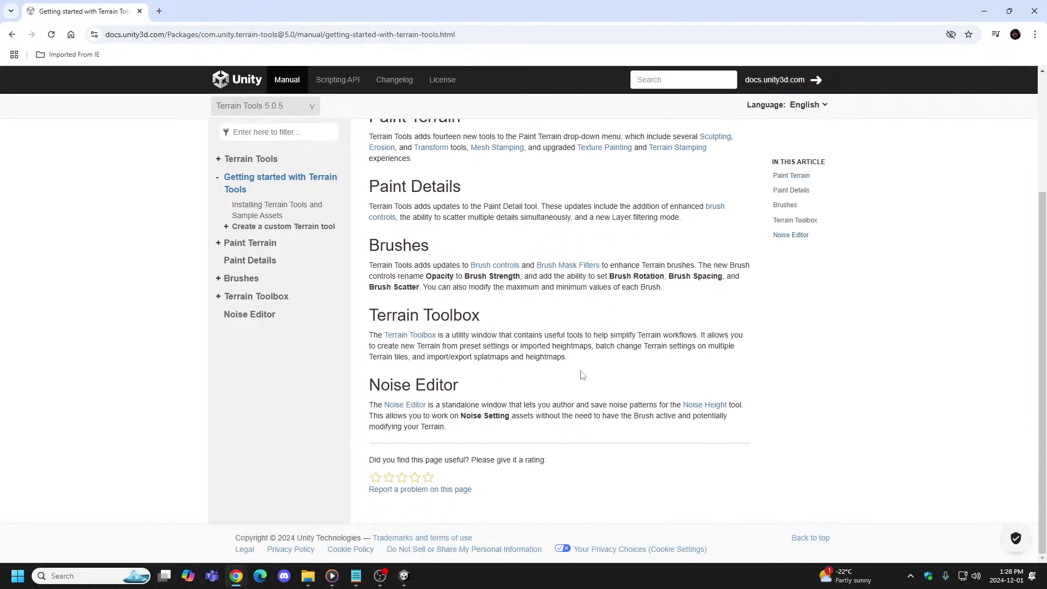
scroll(582, 374, up, 3)
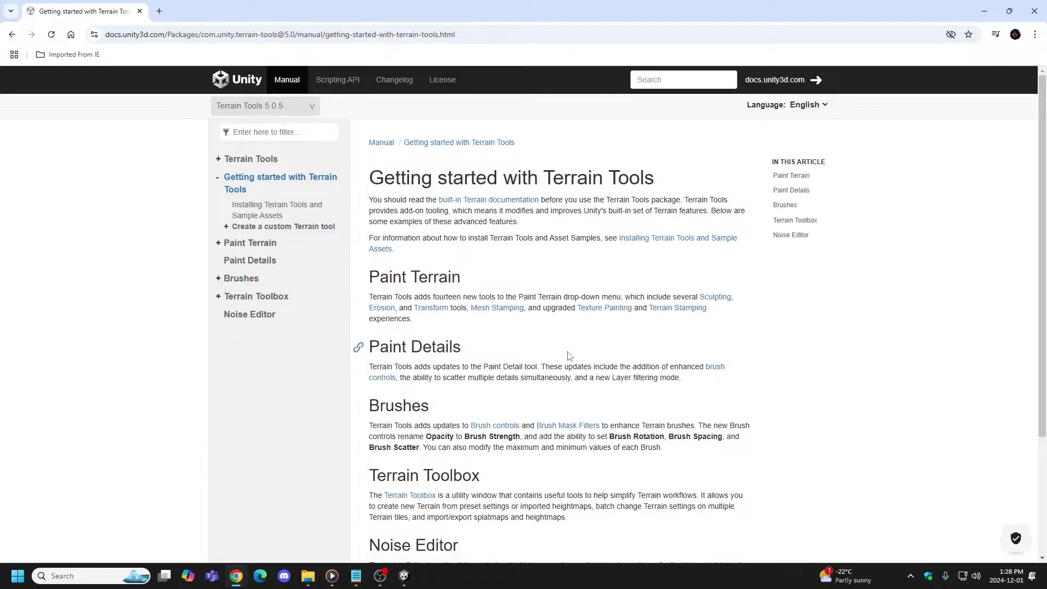
Step: Open the "Create a custom Terrain tool" page, and read through the Paint Terrain page's list of additional tools
click(250, 231)
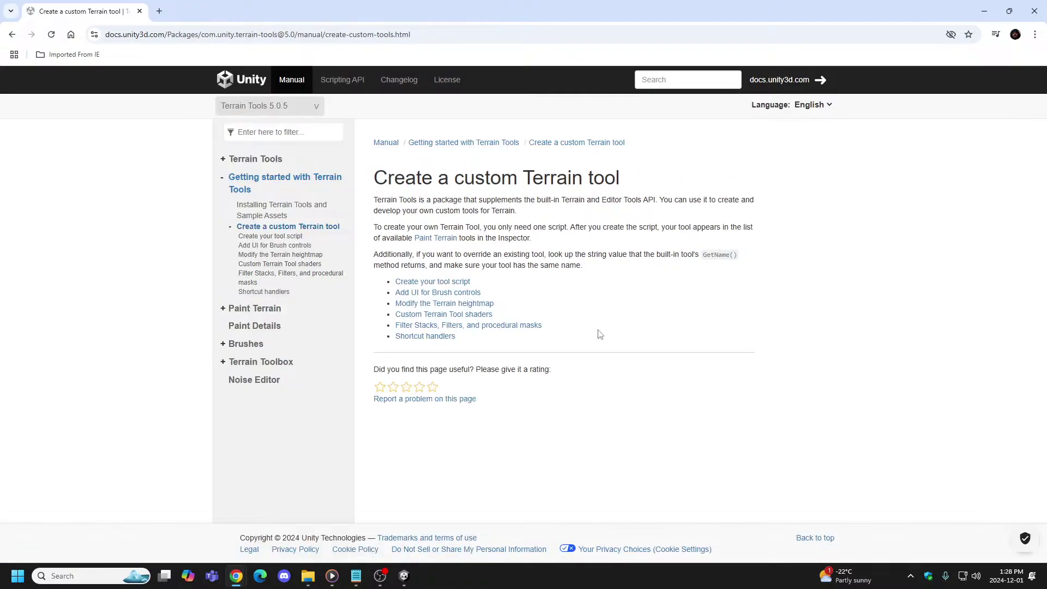
click(265, 309)
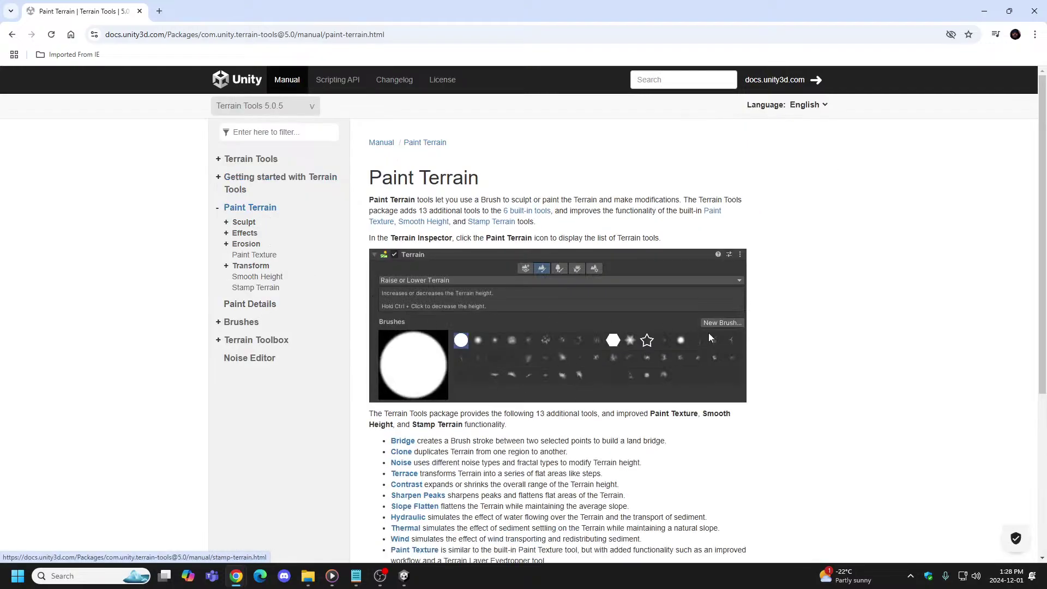
scroll(699, 356, down, 4)
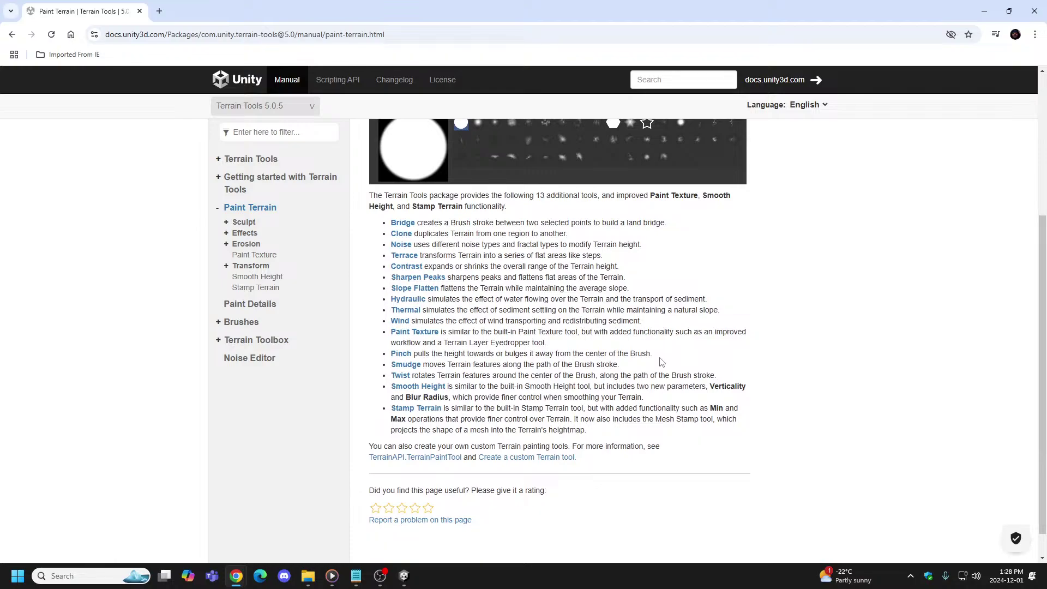
scroll(661, 362, up, 2)
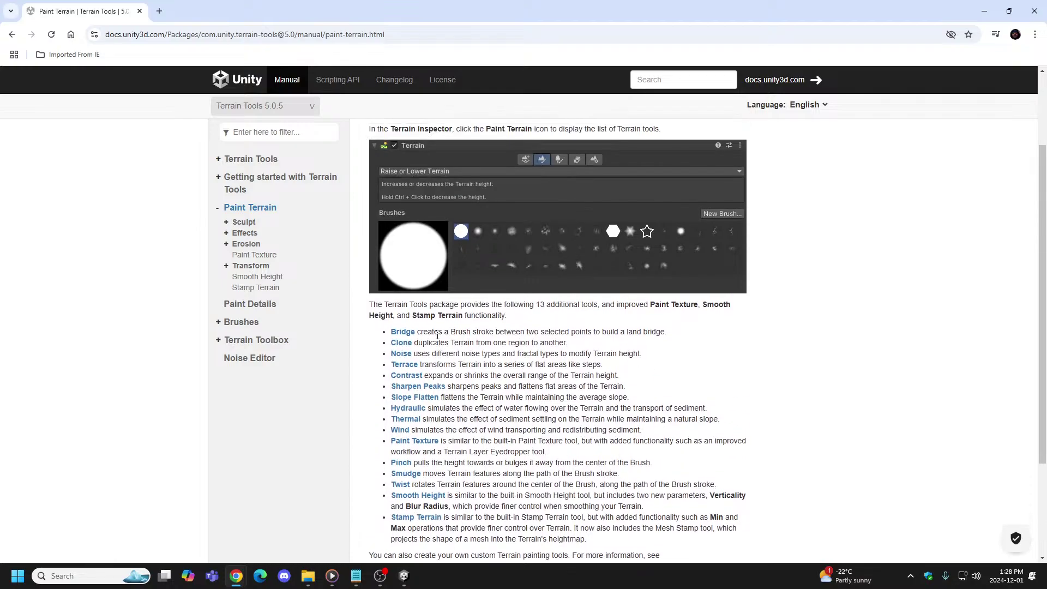
scroll(448, 416, down, 2)
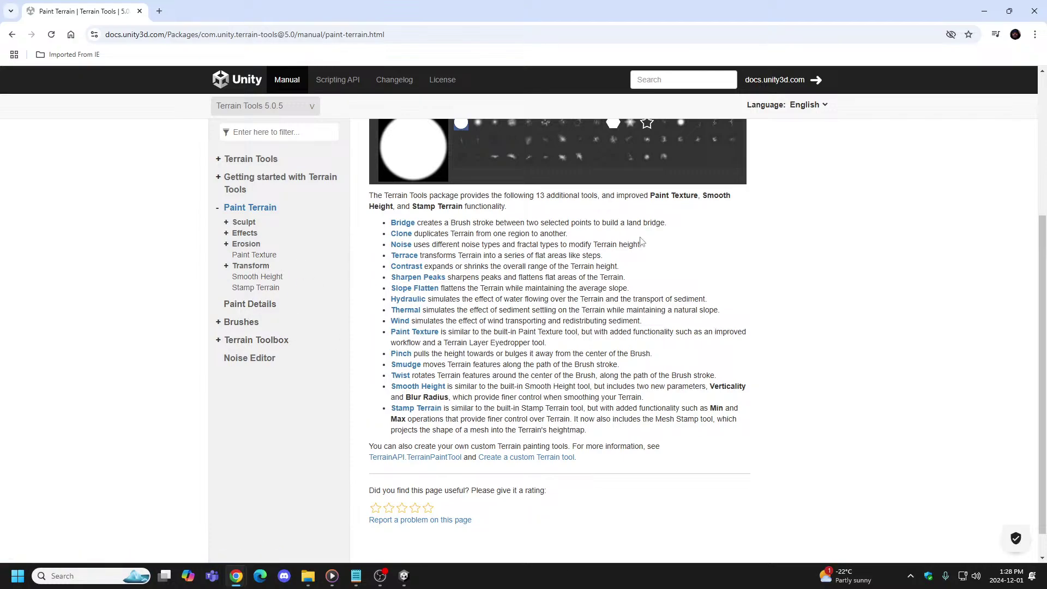
scroll(382, 255, up, 4)
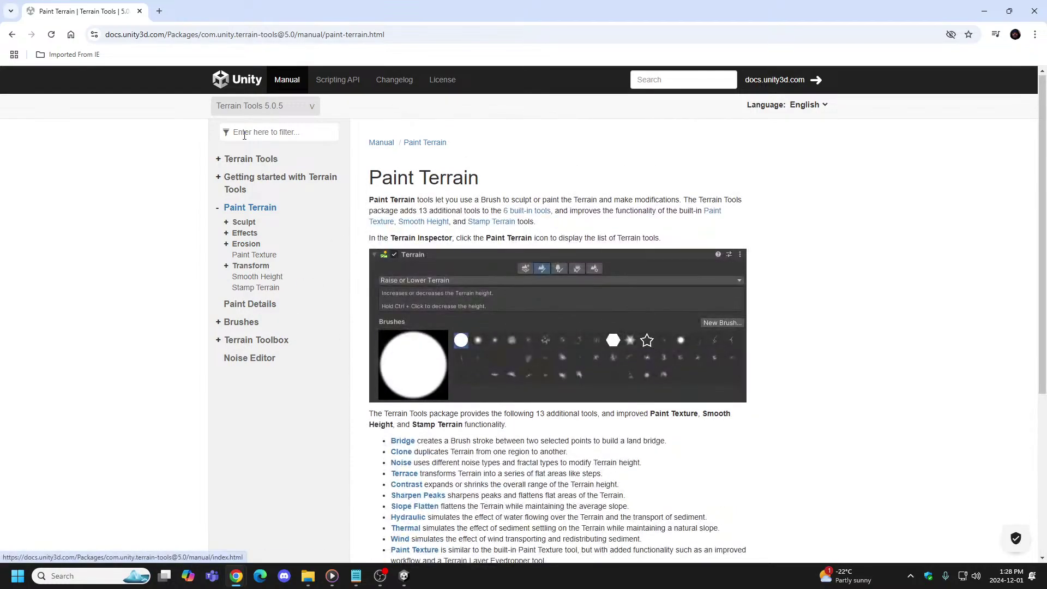
Step: Return to the manual's Terrain Tools overview, close the browser, and set the new terrain's total width and length to 768 m in Unity
click(251, 159)
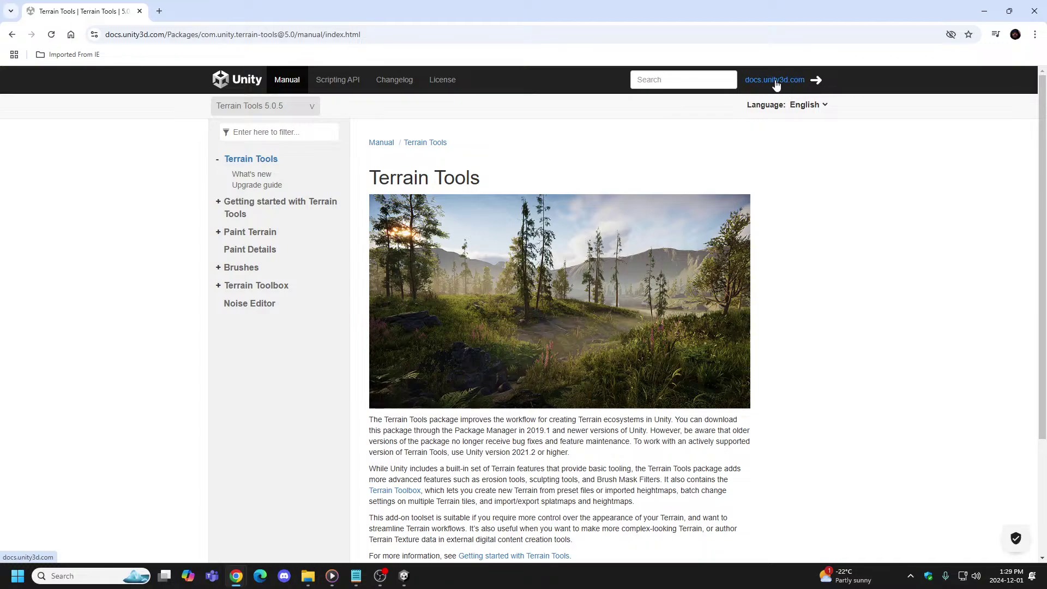
click(1034, 11)
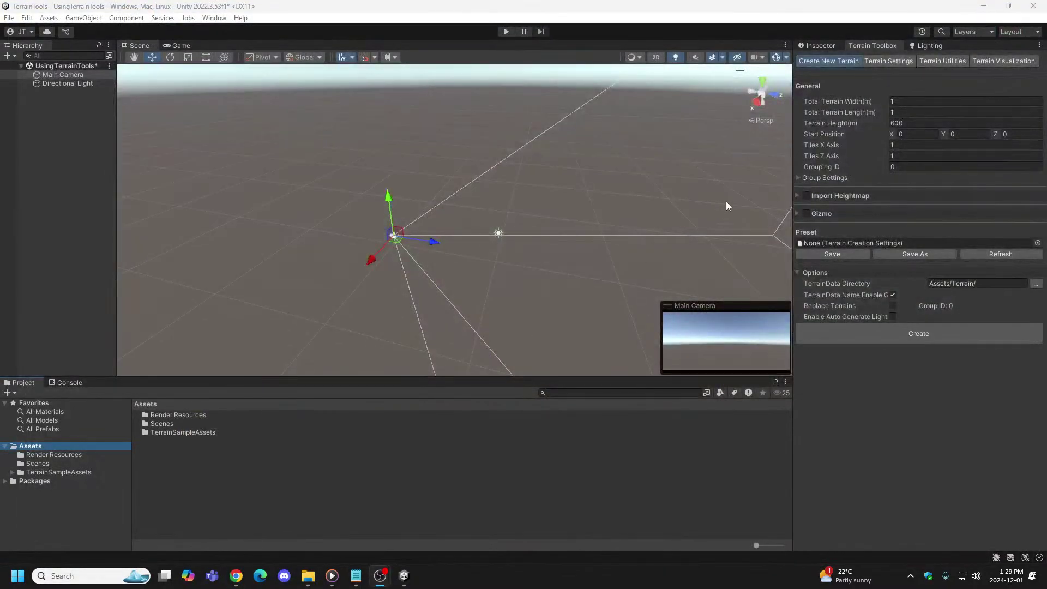
click(926, 101)
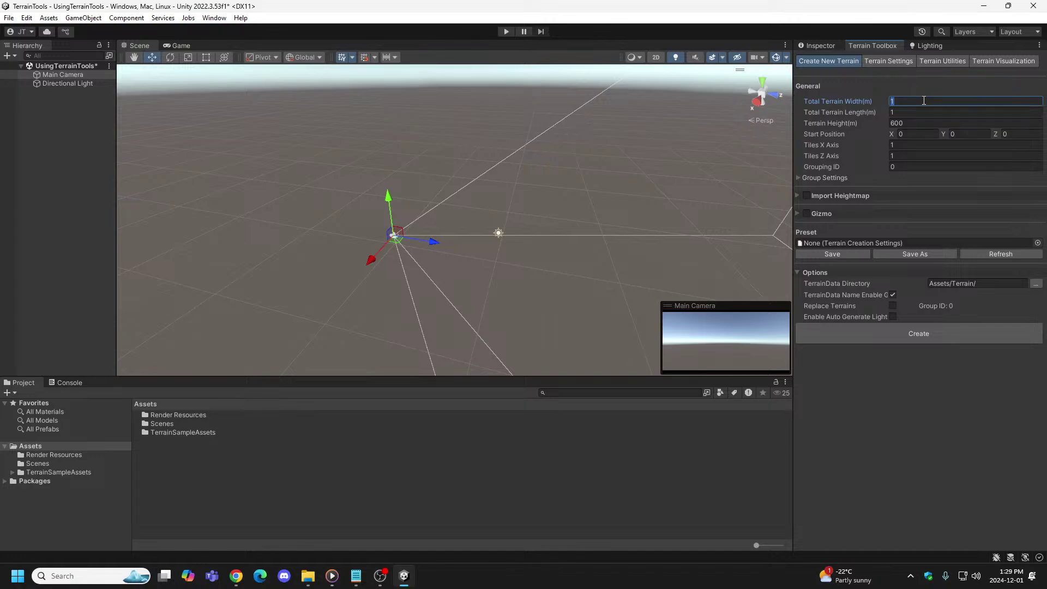
text(768)
click(940, 113)
text(76)
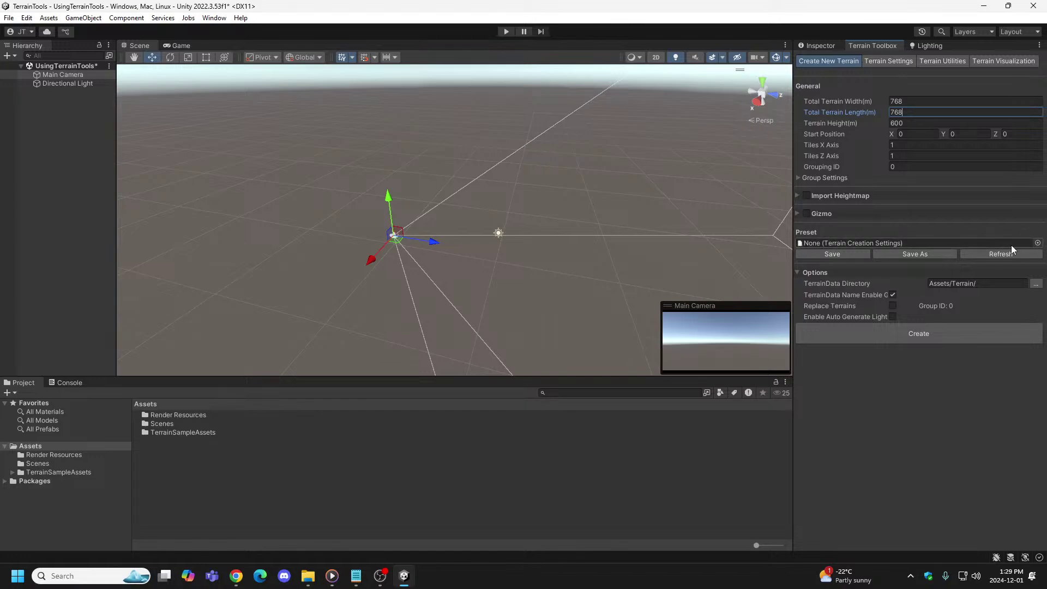
Step: Check the available terrain creation presets without choosing one, and expand the heightmap import settings
click(1038, 242)
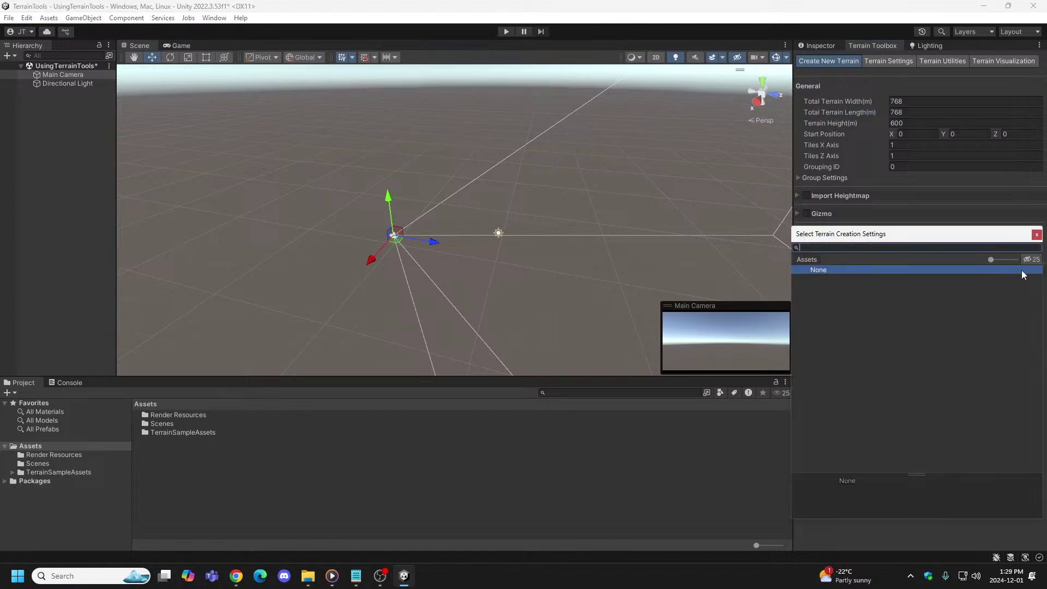
click(1036, 234)
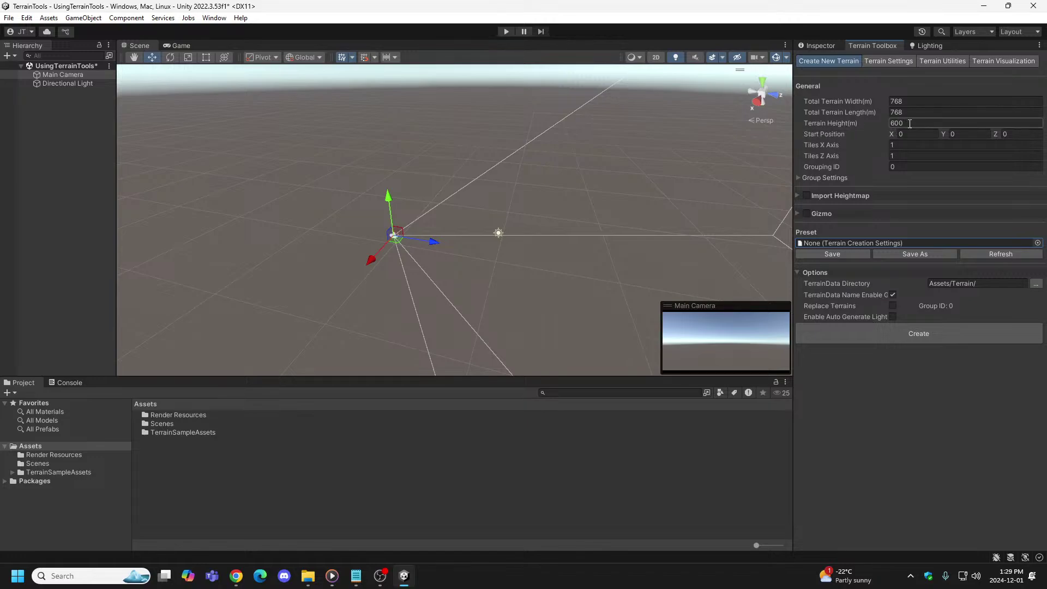
click(797, 195)
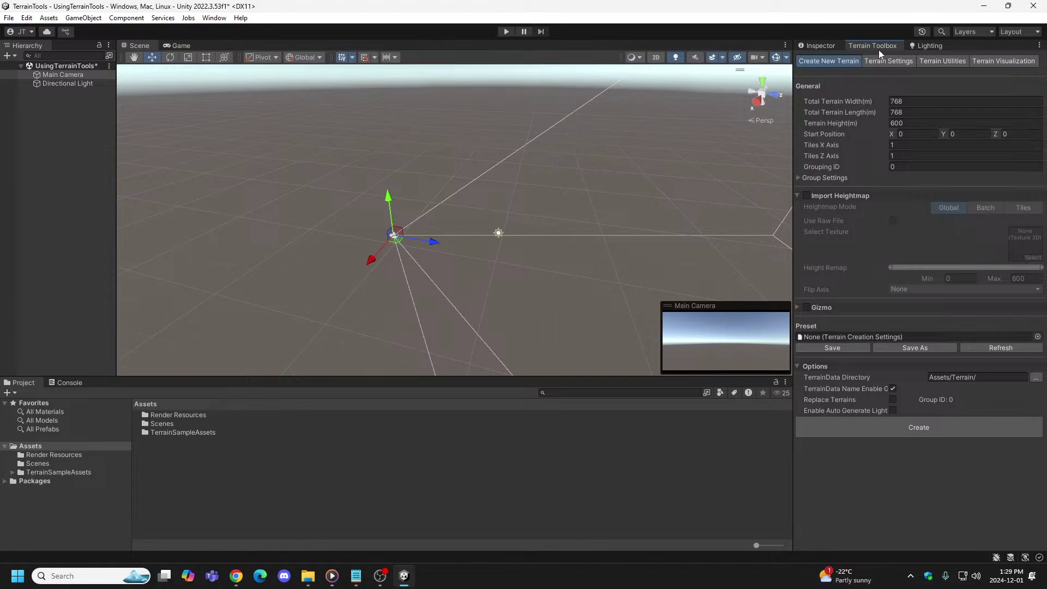
click(218, 18)
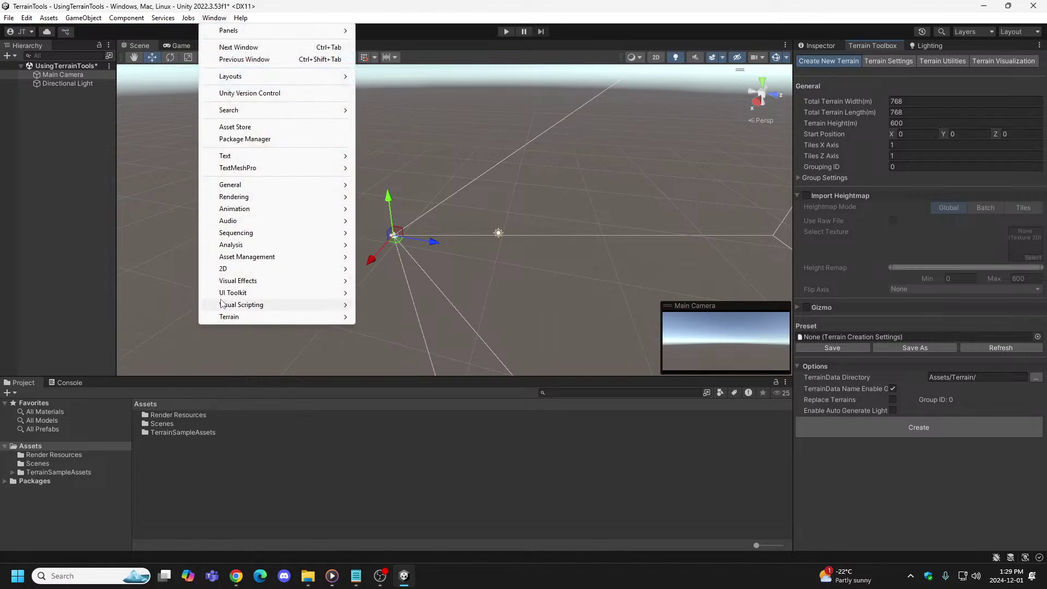
mouse_move(261, 317)
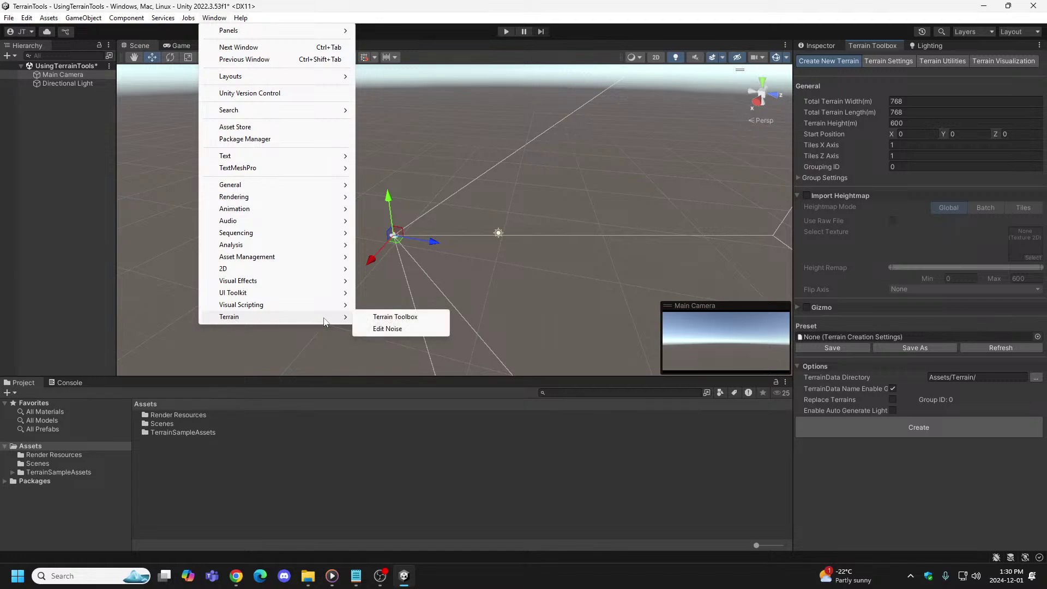
click(505, 18)
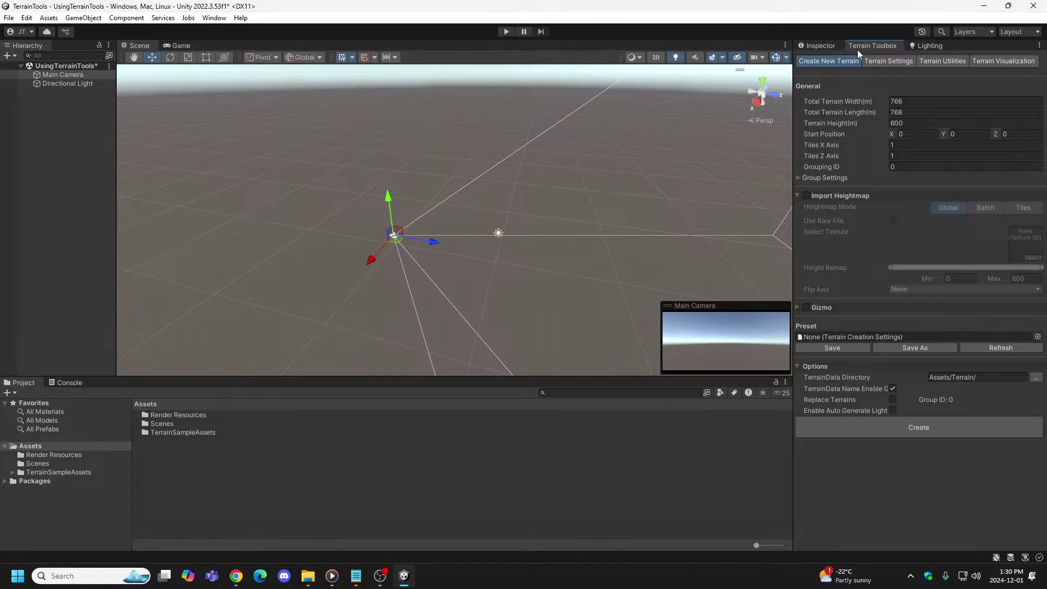
click(1037, 32)
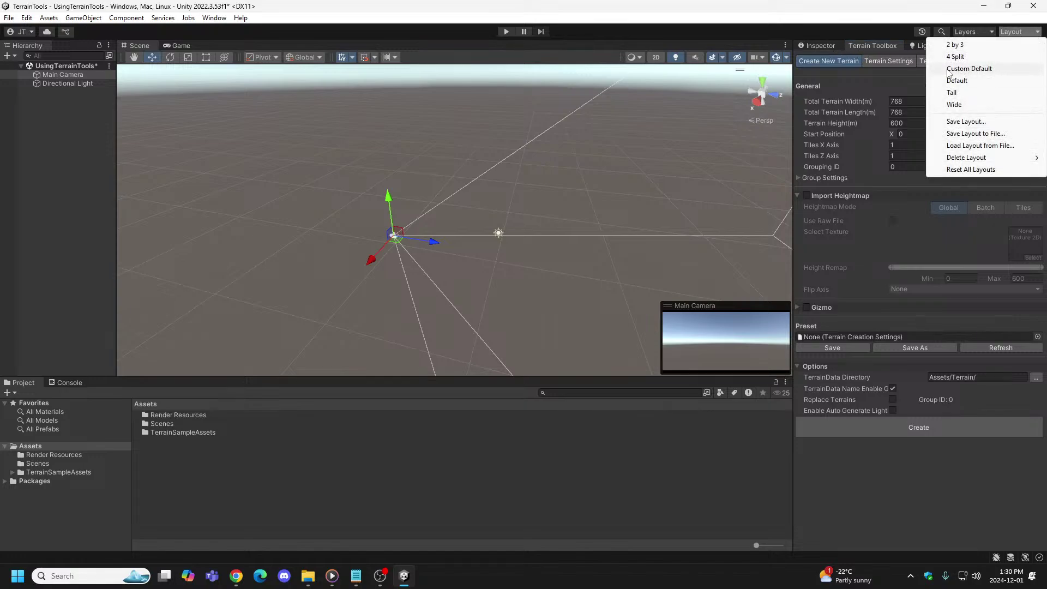
click(1035, 32)
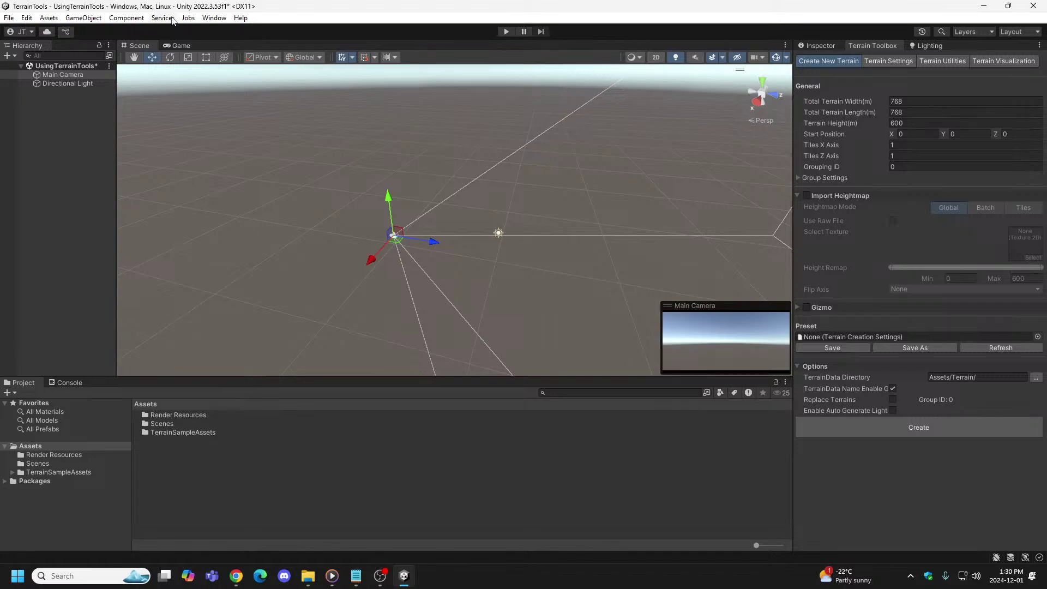
Step: Open the Package Manager, review the Terrain Tools package details, and close it
click(214, 18)
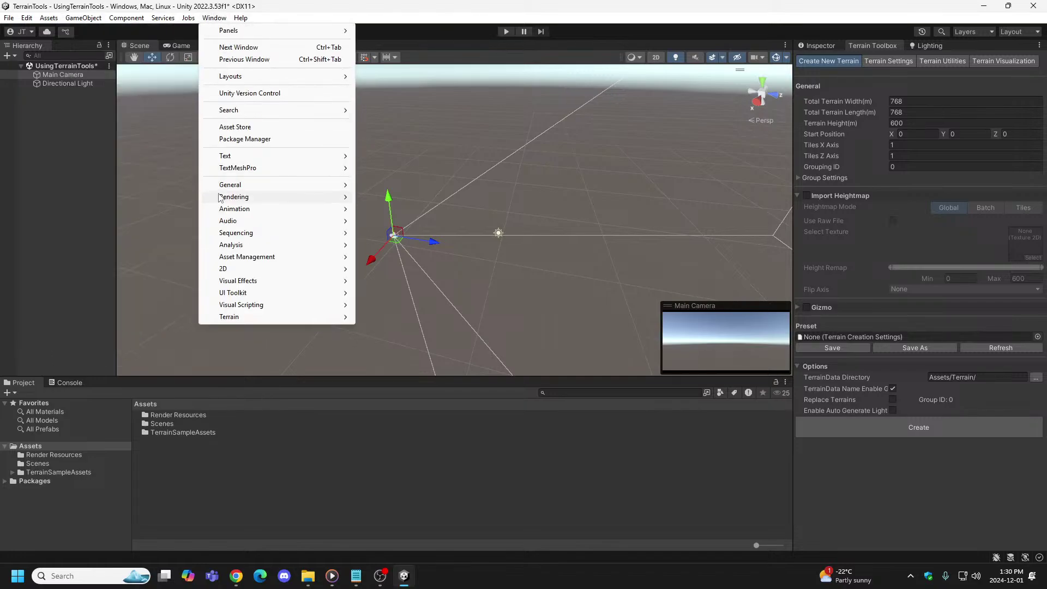
click(235, 139)
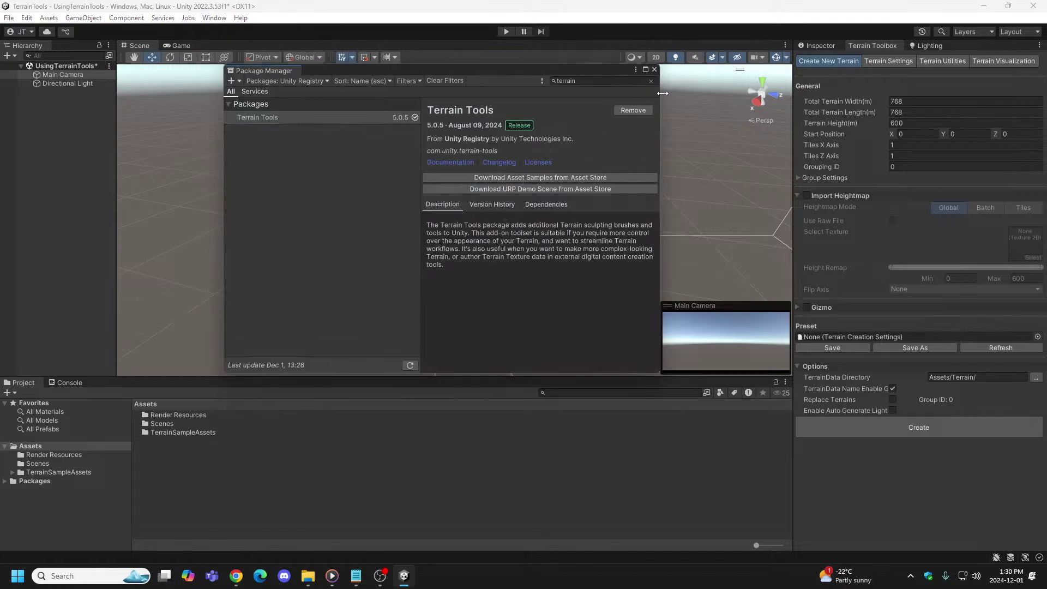
click(654, 69)
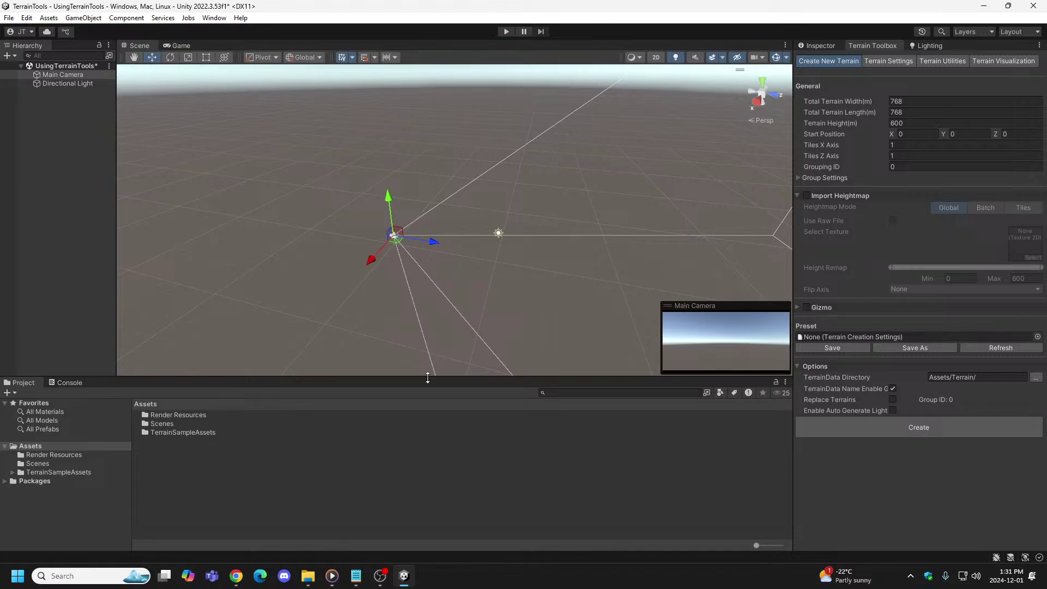
Step: Reopen the Package Manager, review the Terrain Sample Asset Pack under My Assets, and close it
click(208, 13)
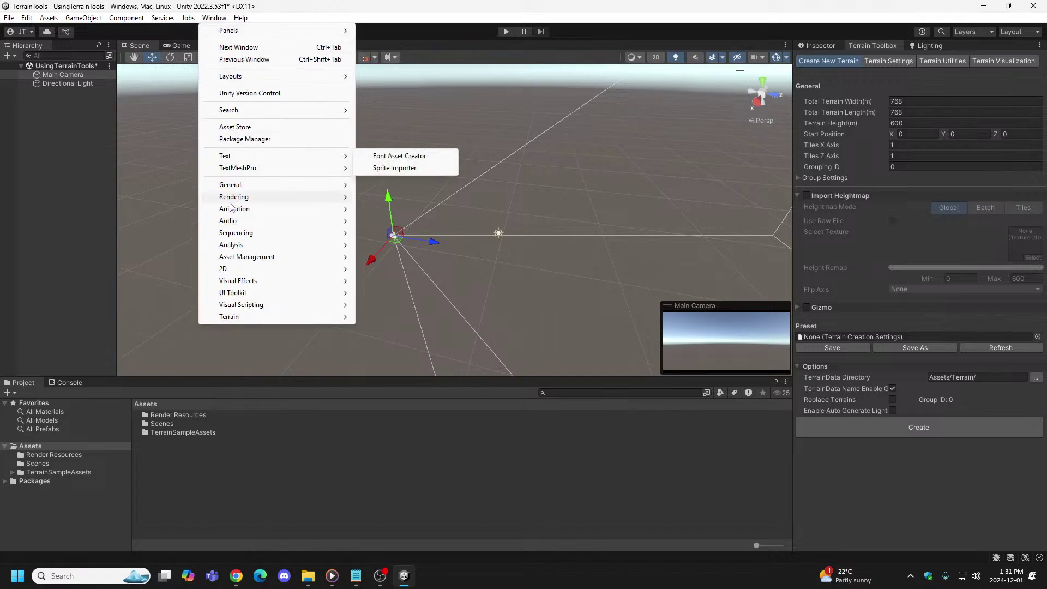
click(245, 139)
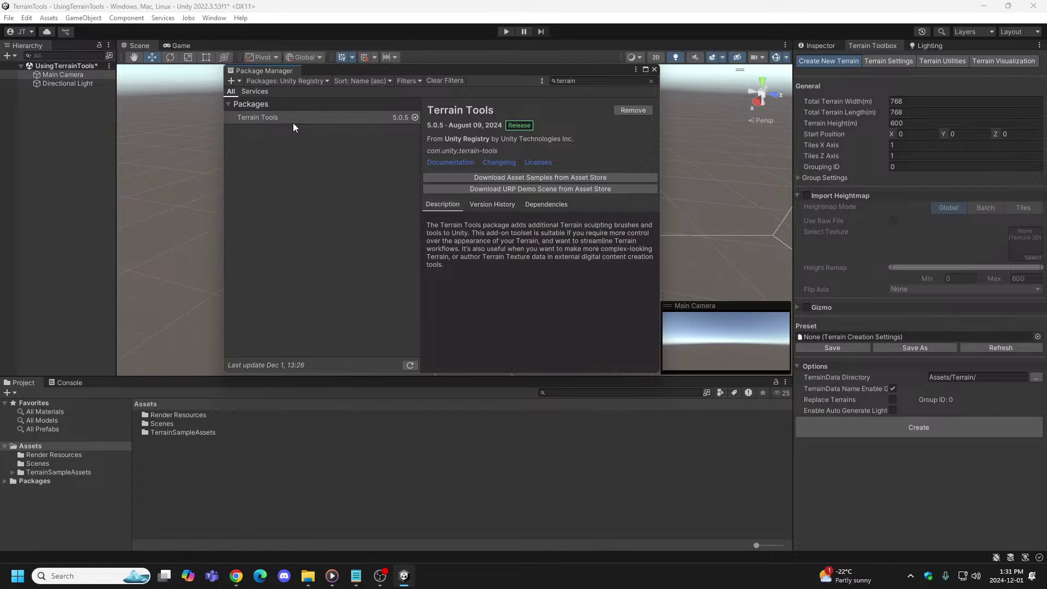
click(317, 81)
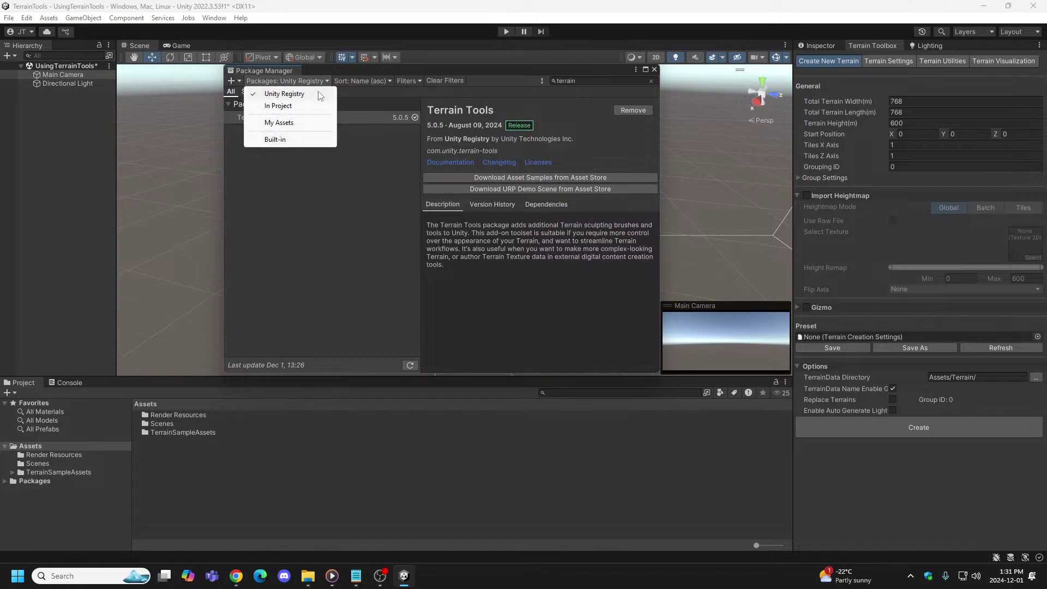
click(286, 122)
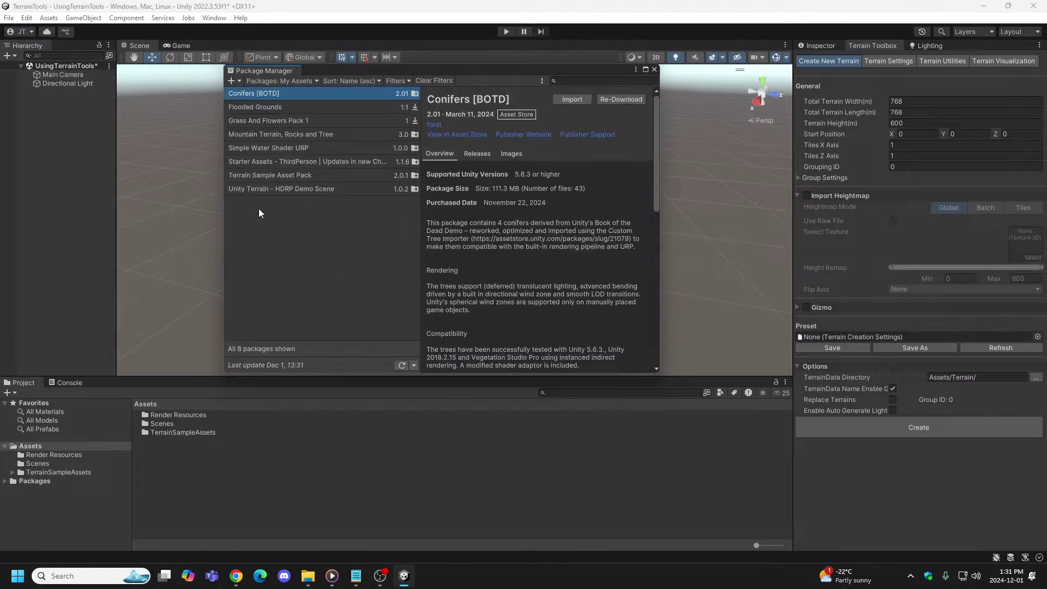
click(272, 176)
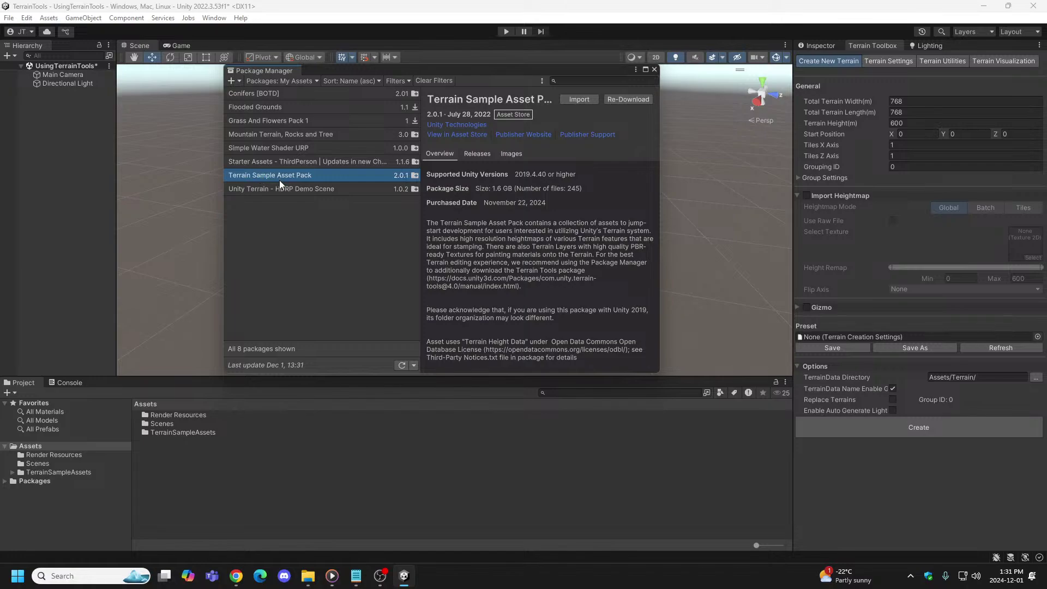
click(585, 99)
click(653, 70)
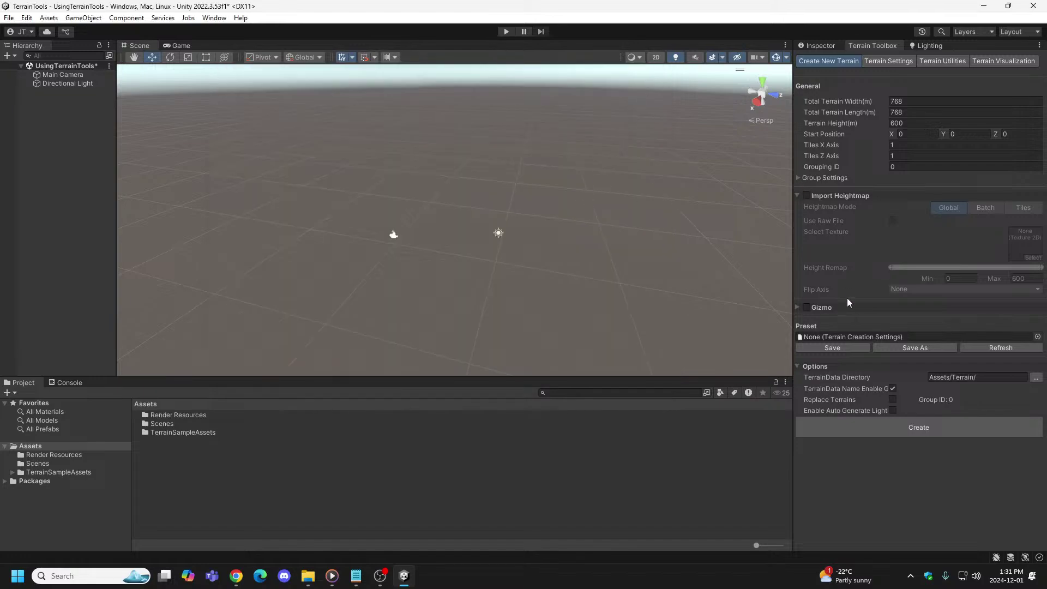
Step: Collapse the heightmap import settings and inspect the Gizmo options in the Terrain Toolbox
click(797, 197)
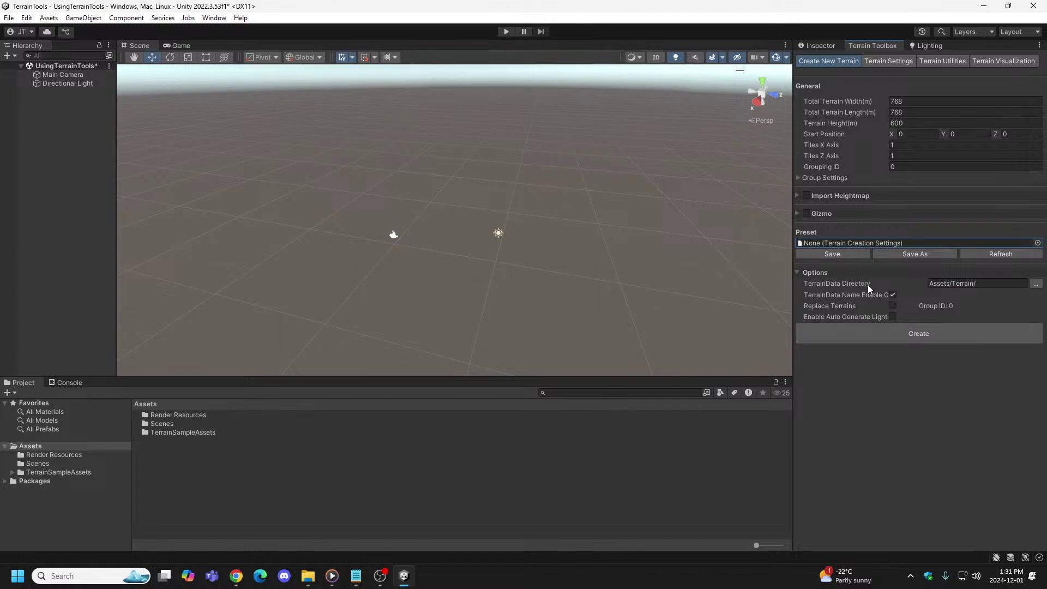
click(796, 212)
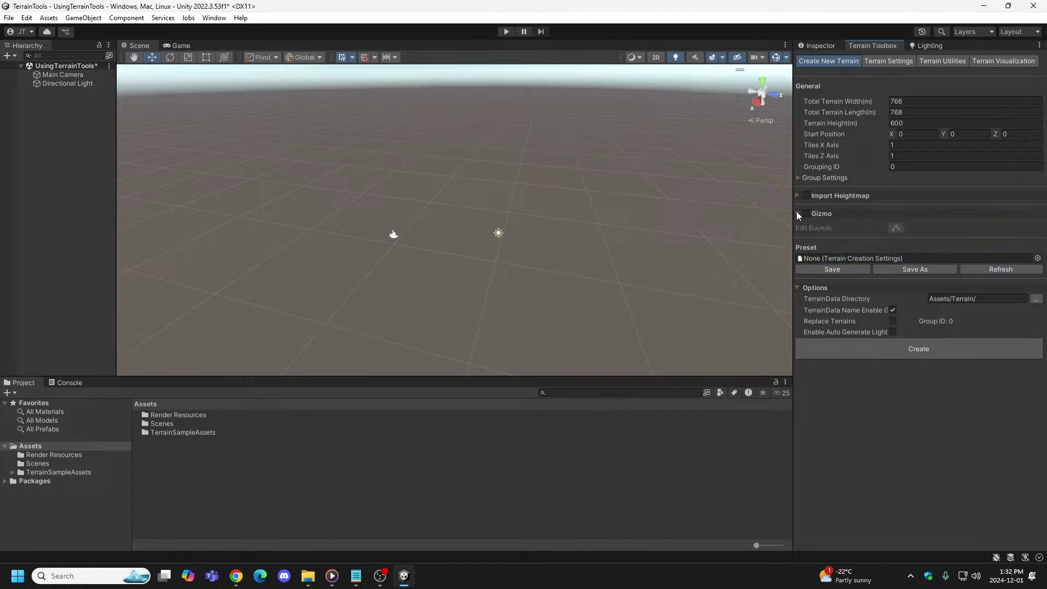
click(796, 213)
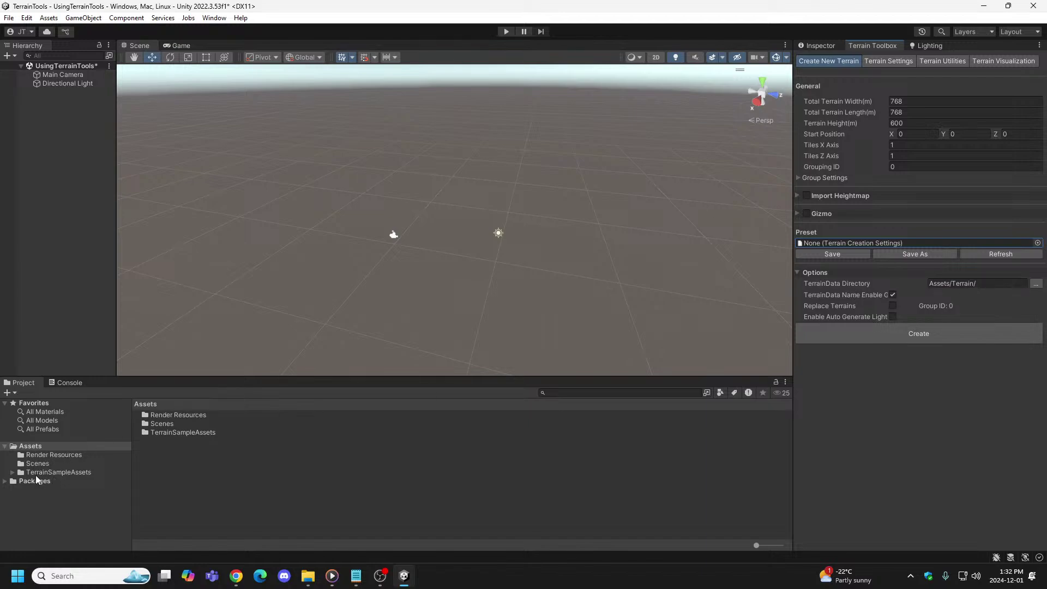
Step: Expand the TerrainSampleAssets folder and view the contents of its Materials folder
click(12, 472)
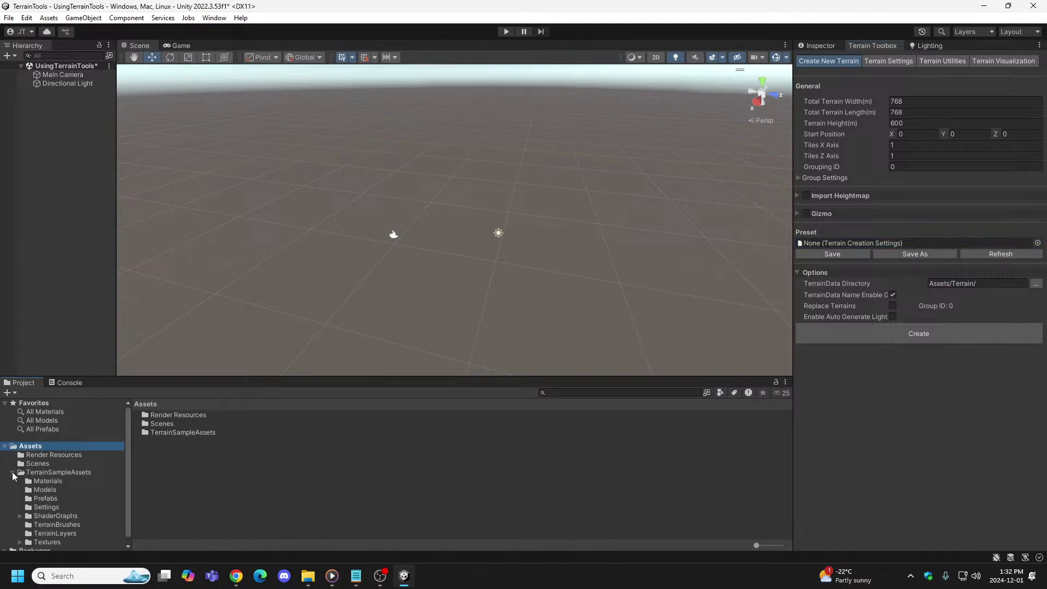
click(40, 483)
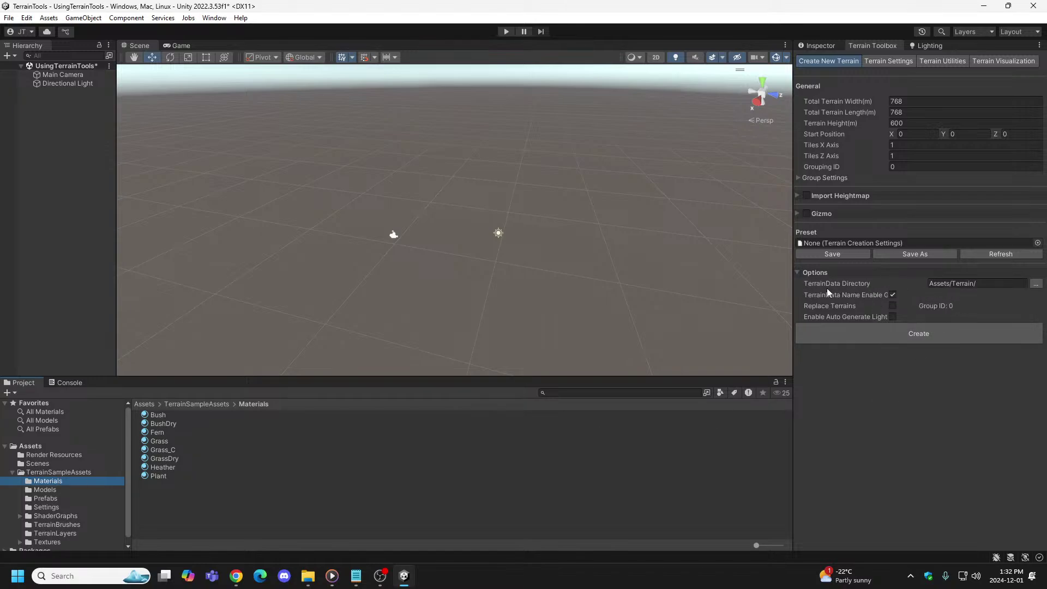
Step: Create the terrain, view its data in the Assets/Terrain folder, and select the terrain tile inside its group in the hierarchy
click(913, 331)
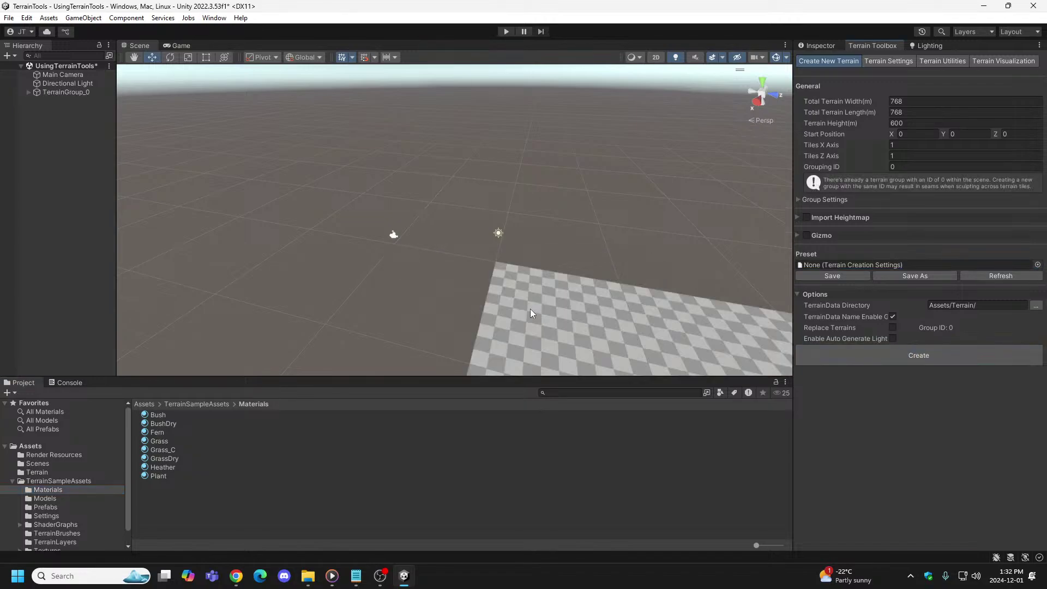
click(45, 473)
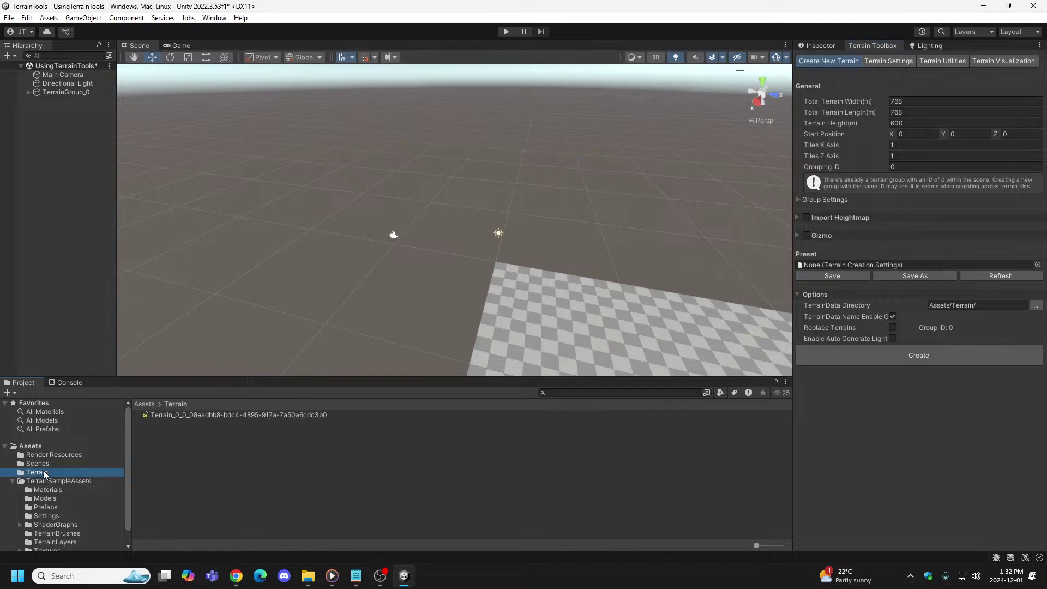
click(29, 93)
click(53, 99)
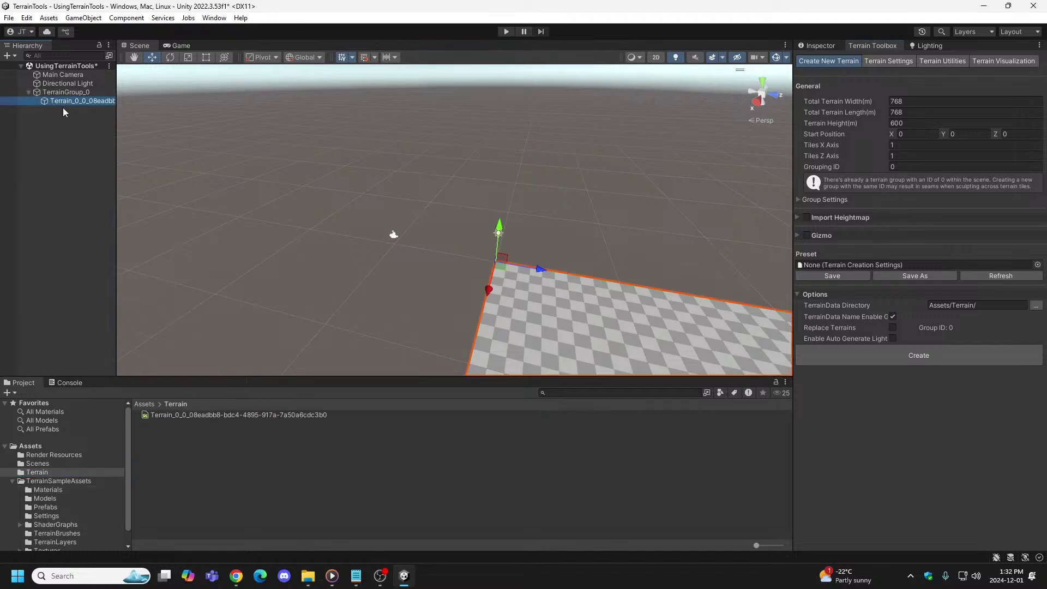
Step: Collapse the TerrainSampleAssets folder and look through the Terrain Settings, Terrain Utilities and Terrain Visualization sections of the Terrain Toolbox
click(12, 482)
alt+drag(203, 196, 682, 224)
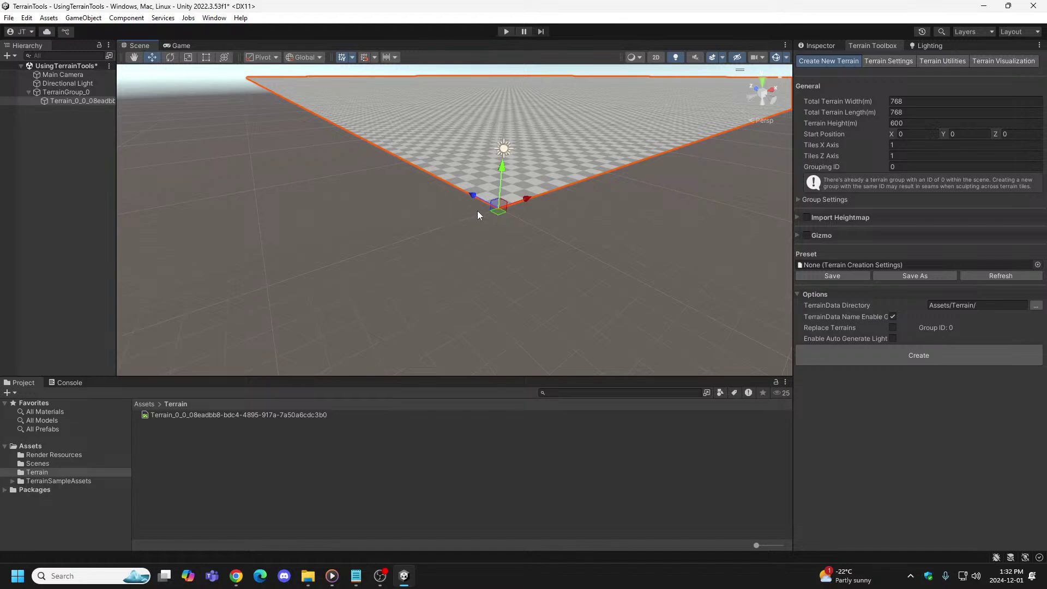
alt+drag(486, 211, 540, 184)
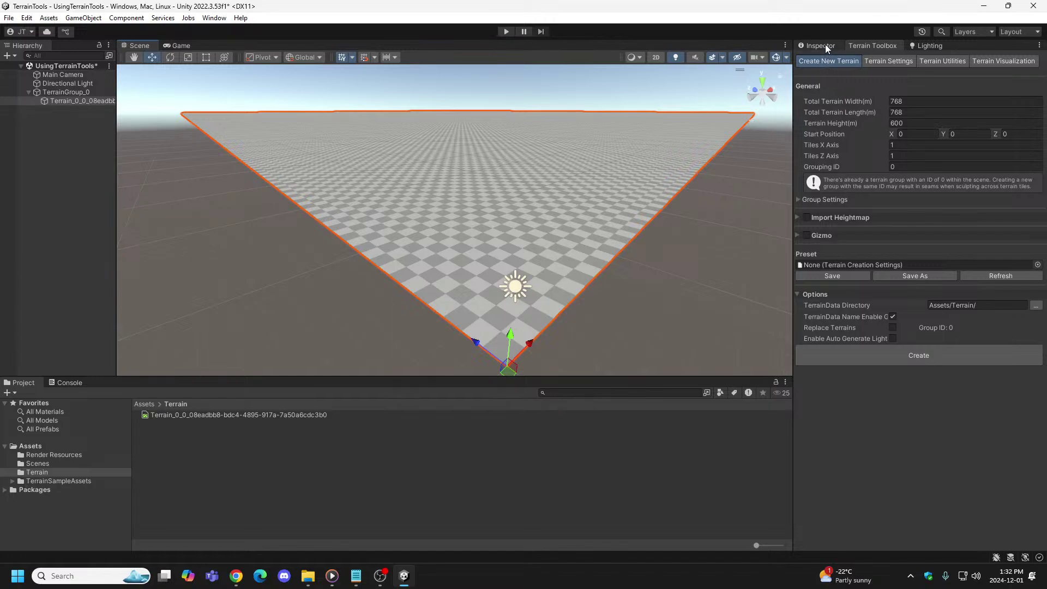
click(894, 61)
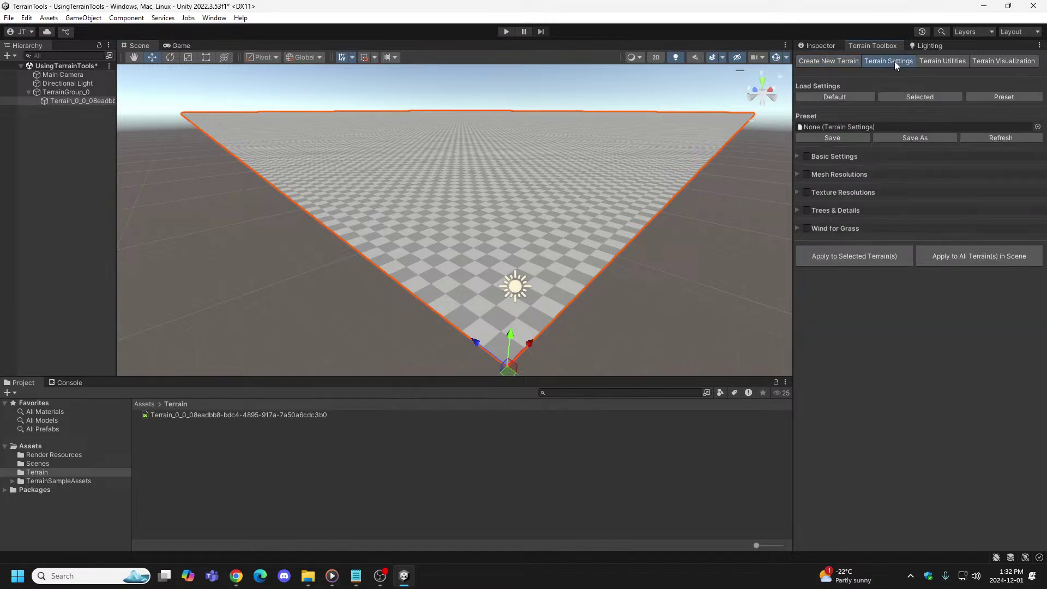
click(929, 61)
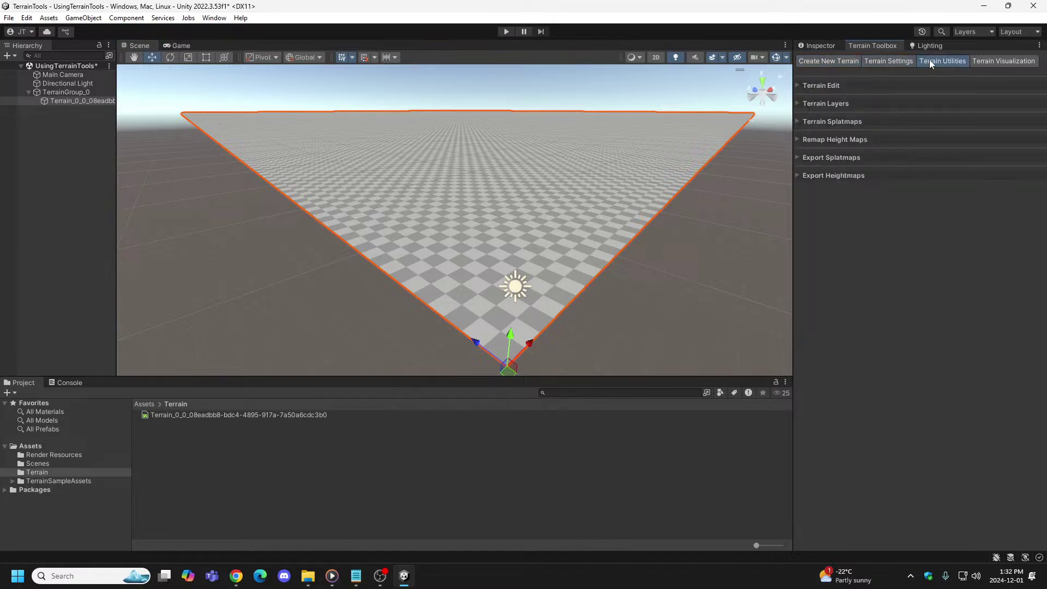
click(1003, 62)
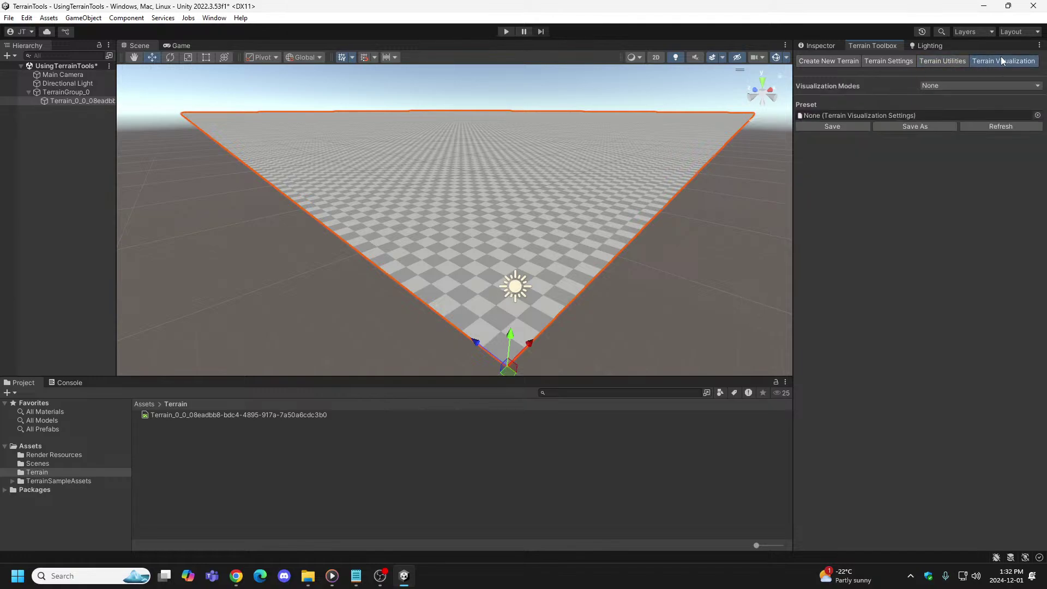
click(818, 62)
Step: Show the terrain tile's Terrain Settings in the Inspector and review them from Basic Terrain down to Texture Resolutions and Lighting
click(816, 46)
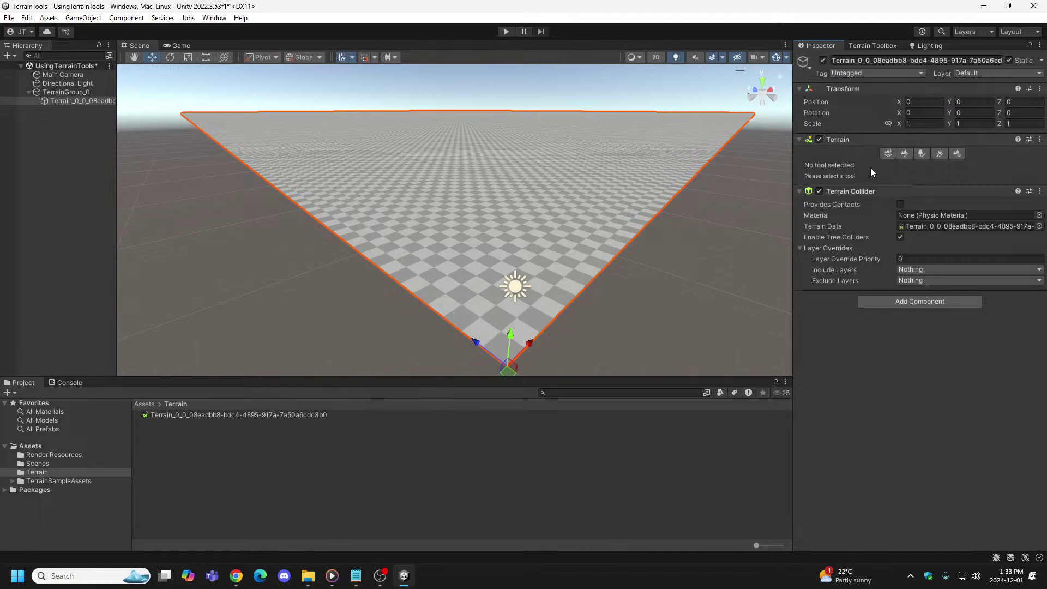
click(959, 155)
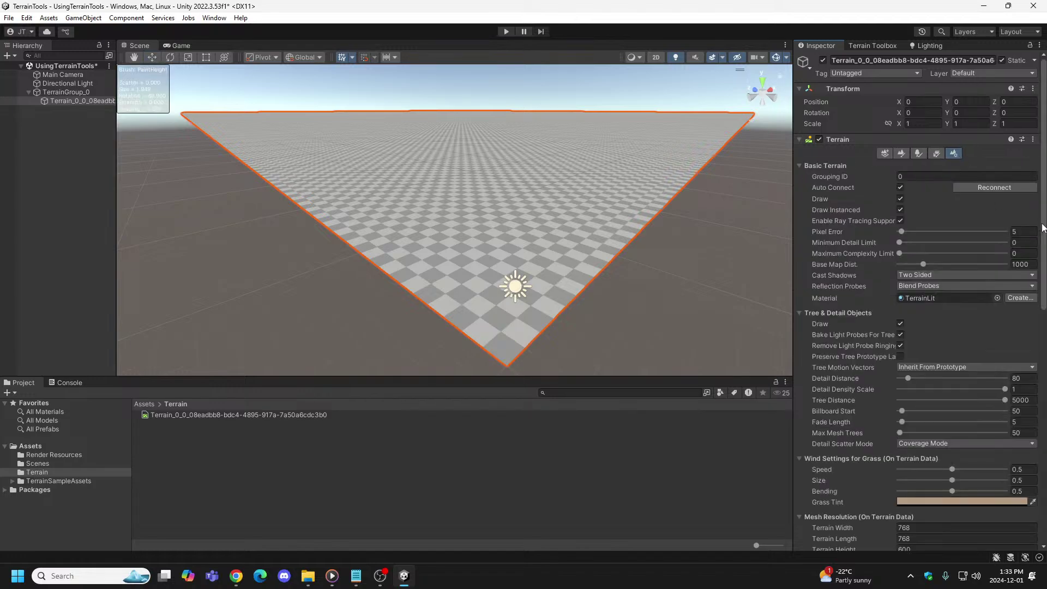
scroll(1044, 257, down, 2)
scroll(1044, 257, down, 8)
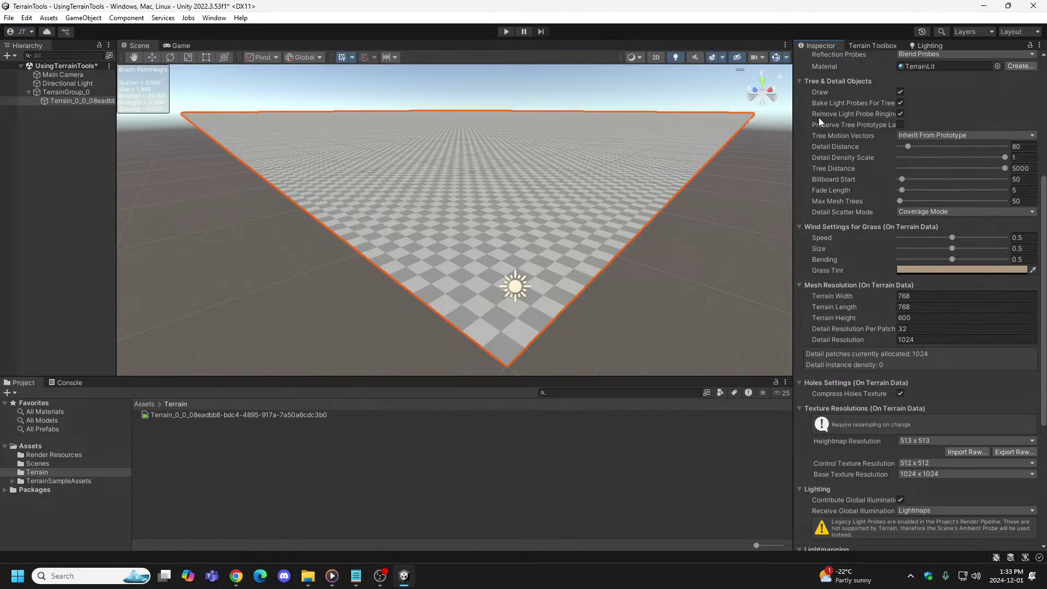
Step: Select the Main Camera and examine where it sits relative to the terrain's origin corner in the scene
right_drag(621, 342, 434, 261)
right_drag(696, 290, 467, 228)
right_drag(584, 267, 430, 277)
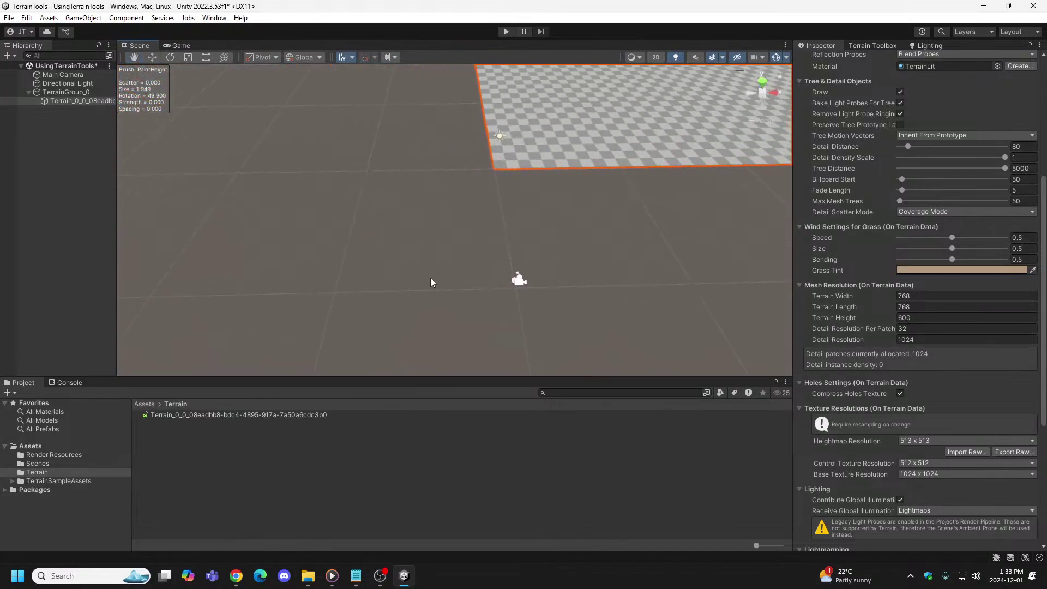
click(69, 76)
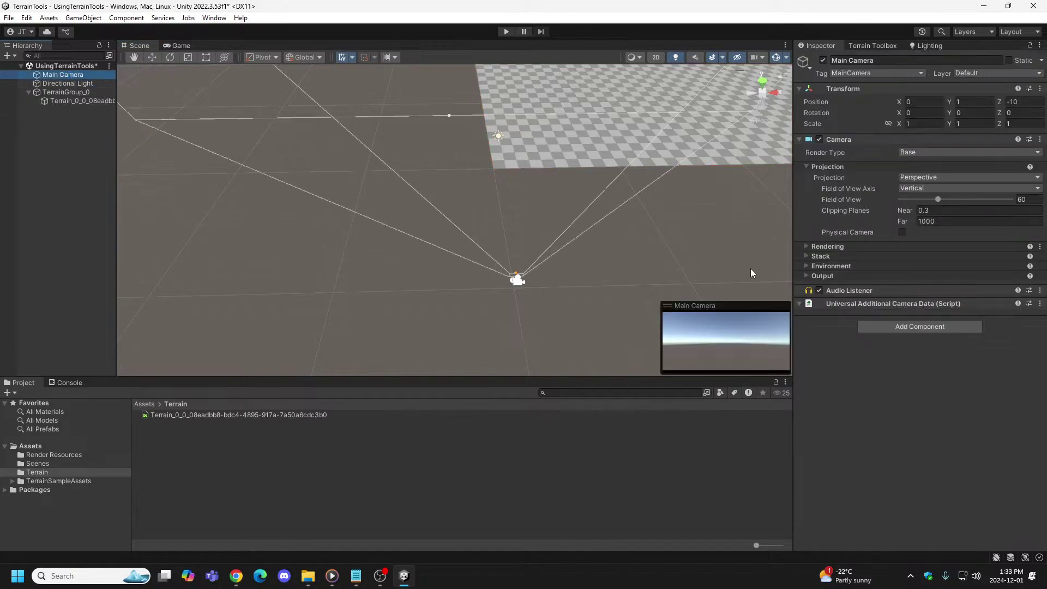
right_drag(610, 264, 664, 195)
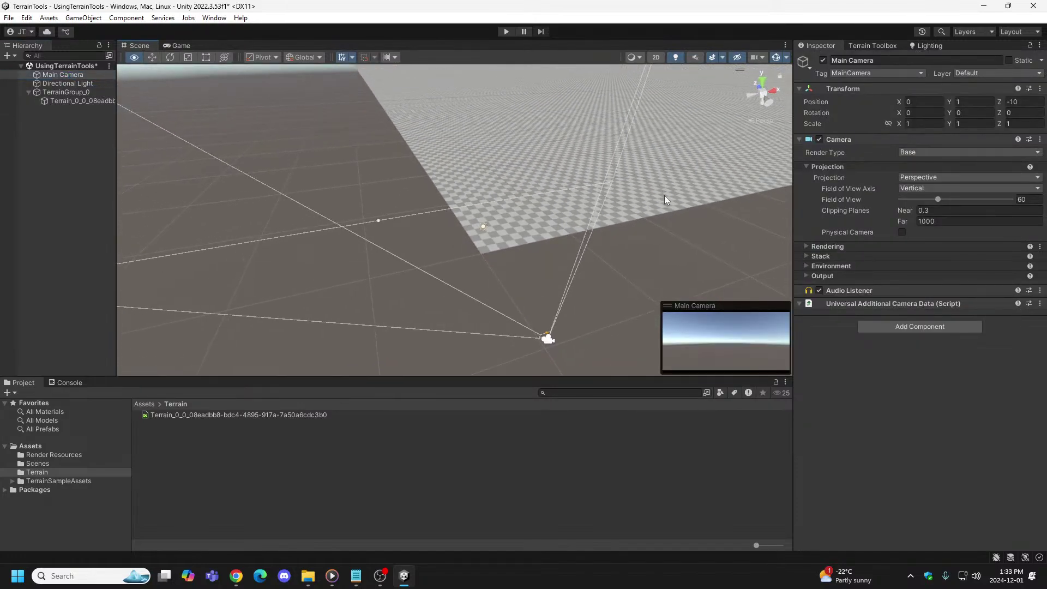
Step: Reselect the terrain tile and inspect its Mesh Resolution settings, including the Terrain Height
click(90, 101)
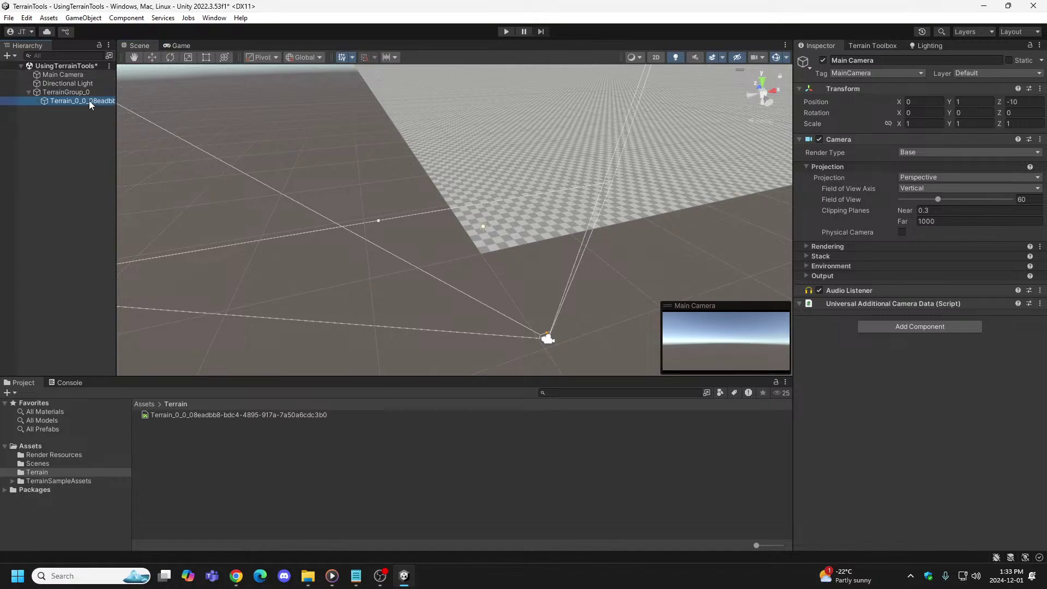
drag(1044, 278, 1045, 405)
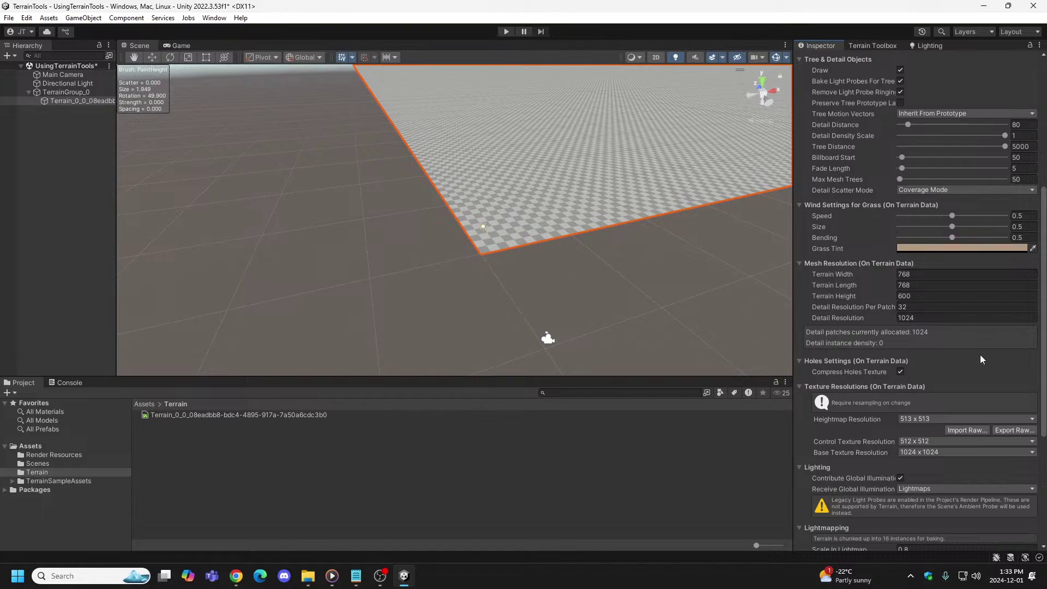
click(936, 297)
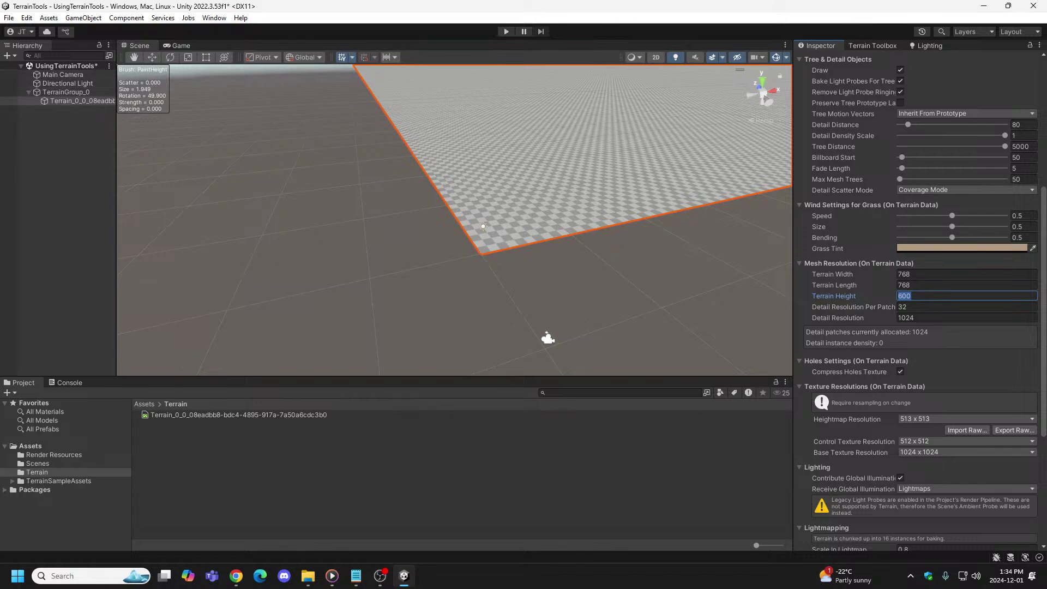
key(alt+Tab)
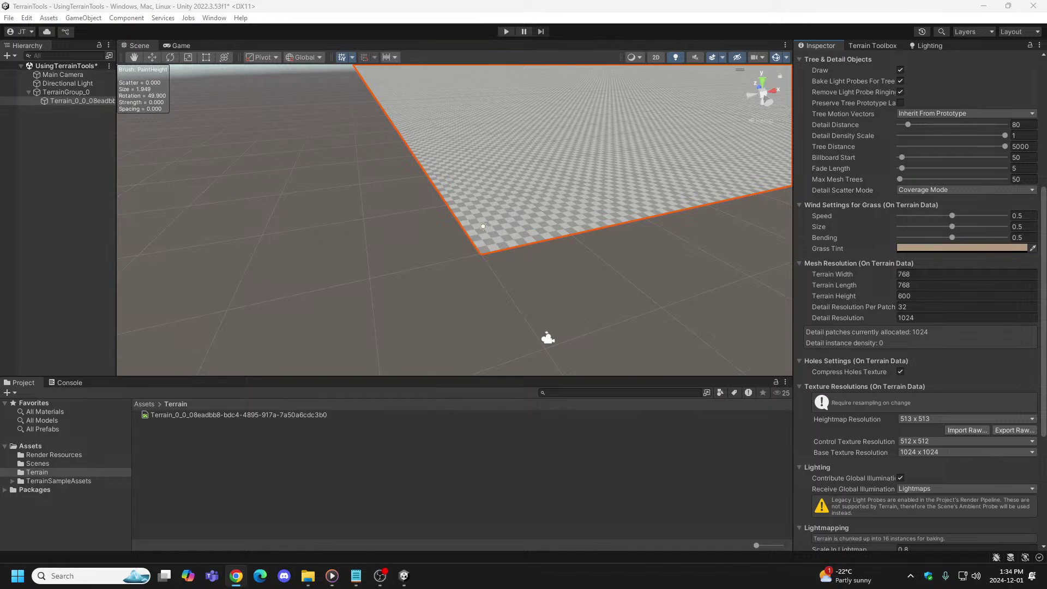
Step: Switch the terrain tile to Paint Terrain with Raise or Lower Terrain, choose the solid round brush, and browse the available brushes
click(75, 103)
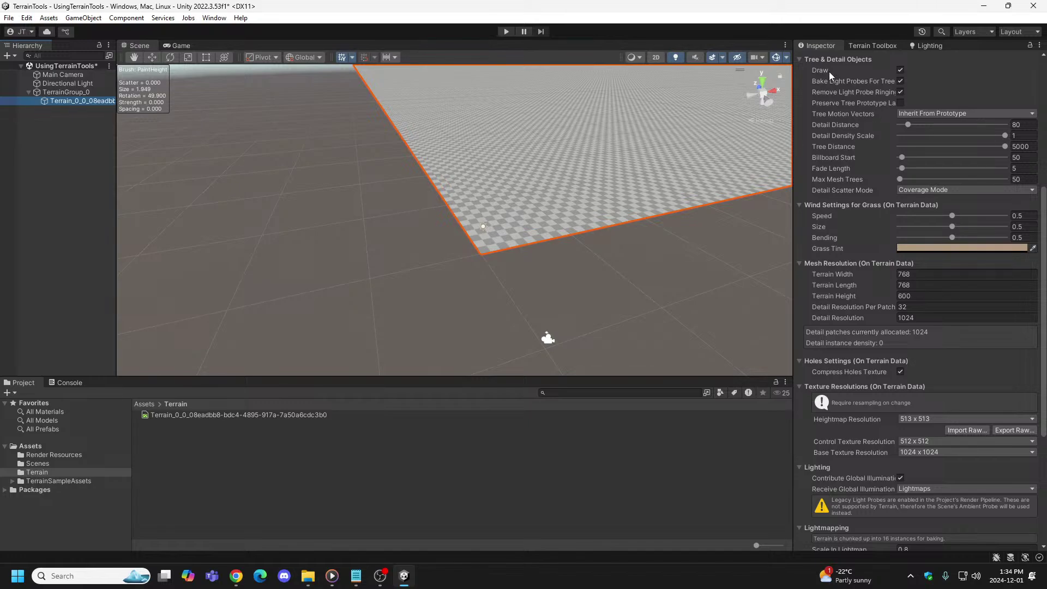
click(828, 44)
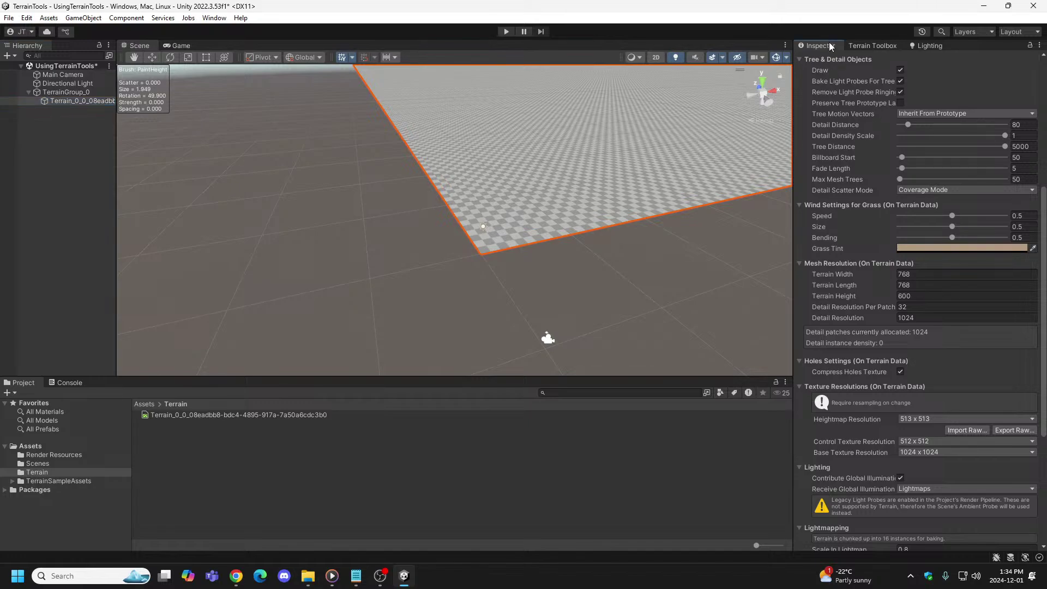
scroll(1046, 282, up, 5)
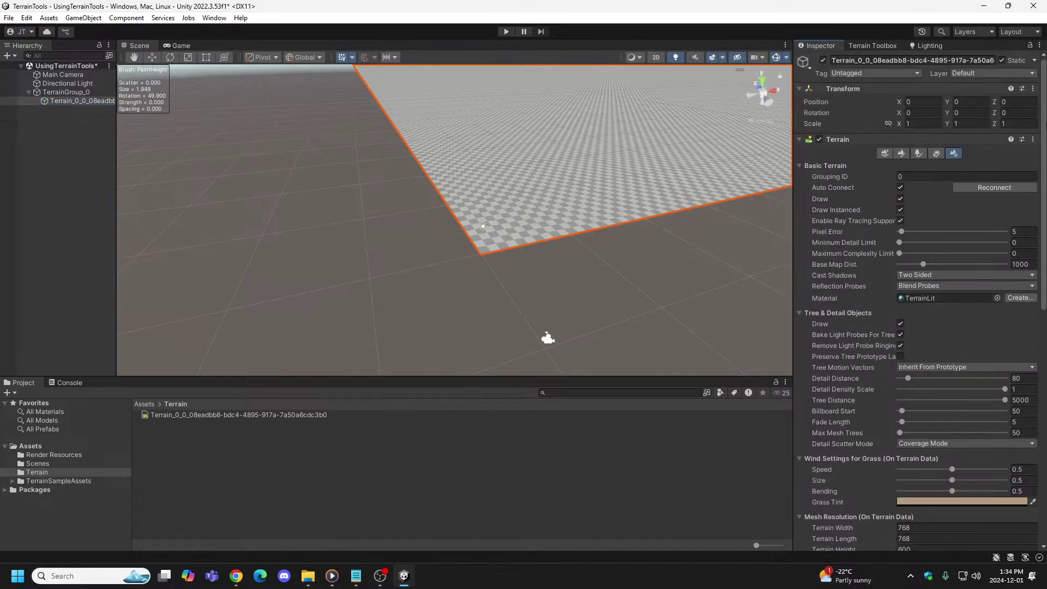
click(902, 154)
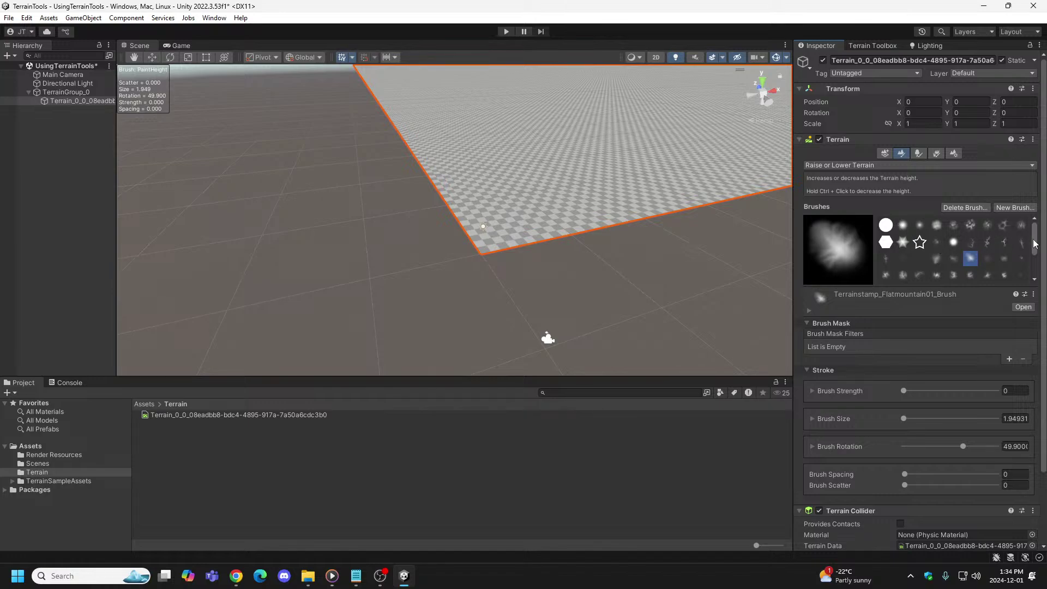
click(886, 225)
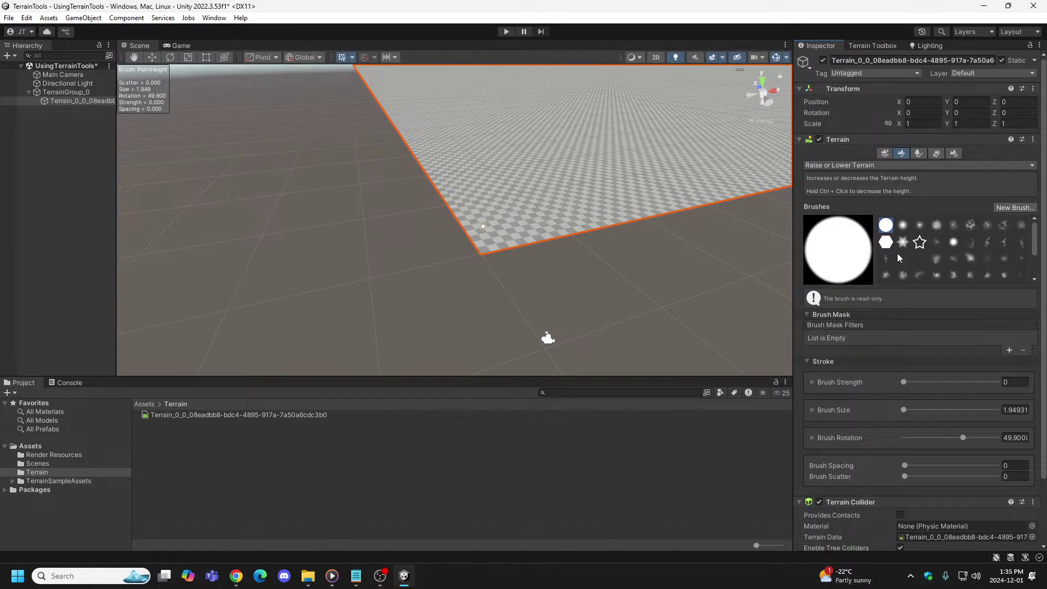
drag(1035, 243, 1036, 251)
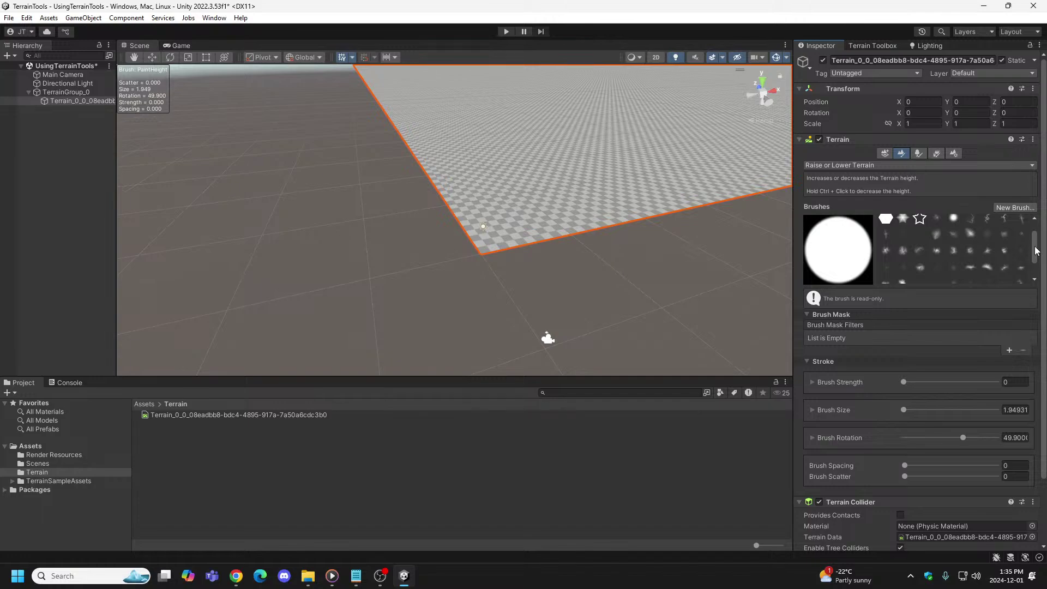
drag(1036, 251, 1036, 267)
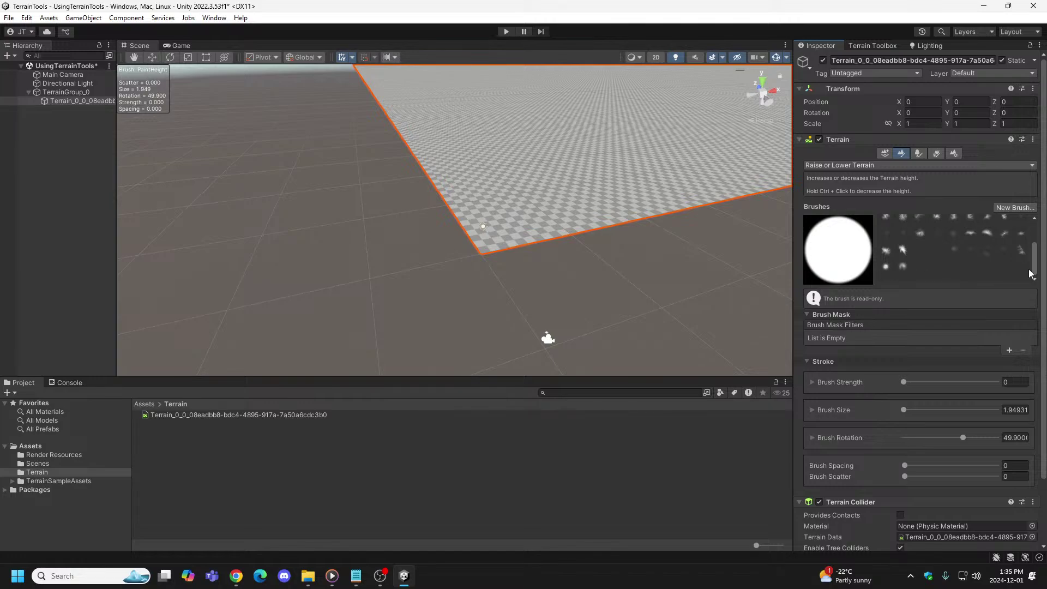
drag(1038, 267, 1038, 242)
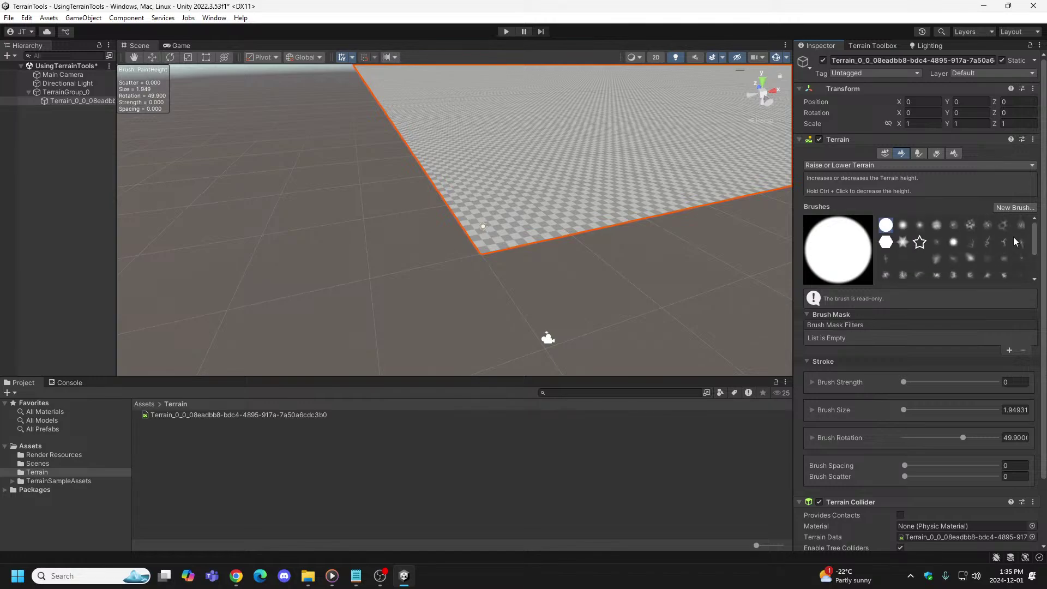
Step: Select the Main Camera and run the scene briefly in Play mode to check the camera's view of the terrain
right_drag(672, 188, 639, 208)
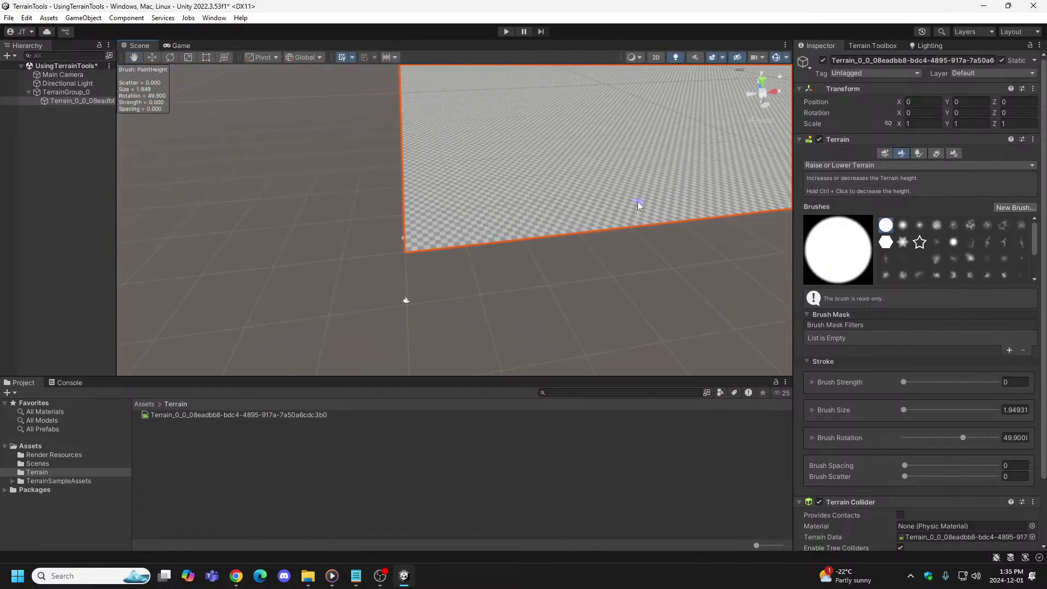
click(61, 74)
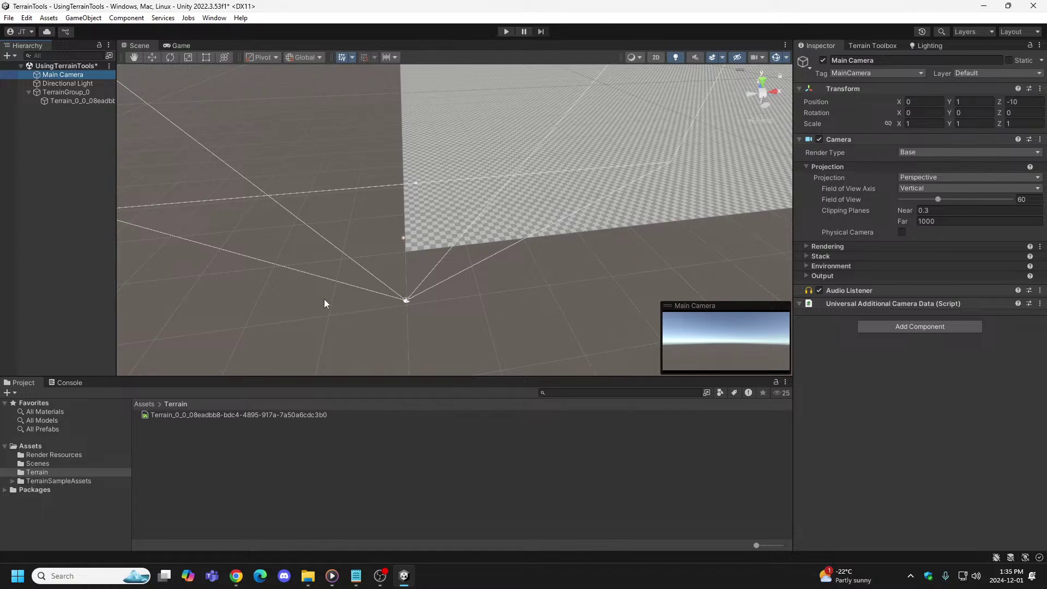
right_drag(433, 298, 761, 234)
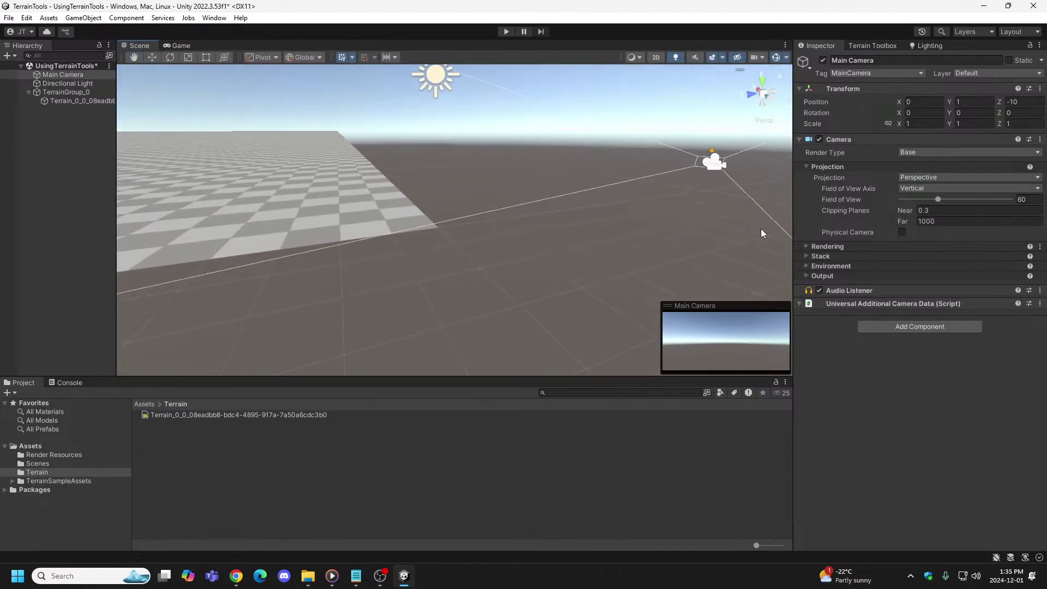
click(506, 31)
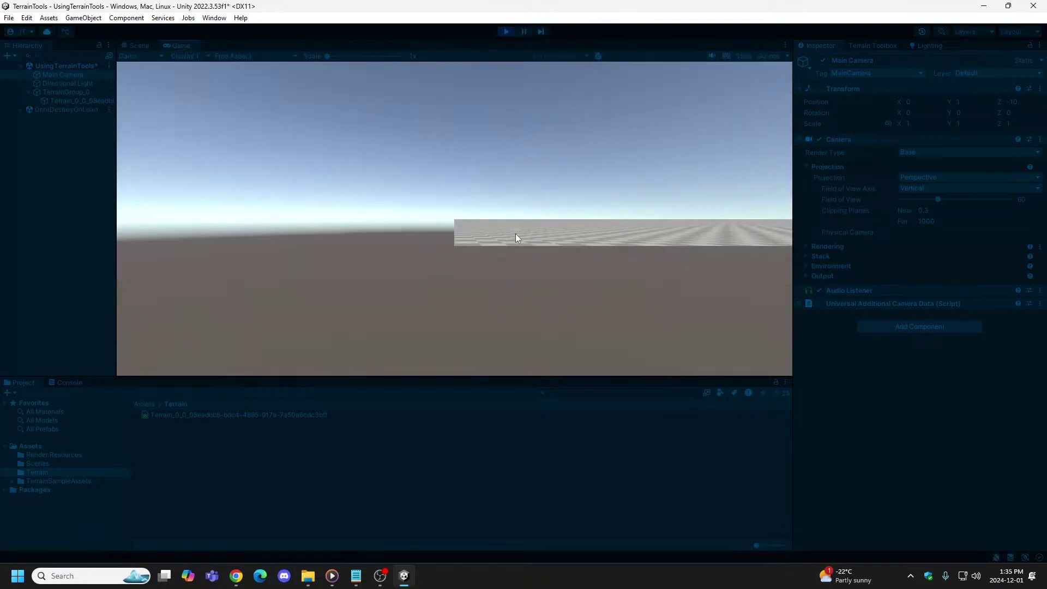
click(505, 31)
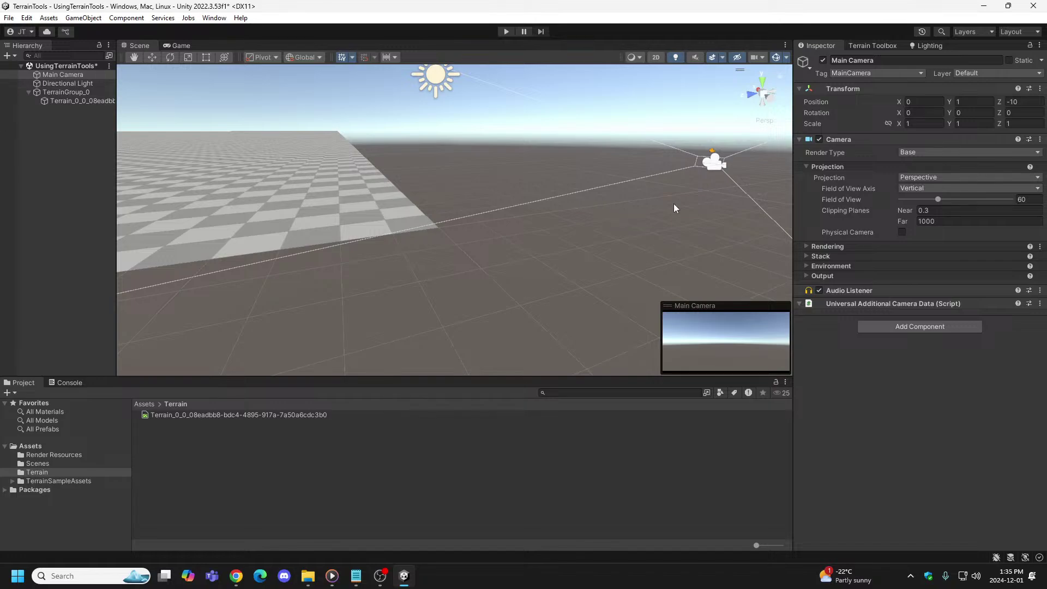
Step: Activate the Move tool and set the Main Camera's X position to 384
click(934, 103)
click(151, 57)
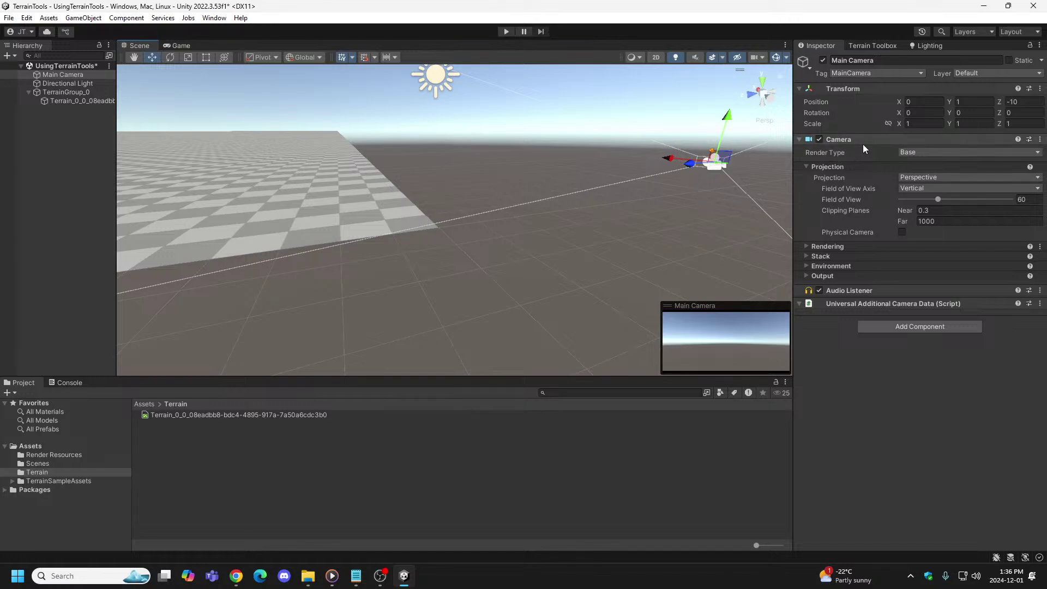
click(920, 102)
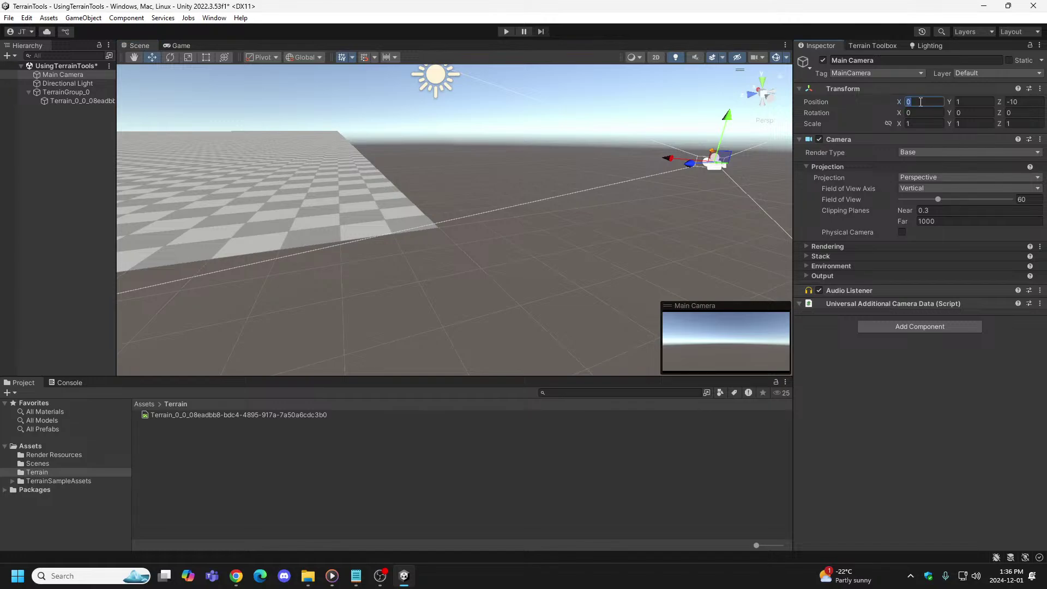
text(384)
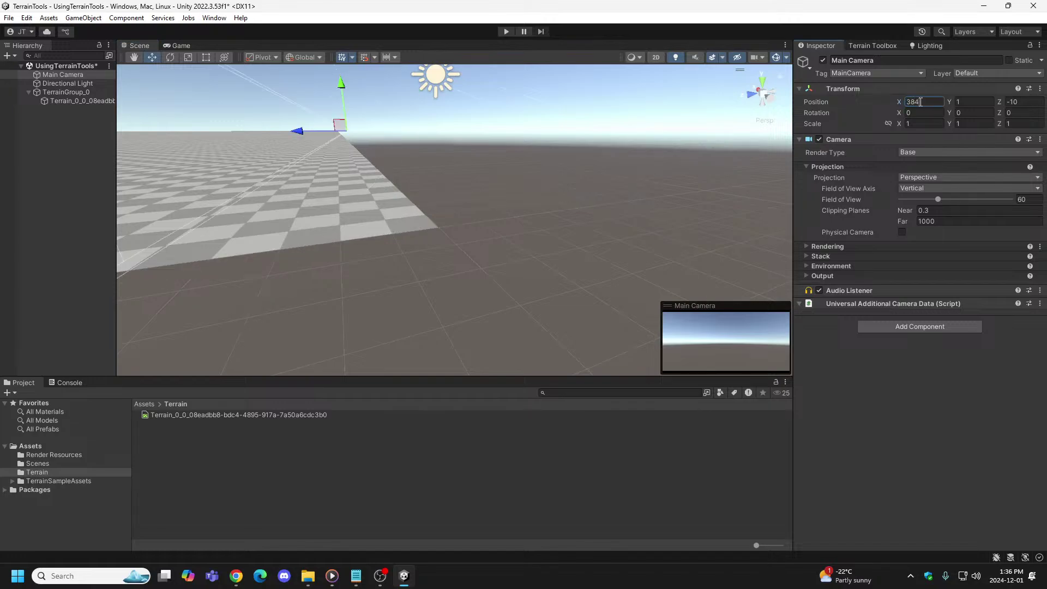
Step: Set the Directional Light's X position to 576, and reselect the Main Camera
click(55, 84)
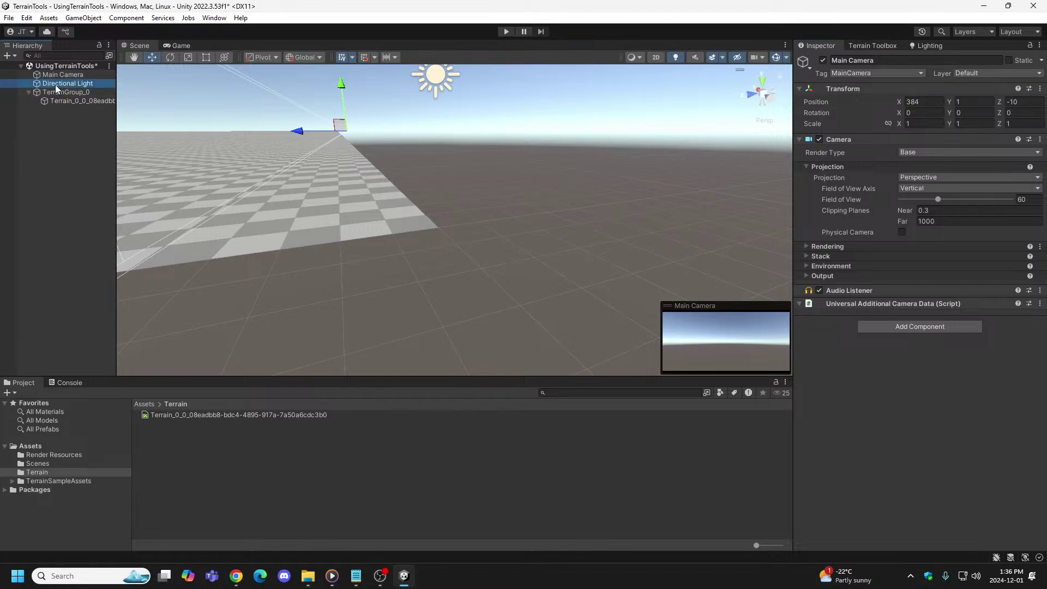
click(927, 105)
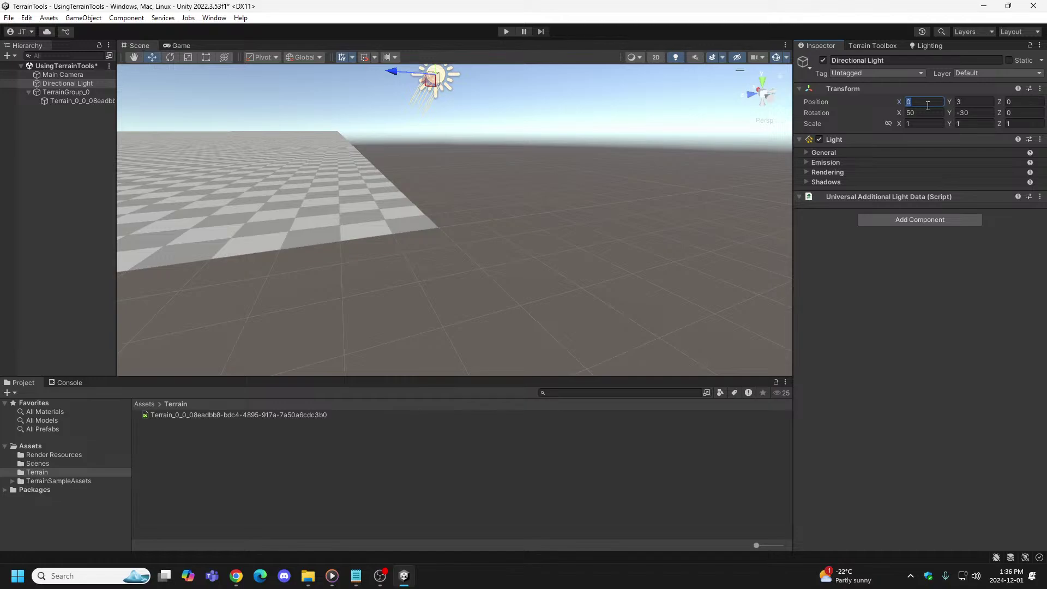
text(576)
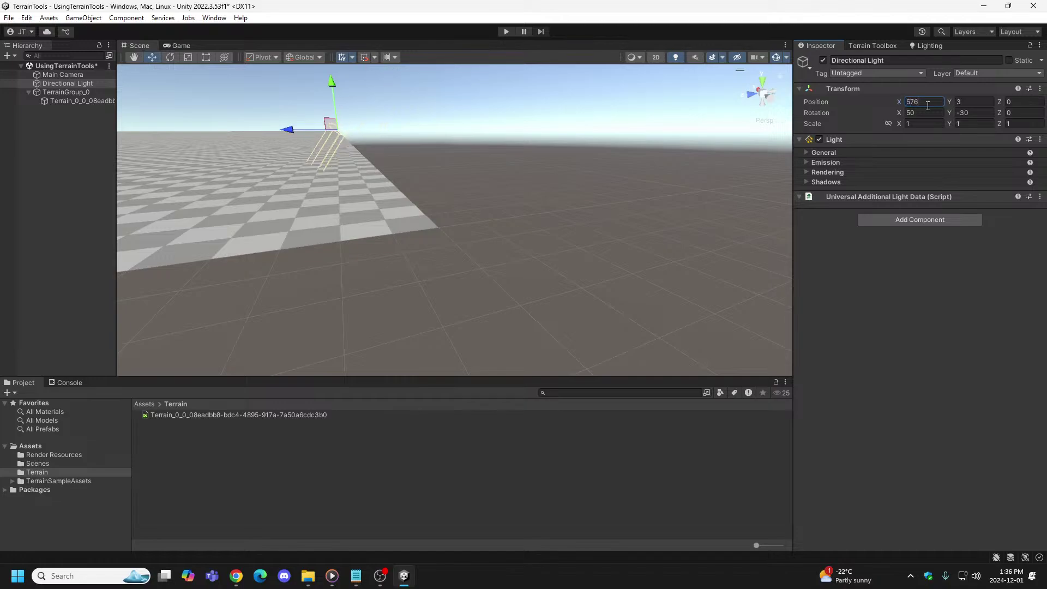
click(967, 104)
click(73, 76)
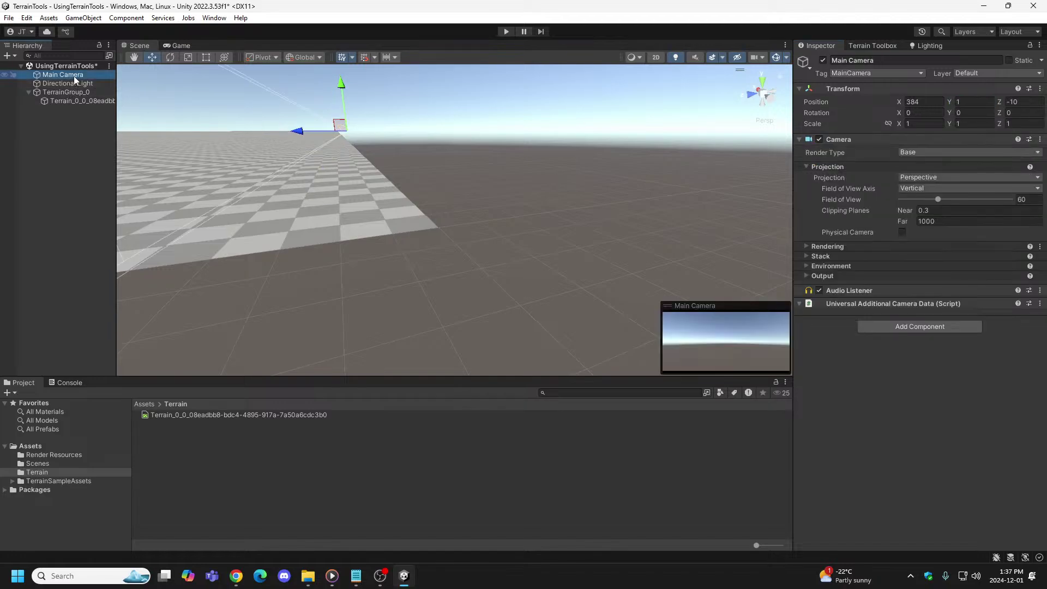
Step: Set the Main Camera's Y position to 105 and the Directional Light's Y position to 210
click(967, 101)
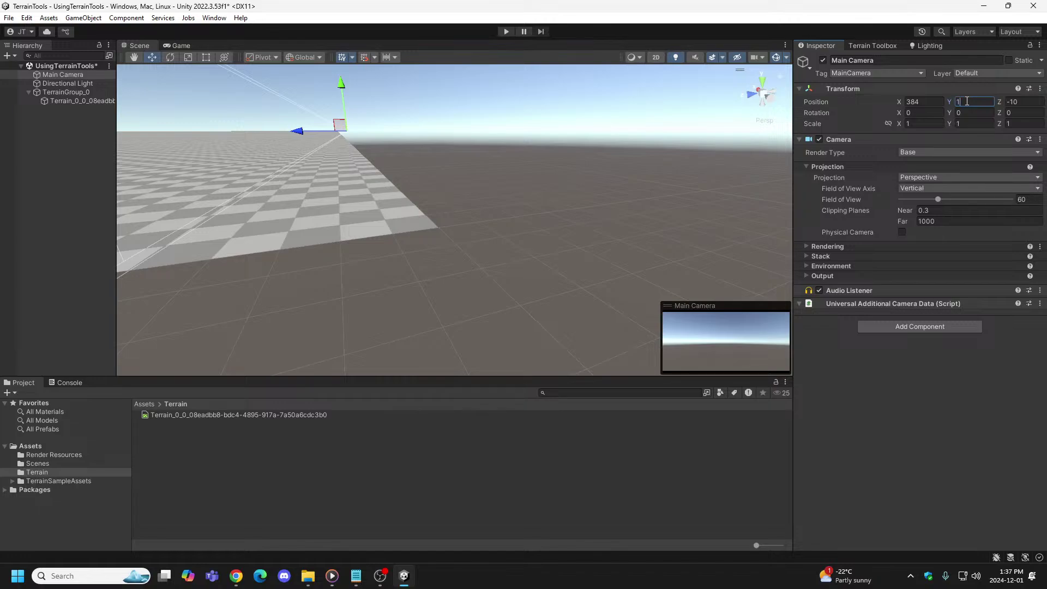
text(105)
click(78, 86)
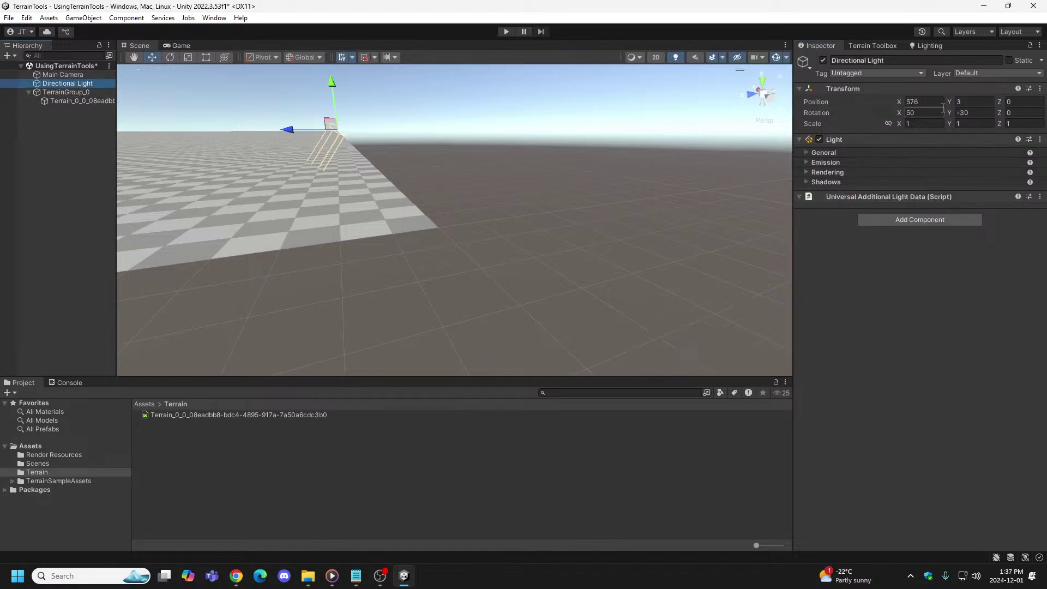
click(965, 101)
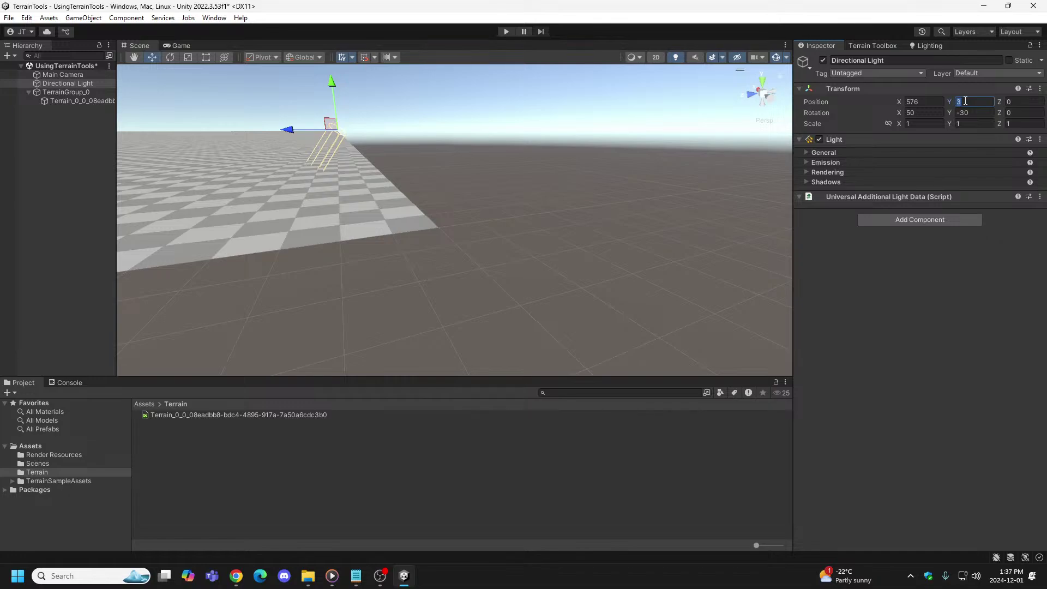
text(310)
key(BackSpace)
key(BackSpace)
key(BackSpace)
text(210)
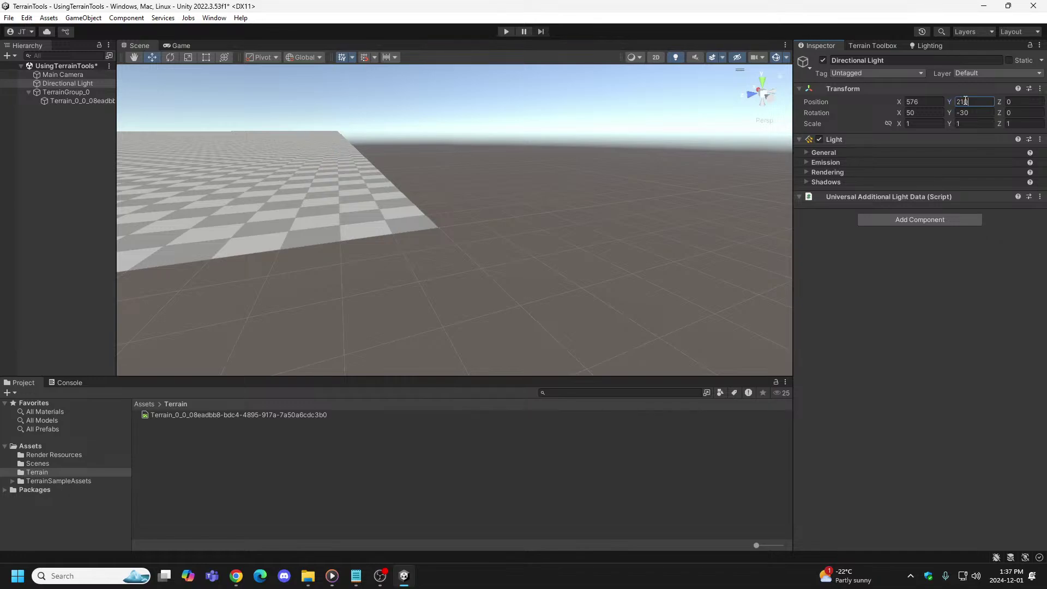
click(389, 152)
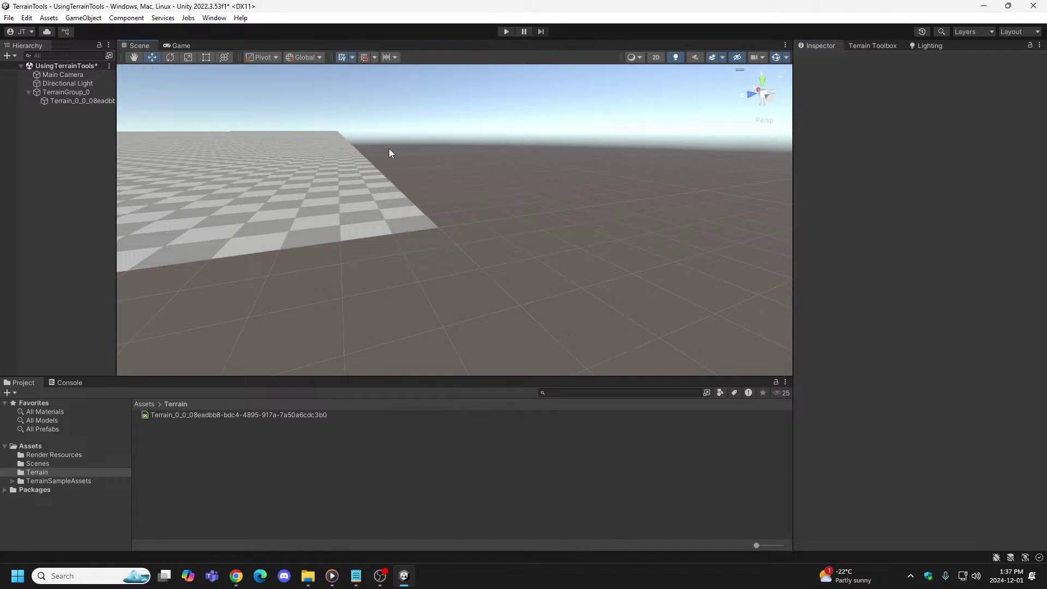
Step: Run the scene briefly in Play mode to check the view from the raised camera, and stop it
click(505, 32)
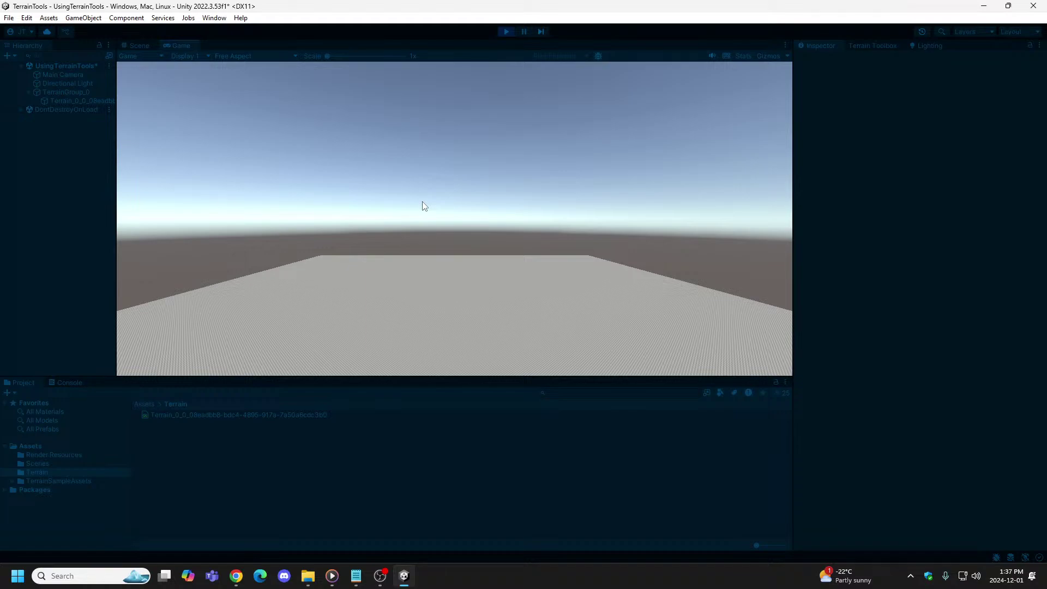
click(508, 31)
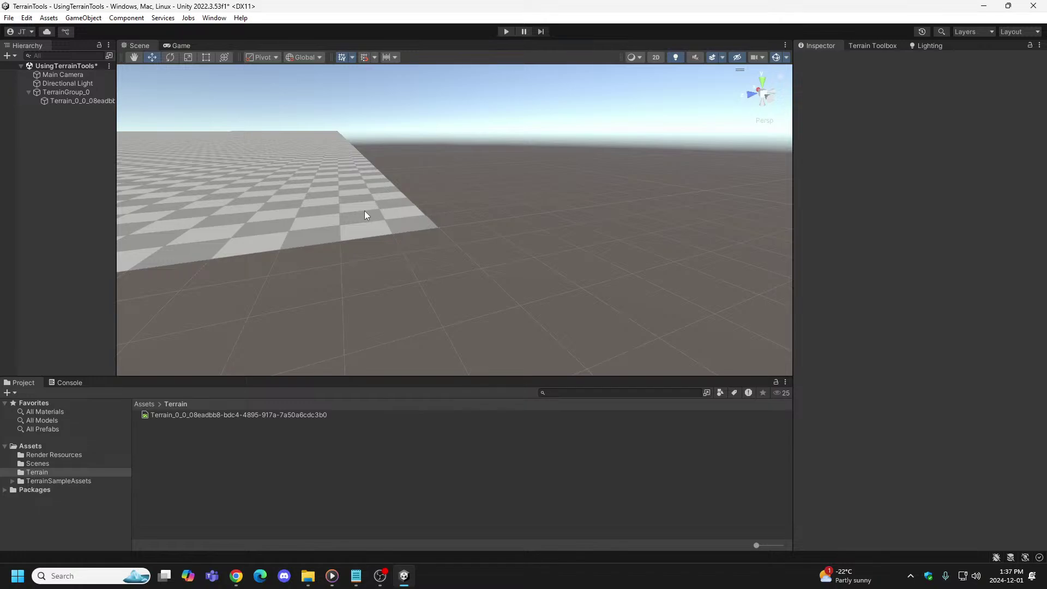
Step: Select the Main Camera and examine its placement and field of view relative to the terrain from several angles in the Scene view
right_drag(365, 213, 462, 94)
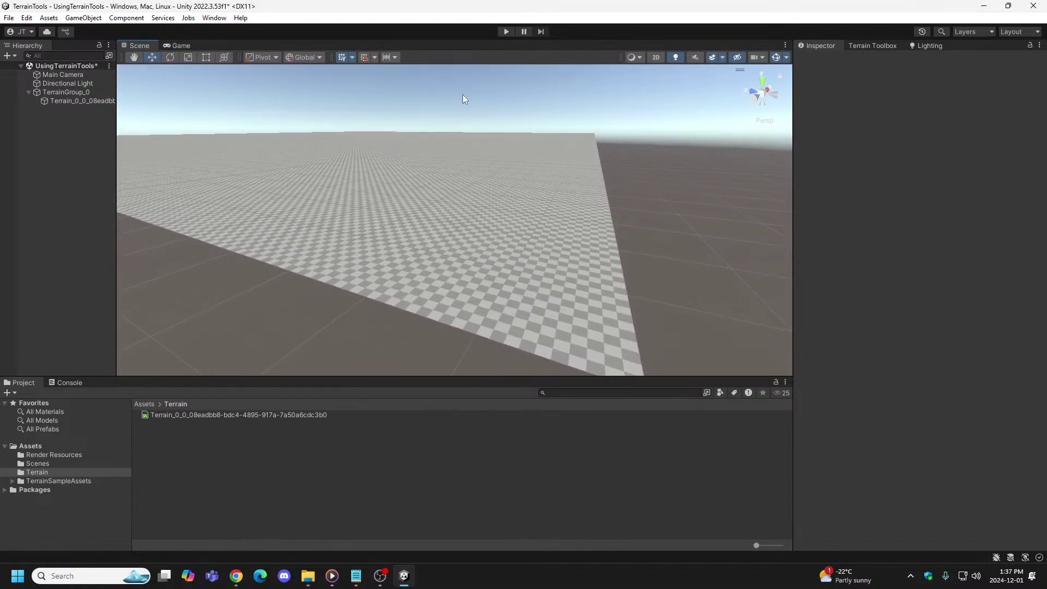
click(77, 75)
right_drag(507, 266, 435, 277)
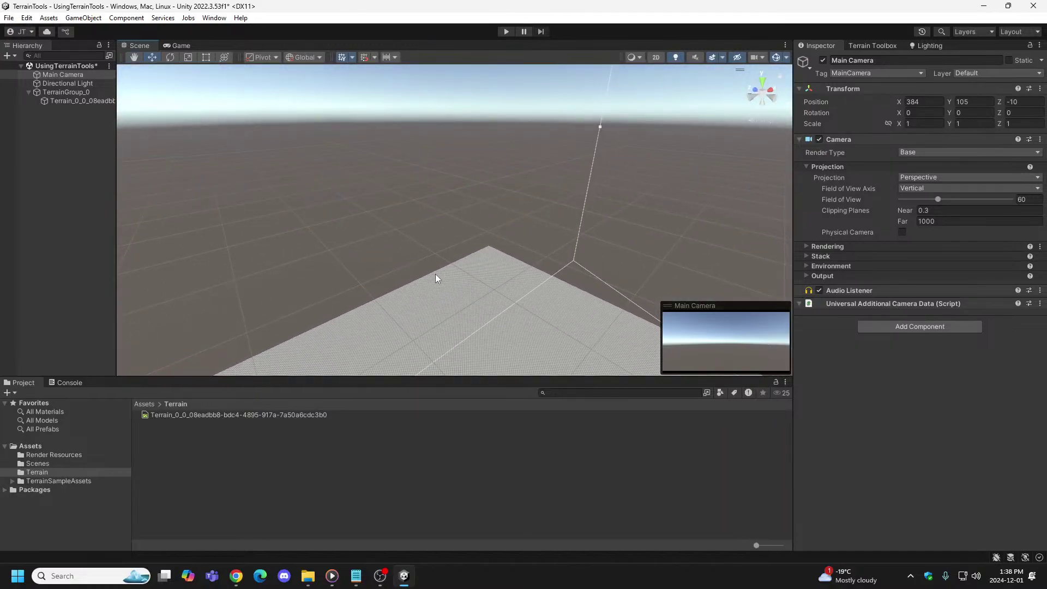
key(alt+Tab)
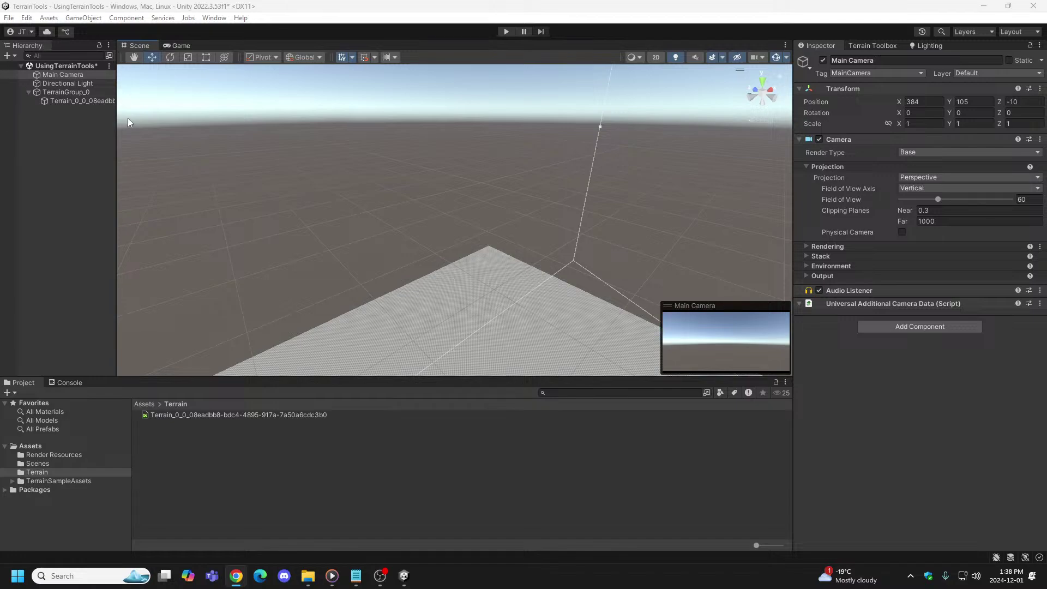
right_drag(208, 163, 731, 247)
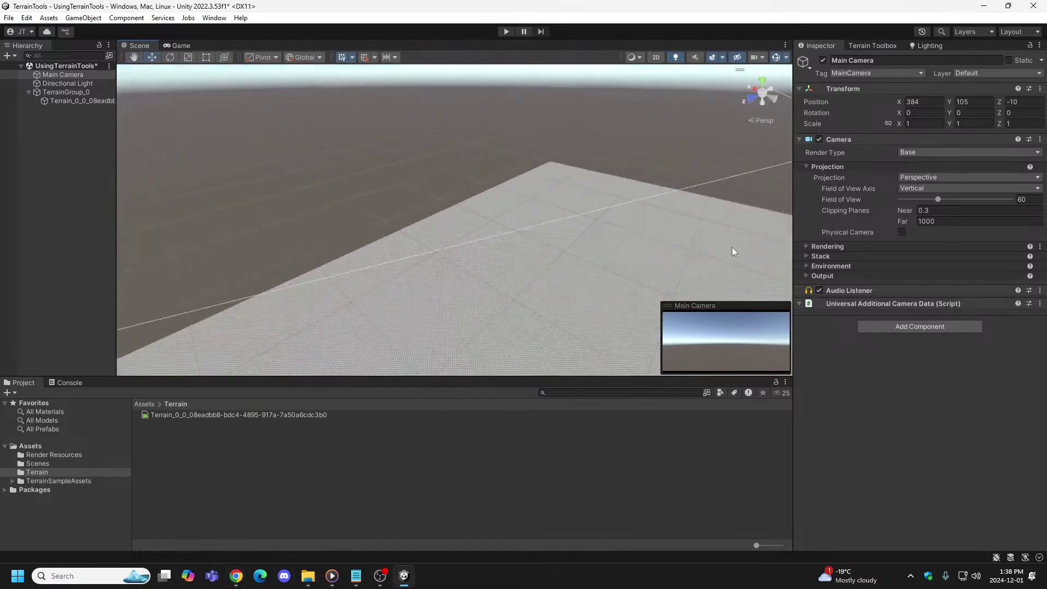
right_drag(631, 218, 367, 214)
click(369, 215)
click(63, 75)
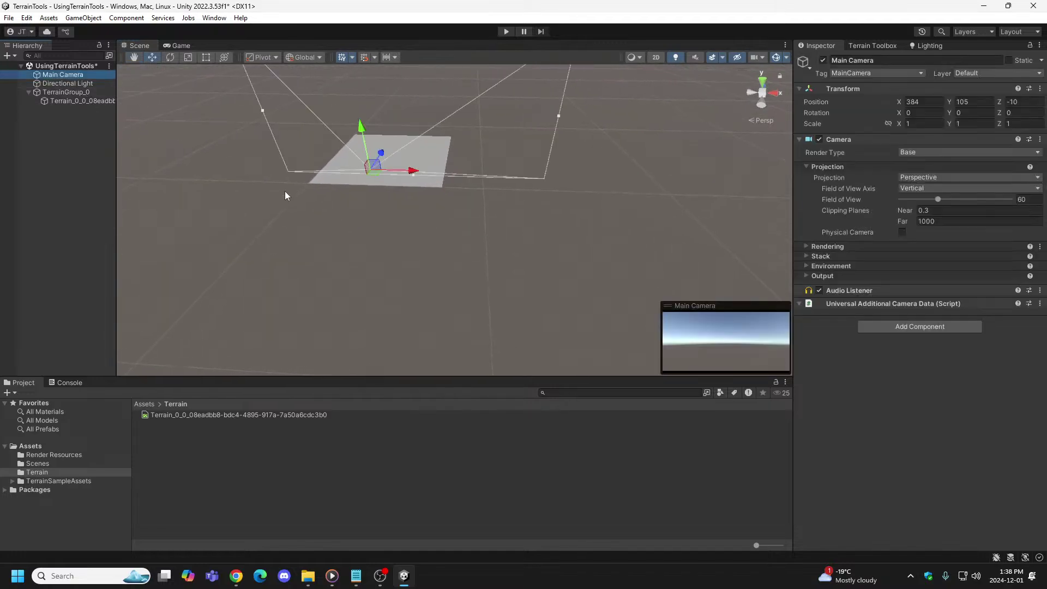
mouse_move(284, 190)
right_down()
mouse_move(311, 207)
mouse_move(289, 201)
right_up()
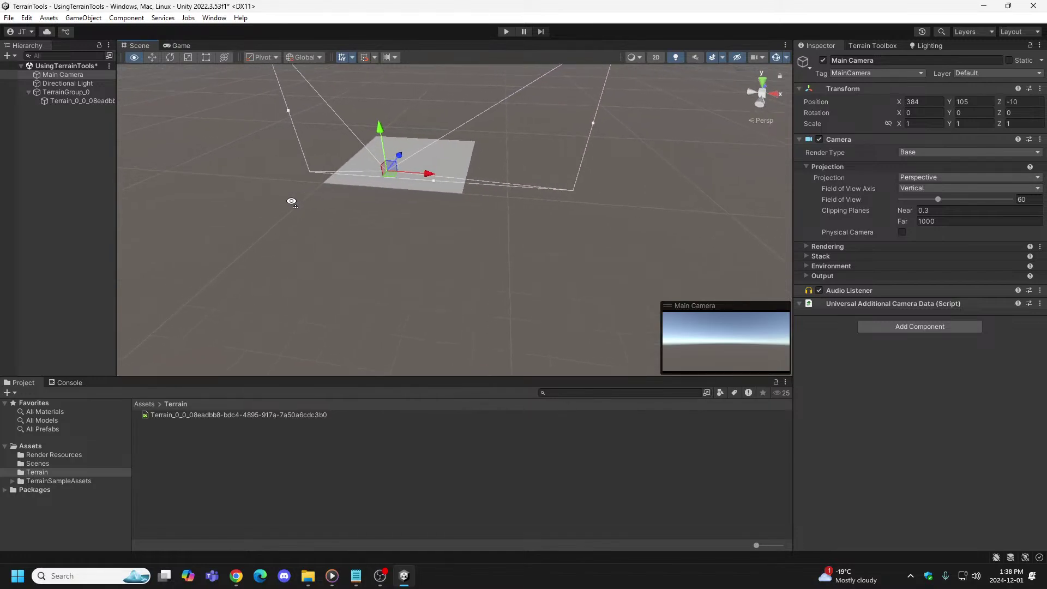
scroll(292, 195, up, 6)
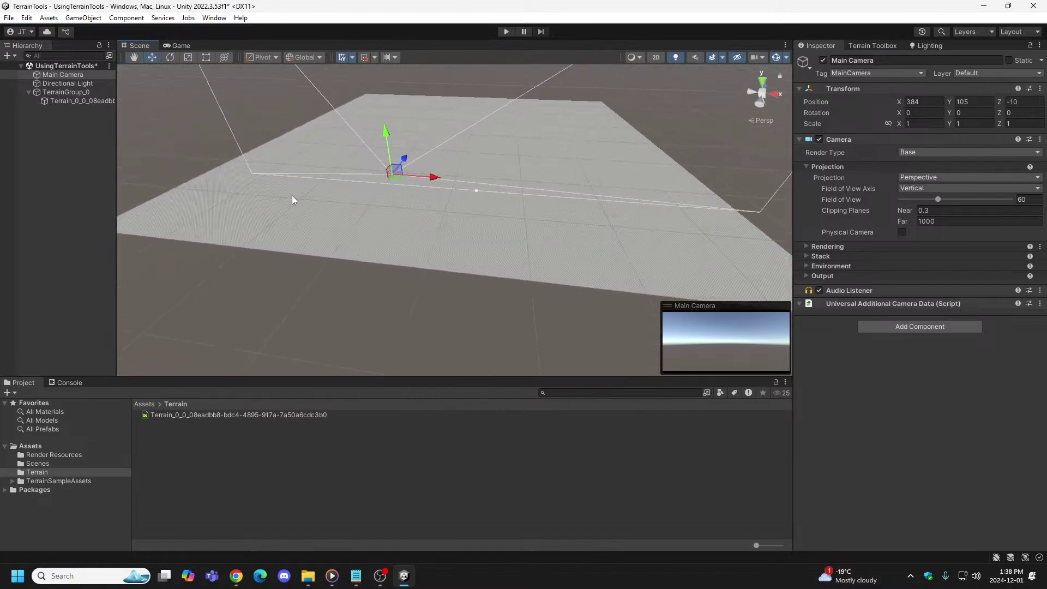
right_drag(312, 195, 463, 192)
key(w)
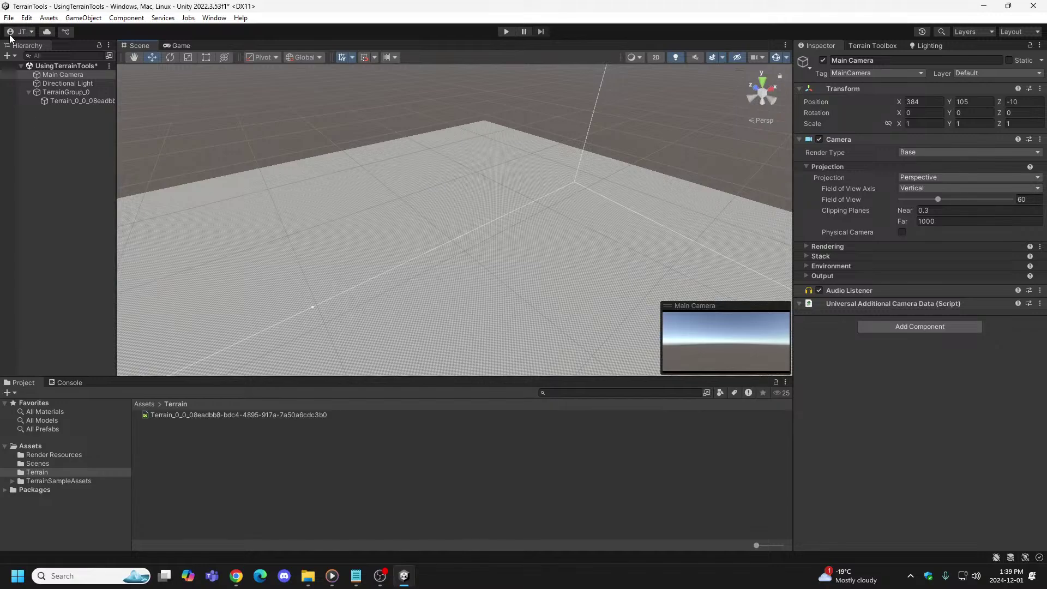
click(26, 18)
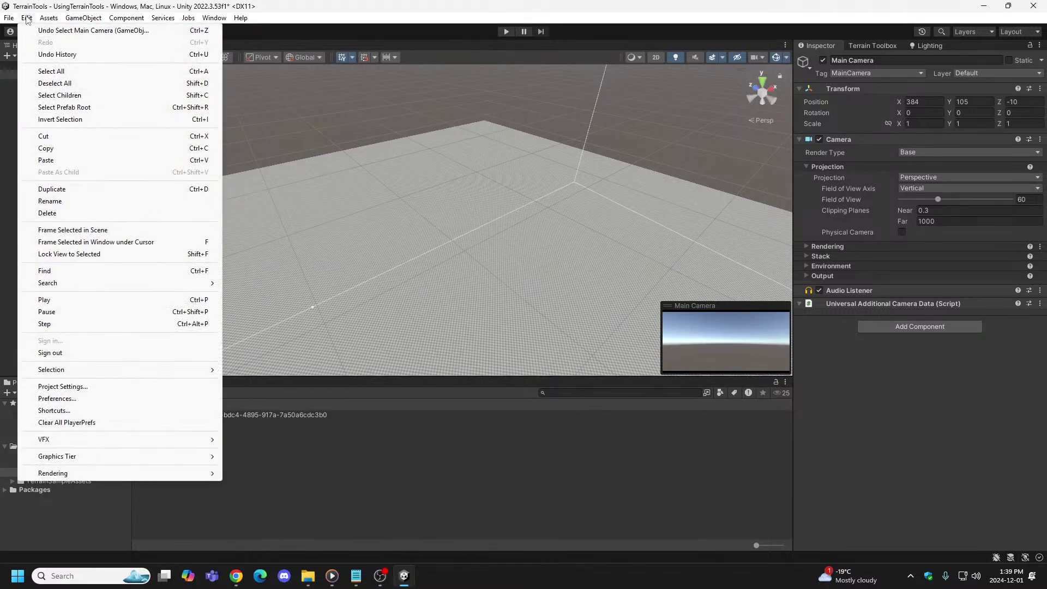
click(27, 18)
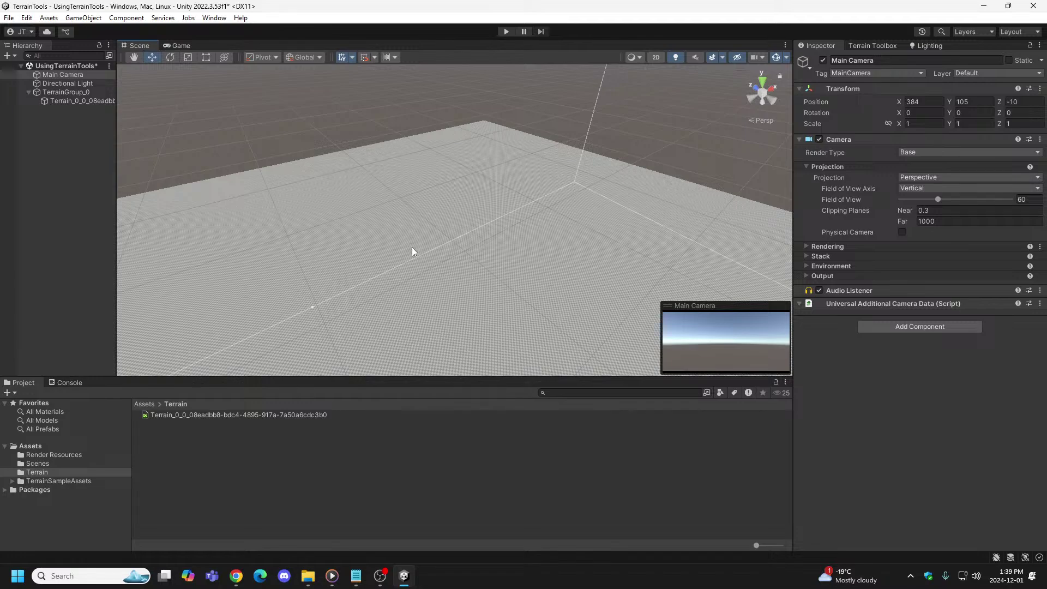
right_drag(411, 247, 308, 233)
right_drag(504, 258, 563, 257)
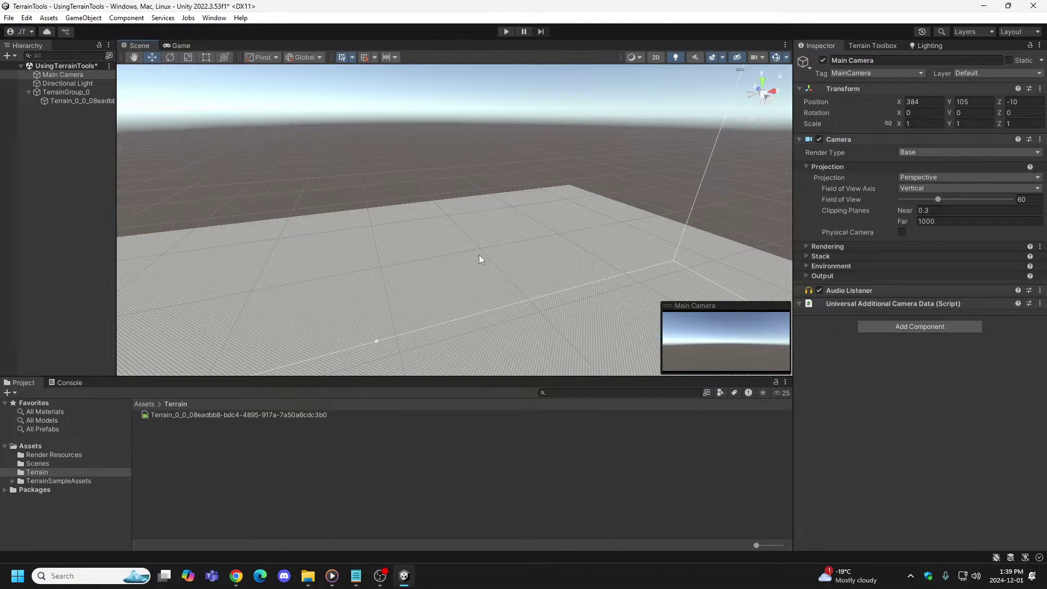
right_drag(478, 254, 597, 199)
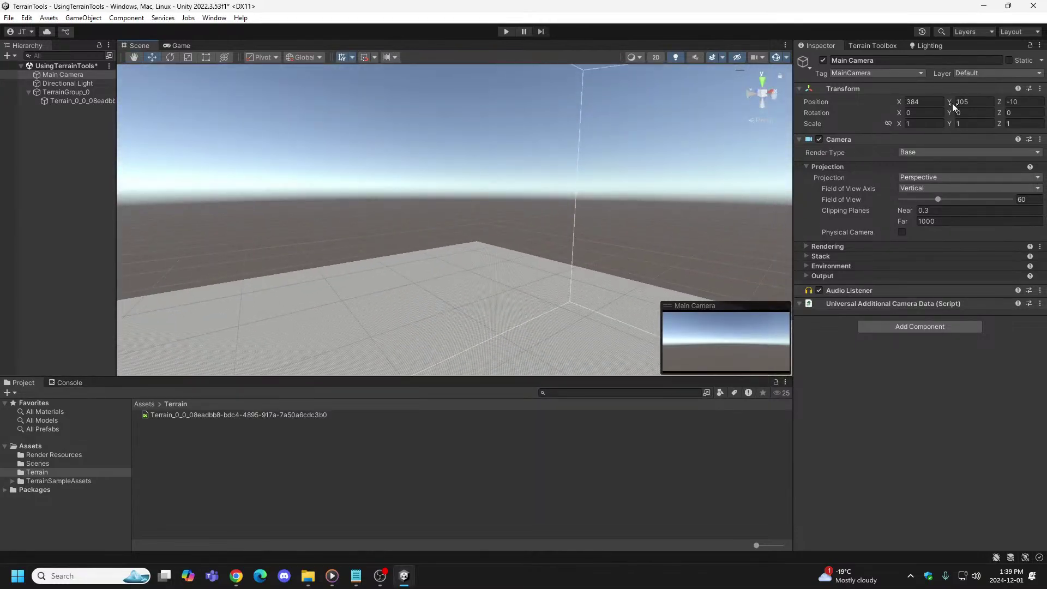
Step: Select the terrain tile under TerrainGroup_0 in Paint Terrain mode and set the Brush Rotation to -180
click(73, 101)
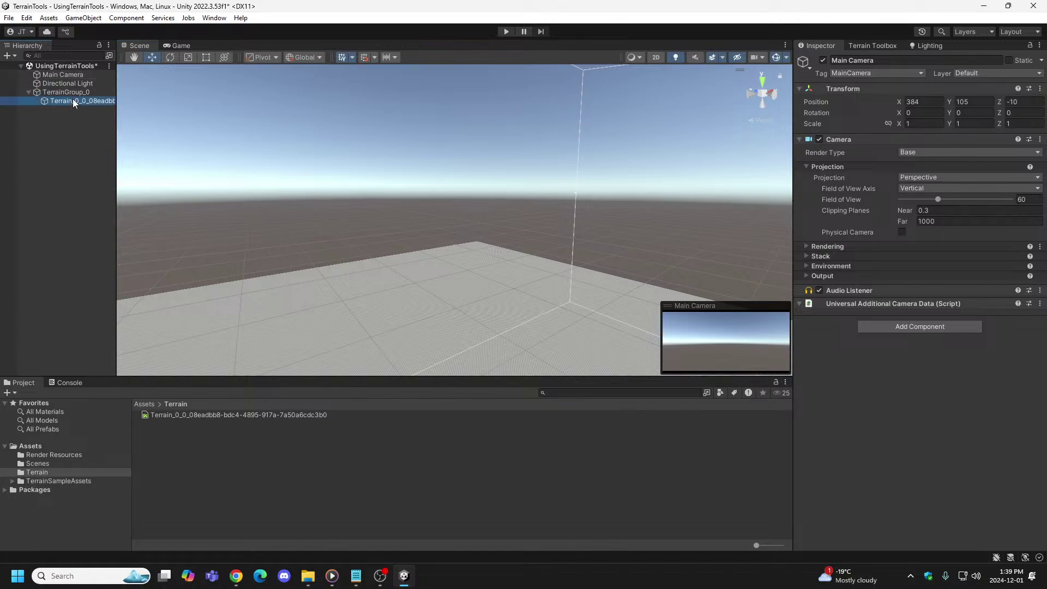
click(904, 154)
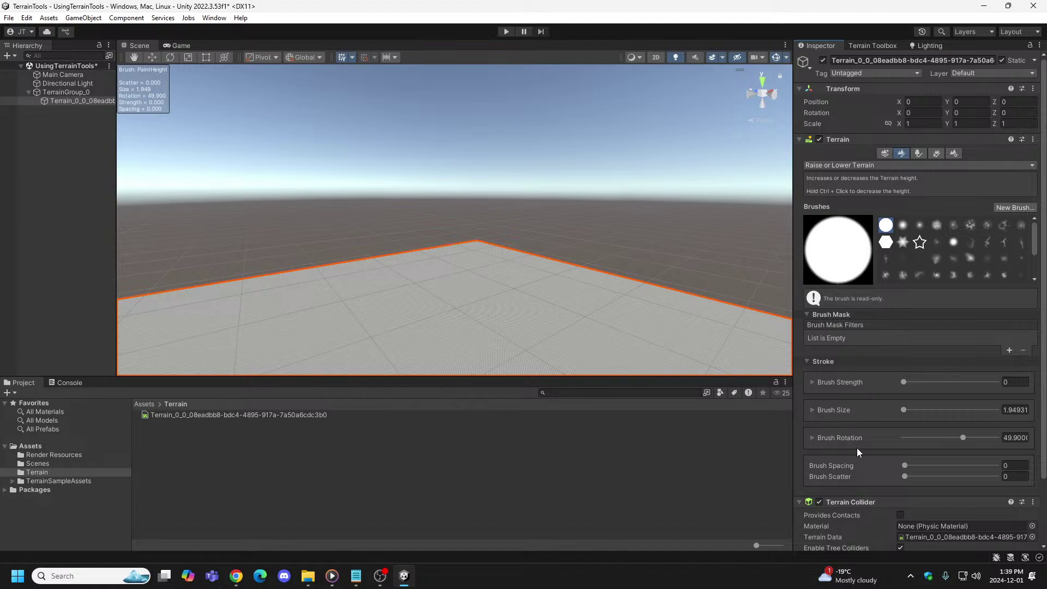
scroll(856, 447, down, 3)
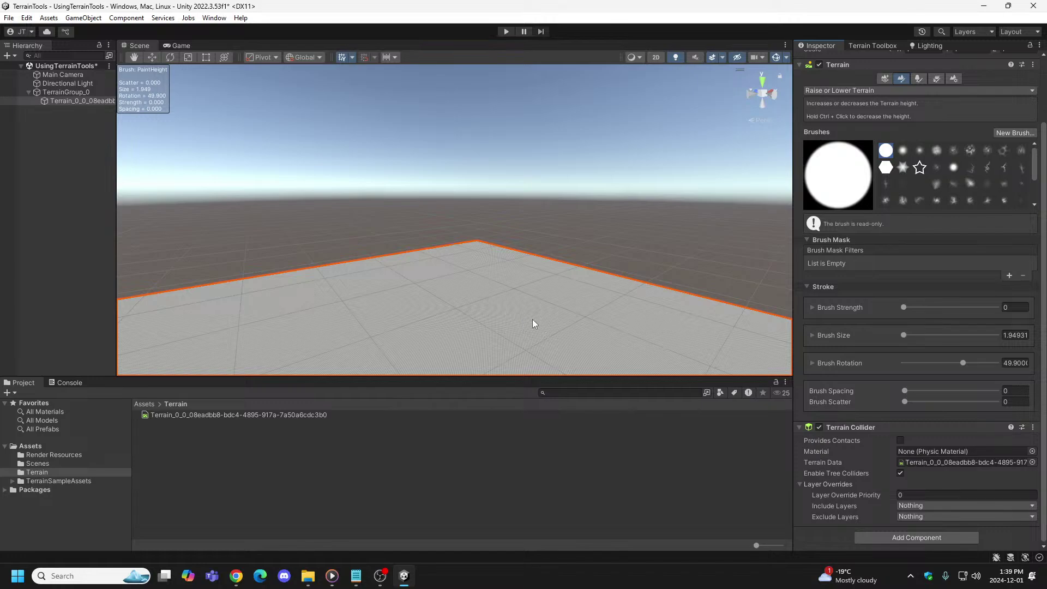
right_drag(461, 300, 478, 320)
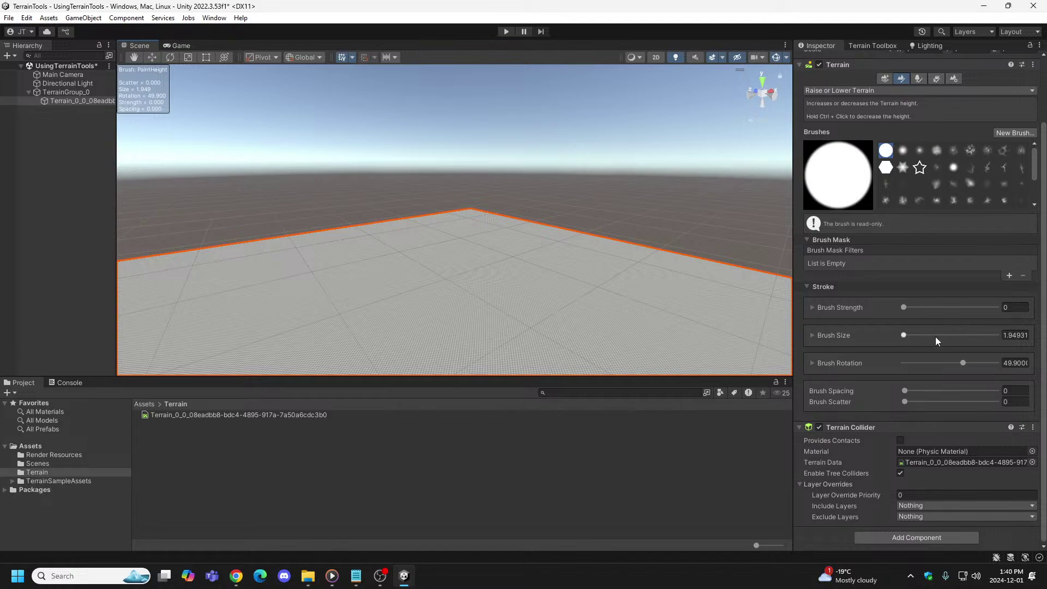
drag(960, 365, 884, 372)
Step: Open the Shortcuts manager, examine the Terrain commands for adjusting brush rotation, size and strength in the Scene view, and close it
click(28, 18)
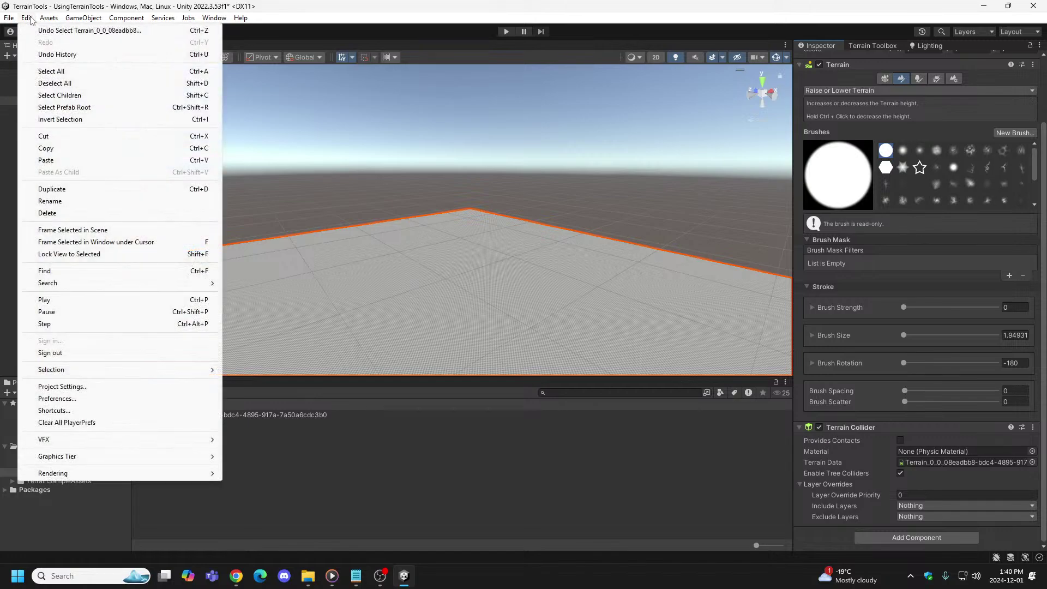
click(57, 414)
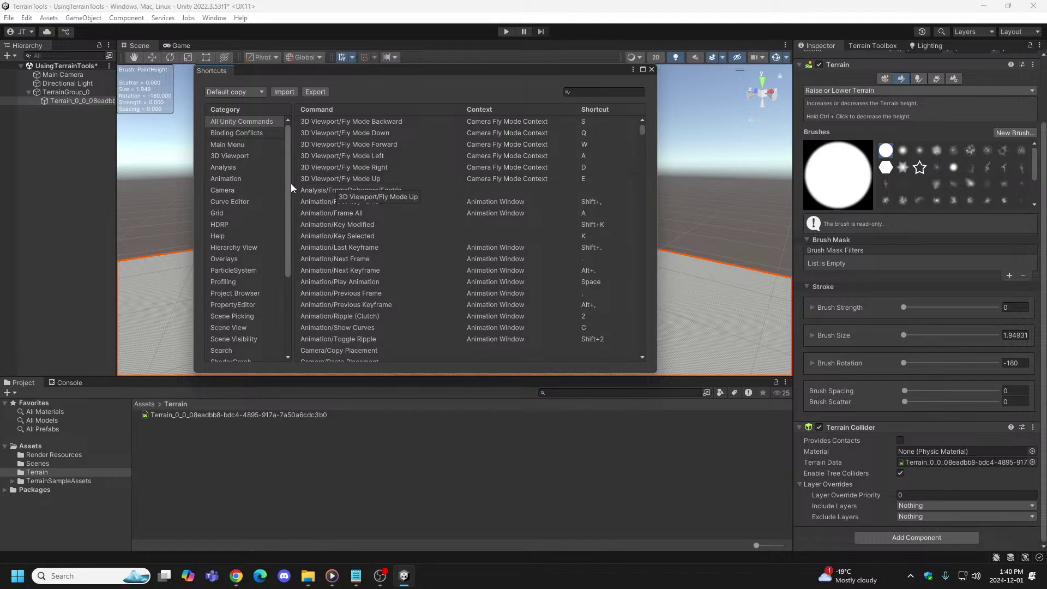
drag(290, 183, 295, 285)
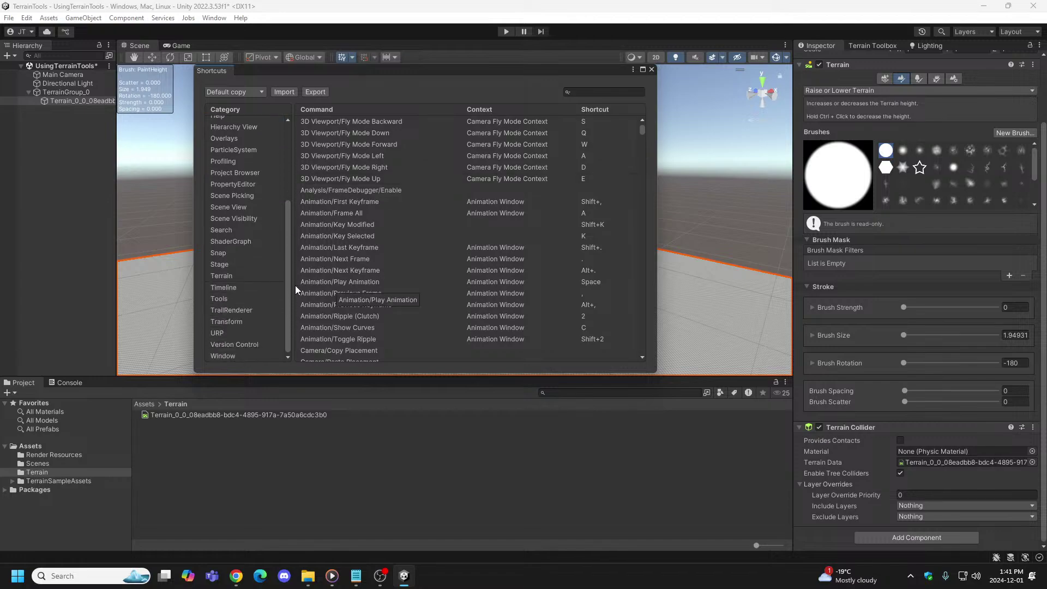
drag(293, 284, 289, 162)
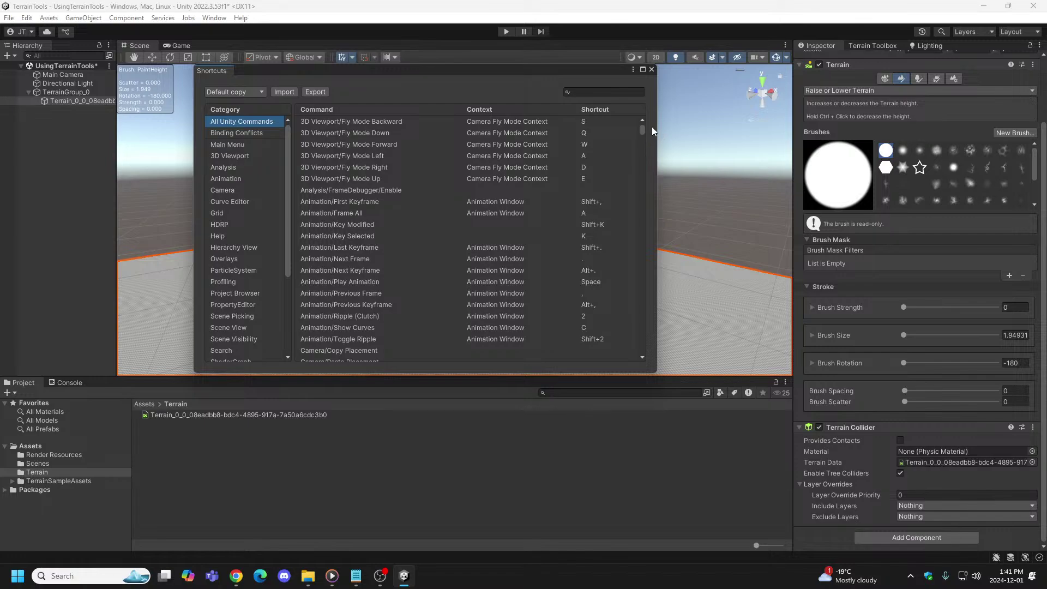
drag(642, 128, 642, 290)
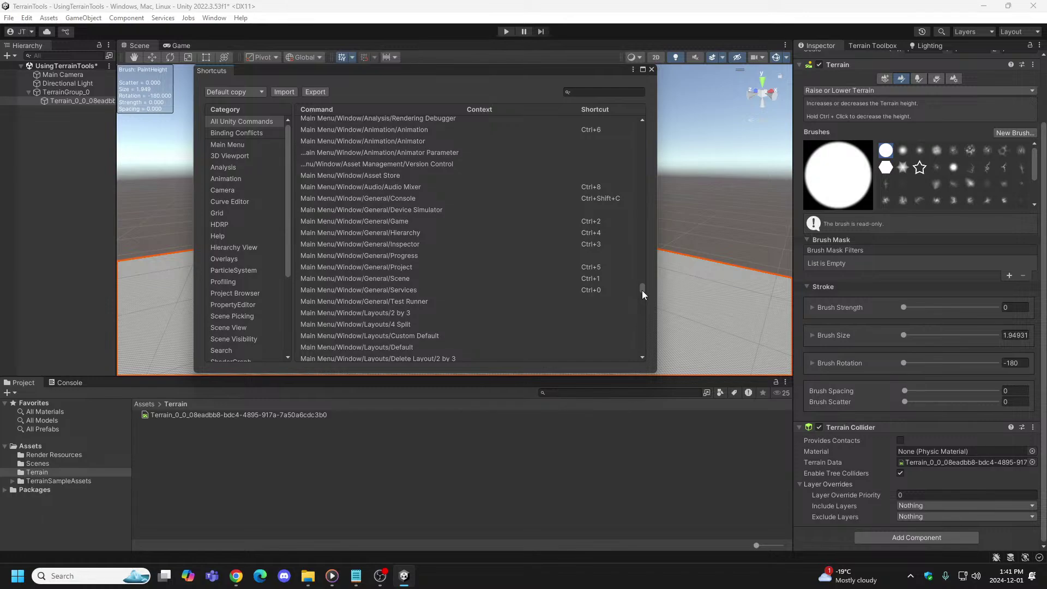
scroll(642, 290, down, 1)
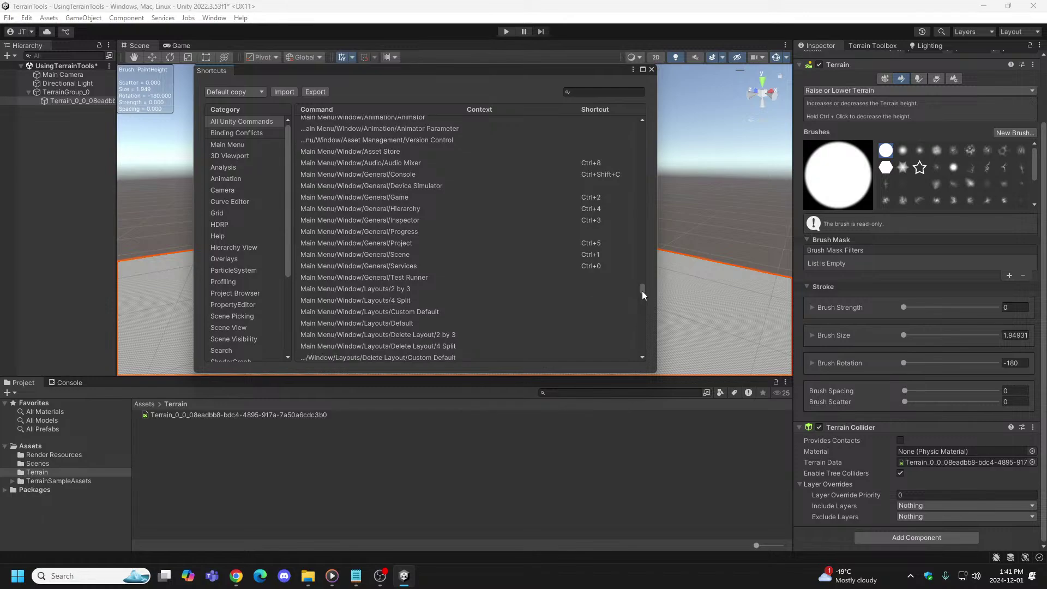
drag(643, 290, 640, 326)
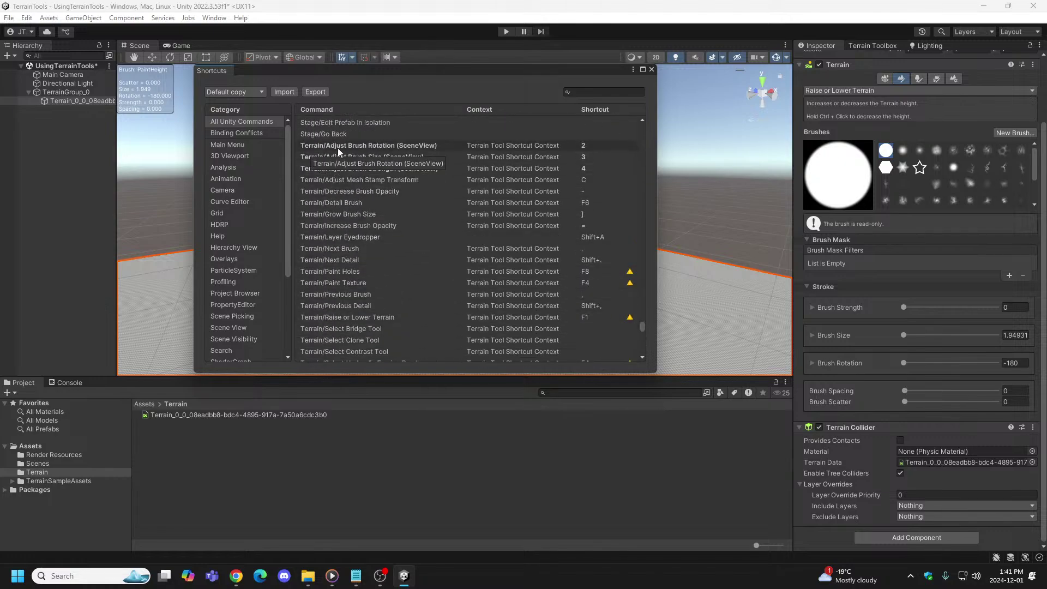
scroll(515, 201, up, 2)
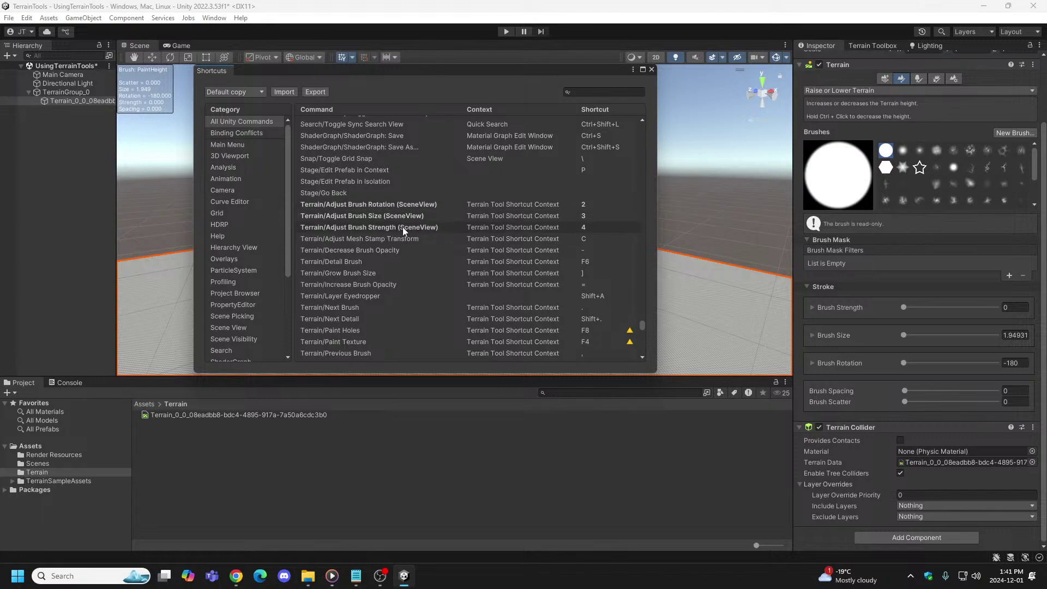
click(595, 226)
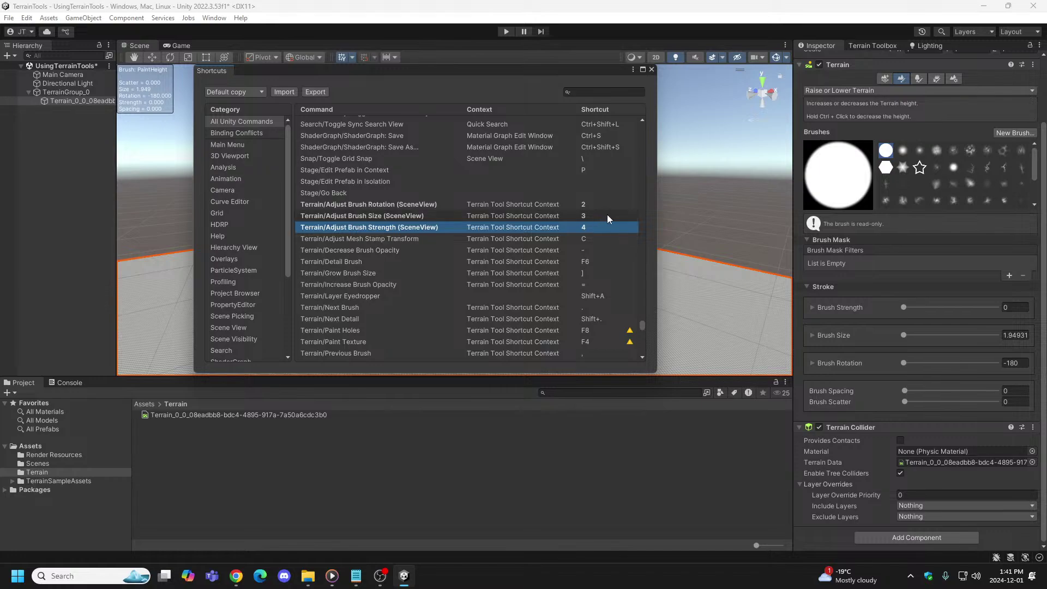
click(607, 215)
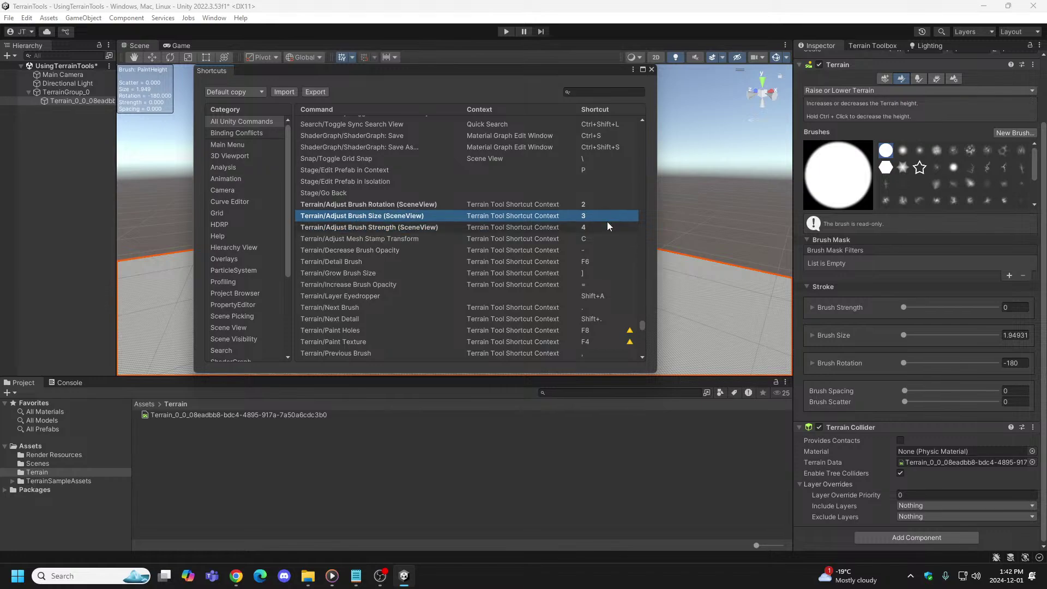
click(616, 204)
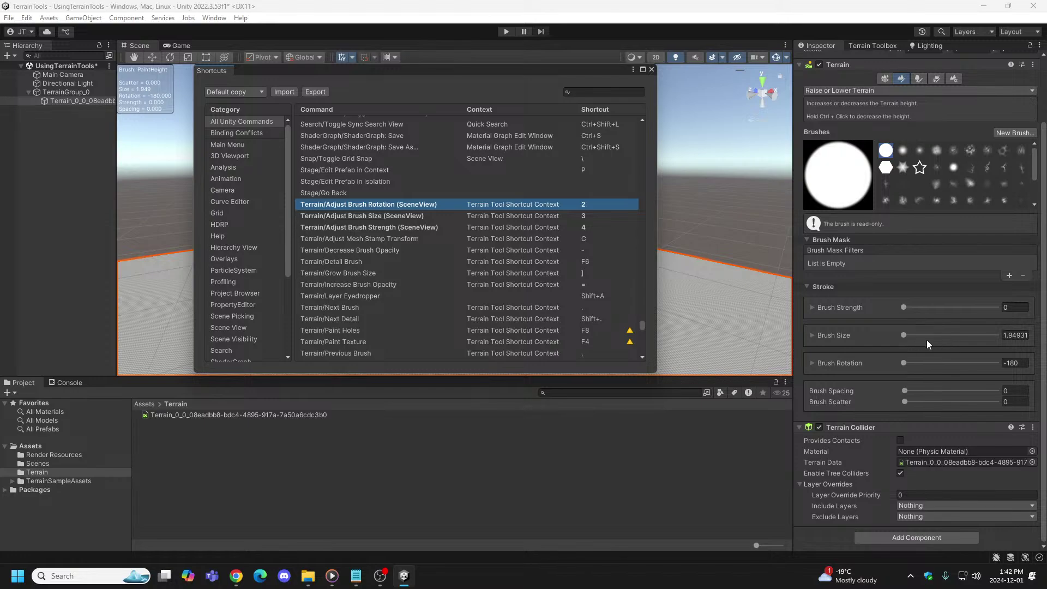
click(651, 69)
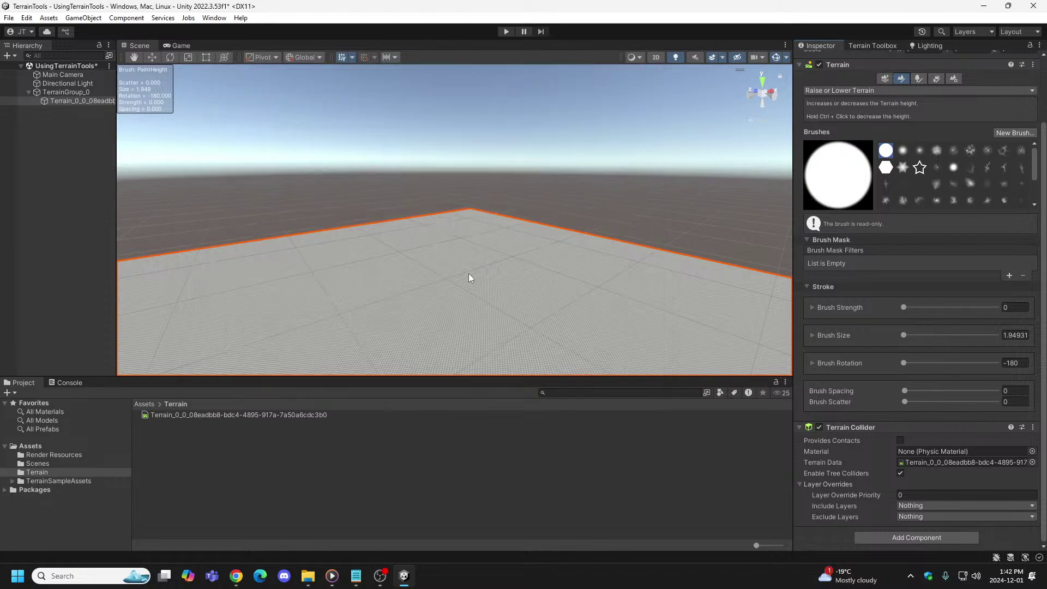
Step: Adjust the terrain brush in the Scene view to strength 0.258, size 3.365 and rotation -138.396, dismissing the shortcut conflict
mouse_move(462, 277)
mouse_down()
mouse_move(545, 284)
mouse_move(457, 303)
mouse_move(615, 306)
mouse_move(568, 294)
mouse_move(576, 293)
mouse_move(487, 301)
mouse_move(568, 307)
mouse_up()
key(2)
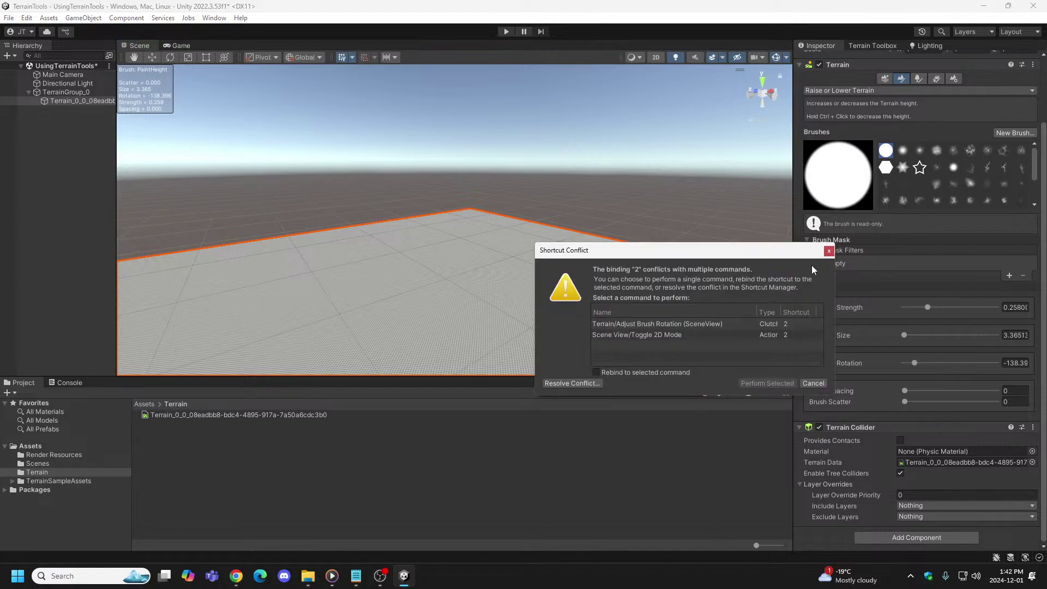
click(828, 251)
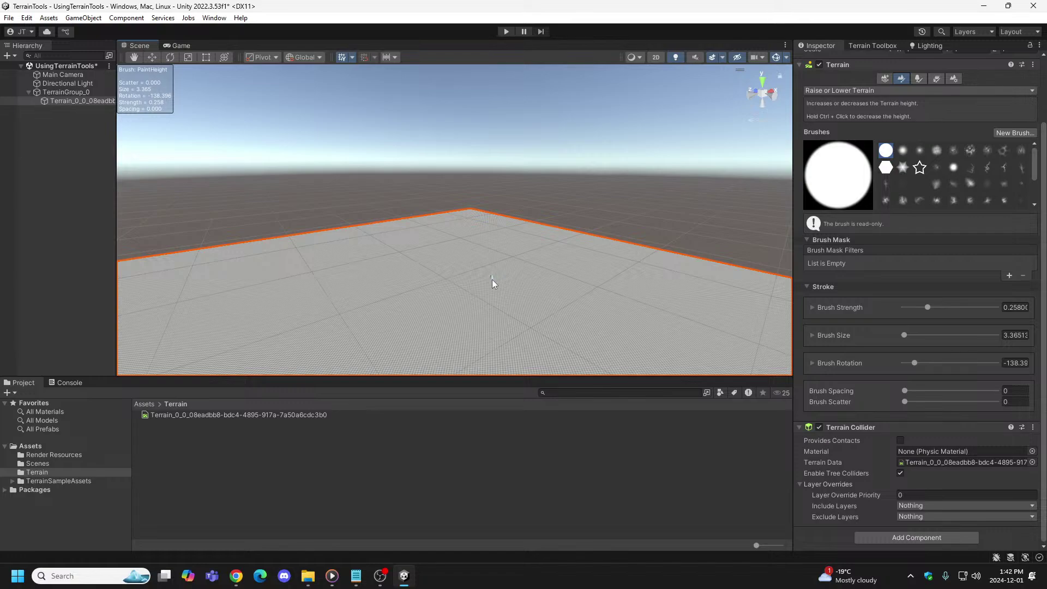
Step: Try to adjust the brush rotation over the terrain with its Scene view shortcut, cancelling the conflict dialog each time
key(2)
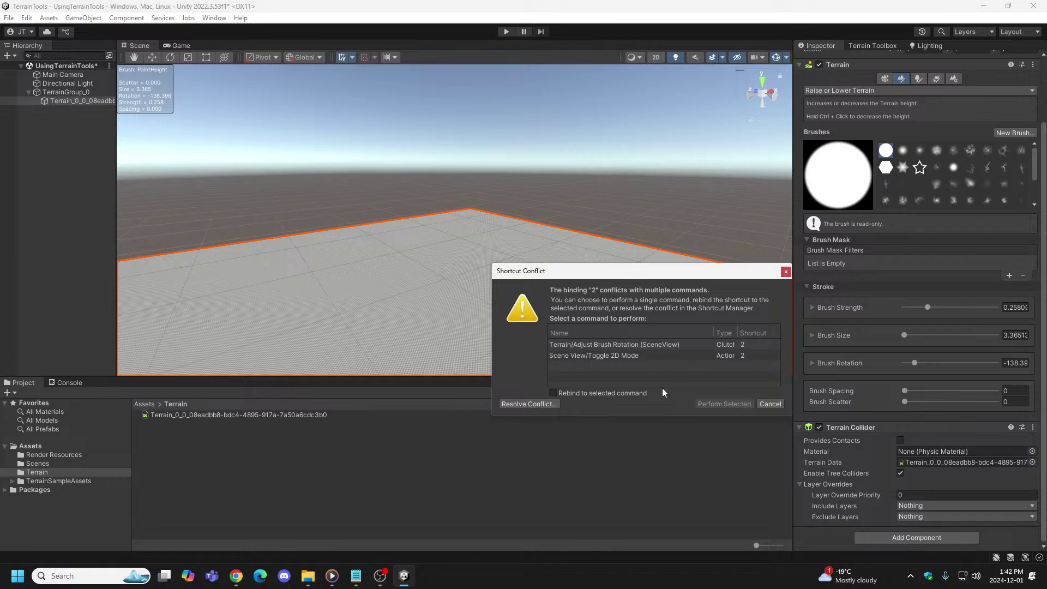
click(784, 272)
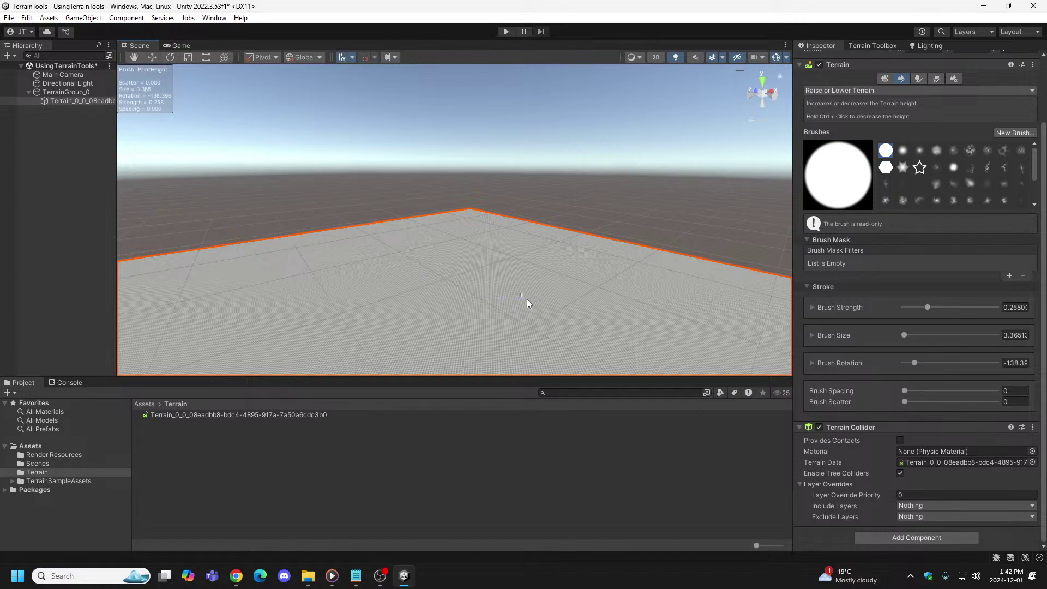
right_drag(435, 295, 439, 318)
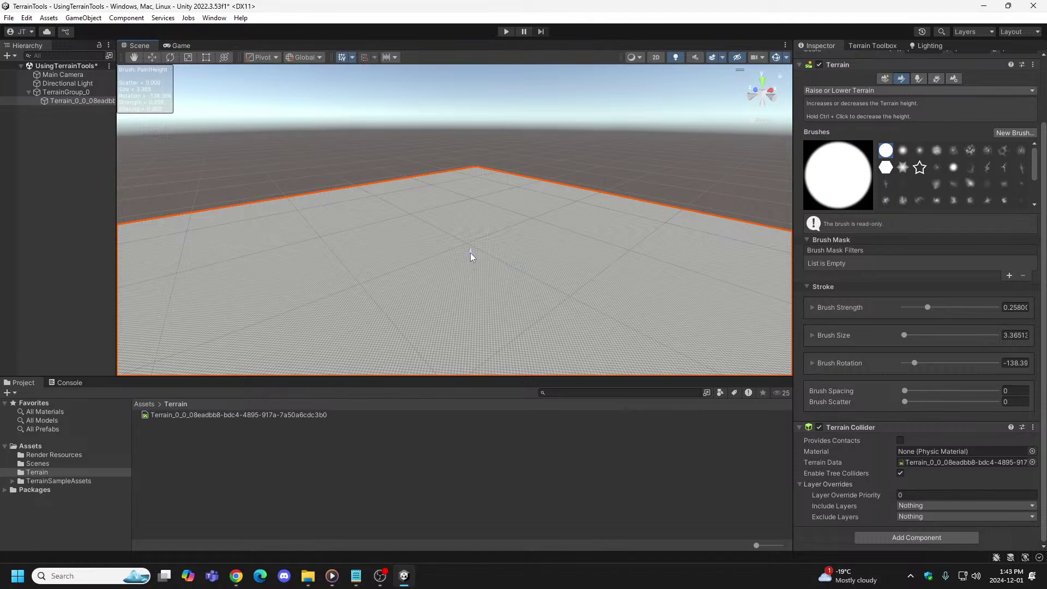
key(2)
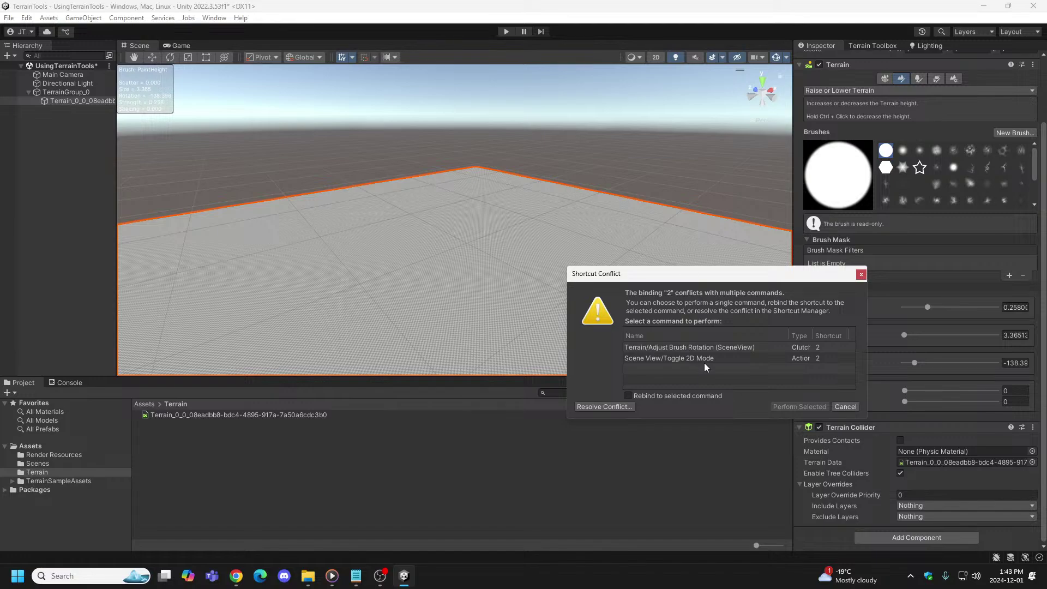
click(846, 407)
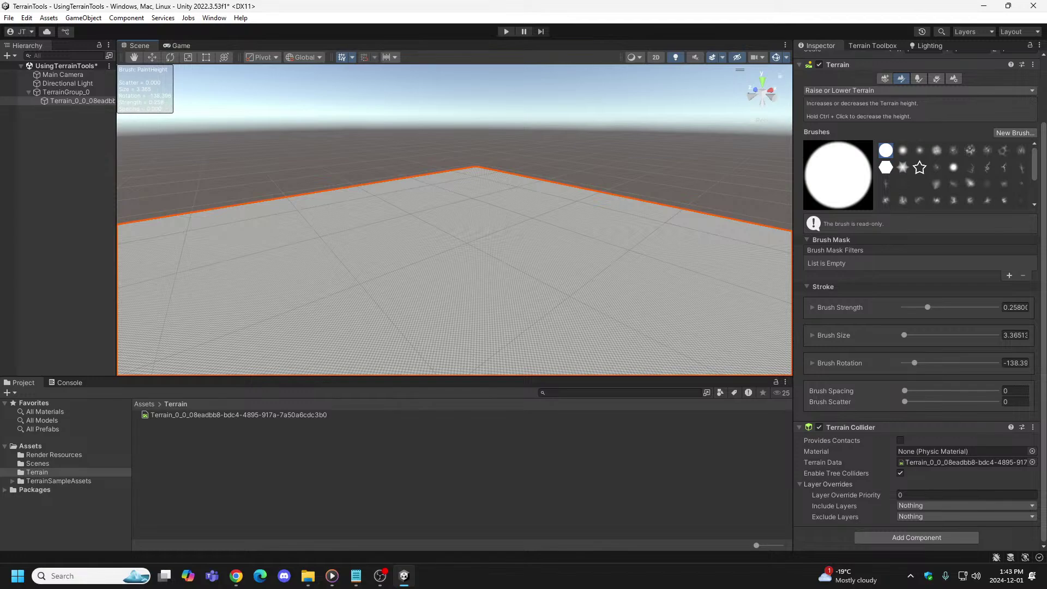
right_drag(603, 292, 540, 310)
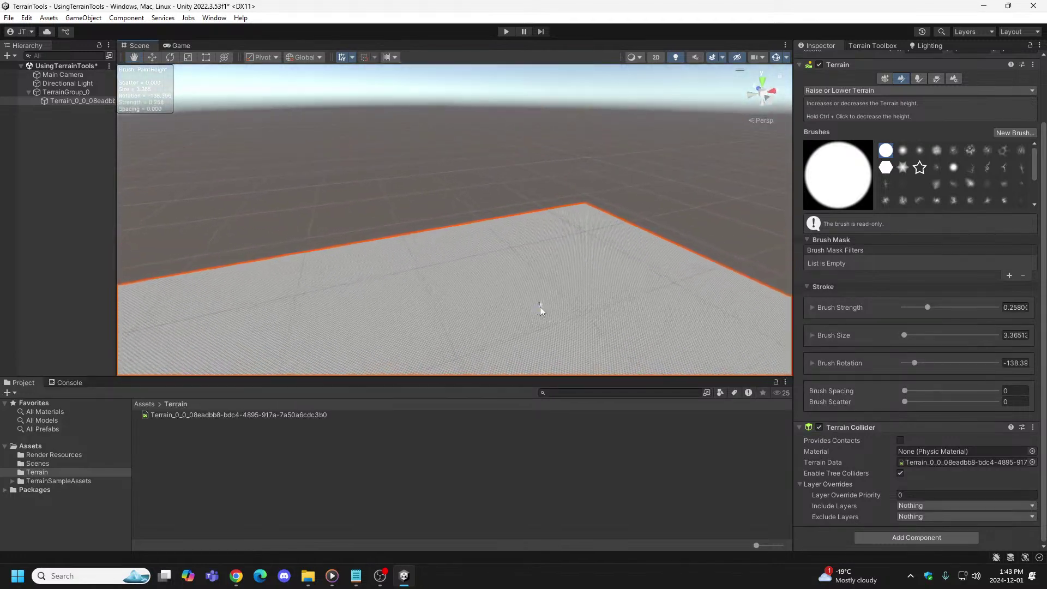
Step: Open the Project Settings, examine the Terrain options on the Quality page, and close the settings
click(26, 18)
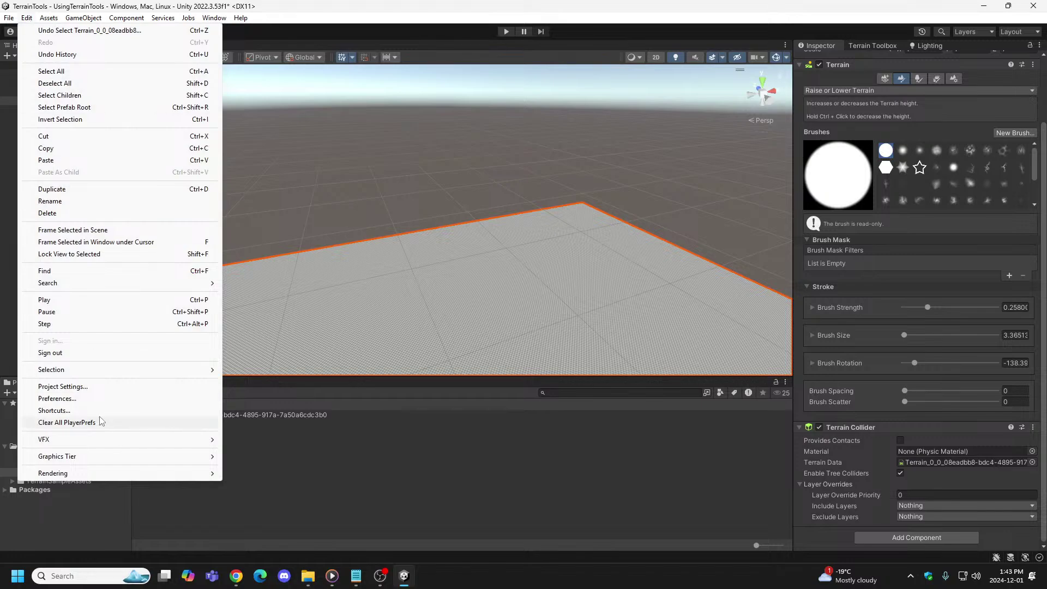
click(76, 386)
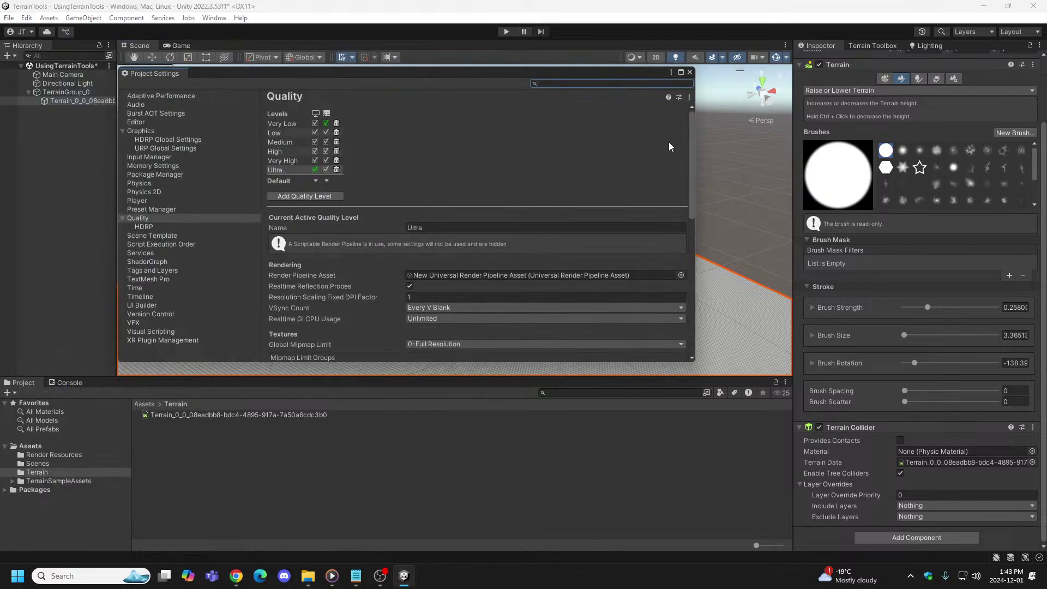
drag(691, 155, 688, 259)
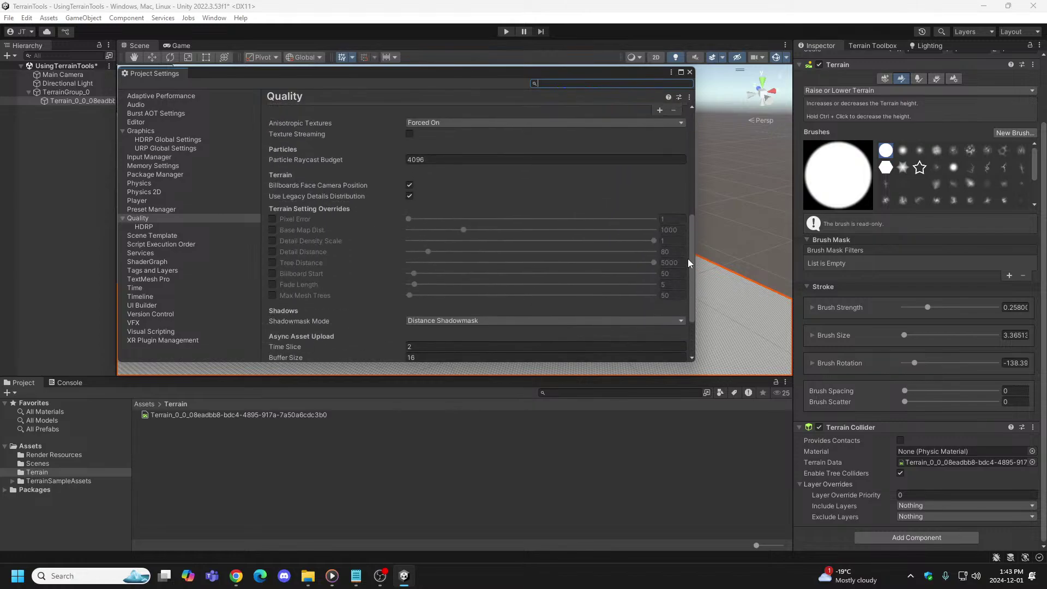
click(690, 72)
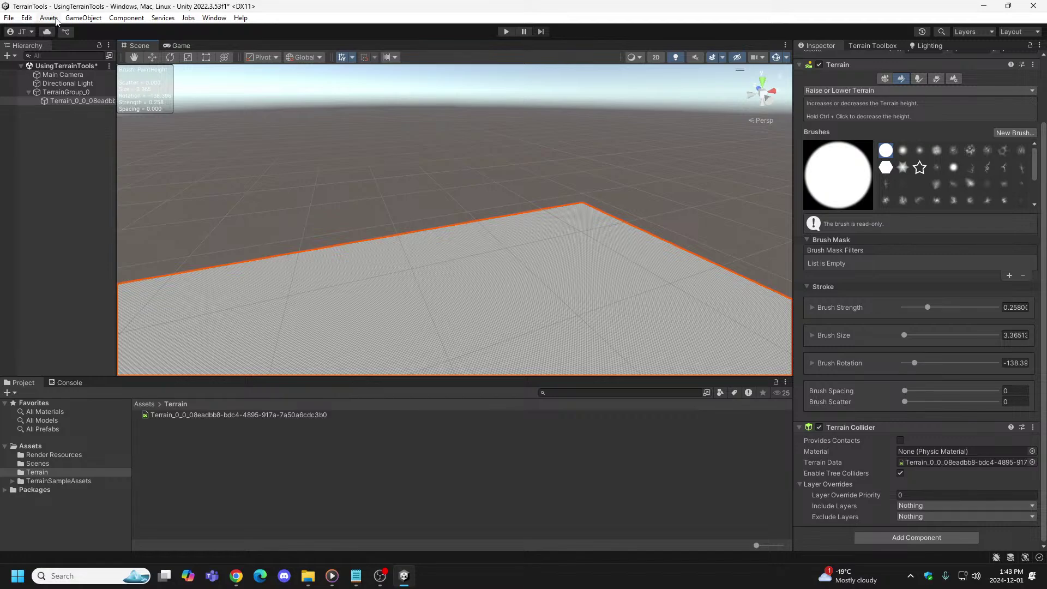
Step: Look up the shortcuts assigned to the Terrain brush rotation, size and strength commands in the Shortcuts manager, and close it
click(27, 19)
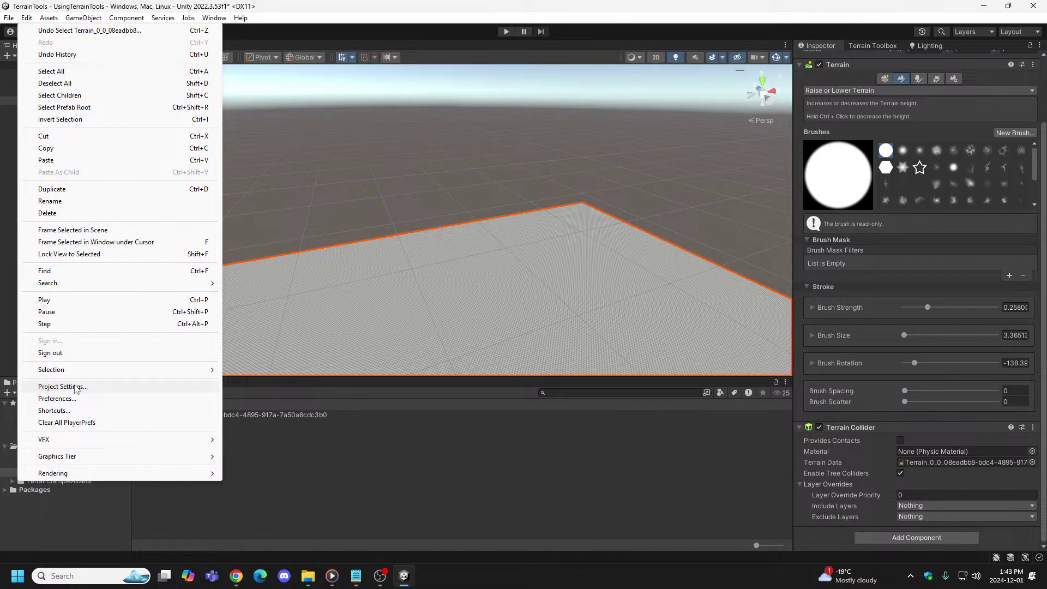
mouse_move(84, 284)
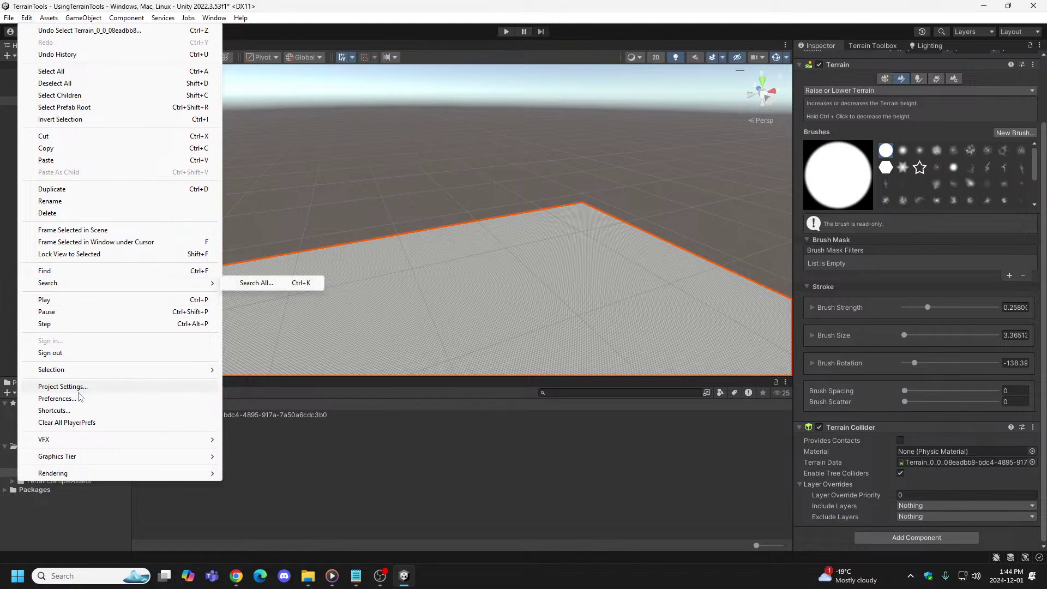
click(55, 410)
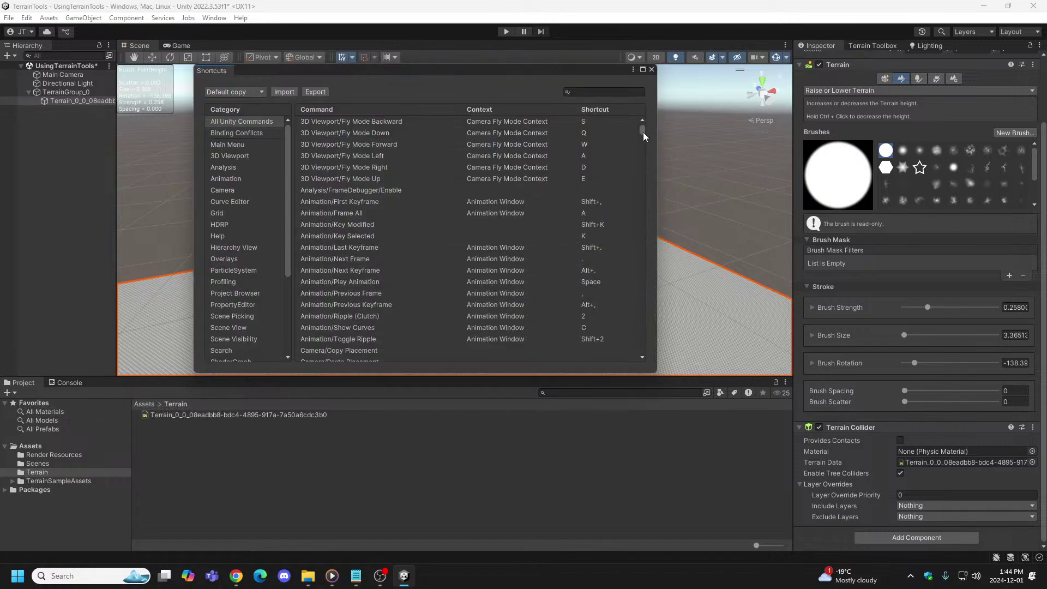
mouse_move(643, 132)
mouse_down()
mouse_move(637, 299)
mouse_move(652, 119)
mouse_up()
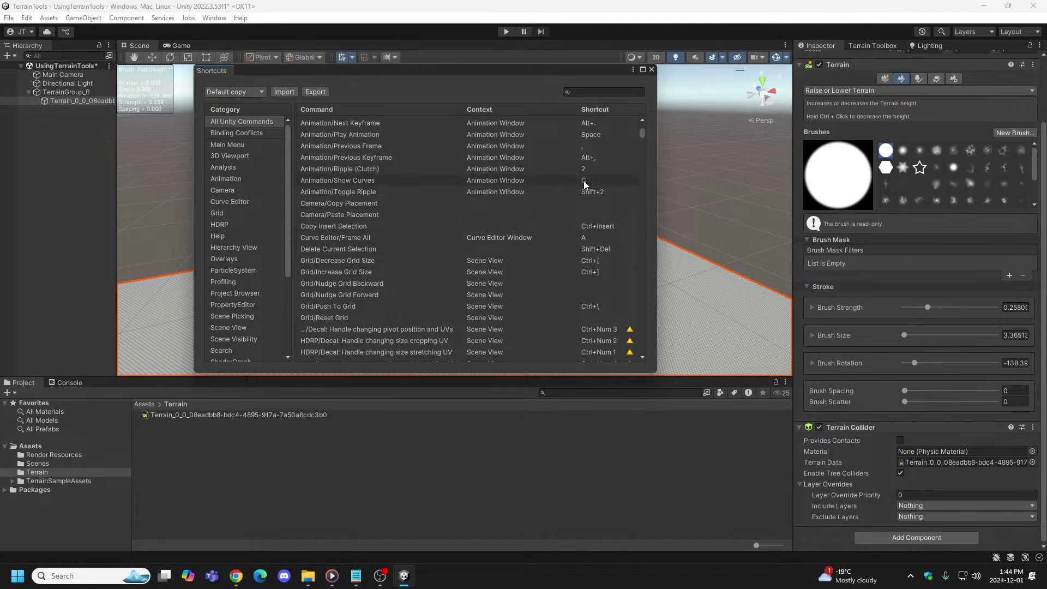
scroll(595, 185, down, 3)
drag(643, 138, 642, 318)
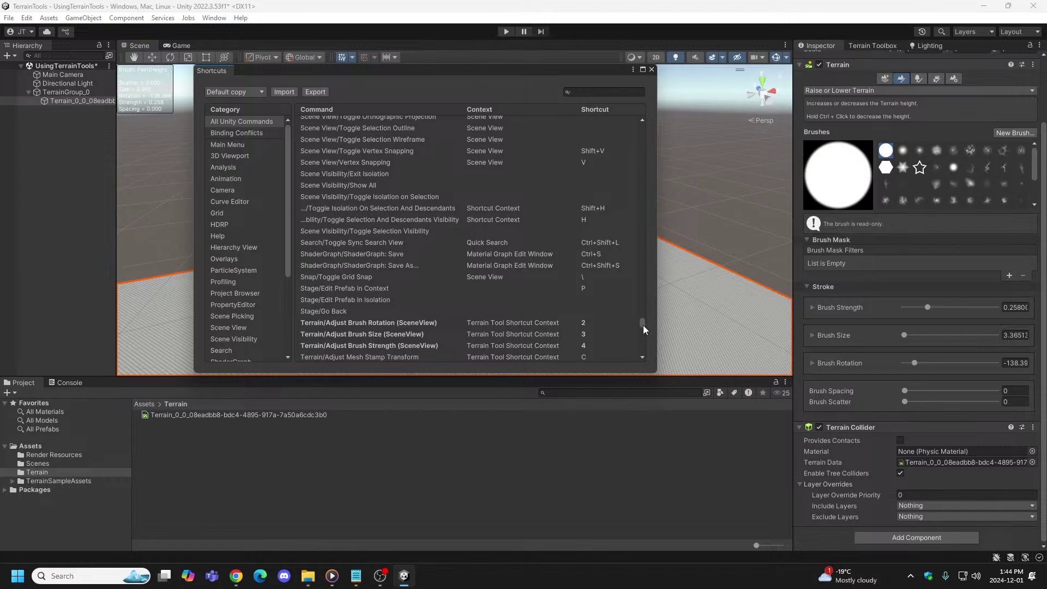
scroll(605, 319, down, 5)
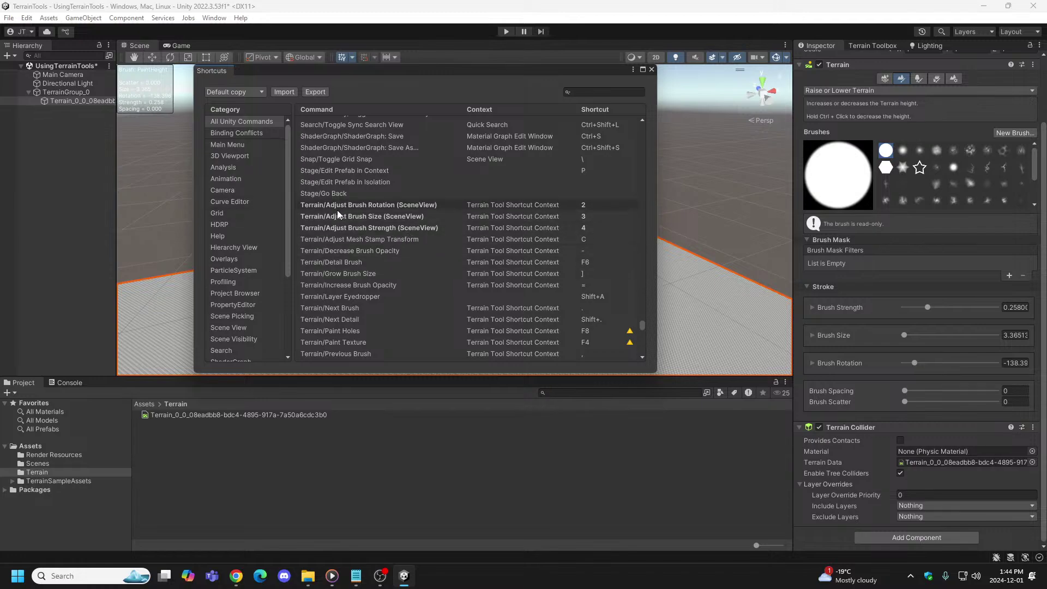
click(651, 69)
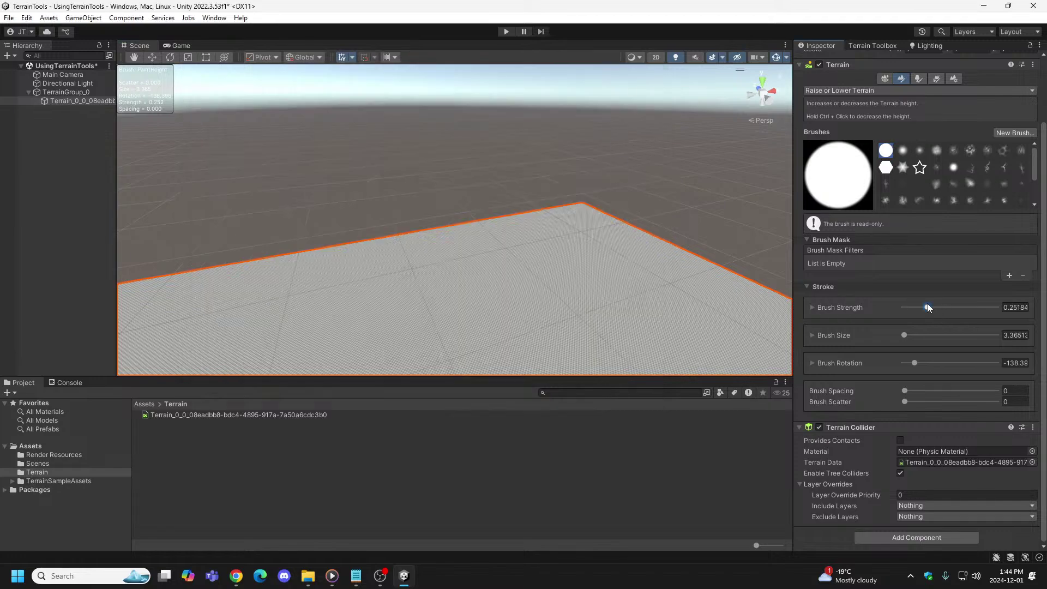
Step: Set the Brush Strength to about 0.594 and the Brush Size to 500, and frame the terrain tile for painting
mouse_move(926, 304)
mouse_down()
mouse_move(950, 319)
mouse_move(935, 317)
mouse_move(979, 322)
mouse_move(958, 324)
mouse_move(966, 342)
mouse_move(1019, 343)
mouse_up()
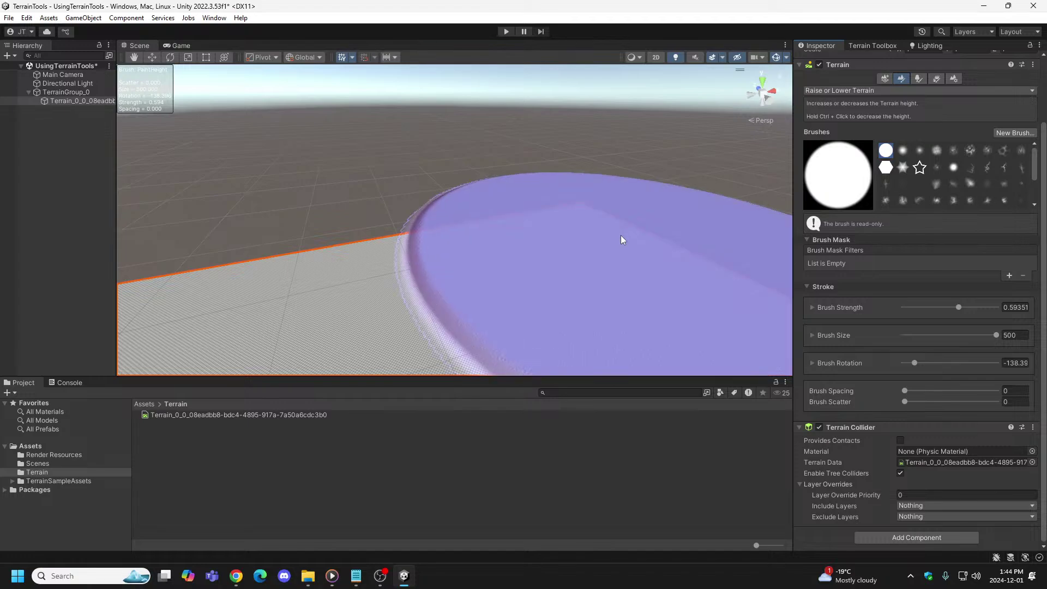
mouse_move(610, 276)
alt+mouse_down()
mouse_move(164, 278)
mouse_move(187, 264)
mouse_move(210, 273)
mouse_move(161, 278)
mouse_move(598, 341)
mouse_move(603, 301)
mouse_move(589, 290)
mouse_move(579, 302)
alt+mouse_up()
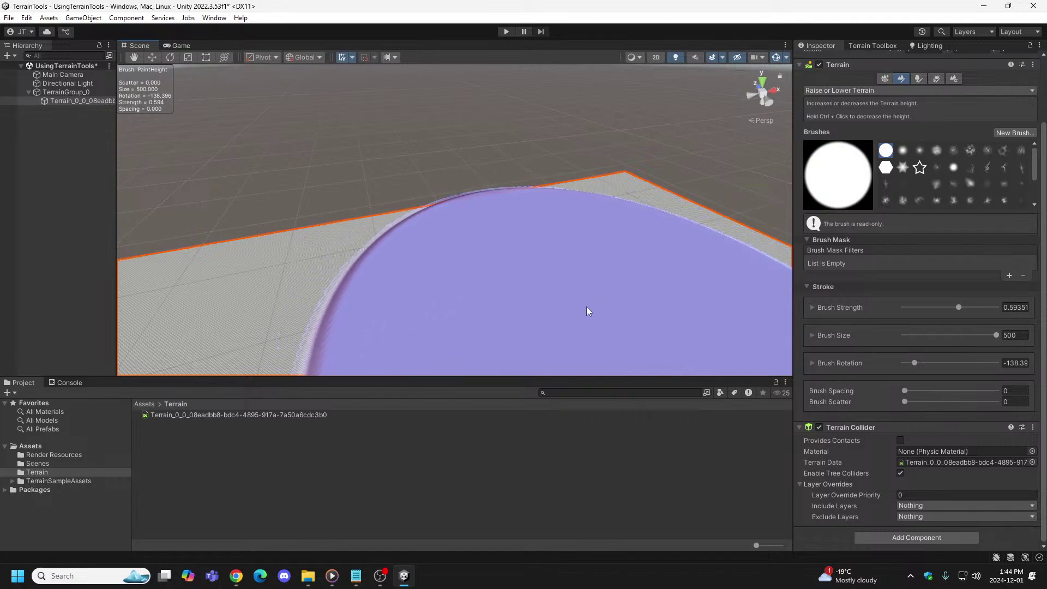
alt+drag(587, 306, 558, 278)
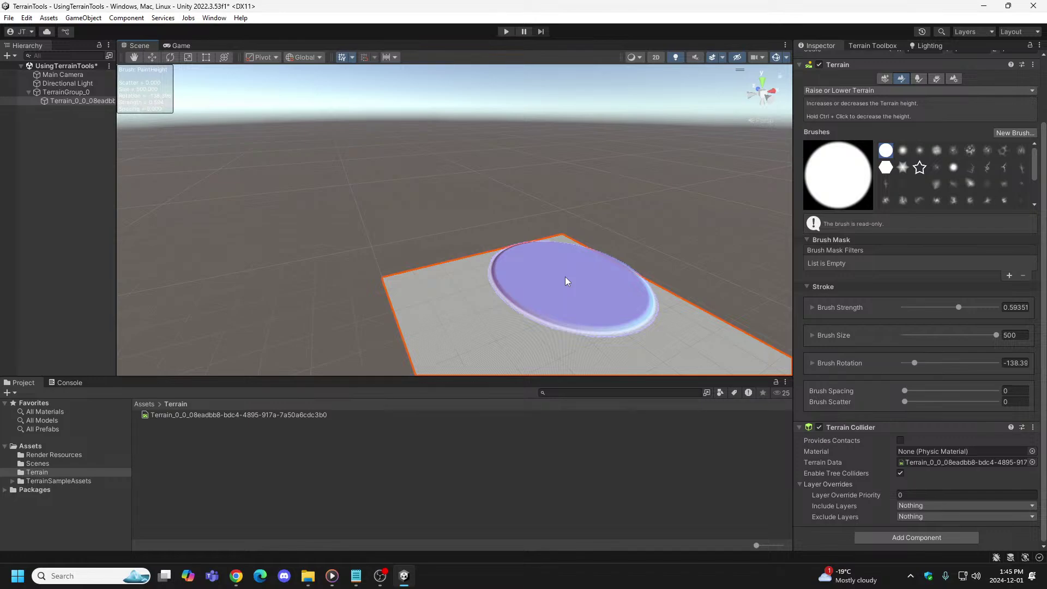
Step: Raise a round plateau near the terrain's far corner with several applications of the solid circular brush
click(565, 276)
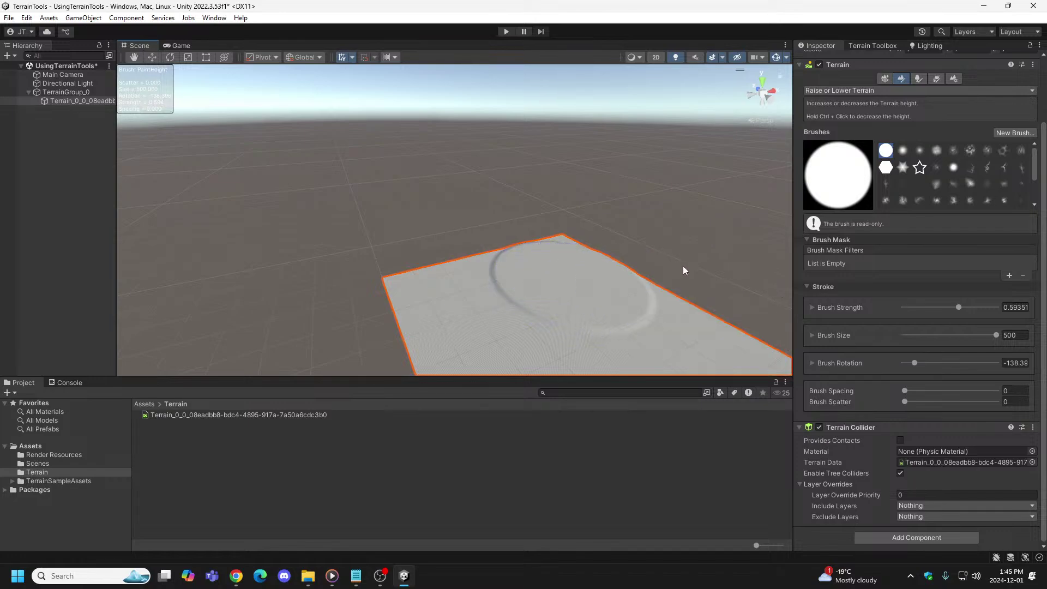
mouse_move(652, 283)
alt+mouse_down()
mouse_move(699, 317)
mouse_move(692, 311)
mouse_move(690, 331)
mouse_move(710, 335)
mouse_move(722, 299)
mouse_move(676, 247)
mouse_move(709, 264)
mouse_move(673, 260)
alt+mouse_up()
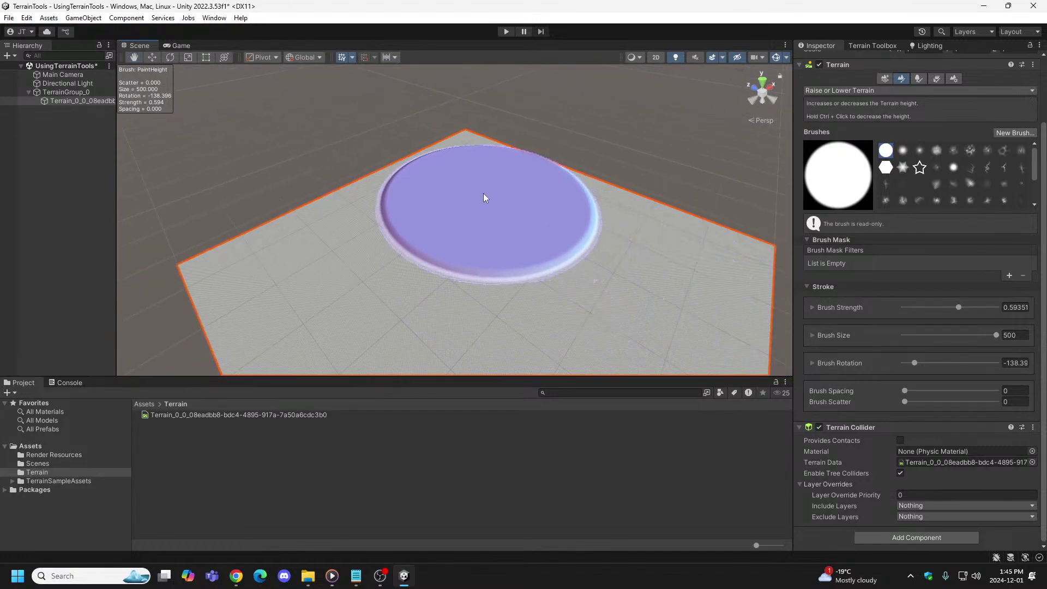
drag(475, 187, 475, 187)
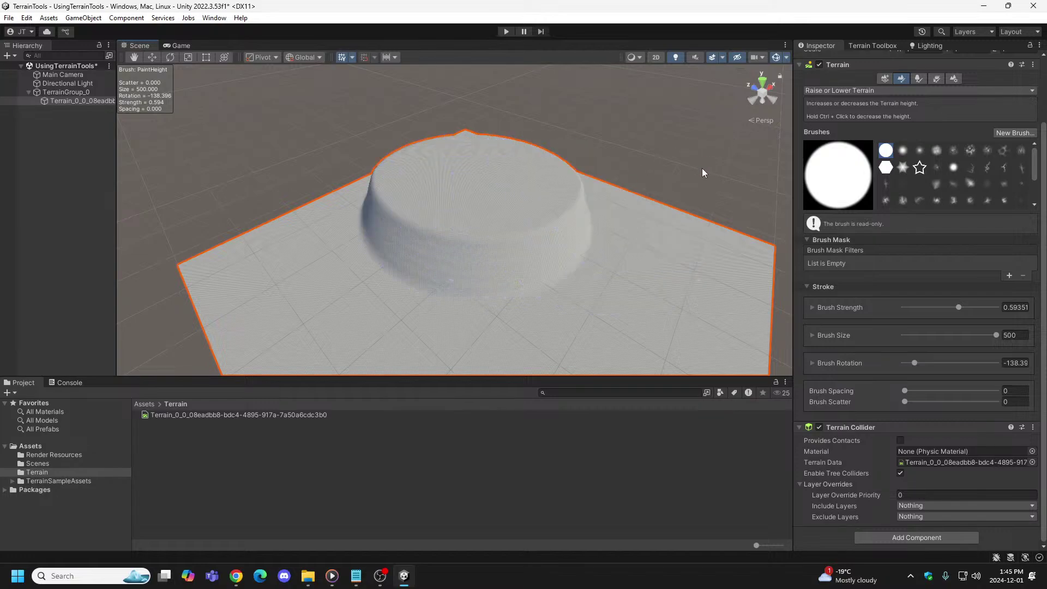
Step: Undo all the raised plateau strokes and restore the selection of the terrain tile under TerrainGroup_0
key(ctrl+z)
key(ctrl+z)
key(ctrl+z)
key(ctrl+z)
key(ctrl+z)
key(ctrl+z)
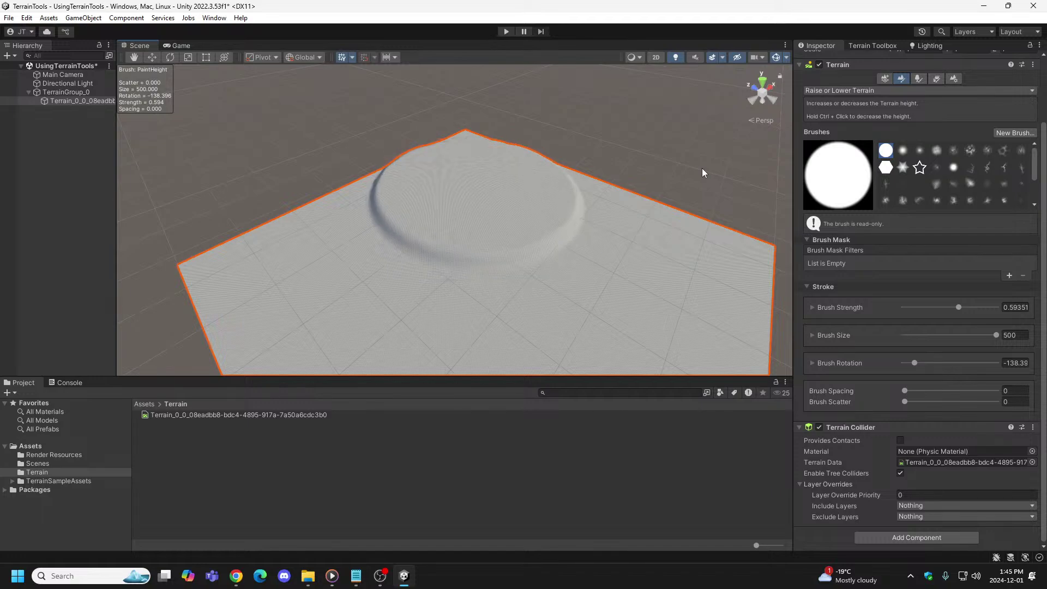
key(ctrl+z)
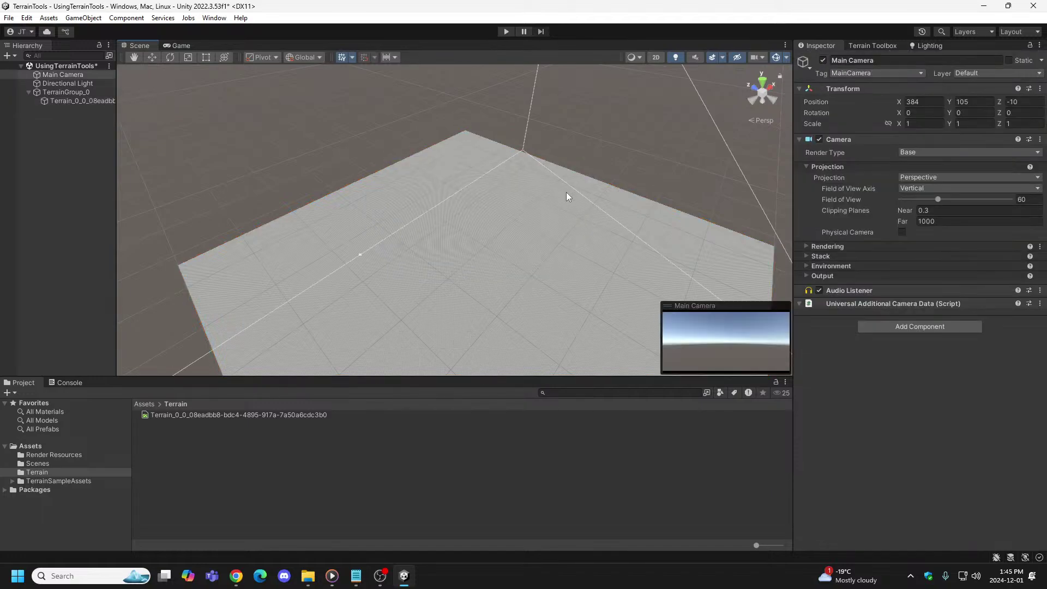
click(26, 17)
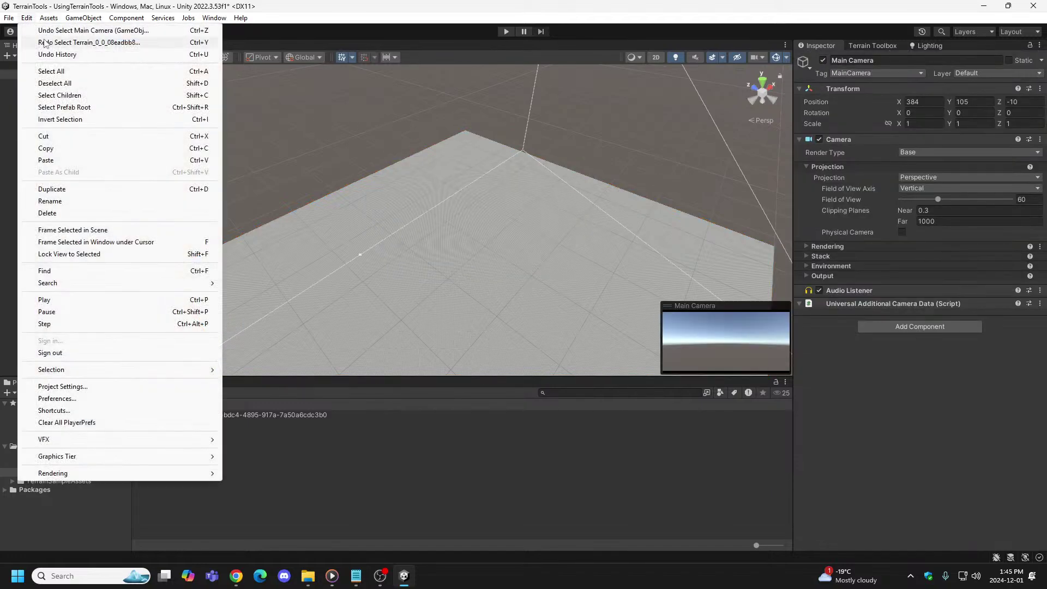
click(45, 43)
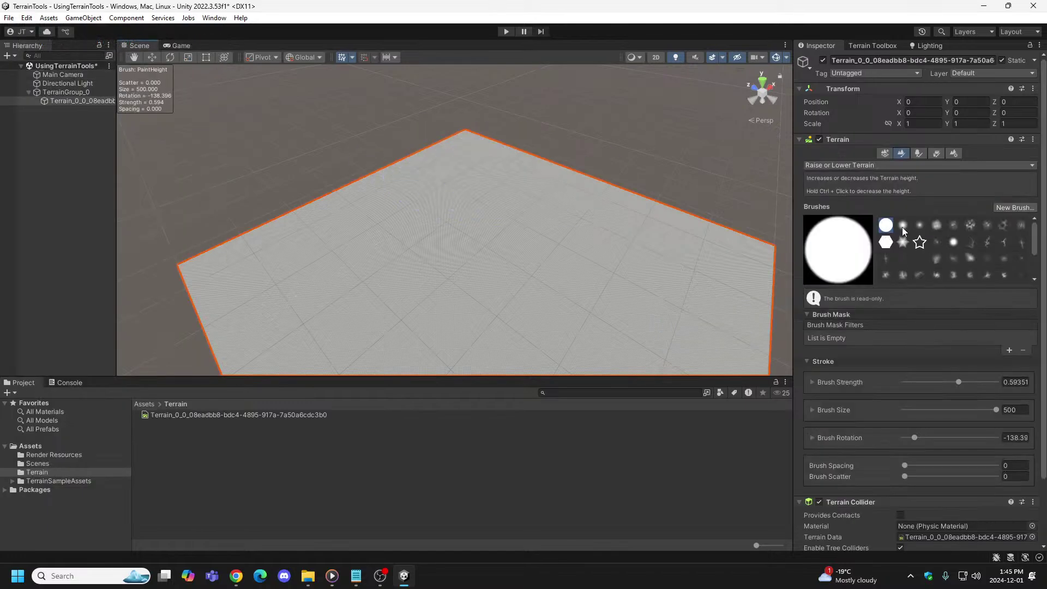
Step: Set the Brush Strength to 1, try raising the terrain near its far corner, and undo the raise
drag(958, 381, 1013, 383)
drag(463, 204, 470, 185)
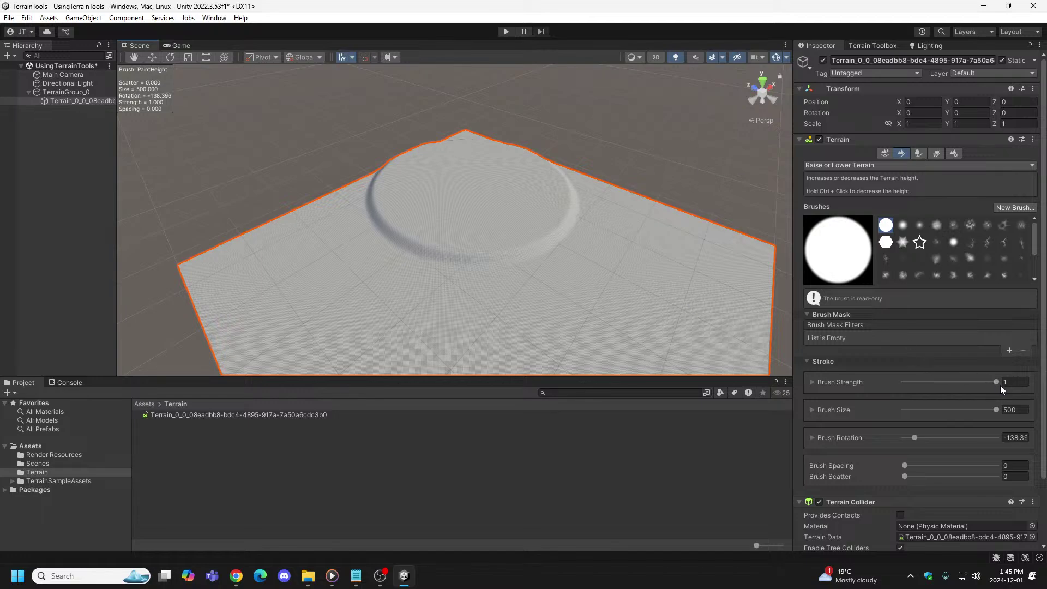
mouse_move(523, 240)
mouse_down()
mouse_move(499, 203)
mouse_move(464, 218)
mouse_move(468, 238)
mouse_up()
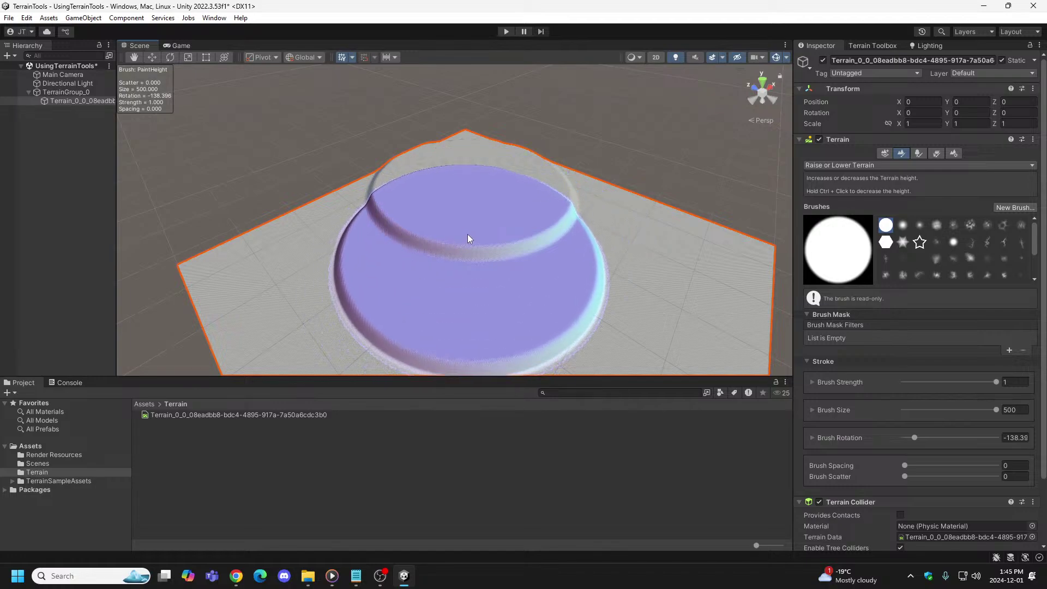
key(ctrl+z)
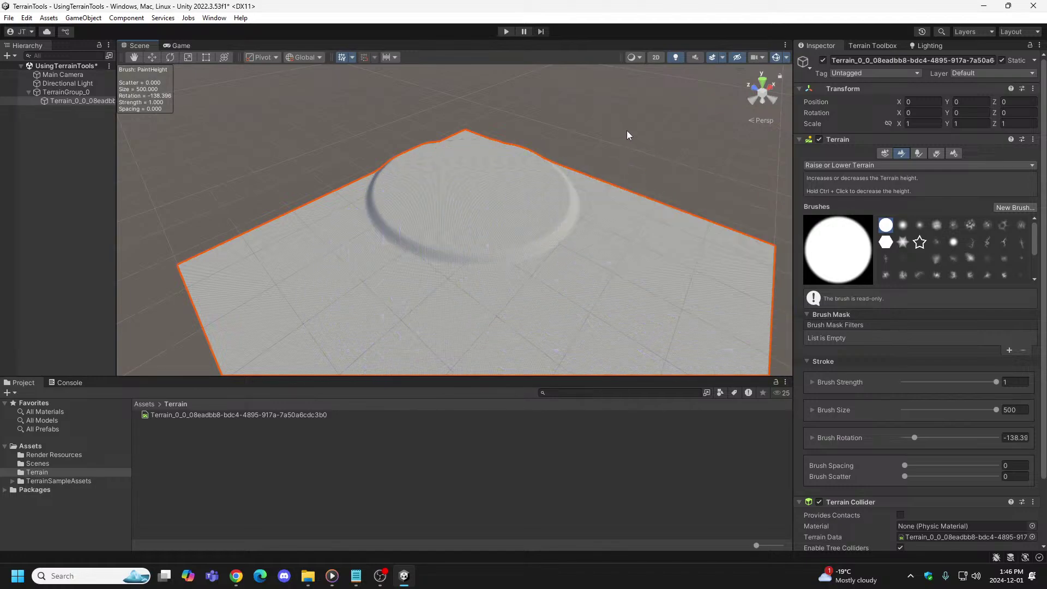
key(ctrl+z)
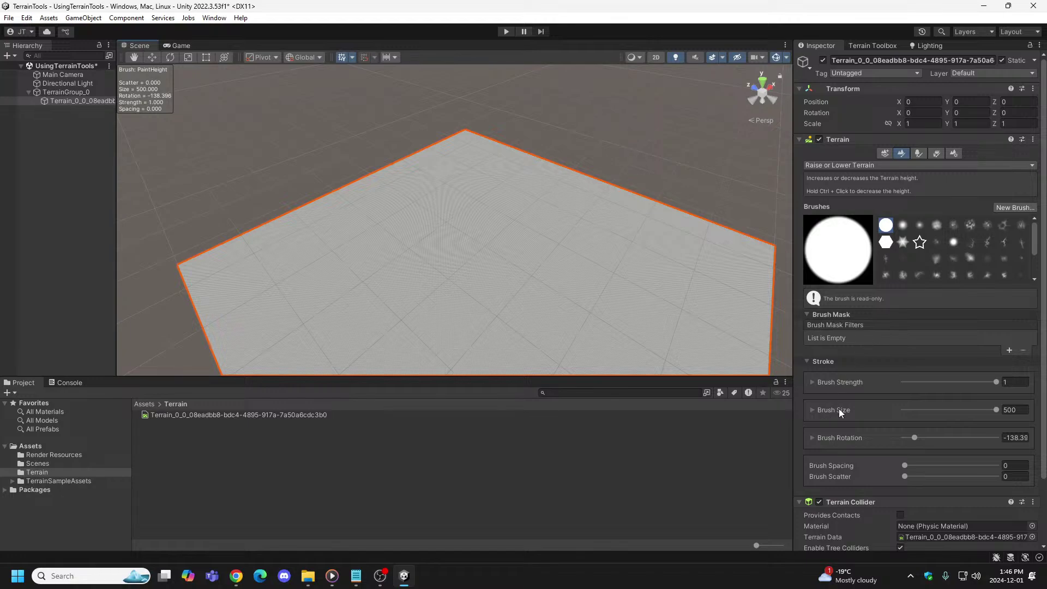
Step: Raise a tall round plateau near the terrain's far corner with the circular brush at strength 1 and size 500
drag(472, 197, 476, 206)
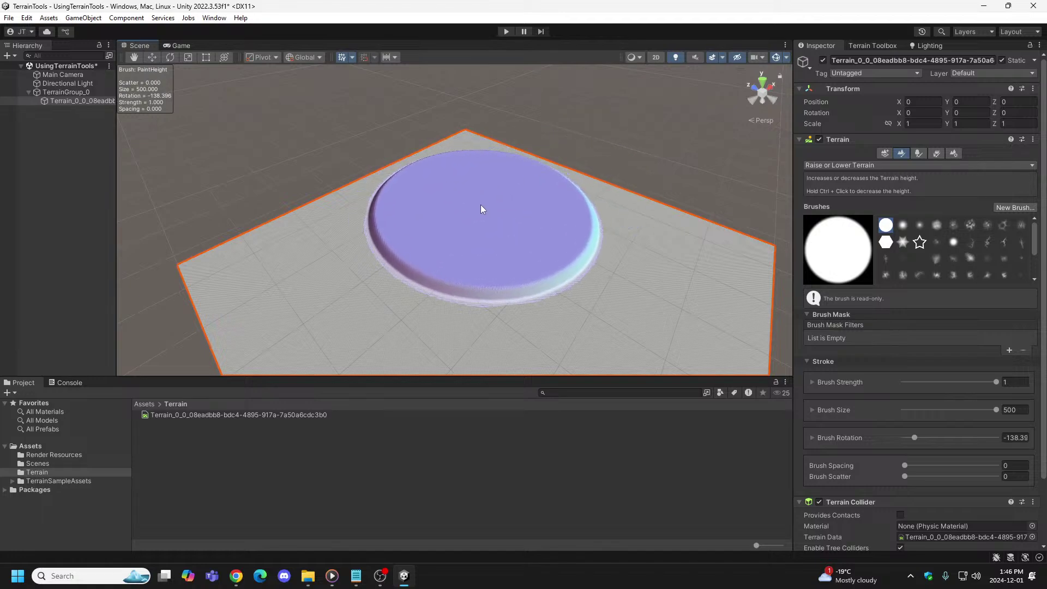
drag(481, 209, 481, 208)
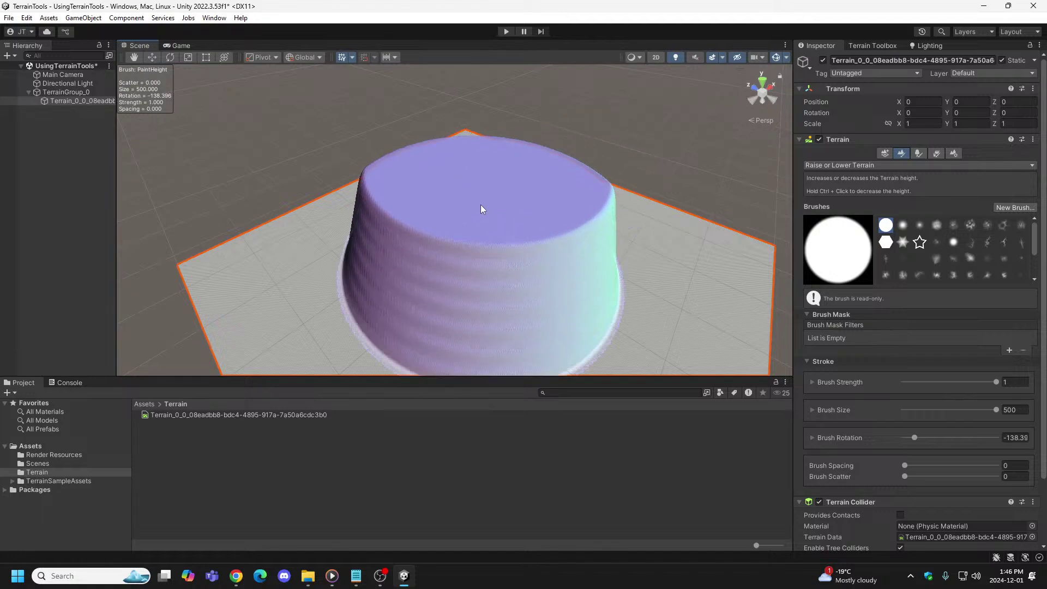
Step: Undo all the strokes that raised the tall round plateau near the terrain's far corner
key(ctrl+z)
key(ctrl+z)
key(ctrl+z)
key(ctrl+z)
key(ctrl+z)
key(ctrl+z)
key(ctrl+z)
key(ctrl+z)
key(ctrl+z)
key(ctrl+z)
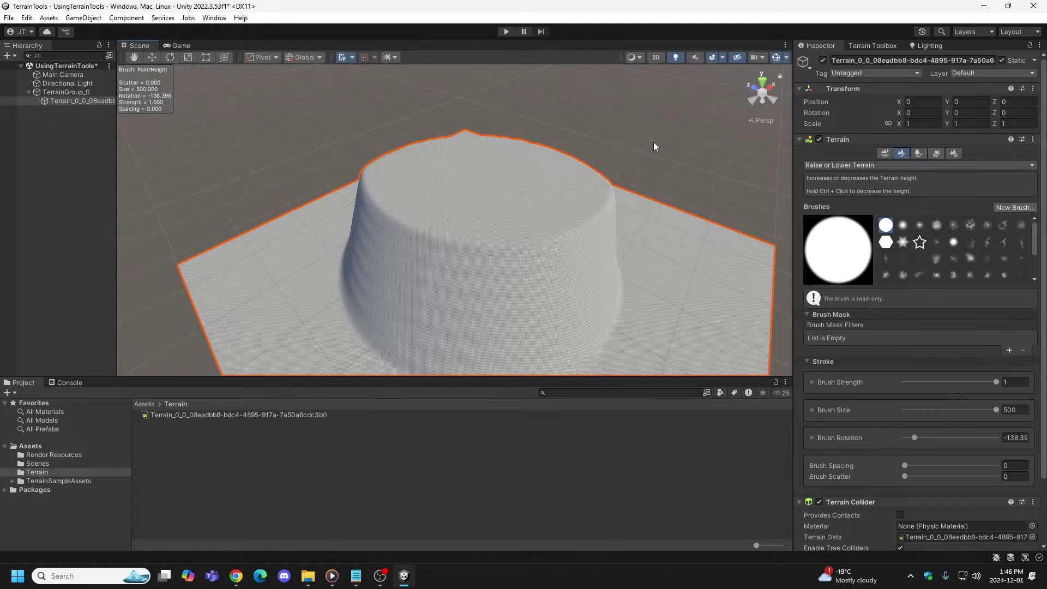
key(ctrl+z)
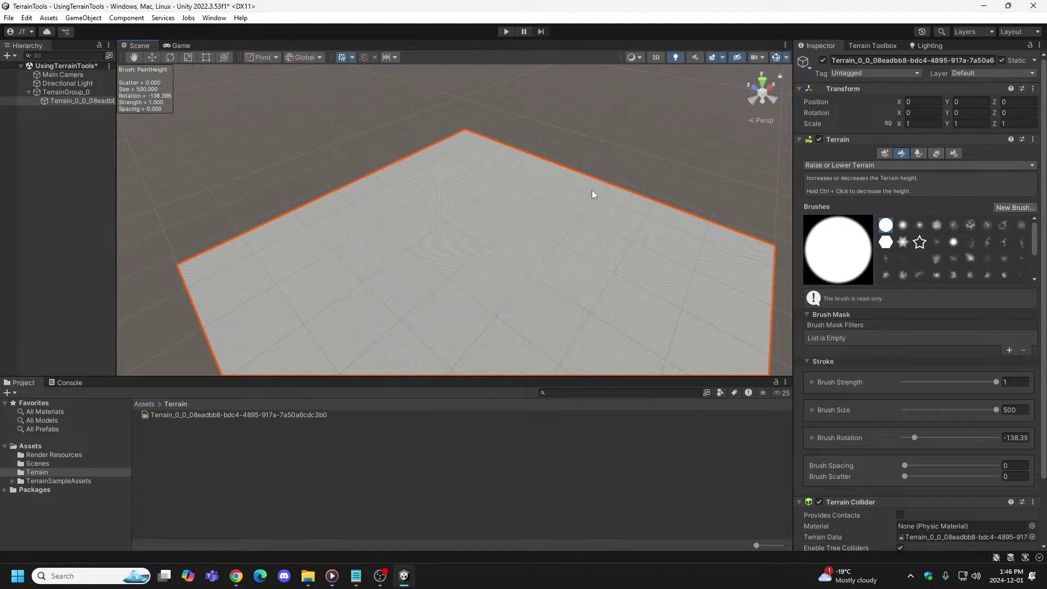
Step: Try raising another tall round plateau near the far corner with the solid circular brush, and undo its strokes
drag(479, 208, 479, 208)
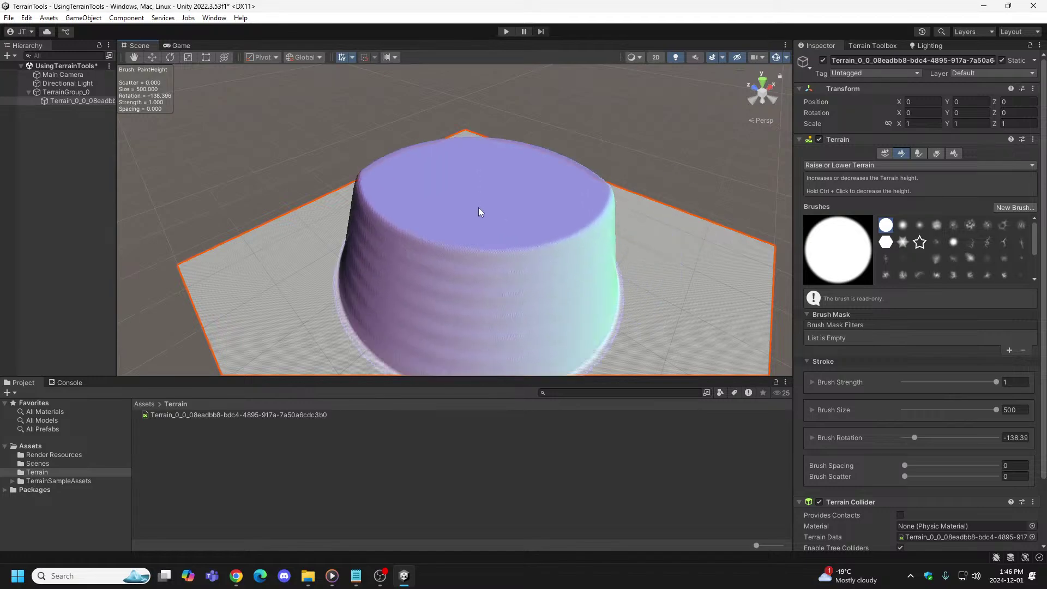
key(ctrl+z)
key(ctrl+z)
key(ctrl+z)
key(ctrl+z)
key(ctrl+z)
key(ctrl+z)
key(ctrl+z)
key(ctrl+z)
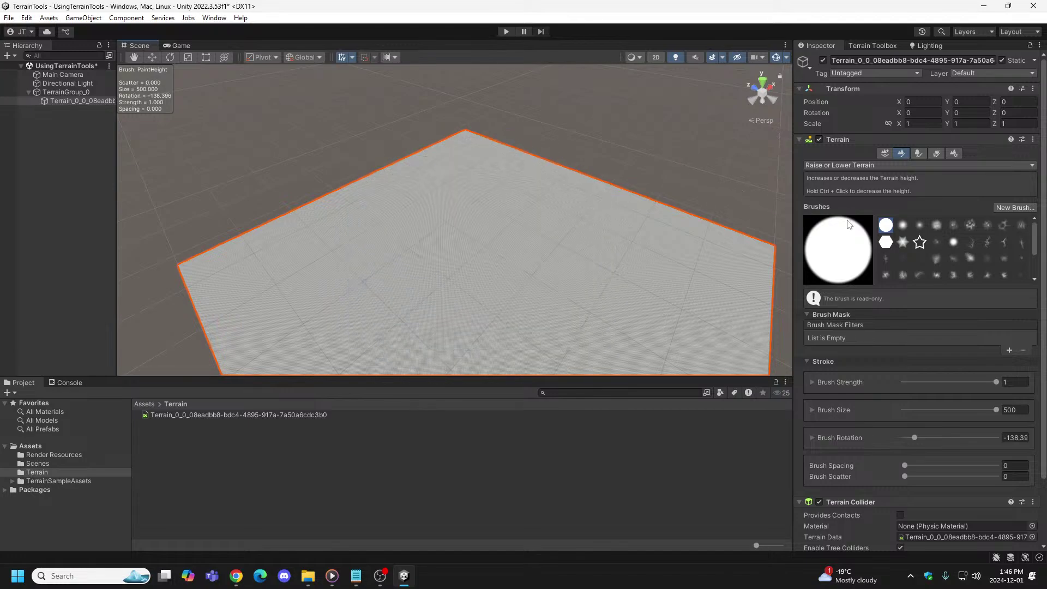
Step: Choose the wide soft round brush and try raising the terrain near its far corner
click(903, 225)
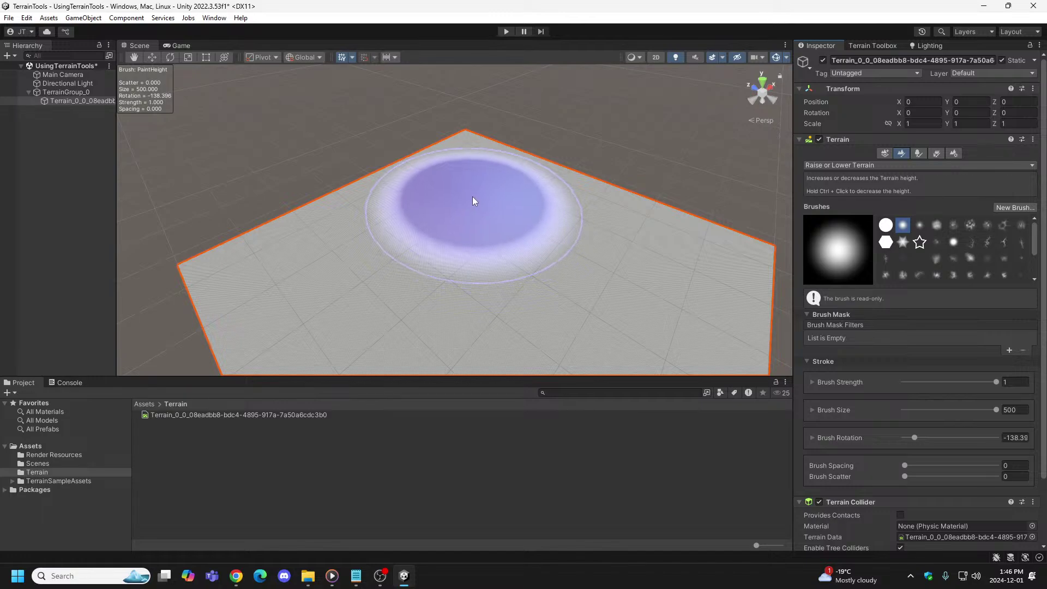
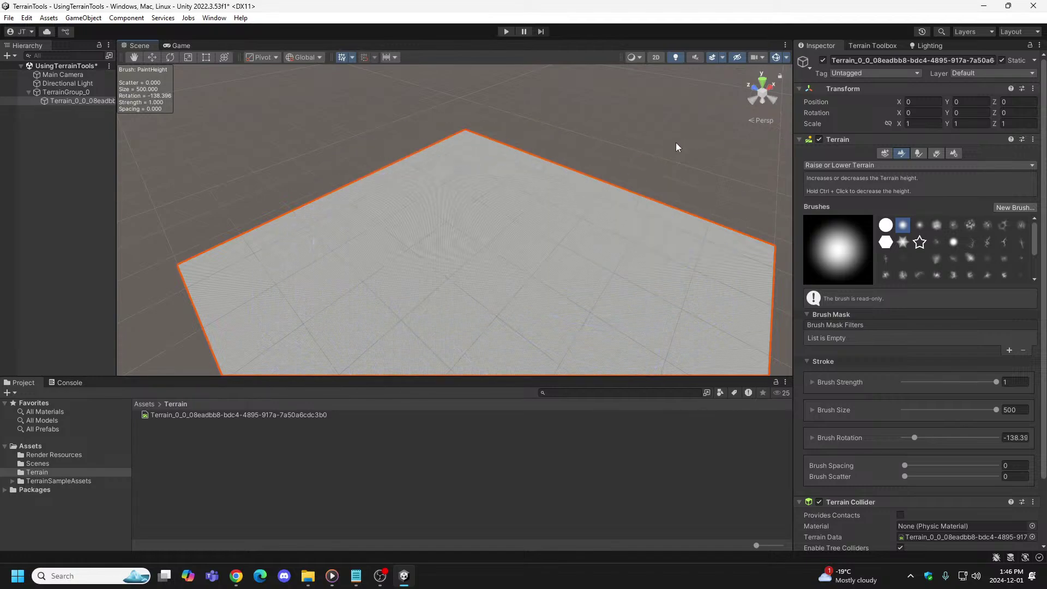
mouse_move(470, 199)
mouse_down()
mouse_move(451, 195)
mouse_move(476, 186)
mouse_up()
Step: Add Grass_B_TerrainLayer to the terrain through the Paint Texture tool and save the scene
click(1033, 167)
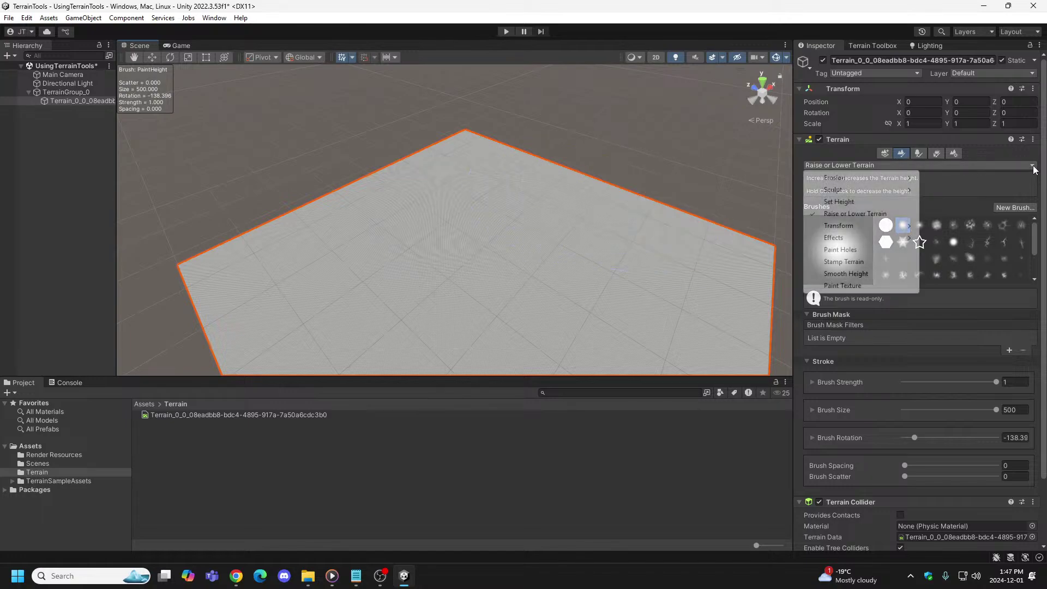
click(856, 285)
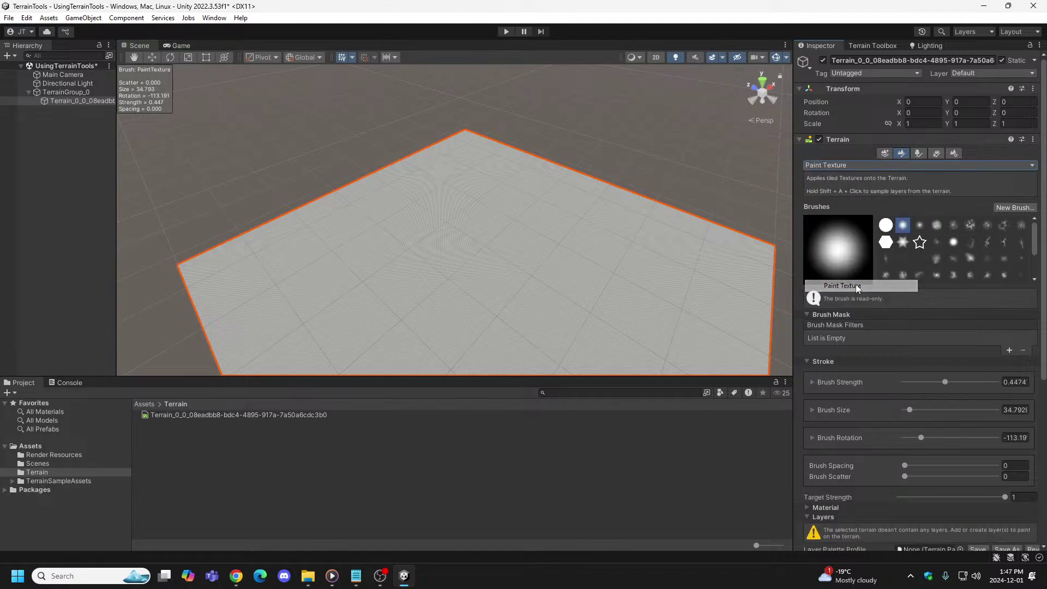
scroll(949, 387, down, 3)
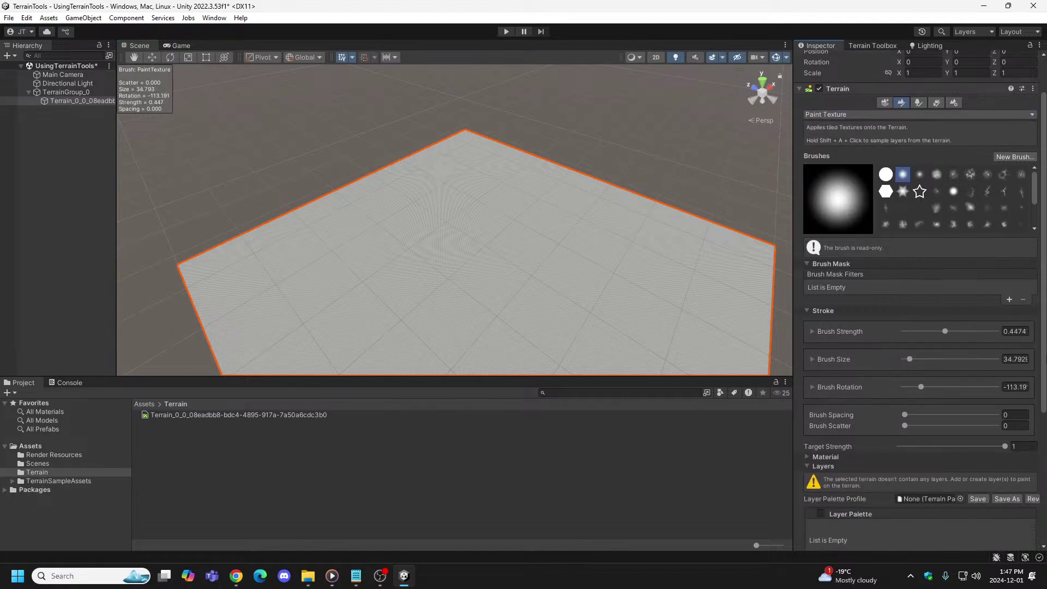
scroll(989, 476, down, 10)
click(843, 388)
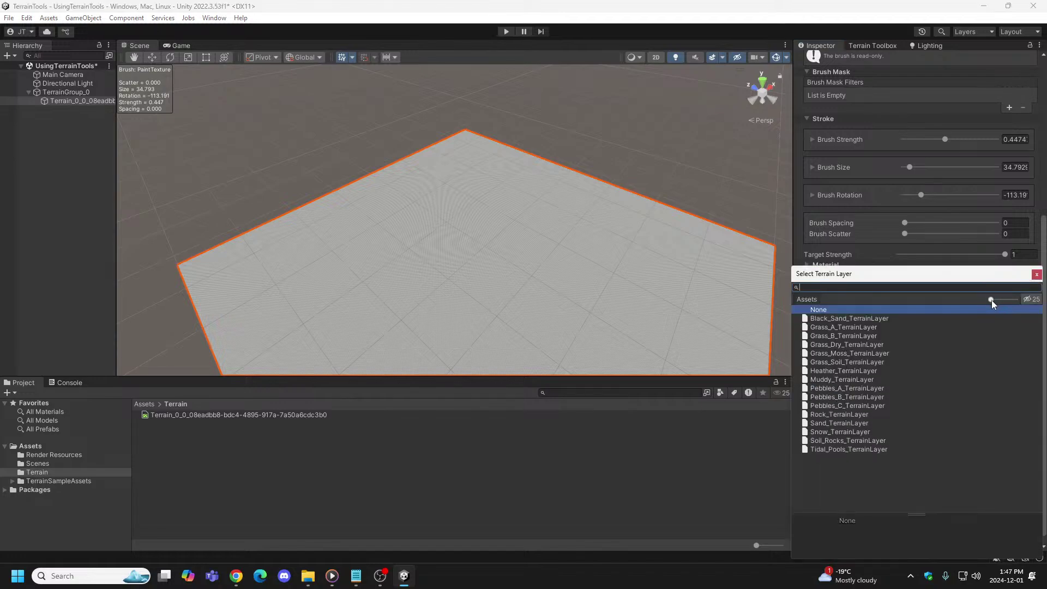
drag(992, 300, 1003, 308)
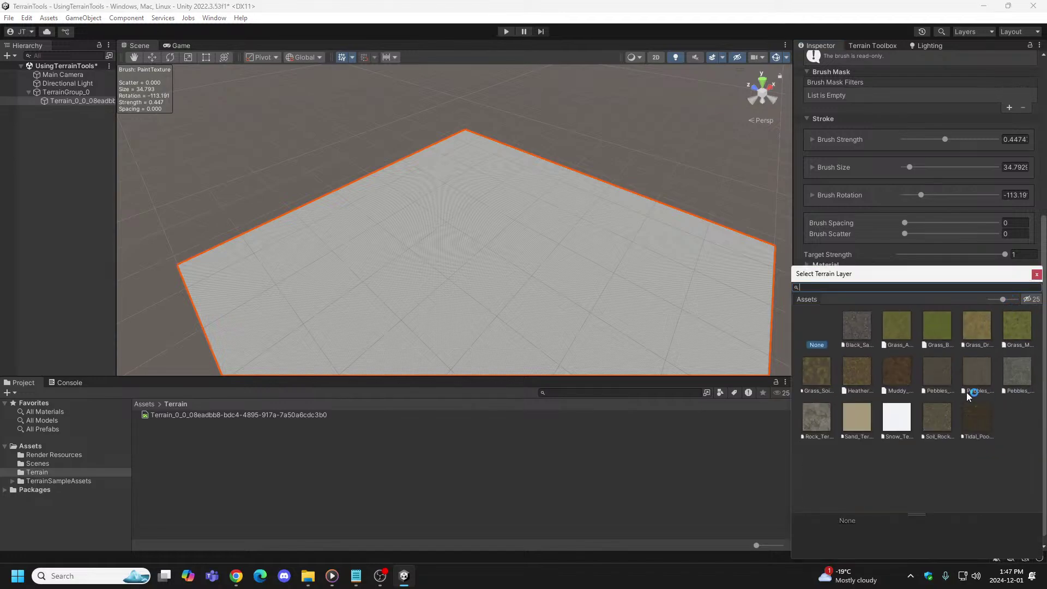
double_click(937, 326)
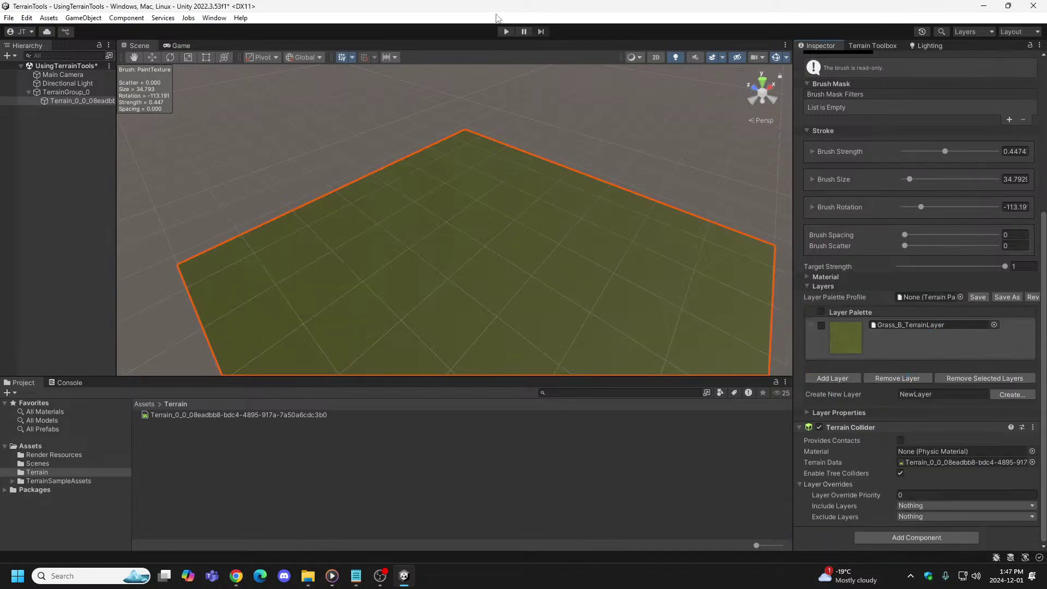
key(ctrl+s)
Step: Switch the terrain tool back to Raise or Lower Terrain
scroll(990, 192, up, 5)
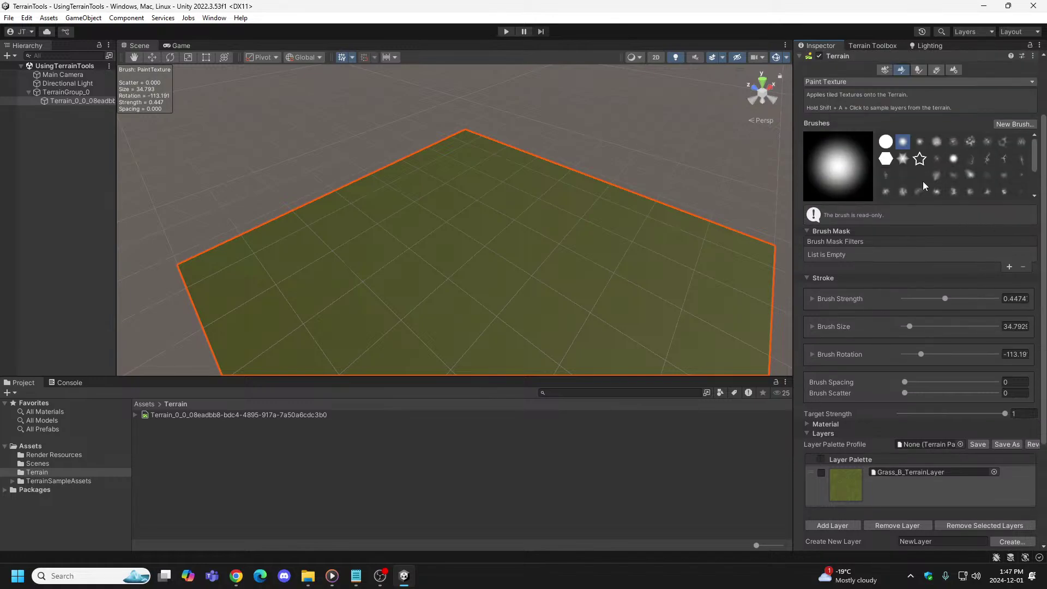
click(909, 81)
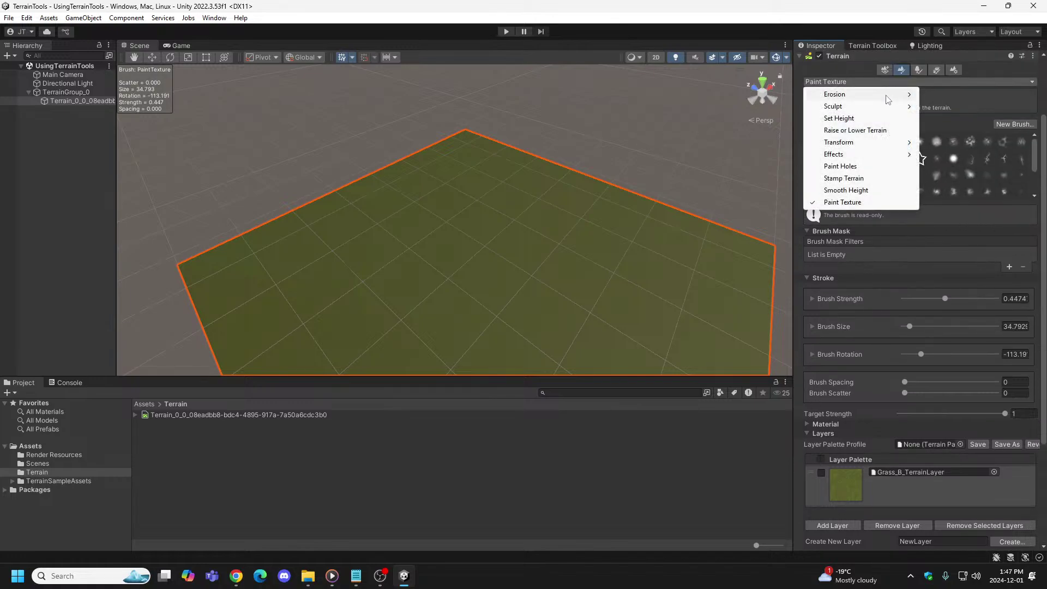
click(872, 131)
scroll(1036, 150, up, 3)
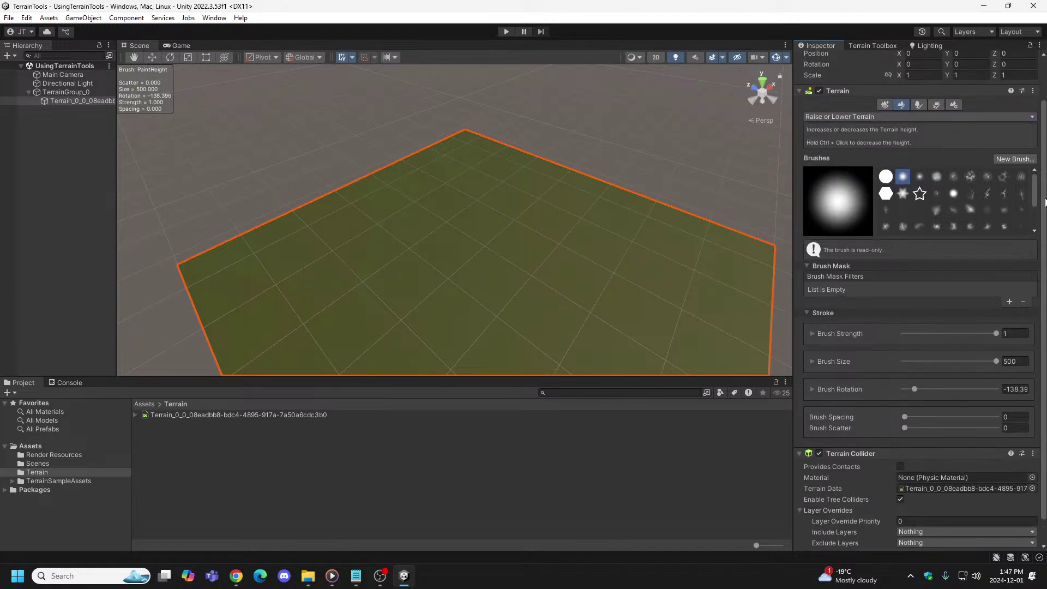
Step: Review the Terrain Settings, including the mesh and texture resolutions, and return to the Raise or Lower Terrain tool
click(953, 152)
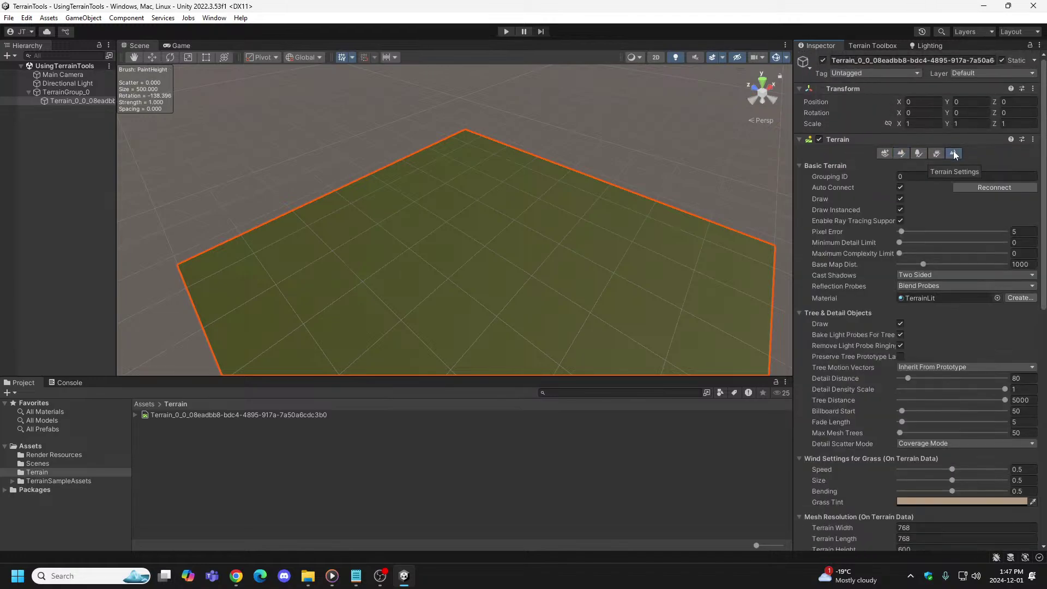
drag(1043, 222, 1034, 333)
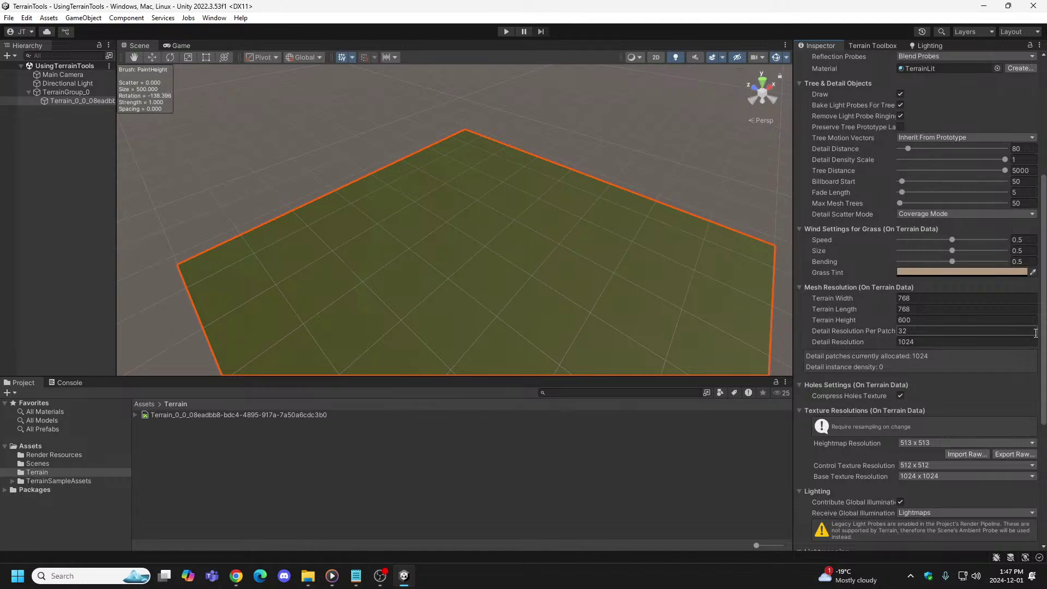
scroll(1035, 332, up, 10)
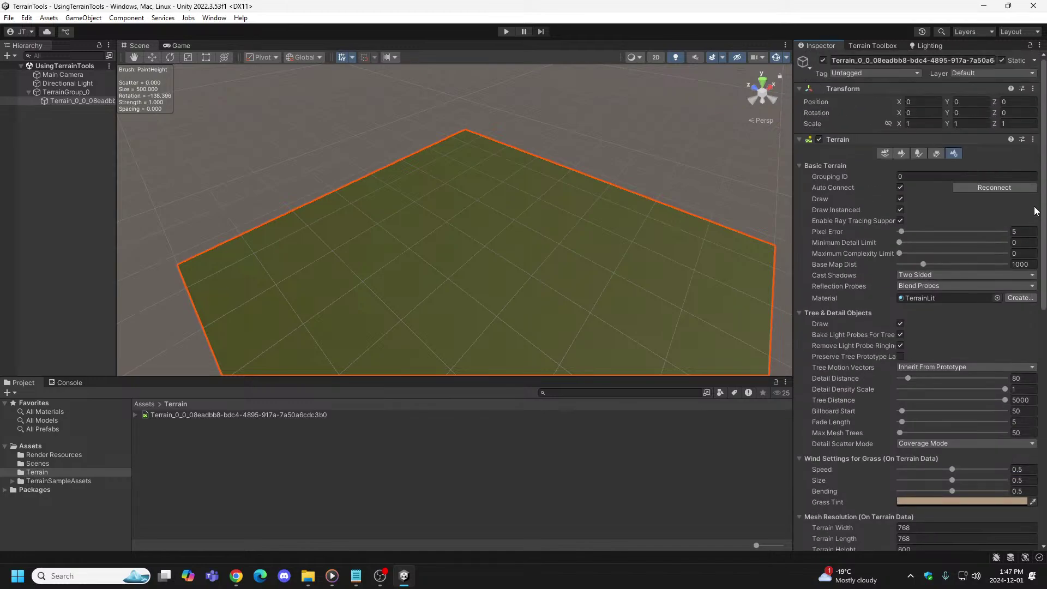
click(900, 154)
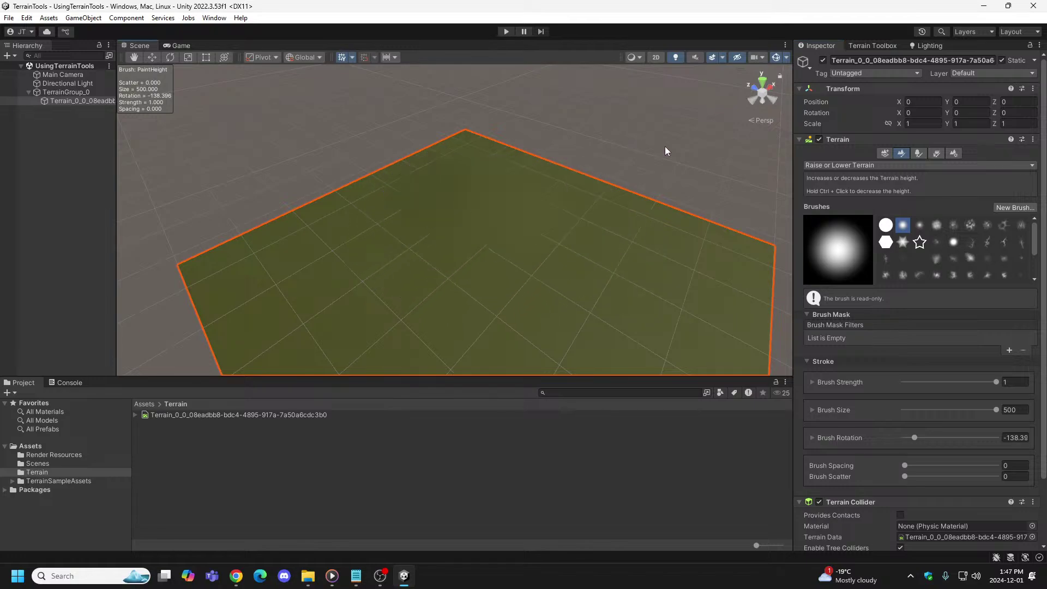
Step: Try raising a rounded hill near the terrain's far corner with the wide soft round brush at strength 1 and size 500
click(464, 205)
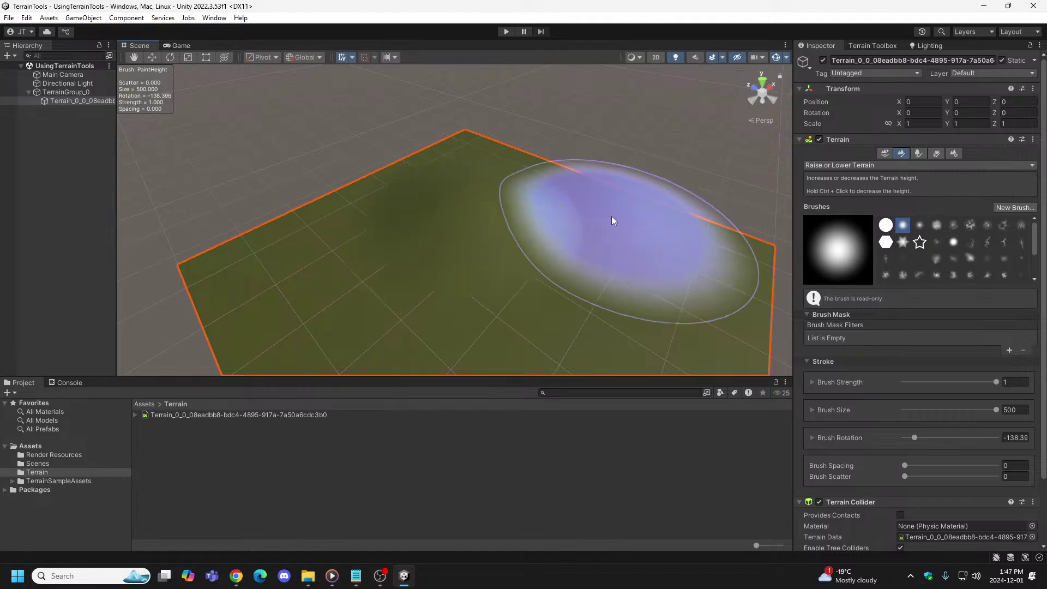
mouse_move(612, 222)
right_down()
mouse_move(427, 269)
mouse_move(600, 286)
mouse_move(673, 231)
mouse_move(695, 236)
right_up()
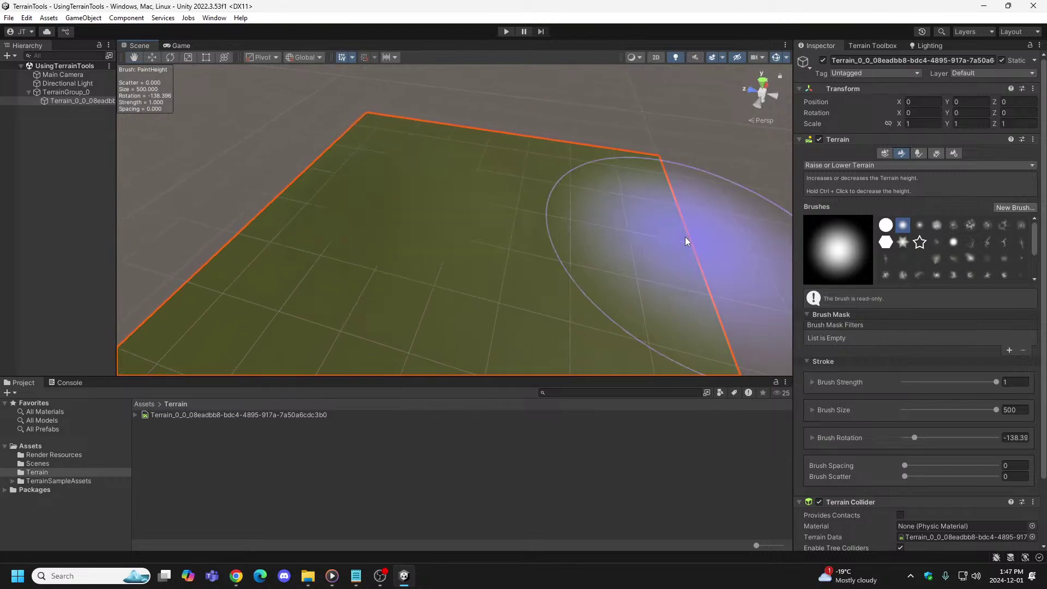
drag(420, 176, 420, 177)
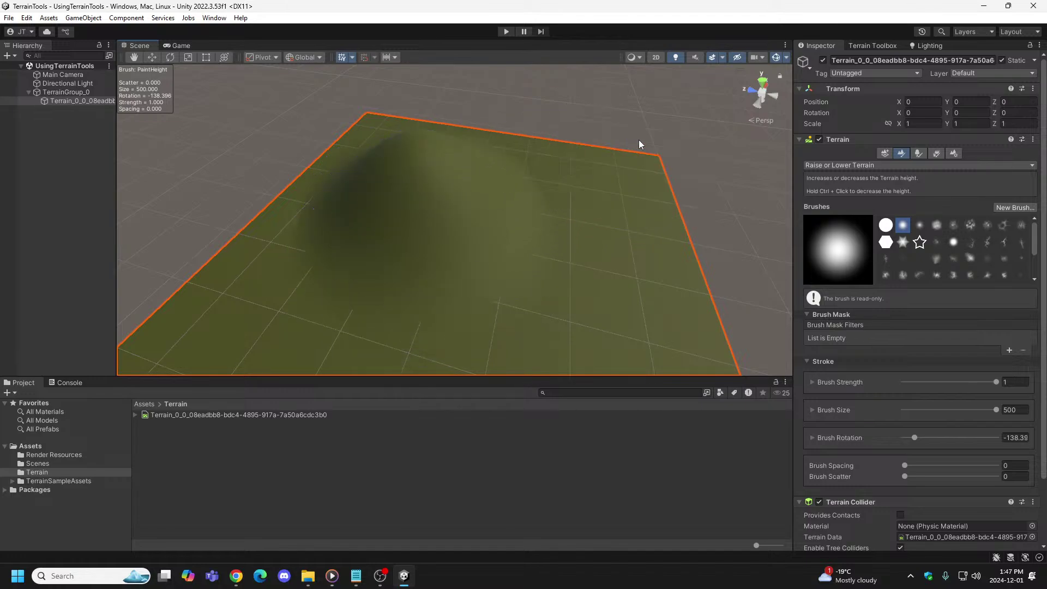
alt+drag(654, 152, 548, 116)
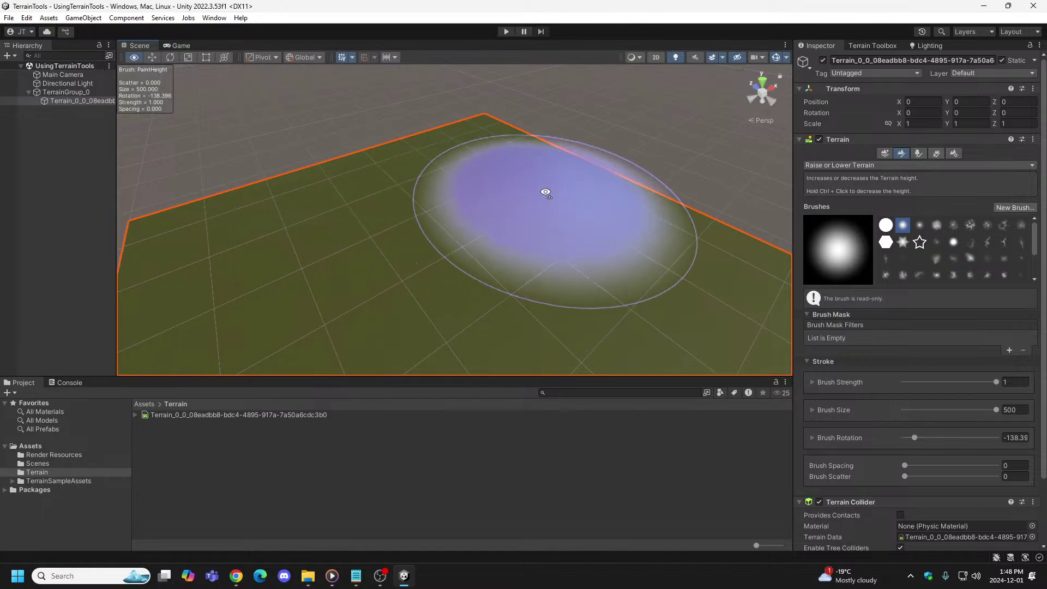
mouse_move(545, 194)
alt+mouse_down()
mouse_move(647, 214)
mouse_move(491, 206)
mouse_move(483, 196)
mouse_move(534, 217)
mouse_move(514, 220)
alt+mouse_up()
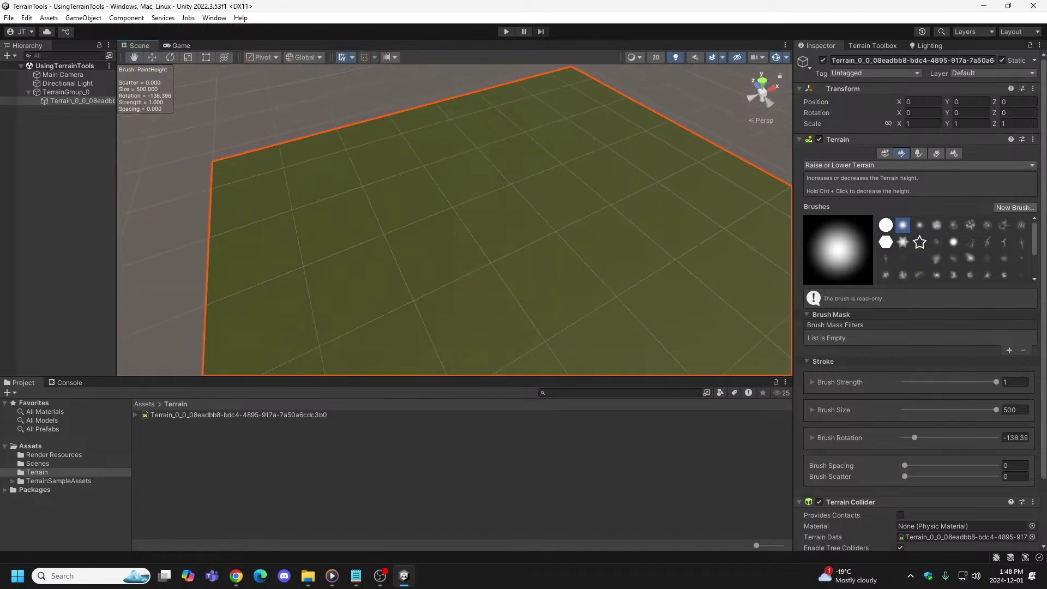
key(alt+Tab)
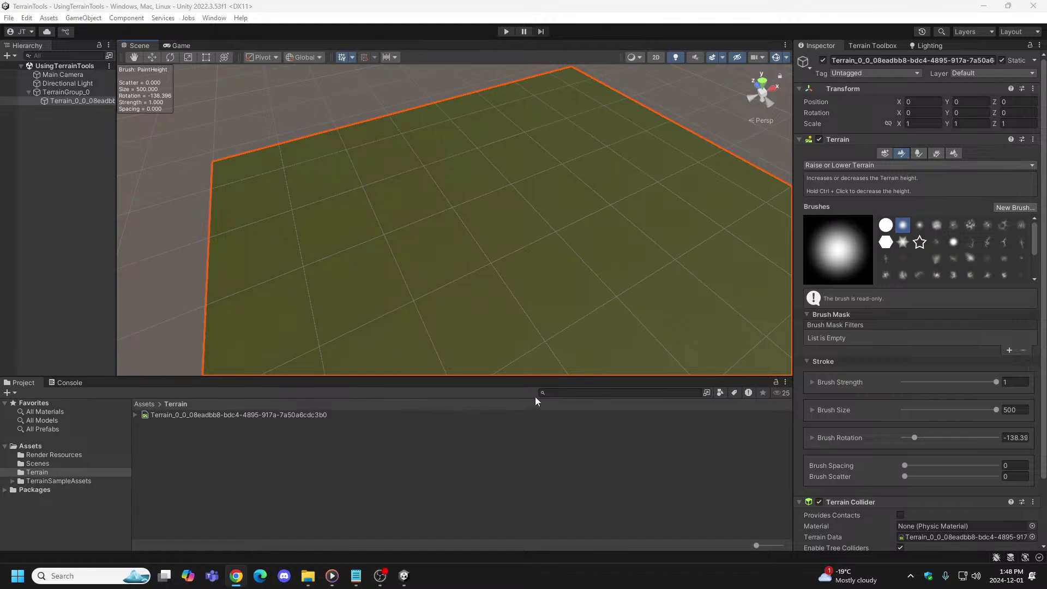
Step: Choose the narrower soft round brush, the third one, and try raising the terrain near its far corner
mouse_move(370, 227)
alt+mouse_down()
mouse_move(562, 237)
mouse_move(477, 185)
mouse_move(704, 220)
alt+mouse_up()
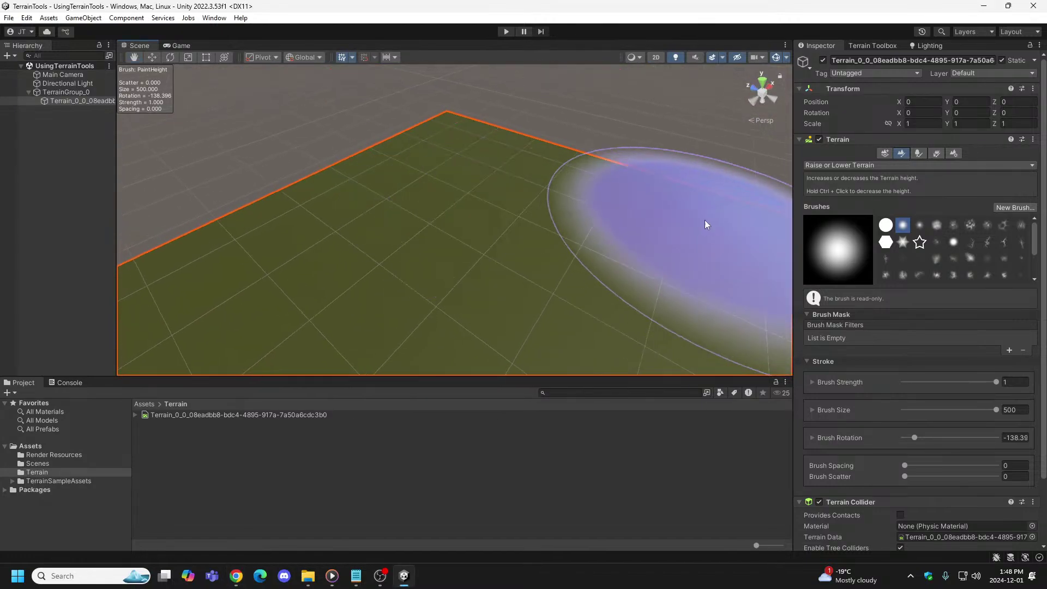
click(920, 225)
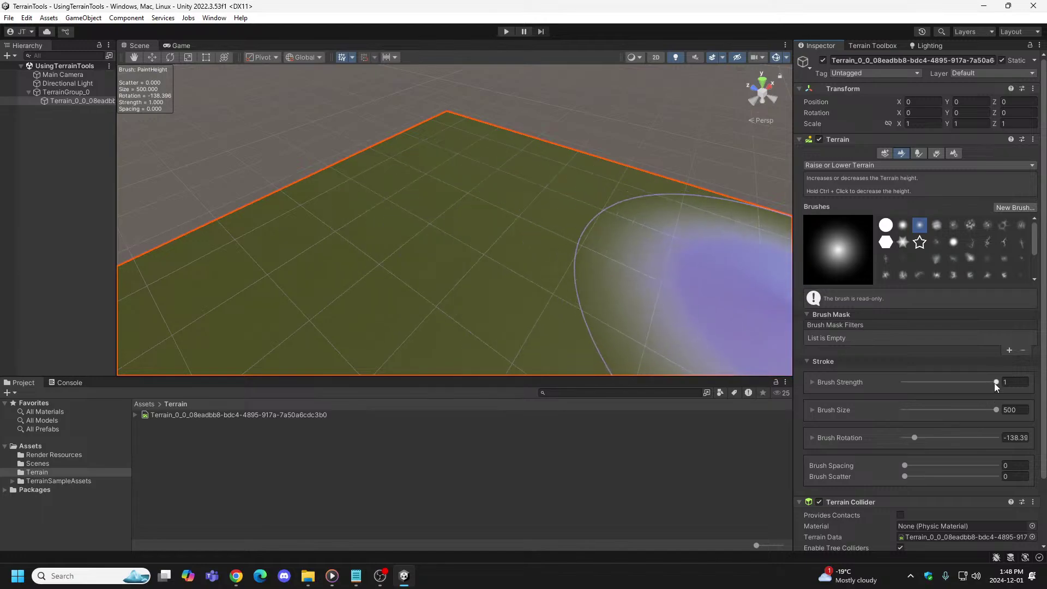
mouse_move(994, 382)
mouse_down()
mouse_move(937, 383)
mouse_move(974, 388)
mouse_move(947, 397)
mouse_up()
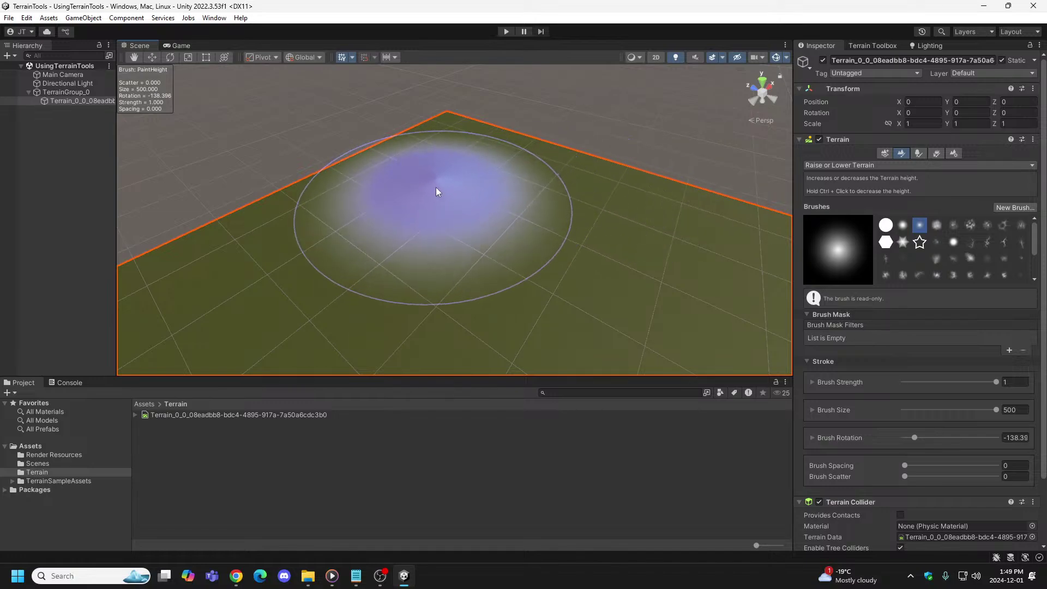
drag(456, 185, 458, 189)
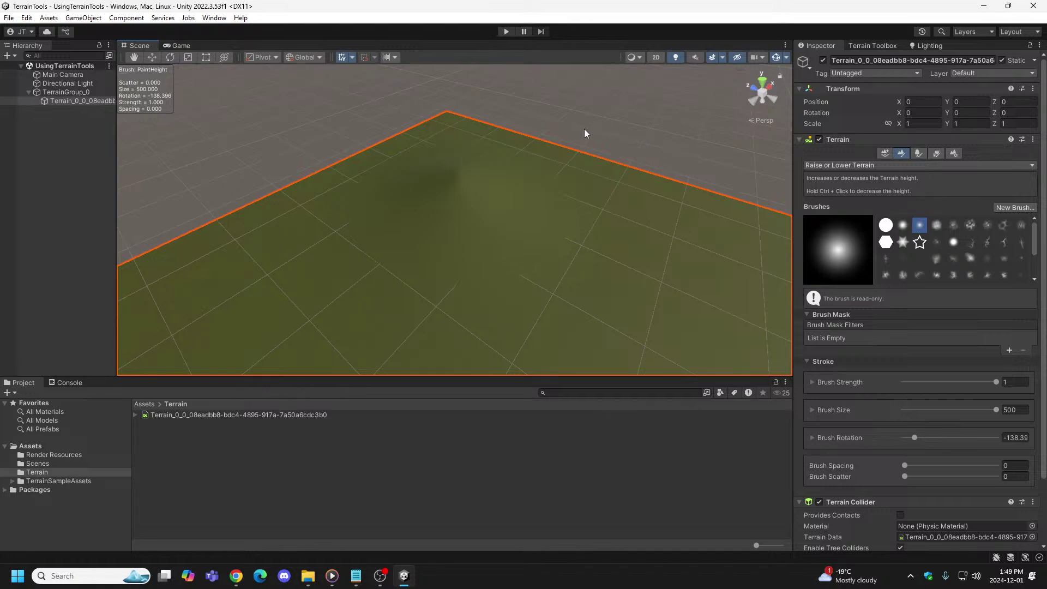
Step: Raise a peaked hill near the terrain's far corner with the narrower soft round brush at strength 1 and size 500
right_drag(686, 146, 622, 164)
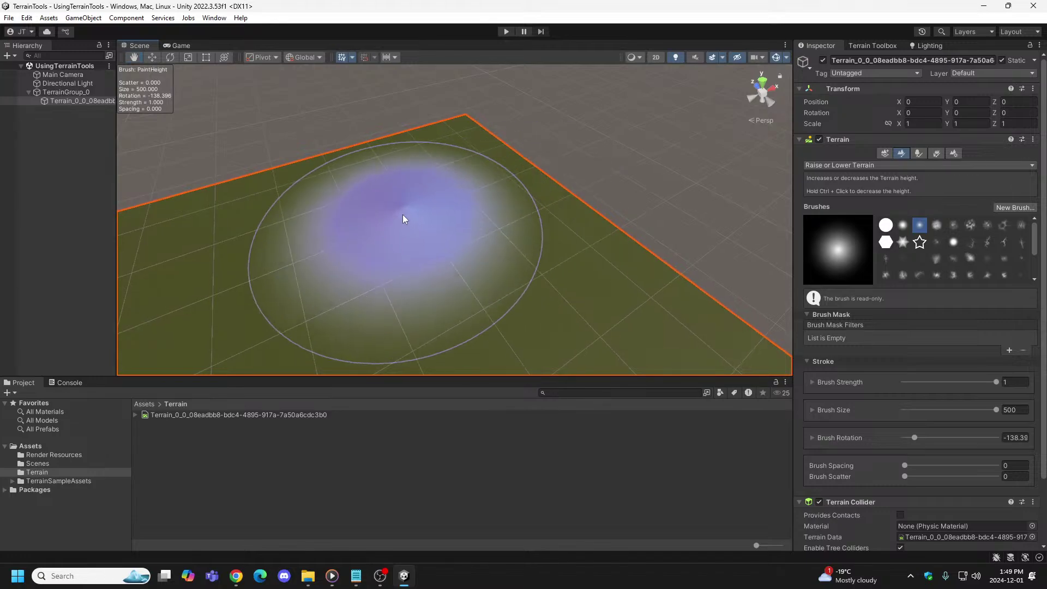
mouse_move(414, 215)
right_down()
mouse_move(159, 236)
mouse_move(62, 230)
mouse_move(24, 207)
mouse_move(477, 194)
mouse_move(445, 193)
right_up()
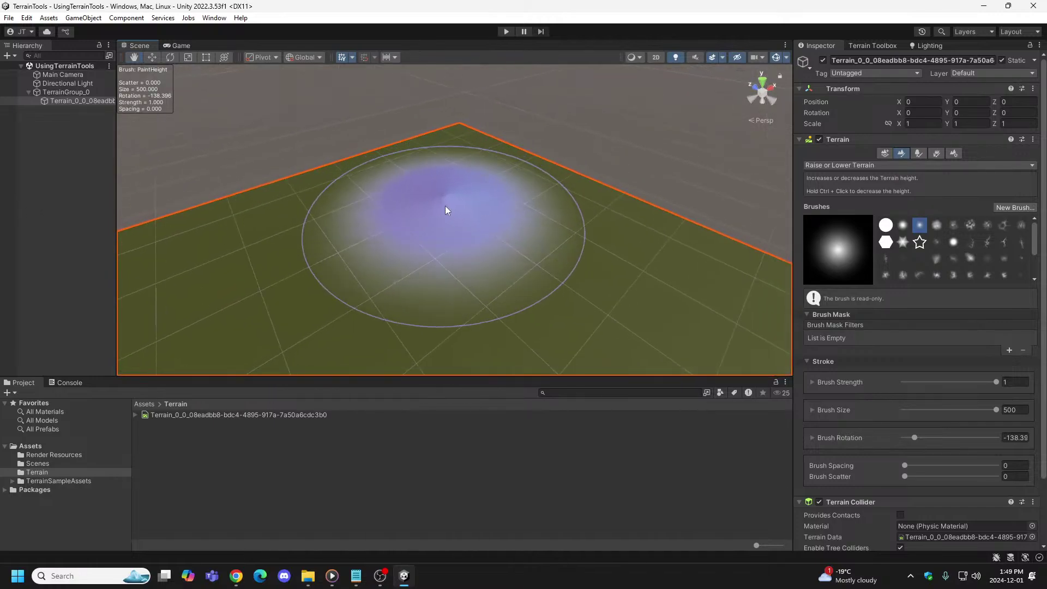
drag(443, 206, 443, 206)
right_drag(696, 171, 616, 77)
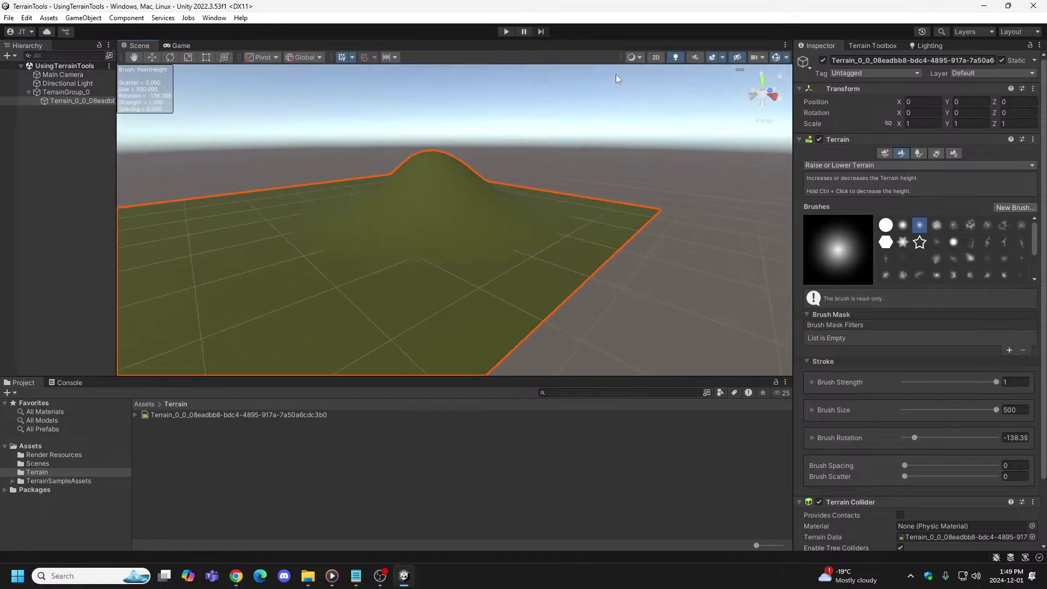
Step: Preview the grassy hill from the camera in Play mode and return to editing
click(507, 31)
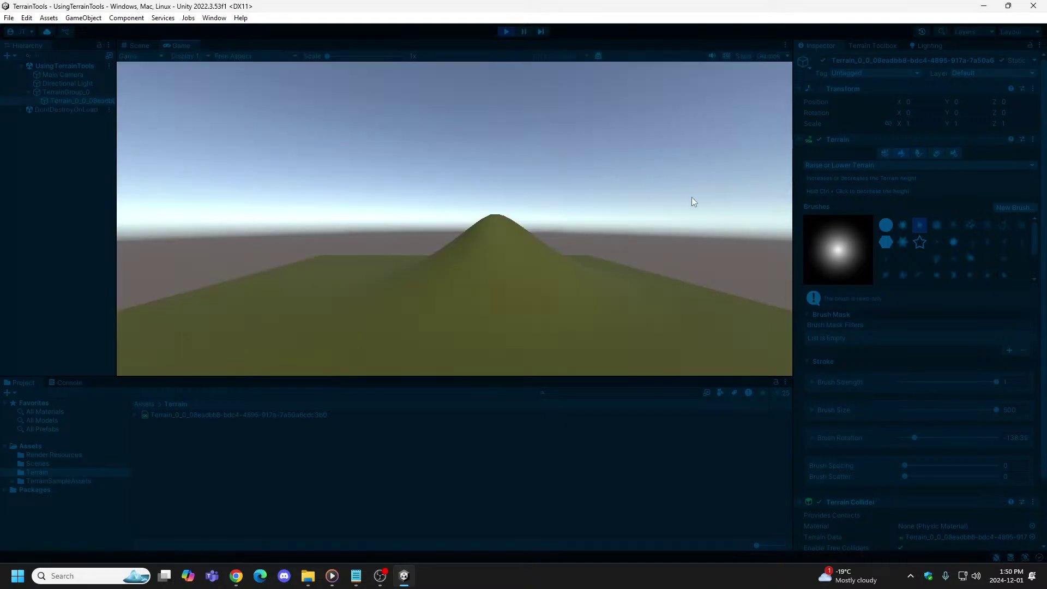
click(507, 31)
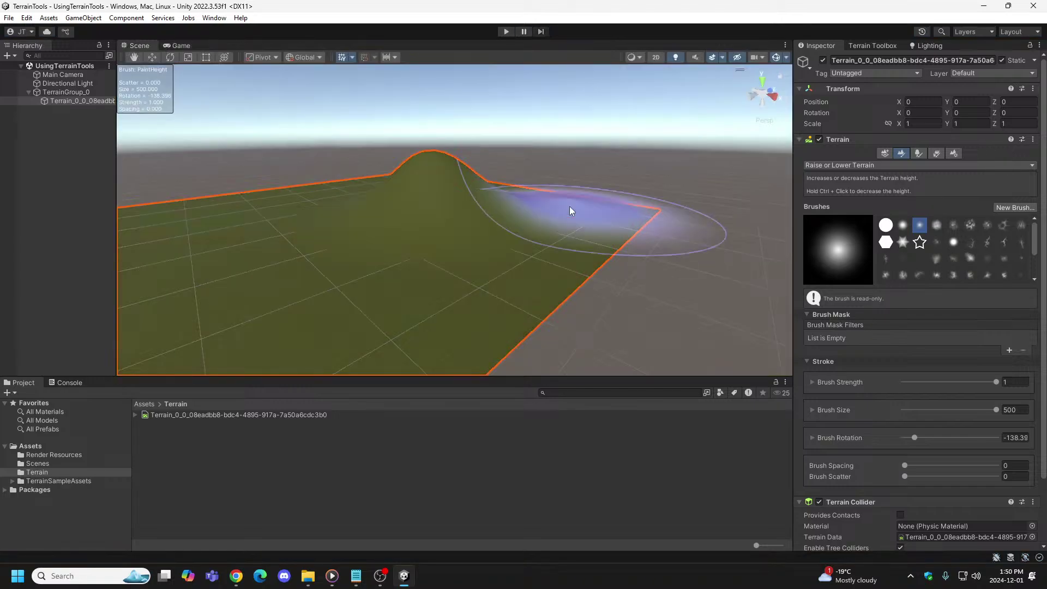
Step: Try the main camera at Y position 82, preview the hill from it in Play mode, and undo the move
click(65, 75)
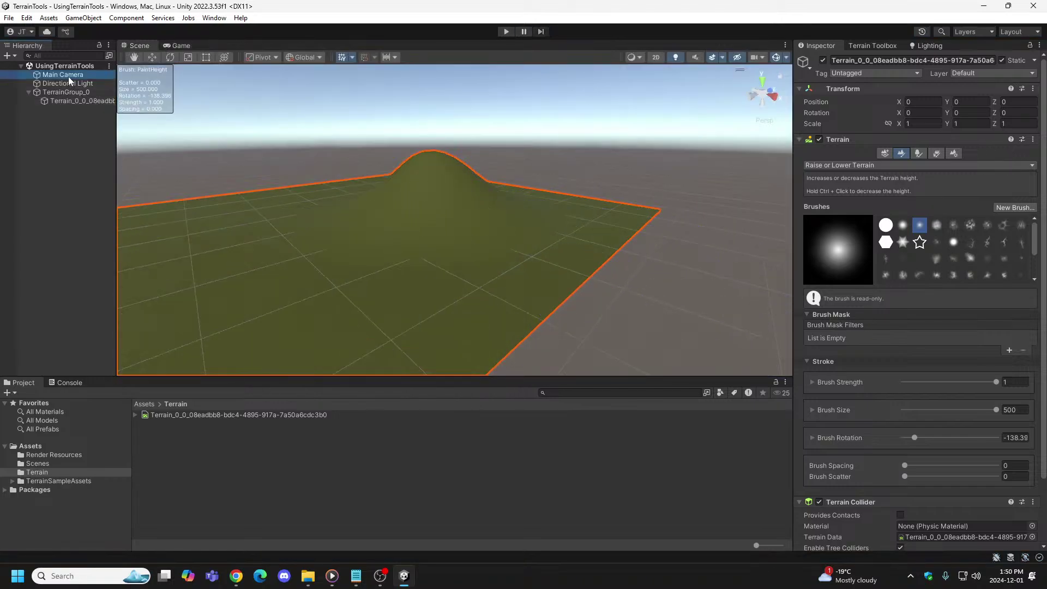
click(976, 102)
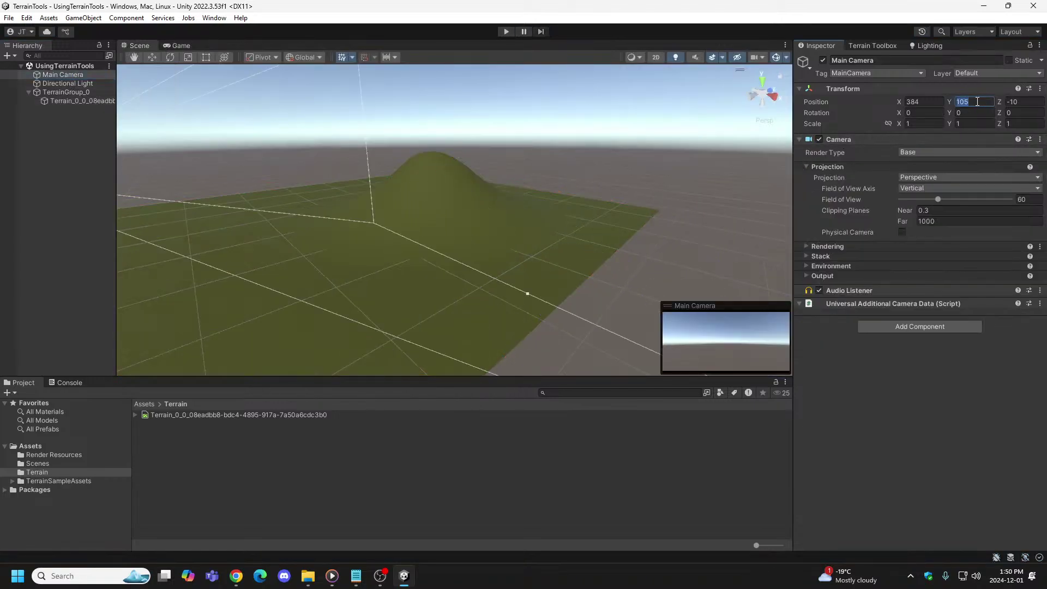
text(82)
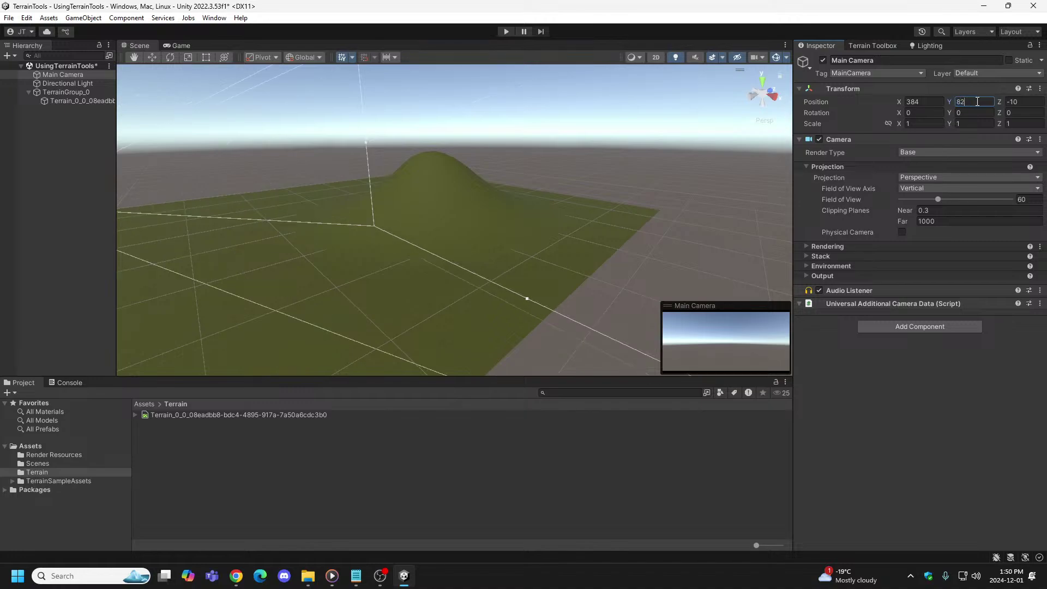
click(506, 32)
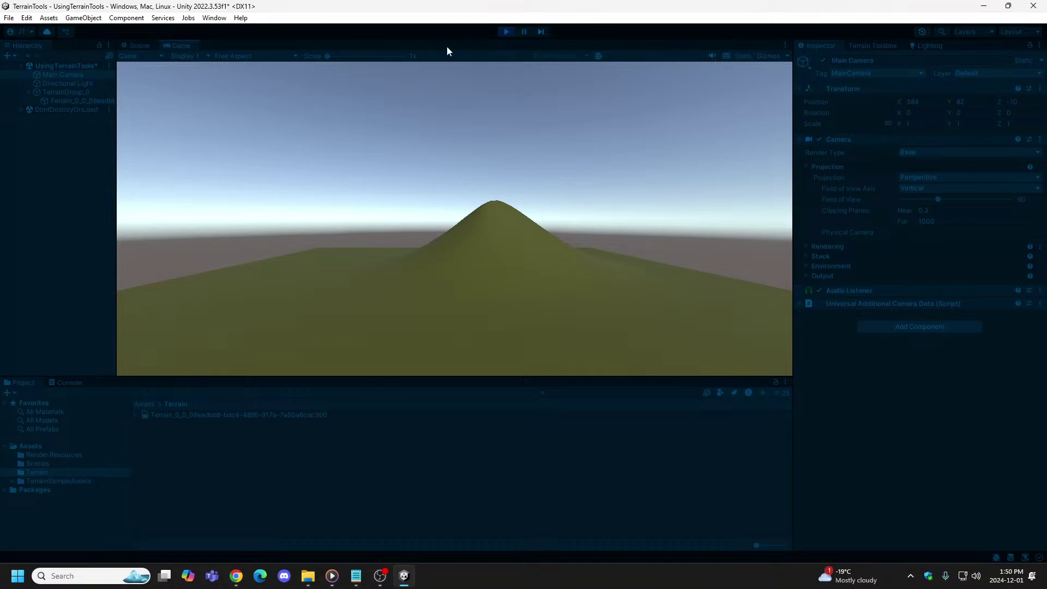
click(506, 31)
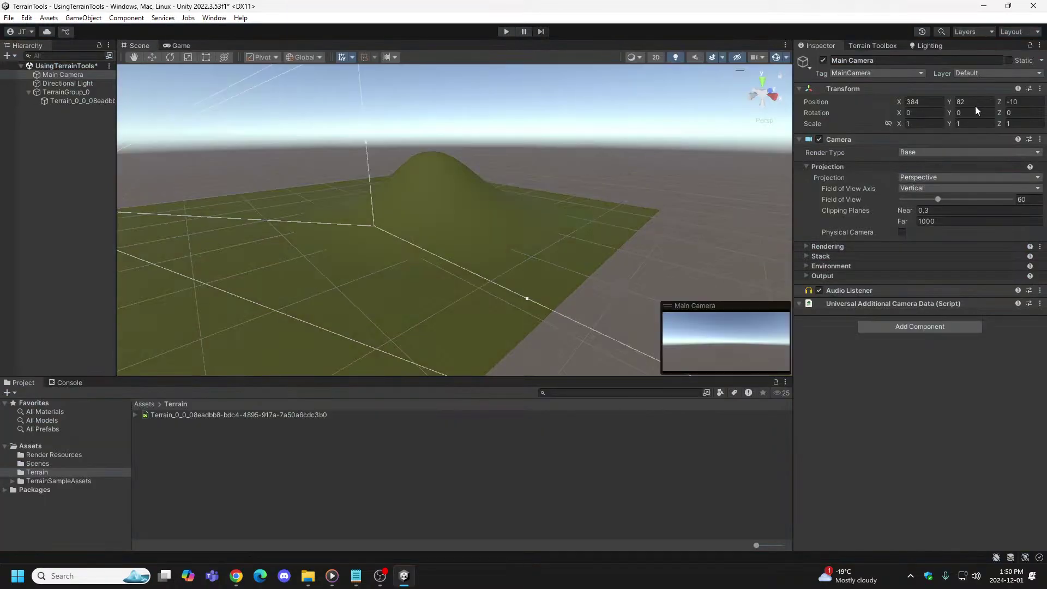
key(ctrl+z)
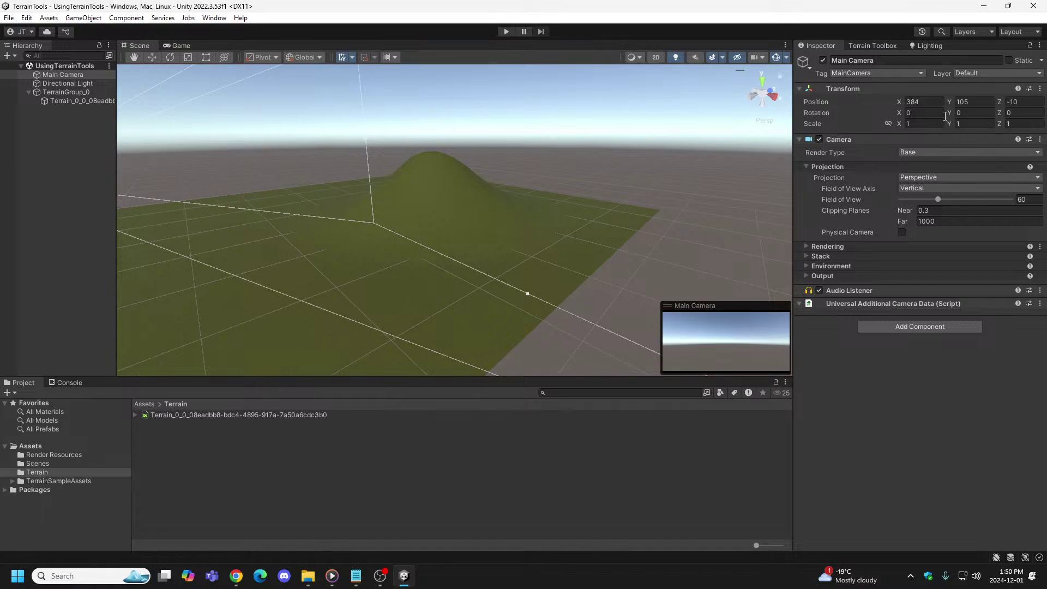
Step: Try tilting the main camera to an X rotation of 12 and preview the hill in Play mode
click(929, 113)
text(12)
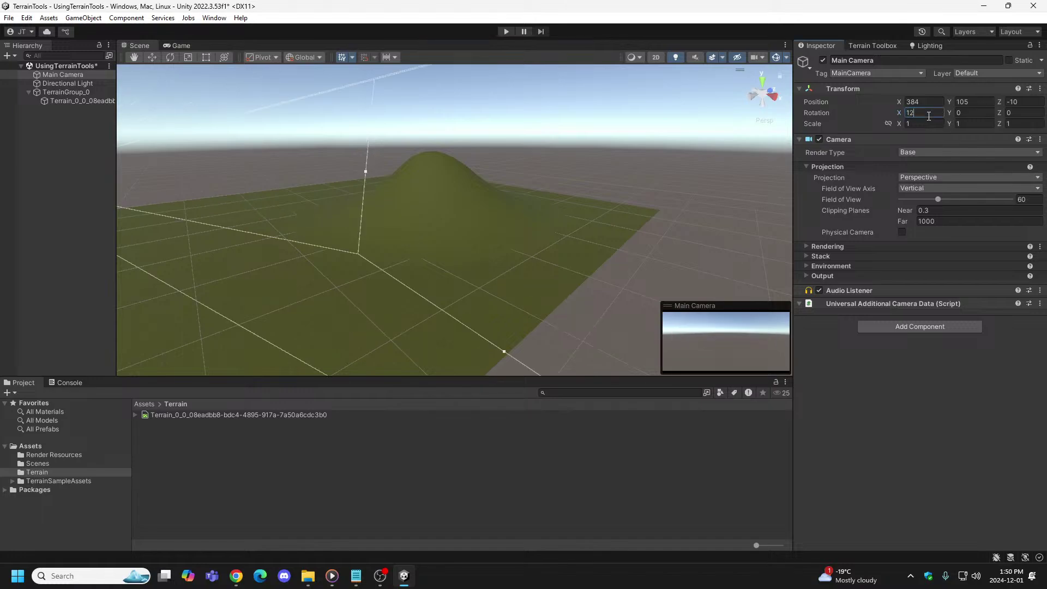
click(509, 33)
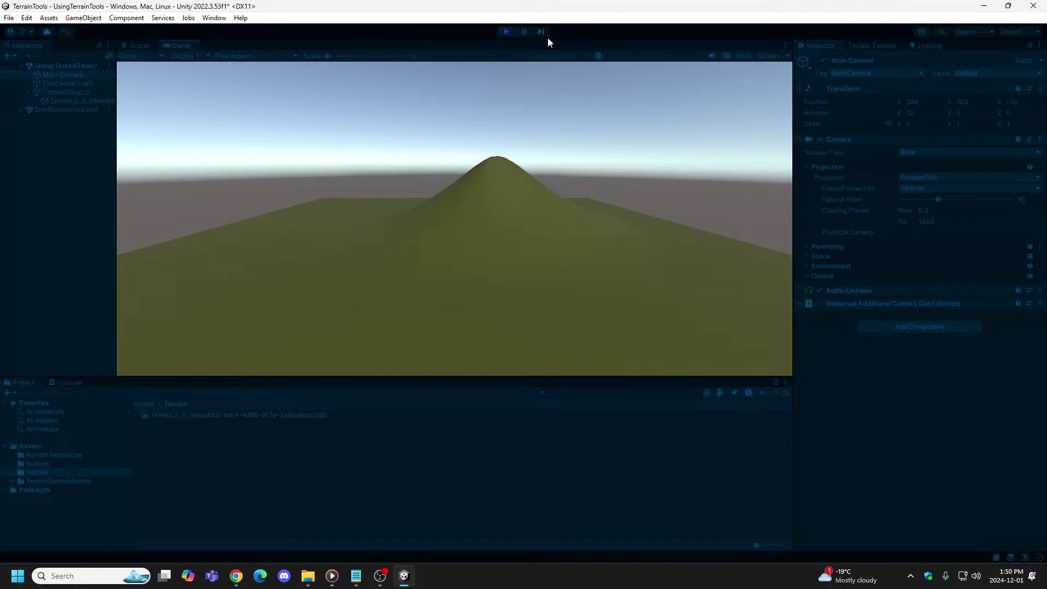
click(504, 31)
Step: Undo the camera tilt and the strokes of the peaked hill back to the flat grass terrain
right_drag(413, 178, 471, 258)
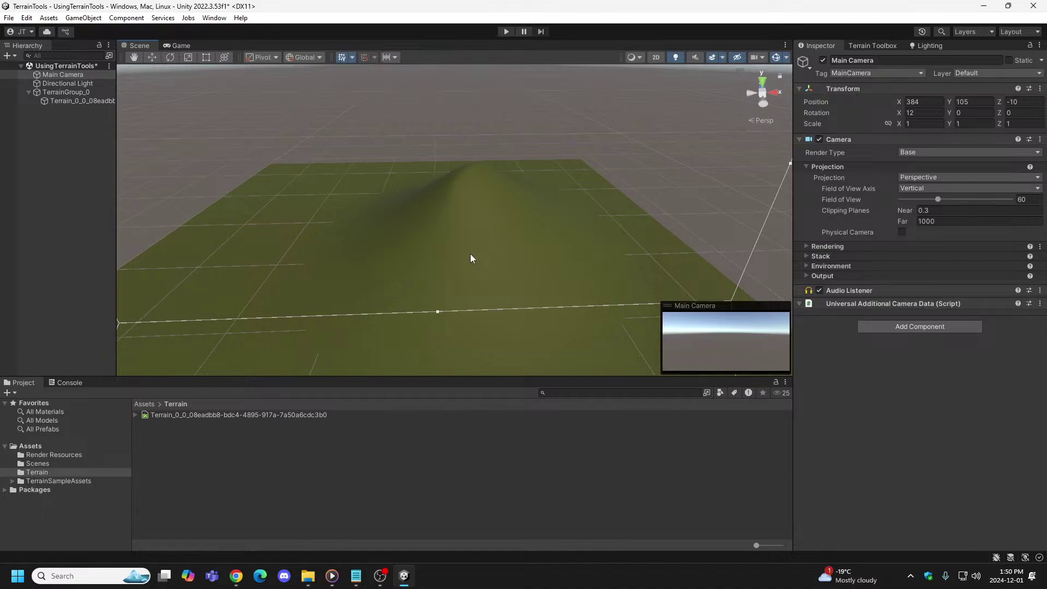
click(536, 123)
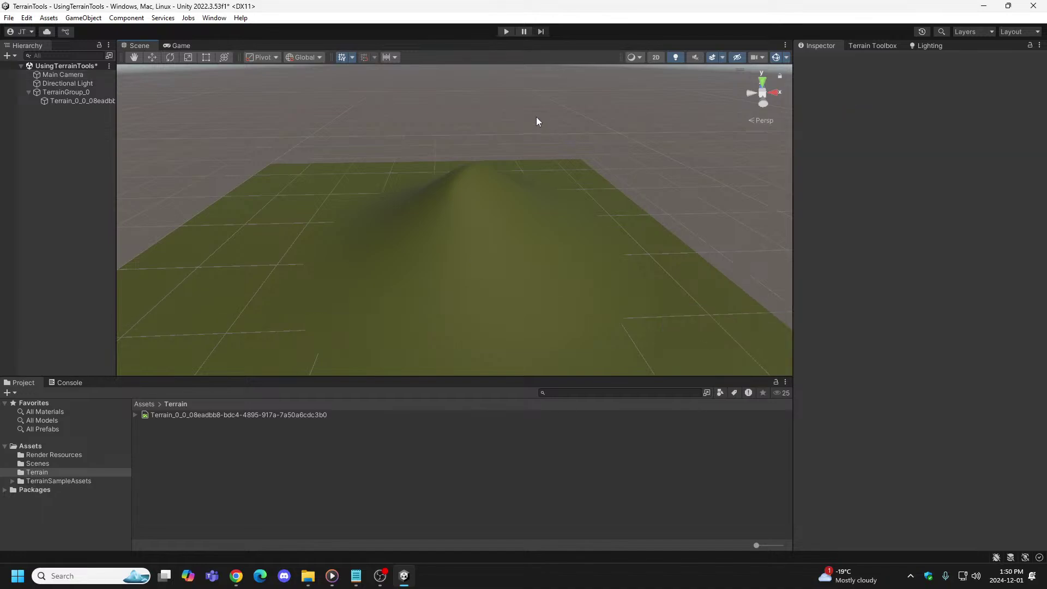
key(ctrl+z)
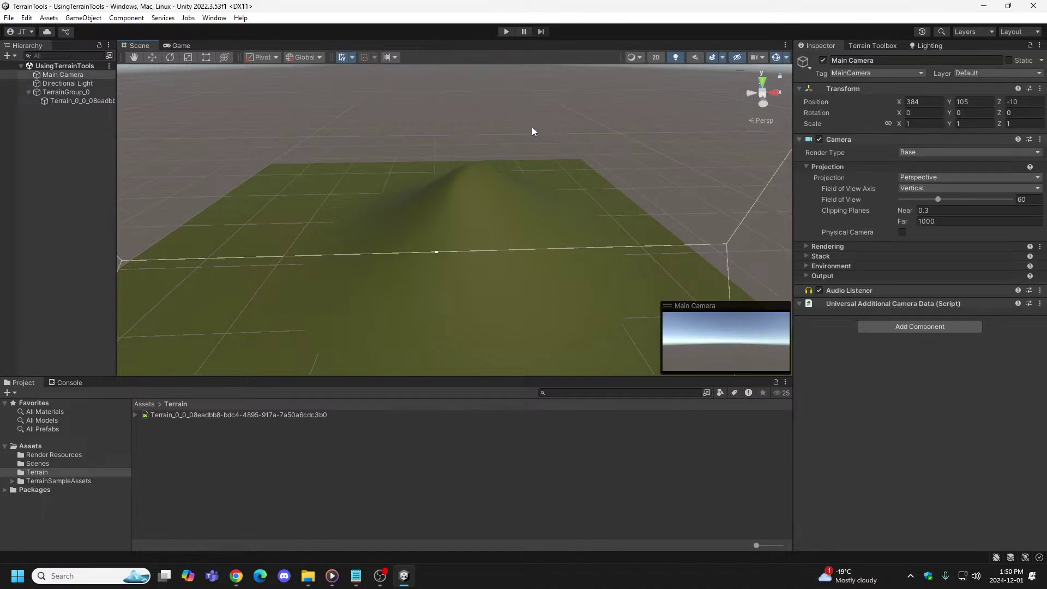
key(ctrl+z)
key(ctrl+z)
key(ctrl+z)
key(ctrl+z)
key(ctrl+z)
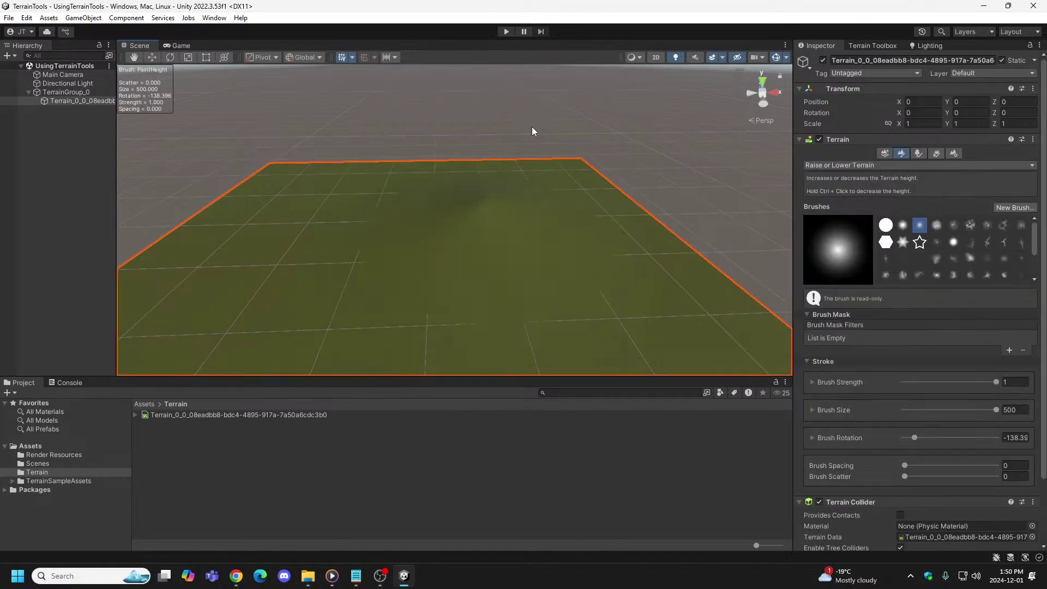
key(ctrl+z)
key(ctrl+z)
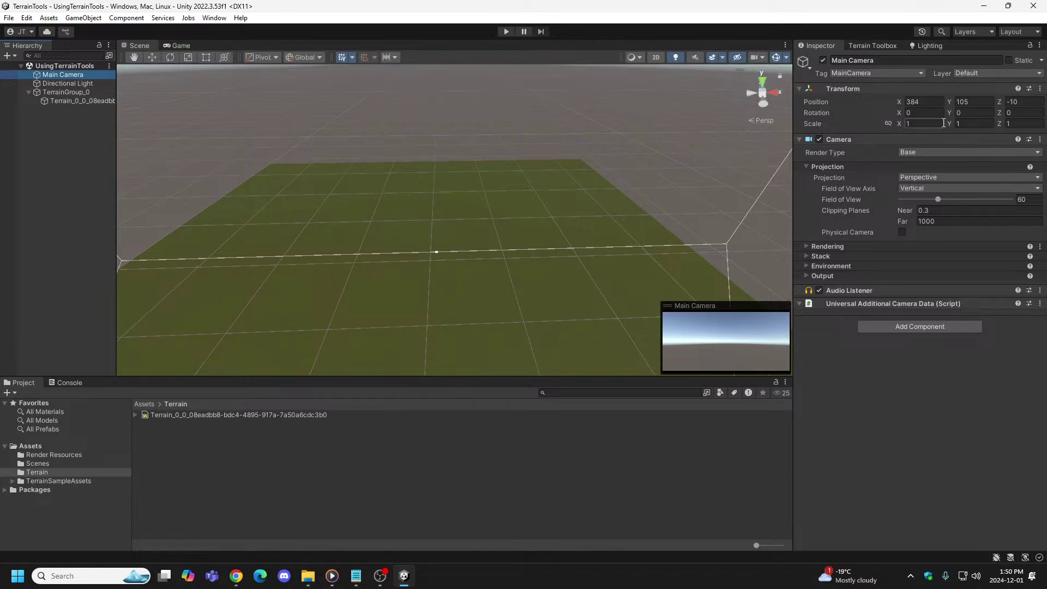
Step: Set the main camera's X rotation to 12 and preview the flat terrain in Play mode
click(925, 112)
text(12)
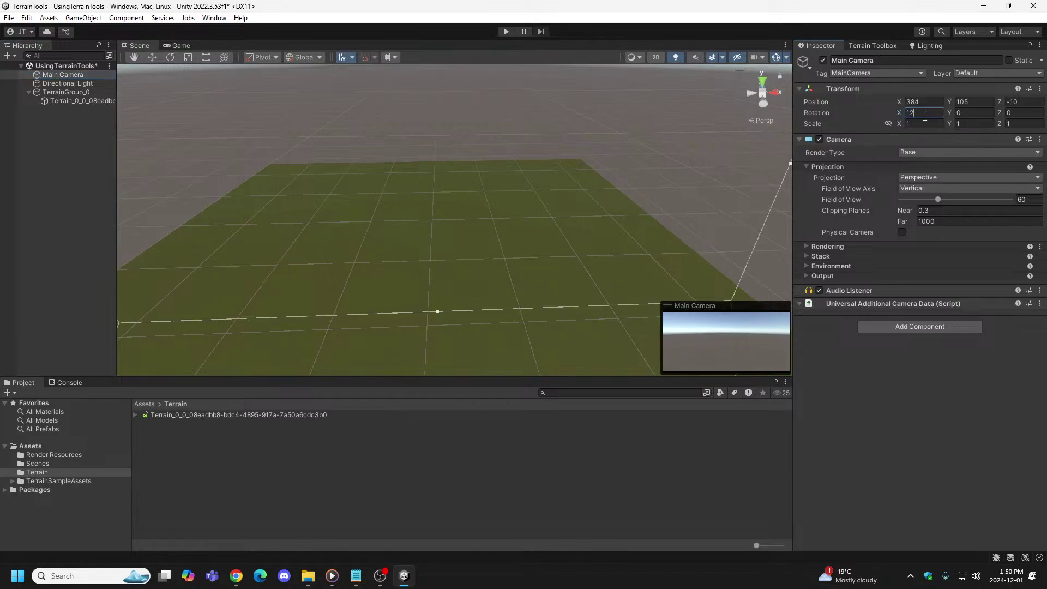
click(505, 32)
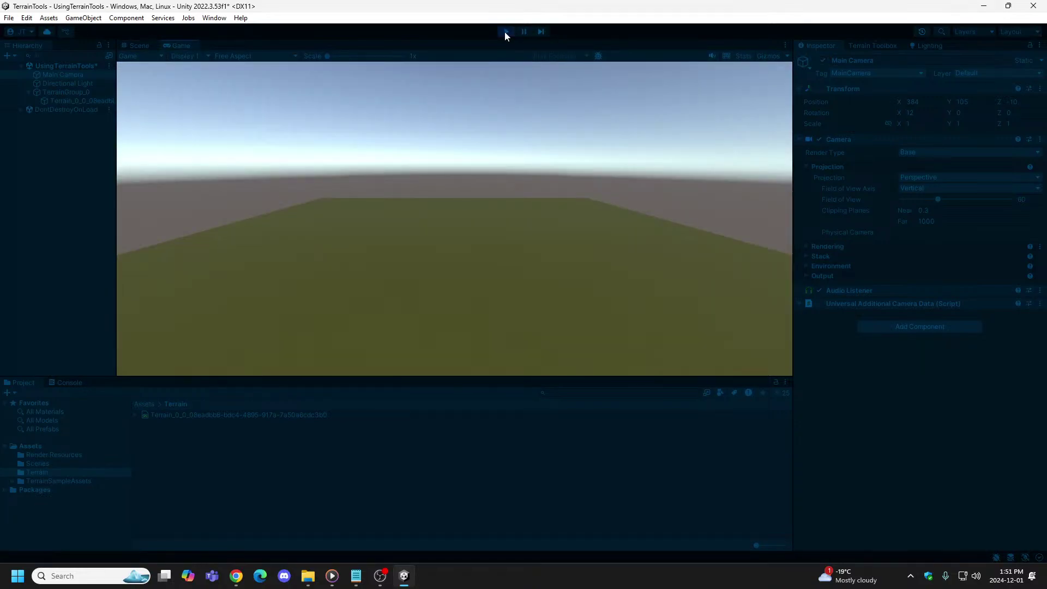
click(505, 31)
Step: Set the main camera's Y position to 82 and check the lower viewpoint in Play mode
click(983, 101)
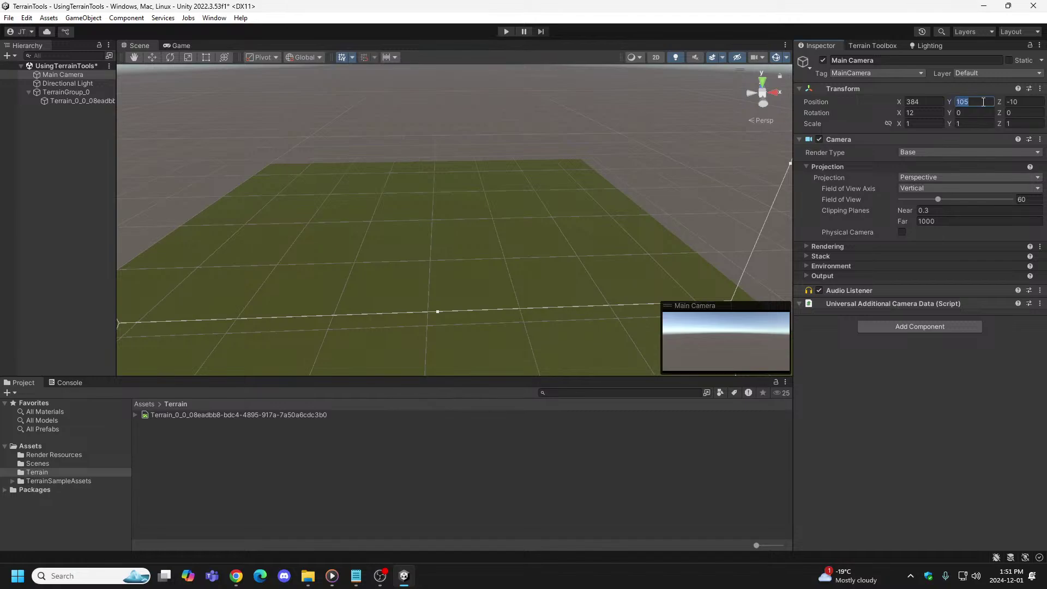
text(82)
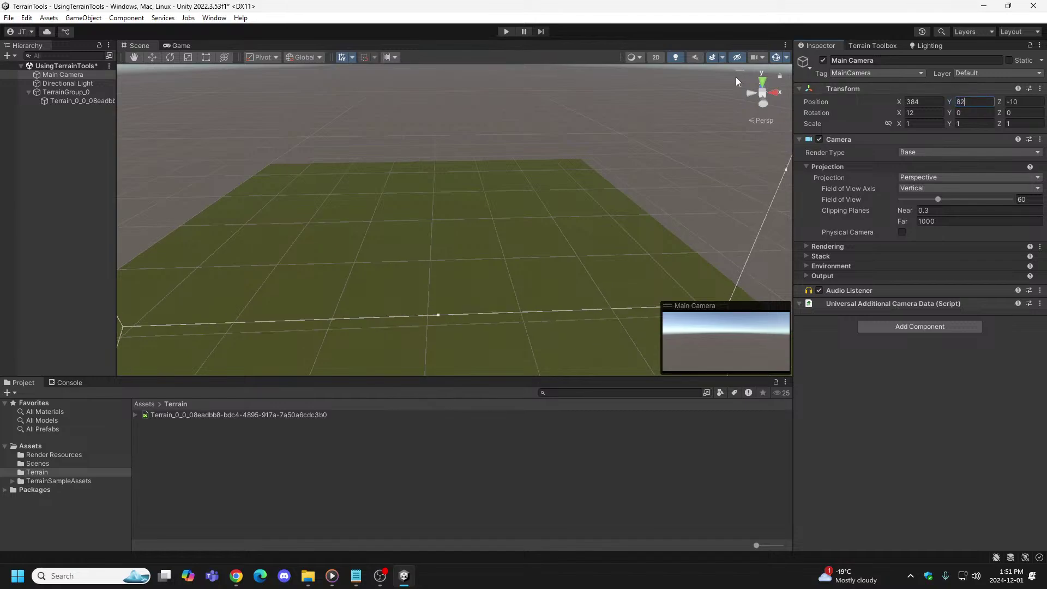
click(507, 32)
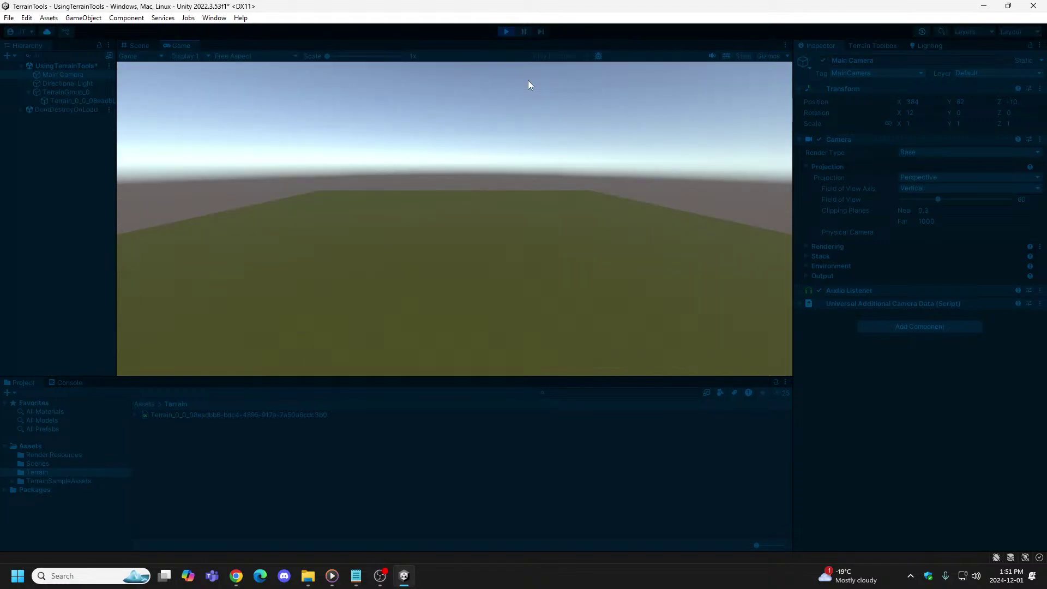
click(506, 31)
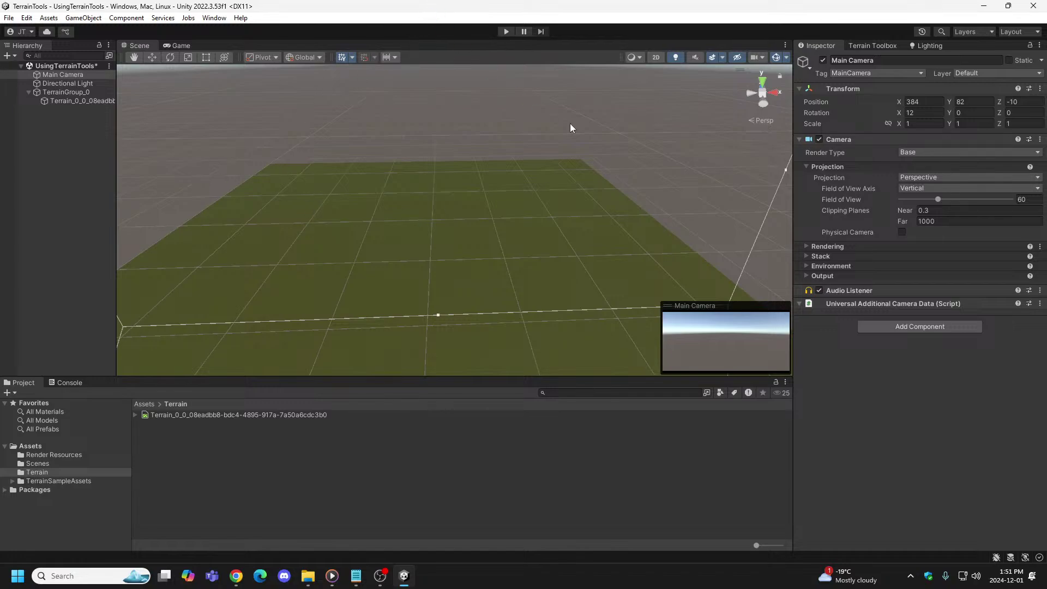
Step: Try raising a peaked hill mid-terrain with the narrower soft round brush at strength 1 and size 500, and preview it in Play mode
click(70, 100)
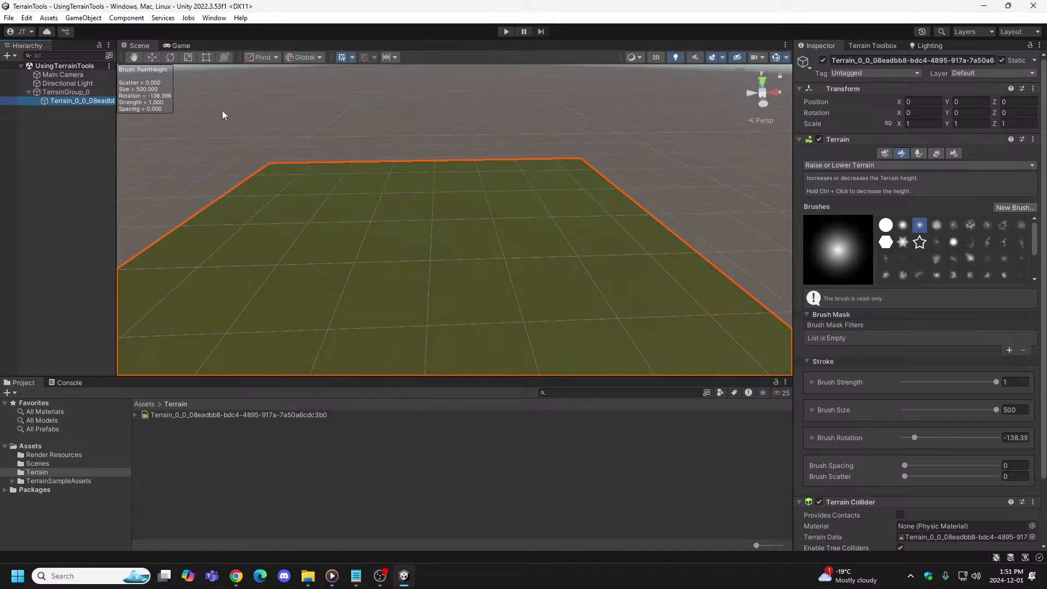
click(86, 93)
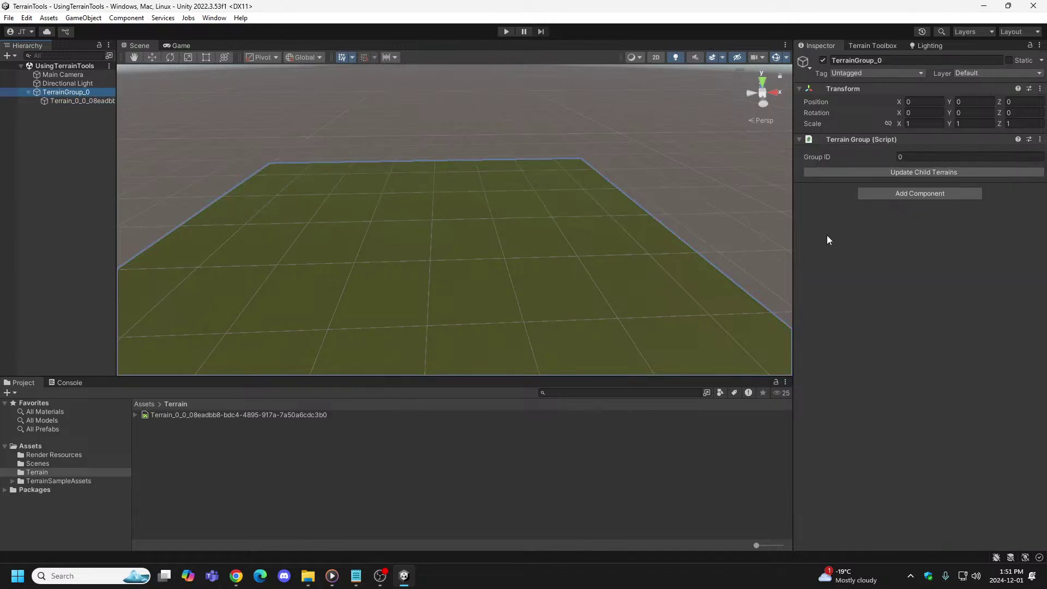
click(64, 99)
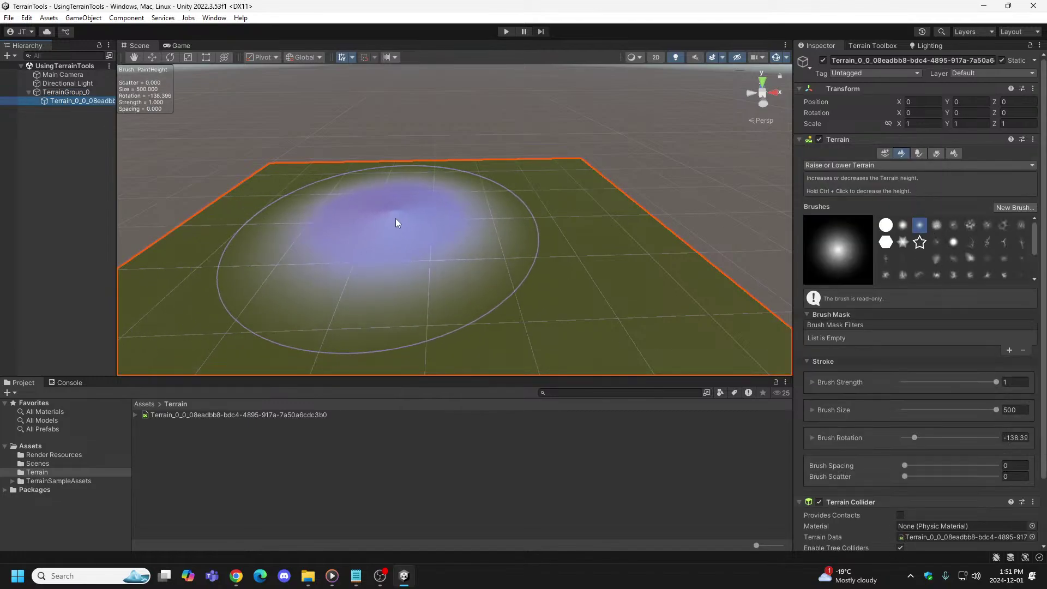
drag(432, 219, 432, 216)
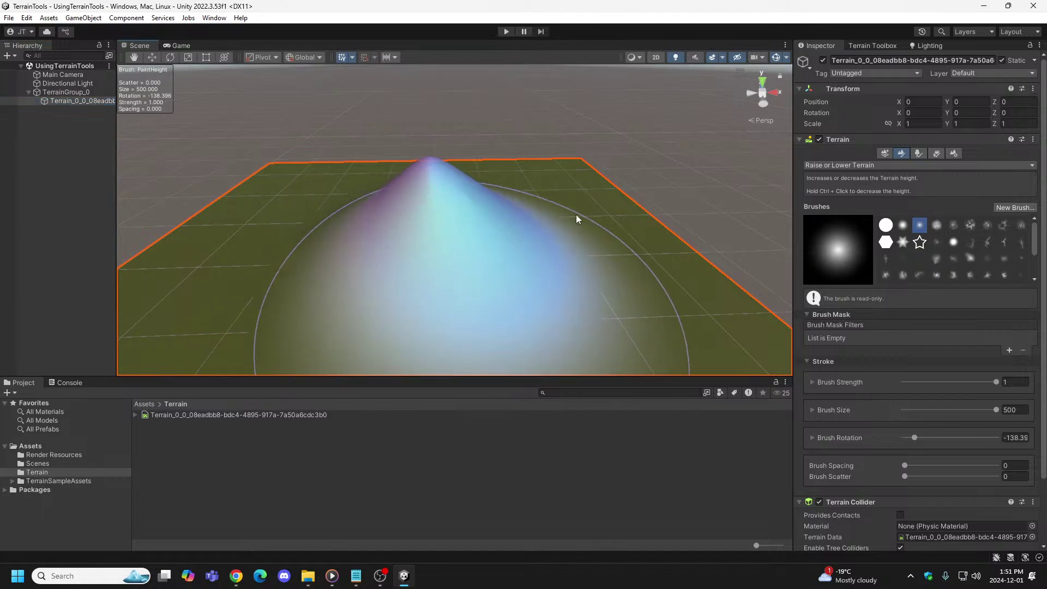
click(505, 32)
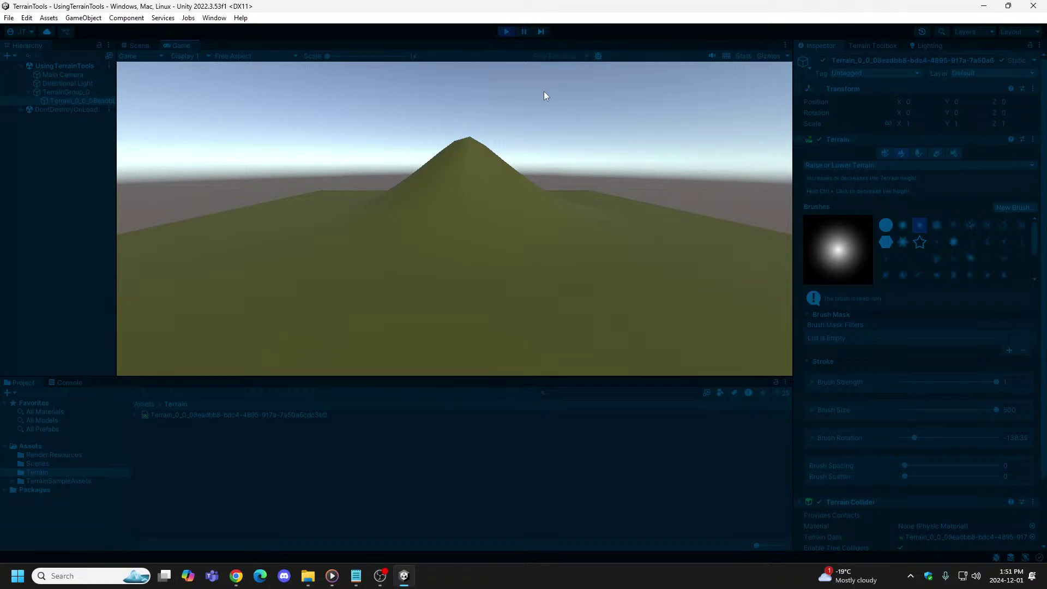
click(505, 31)
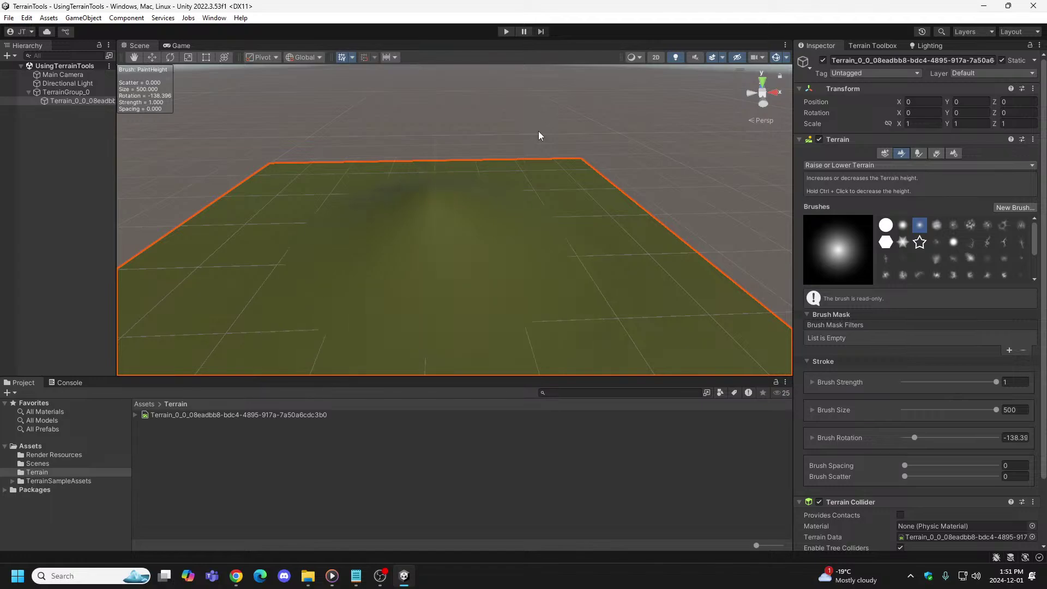
key(Left)
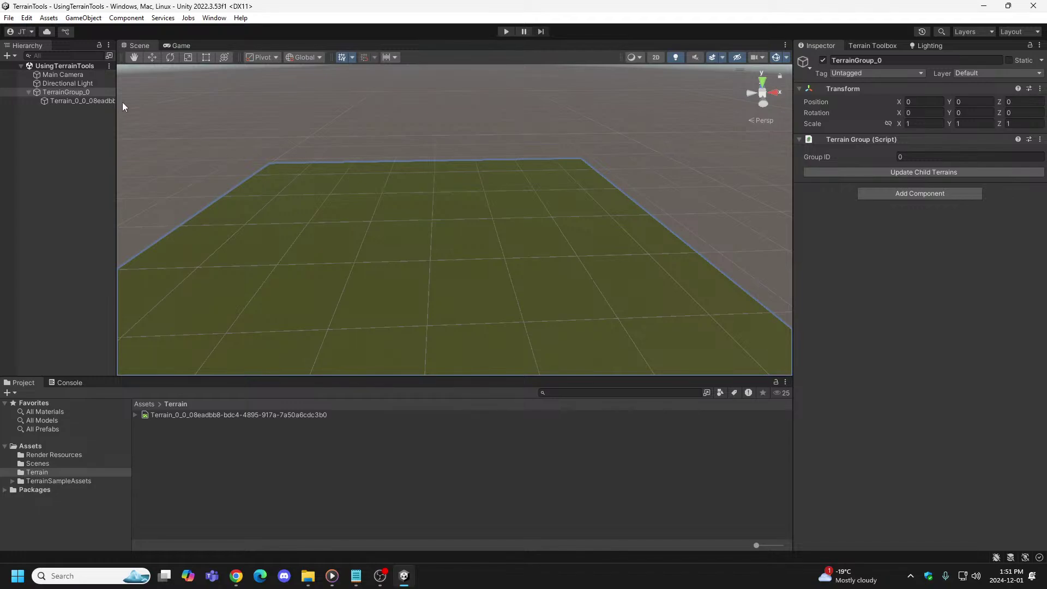
Step: Choose the cloud-like fourth brush for the terrain, try raising the ground with it, and preview the terrain in Play mode
click(68, 101)
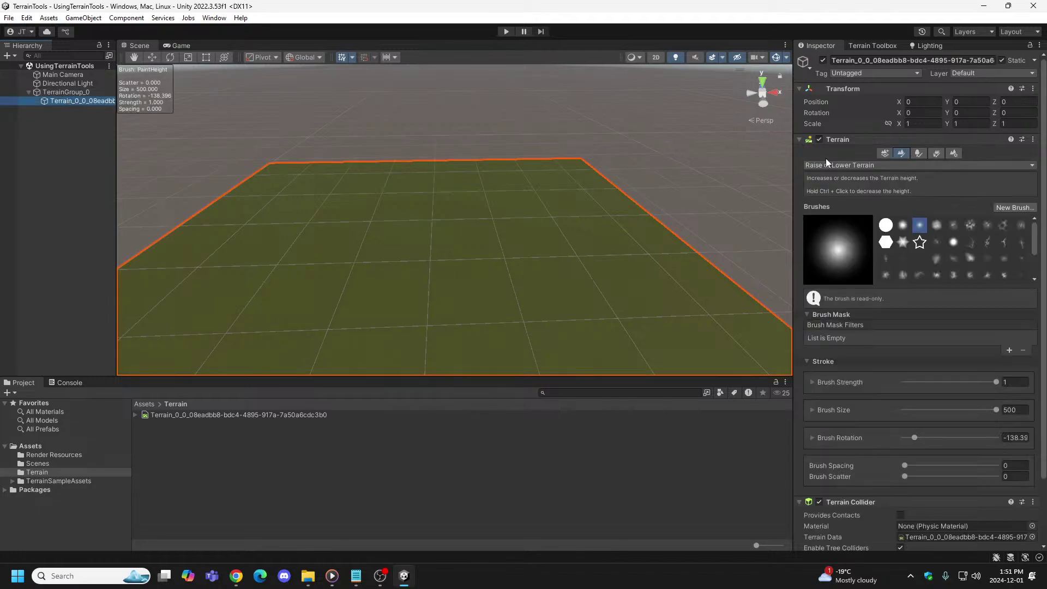
click(936, 225)
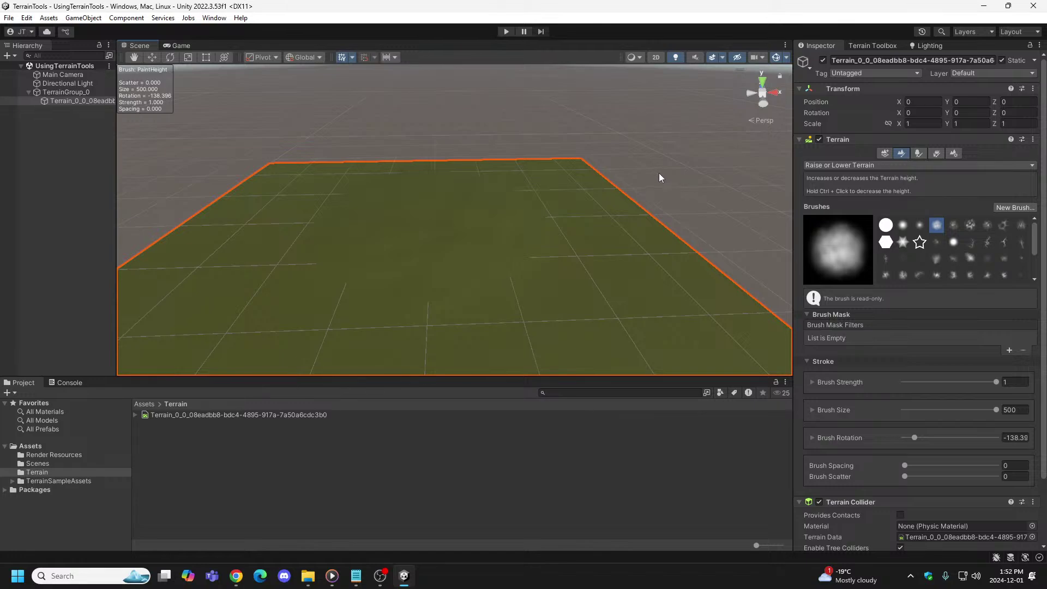
click(505, 31)
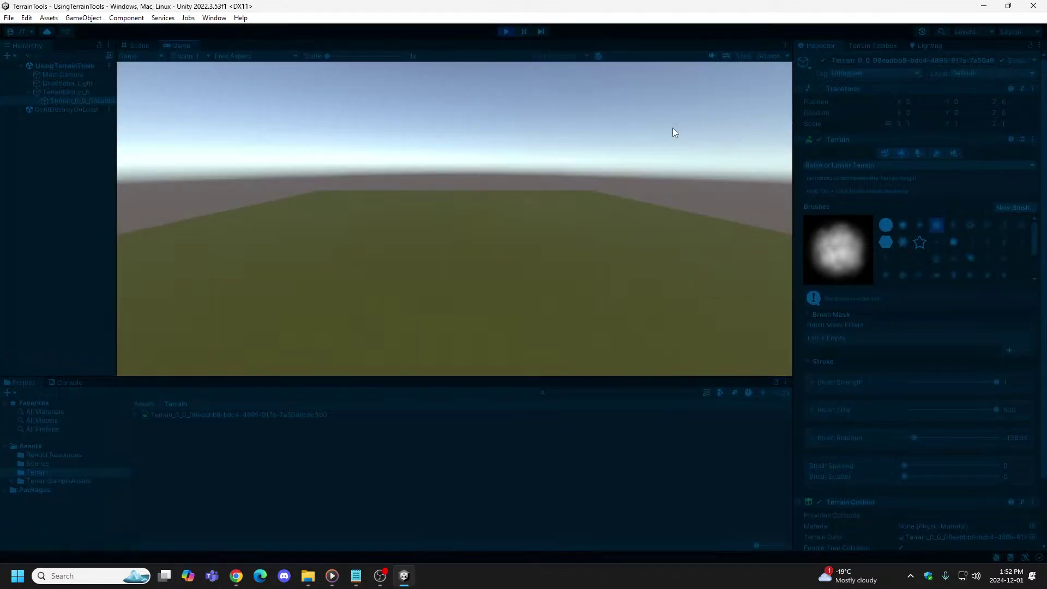
click(506, 33)
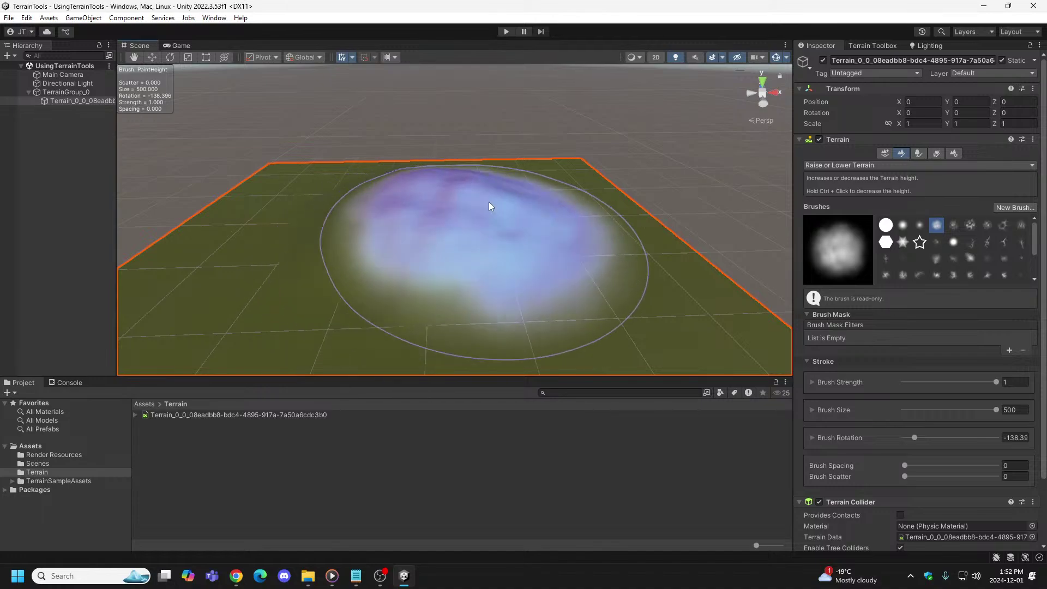
Step: Preview the low bumpy hill from the camera in Play mode and undo the hill
click(506, 31)
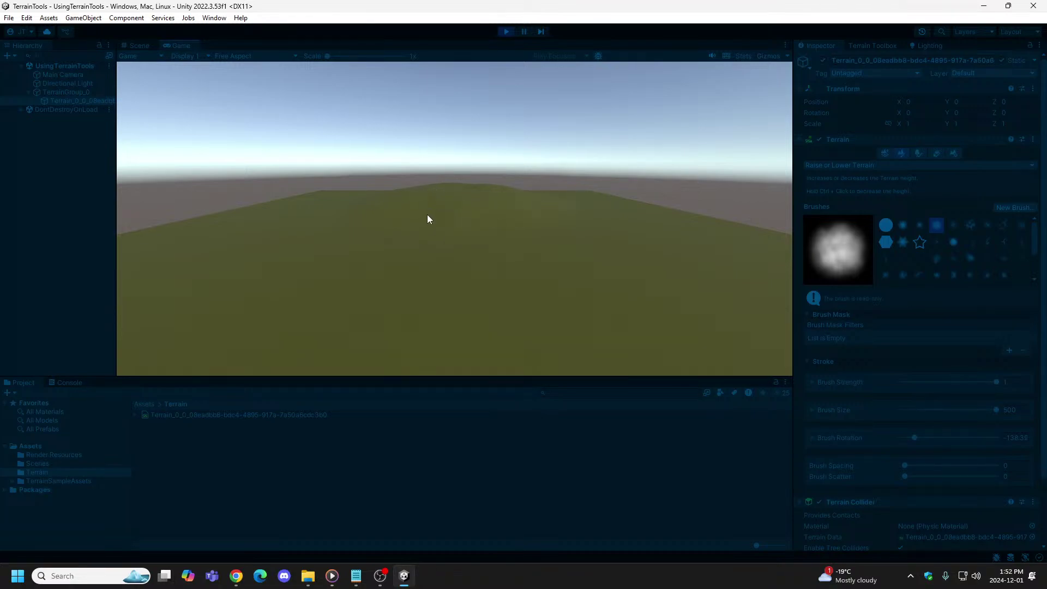
click(505, 33)
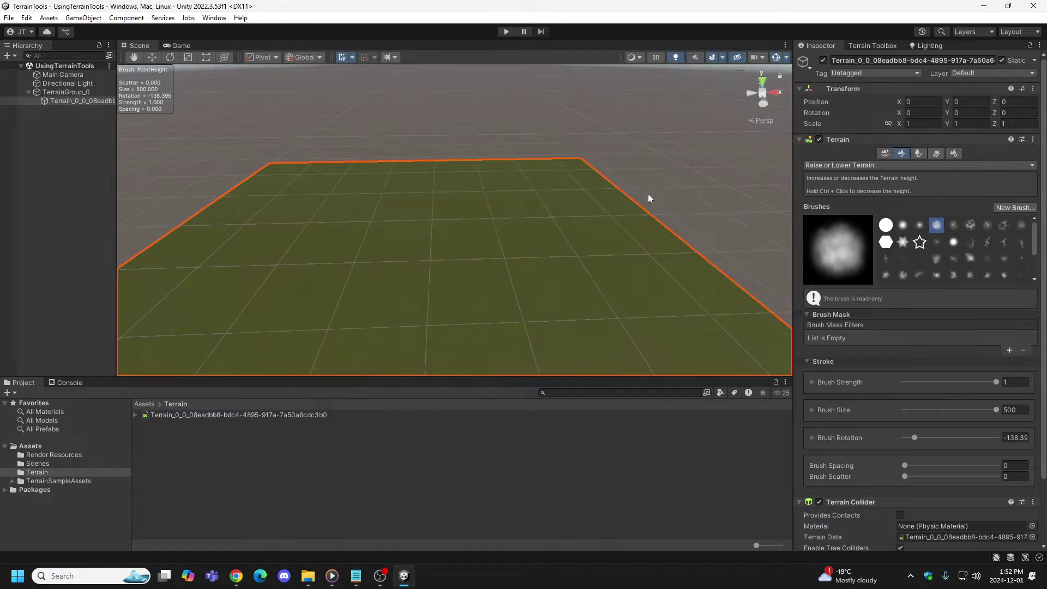
click(337, 160)
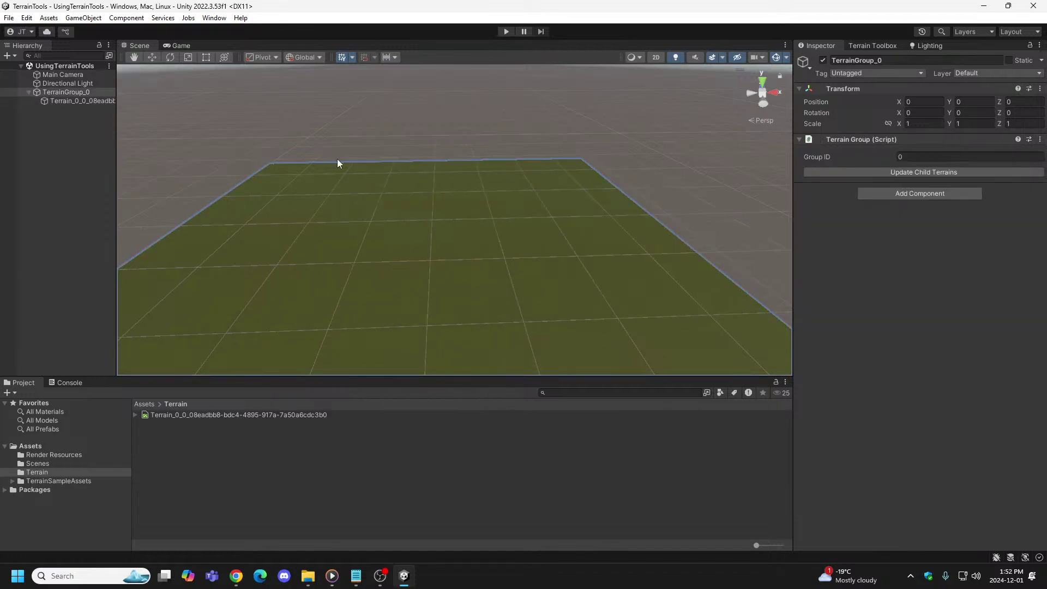
Step: Raise a broad bumpy hill across the terrain's middle with the cloud-like brush at strength 1 and size 500, and undo the last stroke
click(80, 101)
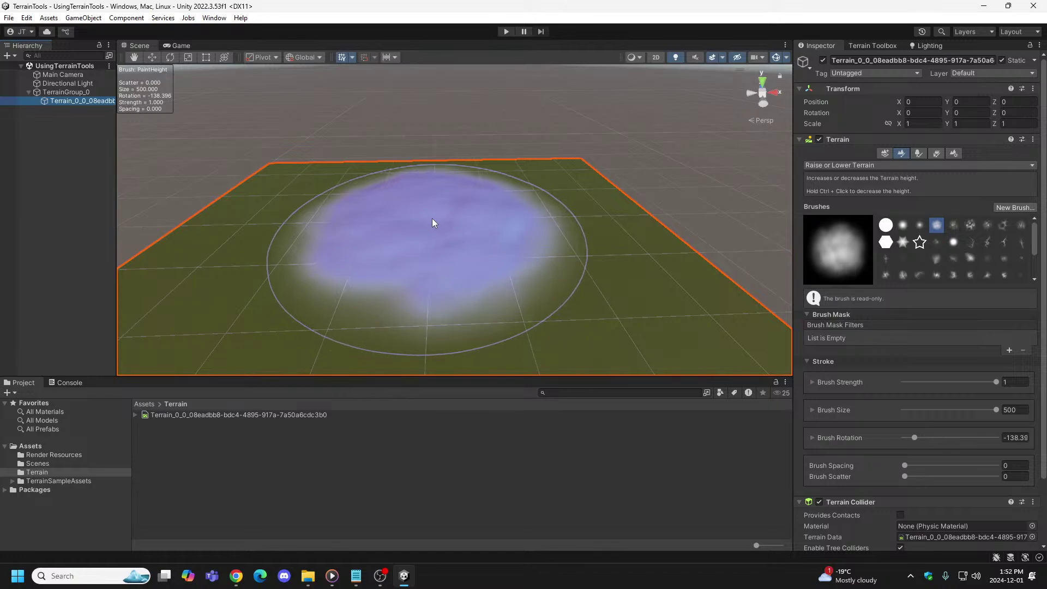
drag(430, 220, 501, 211)
key(ctrl+z)
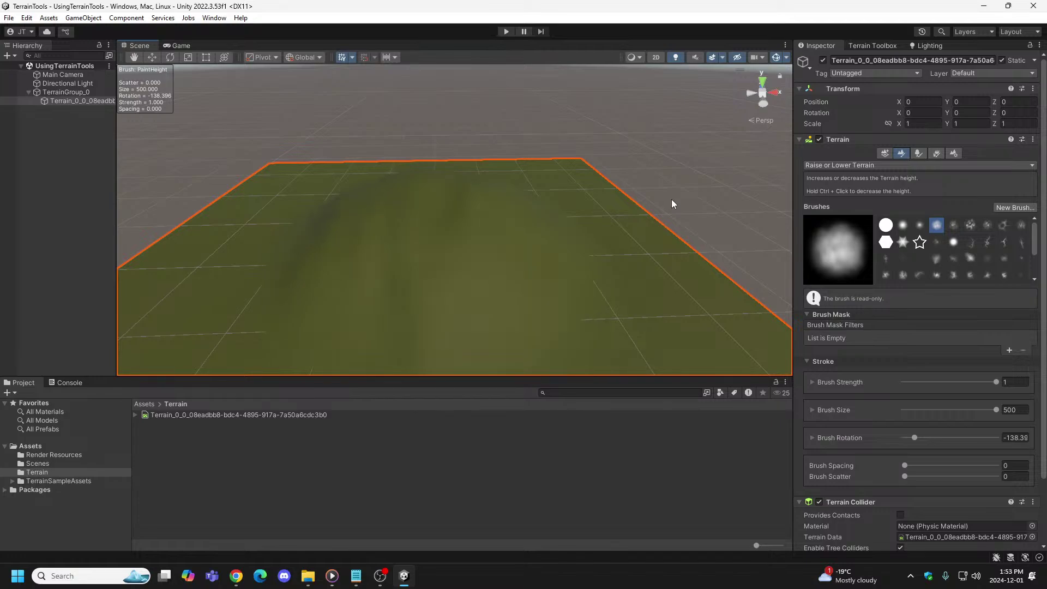
Step: Preview the broad bumpy hill from the camera in Play mode and return to editing the terrain
click(506, 31)
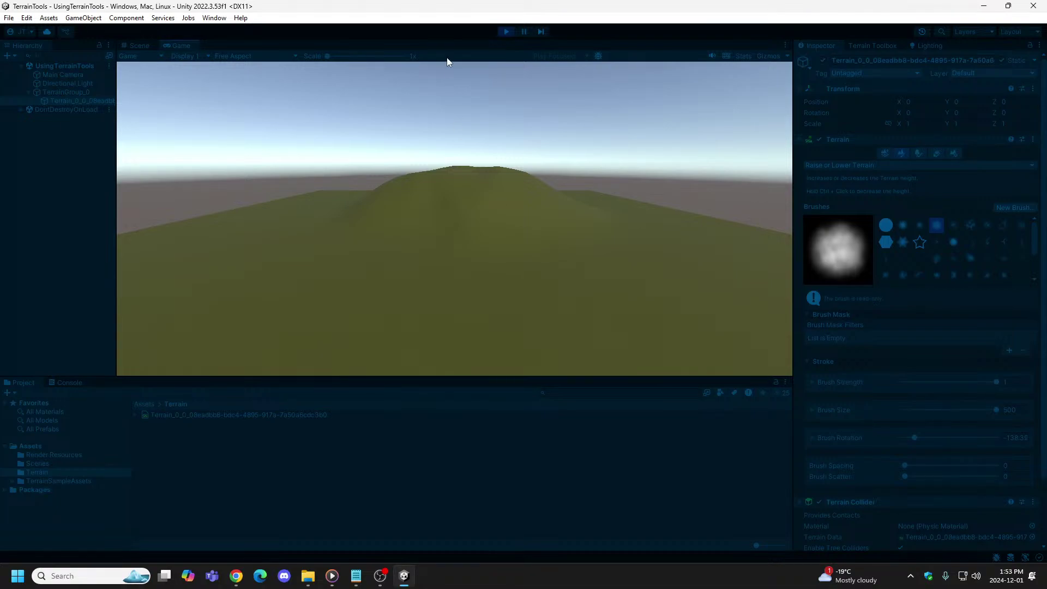
click(505, 31)
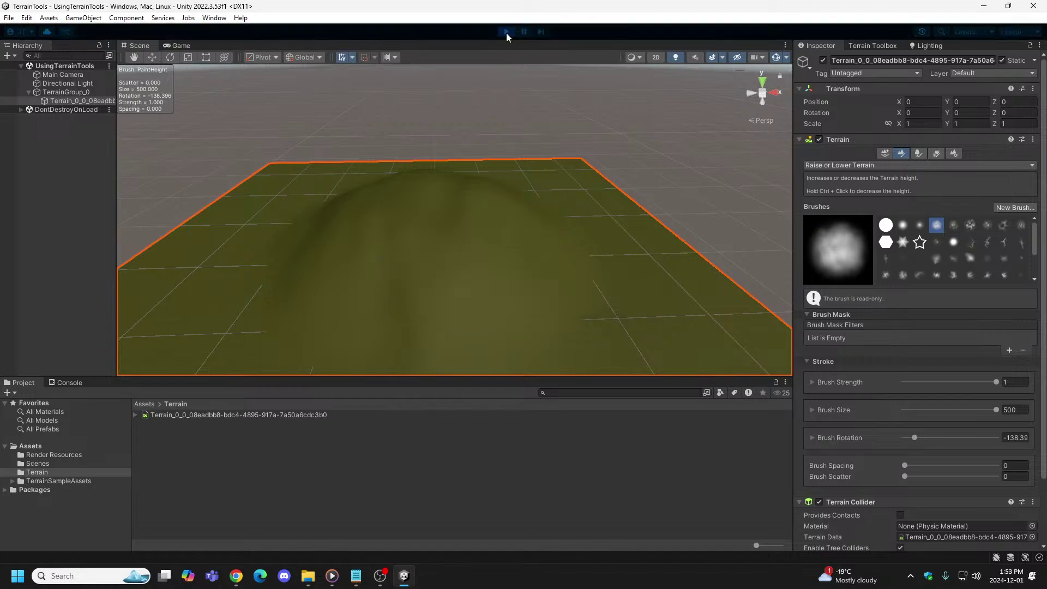
click(506, 32)
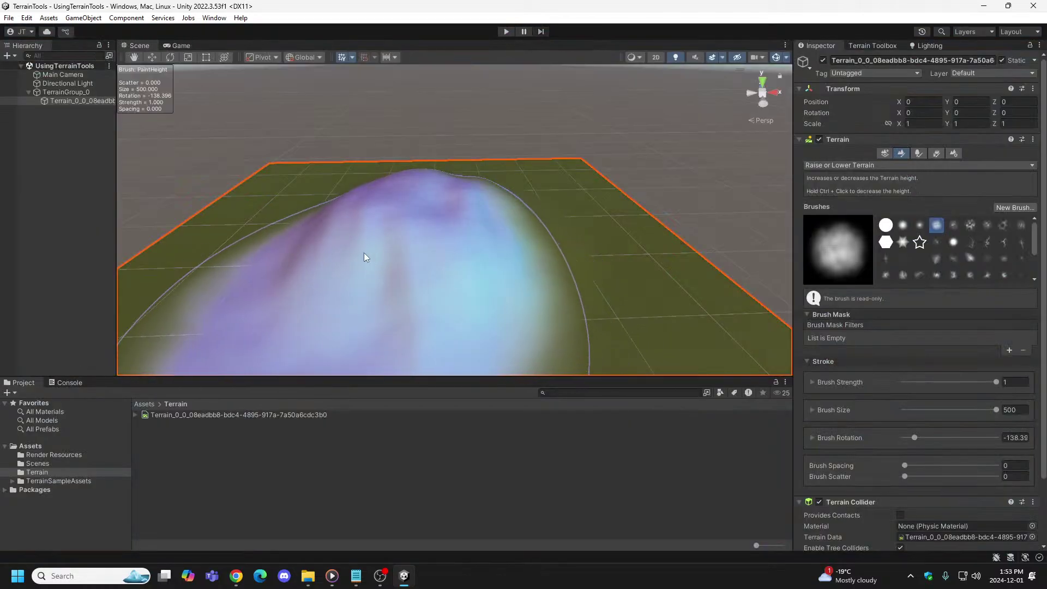
Step: Try raising a larger multi-peaked hill across the terrain with the cloud-like brush at strength 1 and size 500, and preview it in Play mode
mouse_move(362, 253)
ctrl+mouse_down()
mouse_move(509, 191)
mouse_move(596, 194)
mouse_move(599, 181)
ctrl+mouse_up()
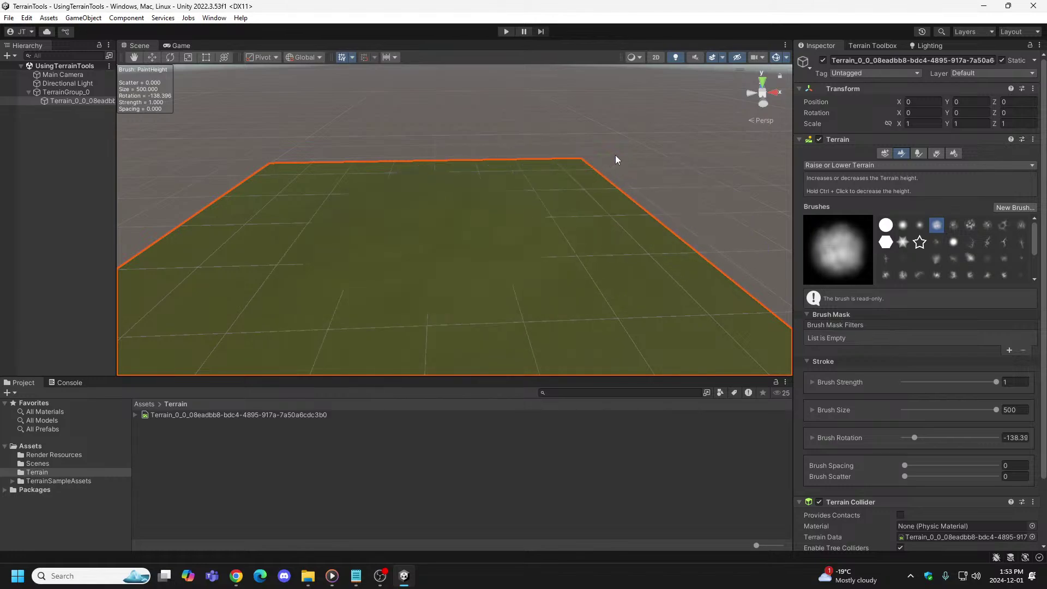
mouse_move(332, 211)
mouse_down()
mouse_move(532, 220)
mouse_move(632, 152)
mouse_up()
click(506, 31)
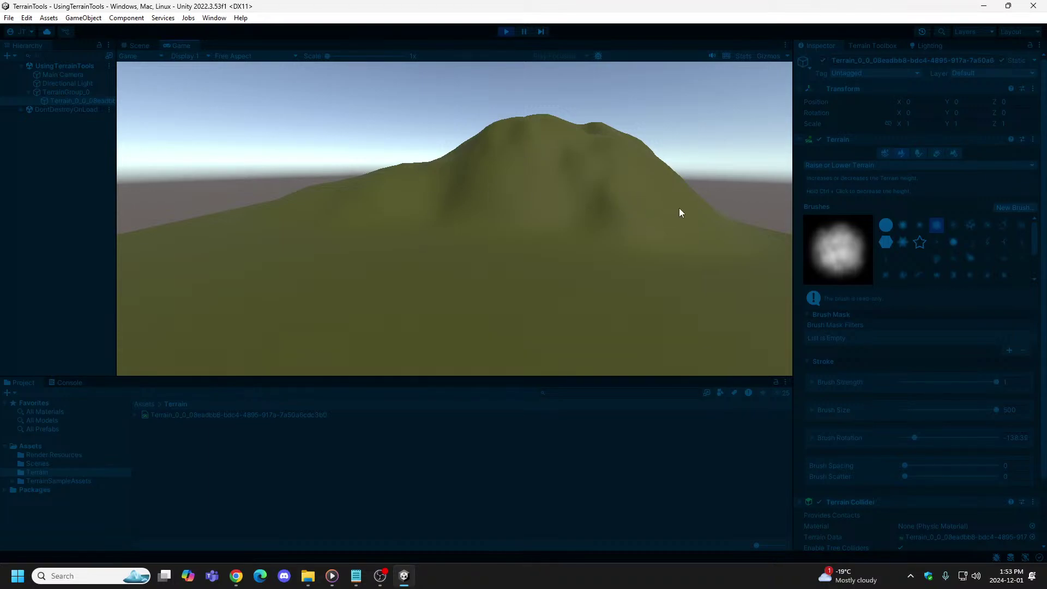
click(506, 31)
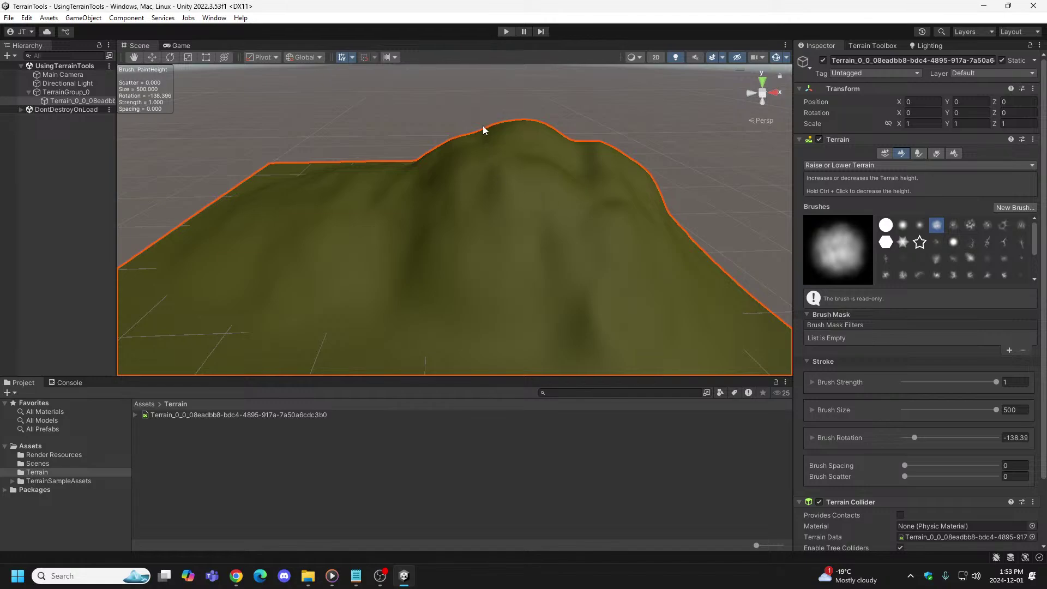
Step: Preview a lower version of the bumpy hill in Play mode and undo the sculpting back to flat ground
key(ctrl+p)
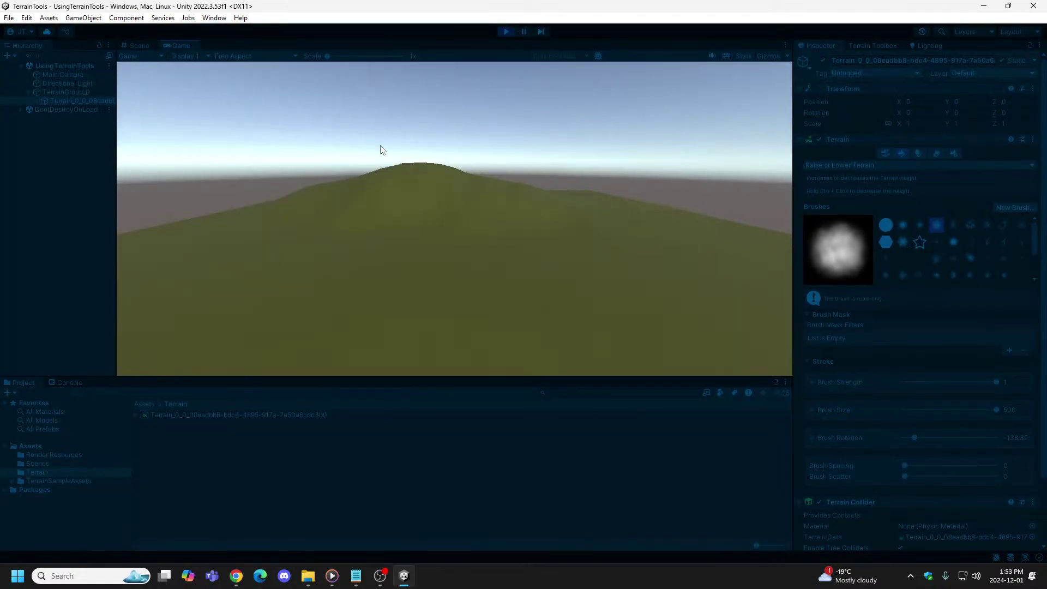
click(506, 32)
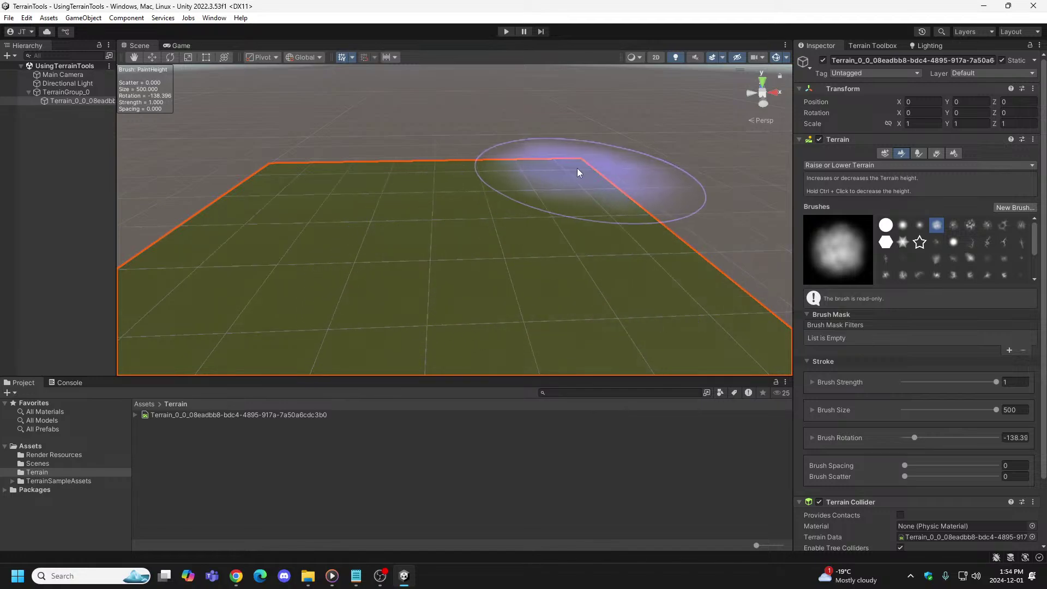
click(509, 179)
click(89, 101)
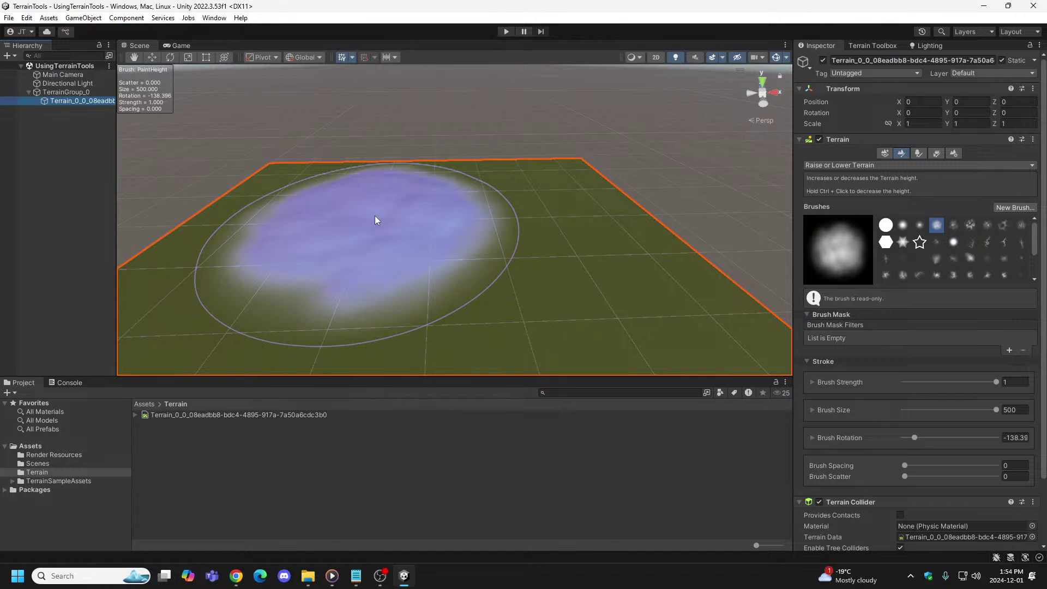
click(419, 226)
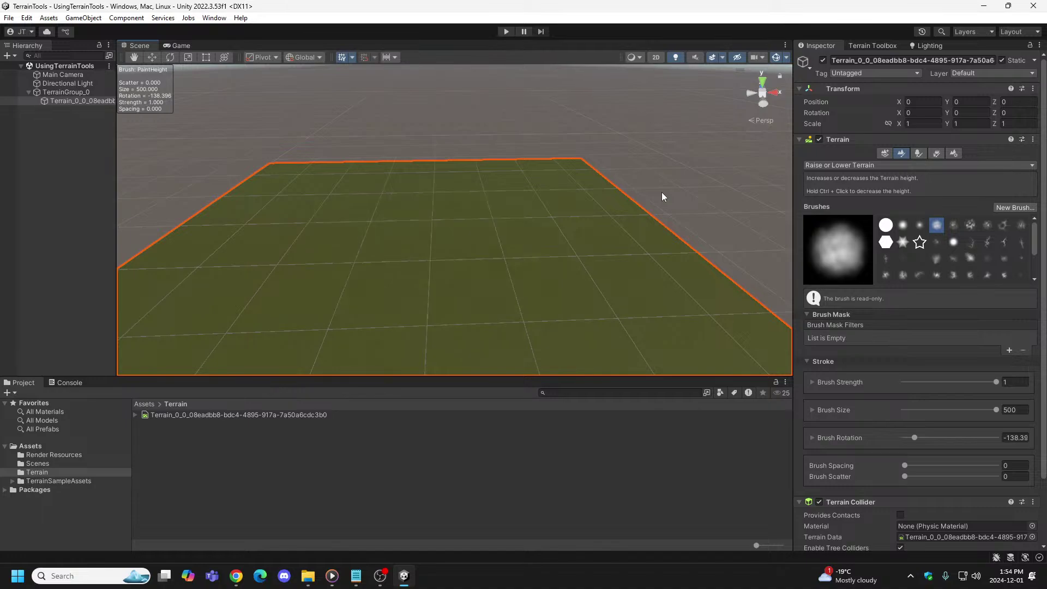
Step: Choose the rougher cloud-like fifth brush, try raising a low rugged mound mid-terrain, and preview it in Play mode
click(953, 224)
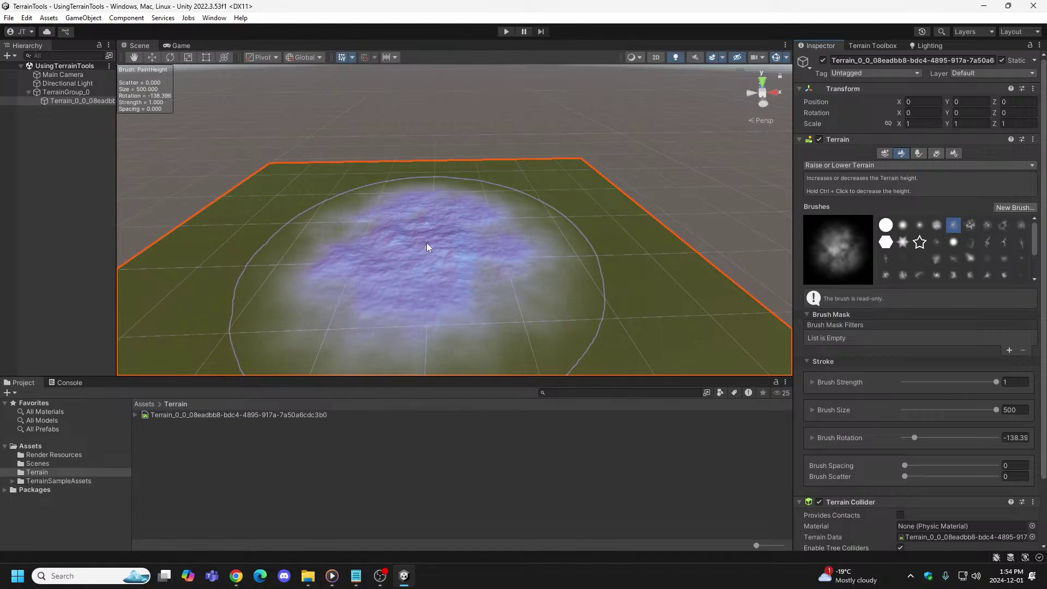
drag(425, 243, 430, 217)
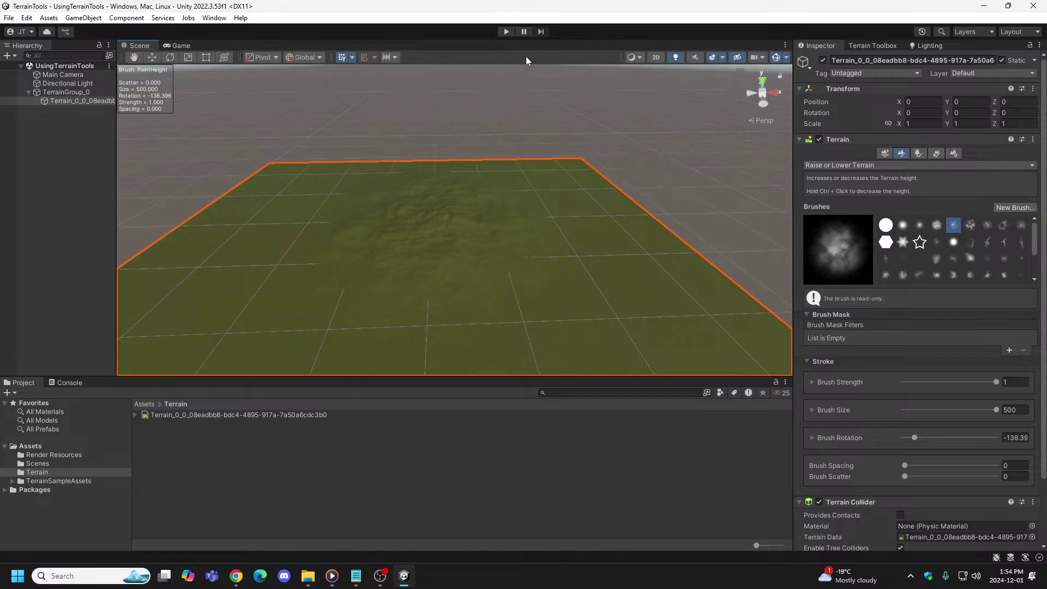
click(505, 31)
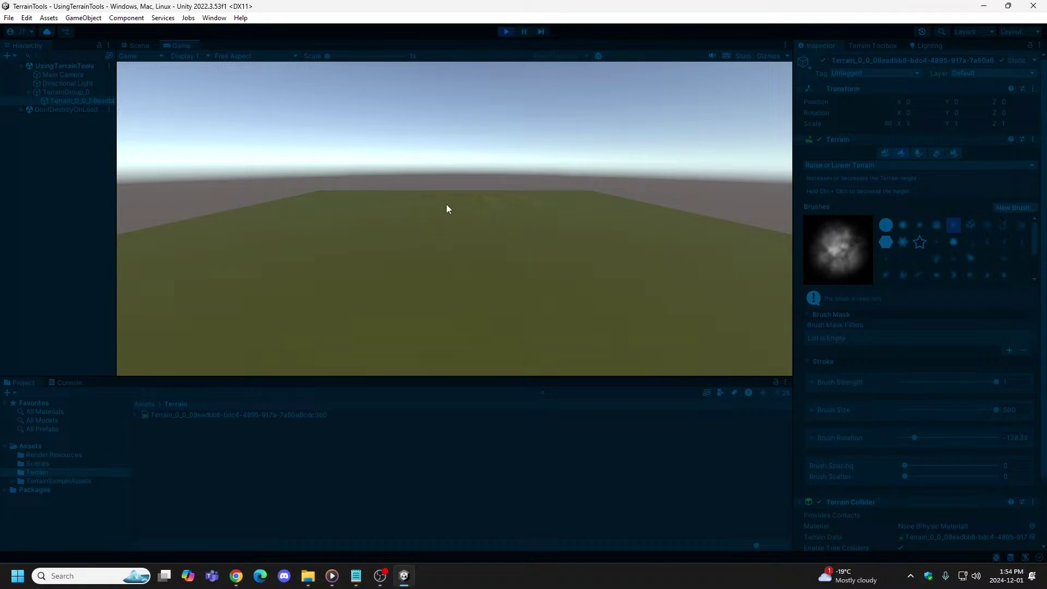
click(502, 31)
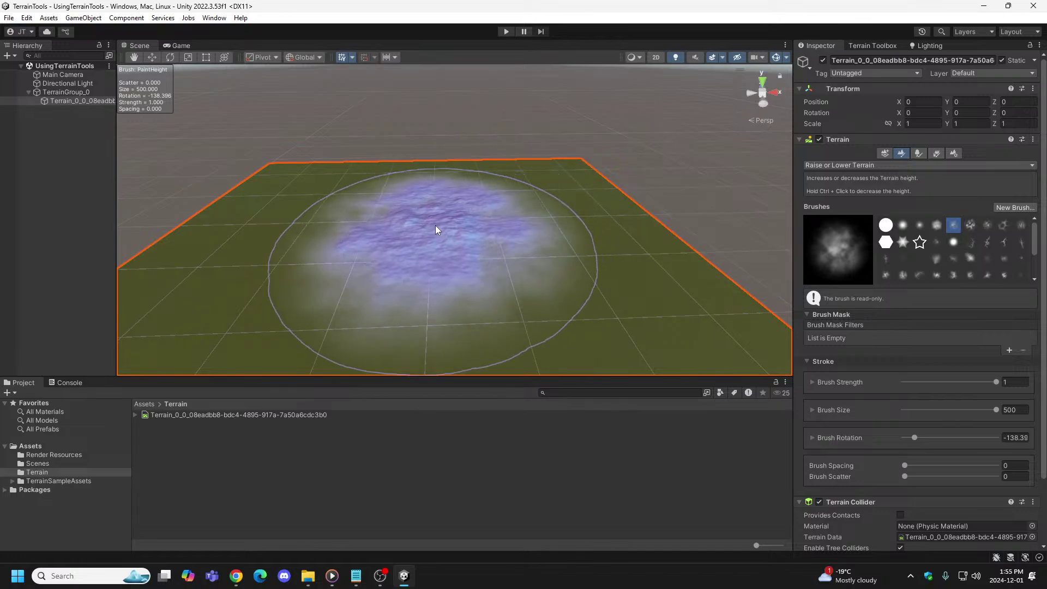
Step: Try raising a broader rugged mound around the terrain's centre with the fifth brush at size 500, and preview it in Play mode
drag(426, 228, 426, 228)
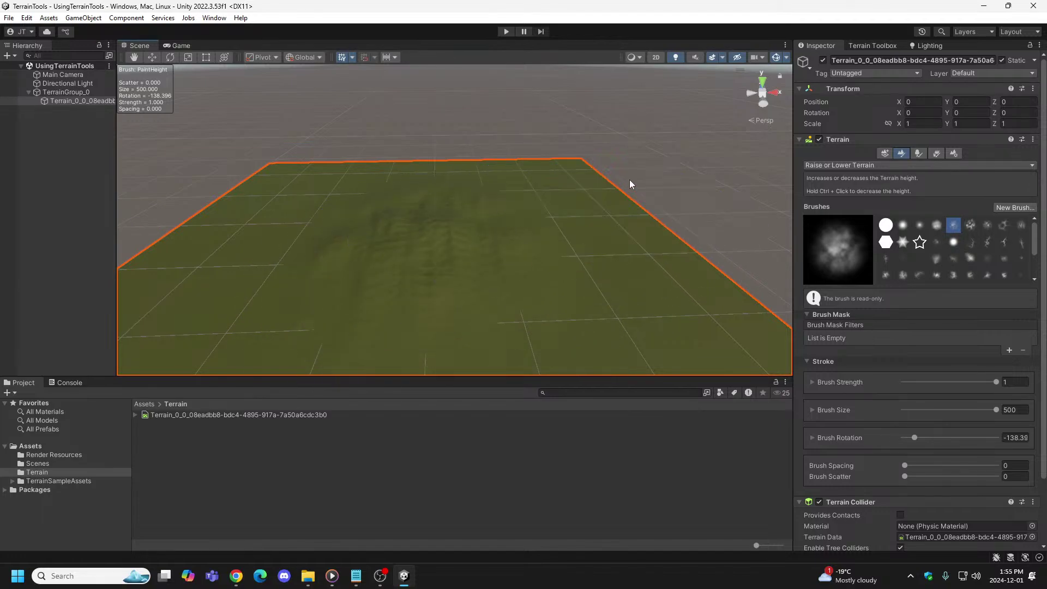
click(501, 32)
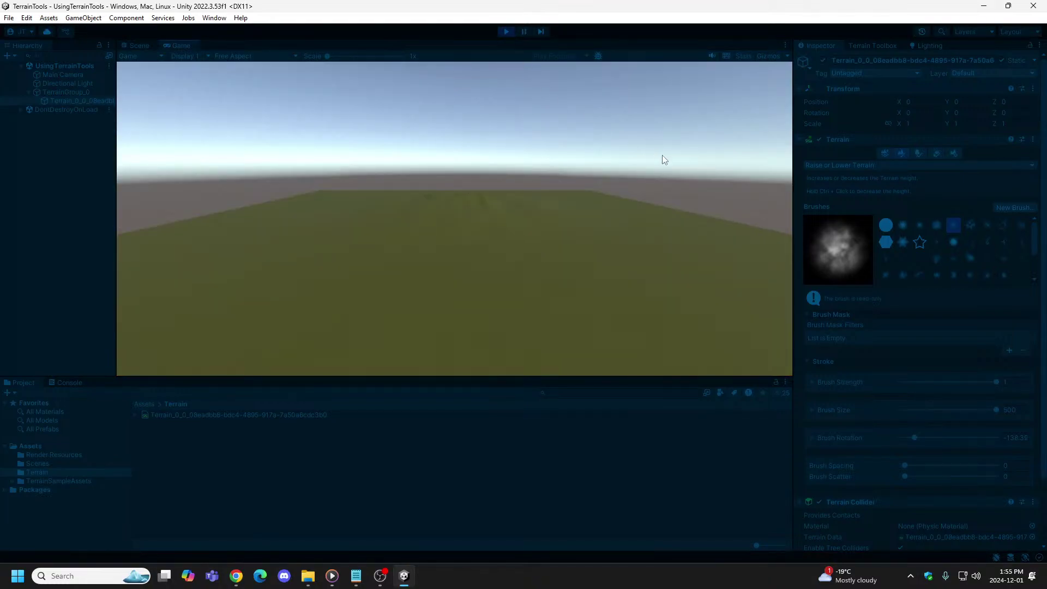
click(504, 32)
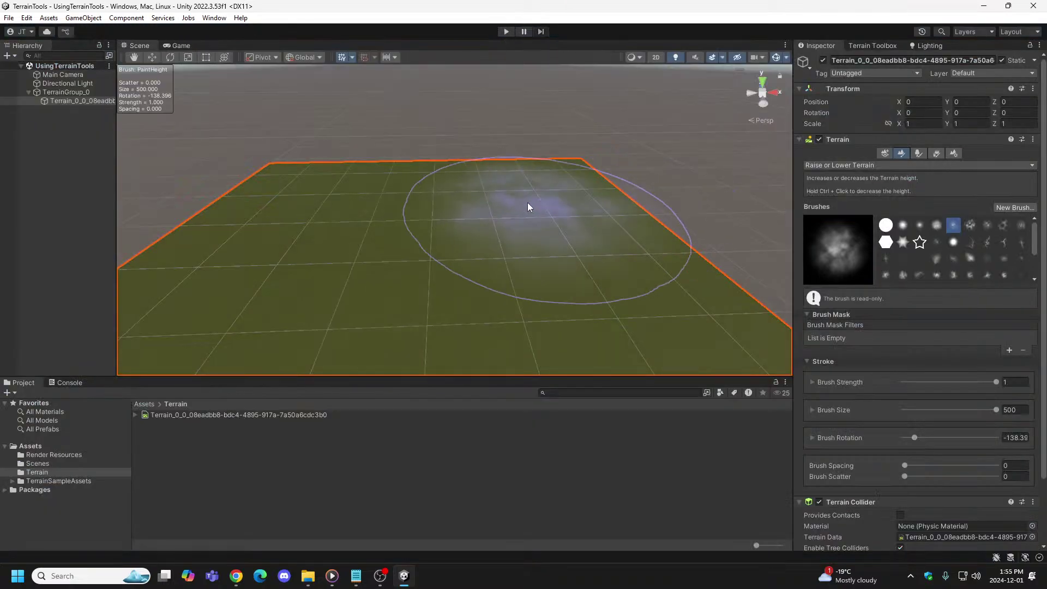
Step: Try raising a rugged mound toward the terrain's far side with the fifth brush, and preview it in Play mode
drag(472, 188, 428, 215)
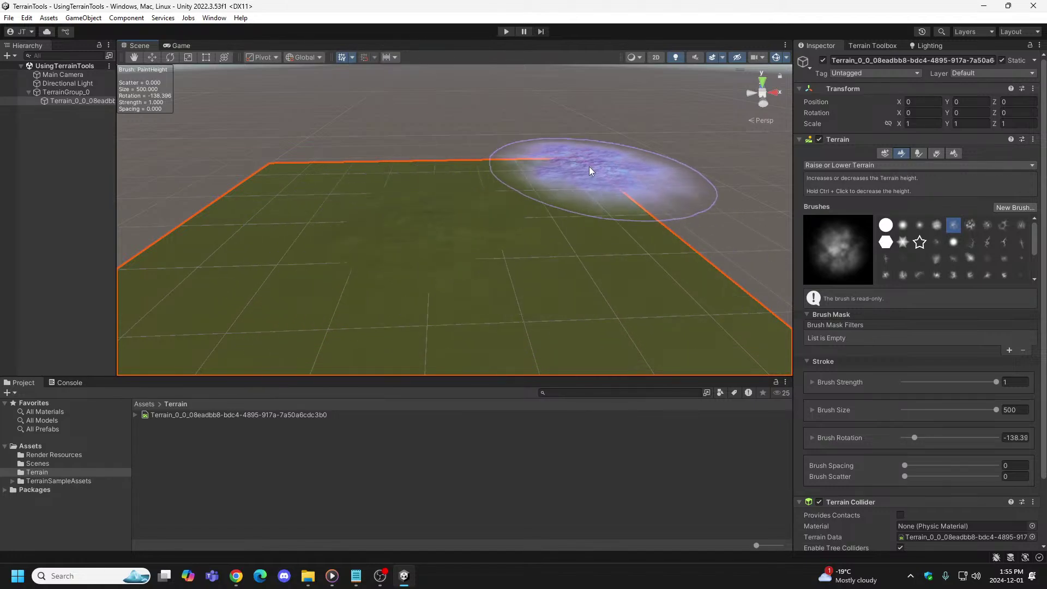
drag(416, 205, 418, 197)
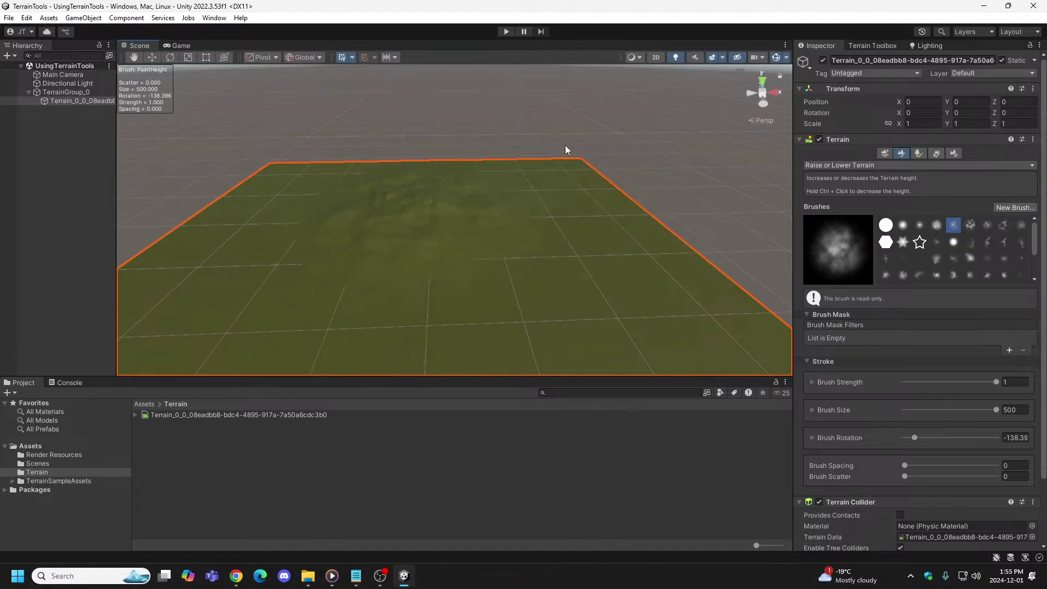
click(504, 31)
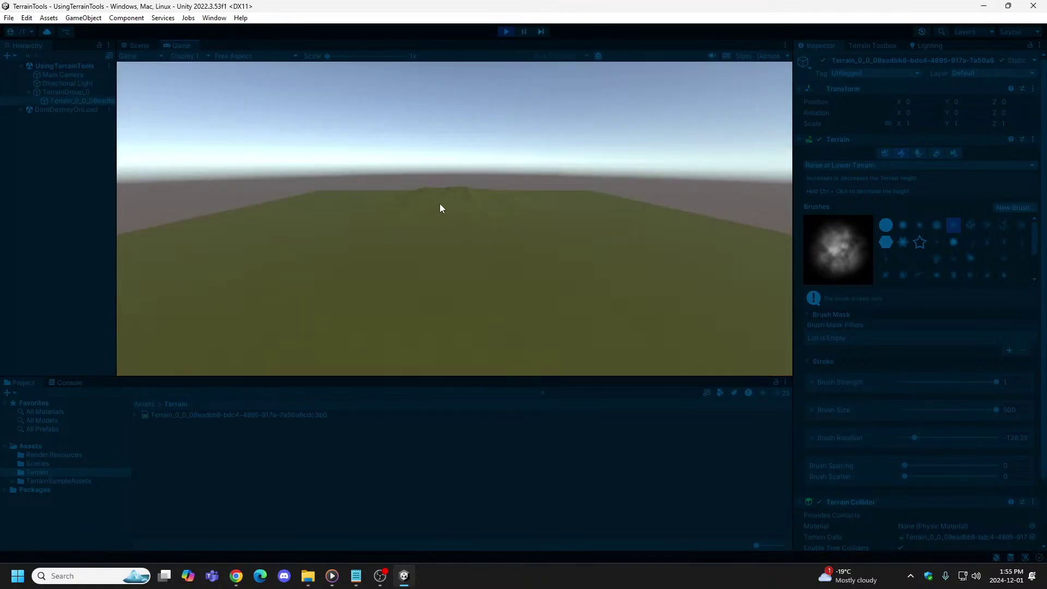
click(506, 31)
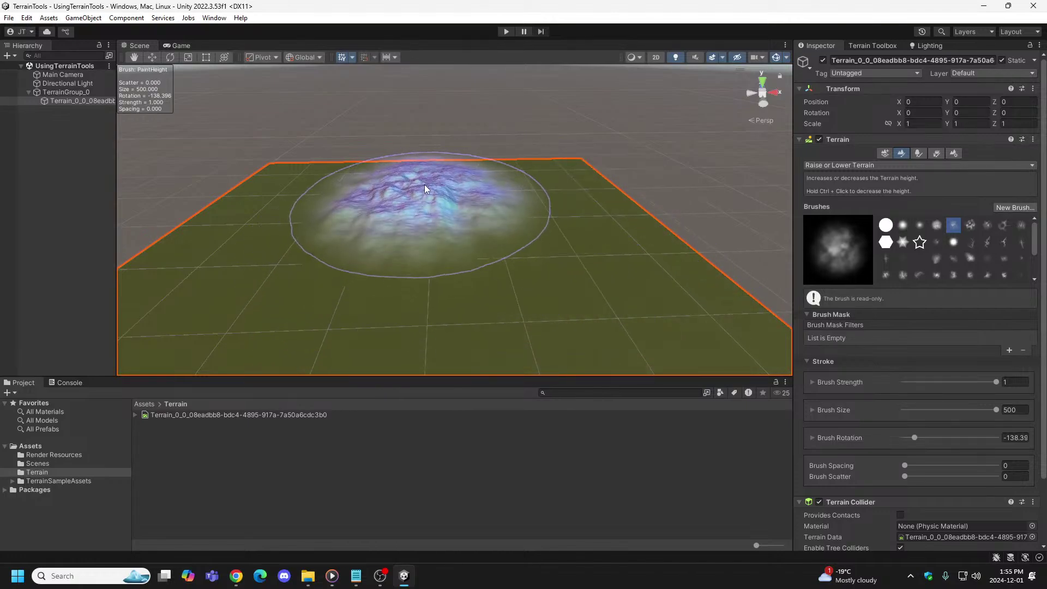
Step: Try raising the rugged hill with longer continuous strokes across the terrain's middle, and undo the strokes
mouse_move(424, 184)
mouse_down()
mouse_move(424, 220)
mouse_move(539, 258)
mouse_move(549, 217)
mouse_move(515, 223)
mouse_up()
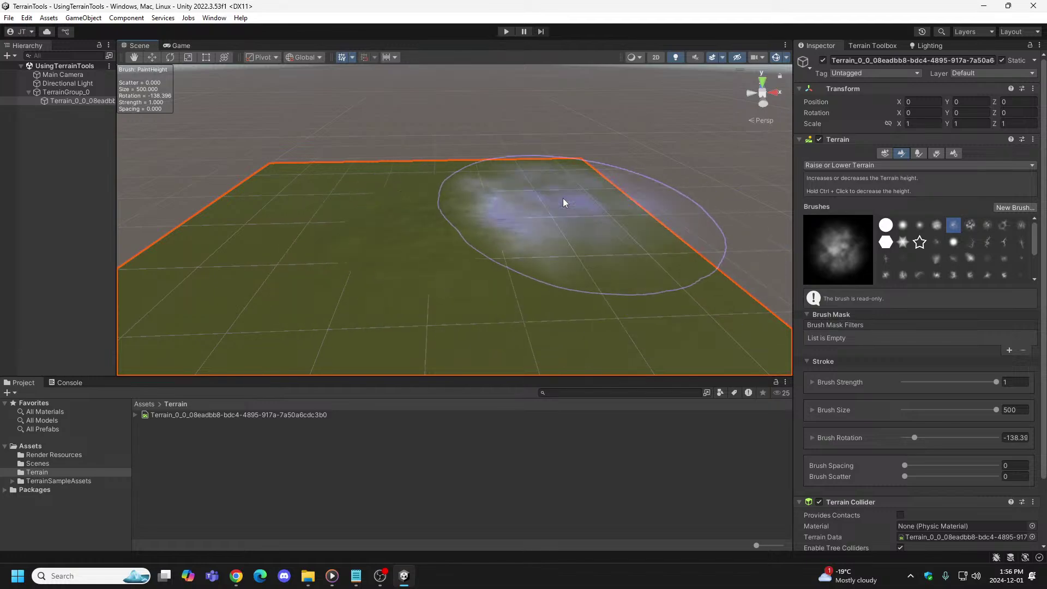
drag(439, 205, 421, 225)
key(ctrl+z)
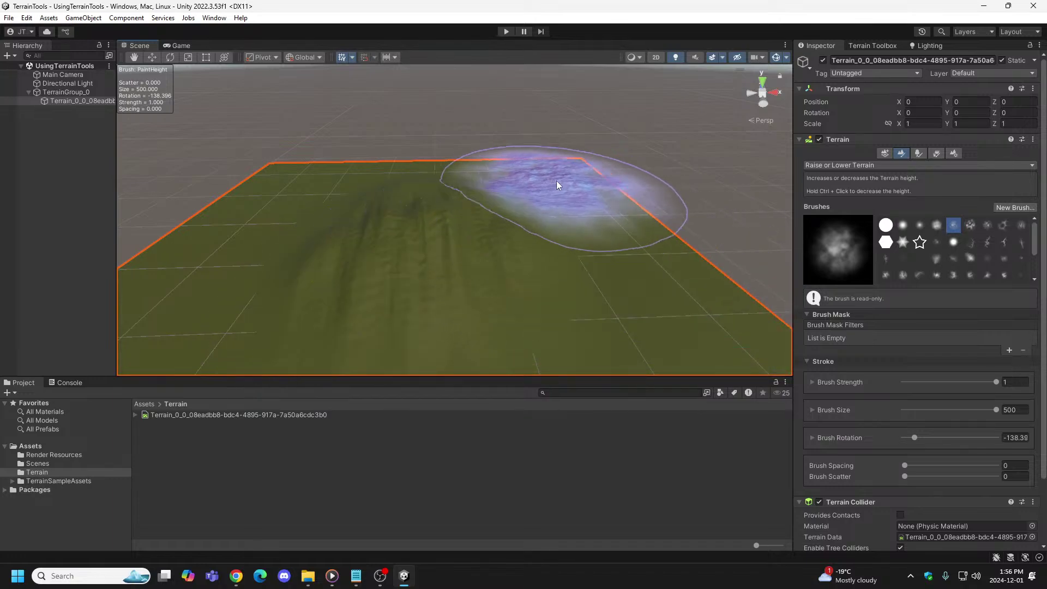
key(ctrl+z)
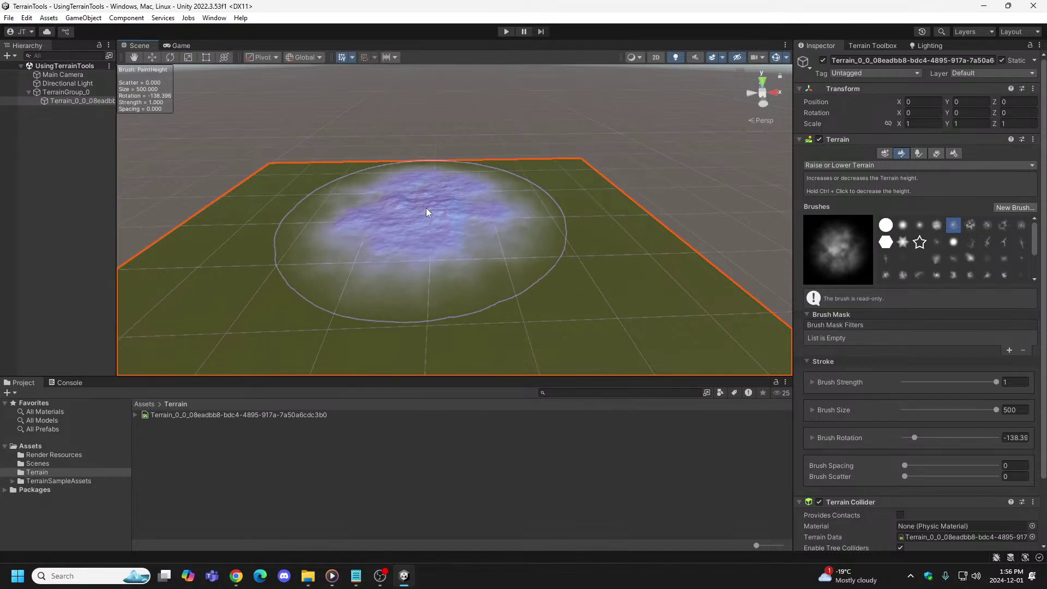
Step: Try raising a rugged hill near the terrain's centre with repeated short dabs of the fifth brush at size 500
click(426, 208)
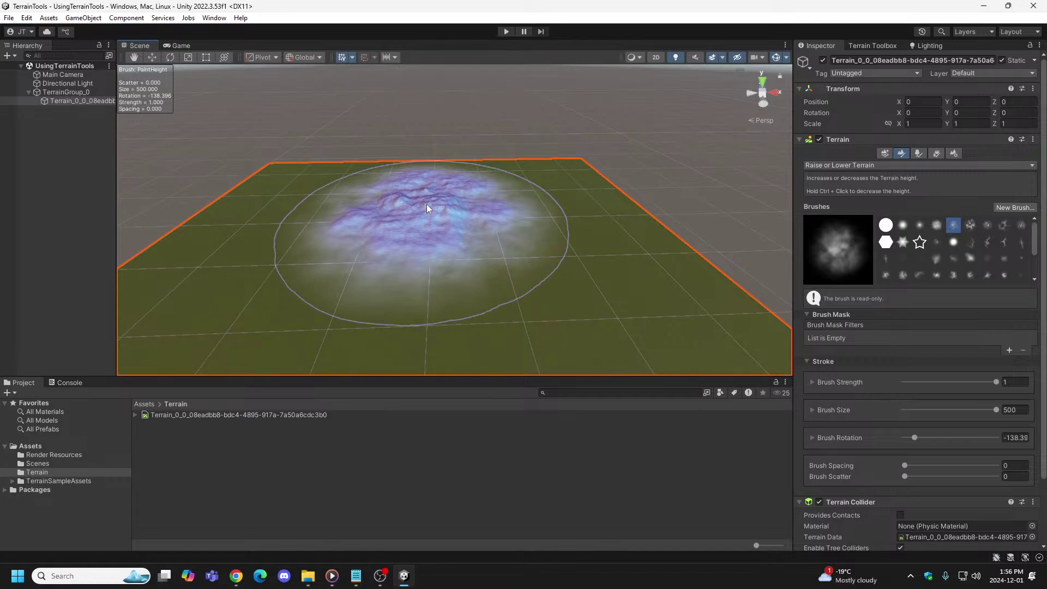
click(426, 204)
click(426, 204)
click(426, 200)
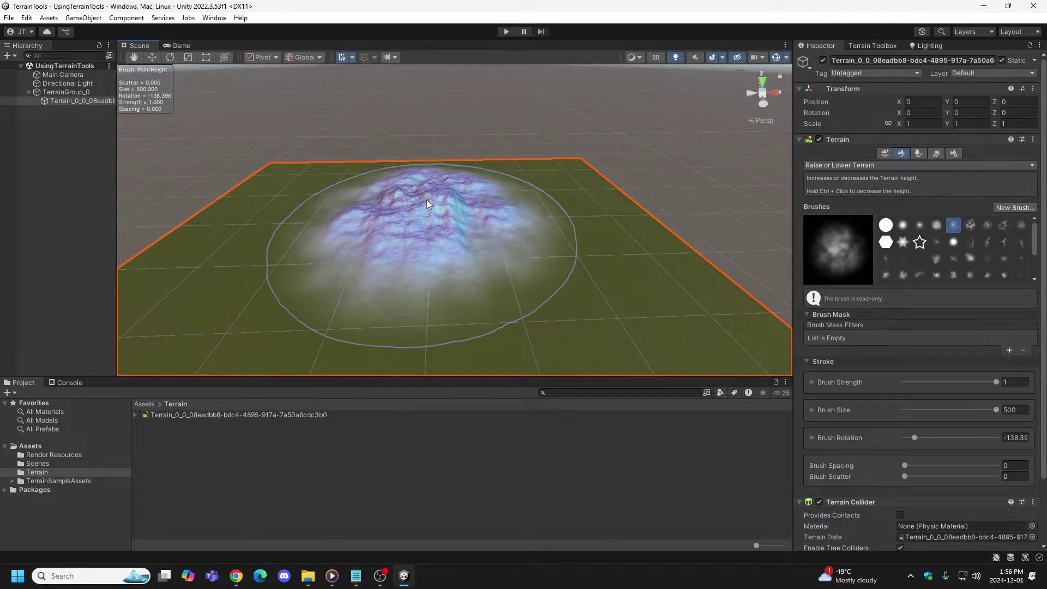
click(427, 196)
click(427, 193)
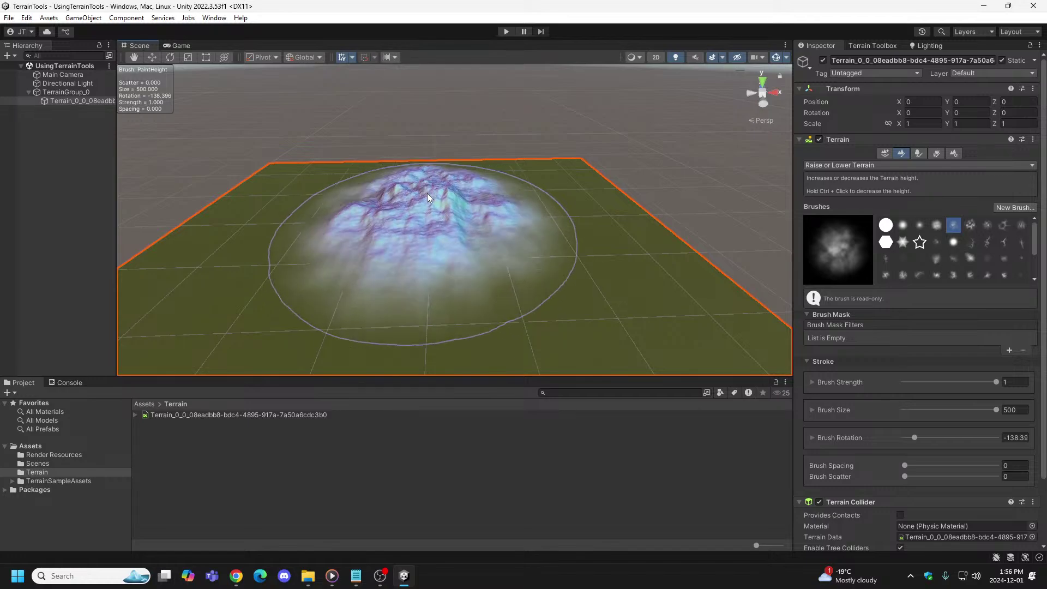
click(427, 191)
click(428, 189)
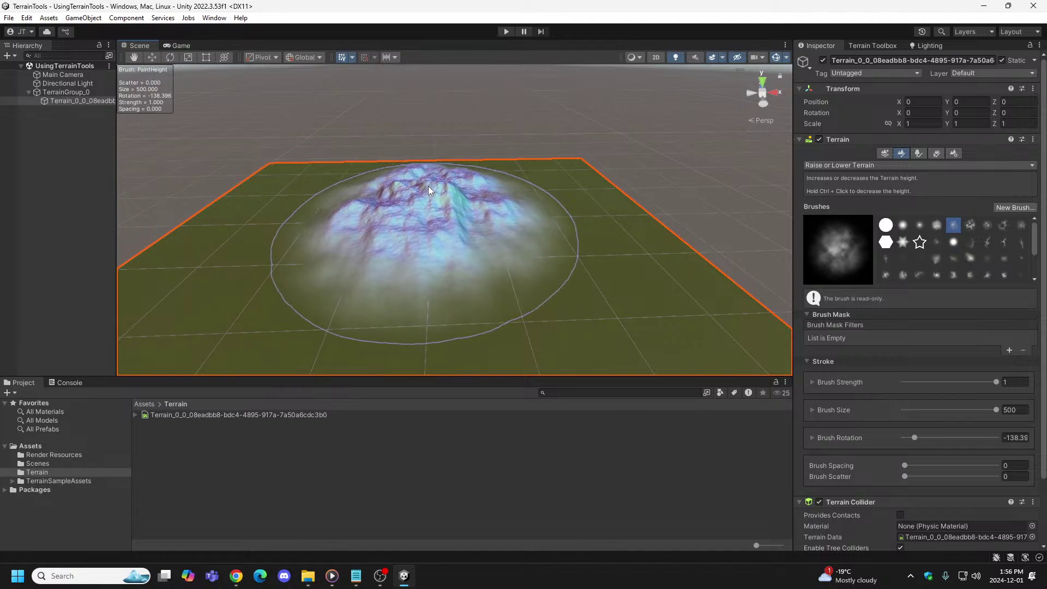
click(428, 185)
click(428, 184)
click(428, 179)
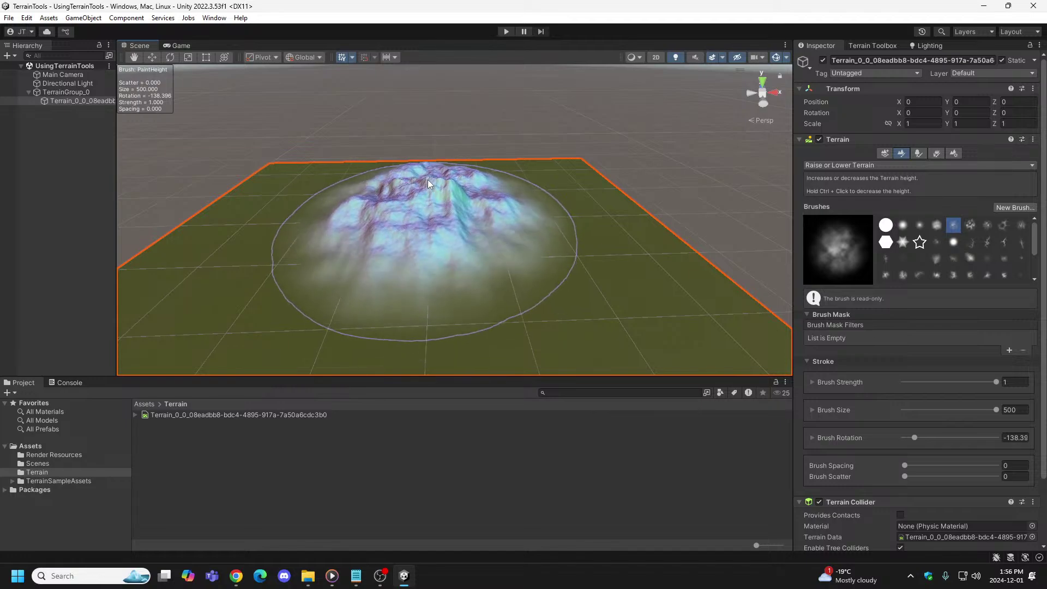
click(428, 178)
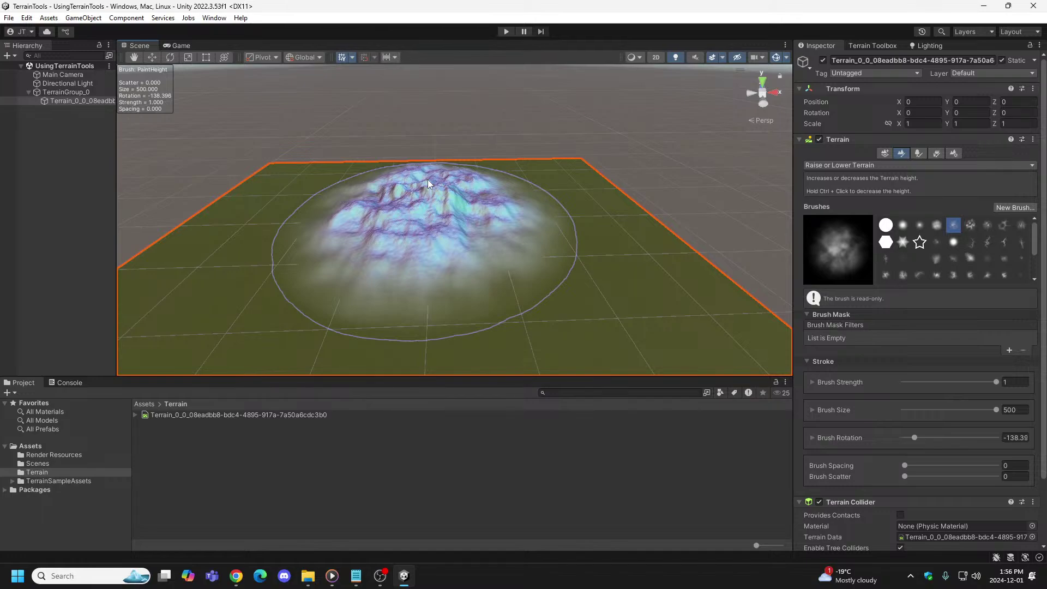
Step: Try building up the rugged hill's peak with further short dabs placed progressively toward the terrain's far side
ctrl+click(428, 179)
ctrl+click(427, 176)
ctrl+click(426, 171)
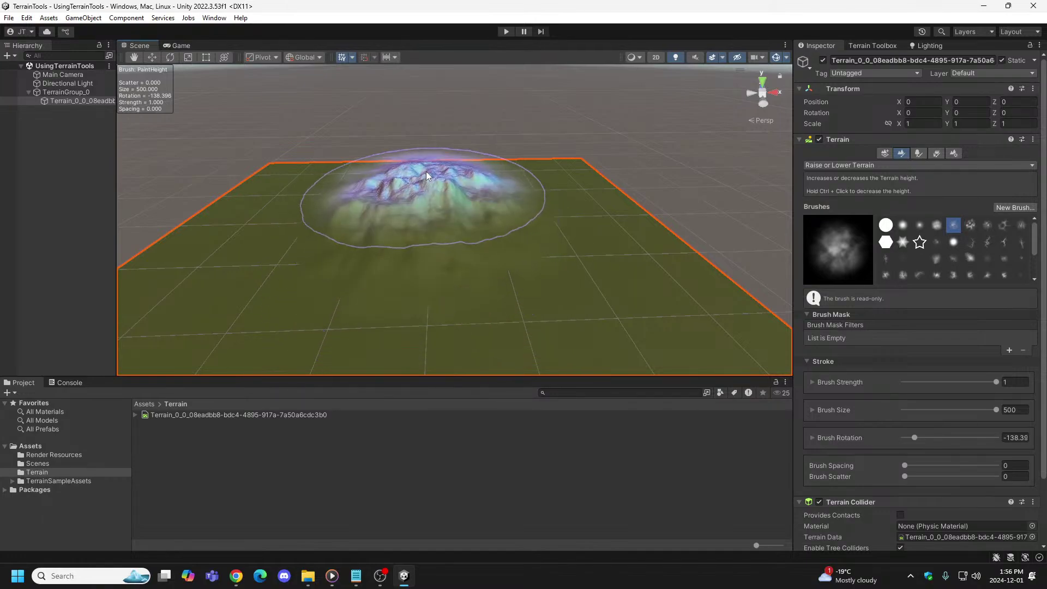
click(427, 175)
click(427, 176)
ctrl+click(427, 166)
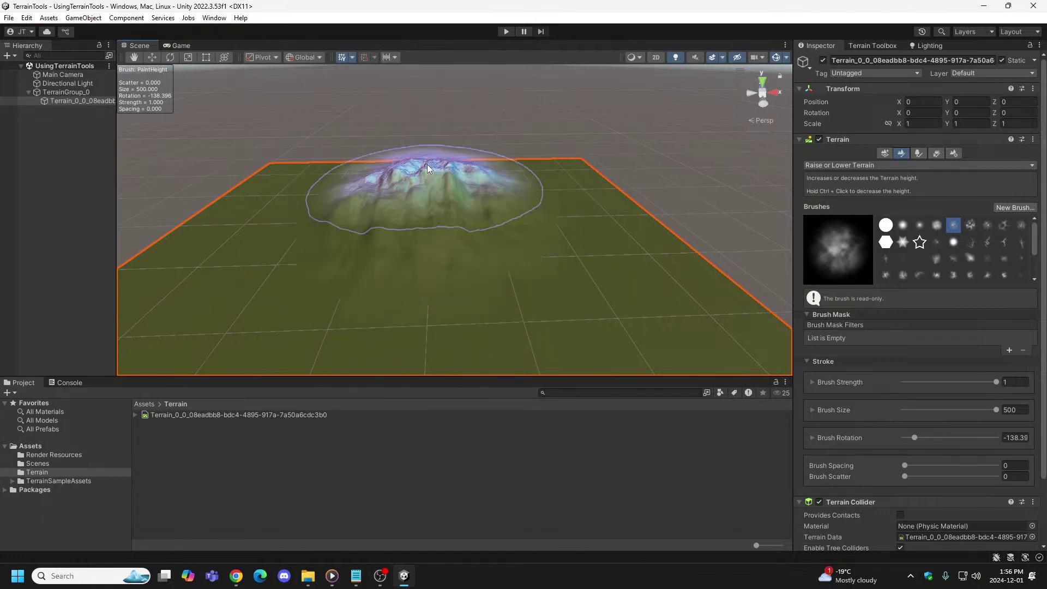
click(427, 165)
click(427, 166)
click(426, 166)
ctrl+click(429, 159)
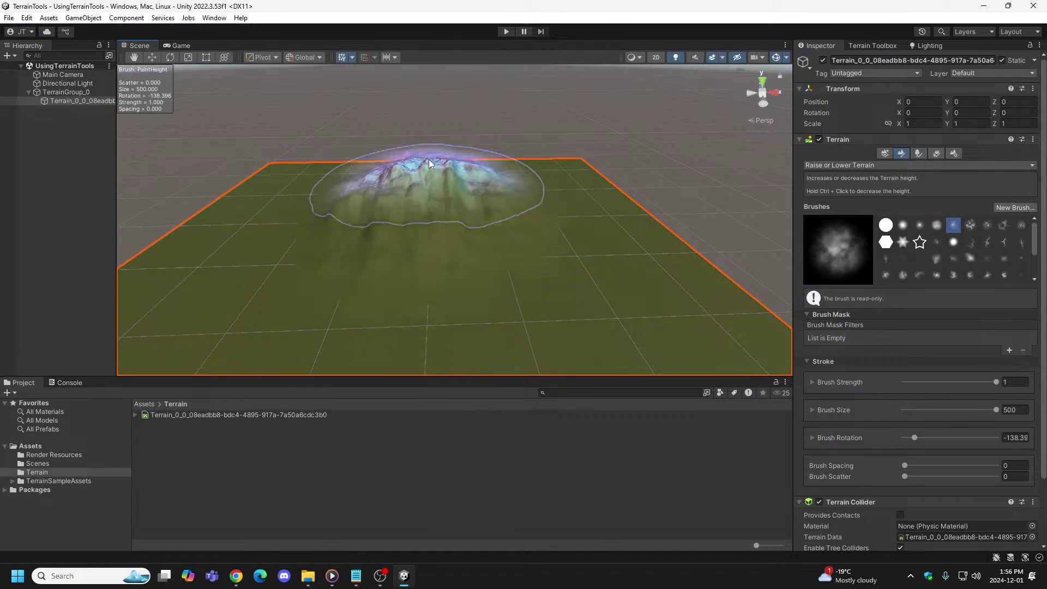
click(424, 164)
click(426, 159)
ctrl+click(427, 159)
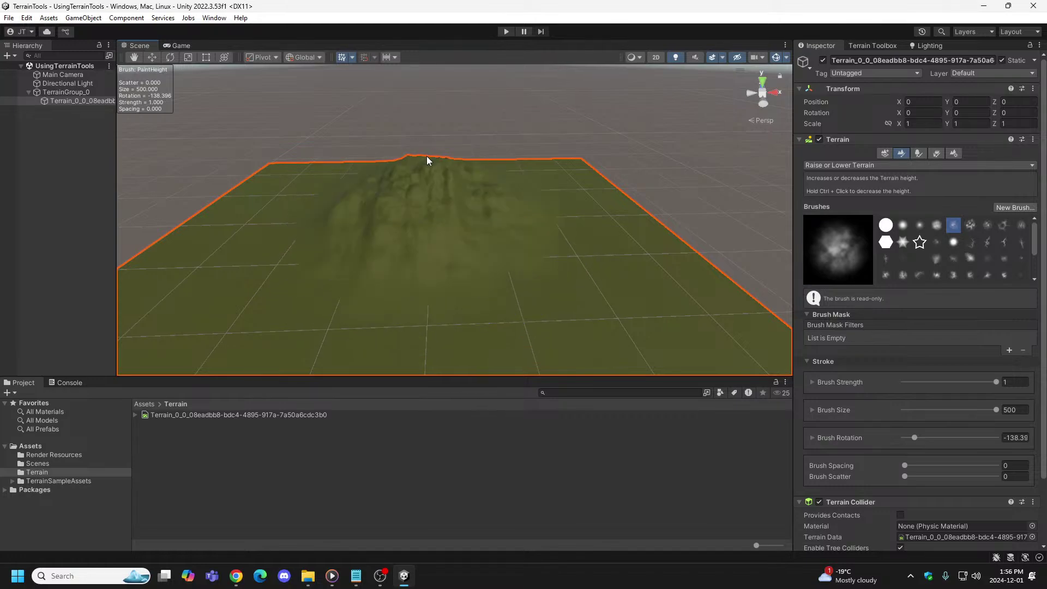
click(426, 157)
click(426, 163)
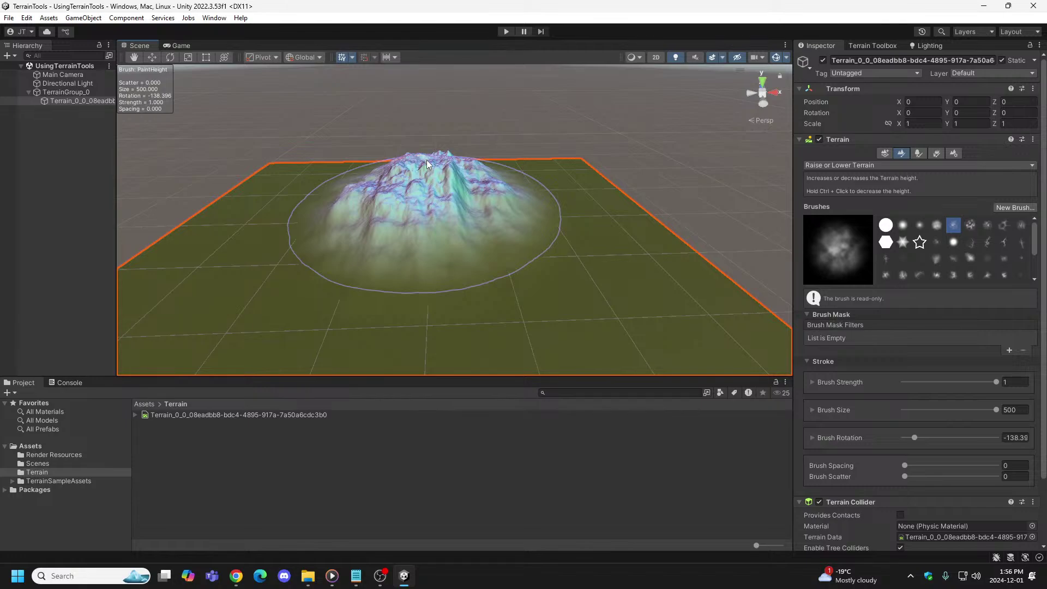
click(427, 163)
ctrl+click(427, 159)
click(427, 162)
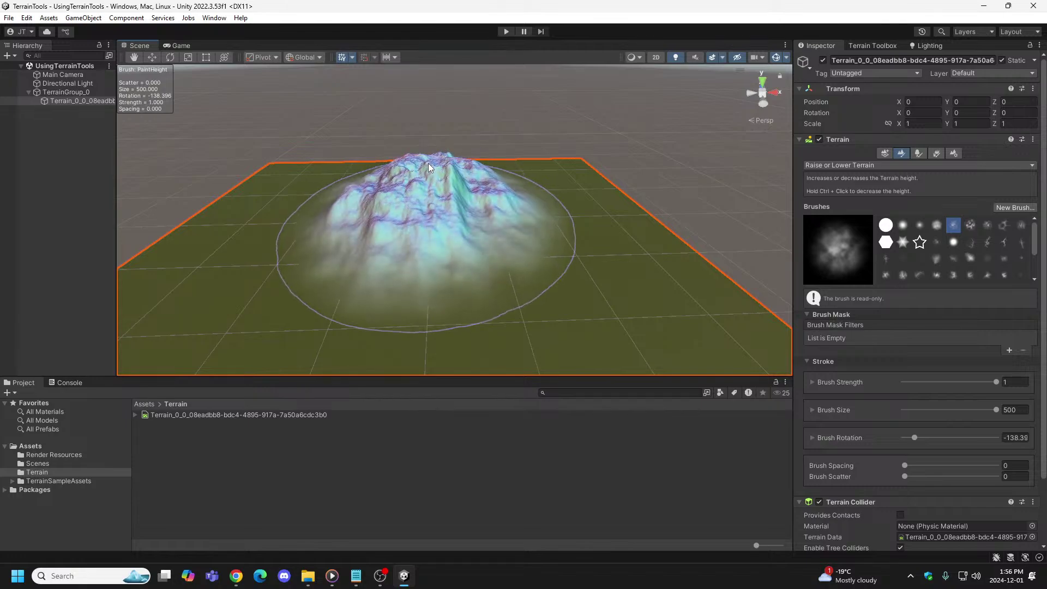
click(427, 163)
ctrl+click(427, 162)
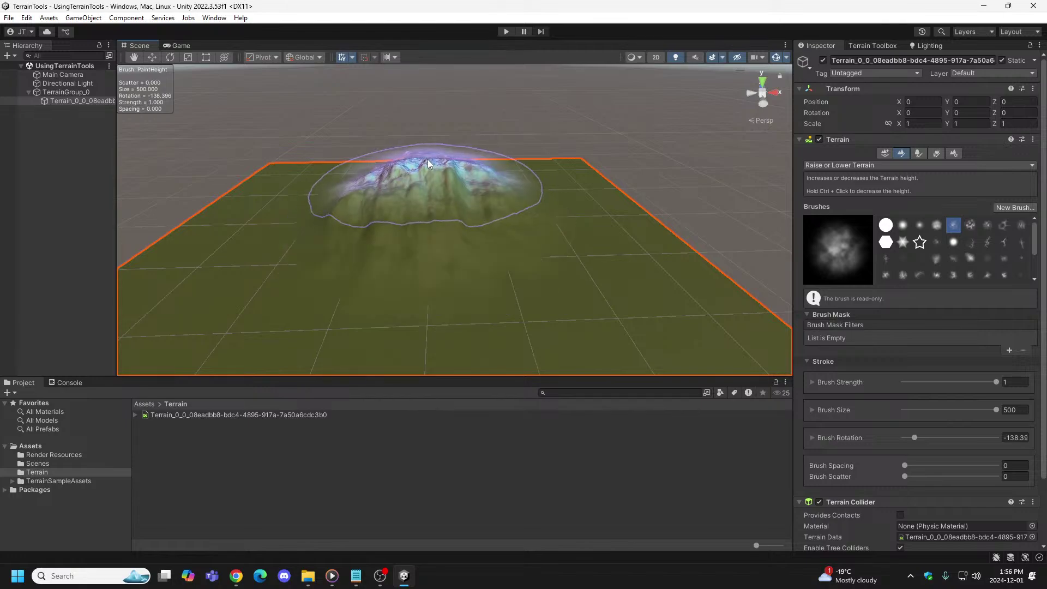
click(427, 159)
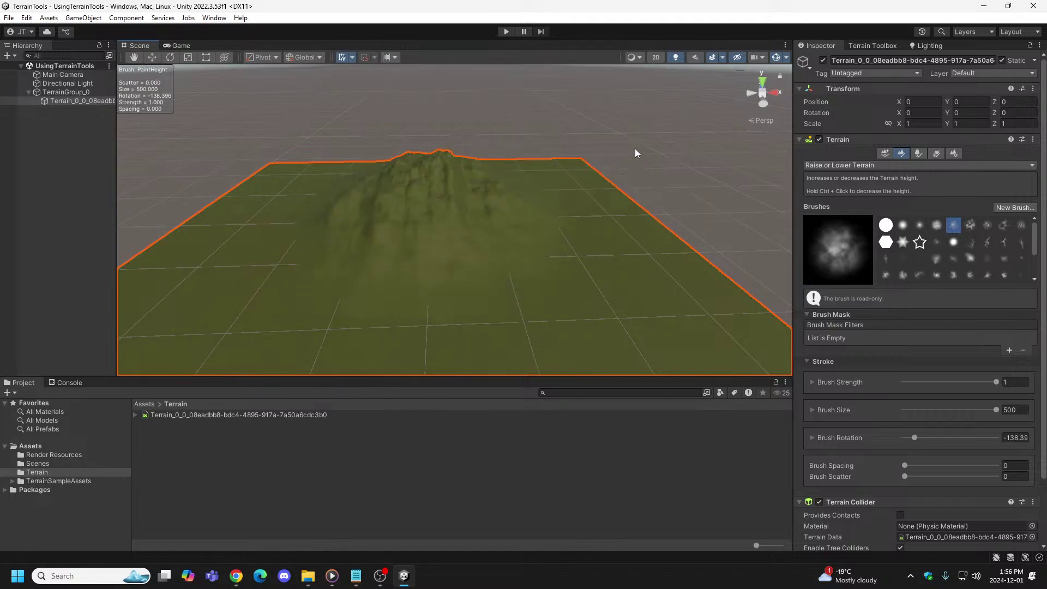
Step: Preview the dabbed rugged hill in Play mode, and undo its brush strokes
click(506, 31)
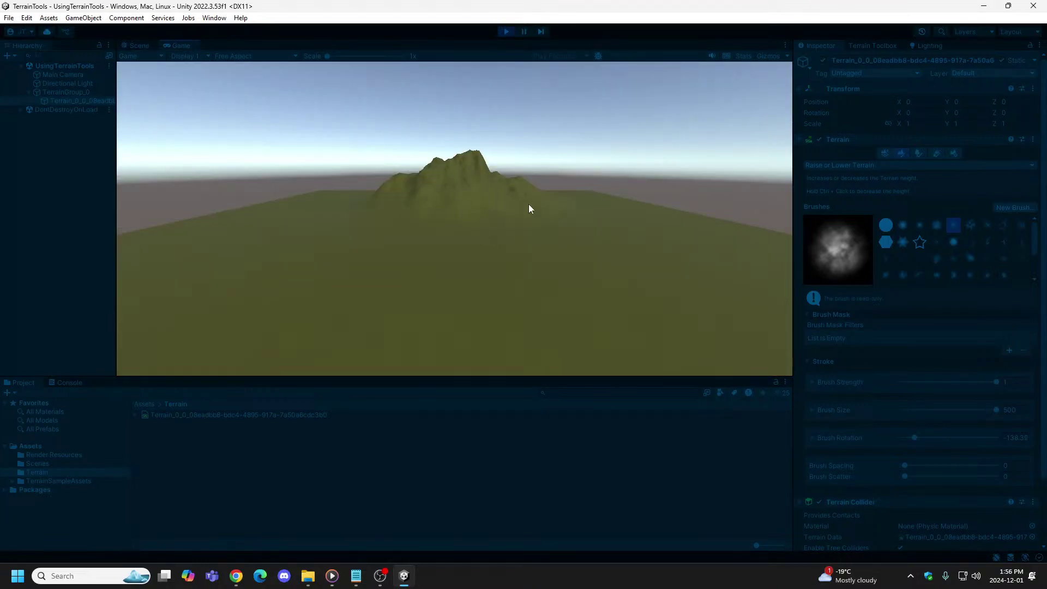
click(507, 31)
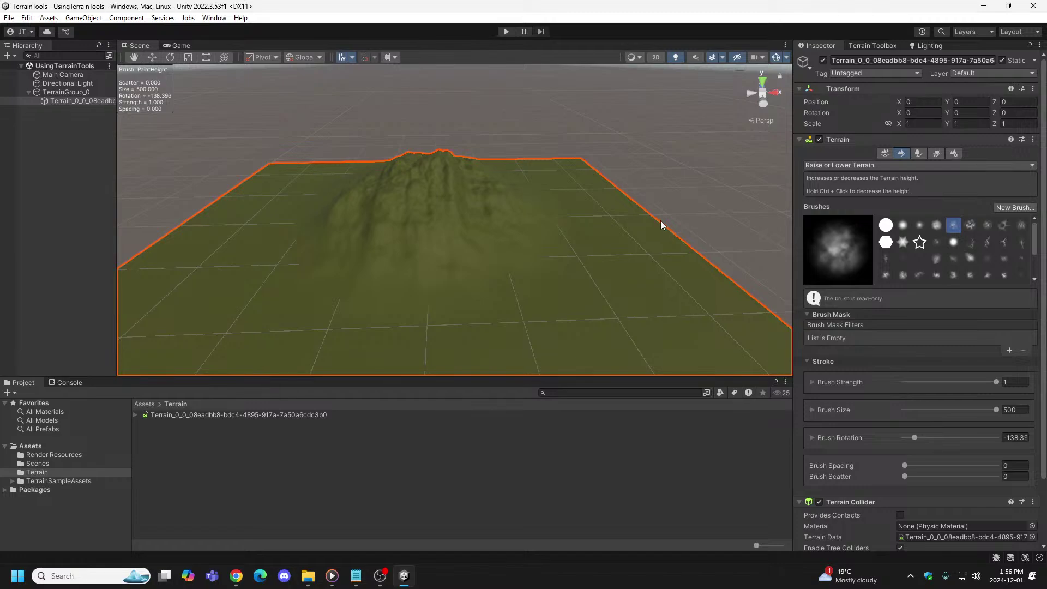
key(ctrl+z)
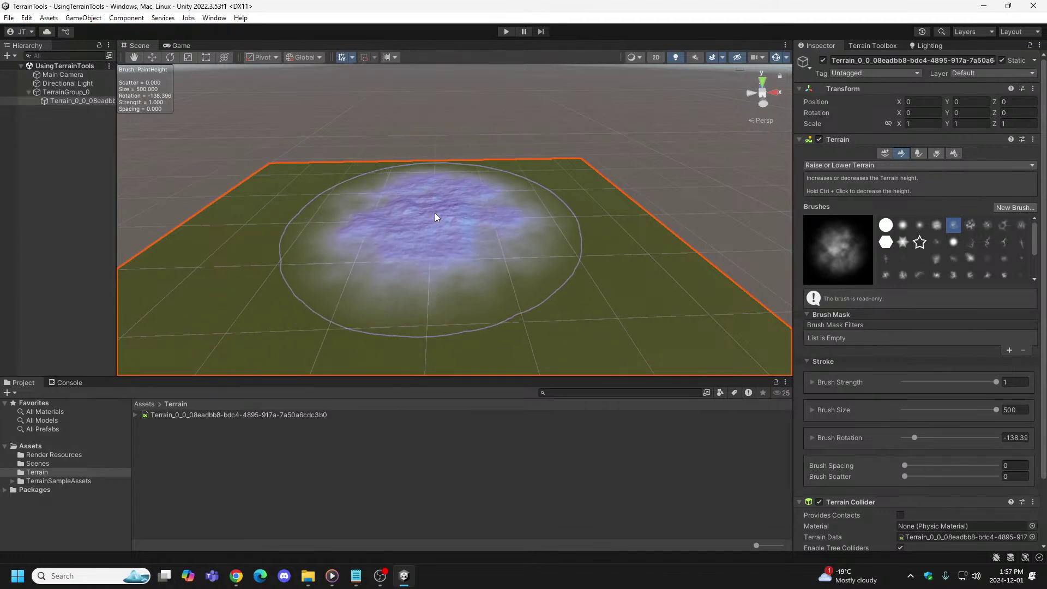
Step: Try raising the hill in the terrain's middle with one continuous stroke at size 500, and preview it in Play mode
drag(434, 207, 434, 207)
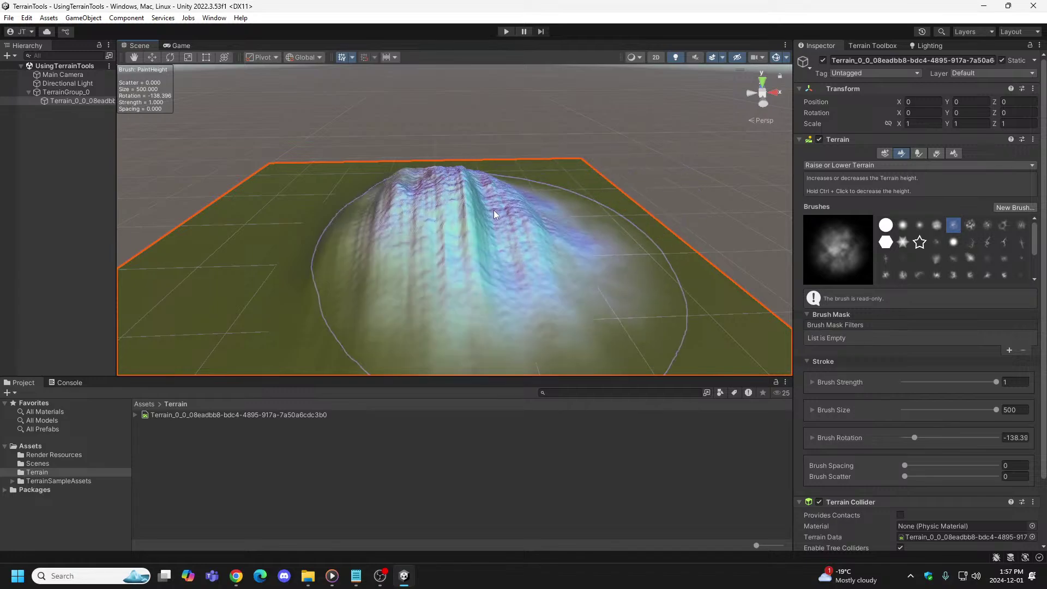
click(506, 32)
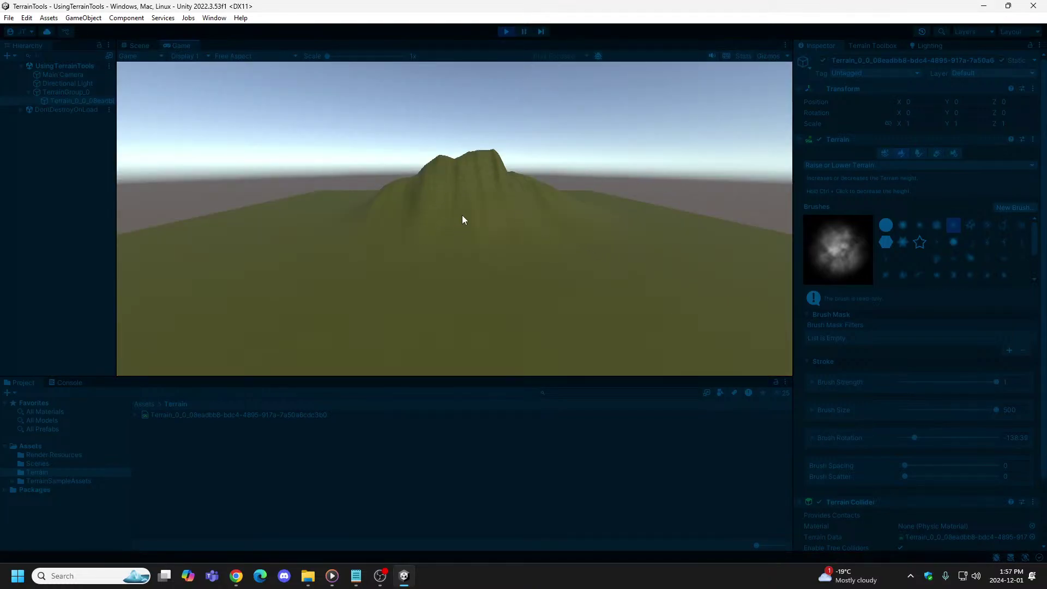
click(504, 33)
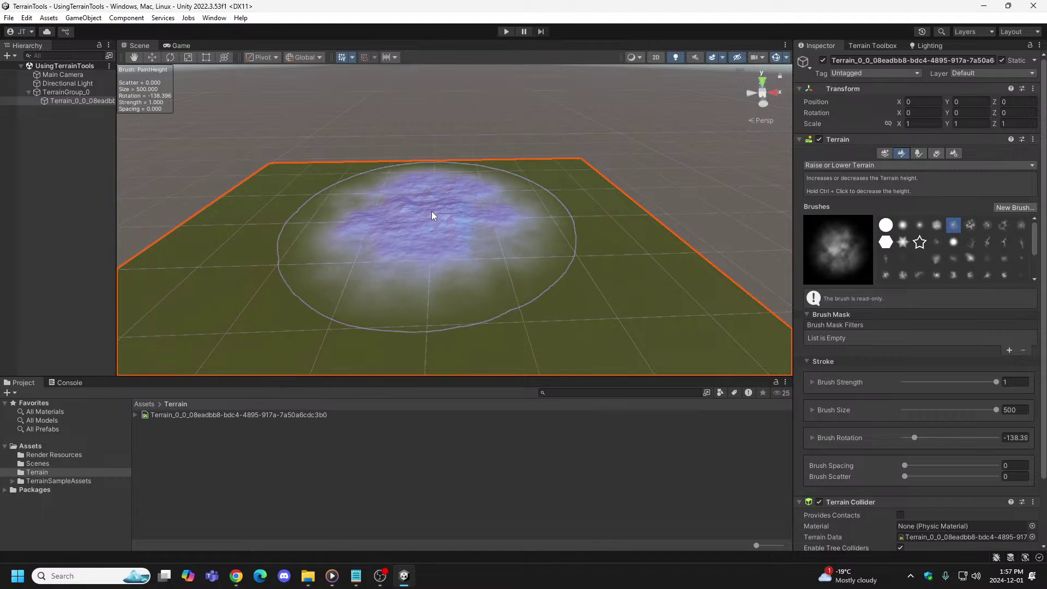
Step: Set the fifth brush's rotation to about 17.4, and start another rotation adjustment
key(d)
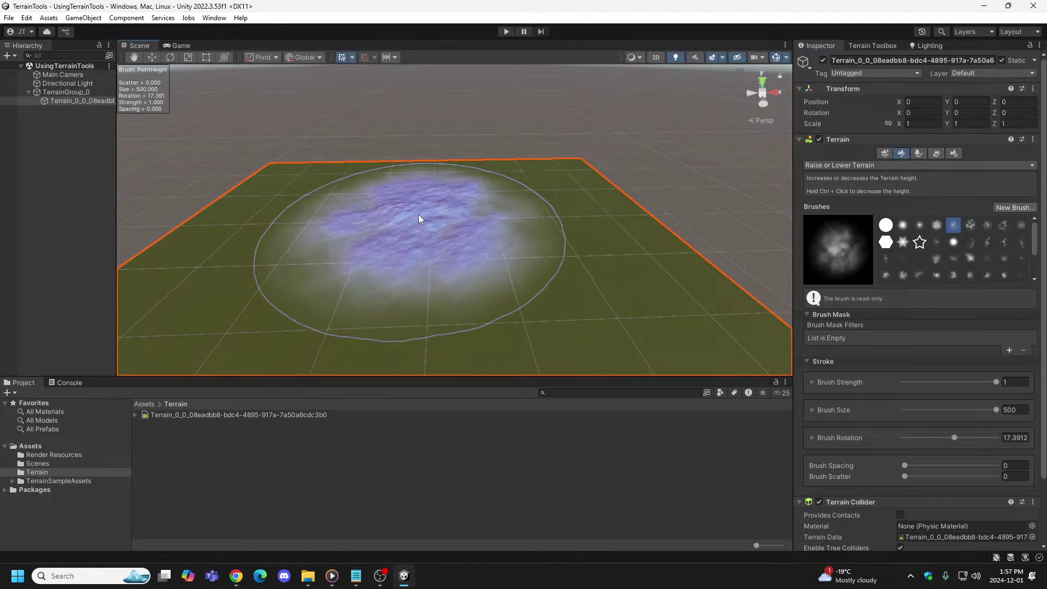
key(2)
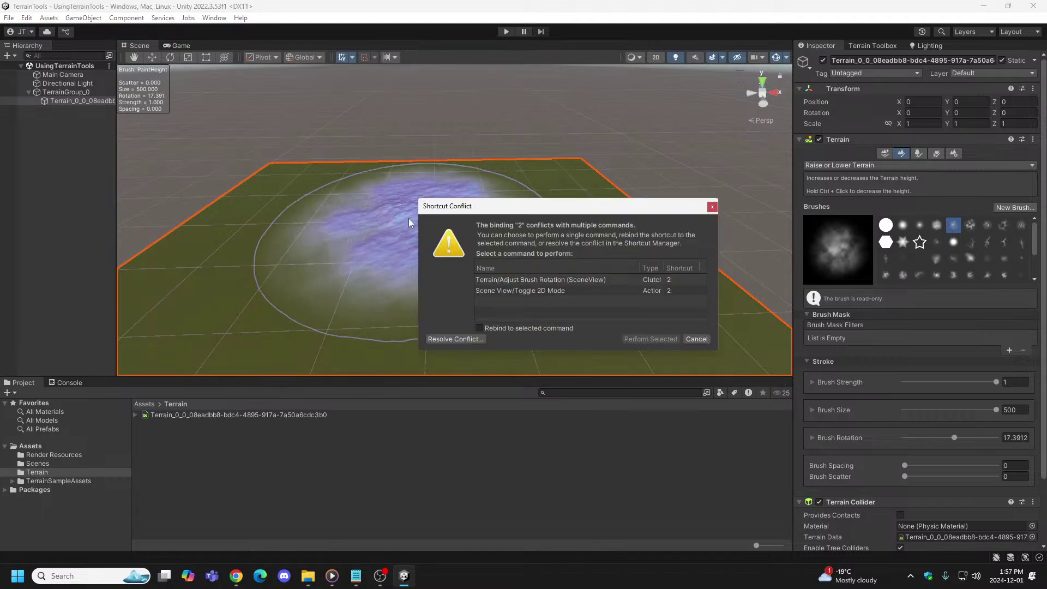
click(712, 207)
key(2)
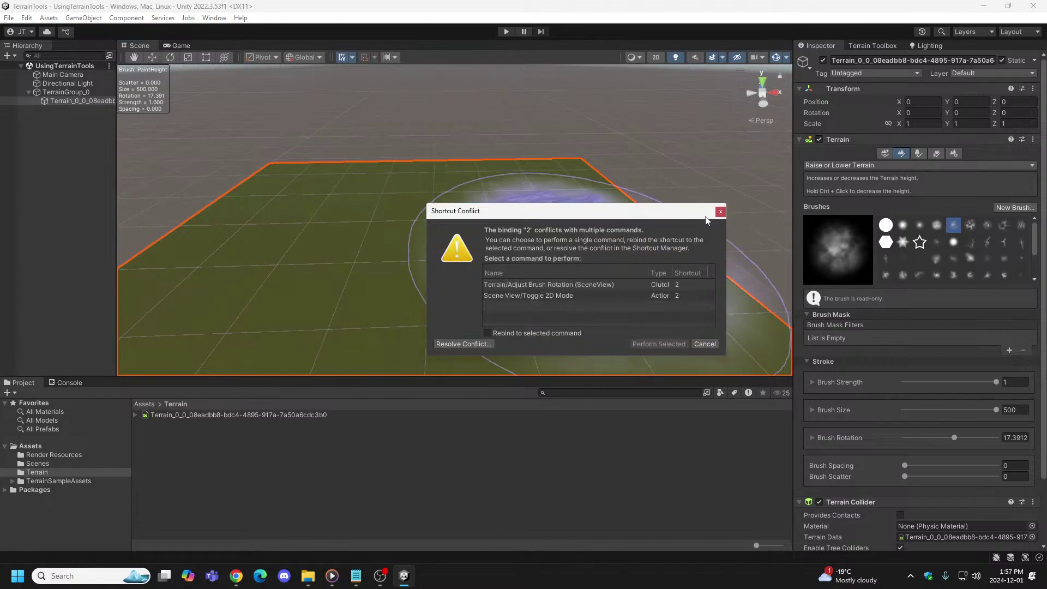
click(720, 212)
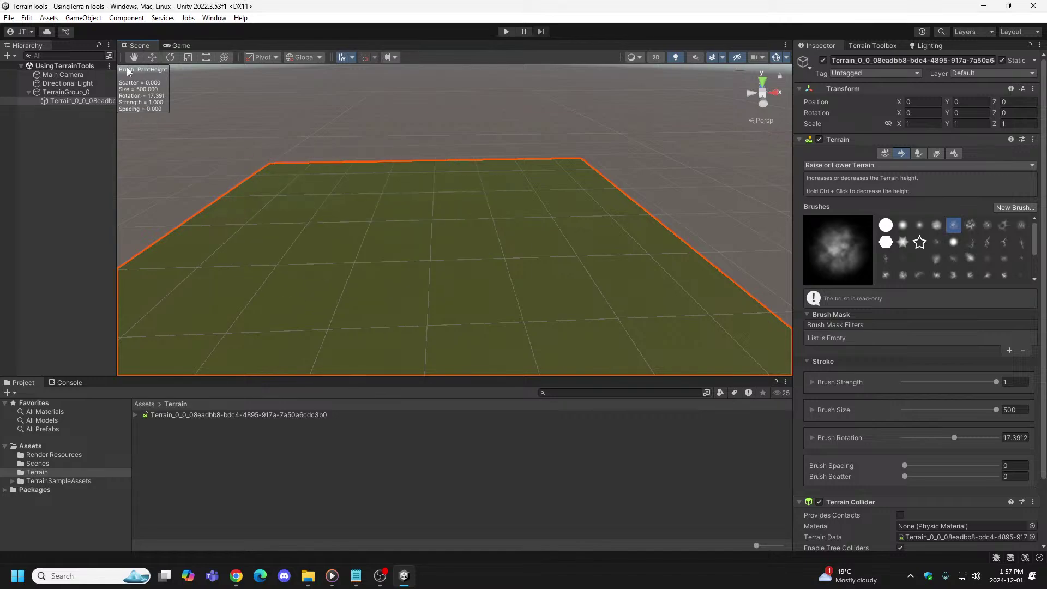
click(50, 18)
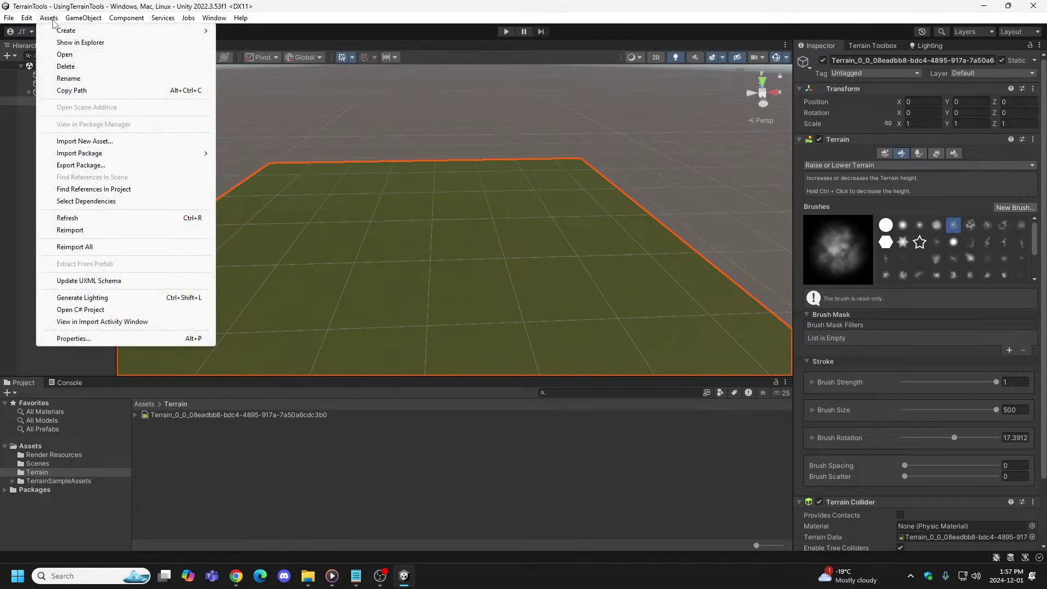
key(Escape)
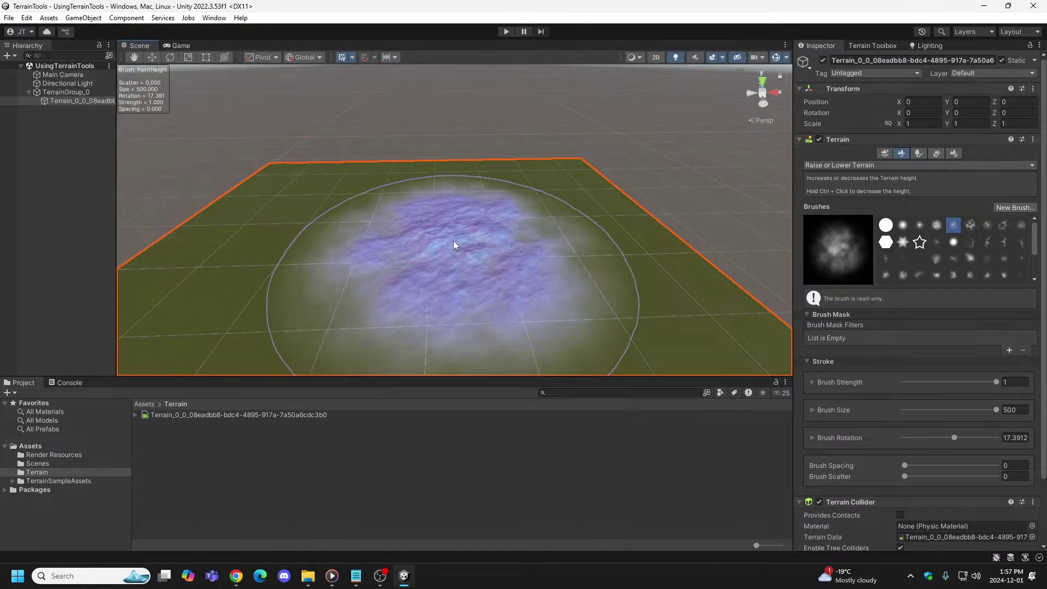
key(2)
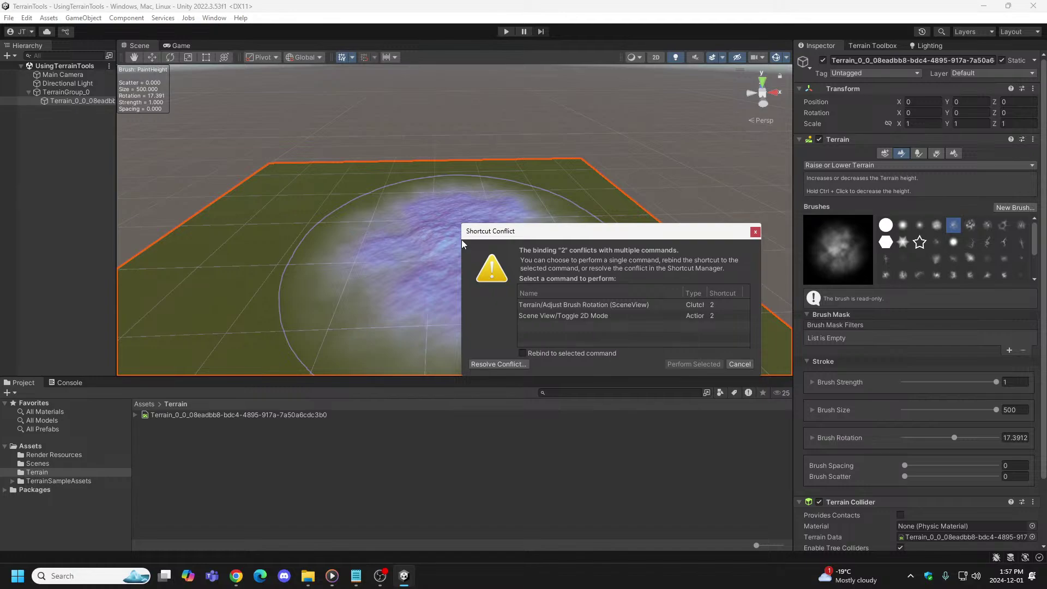
click(755, 233)
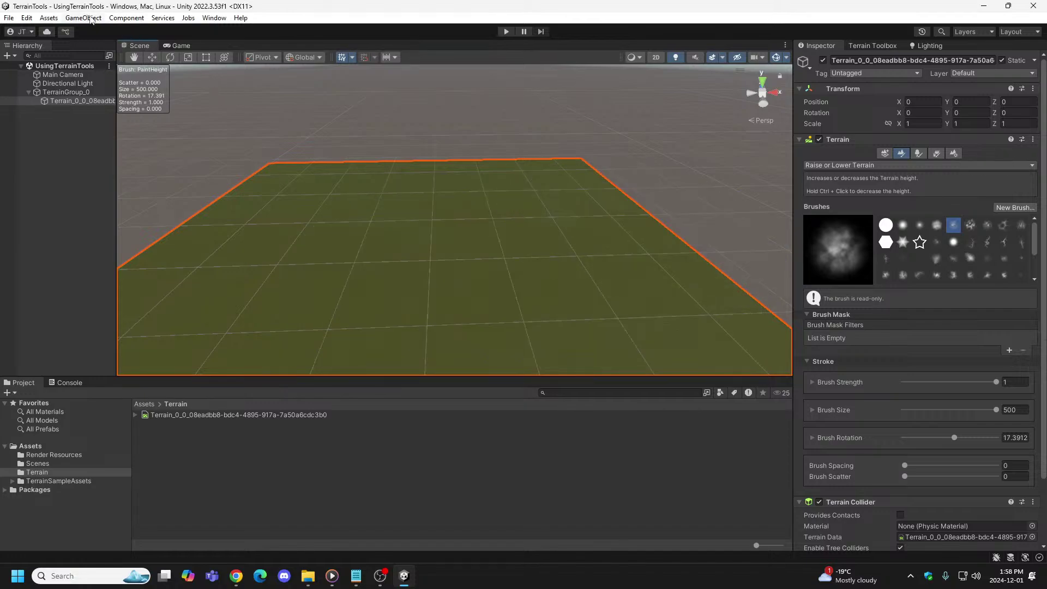
Step: Rebind the Terrain/Adjust Brush Rotation (SceneView) shortcut to 5
click(26, 18)
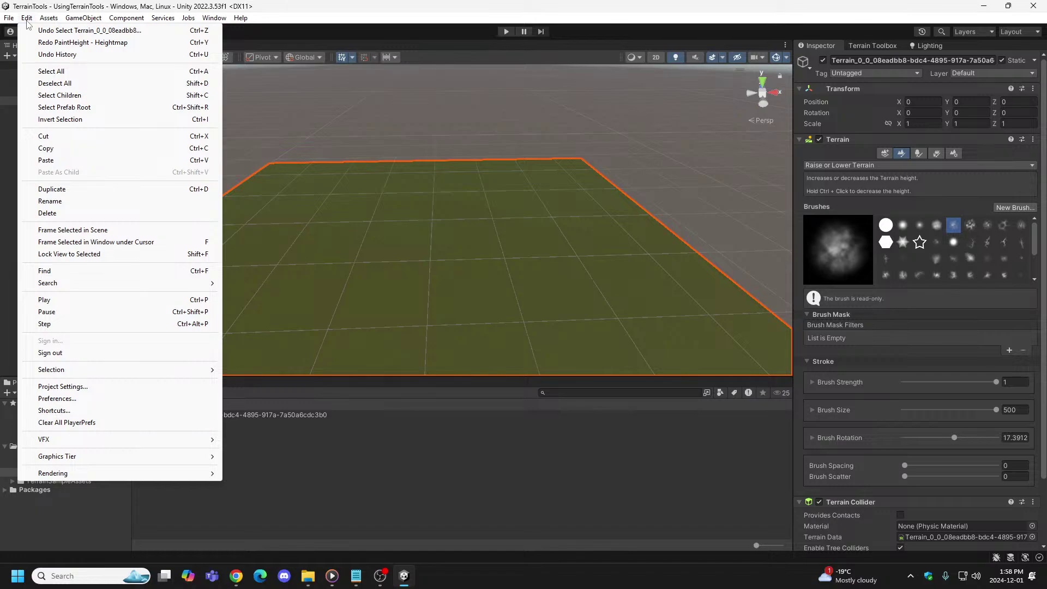
click(60, 410)
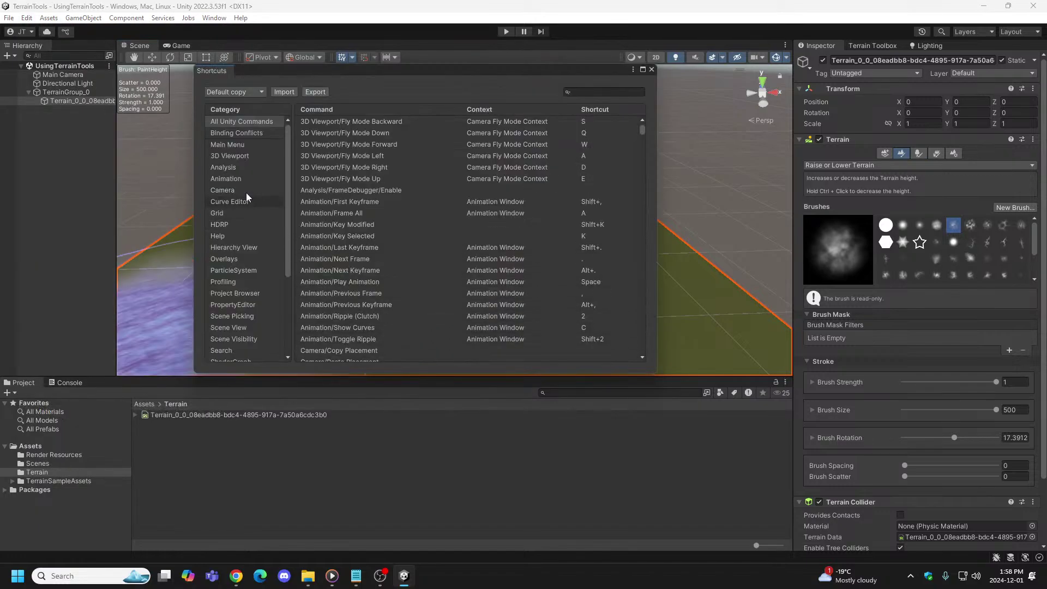
drag(642, 130, 645, 322)
scroll(613, 300, down, 3)
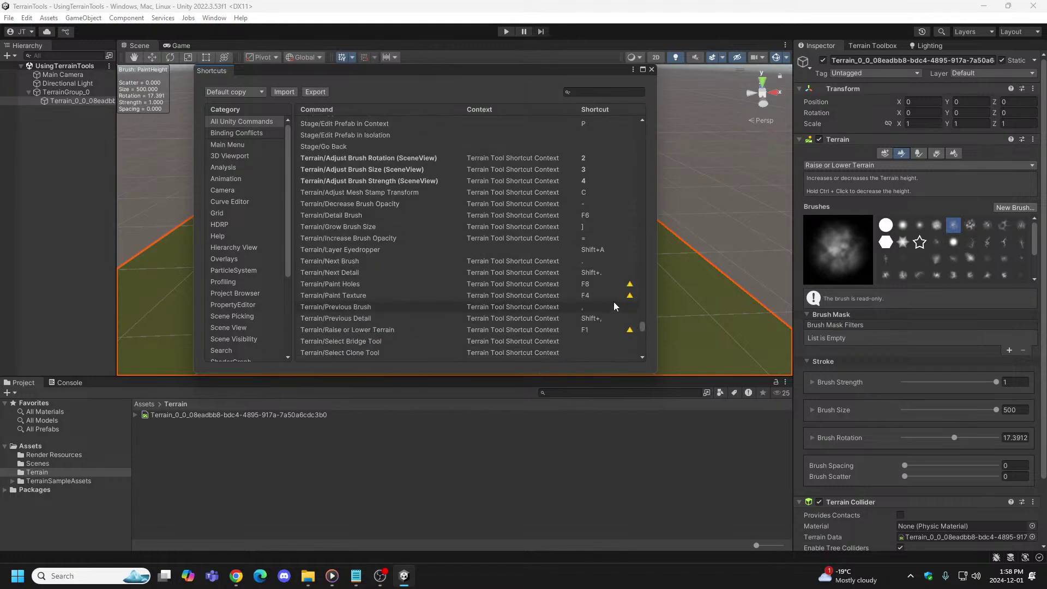
scroll(613, 302, up, 3)
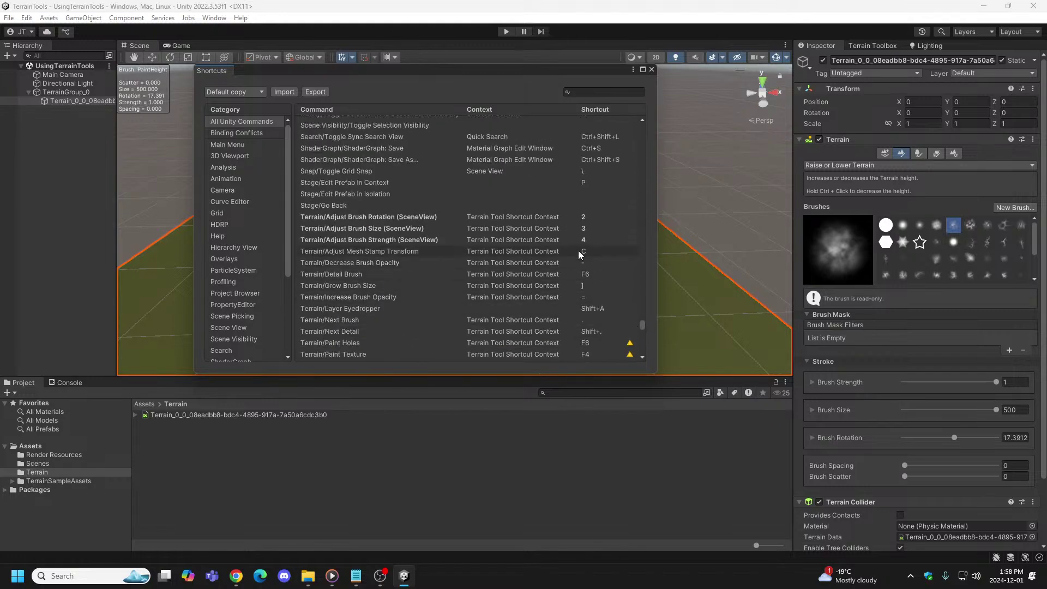
click(591, 217)
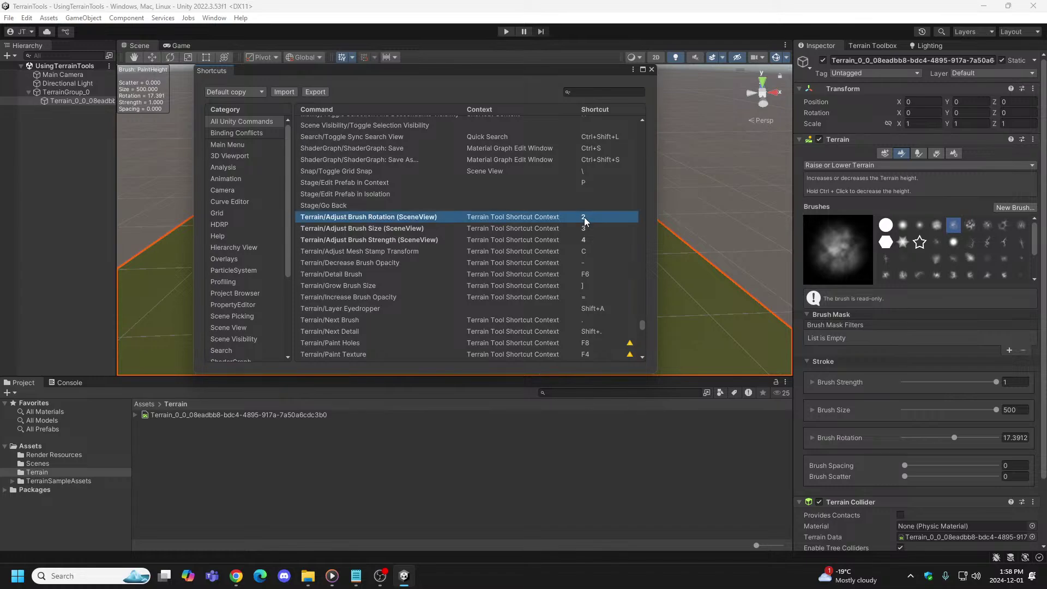
key(5)
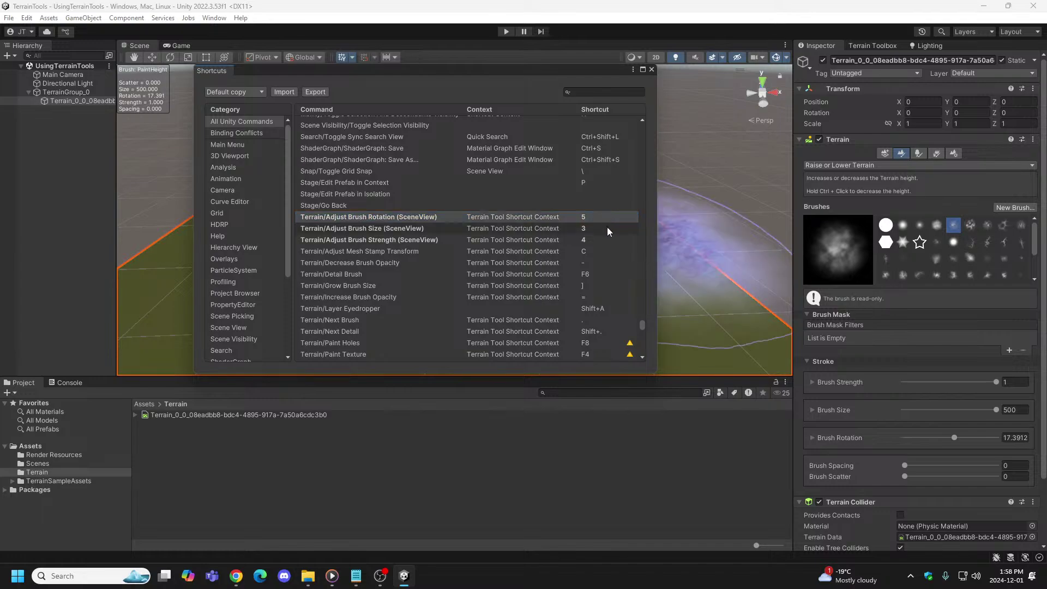
click(651, 70)
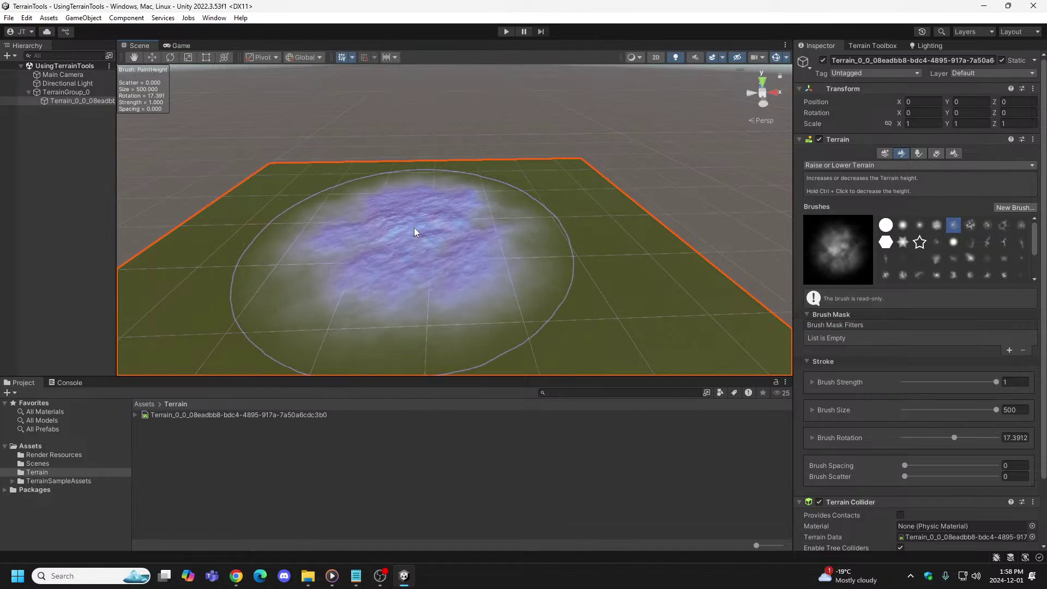
Step: Try out the brush rotation shortcut over the terrain, turning the brush to about 28 degrees
key(a)
key(a)
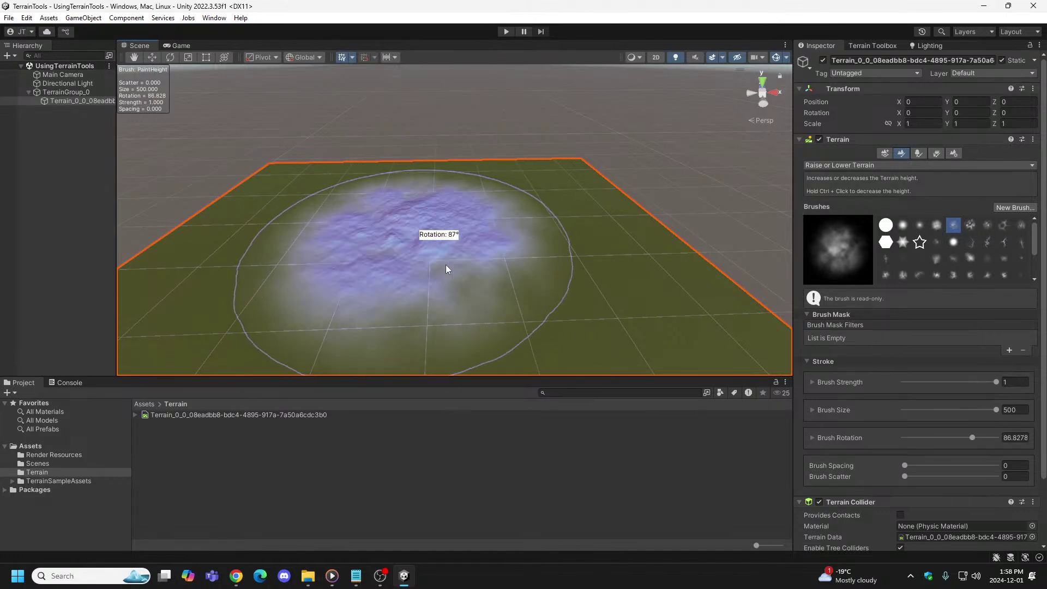
key(a)
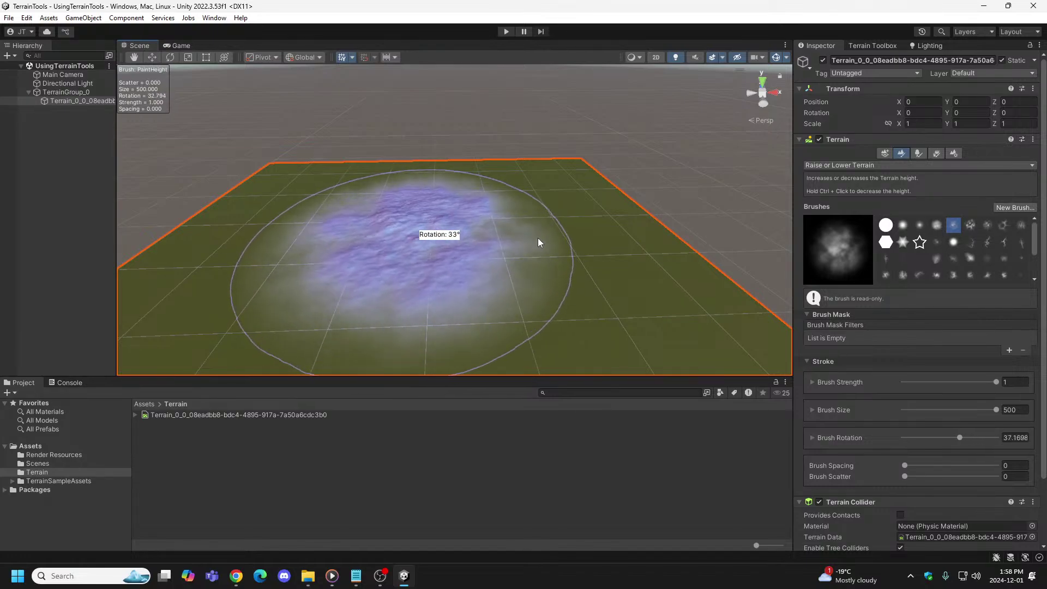
key(a)
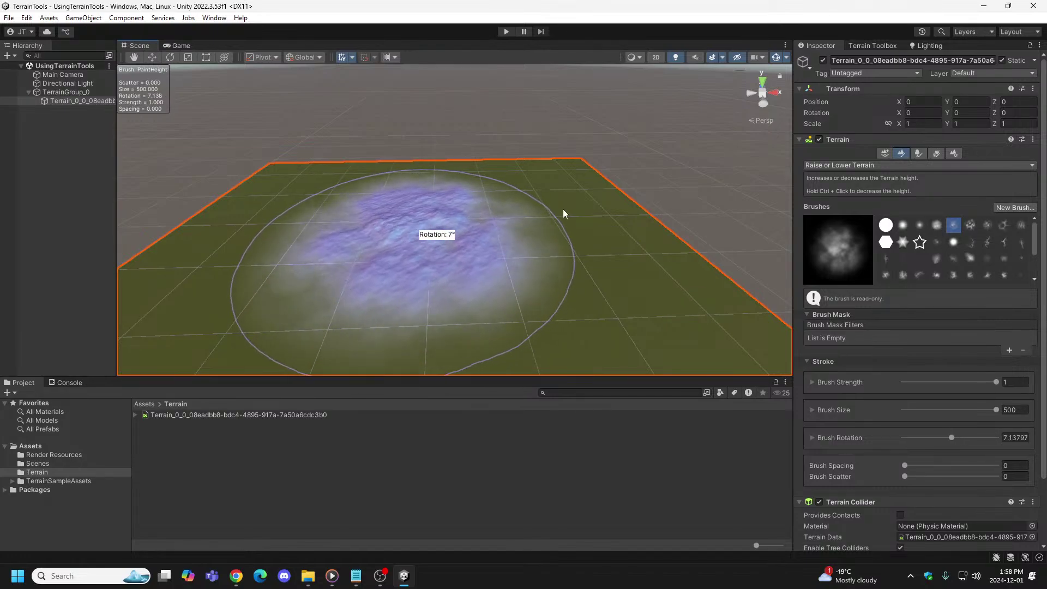
key(a)
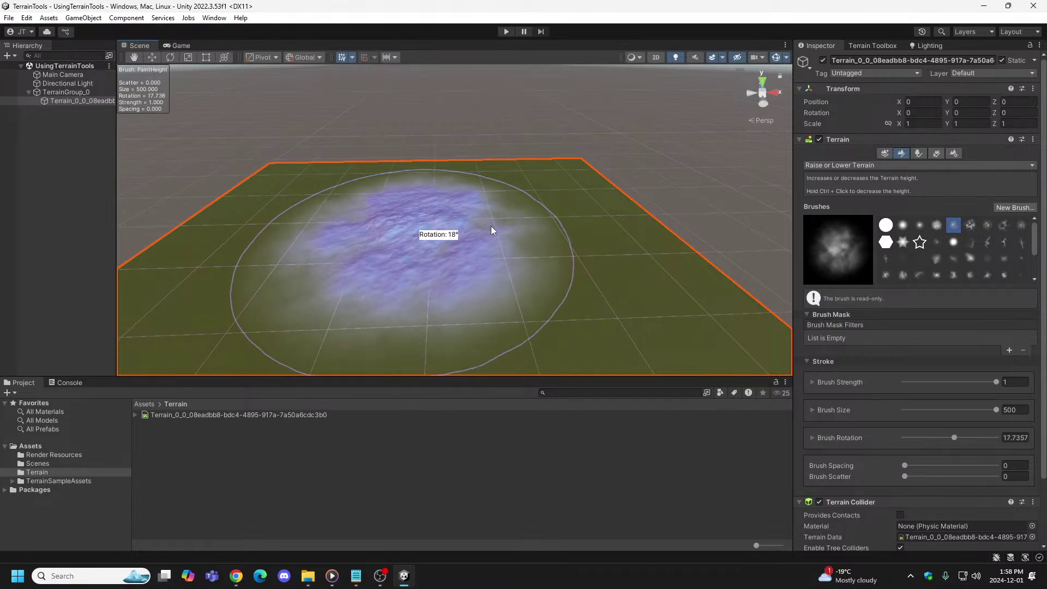
key(a)
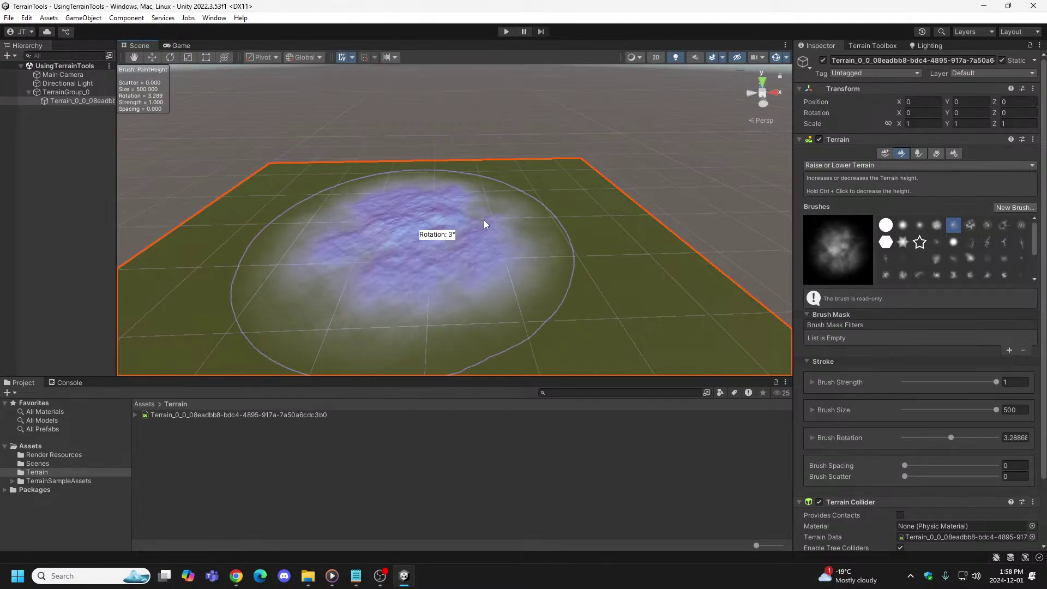
key(a)
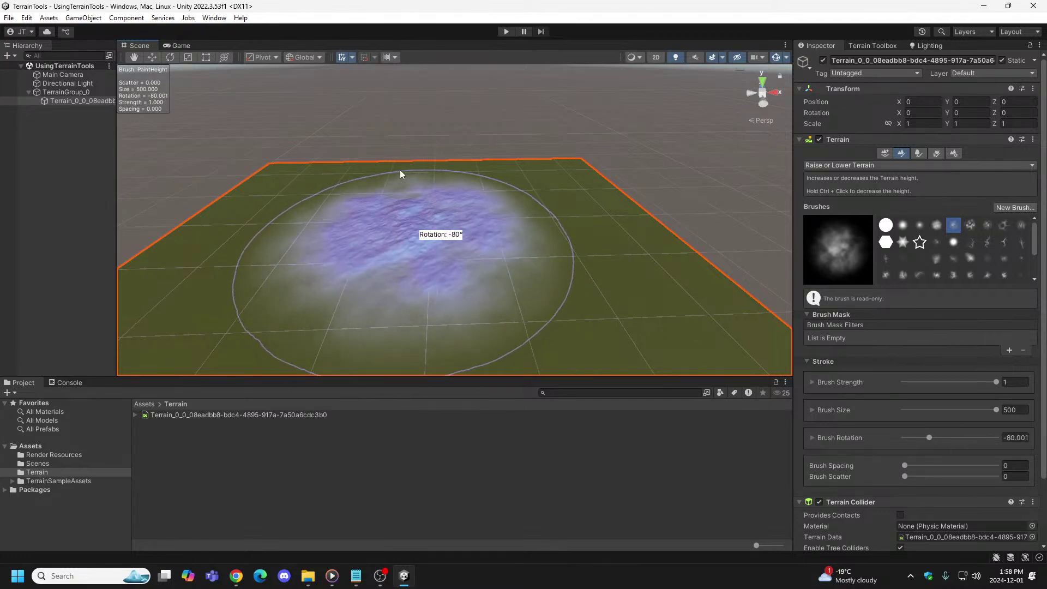
key(a)
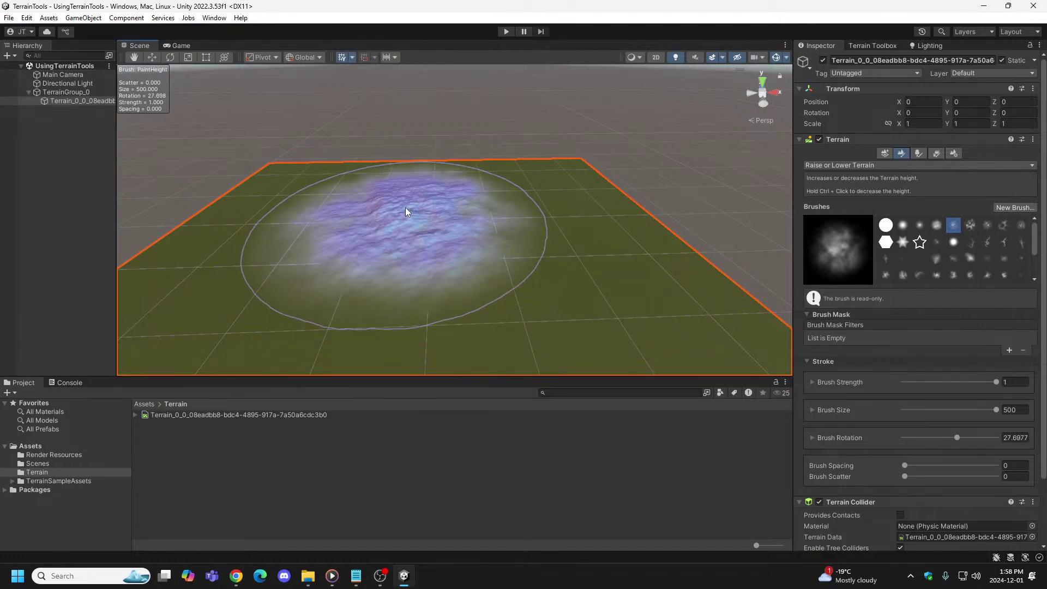
Step: Try raising a mountain in the middle of the terrain with the rotated brush and preview it in Play mode
drag(405, 207, 404, 207)
key(ctrl+z)
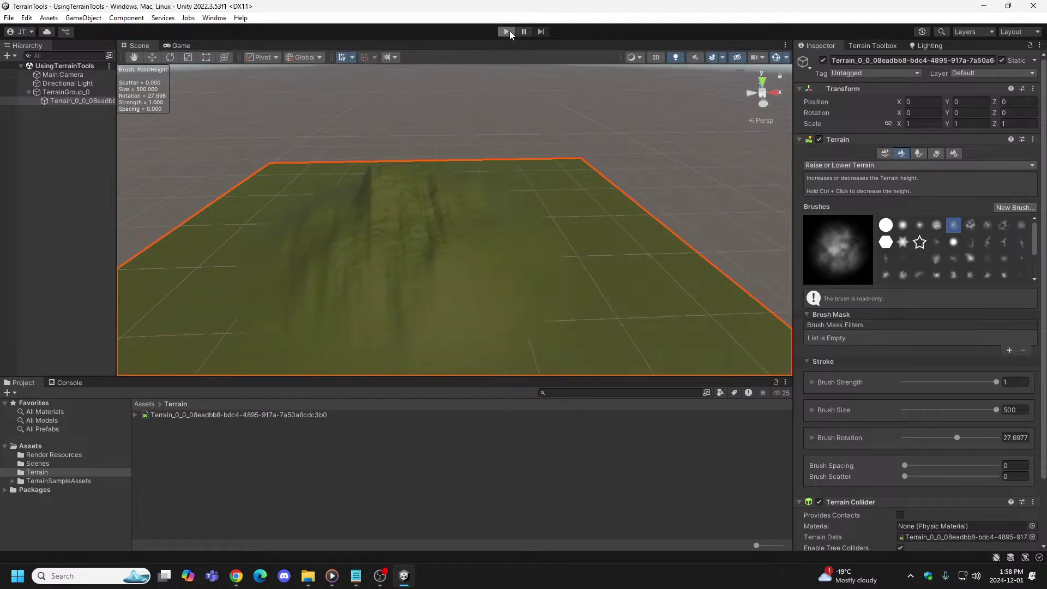
click(507, 31)
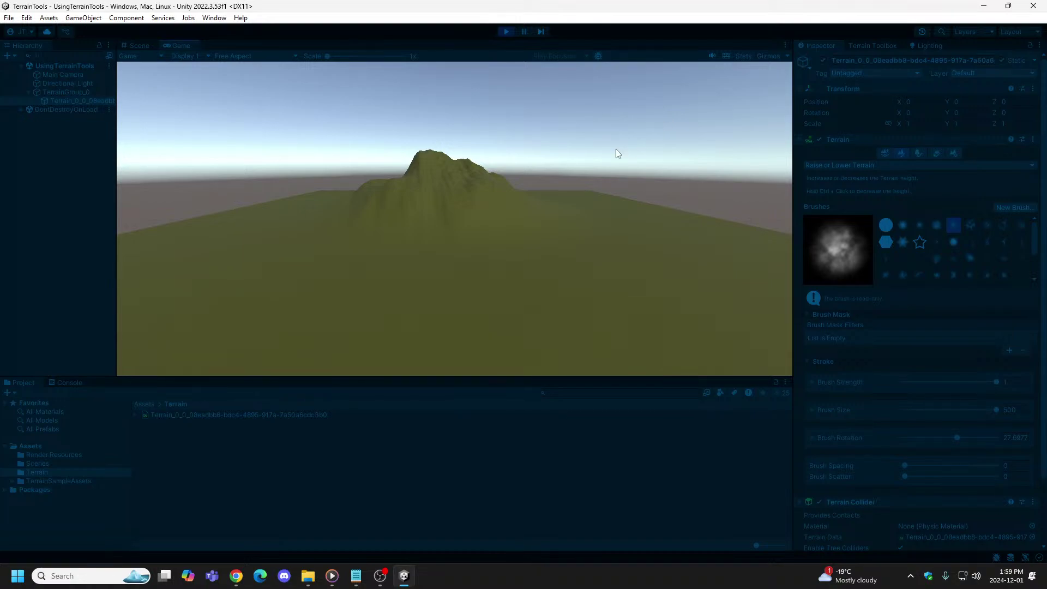
click(506, 31)
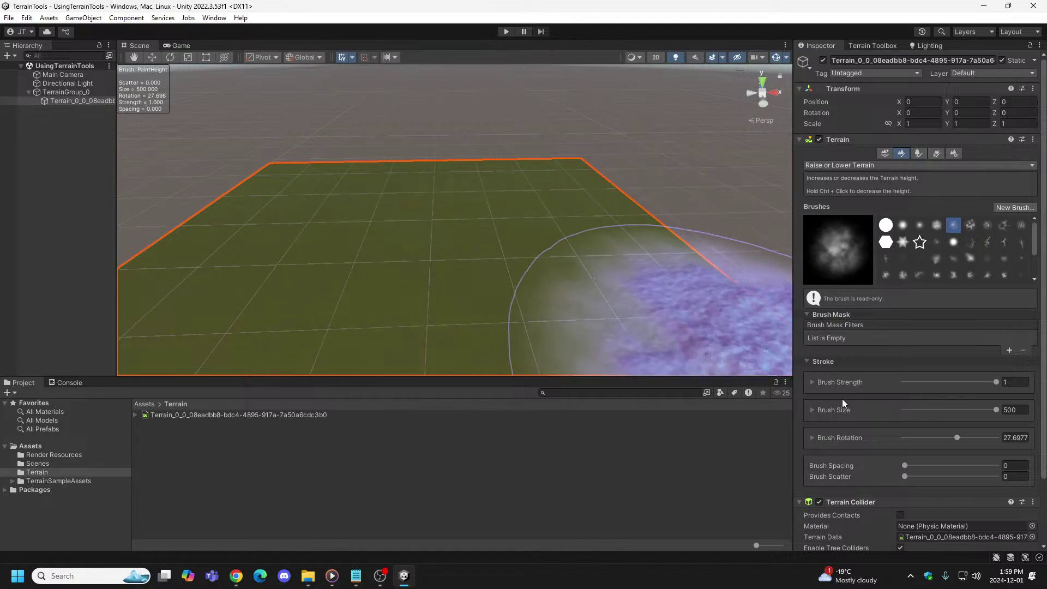
Step: Set the brush rotation to 0
drag(957, 438, 865, 439)
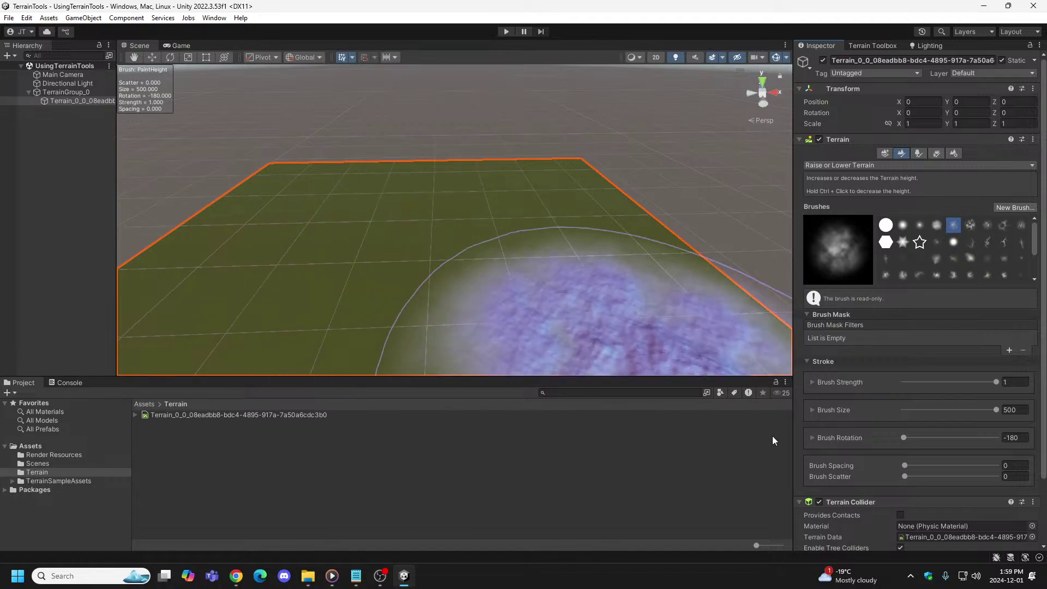
drag(904, 437, 953, 443)
text(0)
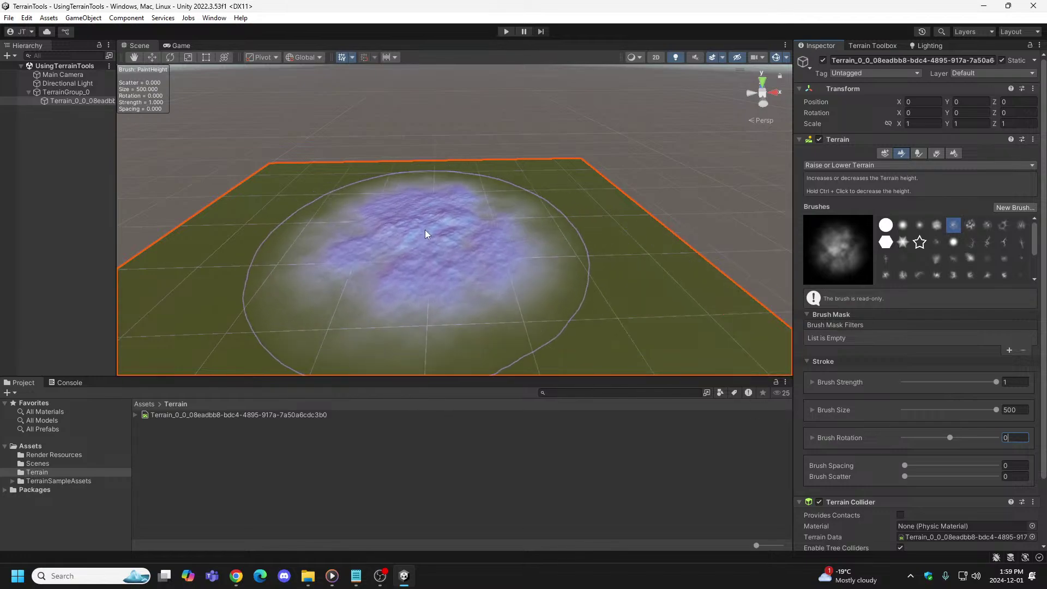
Step: Raise a larger mountain in the middle of the terrain with the unrotated brush and preview it in Play mode
drag(426, 231, 425, 232)
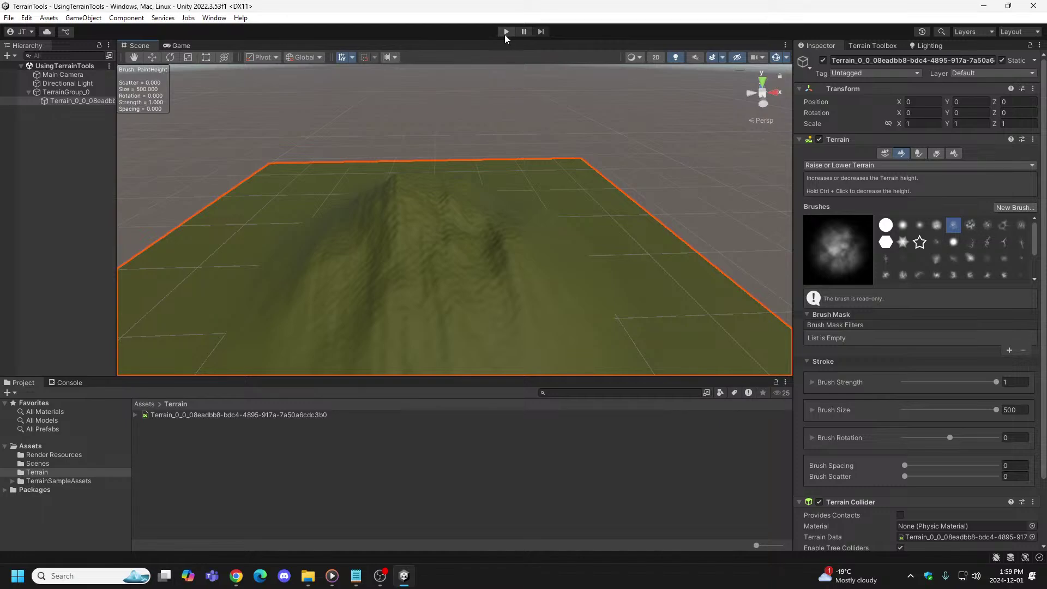
click(505, 31)
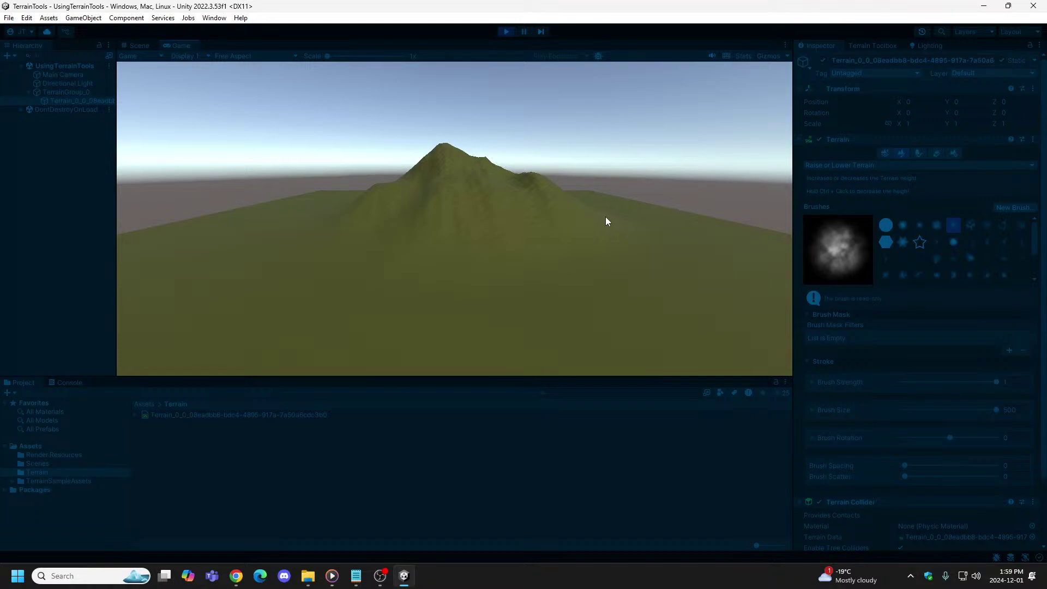
click(506, 32)
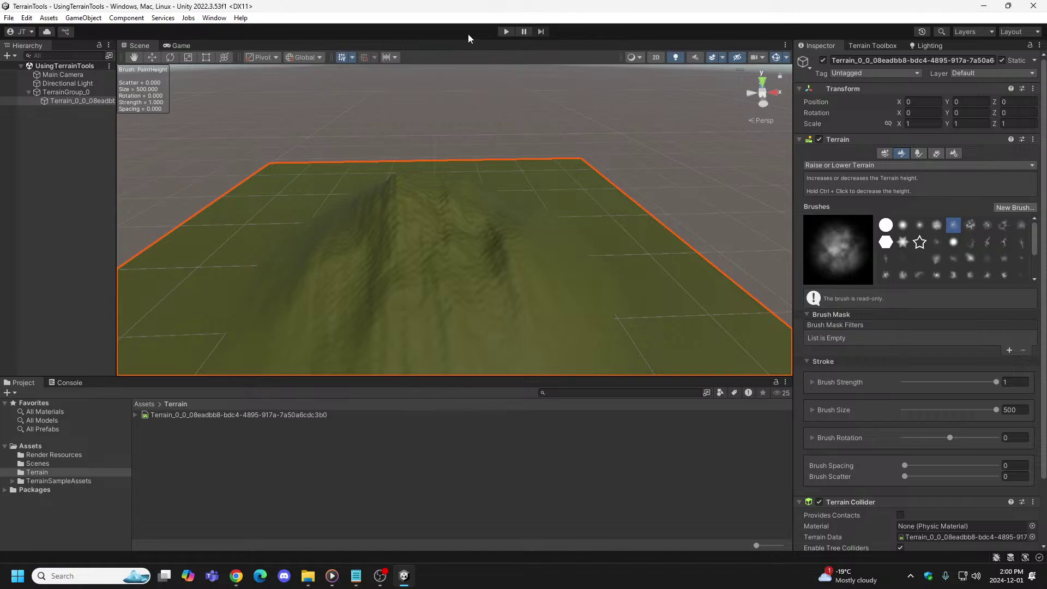
Step: Undo the mountain's height painting until the terrain is flat
key(ctrl+z)
key(ctrl+z)
key(ctrl+z)
key(ctrl+z)
key(ctrl+z)
key(ctrl+z)
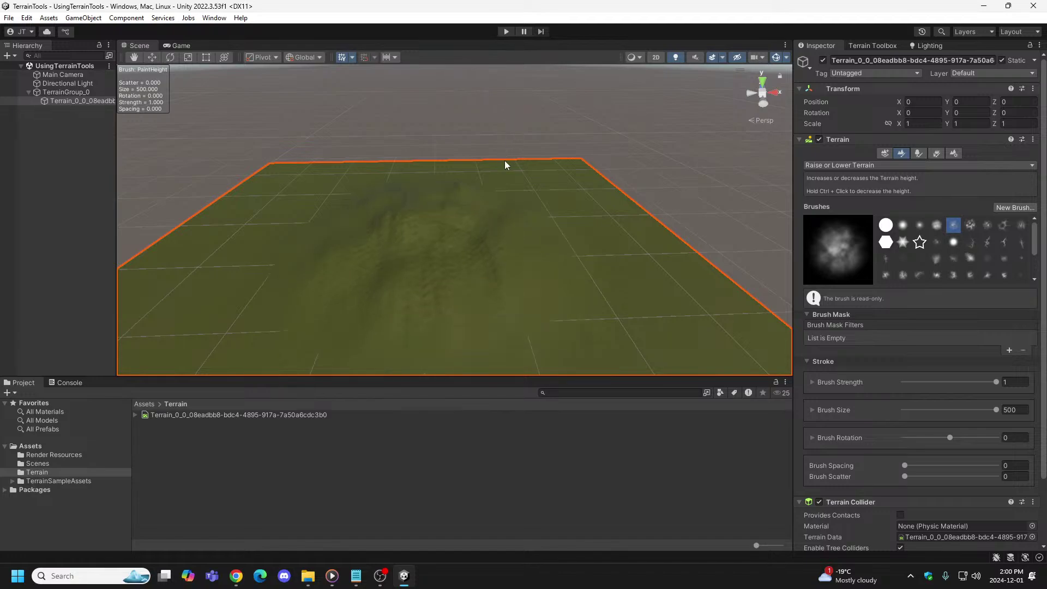
key(ctrl+z)
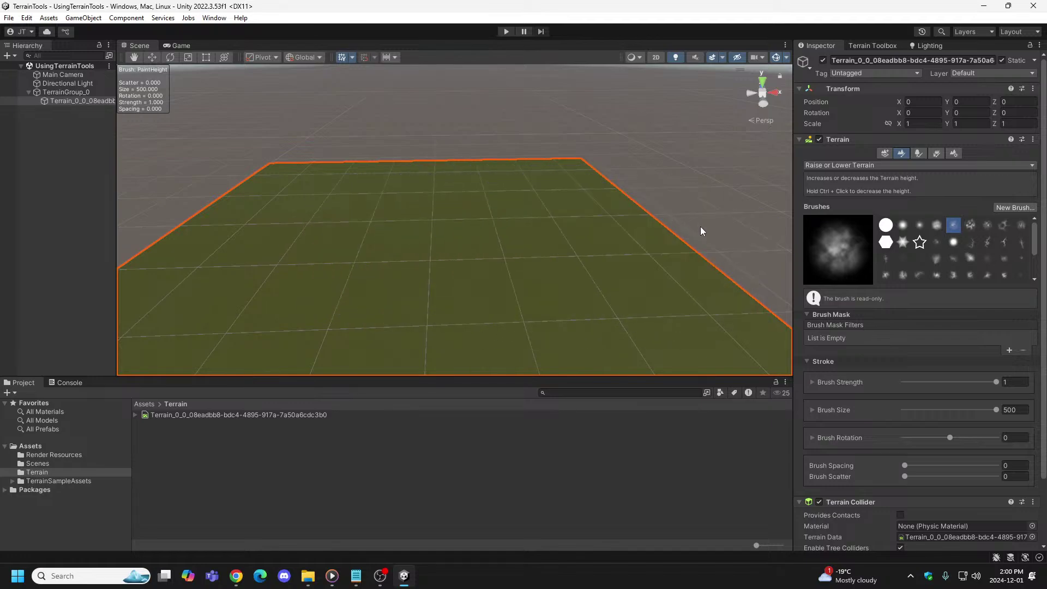
Step: Select the blotchy noise brush next to the current one, stamp it once mid-terrain at strength 1 and size 500, and preview it in Play mode
click(972, 224)
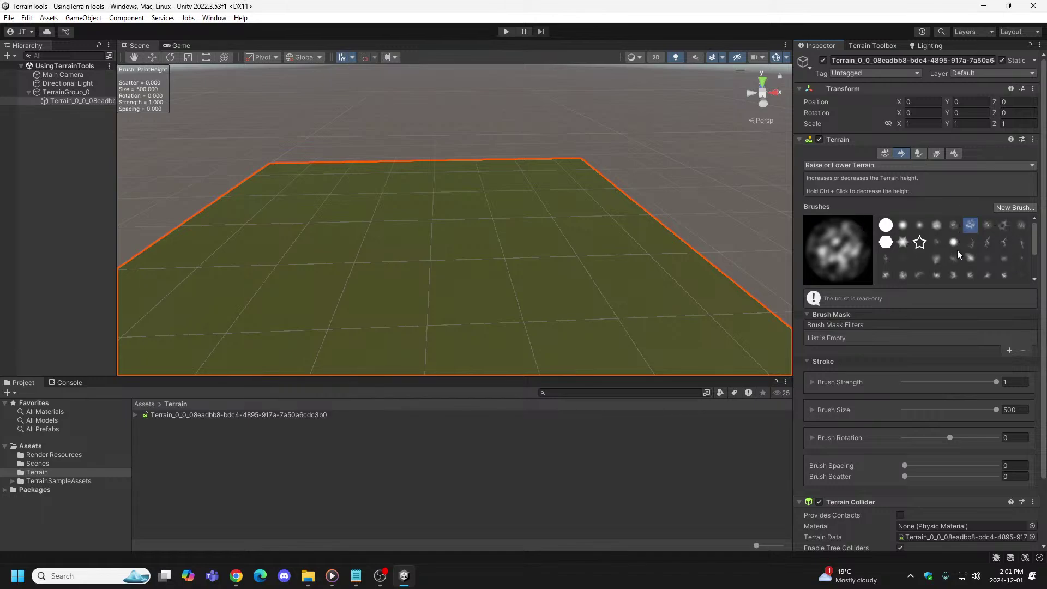
scroll(888, 256, down, 3)
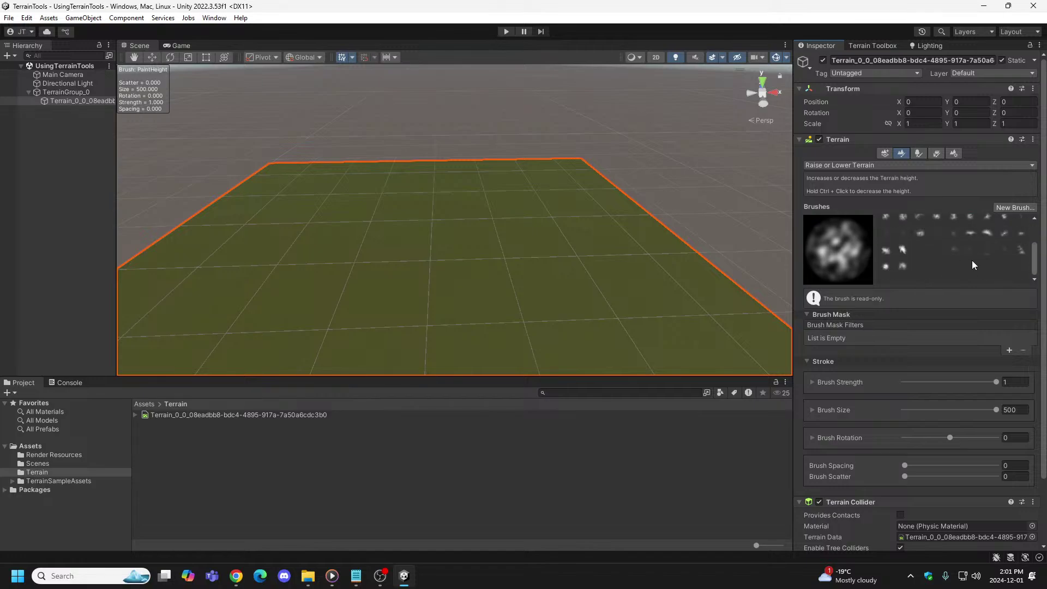
drag(1038, 269, 1041, 228)
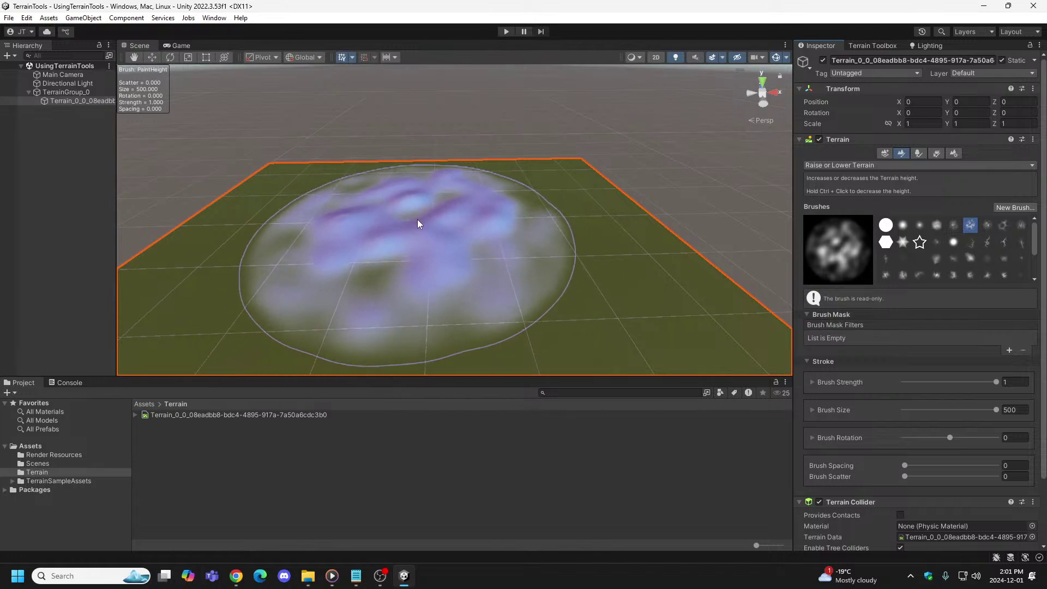
click(418, 220)
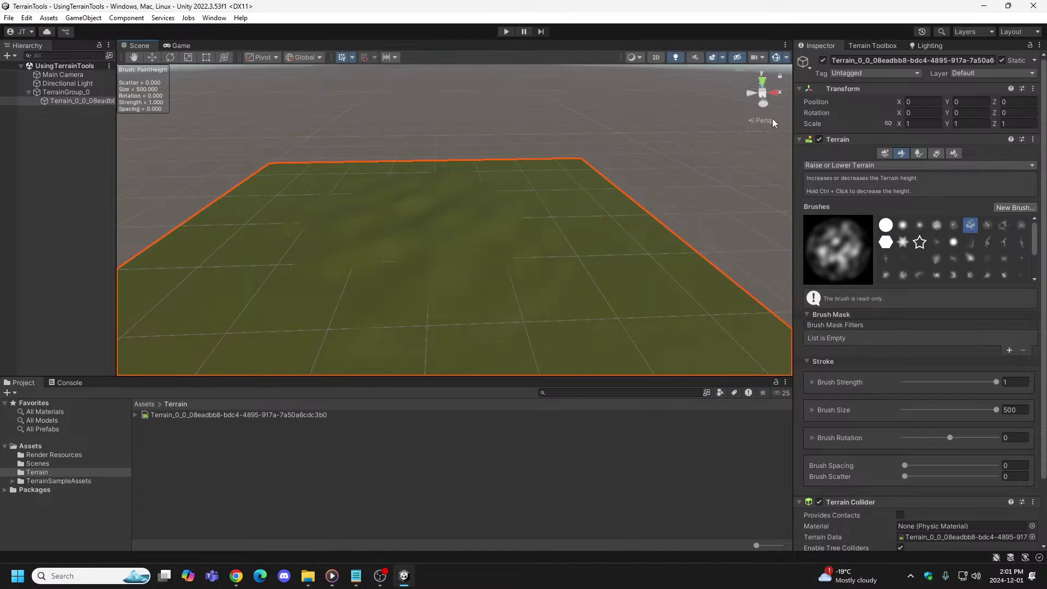
click(506, 31)
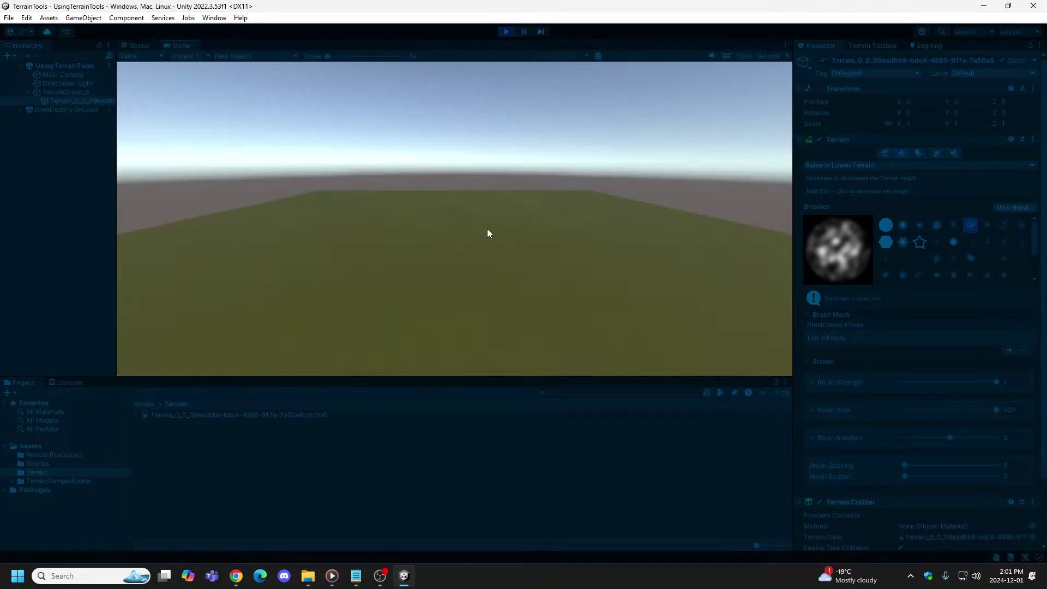
Step: Stamp low bumps mid-terrain with the blotchy noise brush at strength 1 and size 500, undoing the extra stroke, and preview them in Play mode
click(506, 32)
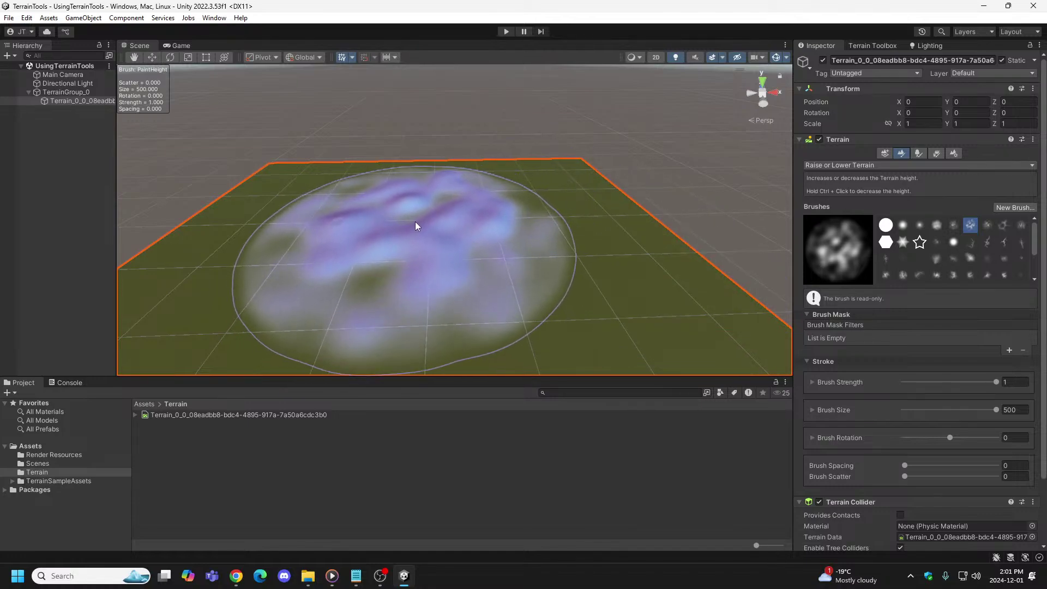
click(415, 213)
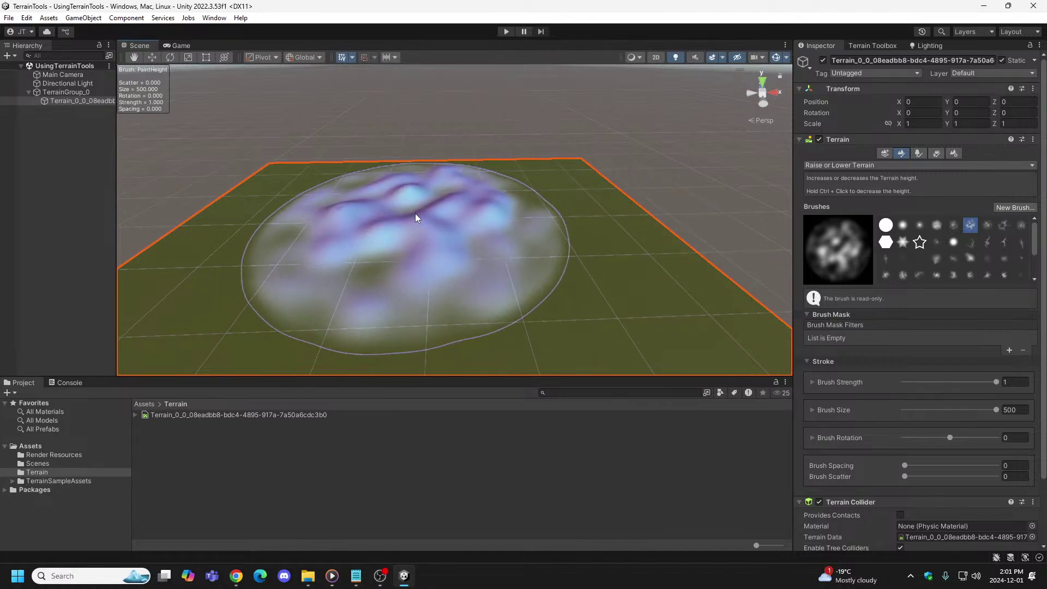
mouse_move(415, 206)
mouse_down()
mouse_move(443, 229)
mouse_move(431, 209)
mouse_up()
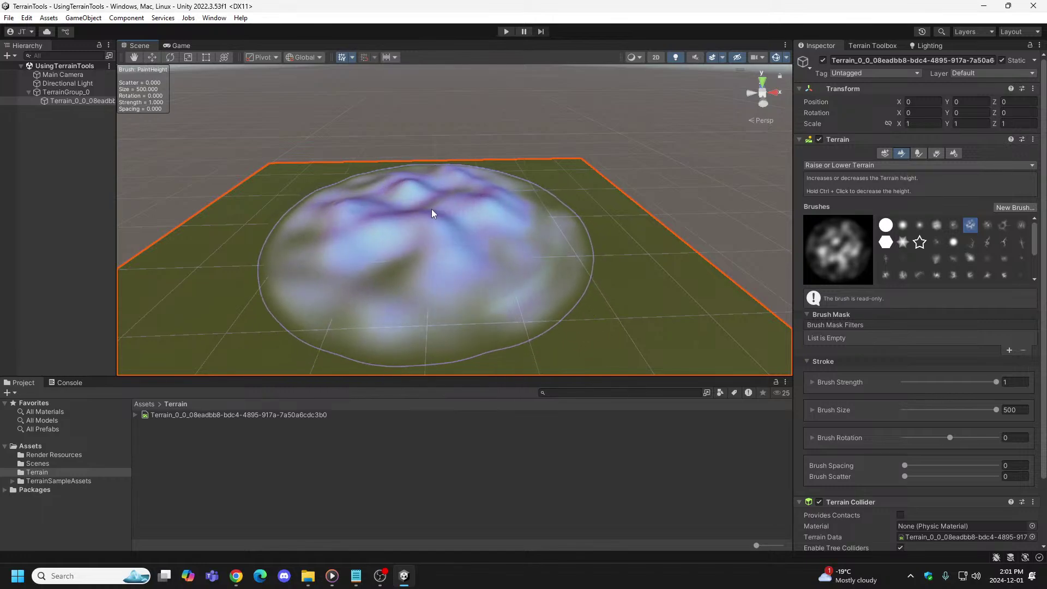
key(ctrl+z)
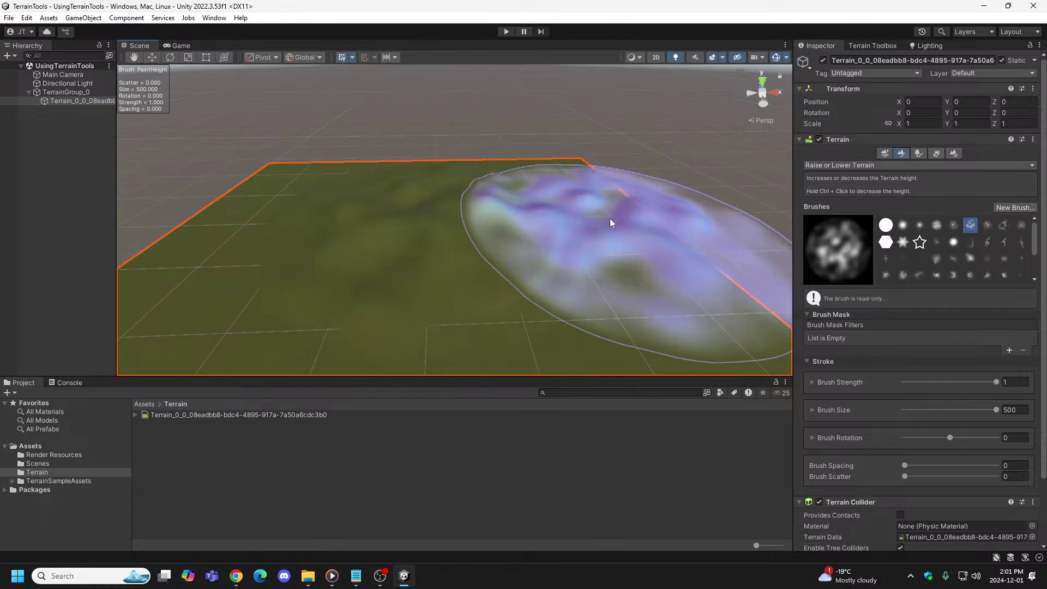
click(509, 30)
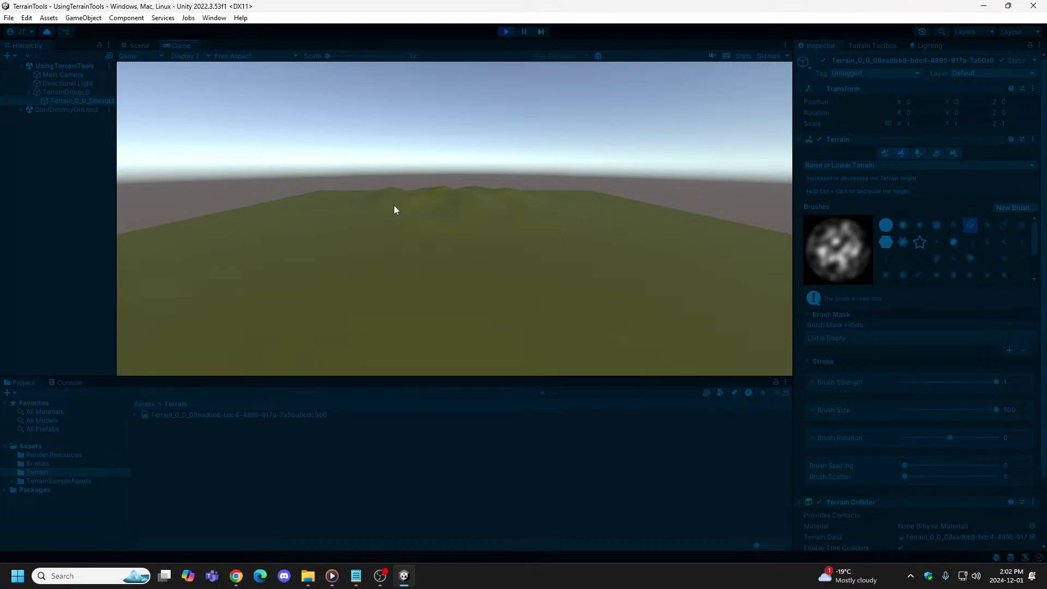
click(506, 31)
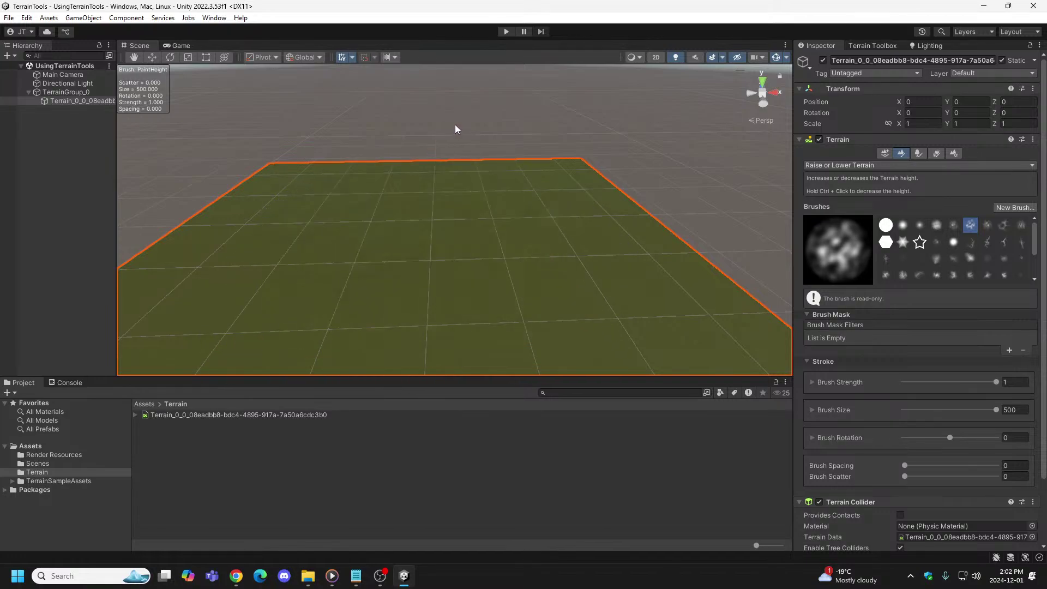
Step: Raise a cluster of peaks in the middle of the terrain with the blotchy noise brush and preview it in Play mode
click(431, 217)
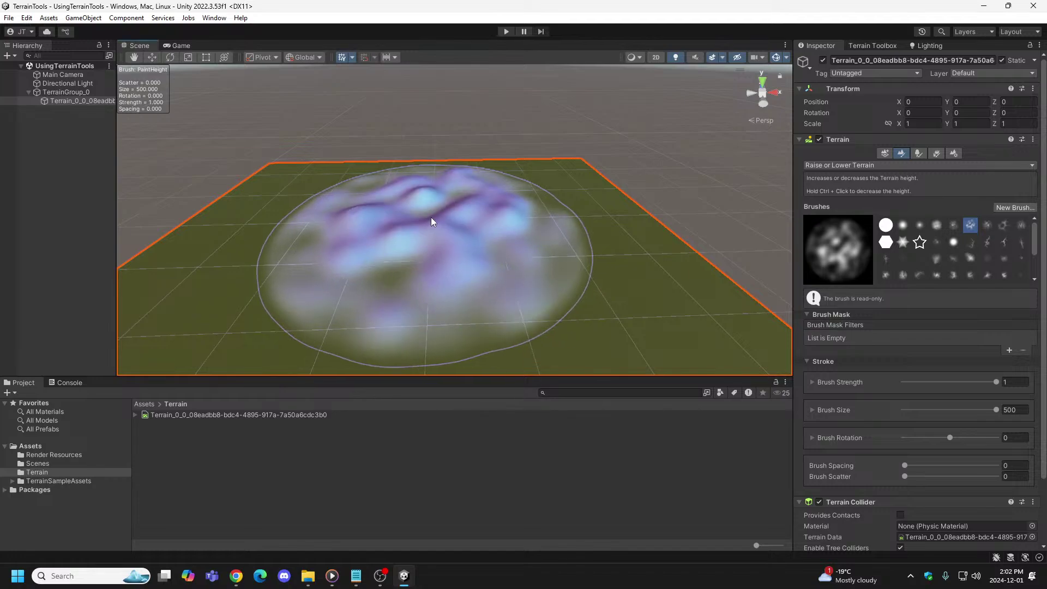
drag(431, 211, 434, 187)
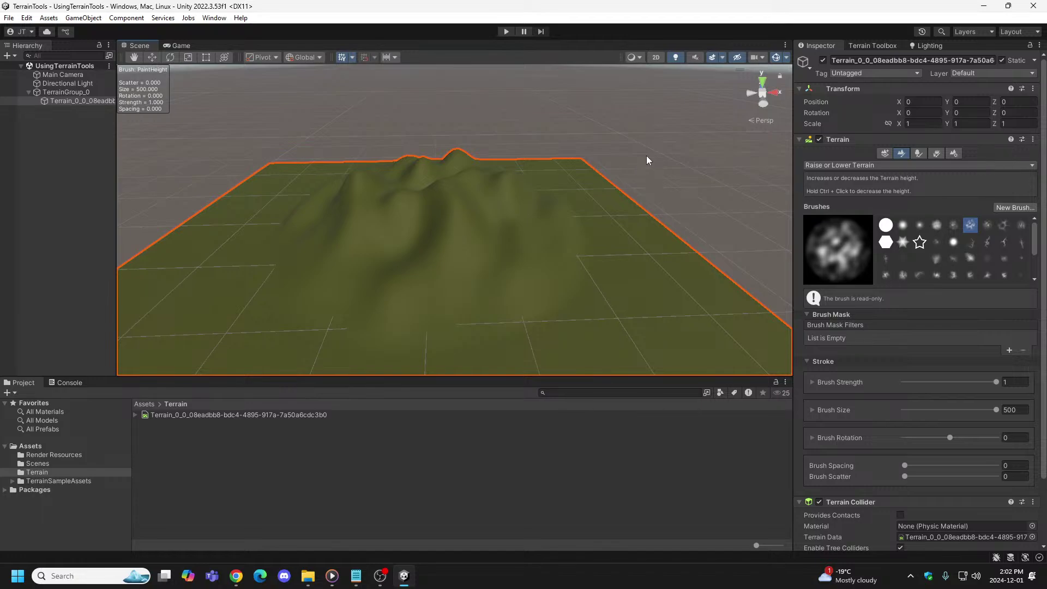
click(507, 32)
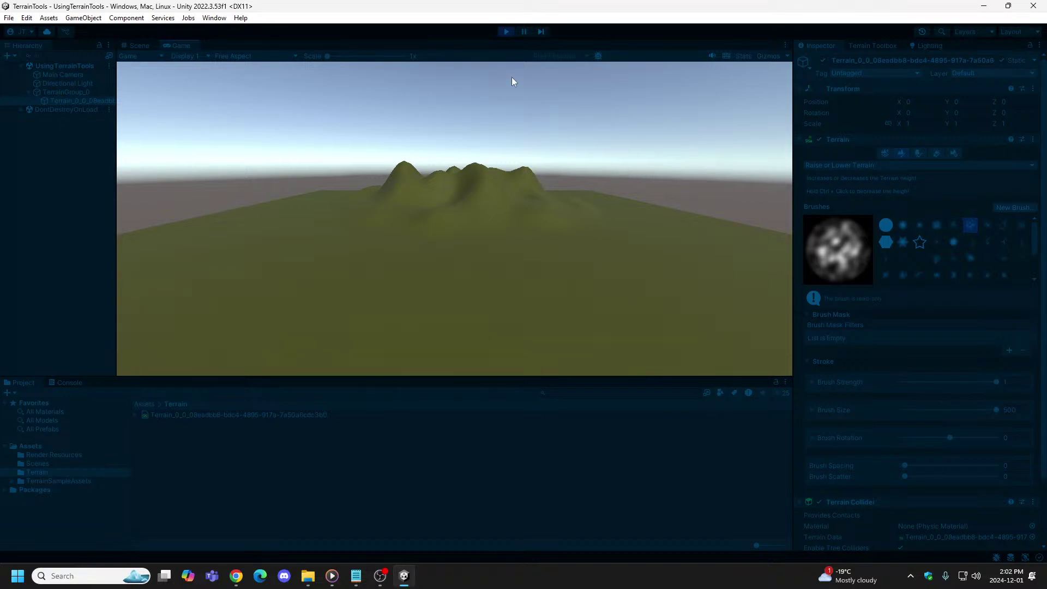
click(505, 31)
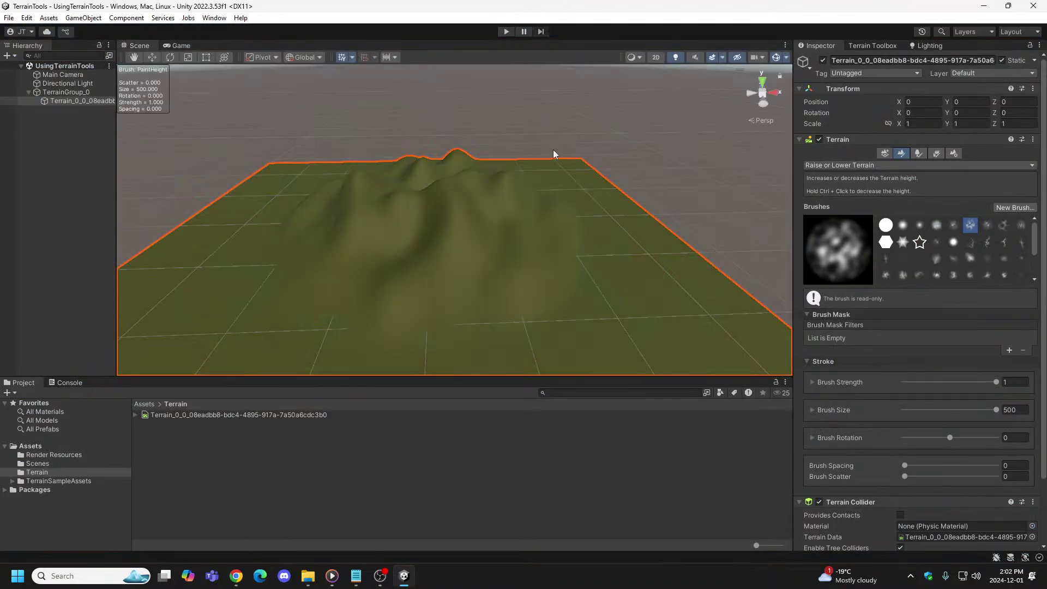
Step: Set the brush strength to about 0.087 and size to about 42.3, and paint a small blotchy-noise patch on the mountain's front slope
click(902, 225)
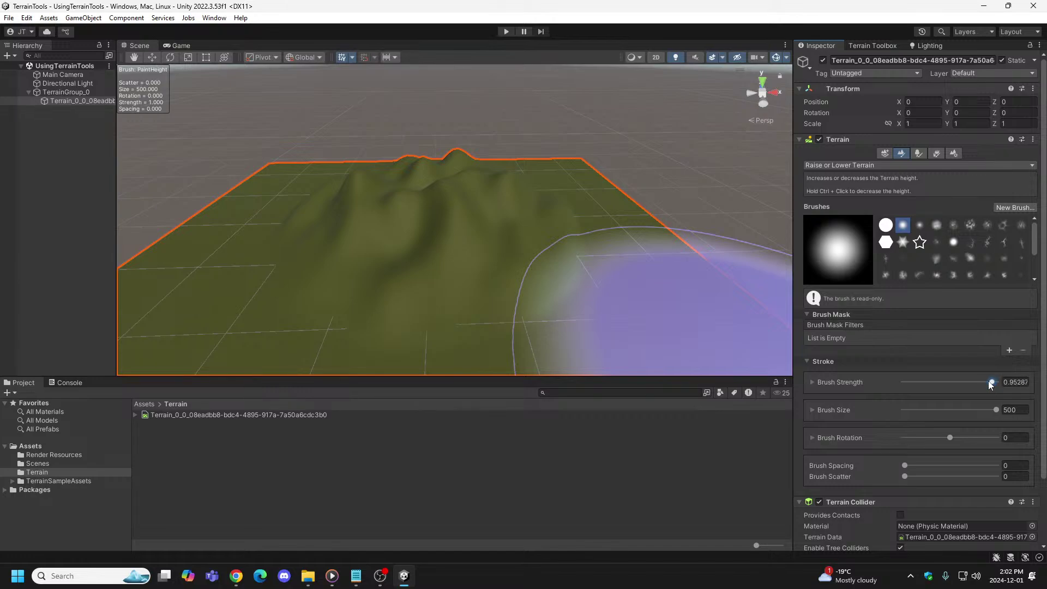
drag(990, 385, 906, 382)
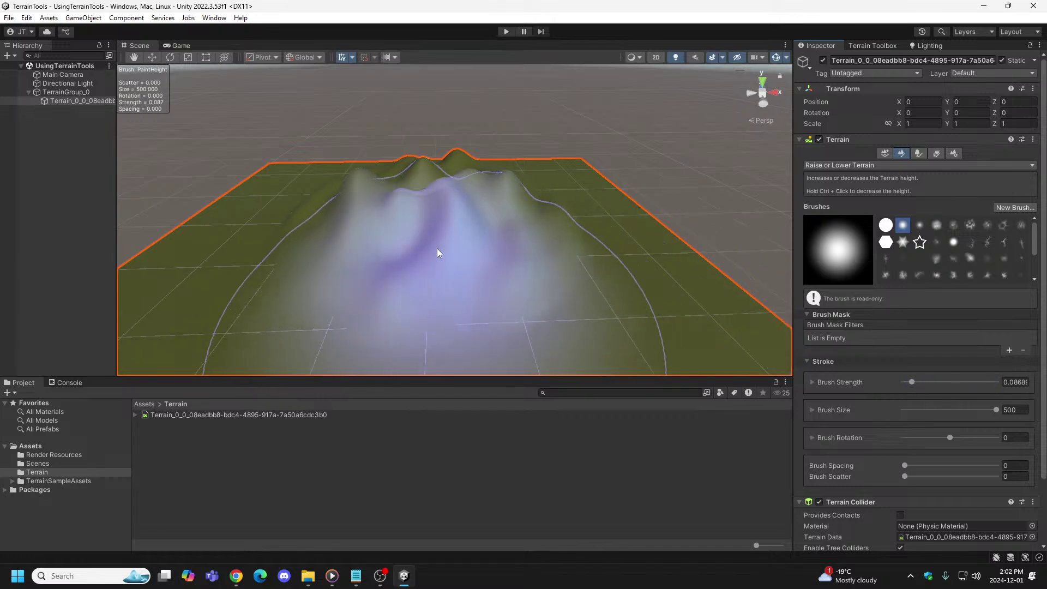
drag(995, 410, 911, 414)
mouse_move(399, 249)
mouse_down()
mouse_move(416, 243)
mouse_move(414, 229)
mouse_up()
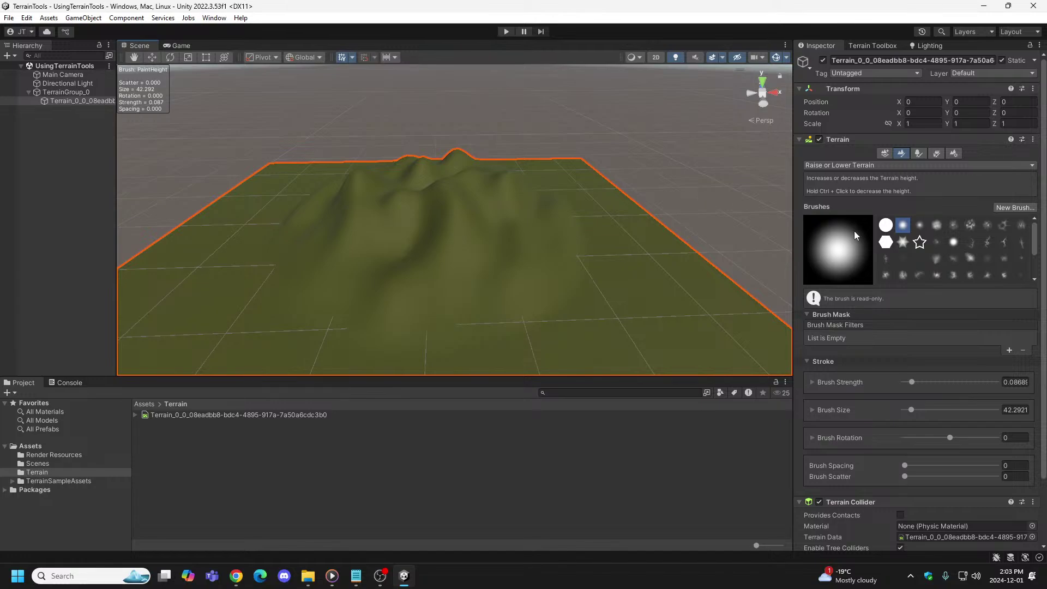
click(971, 226)
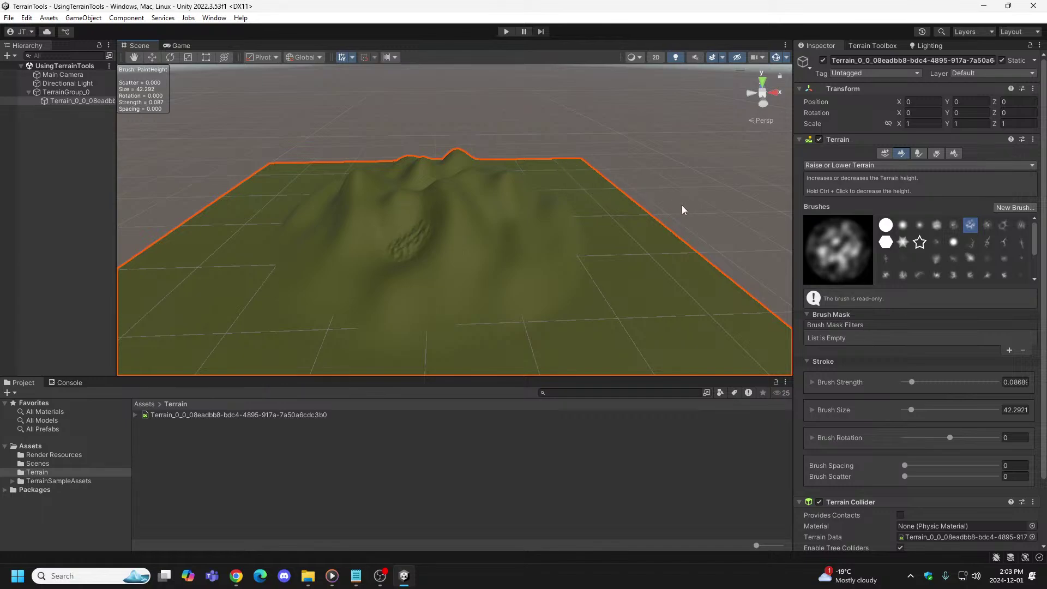
Step: Undo the small patch and the mountain's height painting until the terrain is flat
key(ctrl+z)
key(ctrl+z)
key(ctrl+z)
key(ctrl+z)
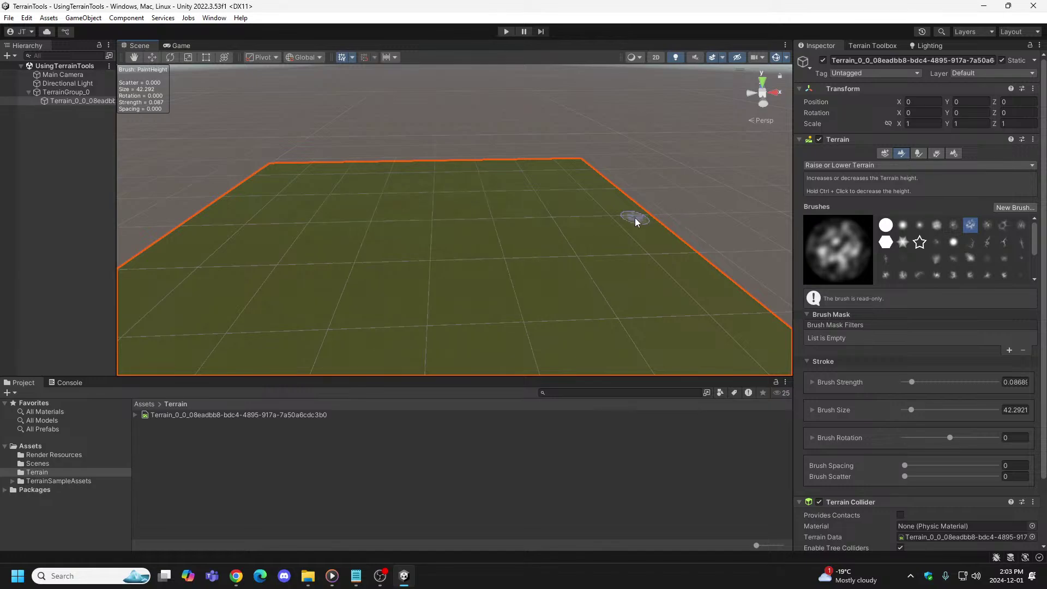
key(ctrl+z)
Step: Raise a taller mountain mid-terrain with the blotchy noise brush at strength 1 and size 500, and preview it in Play mode
click(81, 102)
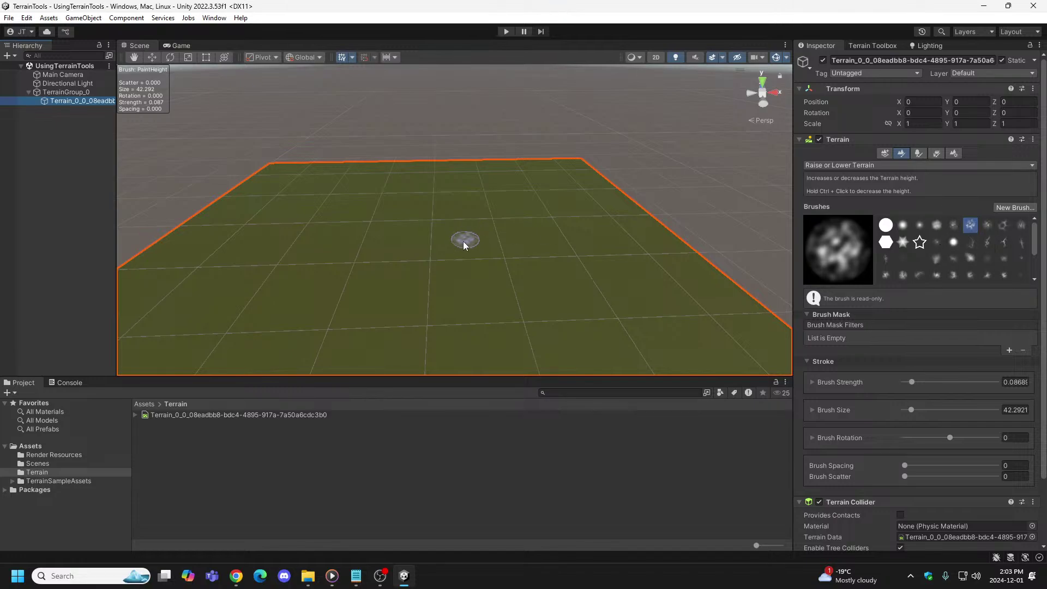
drag(913, 385, 1028, 381)
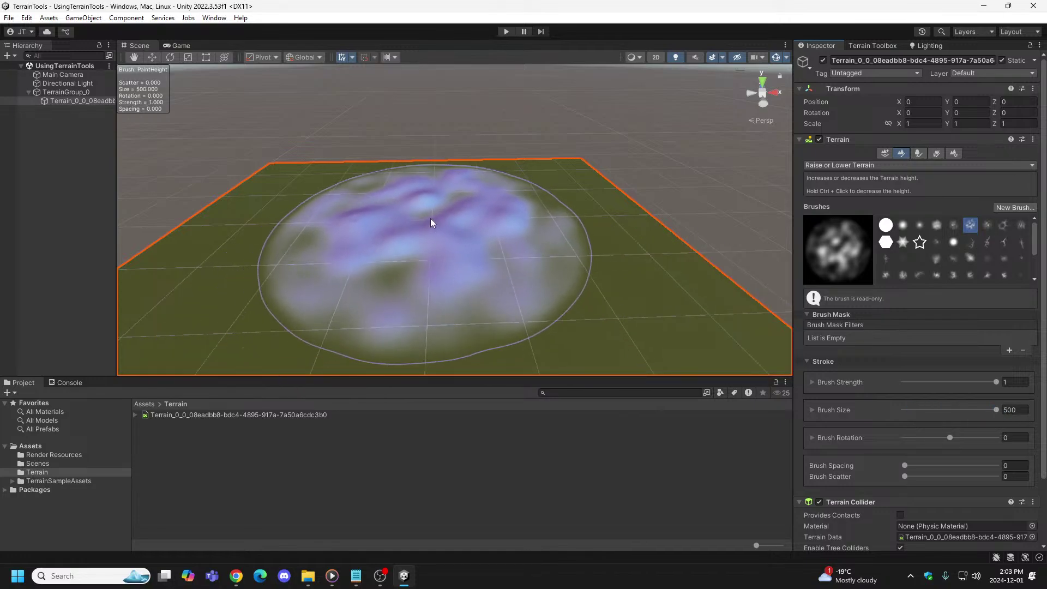
drag(429, 218, 430, 198)
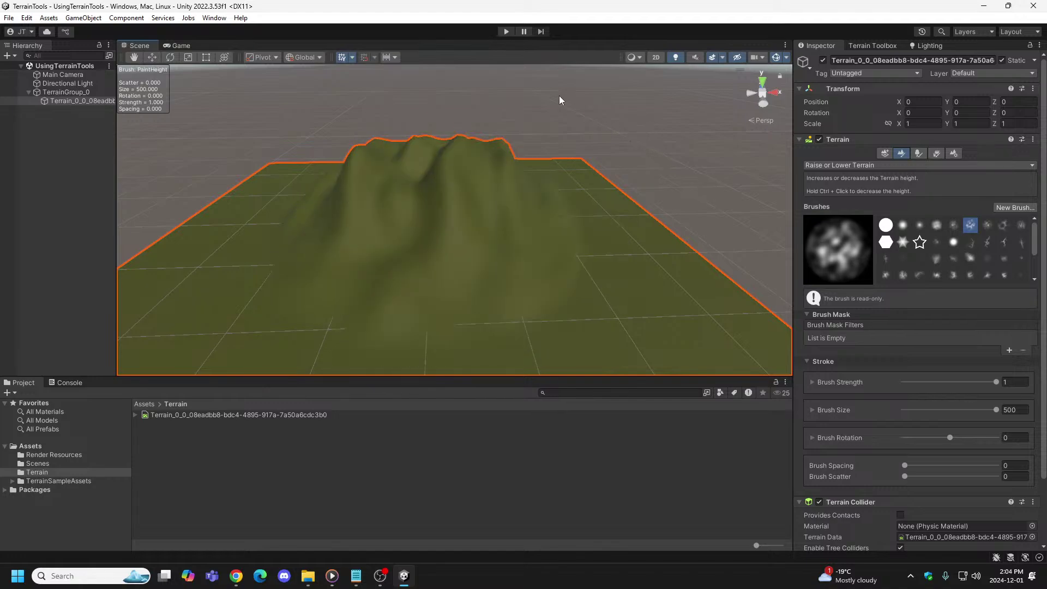
click(504, 31)
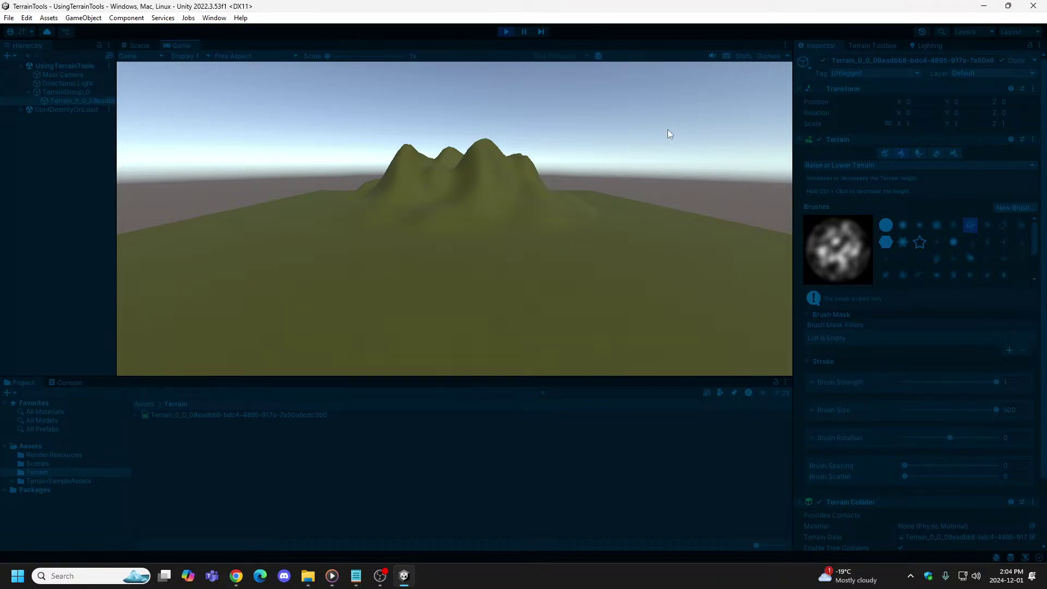
click(506, 32)
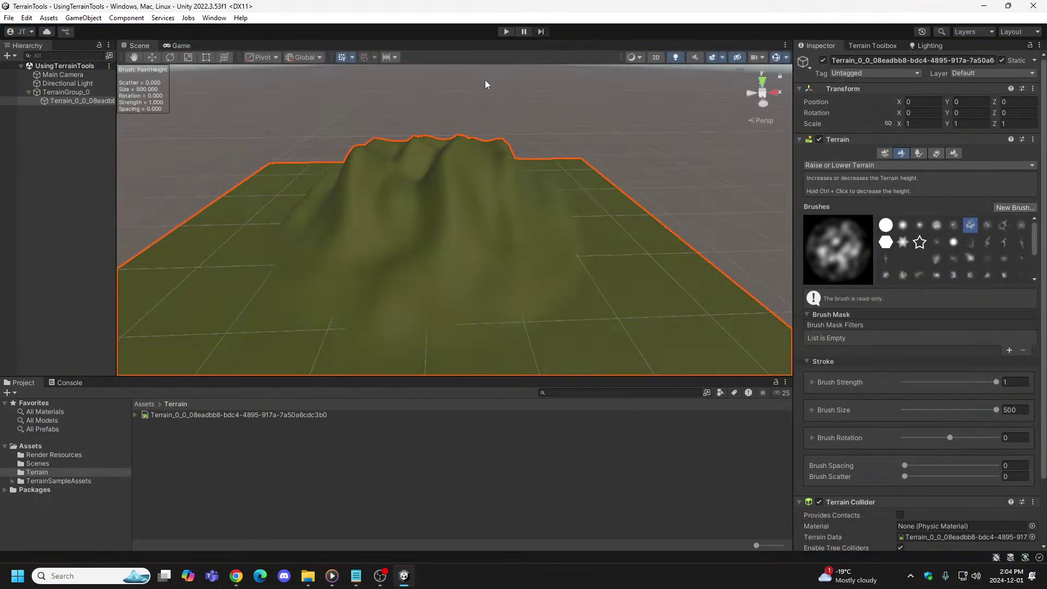
Step: Undo all height painting of the taller noise-brush mountain until the terrain is flat
key(ctrl+z)
key(ctrl+z)
key(ctrl+z)
key(ctrl+z)
key(ctrl+z)
key(ctrl+z)
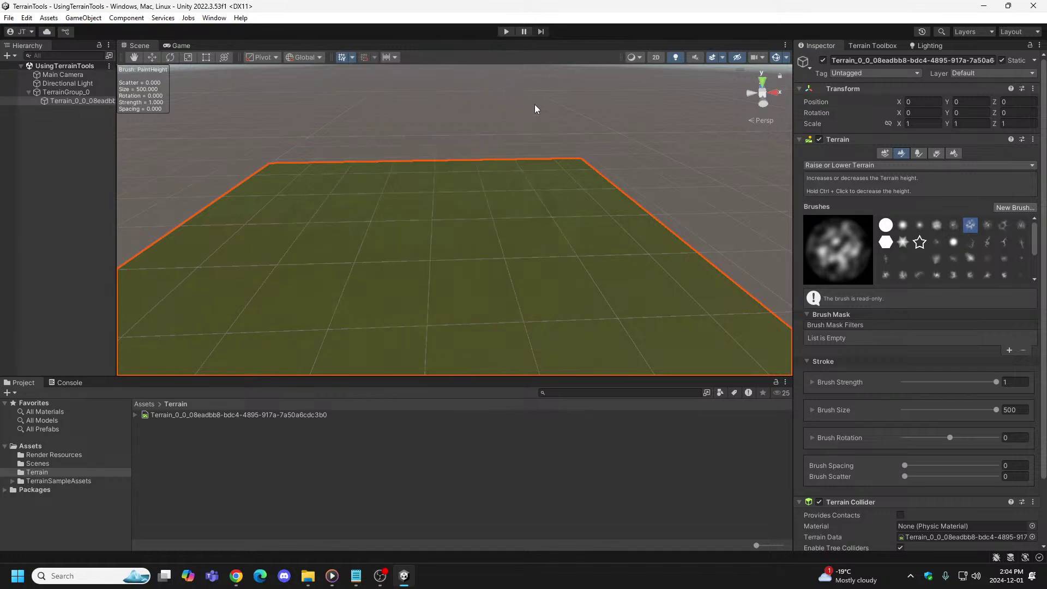
Step: Select the swirled brush right after the blotchy noise brush and try raising the middle of the terrain with it
click(988, 227)
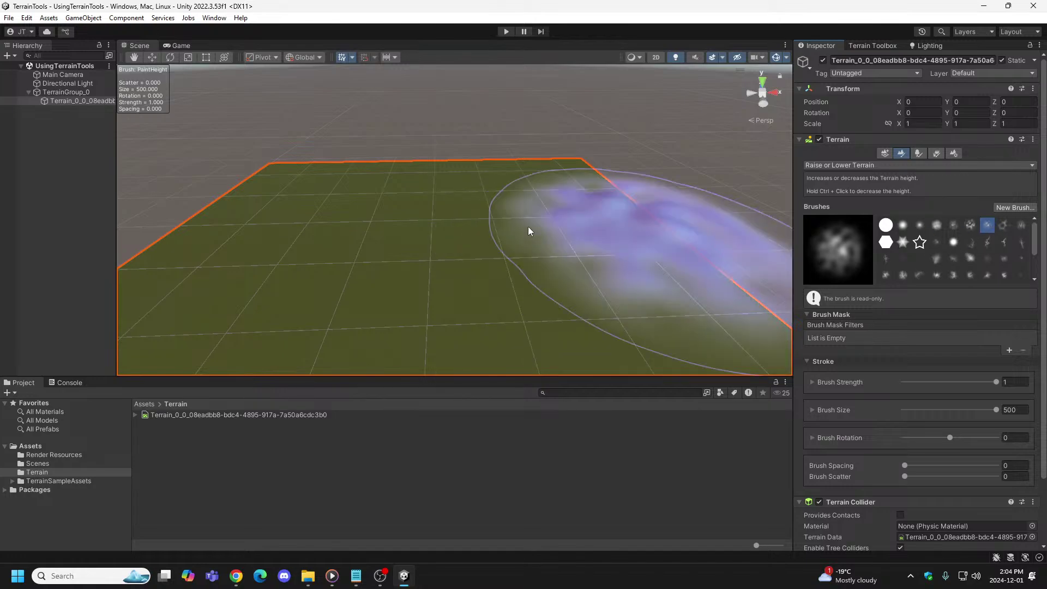
click(422, 220)
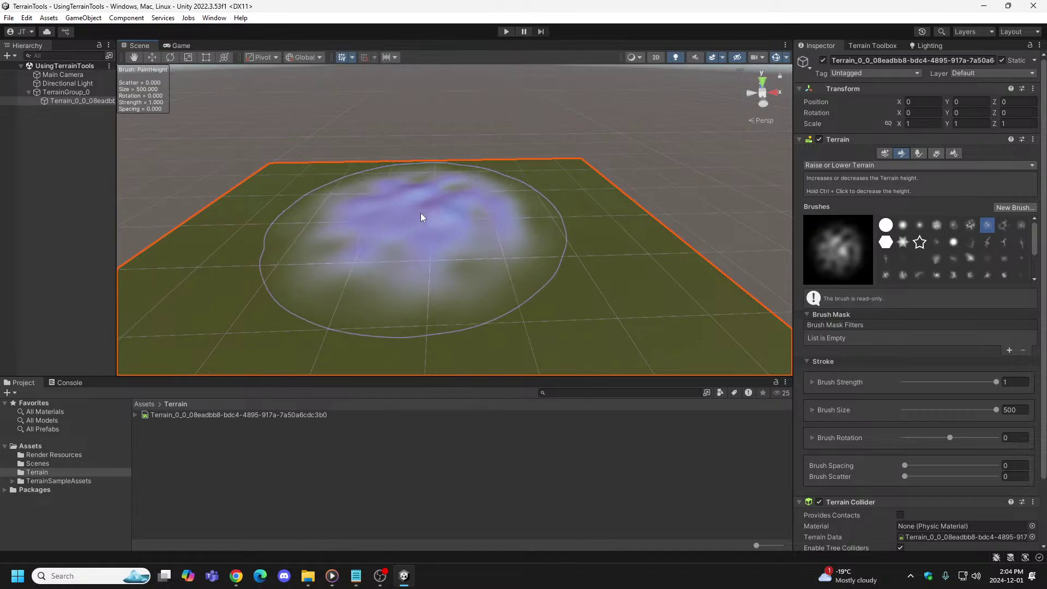
drag(420, 215, 428, 200)
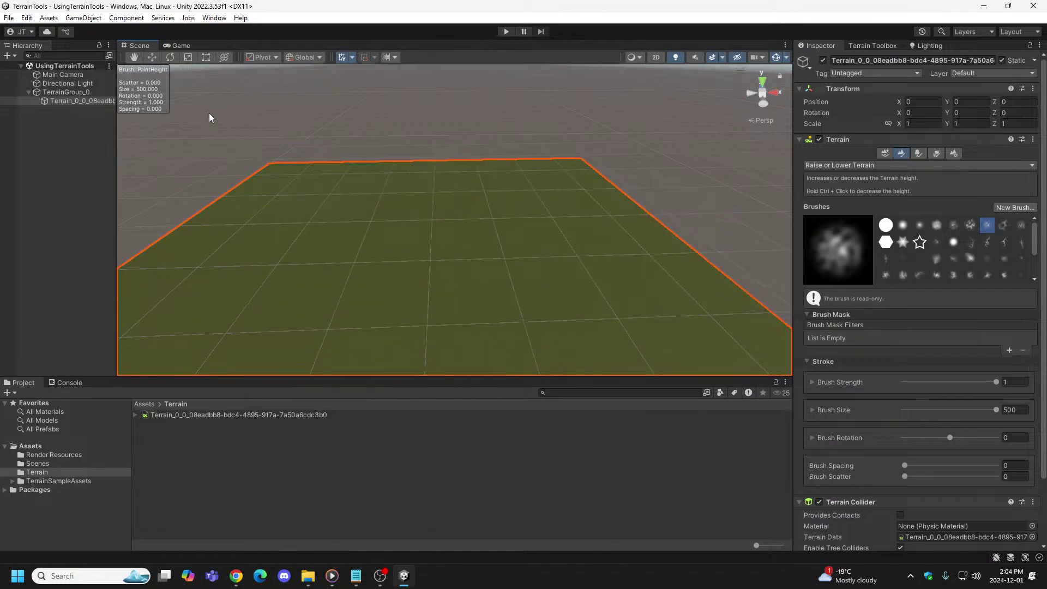
click(491, 205)
Step: Set the terrain's height to 700 in the mesh resolution settings and deselect the terrain
click(83, 103)
click(954, 153)
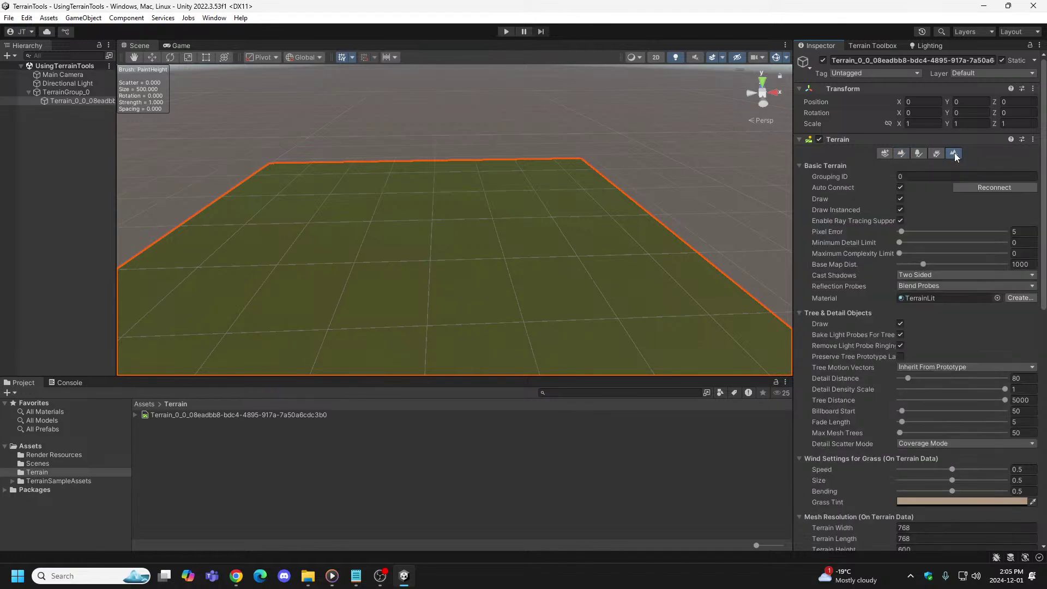
scroll(1041, 252, down, 10)
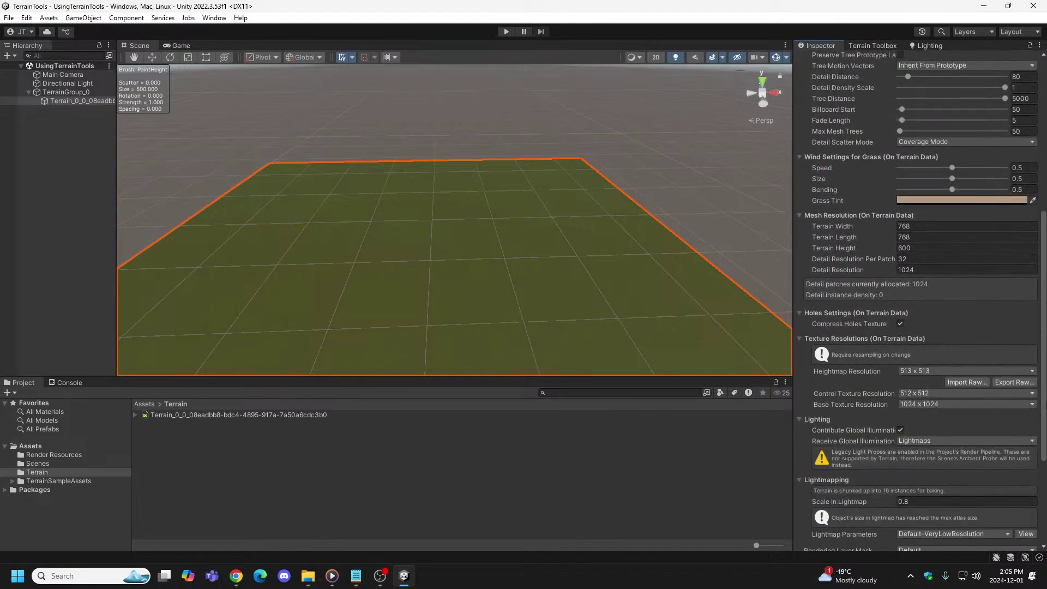
click(918, 248)
key(Return)
click(689, 184)
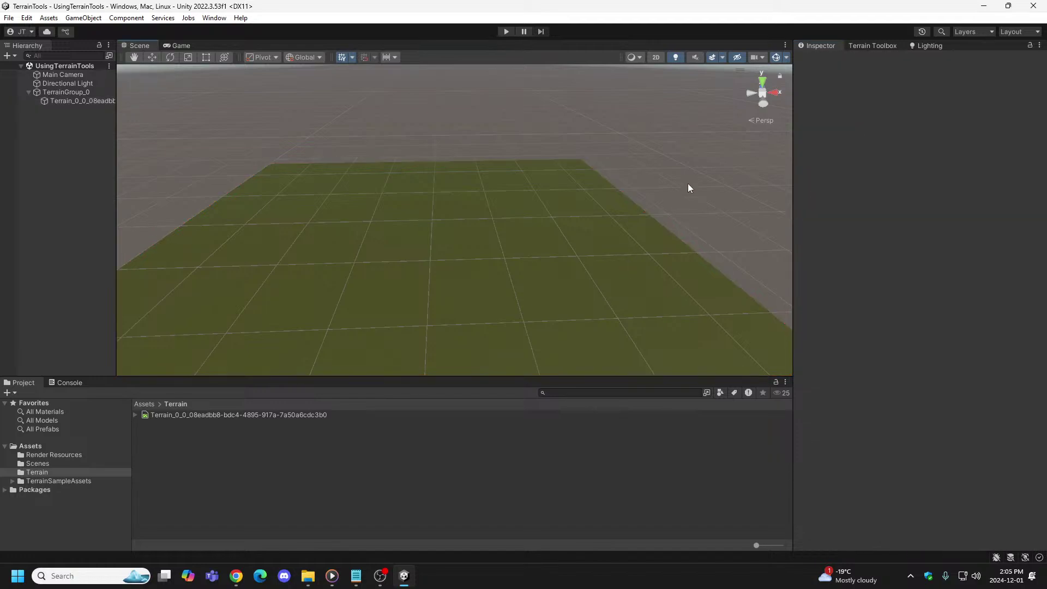
Step: Set the selected terrain's height to 1000 in the mesh resolution settings and preview the scene in Play mode
right_drag(462, 238, 357, 295)
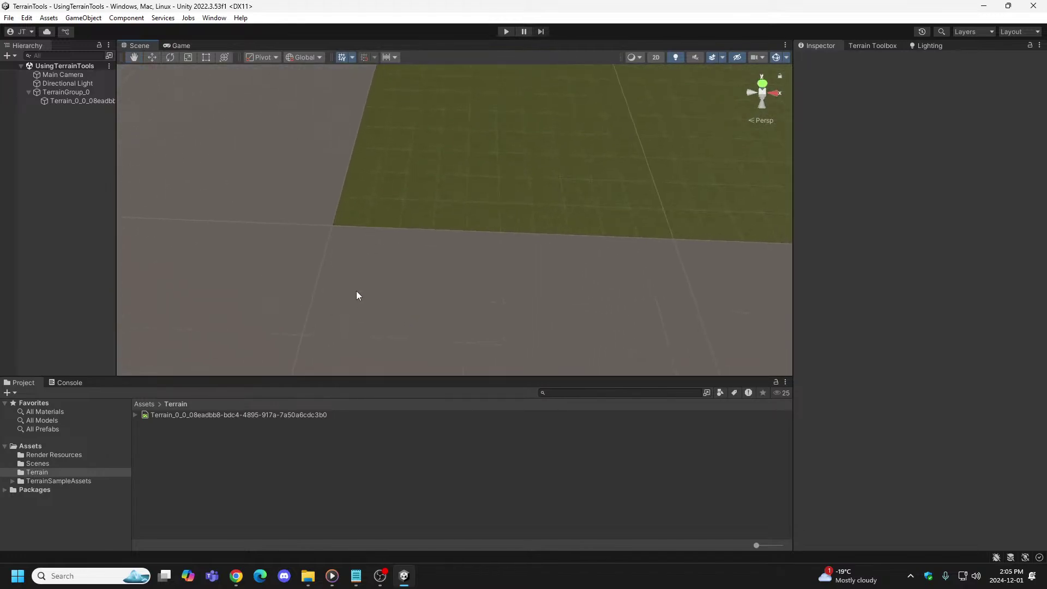
click(399, 228)
right_drag(420, 208, 751, 30)
key(f)
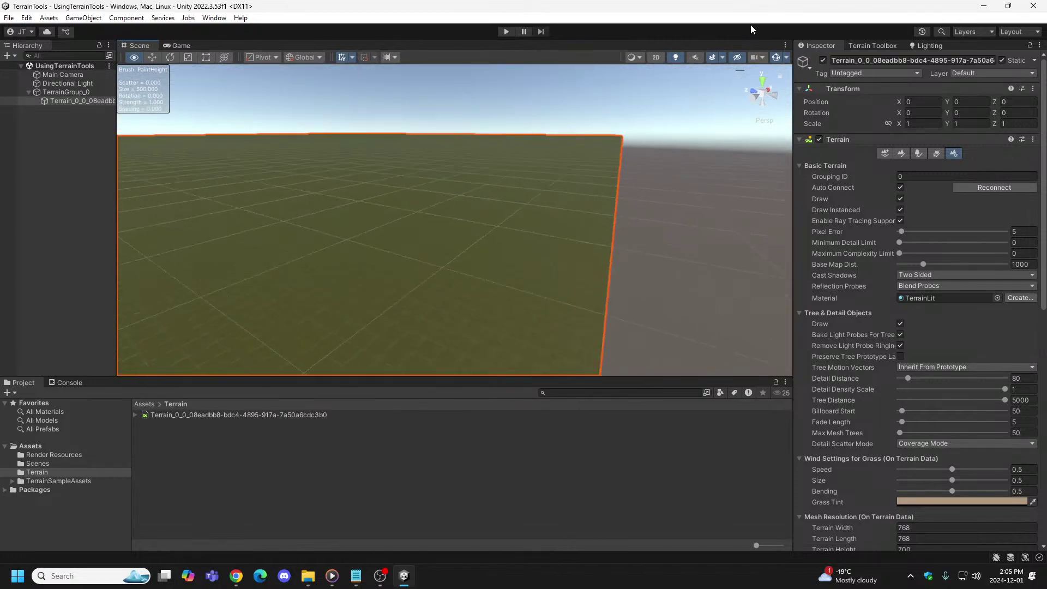
click(754, 89)
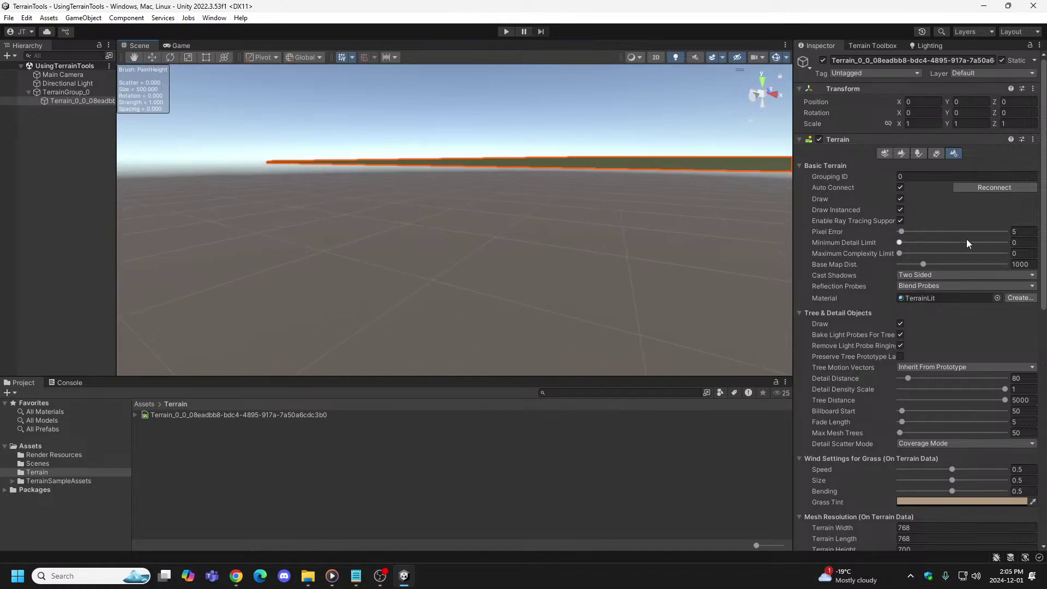
scroll(1044, 295, down, 10)
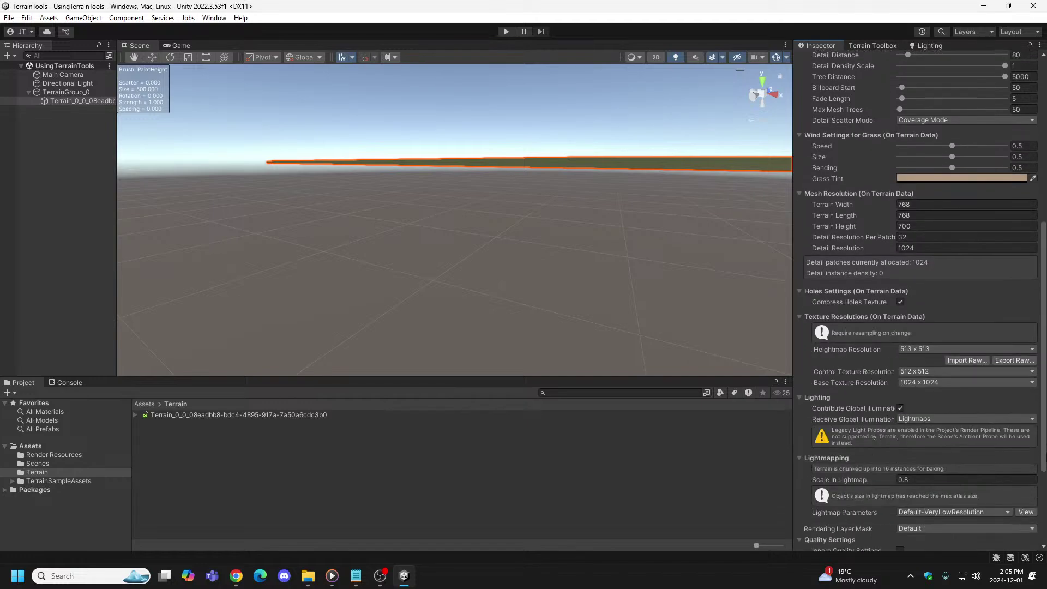
click(927, 212)
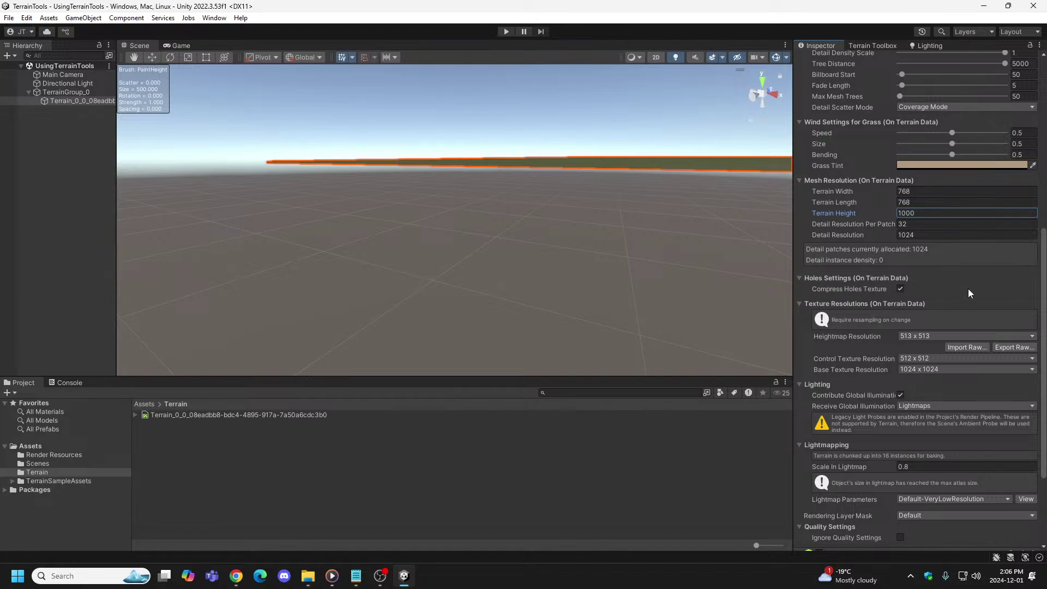
click(830, 48)
click(503, 32)
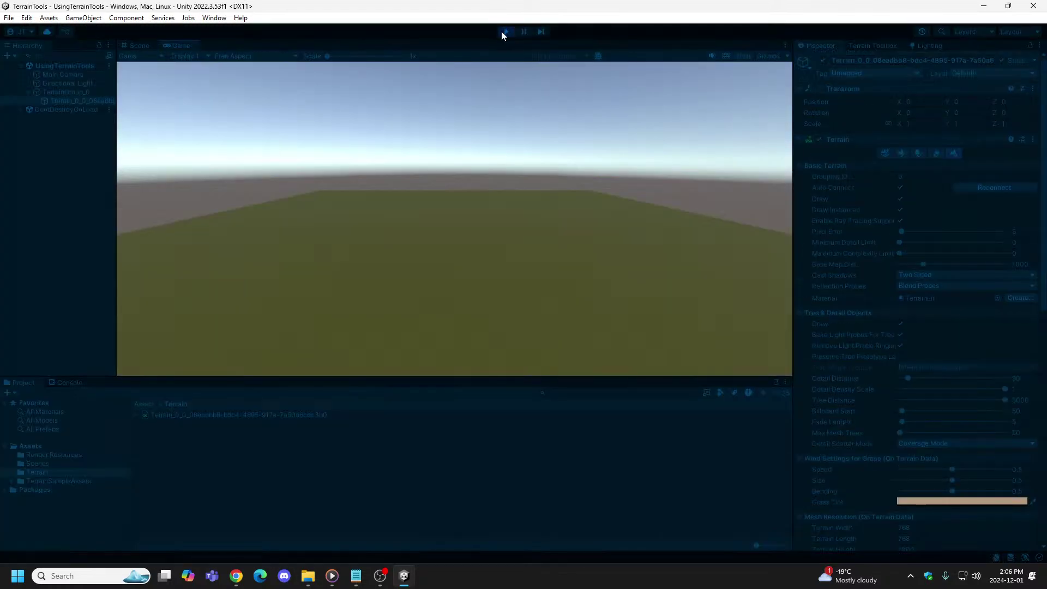
click(511, 31)
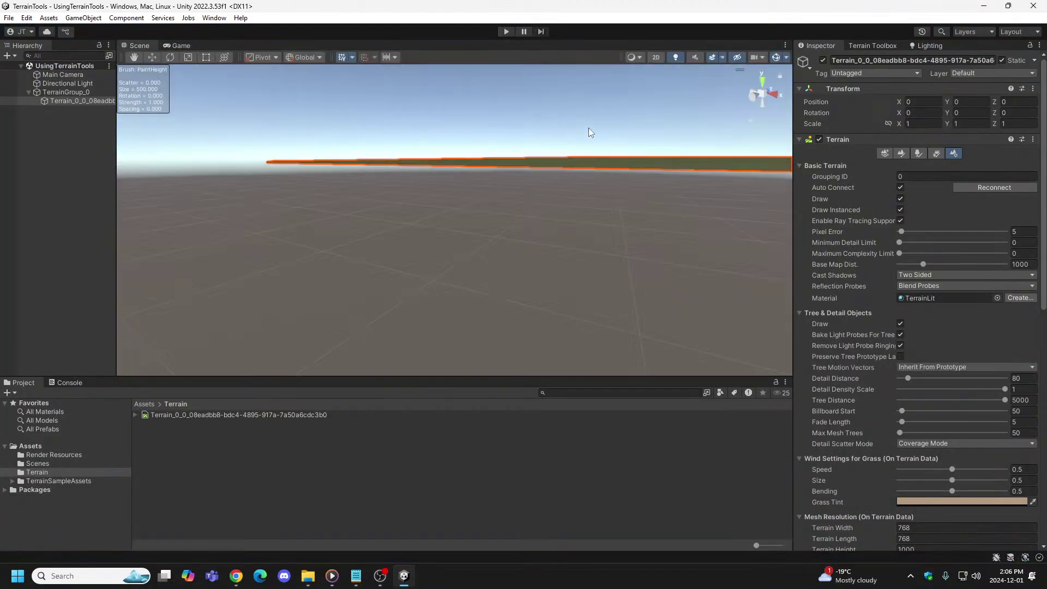
Step: Select the terrain and try raising its middle with the swirled brush at strength 1 and size 500
double_click(76, 74)
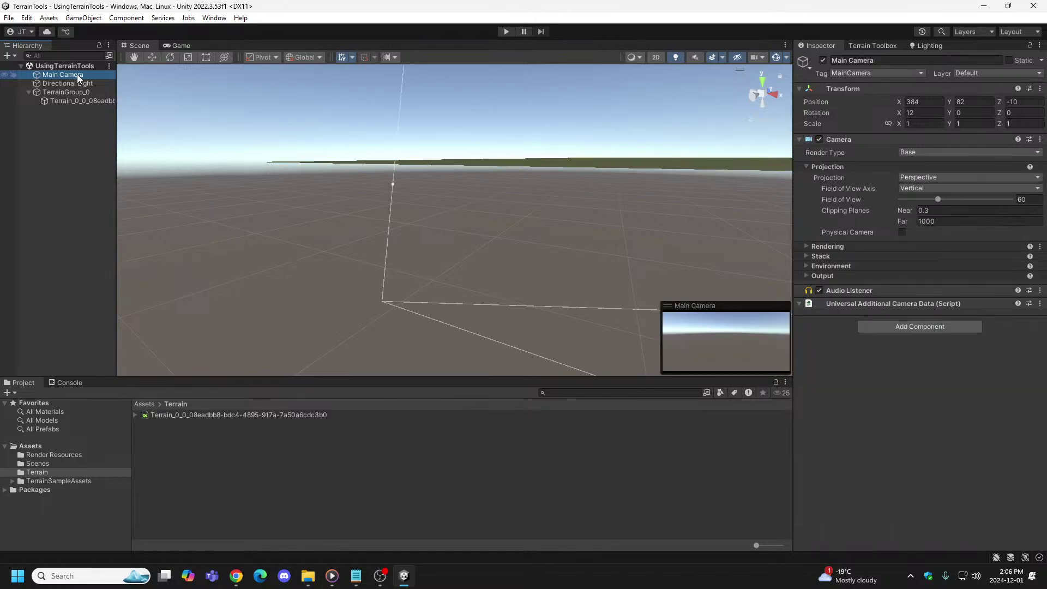
alt+drag(314, 175, 556, 285)
click(603, 288)
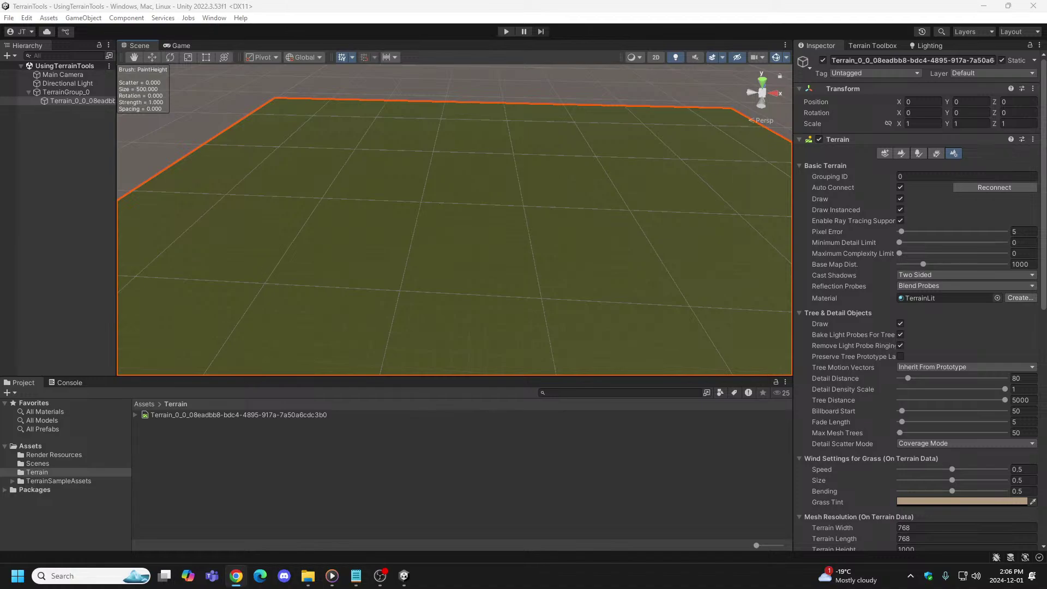
click(451, 11)
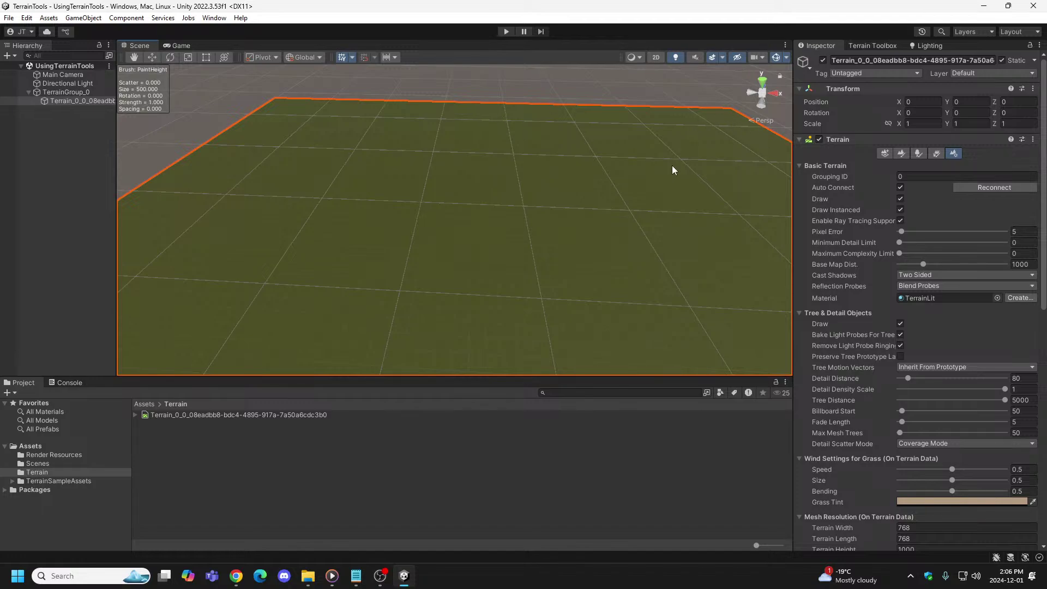
click(903, 153)
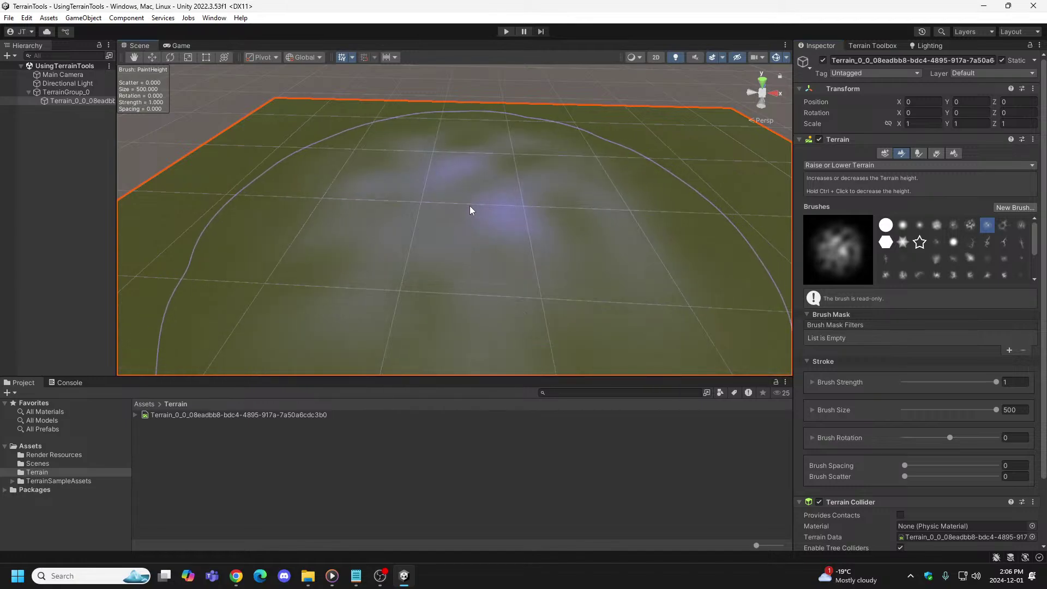
drag(490, 205, 474, 194)
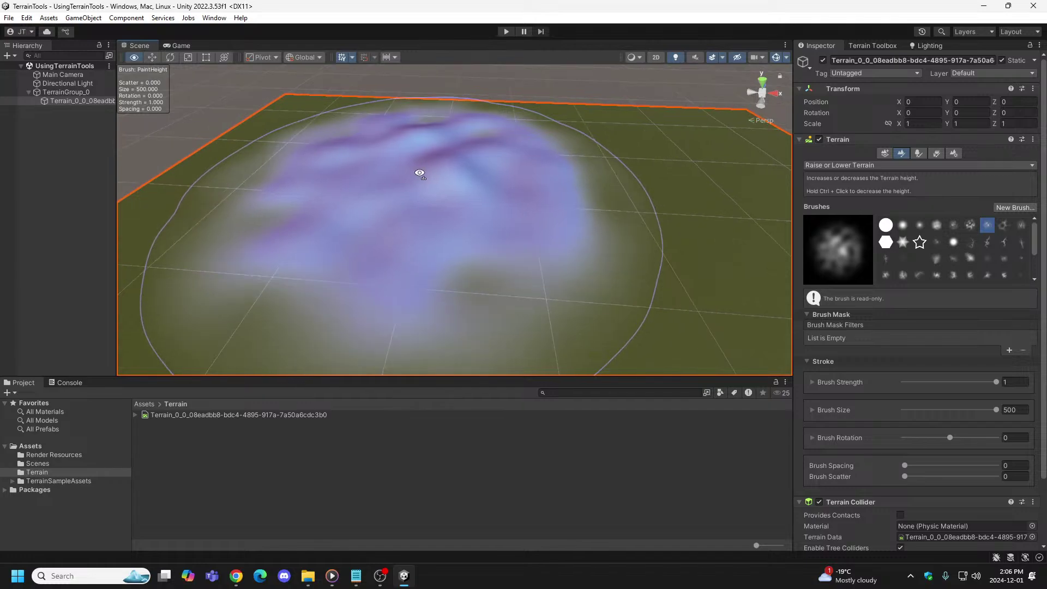
mouse_move(420, 173)
alt+mouse_down()
mouse_move(276, 227)
mouse_move(34, 102)
mouse_move(16, 107)
mouse_move(1025, 117)
mouse_move(972, 136)
mouse_move(156, 169)
mouse_move(460, 206)
mouse_move(533, 181)
alt+mouse_up()
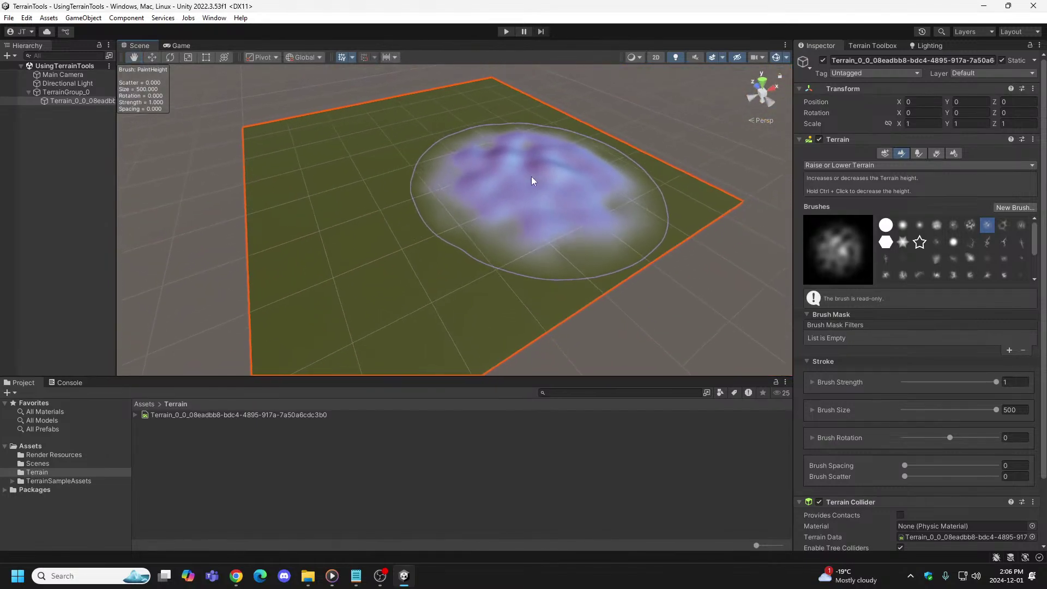
Step: Open the terrain settings and bring the mesh resolution values into view
click(954, 153)
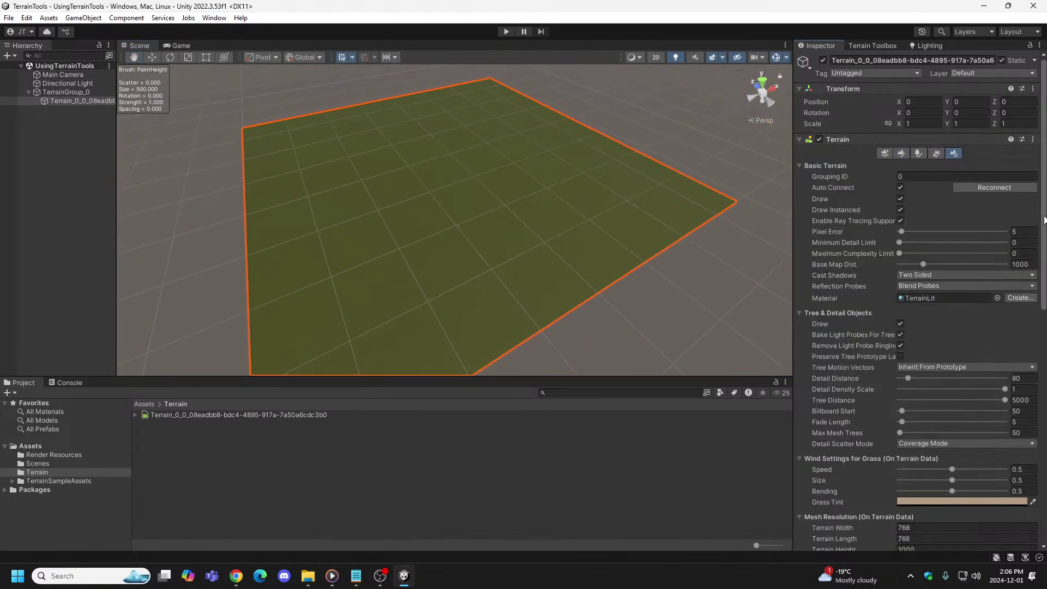
drag(1044, 224, 1043, 271)
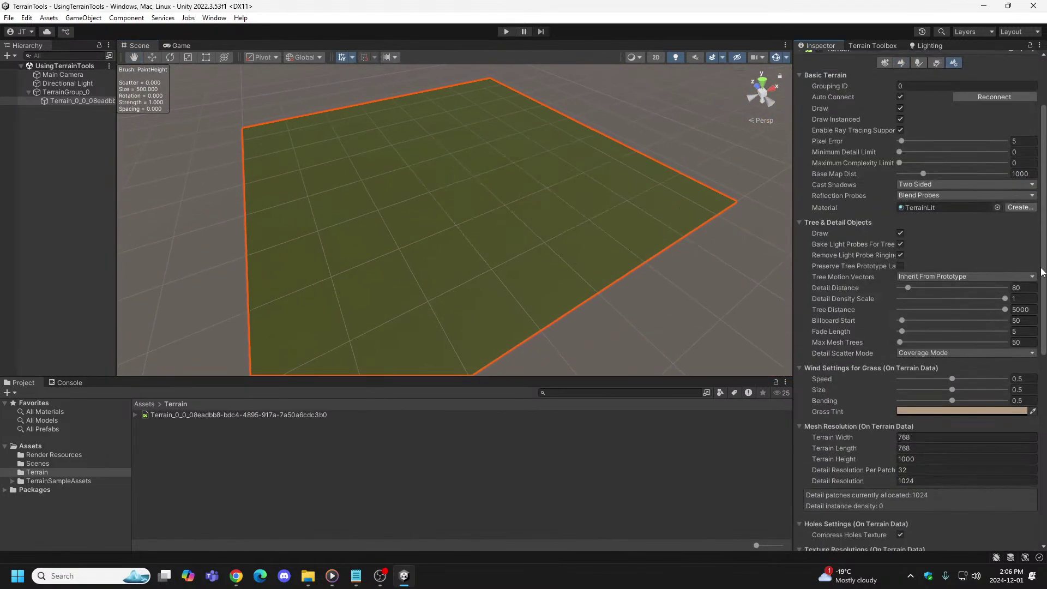
click(27, 18)
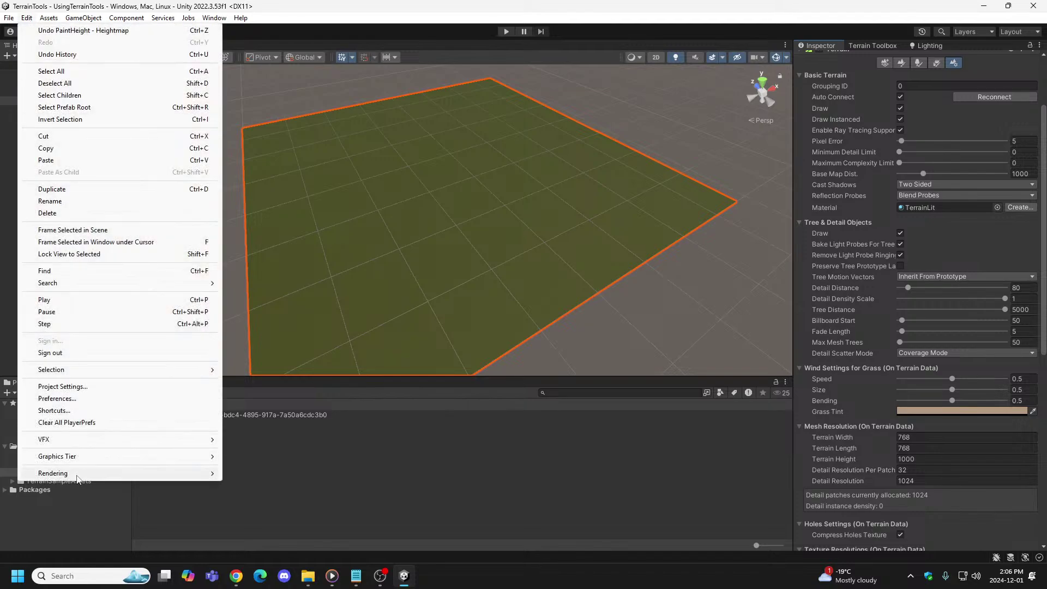
mouse_move(75, 18)
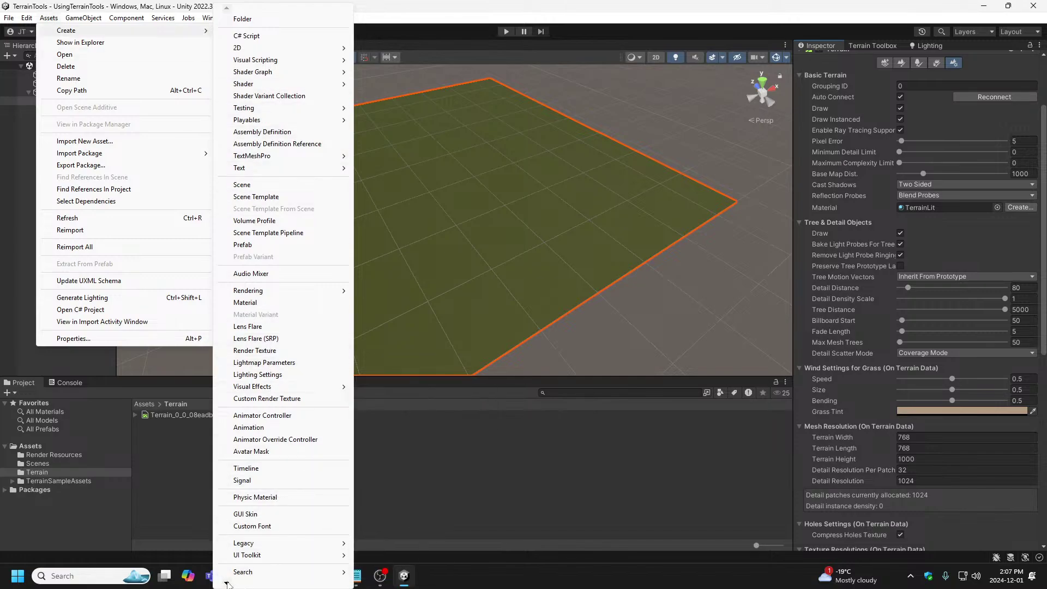
mouse_move(227, 582)
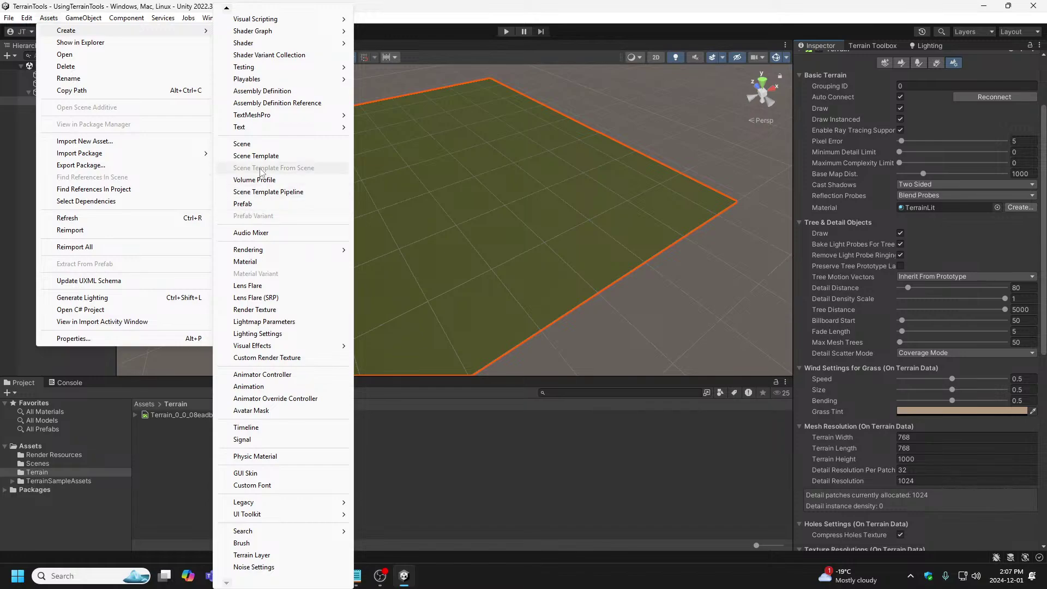
mouse_move(227, 11)
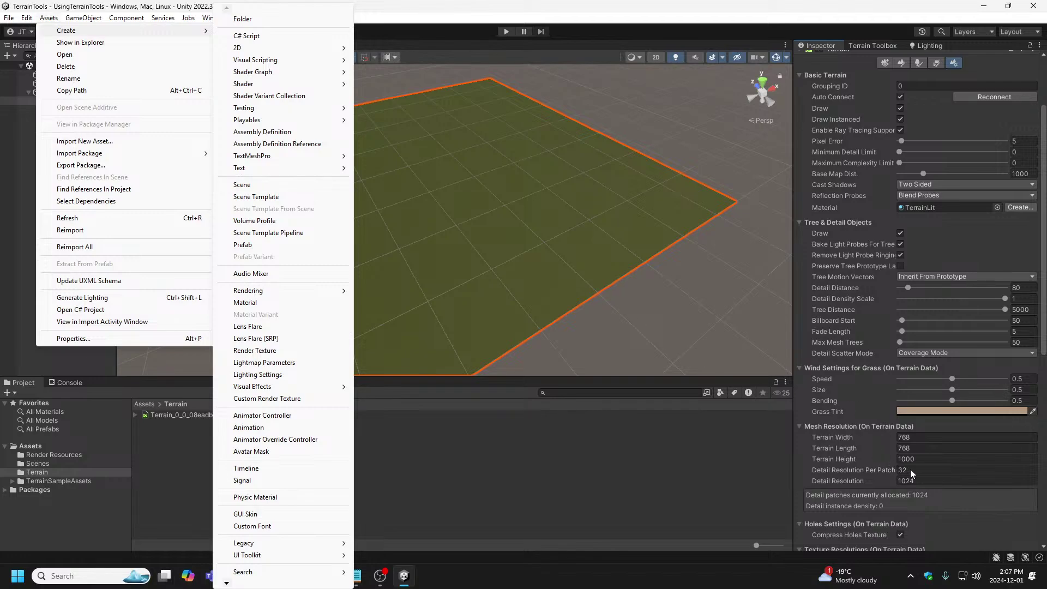
Step: Set the terrain's height to 100 in the mesh resolution settings
click(1045, 331)
scroll(1045, 331, down, 8)
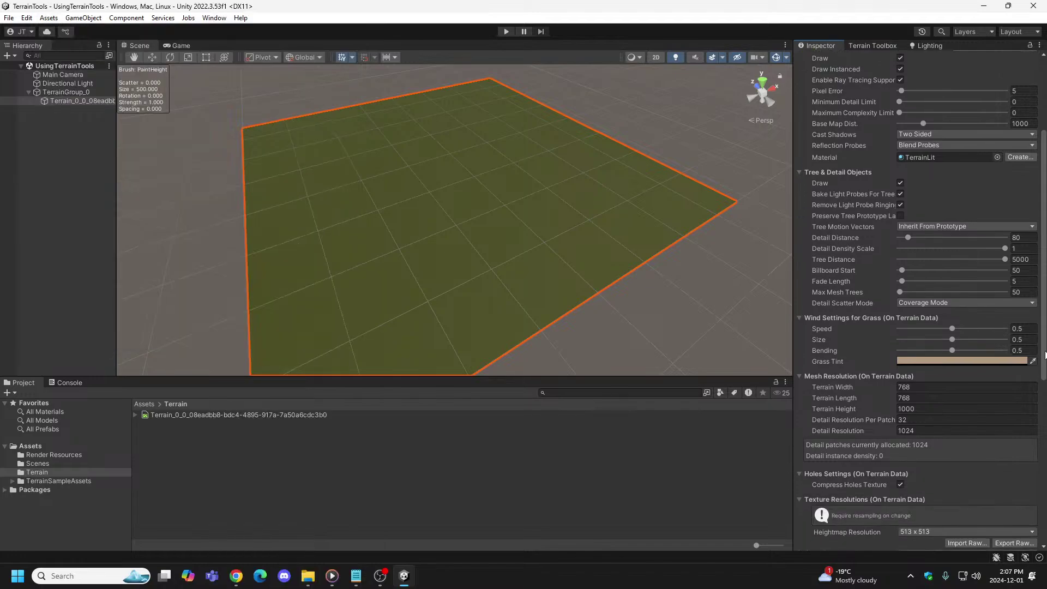
scroll(1044, 451, down, 1)
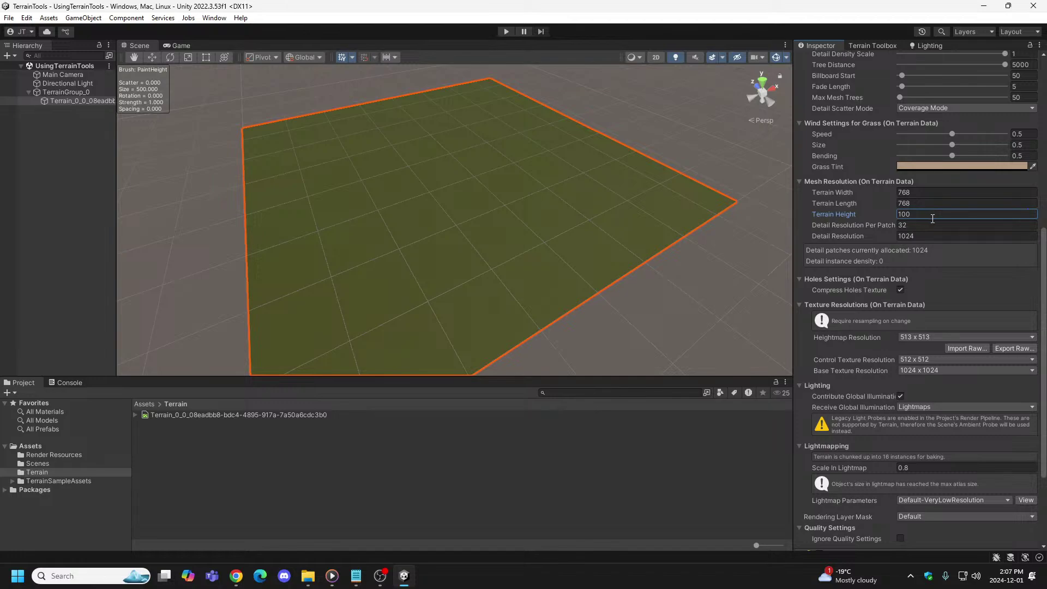
alt+drag(698, 306, 872, 224)
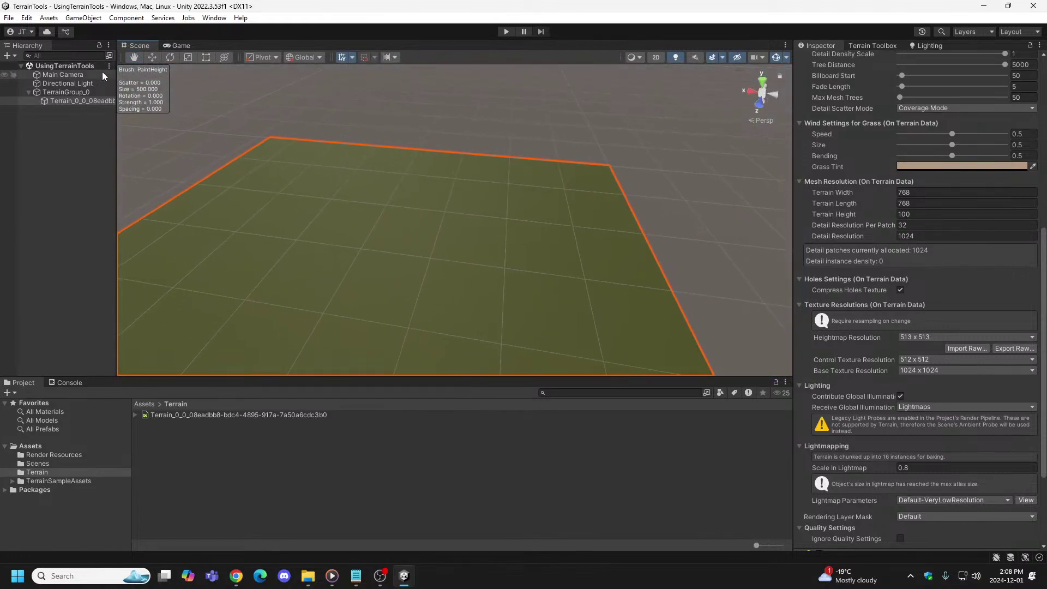
Step: Check the main camera's properties and compare the terrain's neighbor-creation, height-painting and settings tools
click(74, 75)
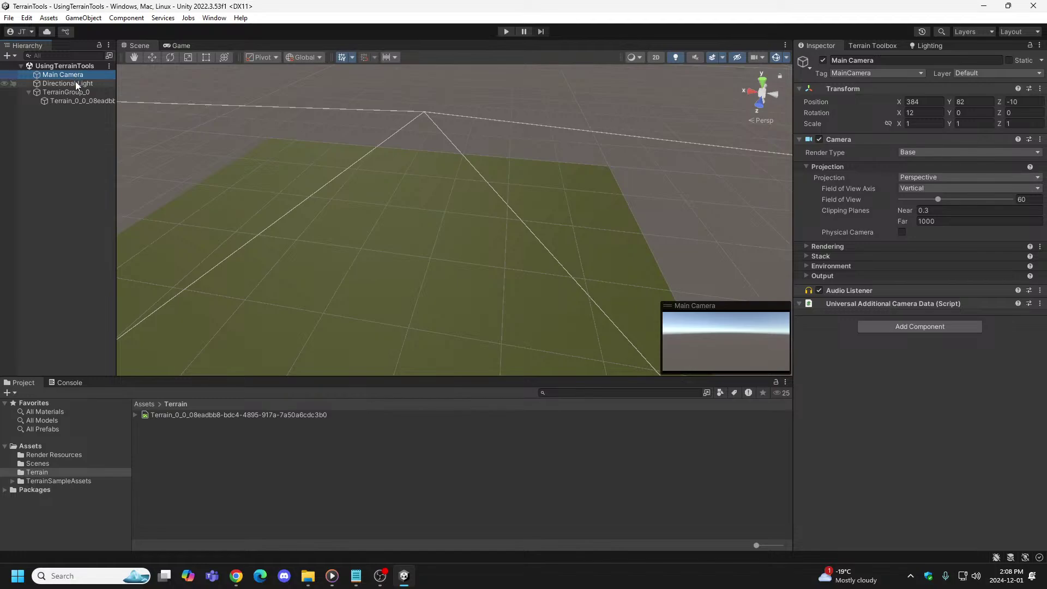
click(77, 102)
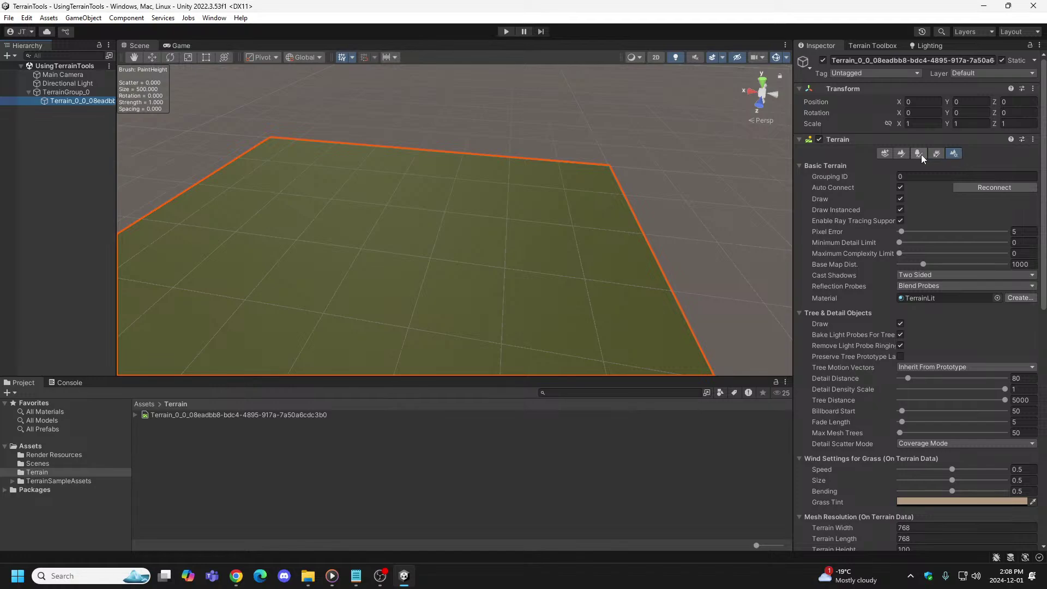
click(902, 154)
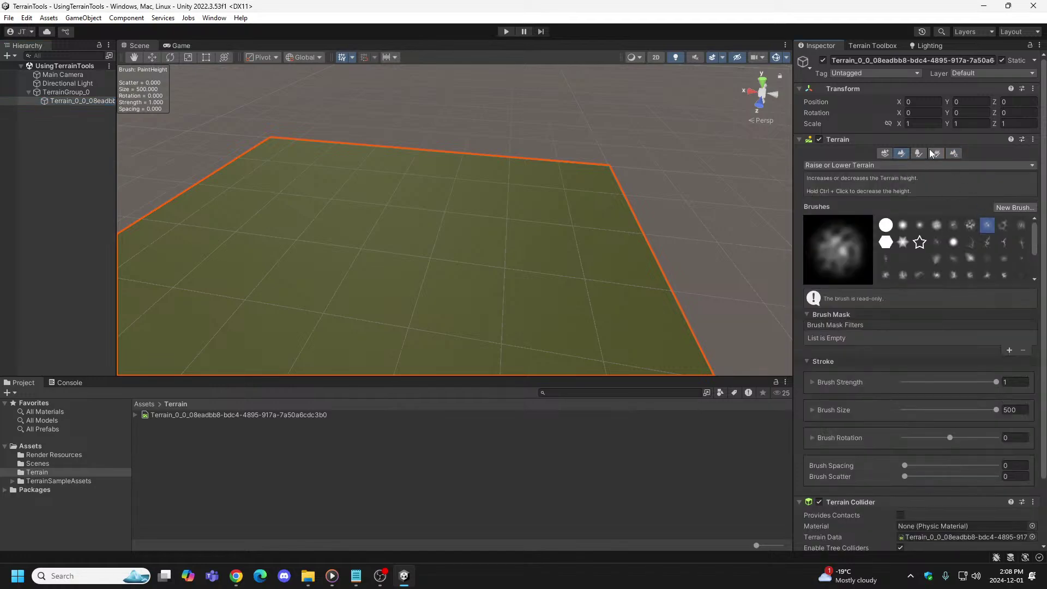
click(882, 152)
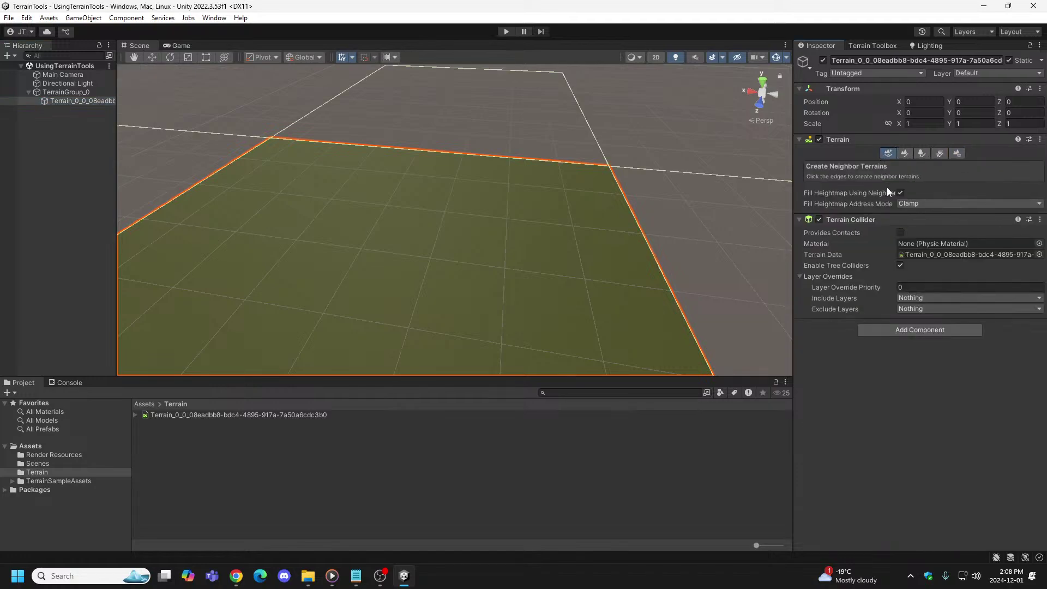
click(908, 156)
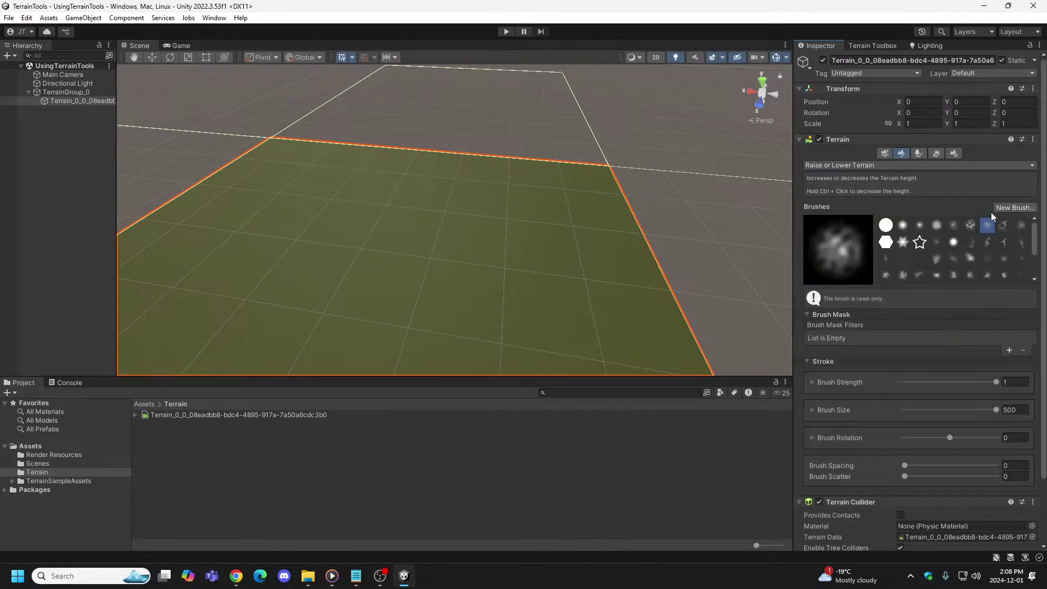
scroll(990, 212, down, 3)
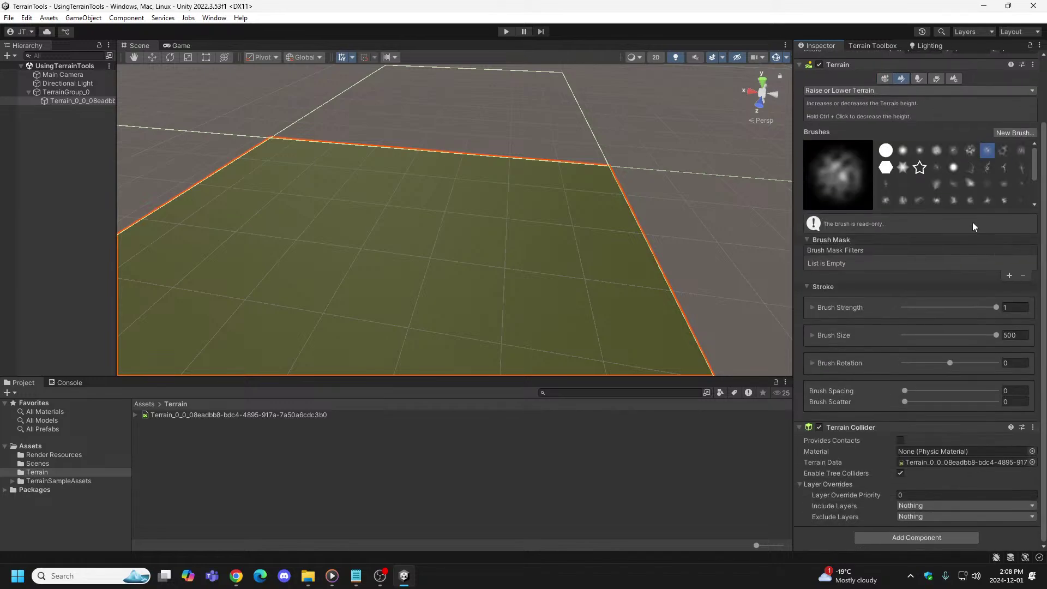
click(954, 79)
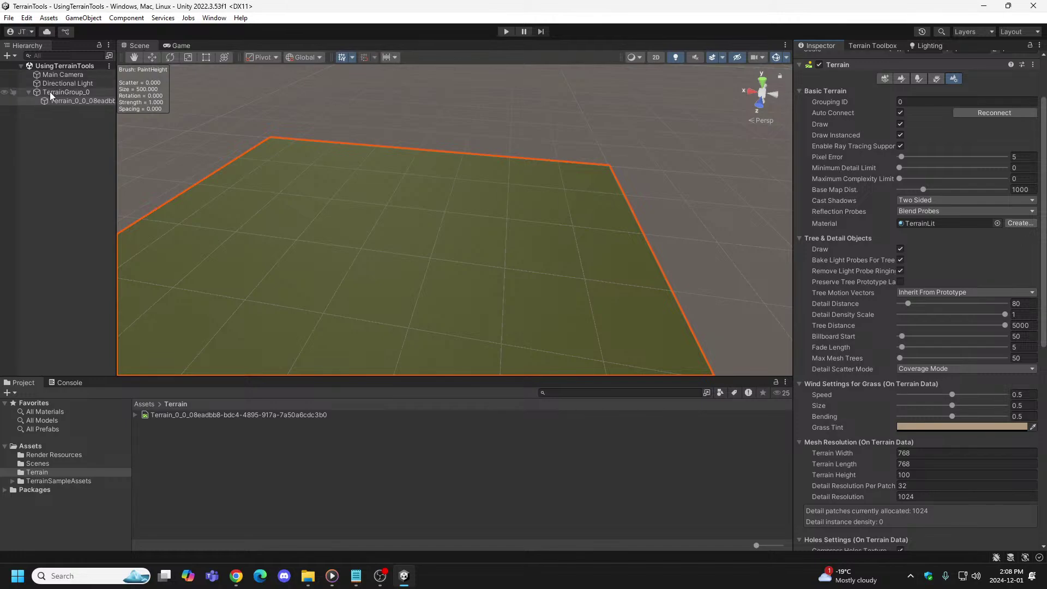
Step: Examine the terrain group's properties and the terrain's own mesh resolution settings
click(67, 94)
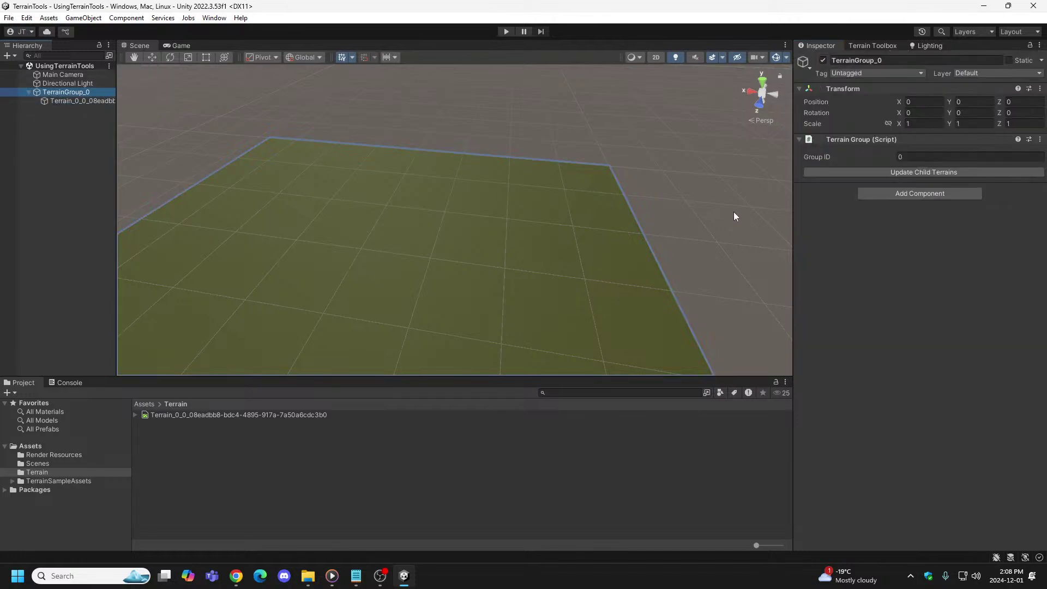
click(79, 101)
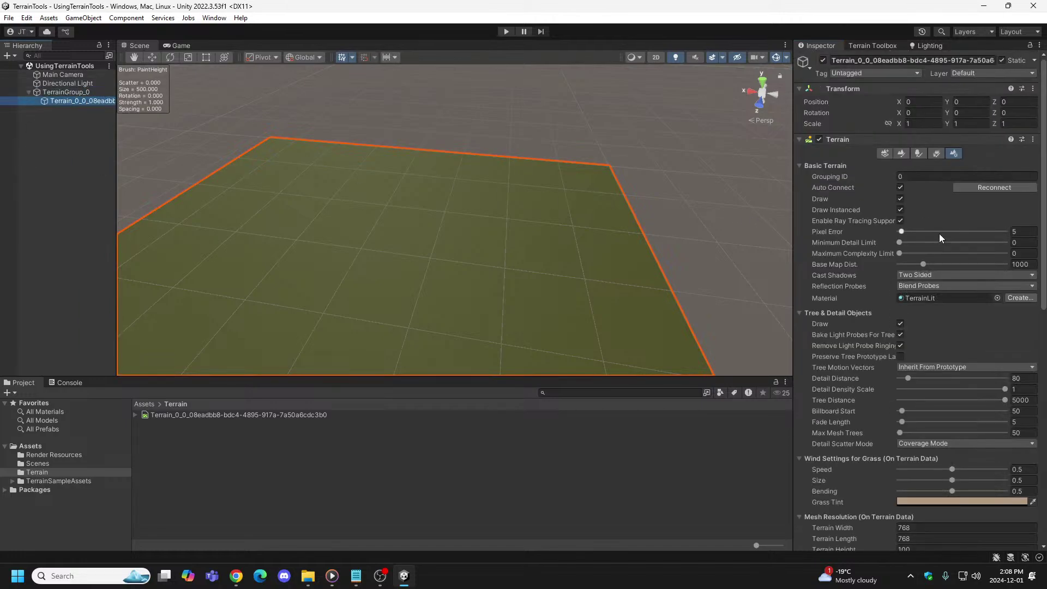
drag(1045, 203, 1046, 433)
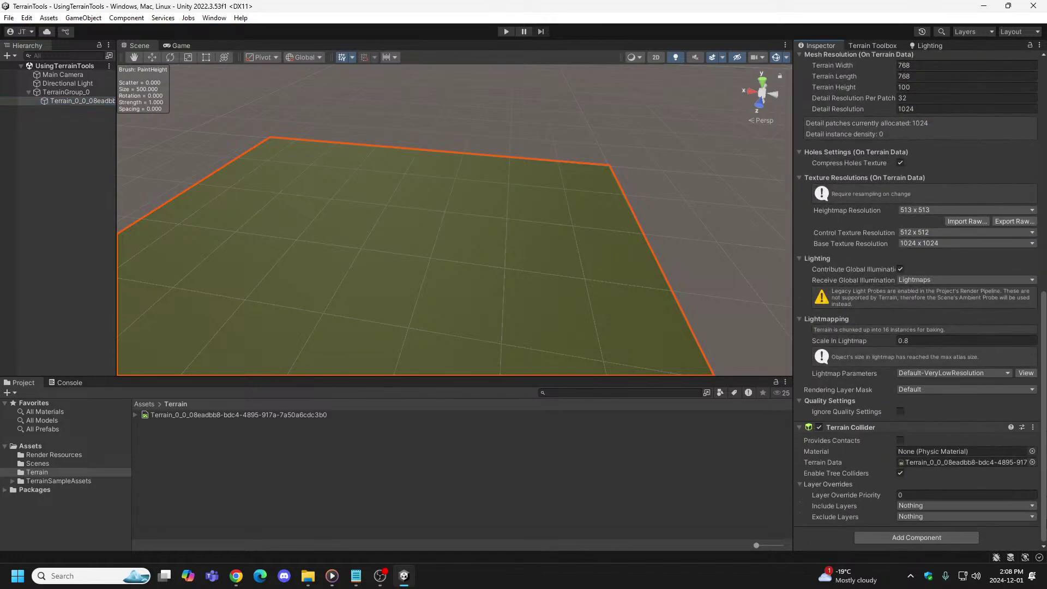
drag(1043, 485, 1041, 386)
click(919, 184)
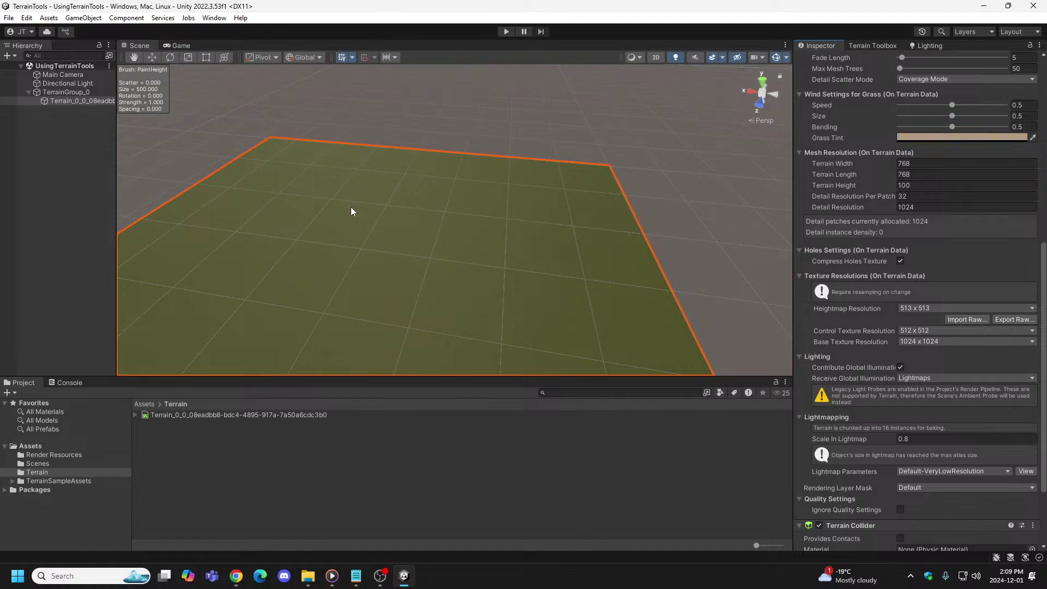
Step: Select the main camera with the Move tool and view its position relative to the terrain
alt+drag(351, 207, 421, 149)
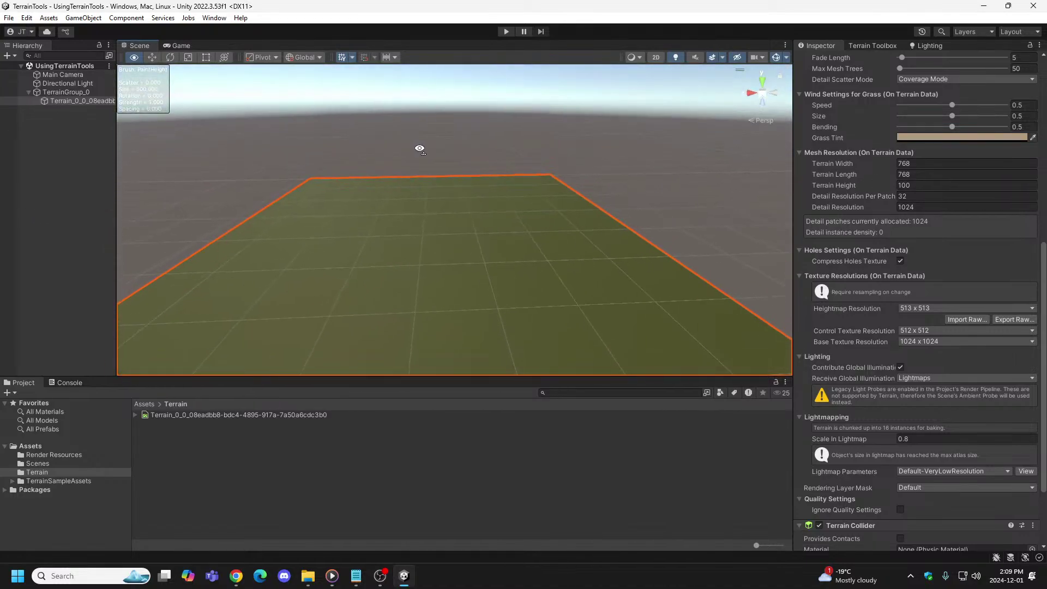
click(66, 73)
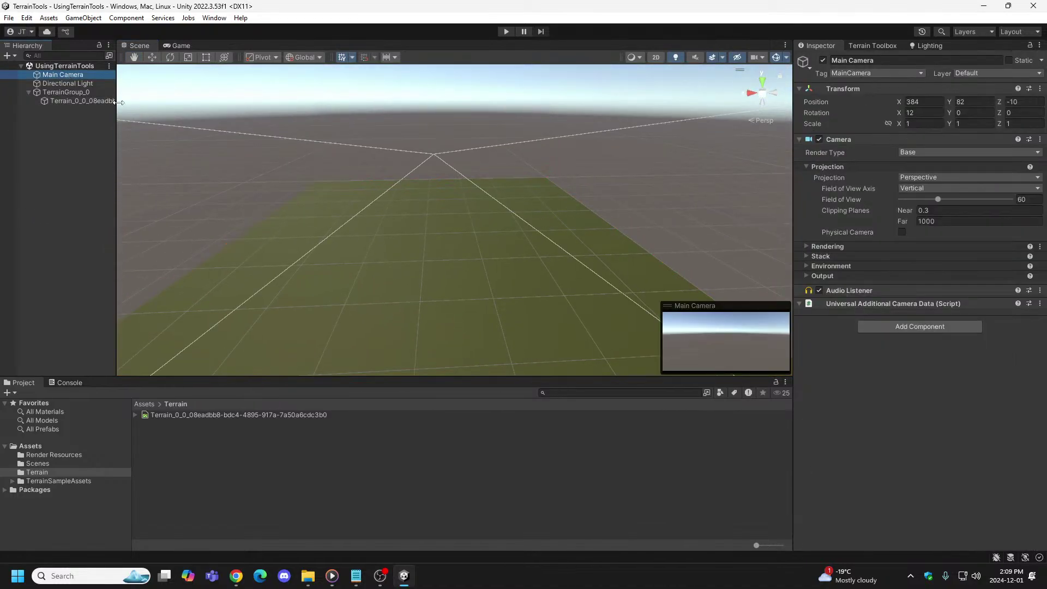
alt+drag(545, 311, 627, 280)
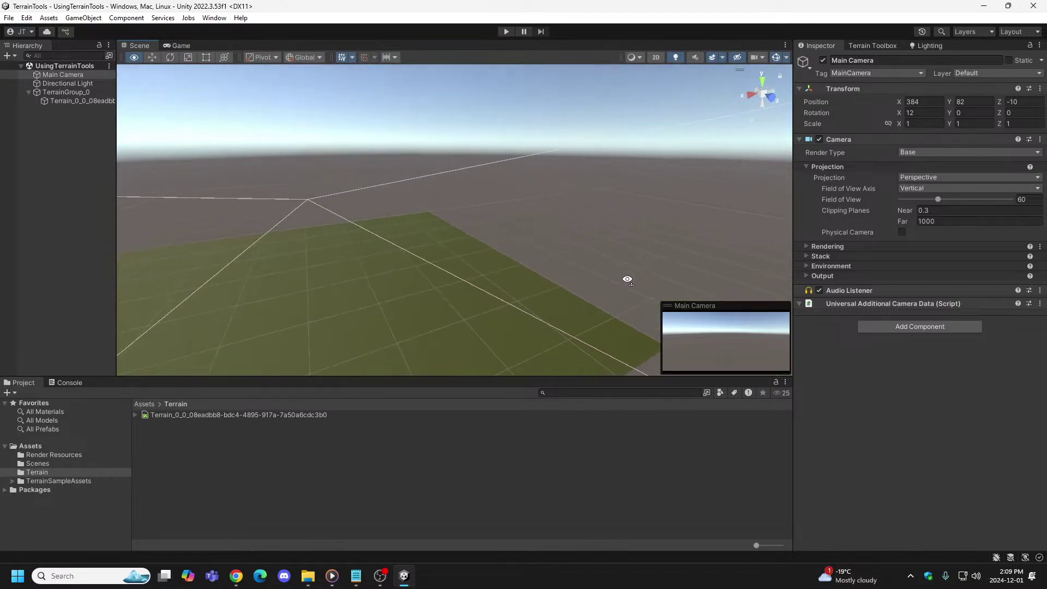
click(152, 56)
alt+drag(444, 224, 879, 250)
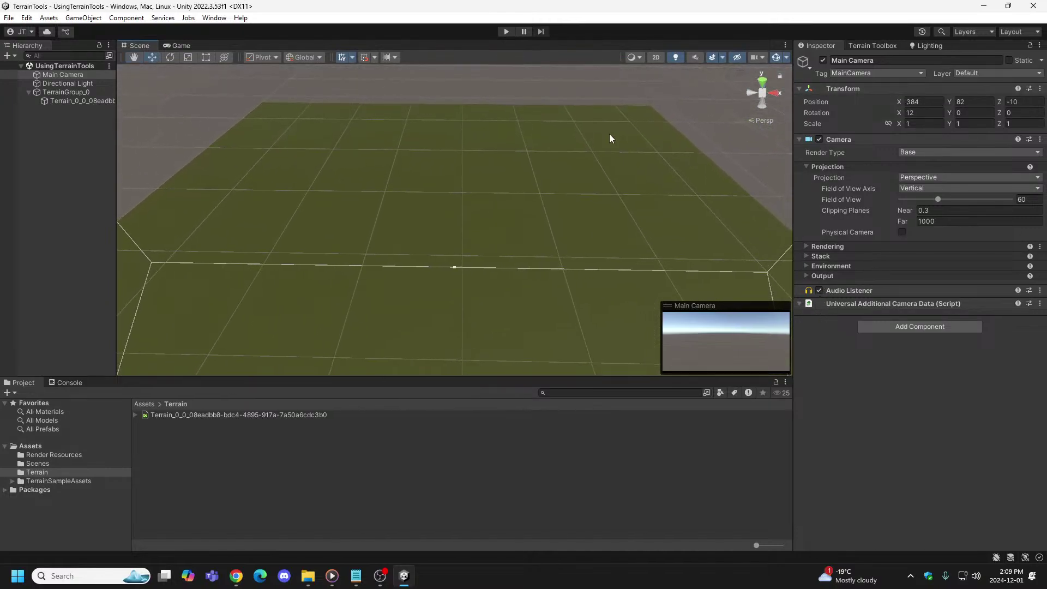
Step: Reselect the terrain and try raising its middle again using Raise or Lower Terrain with the swirled brush
click(68, 100)
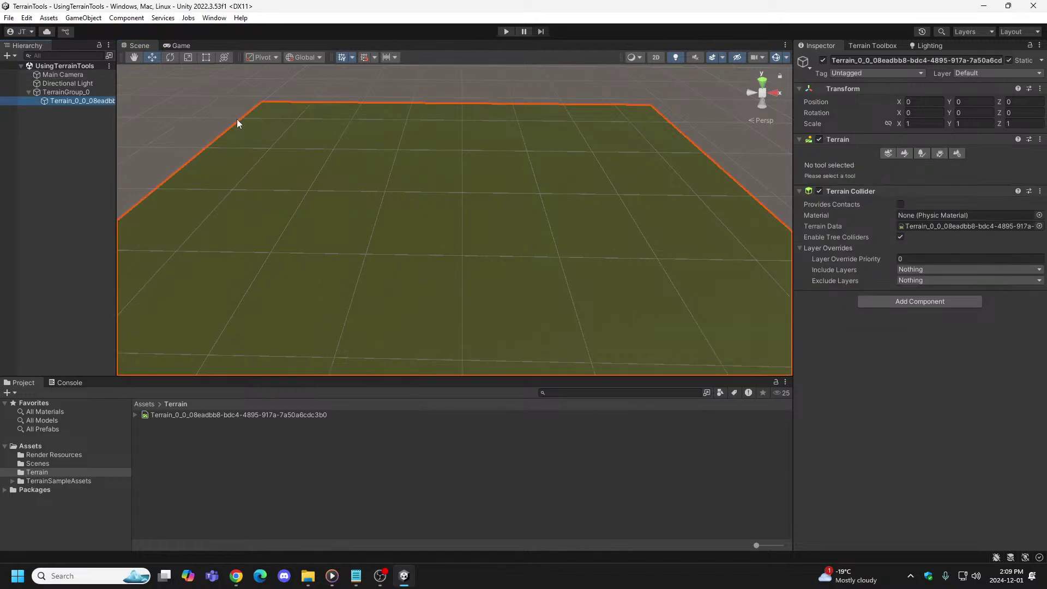
click(905, 153)
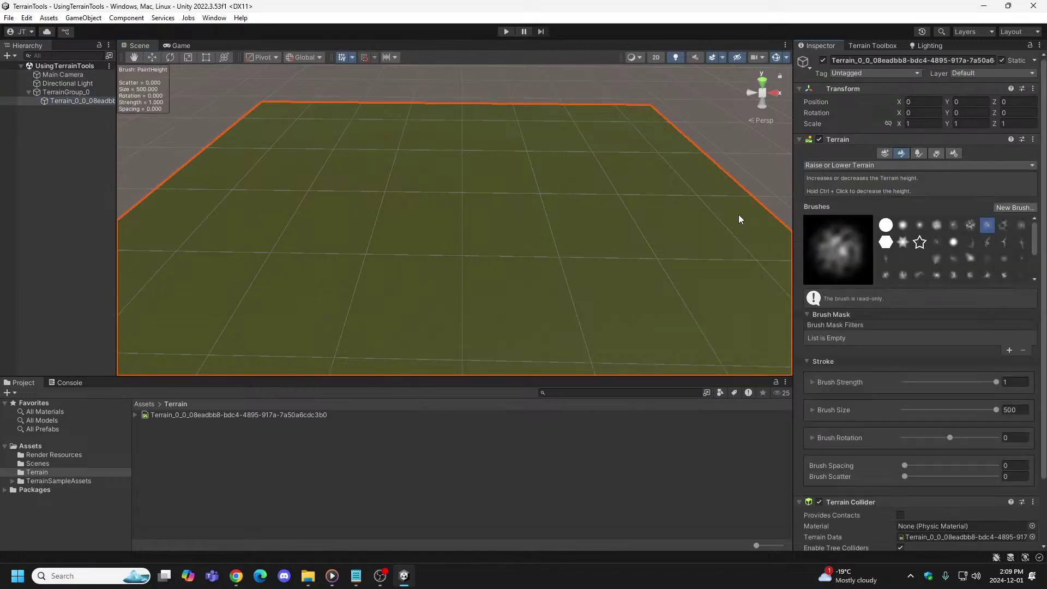
drag(441, 170, 439, 195)
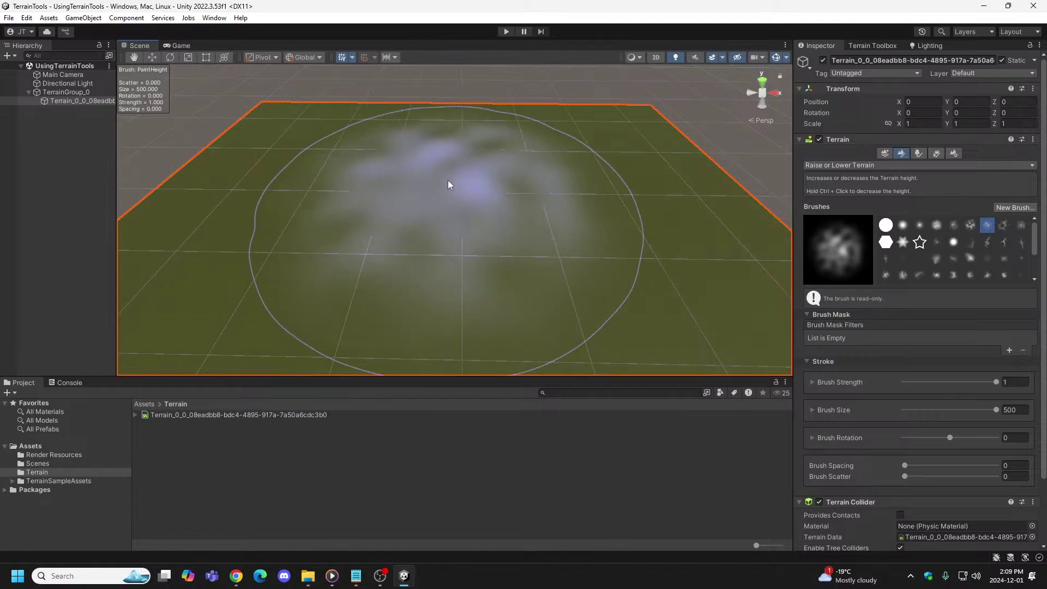
drag(448, 185, 498, 172)
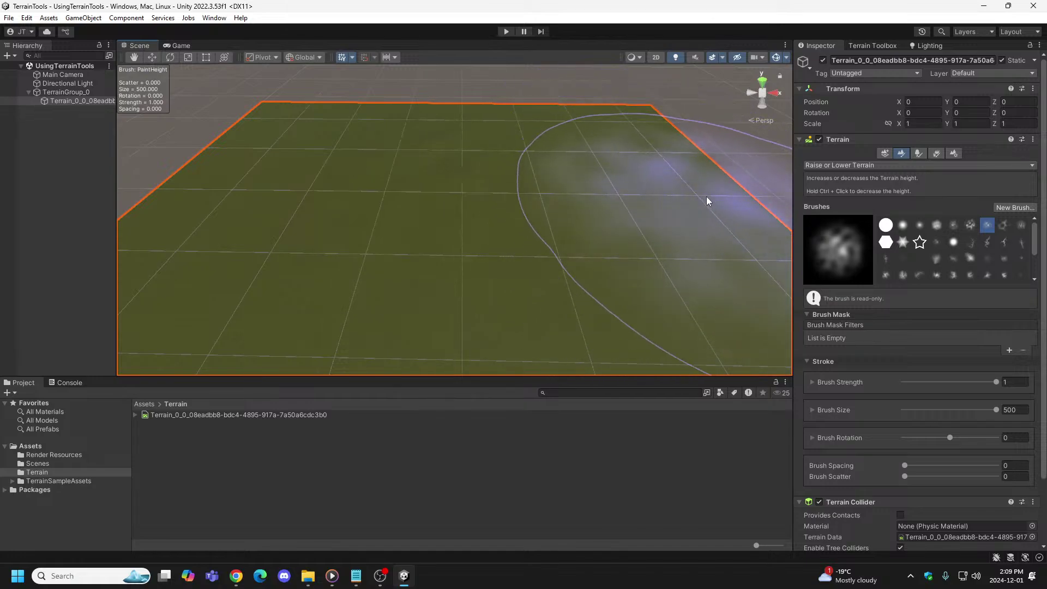
click(636, 189)
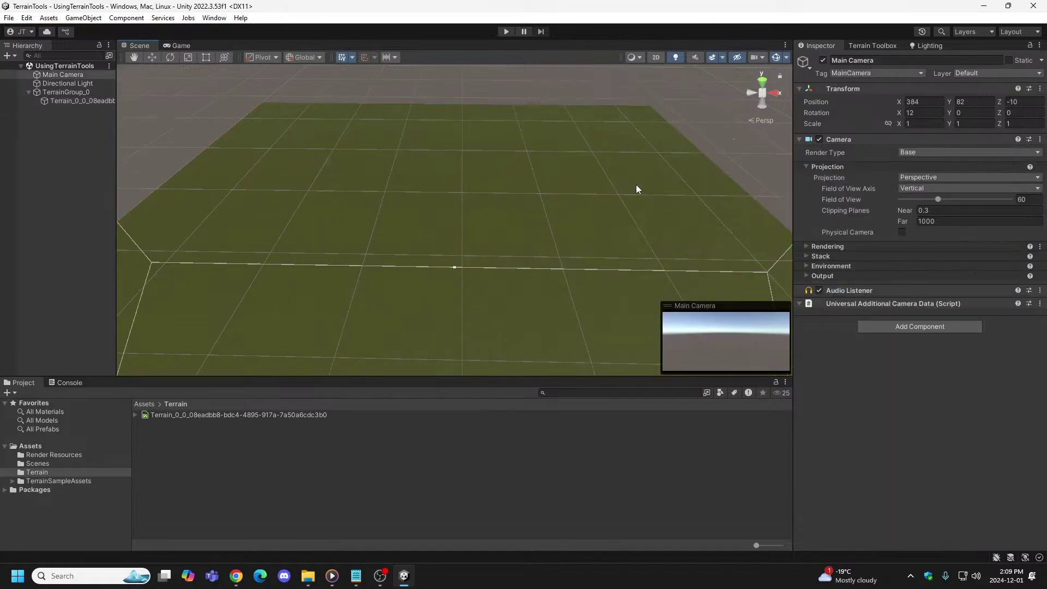
Step: Select the terrain, run the scene to preview the brushed terrain through the game camera, and stop play mode
click(54, 100)
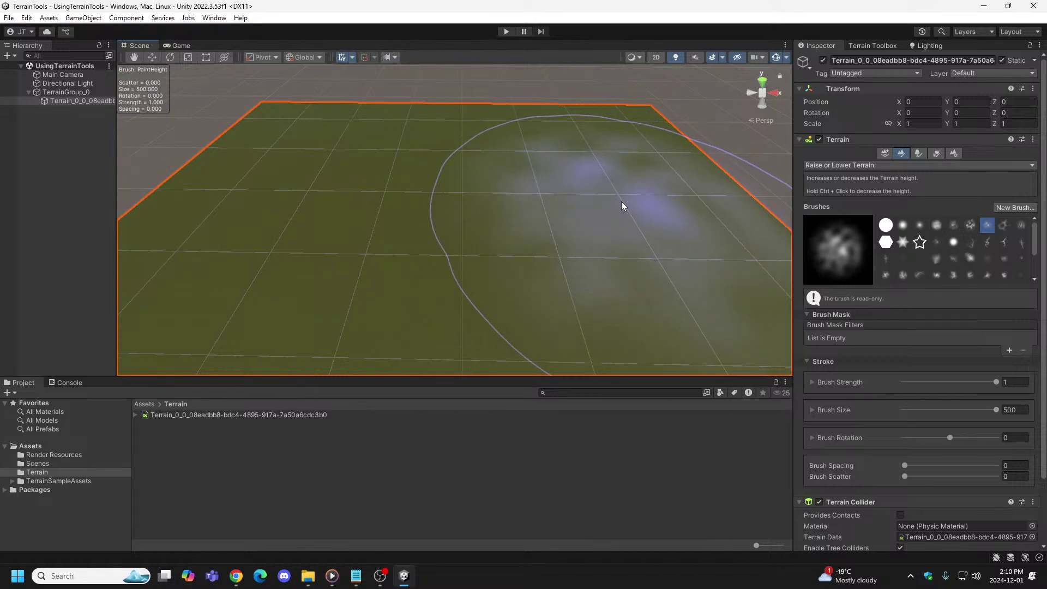
key(ctrl+z)
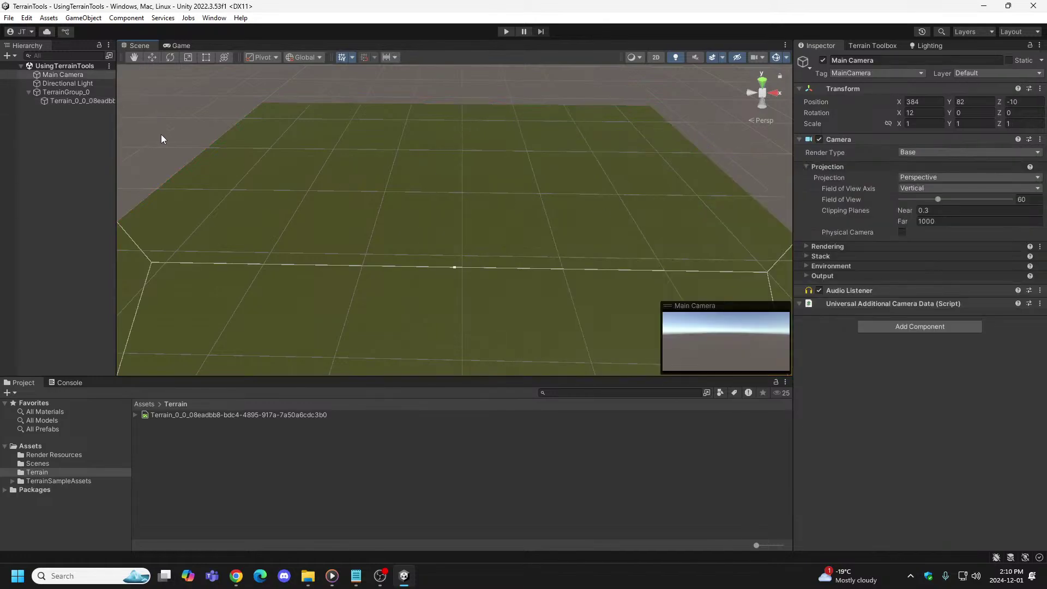
key(ctrl+y)
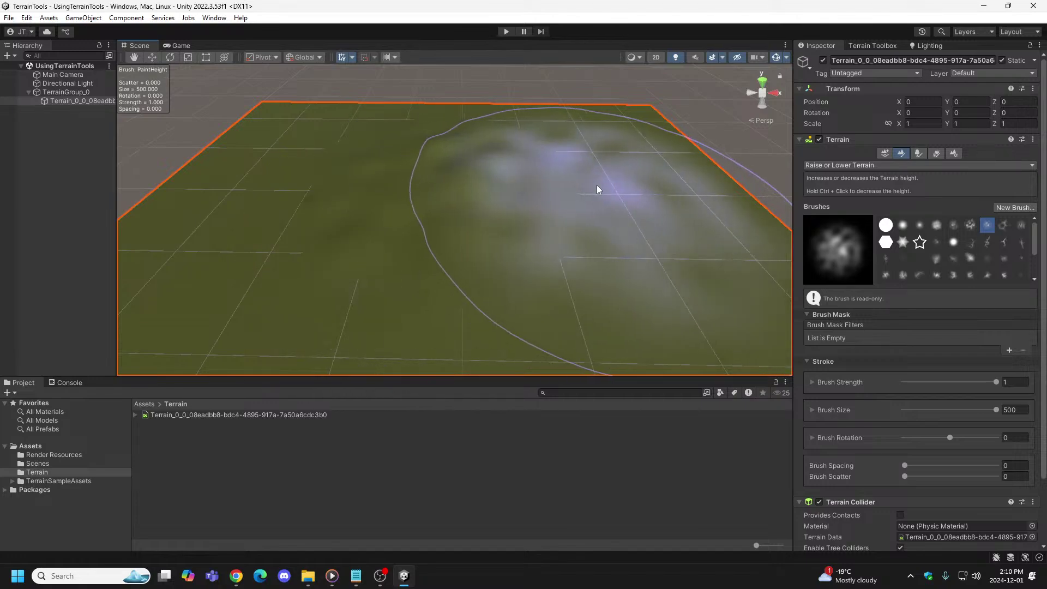
click(506, 31)
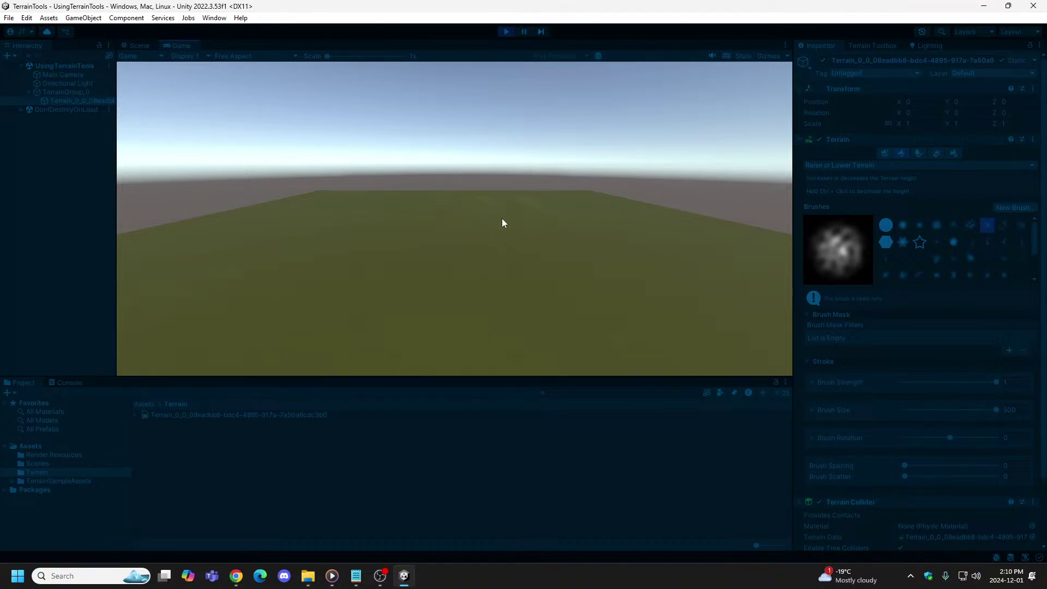
click(506, 31)
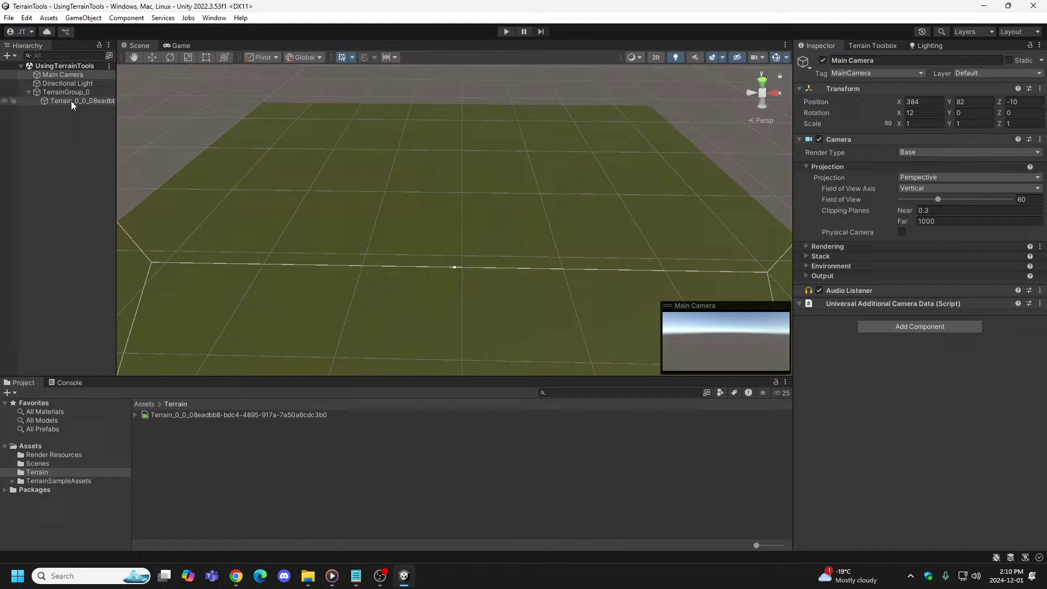
Step: Try raising the reselected terrain with a stroke of the swirled brush across its far half, and undo the stroke
click(71, 101)
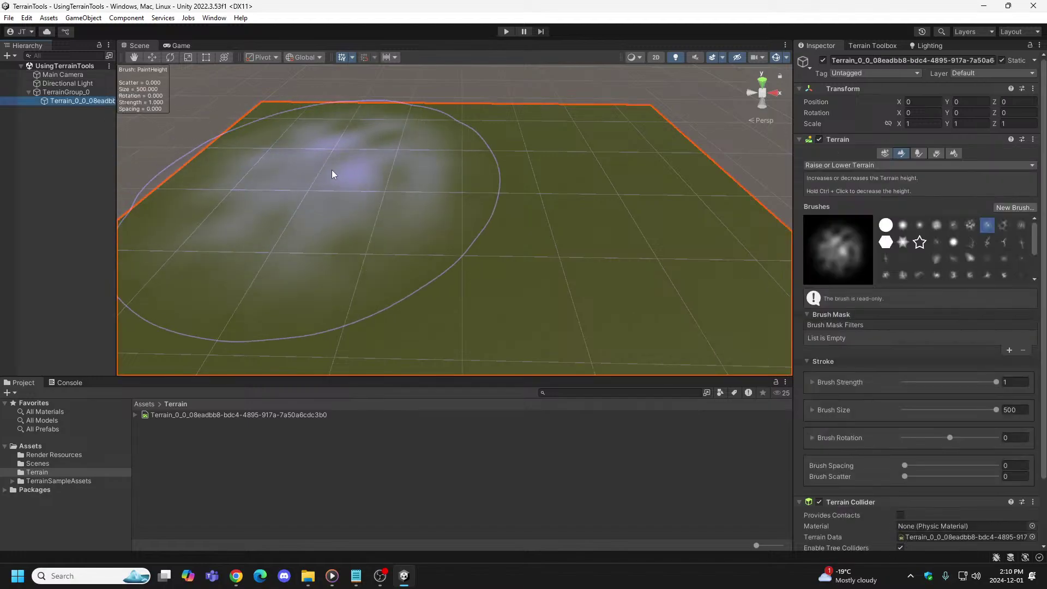
mouse_move(436, 172)
mouse_down()
mouse_move(436, 150)
mouse_move(604, 179)
mouse_move(670, 168)
mouse_up()
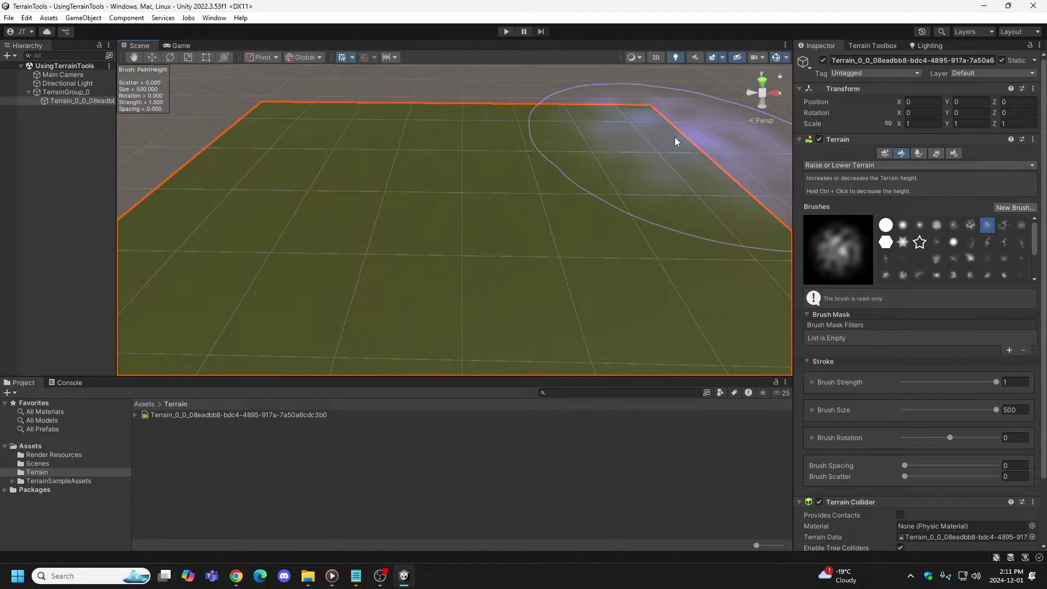
key(ctrl+z)
key(ctrl+y)
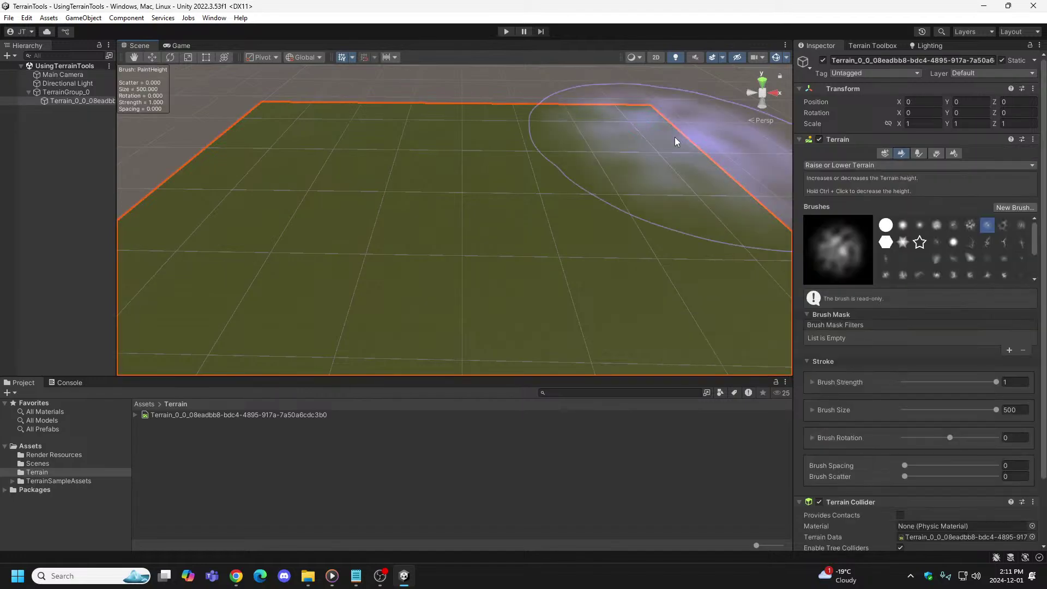
Step: Try raising the terrain's middle with the honeycomb-patterned brush at strength 1 and size 500, and undo the strokes
click(1007, 225)
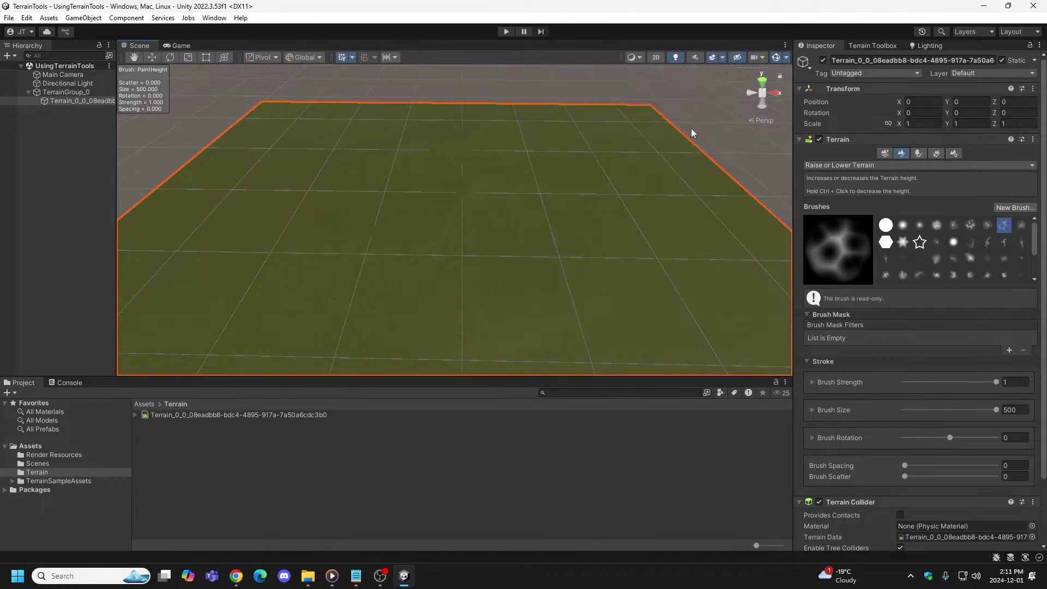
click(692, 128)
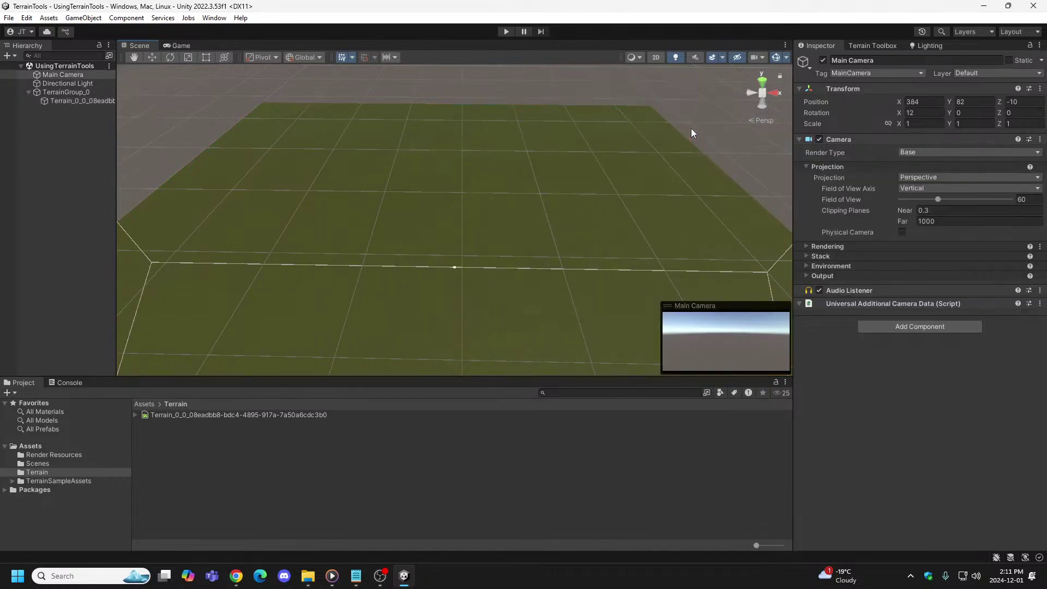
click(84, 101)
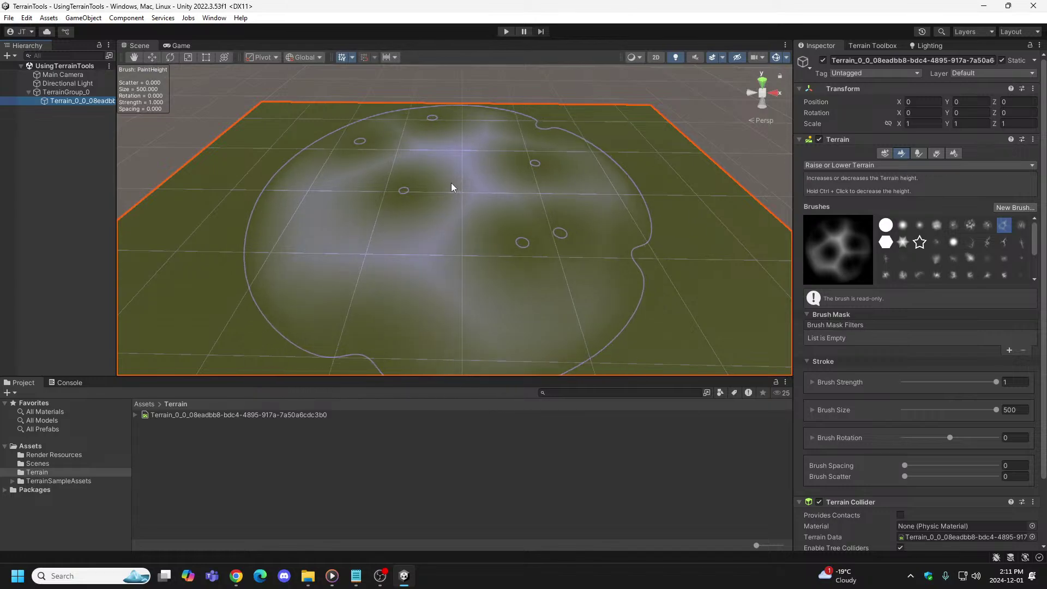
drag(451, 183, 453, 171)
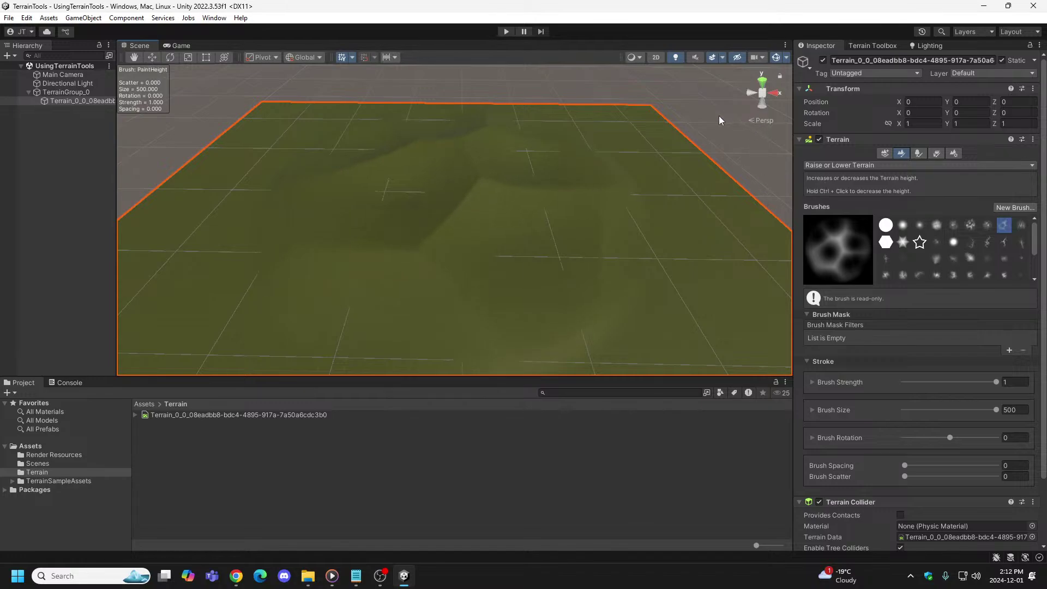
key(ctrl+z)
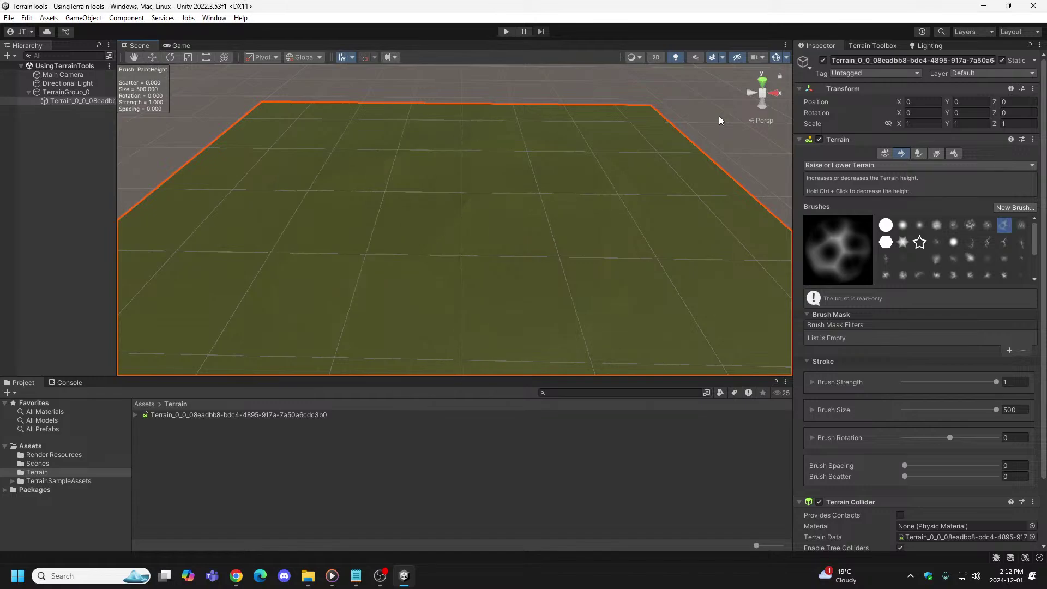
key(ctrl+z)
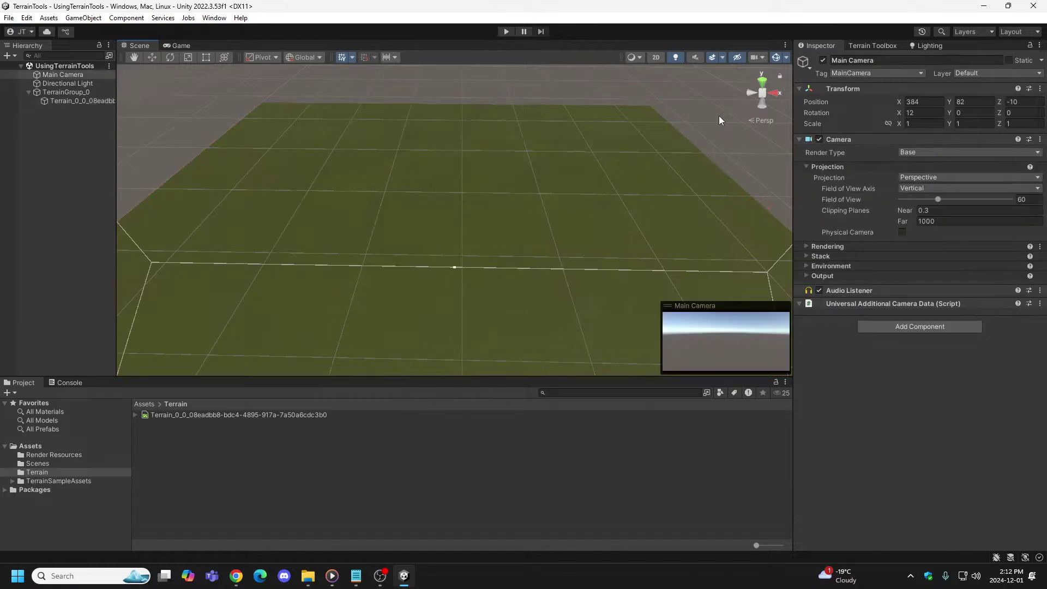
key(ctrl+y)
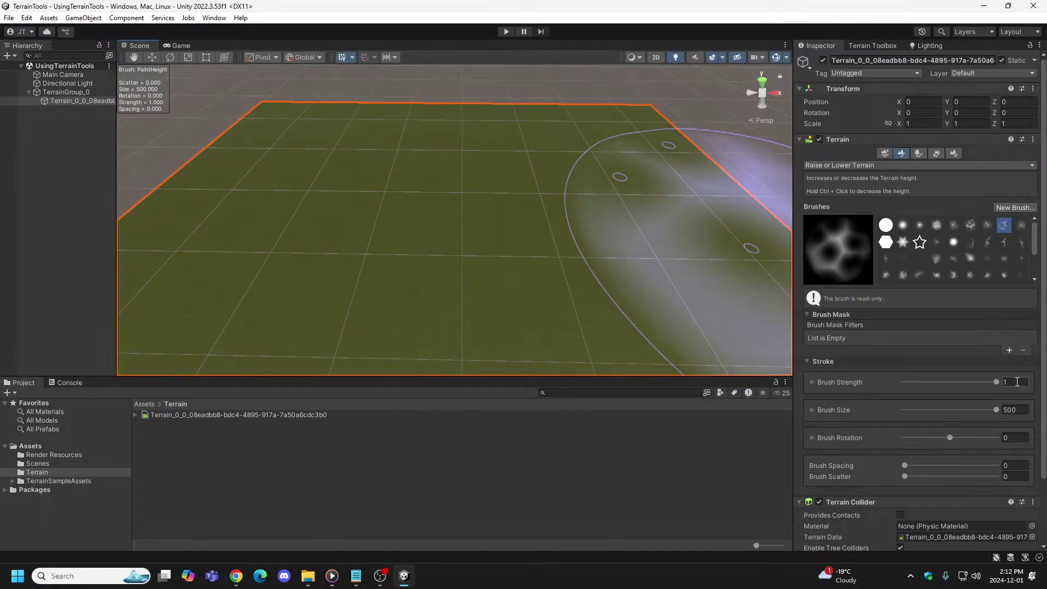
Step: Test the honeycomb-patterned brush at strength 0.24 and size about 118.6, and restore strength 1 and size 500
mouse_move(994, 410)
mouse_down()
mouse_move(924, 410)
mouse_move(927, 394)
mouse_up()
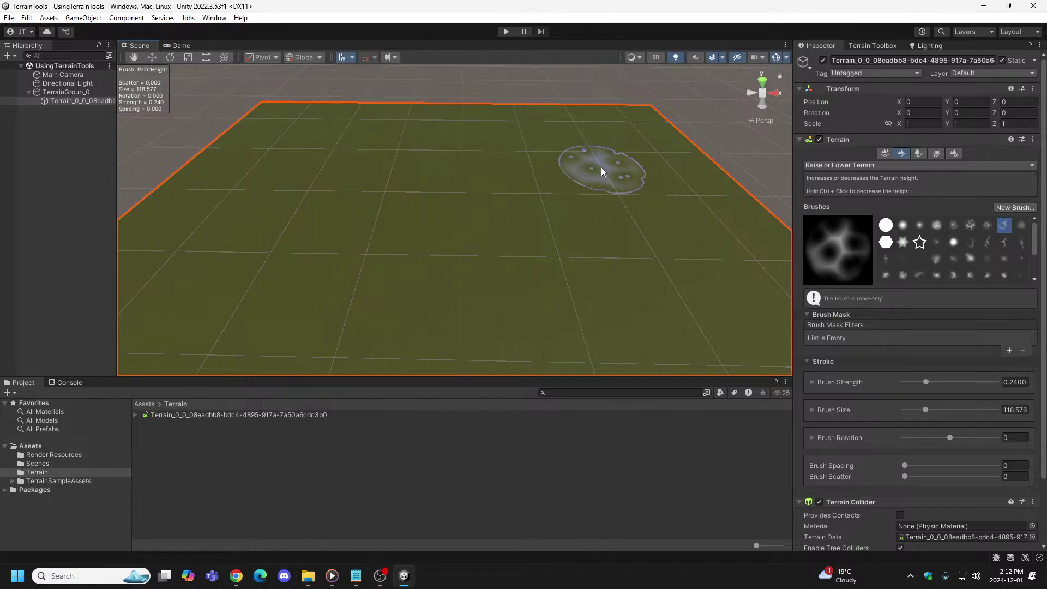
key(ctrl+z)
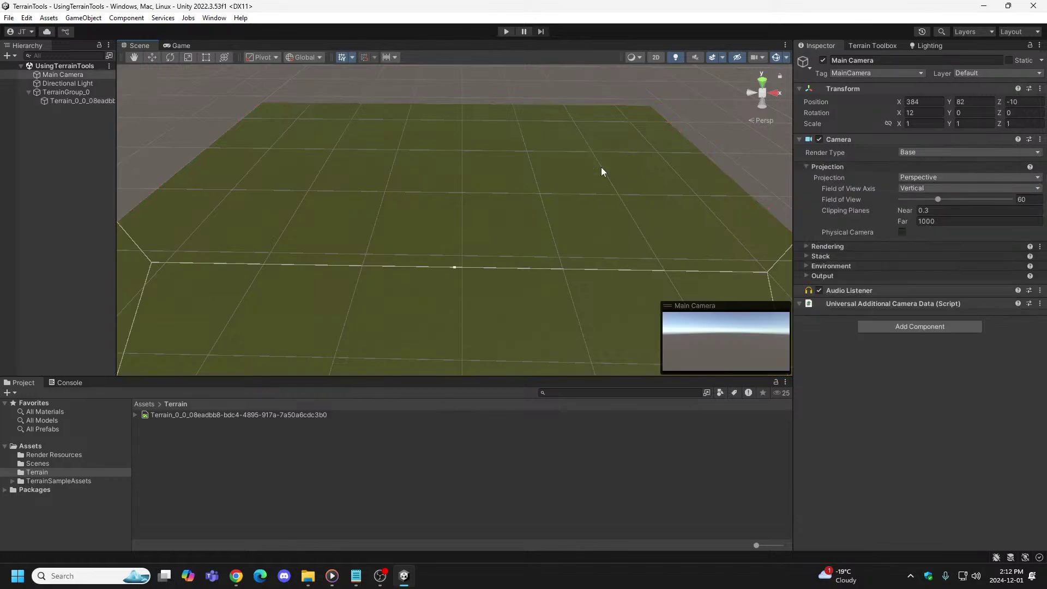
key(ctrl+y)
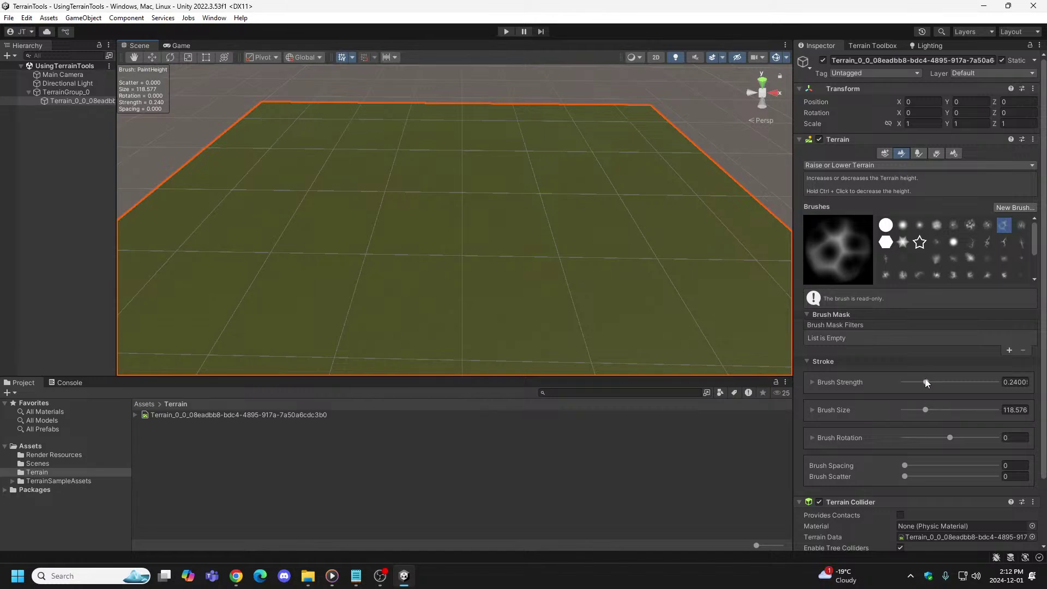
drag(926, 383, 1012, 381)
drag(925, 409, 1027, 411)
Step: Try raising a mountain in the terrain's middle with the ridged mountain brush
click(1021, 225)
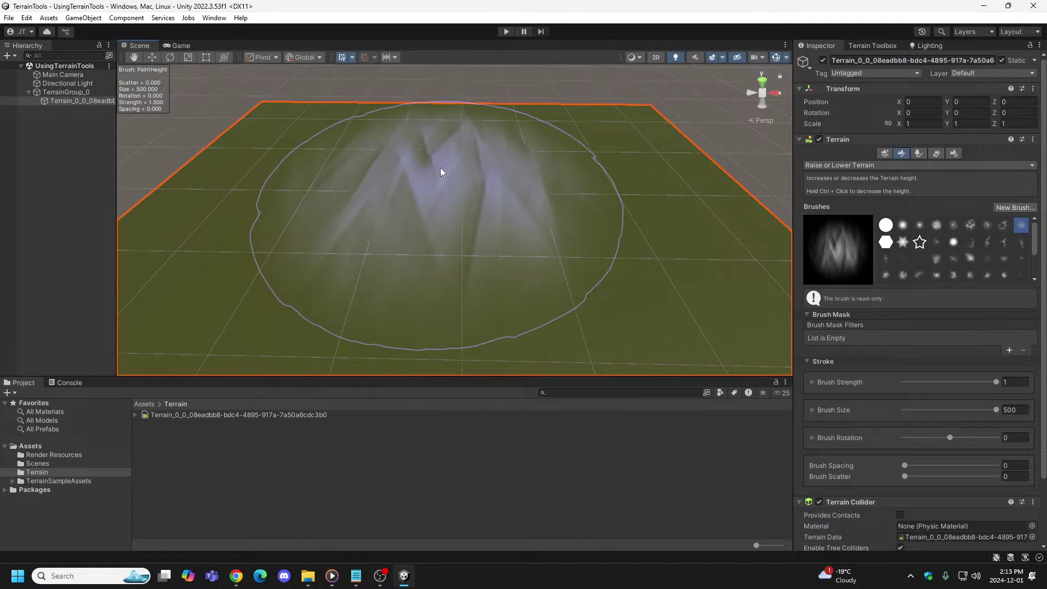
click(440, 164)
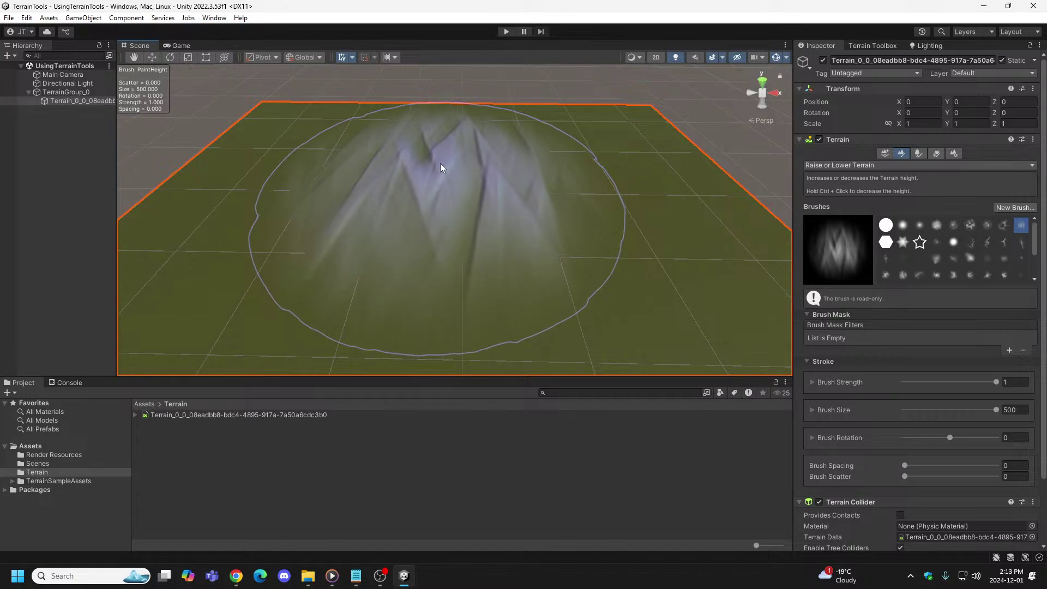
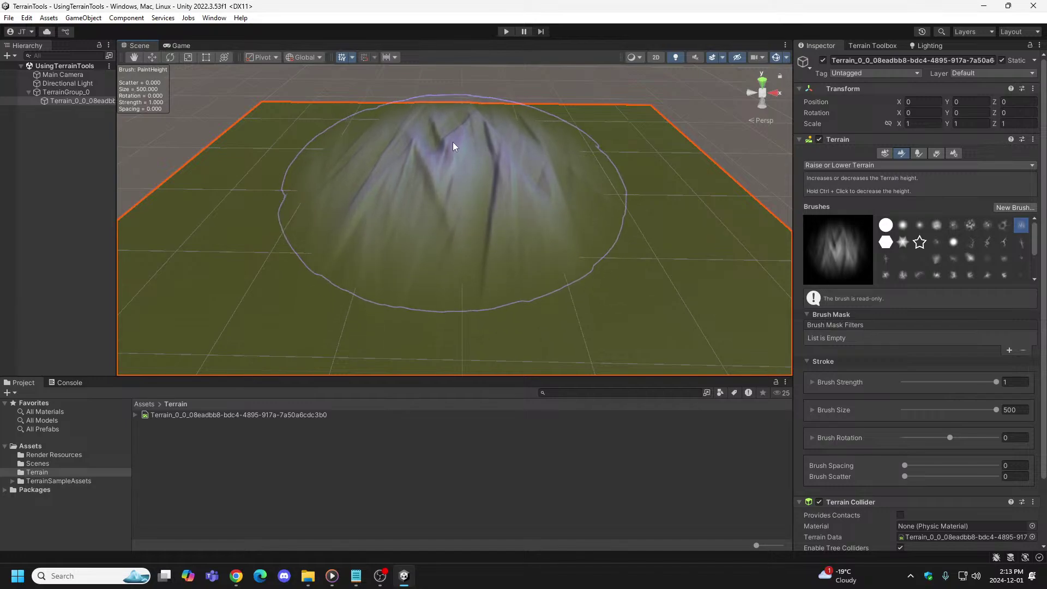
mouse_move(452, 142)
mouse_down()
mouse_move(682, 296)
mouse_move(393, 270)
mouse_up()
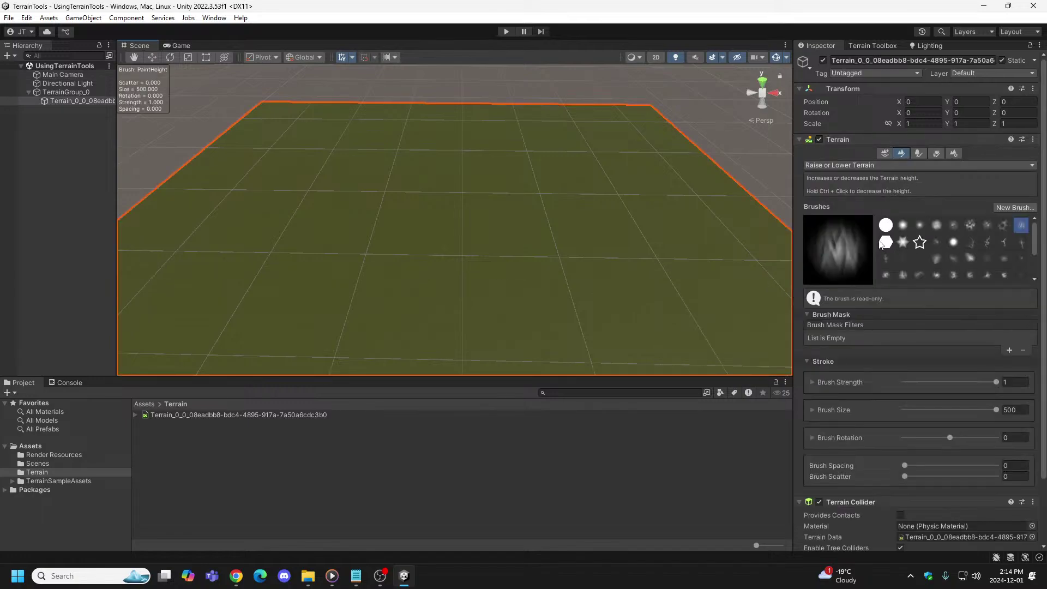
Step: Raise a hexagonal plateau in the terrain's middle with the solid hexagon brush, and undo its strokes while keeping the terrain selected
click(885, 241)
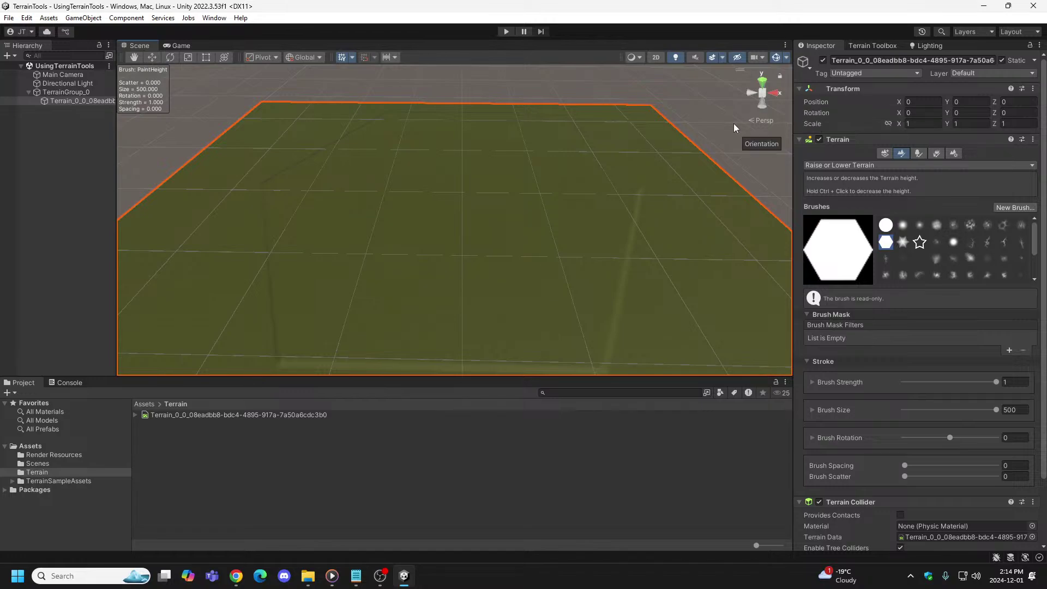
click(443, 182)
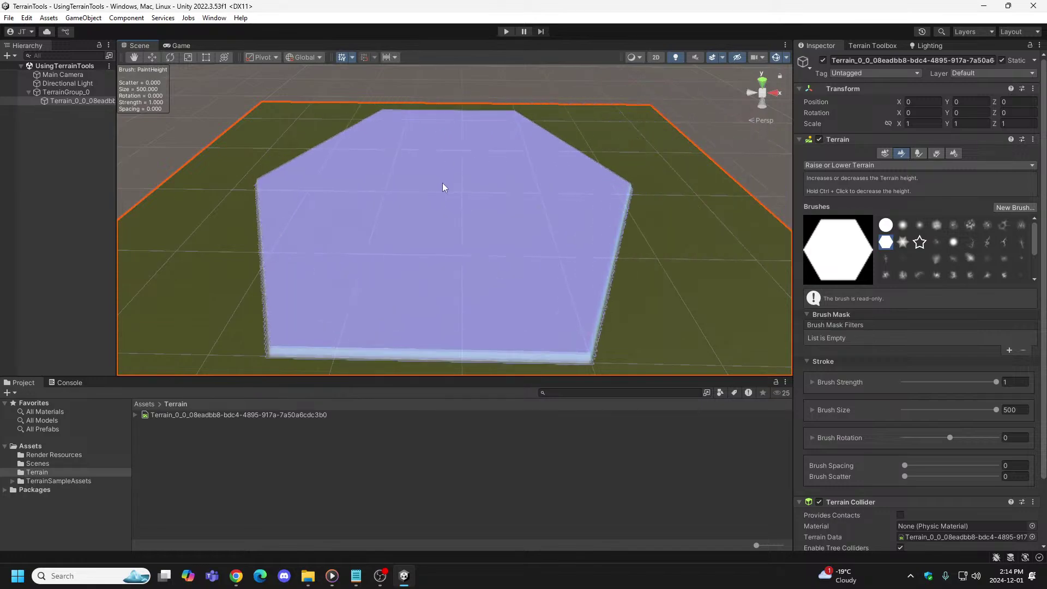
mouse_move(443, 182)
mouse_down()
mouse_move(443, 166)
mouse_move(496, 140)
mouse_up()
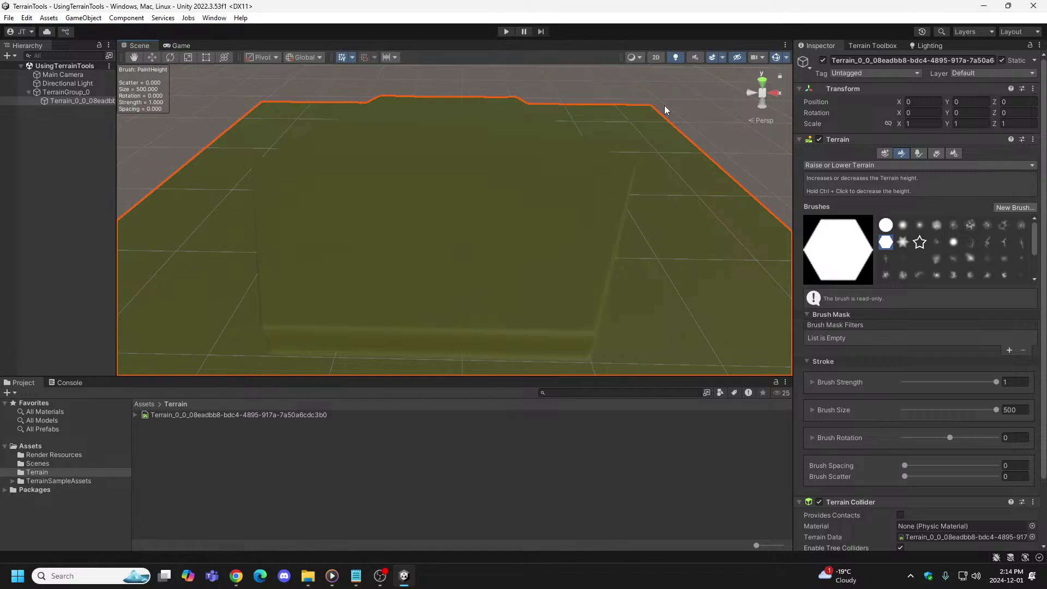
key(ctrl+z)
key(ctrl+z)
key(ctrl+z)
key(ctrl+z)
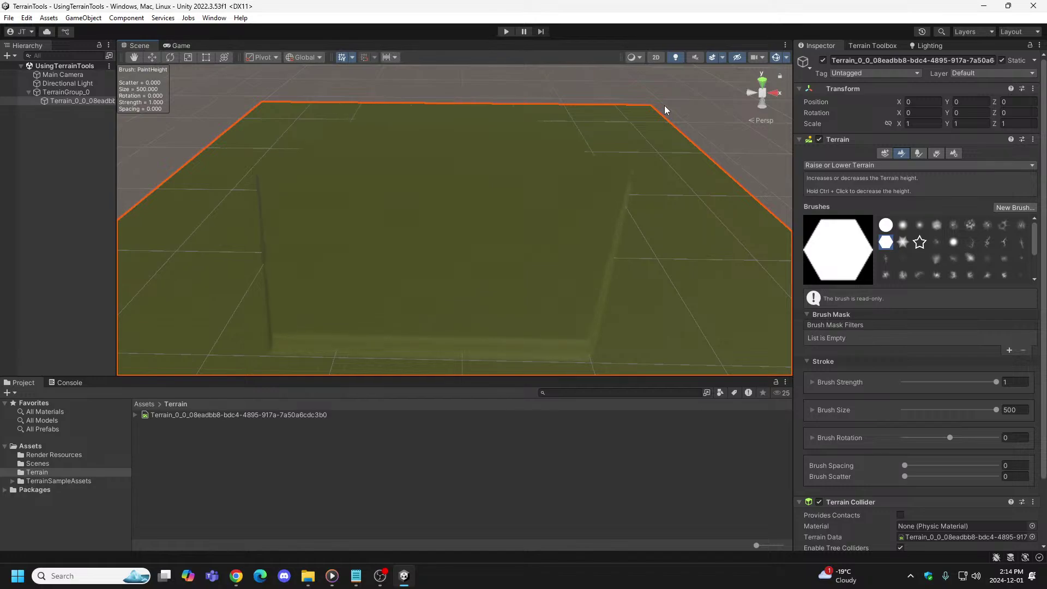
key(ctrl+z)
key(ctrl+z)
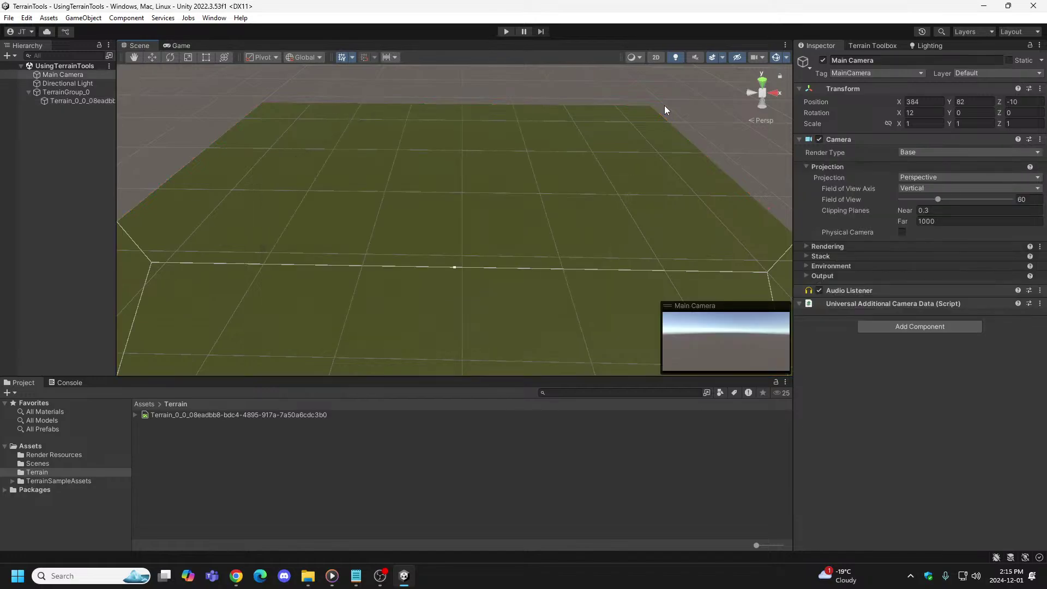
key(ctrl+y)
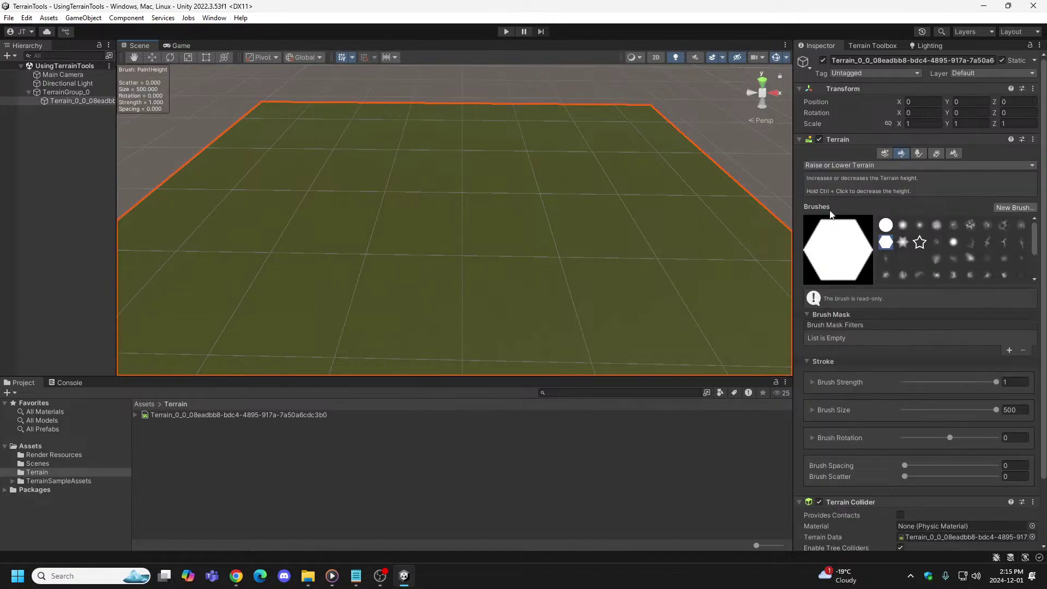
Step: Raise a six-pointed peak in the terrain's middle with the soft six-pointed star brush, and undo its strokes
click(902, 242)
click(431, 202)
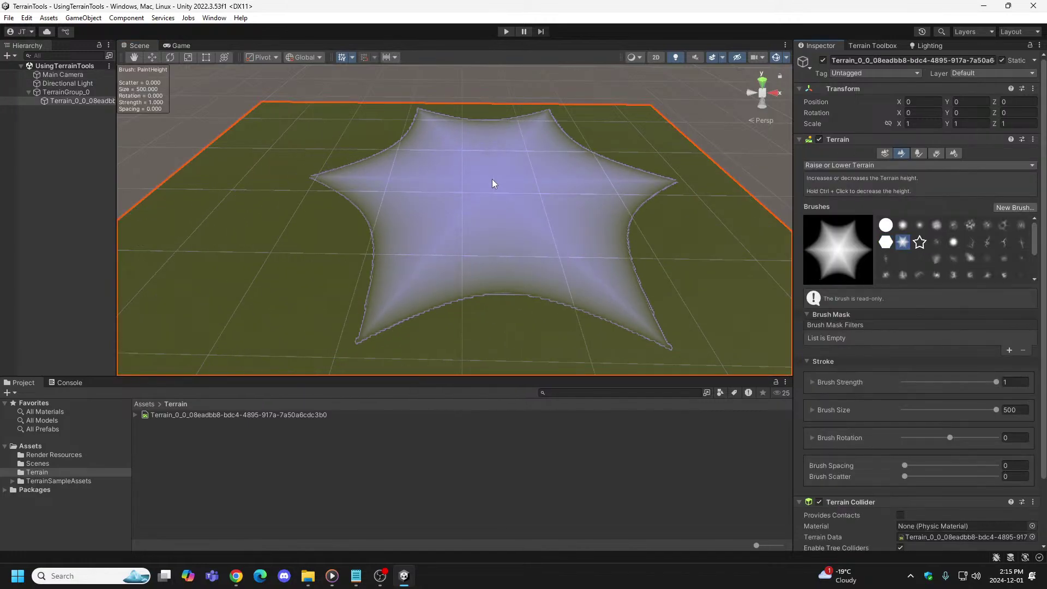
click(439, 181)
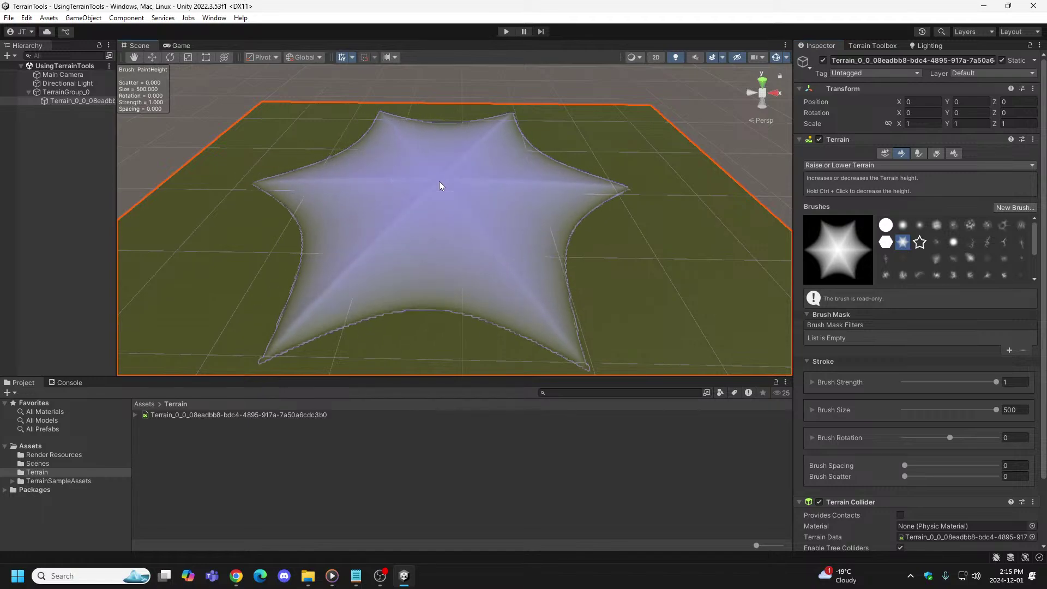
drag(439, 179, 438, 172)
key(ctrl+z)
click(674, 175)
key(ctrl+z)
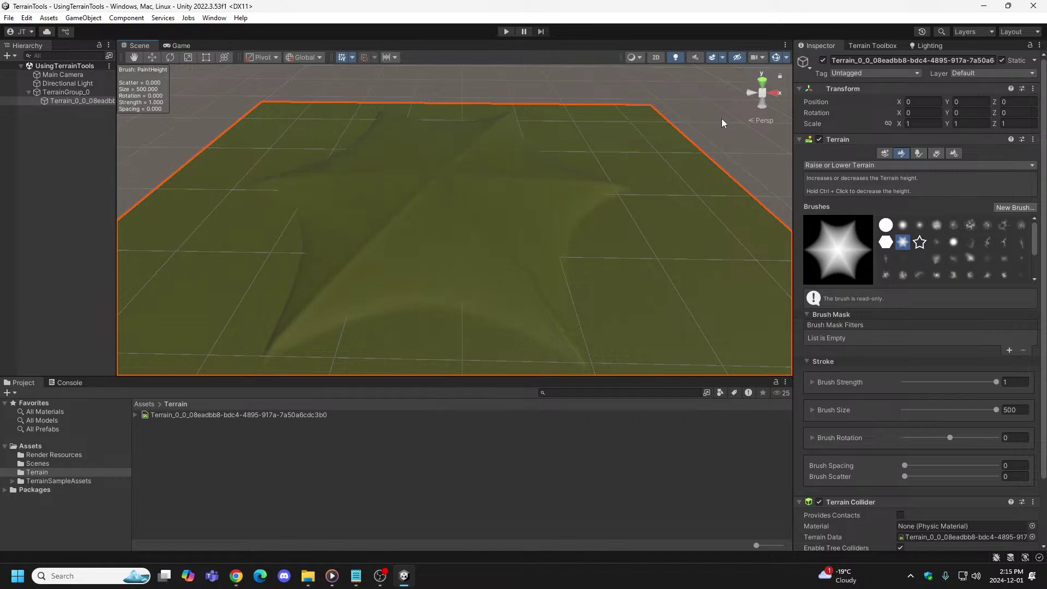
key(ctrl+z)
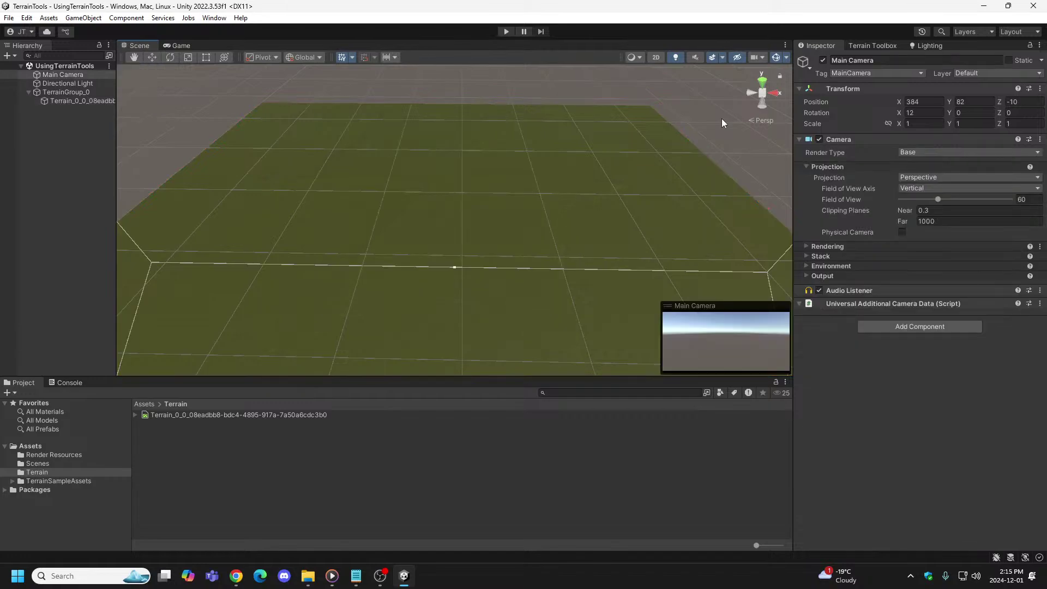
key(ctrl+z)
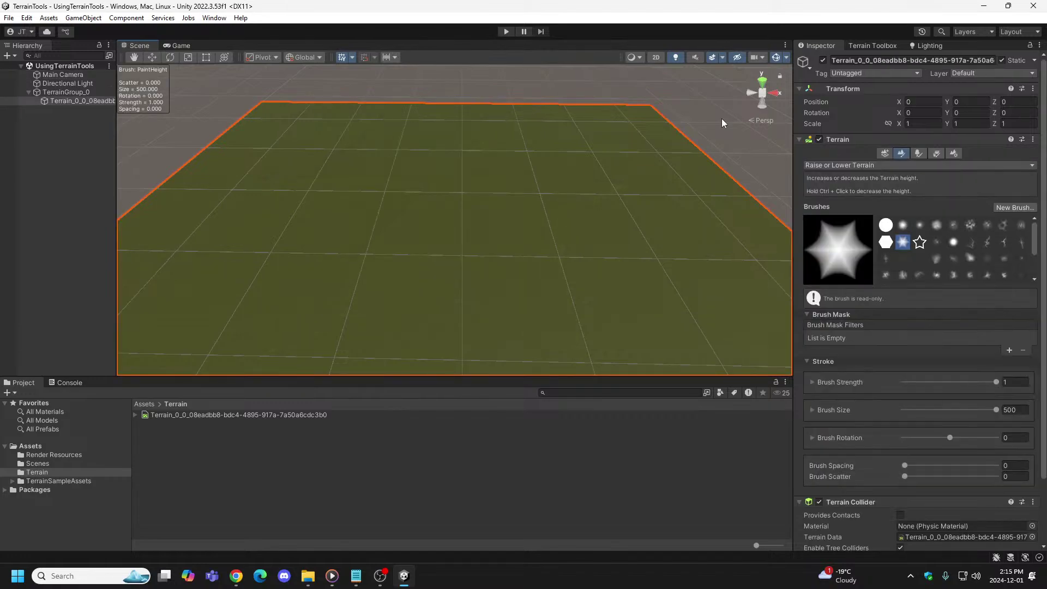
Step: Raise a star-shaped ridge across the terrain's middle with the star outline brush at strength 1 and size 500
click(919, 242)
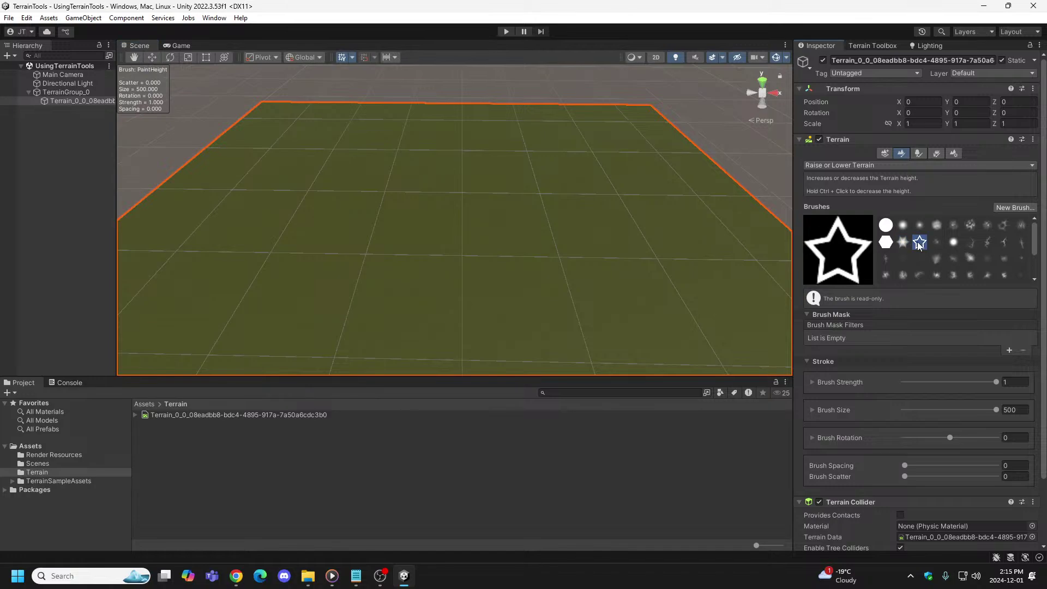
click(472, 181)
drag(428, 169, 428, 172)
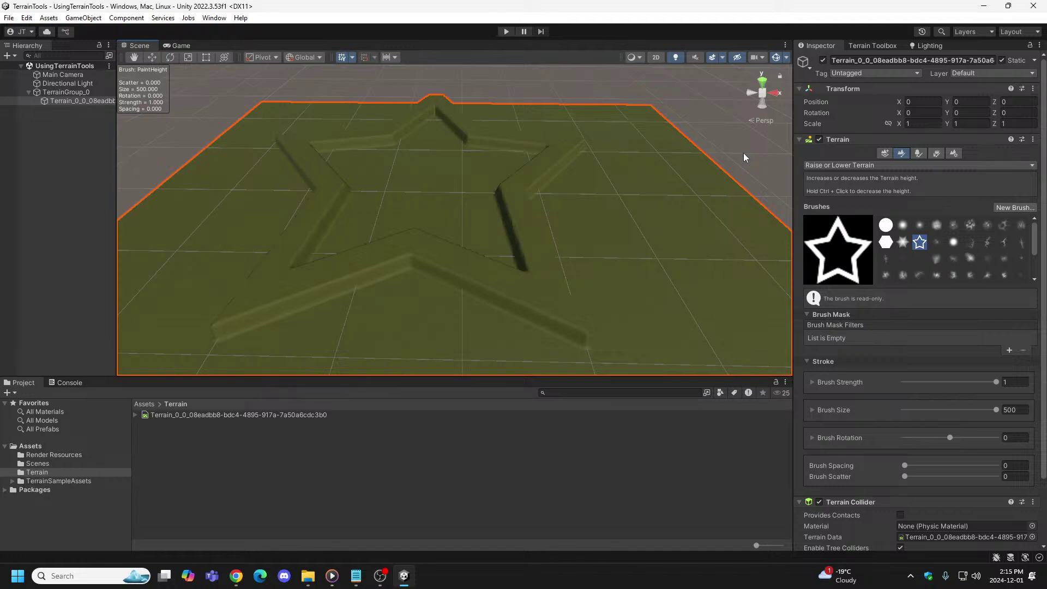
Step: Undo the star outline brush's strokes until the terrain is flat
key(ctrl+z)
key(ctrl+z)
key(ctrl+z)
key(ctrl+z)
key(ctrl+z)
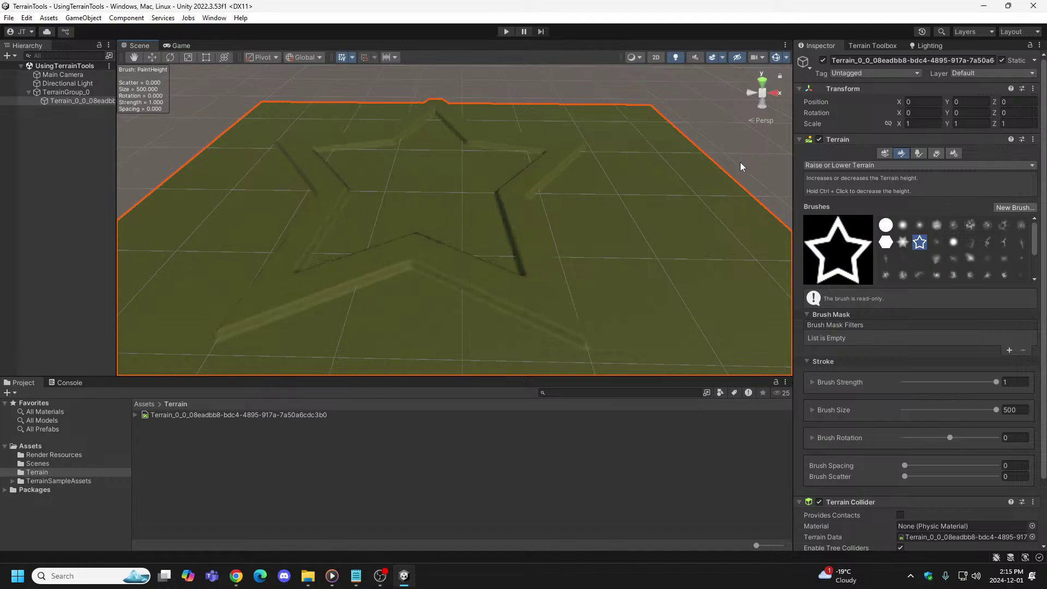
key(ctrl+z)
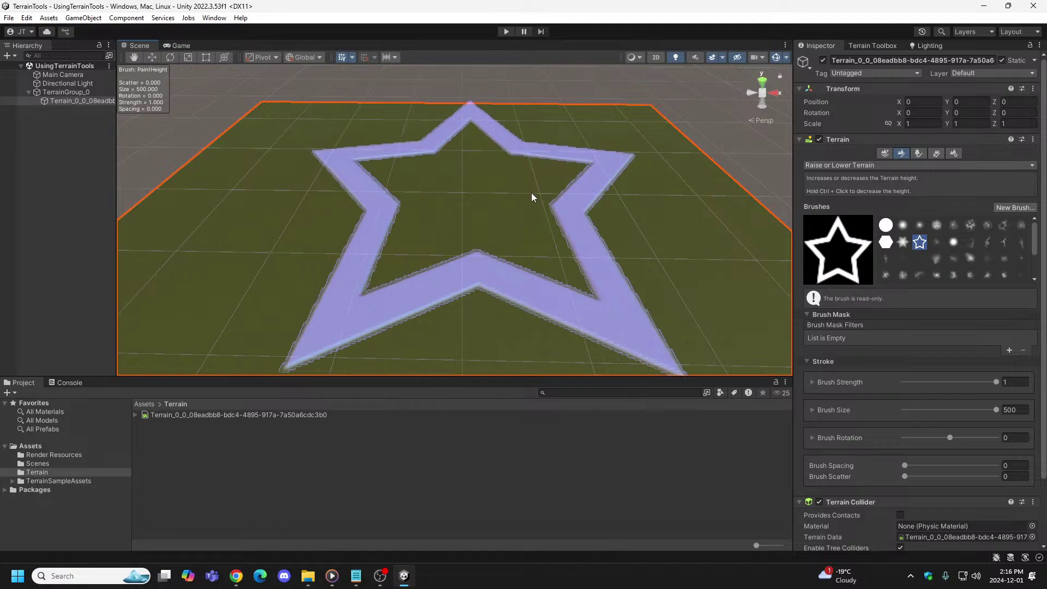
Step: Raise a rugged hill in the terrain's middle with Noise_Soft_Brush, and preview it in Play mode
click(936, 244)
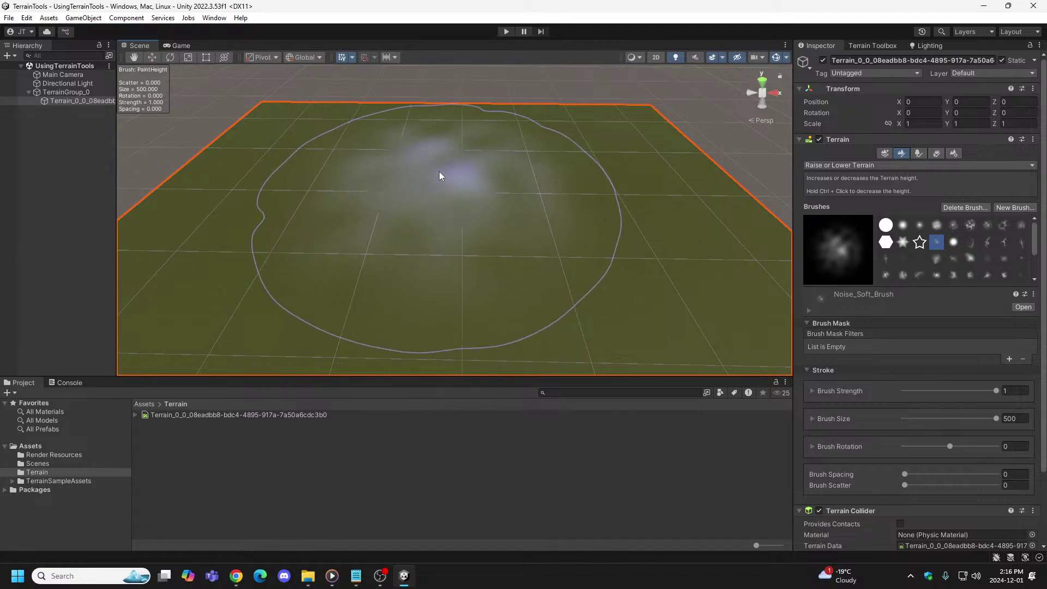
click(439, 172)
drag(439, 171, 440, 167)
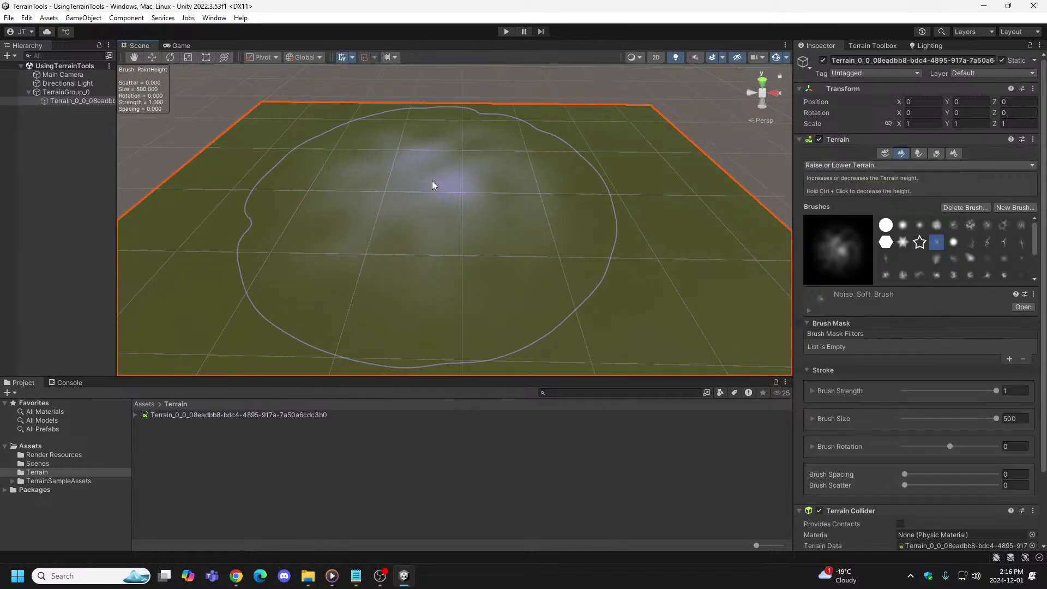
drag(433, 178, 444, 156)
click(506, 32)
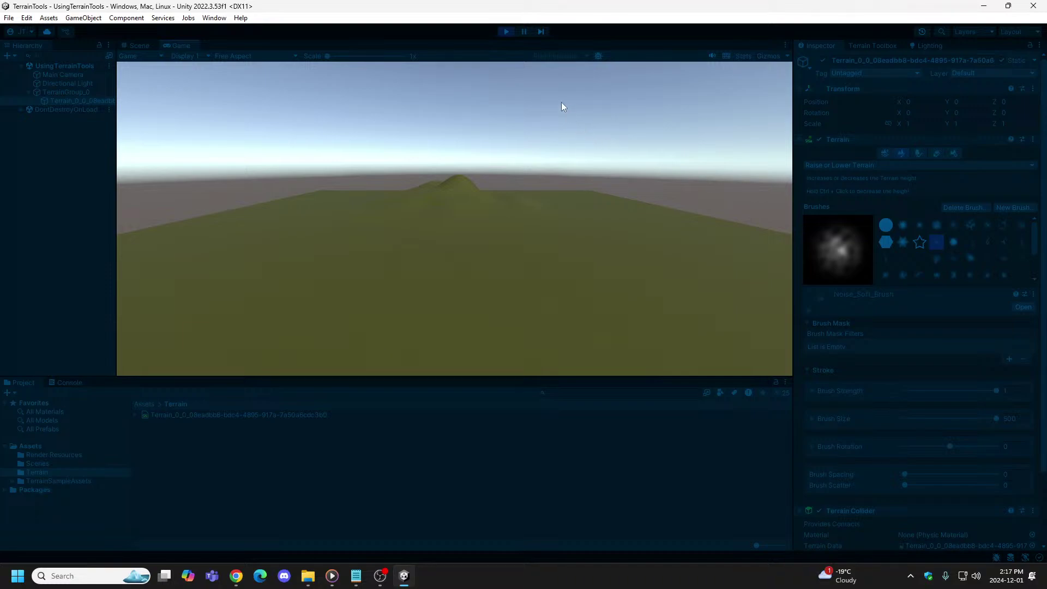
click(507, 32)
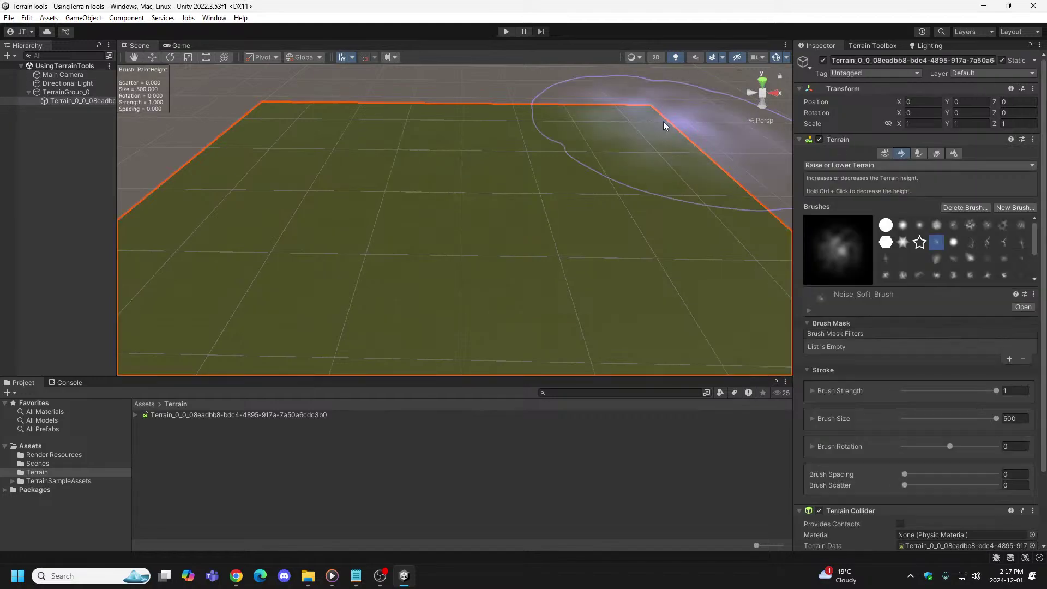
Step: Raise a round hill in the terrain's middle with Soft_Round_Brush for a Play mode preview, and undo its strokes while keeping the terrain selected
click(956, 241)
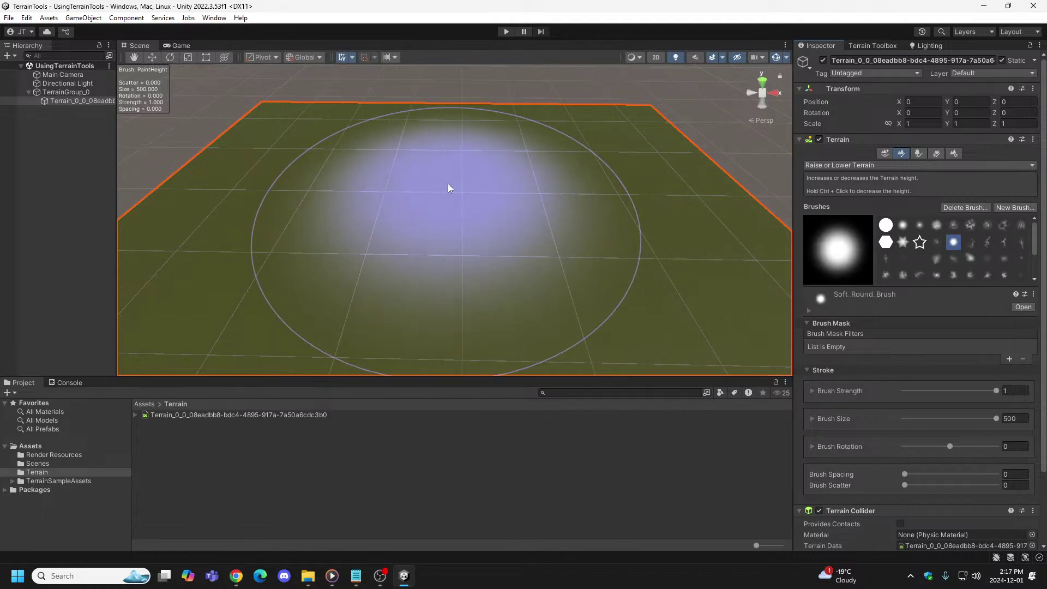
drag(448, 184, 449, 161)
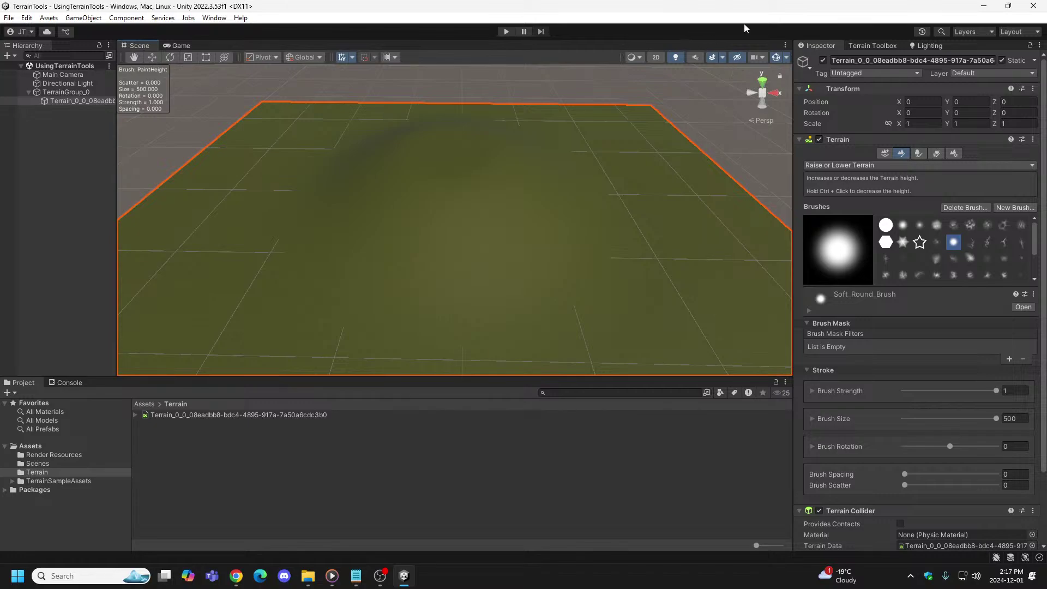
click(506, 31)
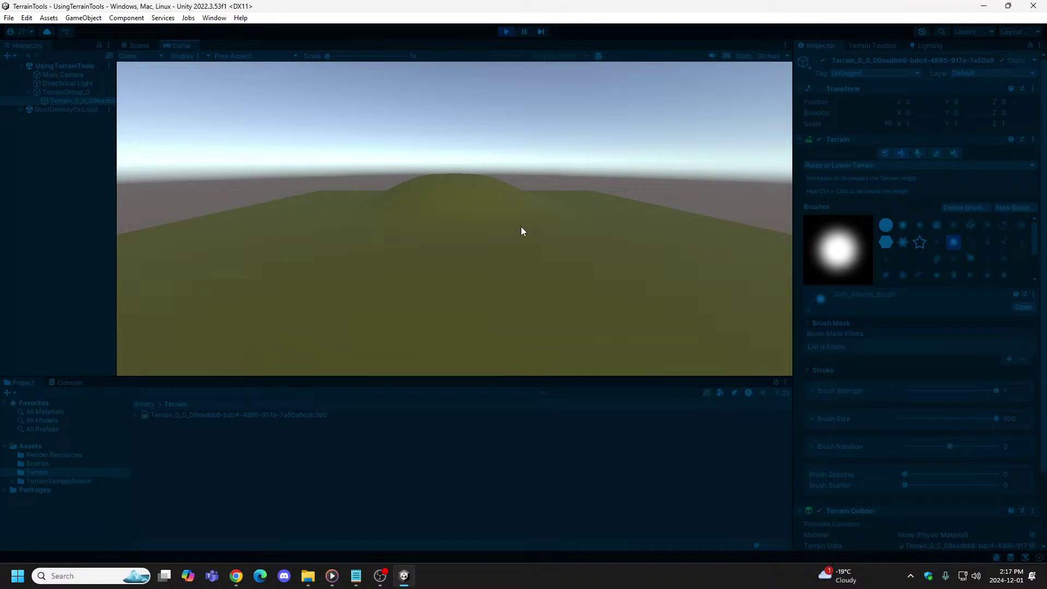
click(506, 32)
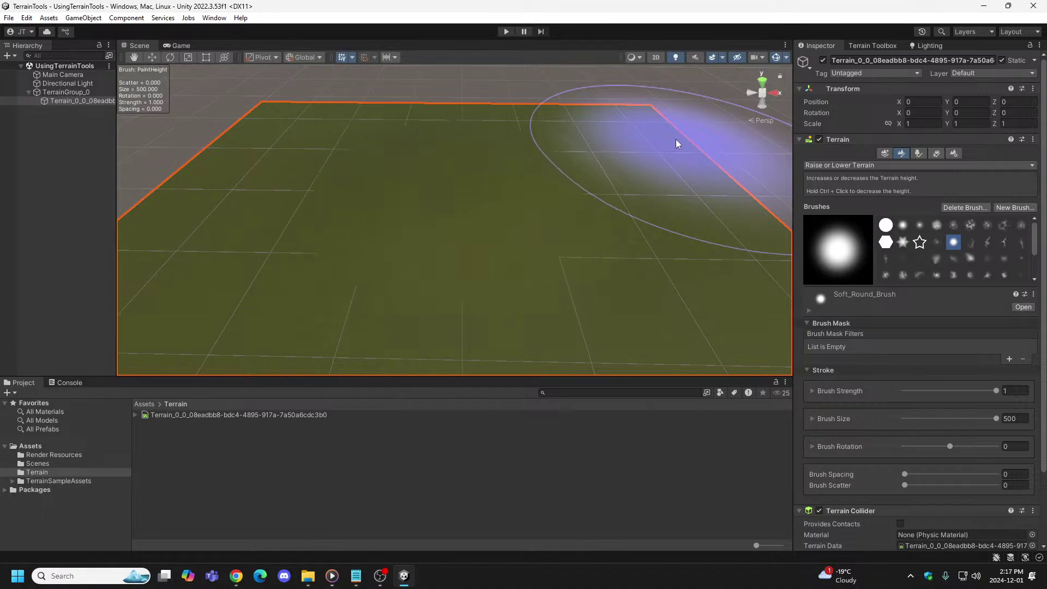
key(ctrl+z)
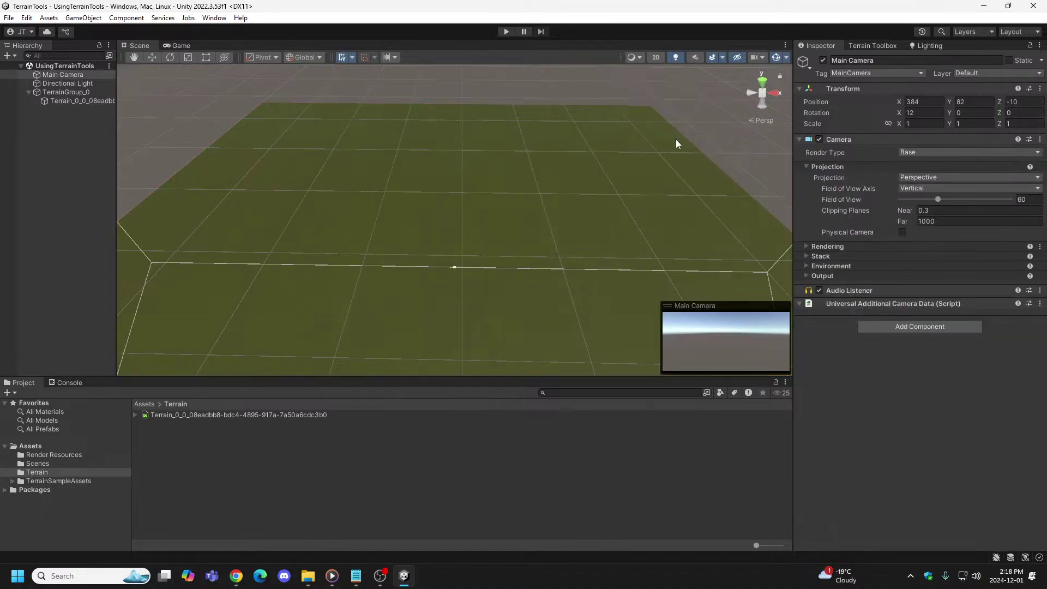
click(676, 140)
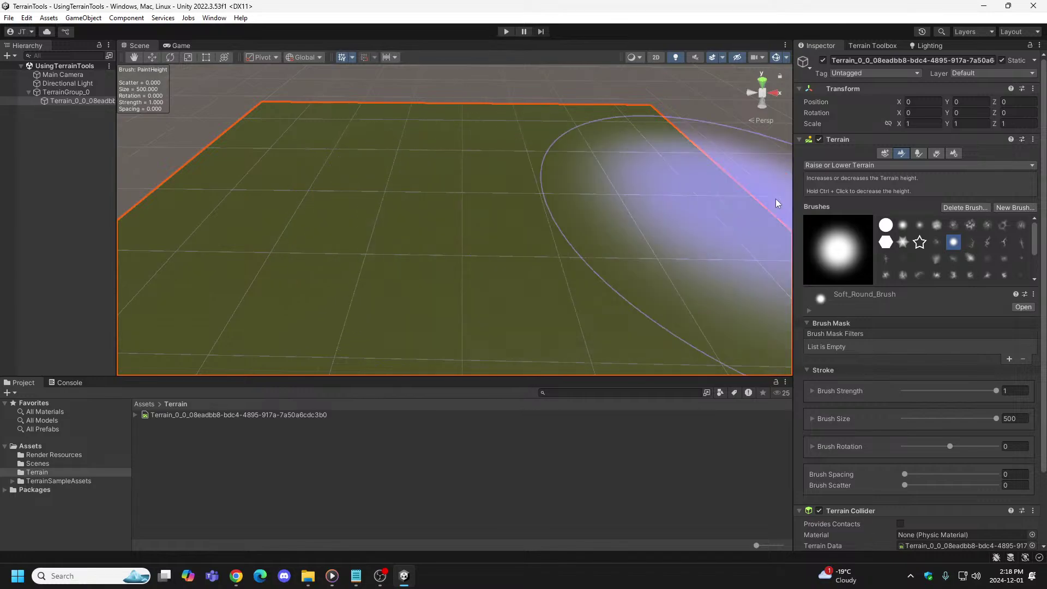
Step: Choose Terrainstamp_Canyon01_Brush and rotate it to about 94 degrees over the terrain
click(972, 243)
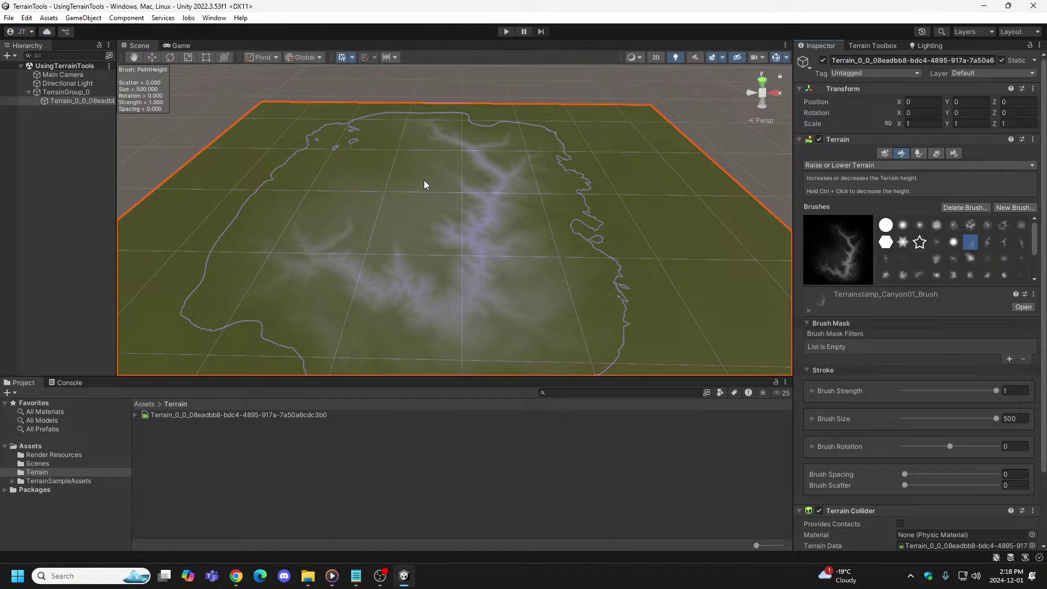
key(d)
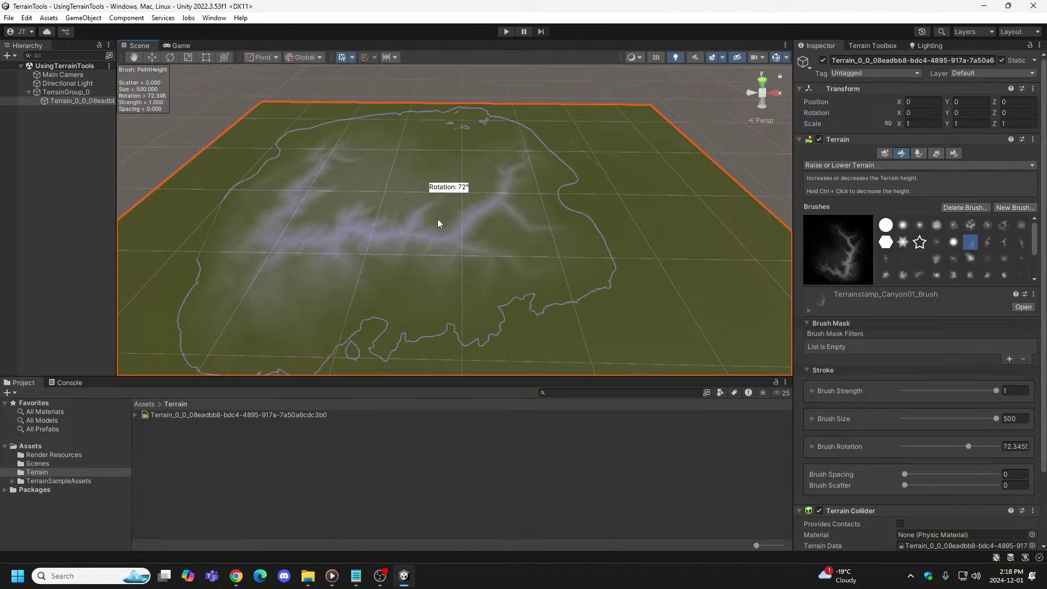
key(d)
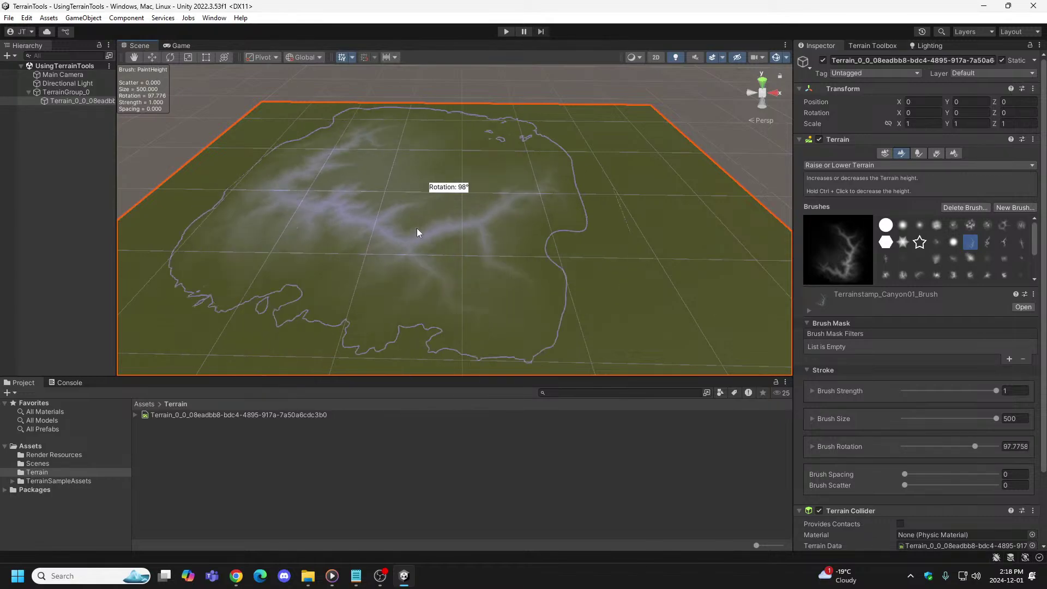
key(d)
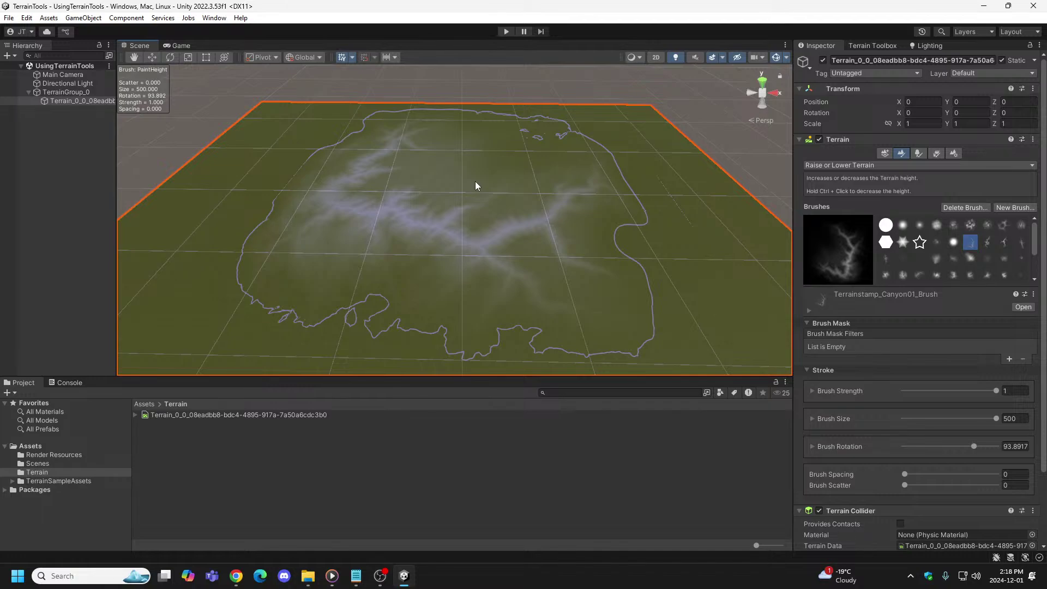
click(50, 19)
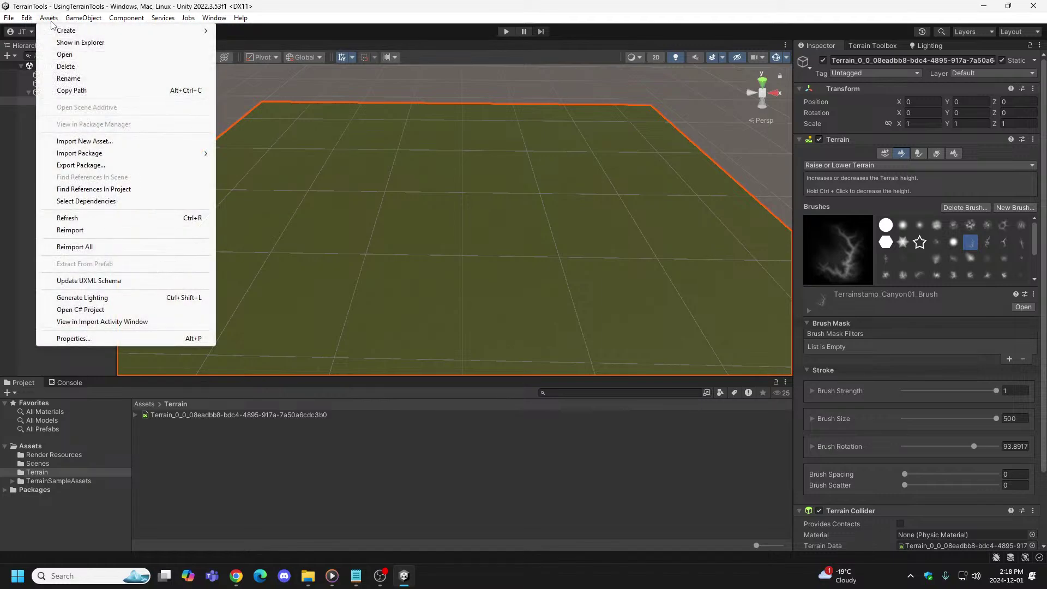
mouse_move(30, 19)
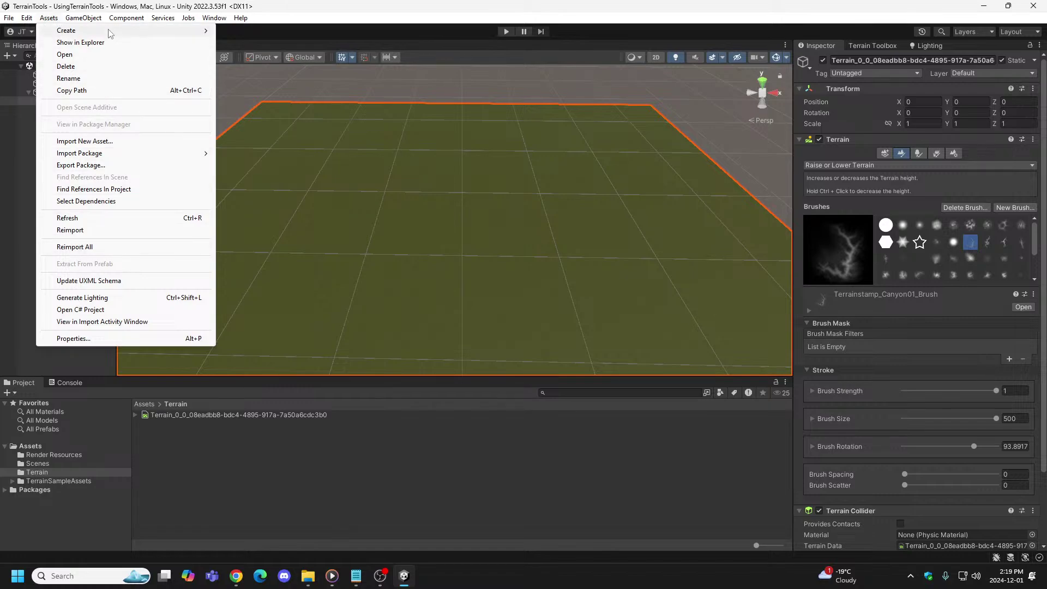
mouse_move(111, 32)
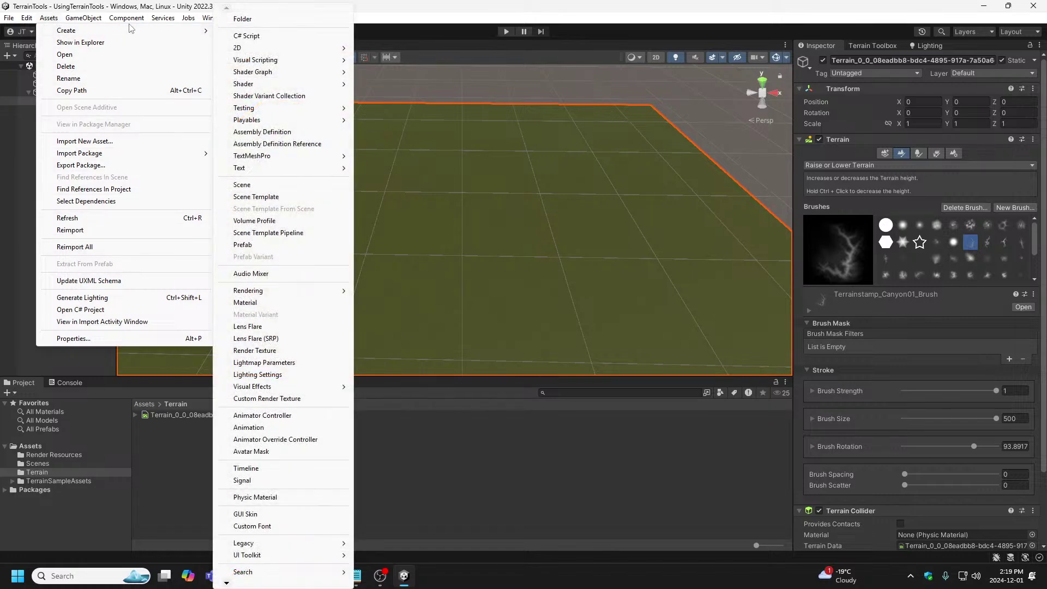
mouse_move(214, 19)
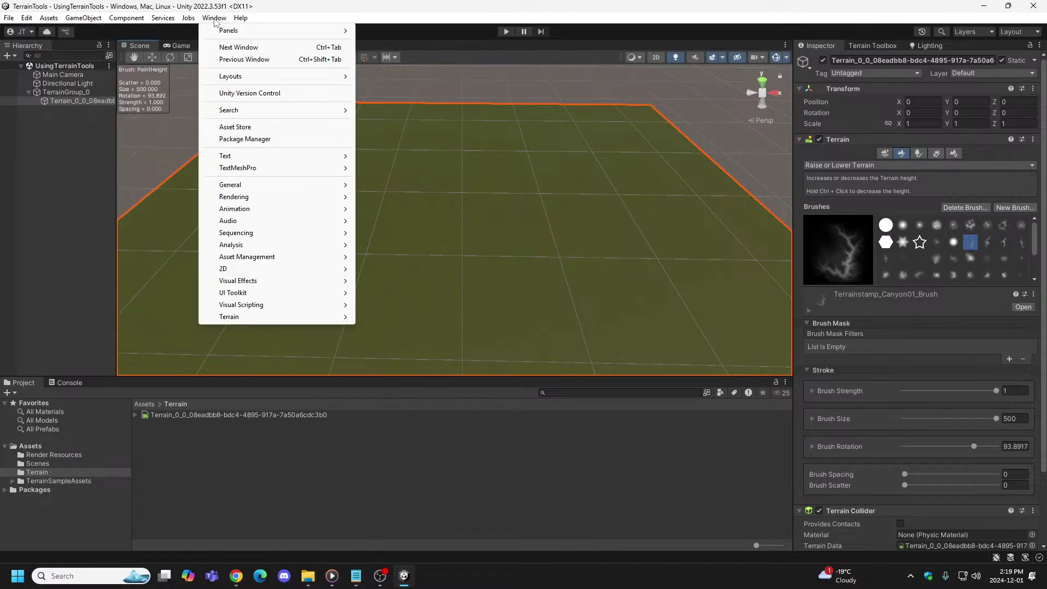
Step: Create a terrain layer asset in the Assets folder, keeping its default name
click(37, 446)
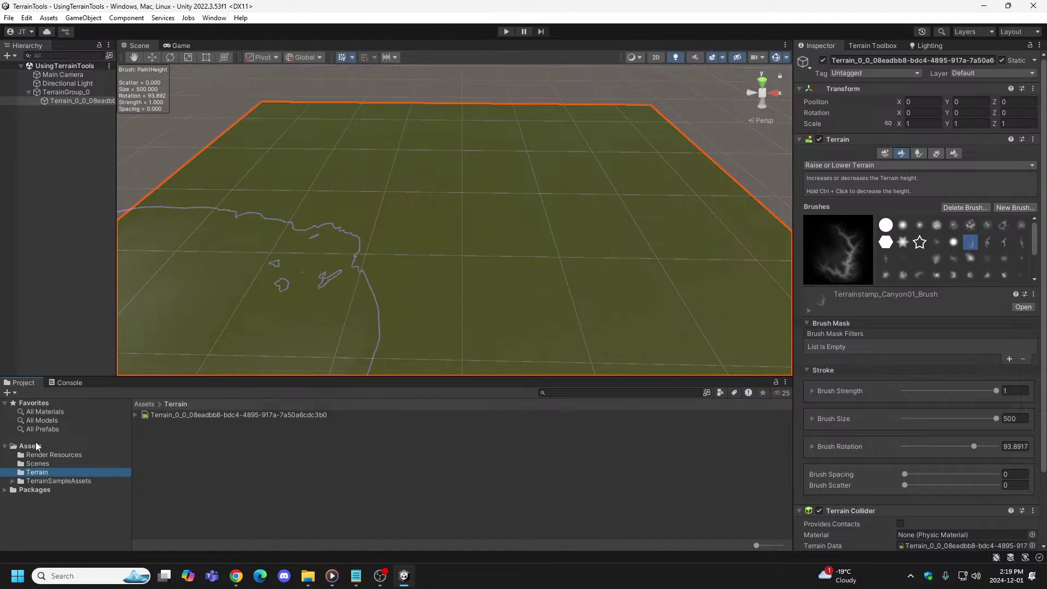
right_click(37, 446)
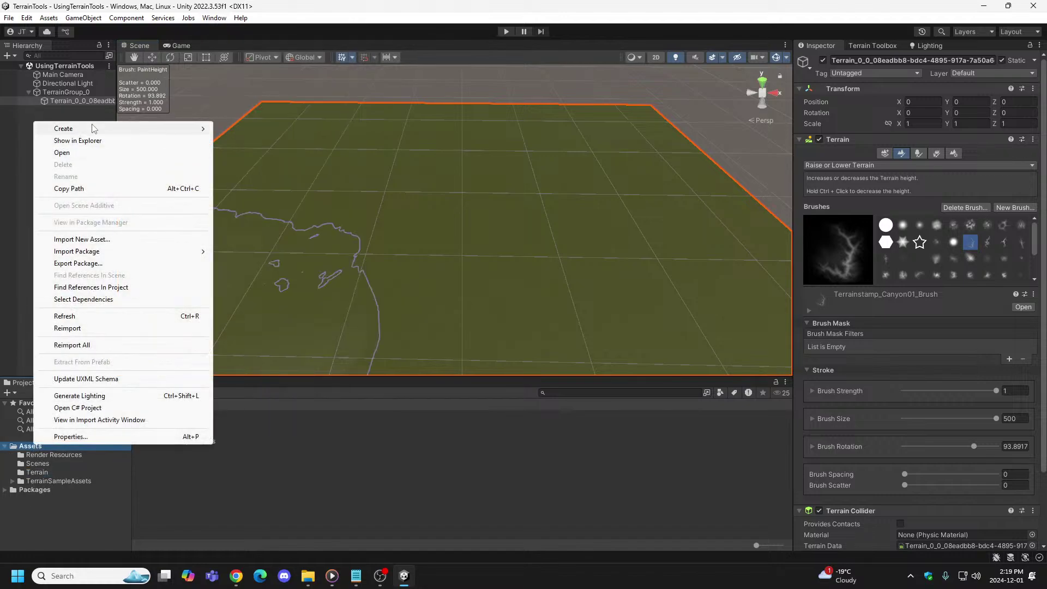
mouse_move(94, 128)
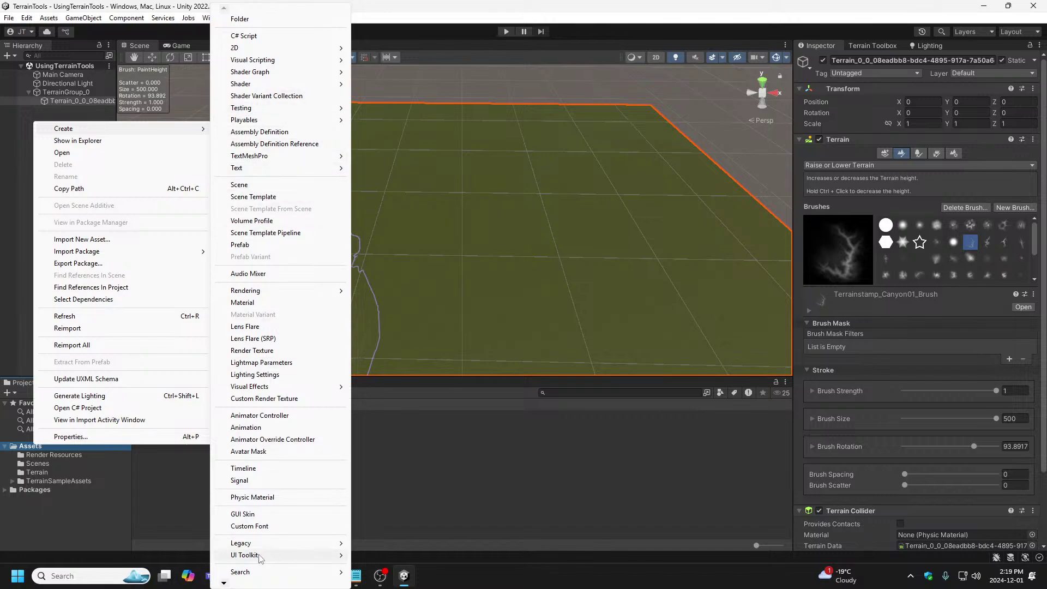
mouse_move(224, 583)
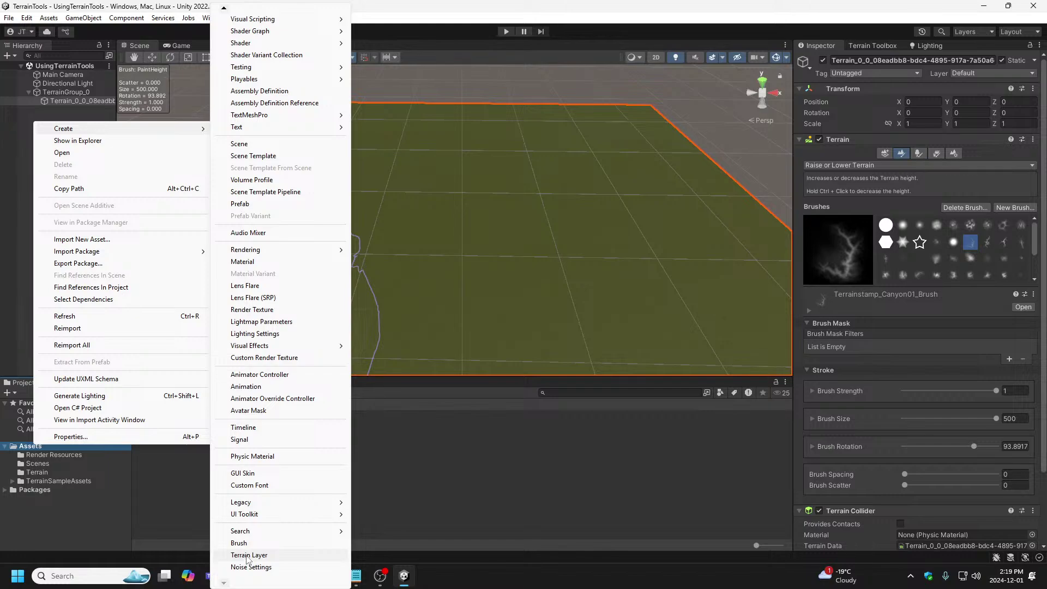
click(248, 555)
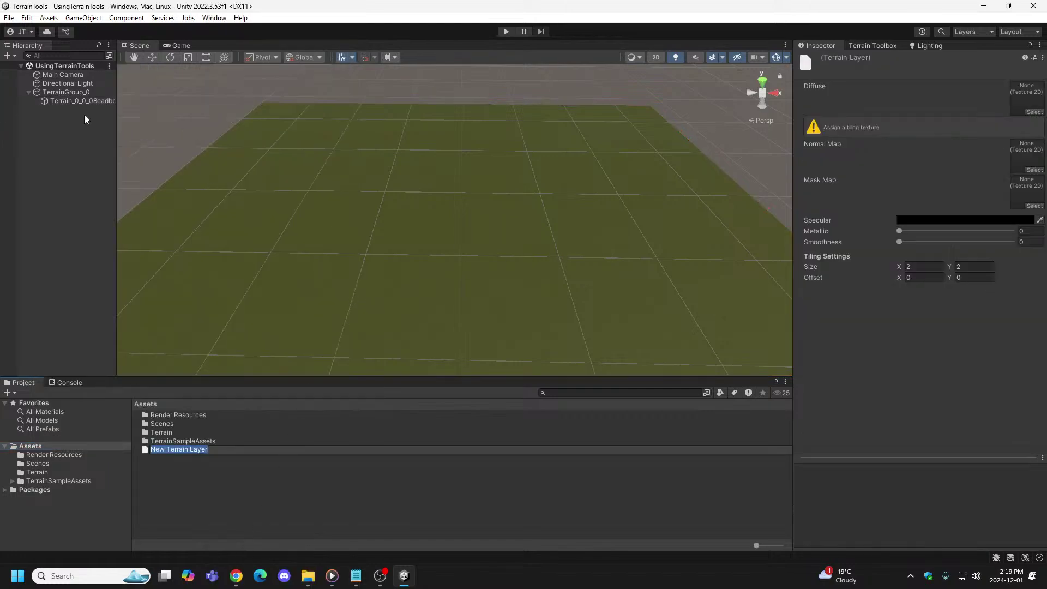
click(169, 451)
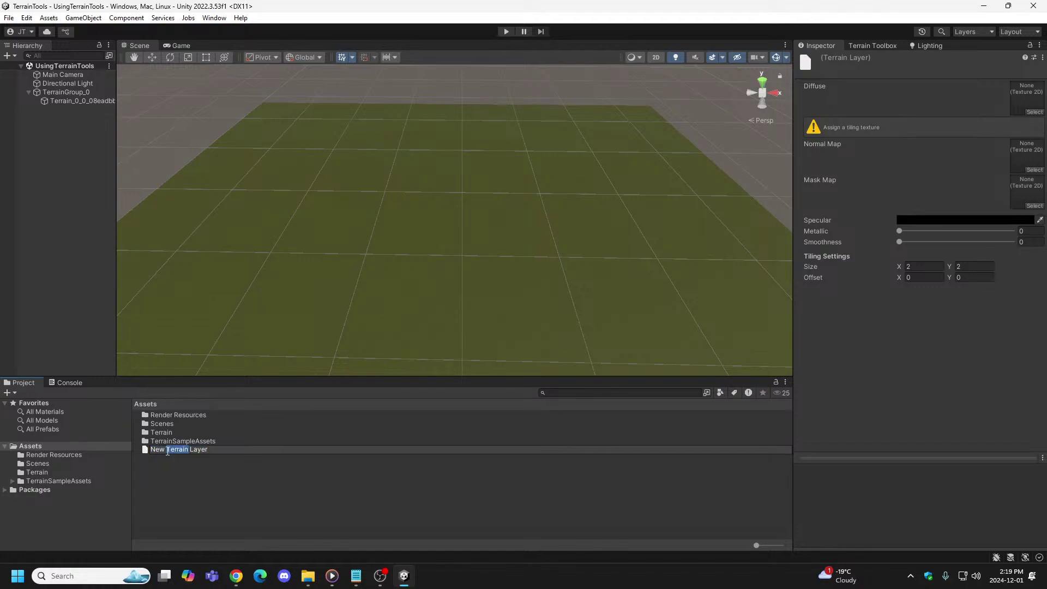
click(192, 471)
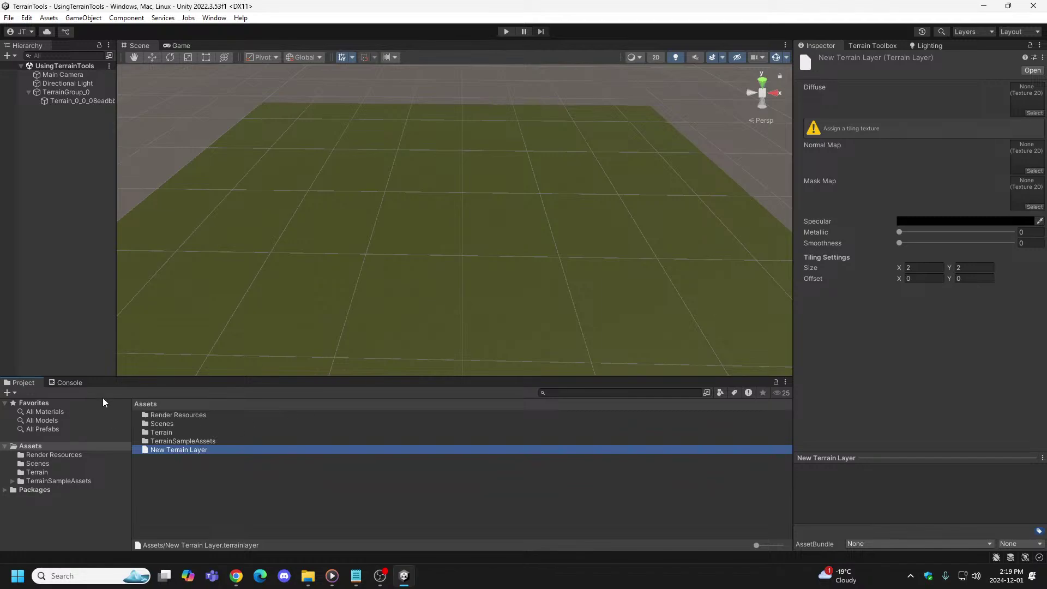
Step: Try to undo the creation of the terrain layer asset
key(ctrl+z)
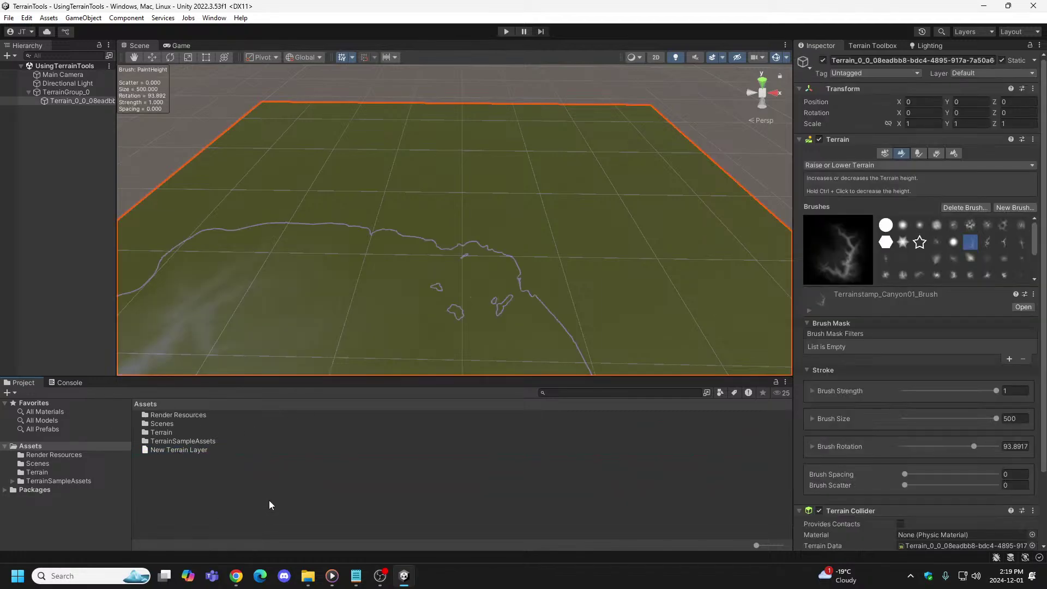
key(ctrl+z)
key(ctrl+z)
key(ctrl+z)
key(ctrl+z)
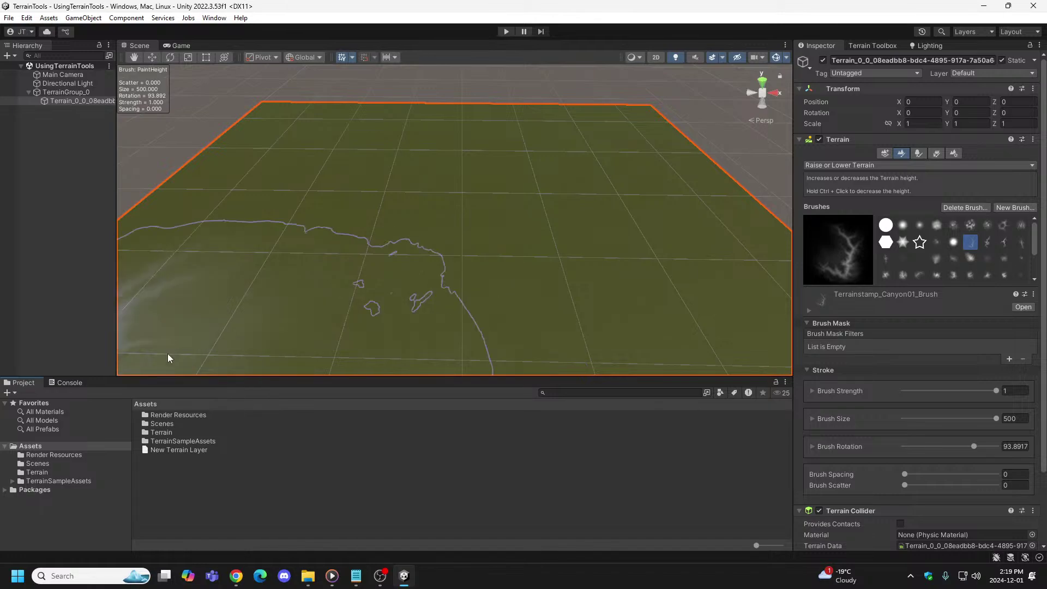
key(ctrl+z)
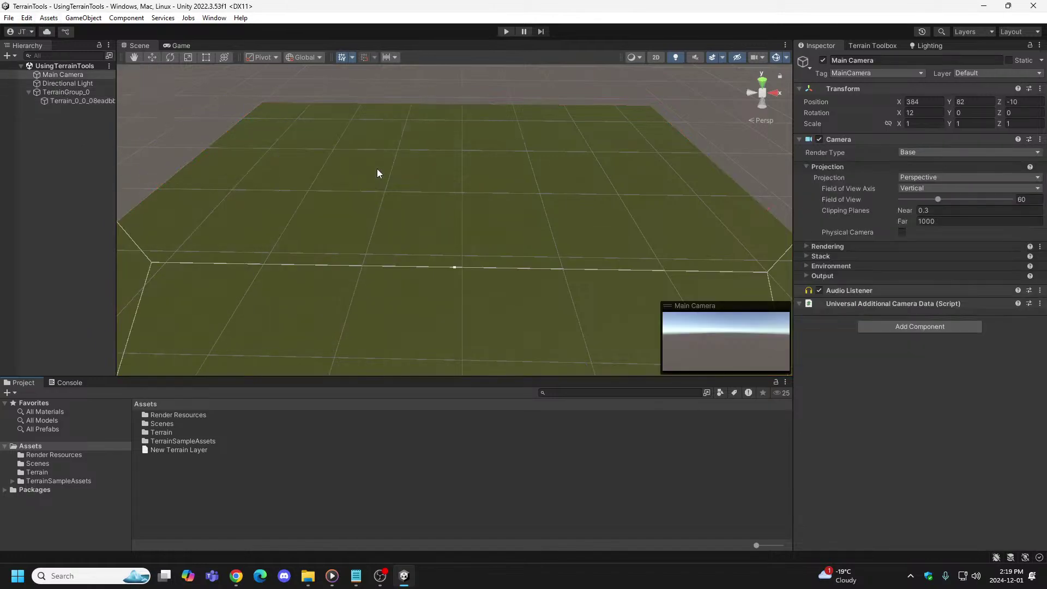
key(ctrl+z)
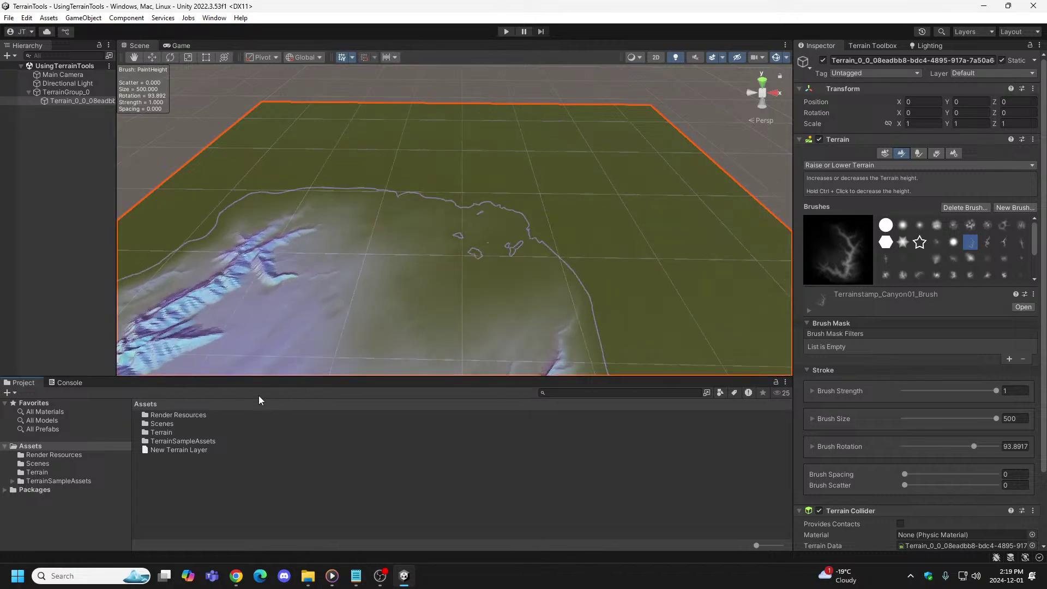
Step: Delete the New Terrain Layer asset from the Assets folder
click(184, 450)
right_click(184, 452)
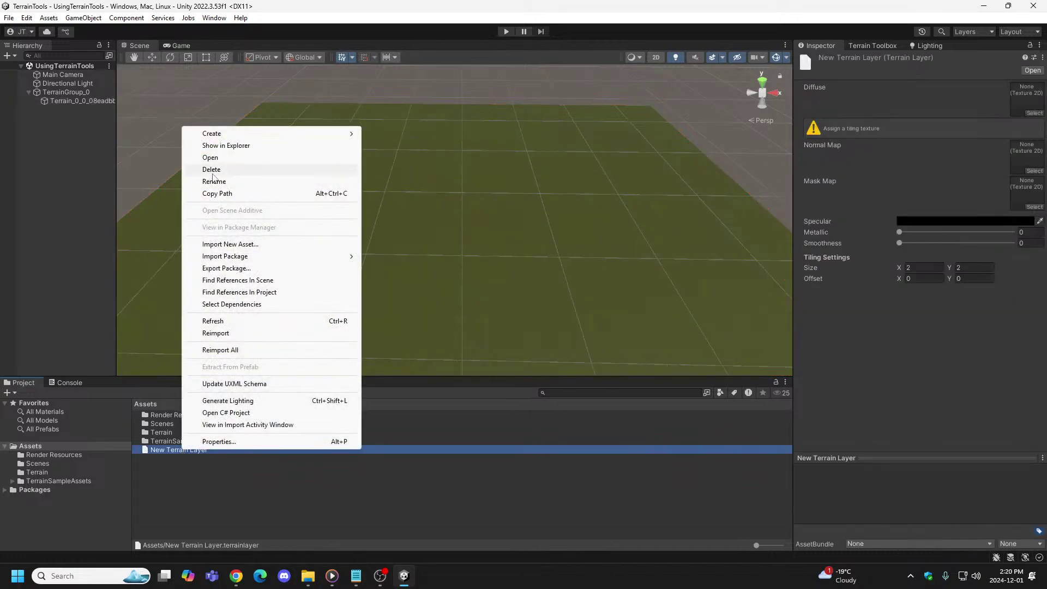
click(215, 170)
click(554, 308)
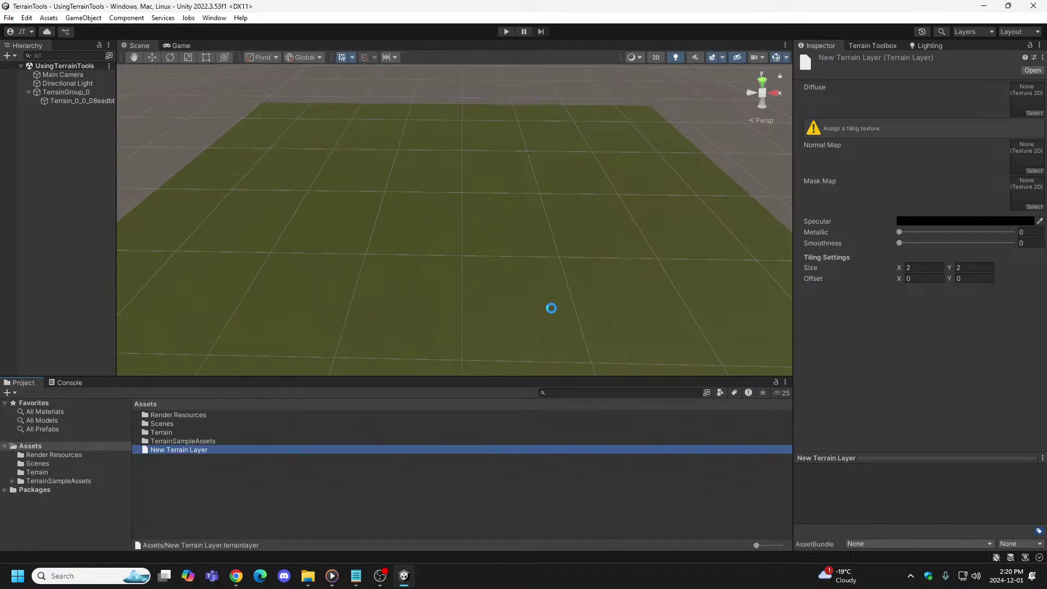
Step: Switch the selected terrain's tool to Paint Texture and review the terrain layers available to add, without adding one
click(71, 102)
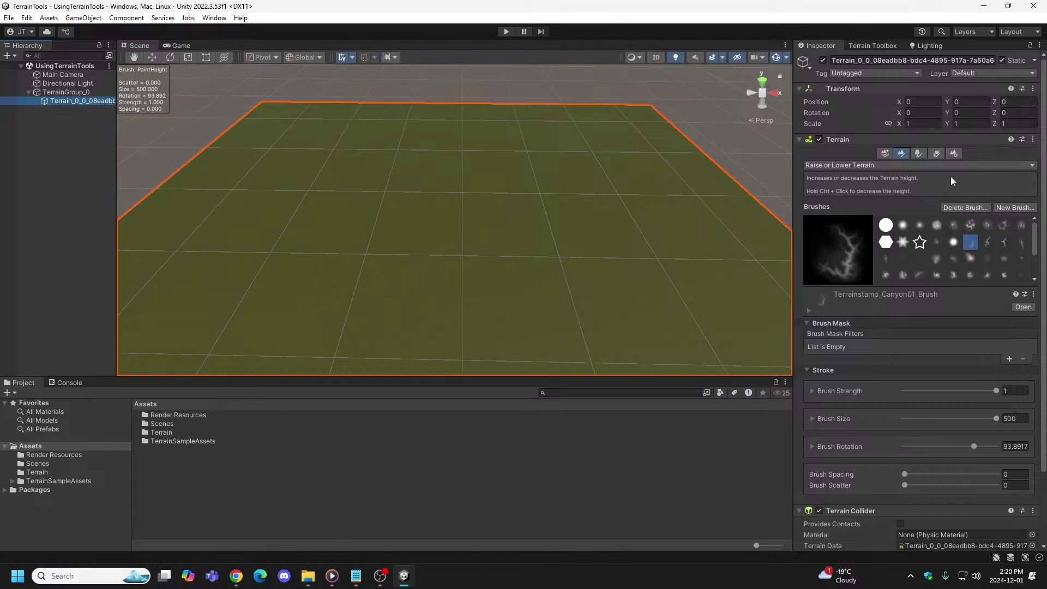
click(1014, 165)
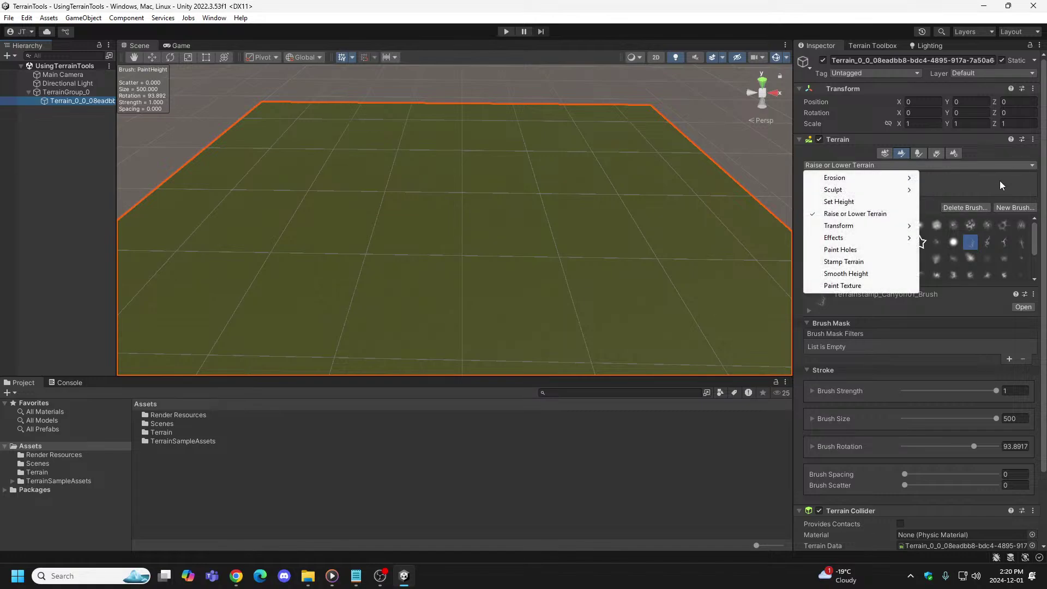
click(850, 286)
scroll(1023, 452, down, 5)
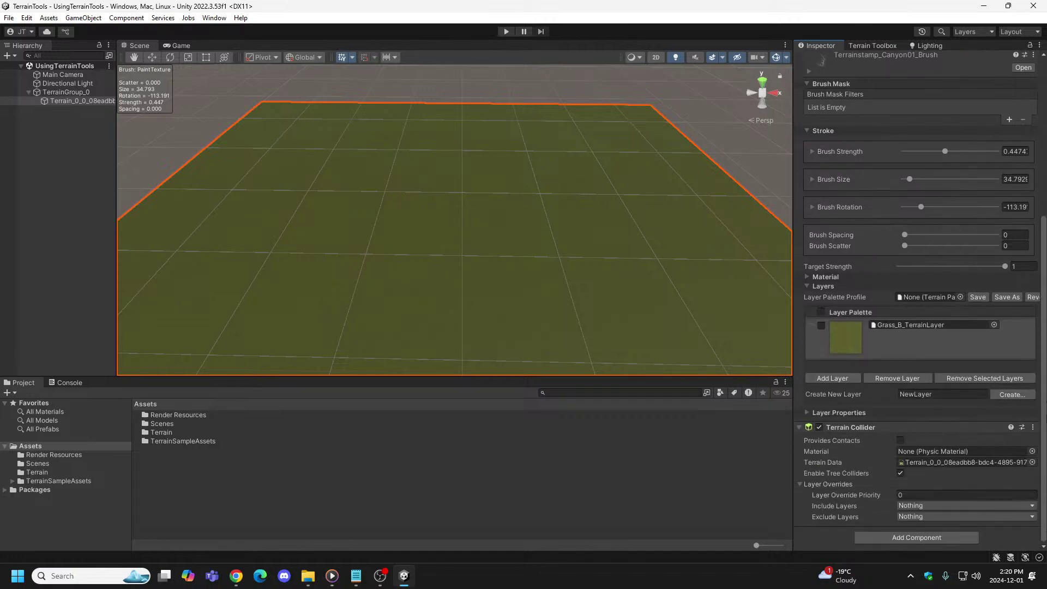
click(839, 378)
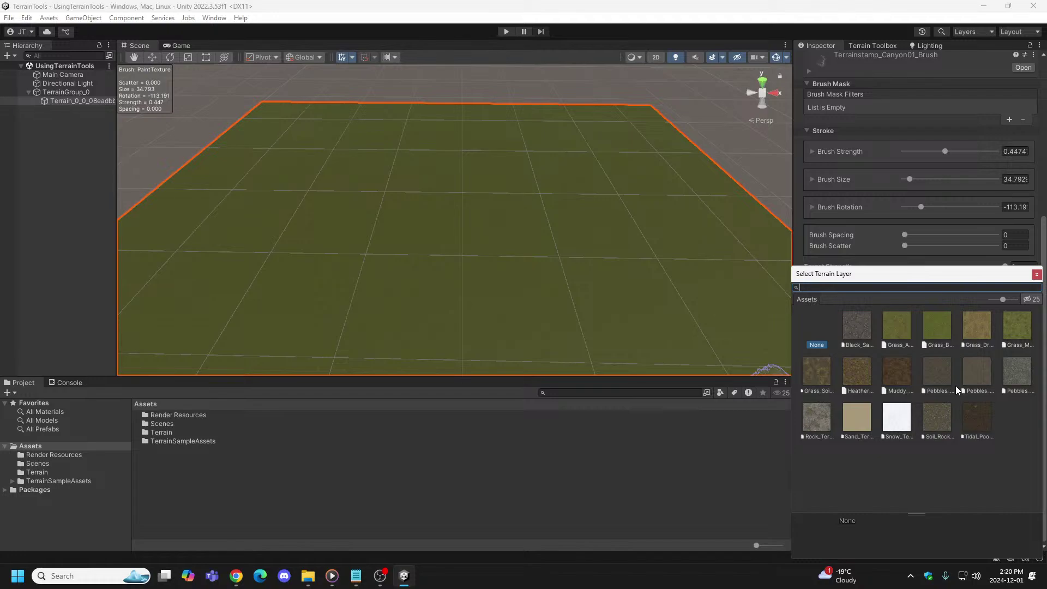
click(1036, 275)
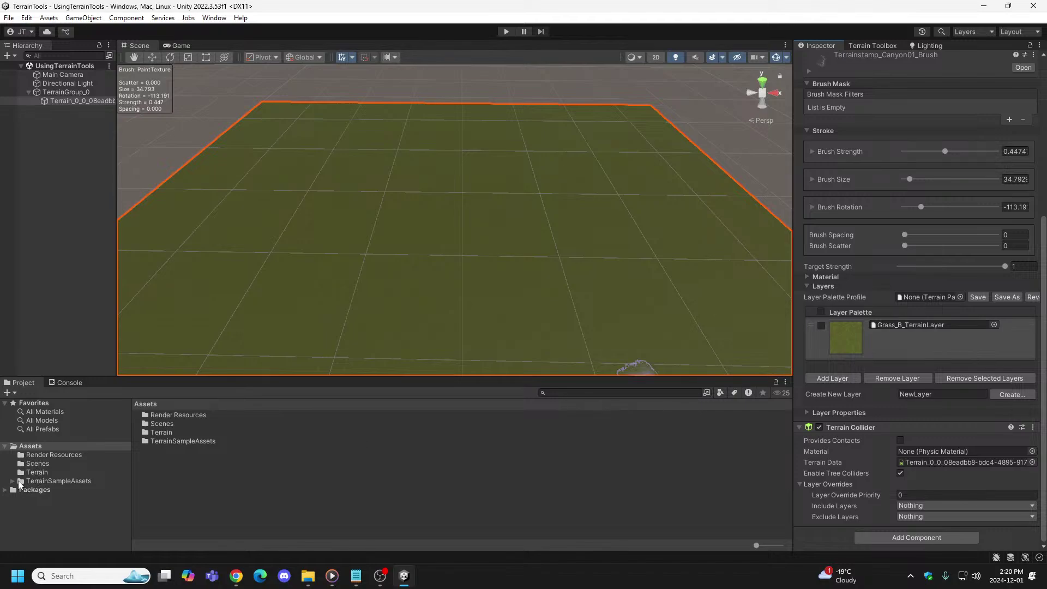
Step: Expand the TerrainSampleAssets folder and view the contents of its Materials folder
click(23, 483)
click(12, 481)
scroll(49, 480, down, 1)
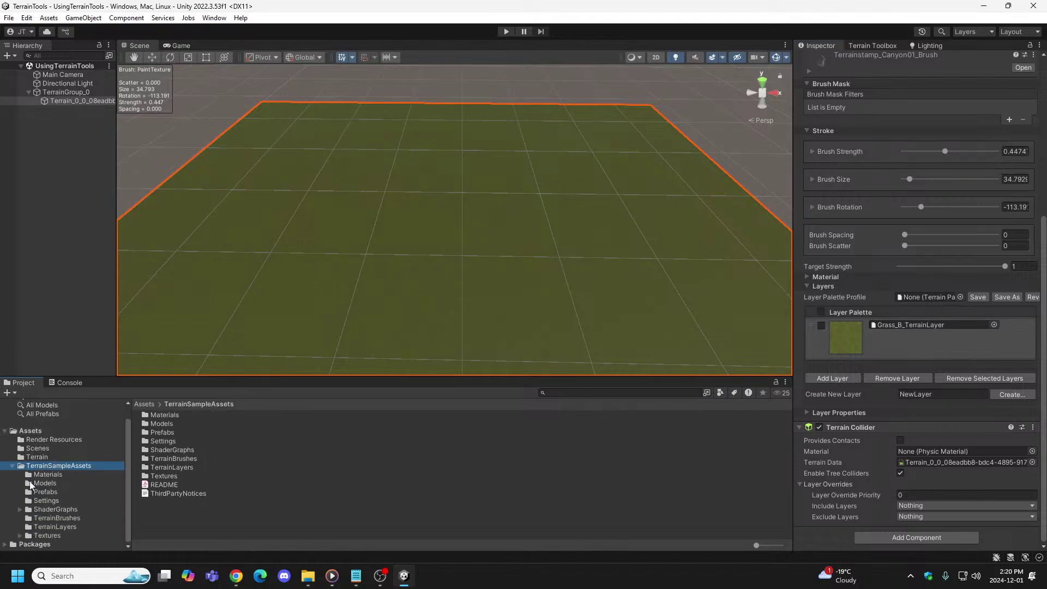
click(43, 475)
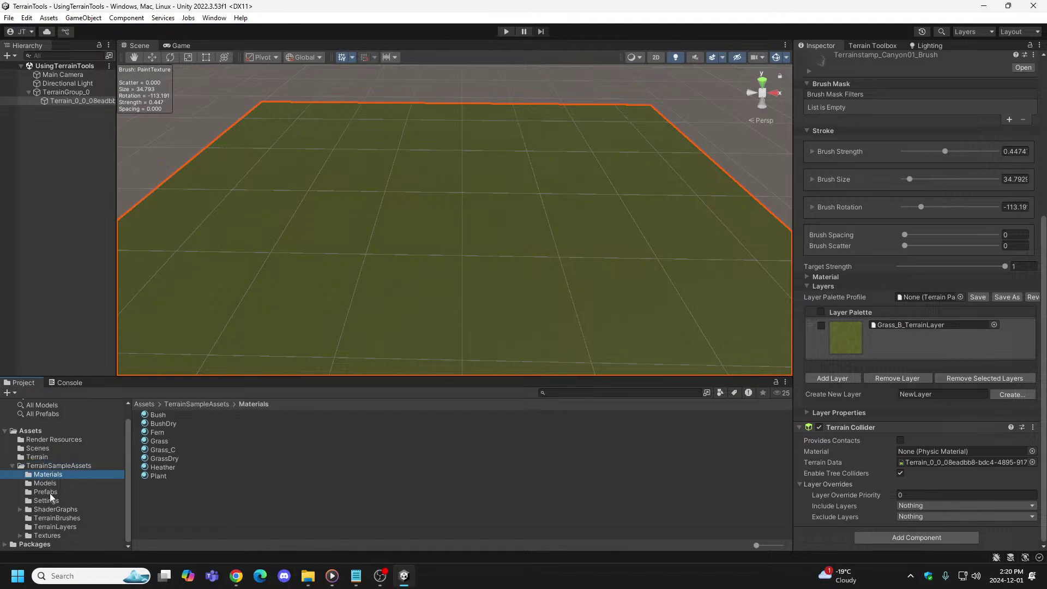
Step: Examine all of the project's materials, comparing those stored in Assets with those in Packages
scroll(51, 415, up, 1)
click(51, 412)
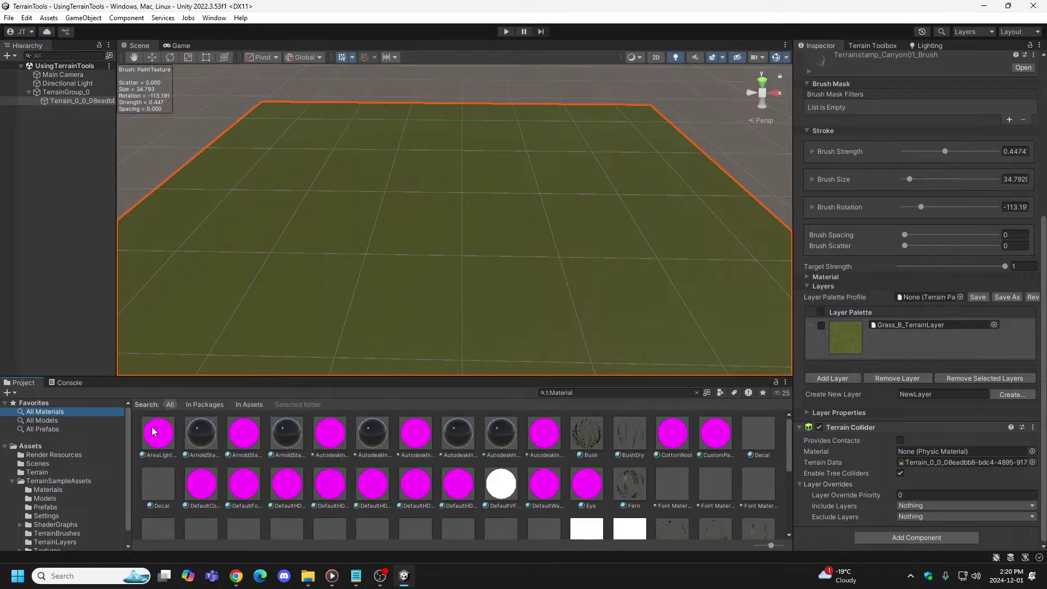
scroll(334, 453, up, 4)
click(251, 406)
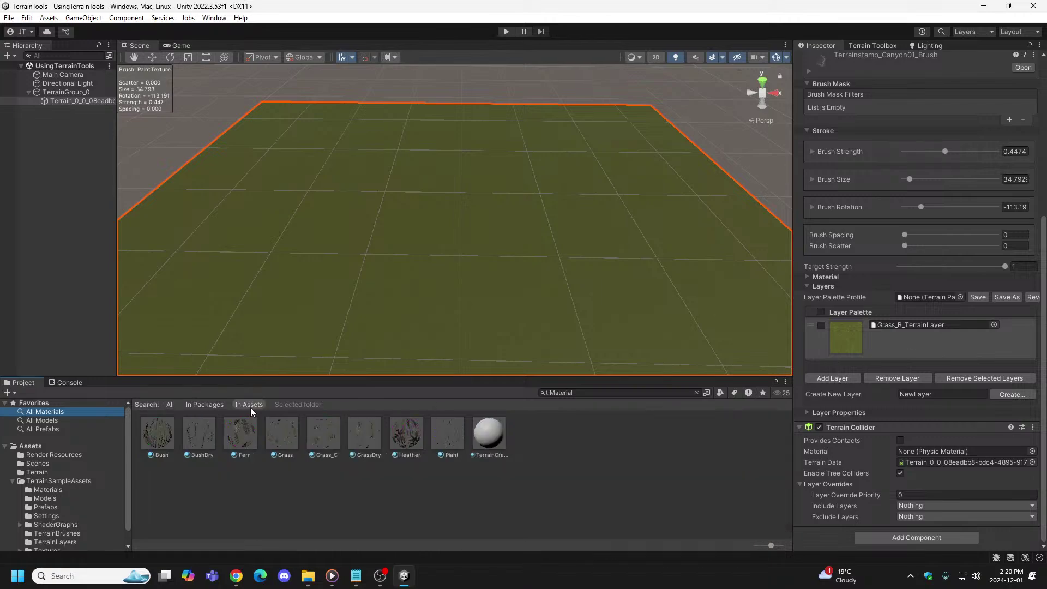
click(214, 404)
scroll(418, 501, down, 3)
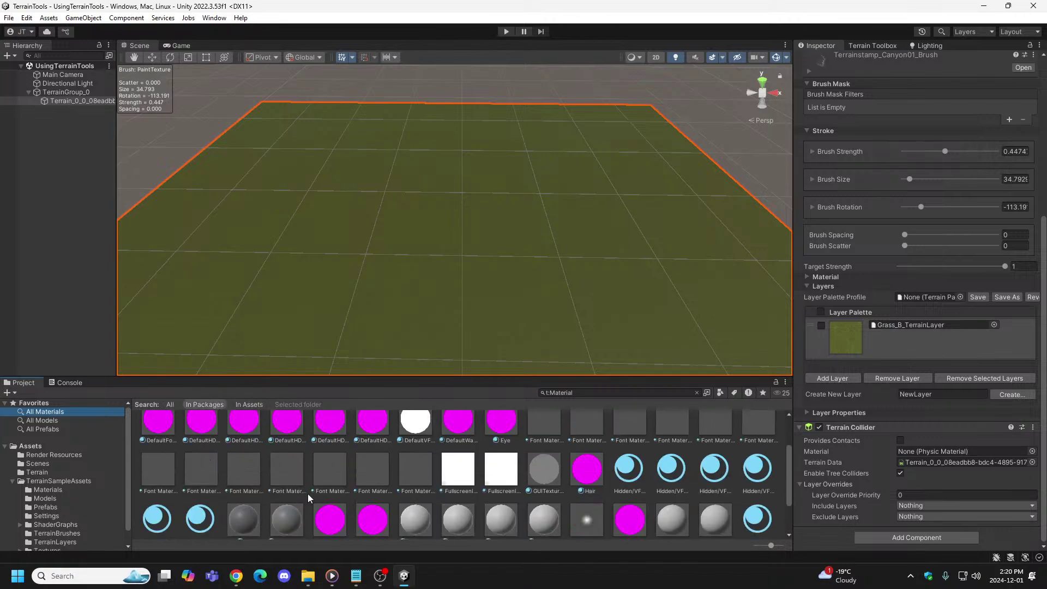
scroll(545, 518, down, 3)
scroll(579, 505, up, 5)
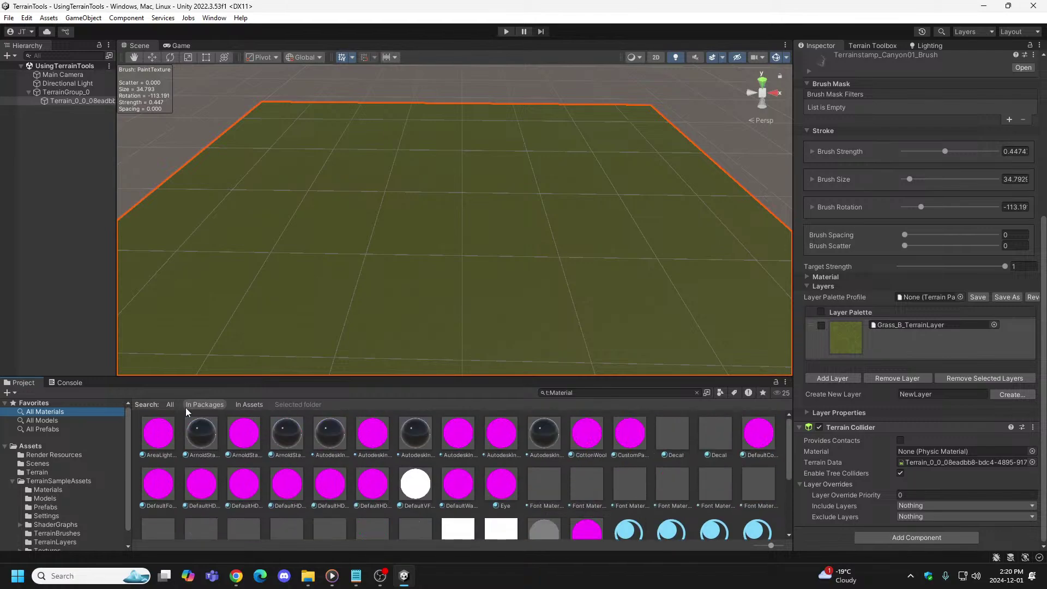
click(259, 407)
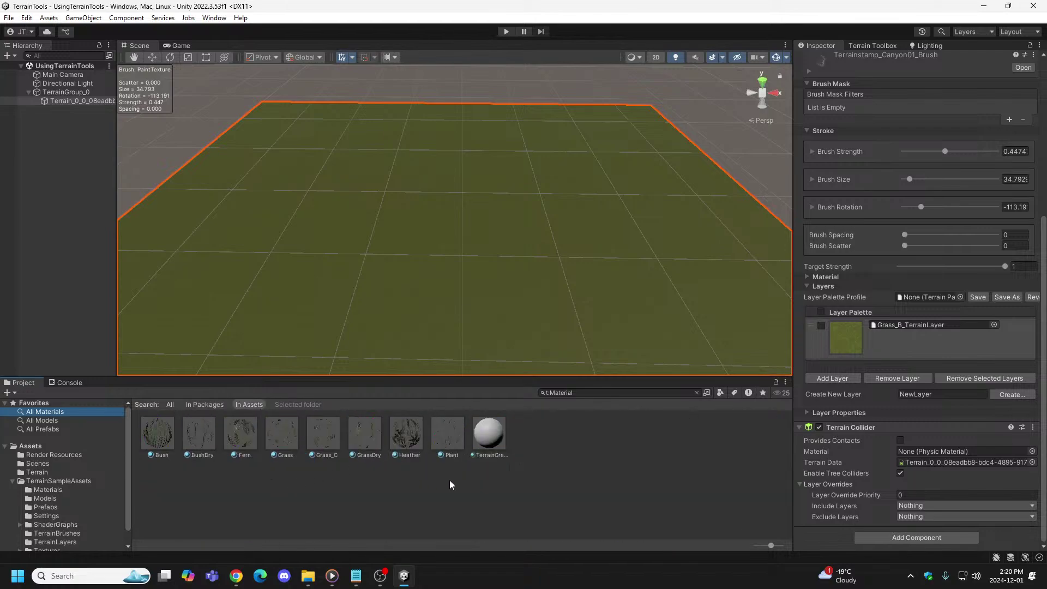
click(202, 405)
scroll(338, 460, down, 3)
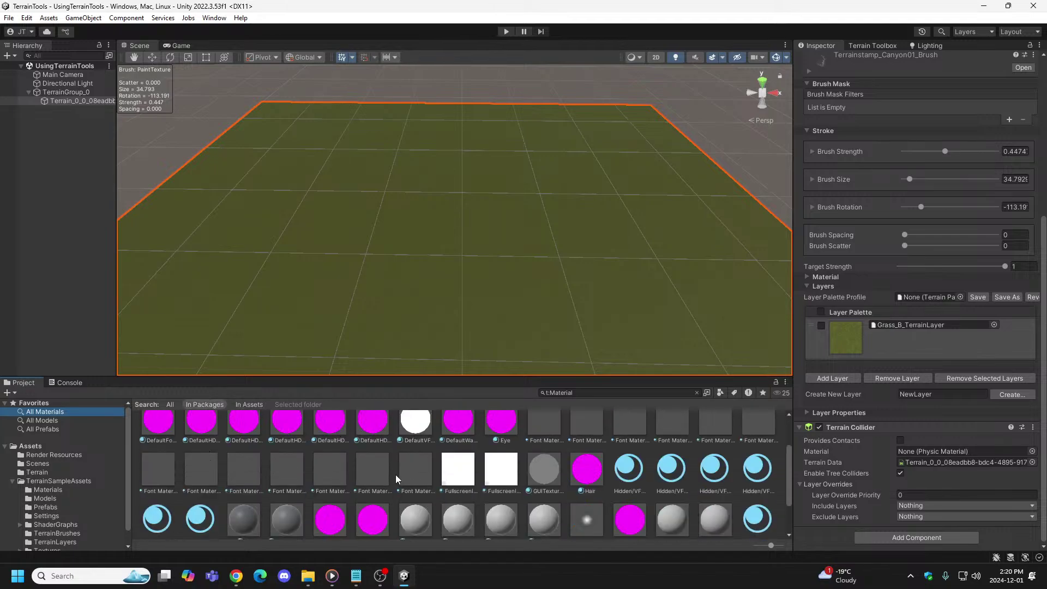
scroll(375, 477, down, 1)
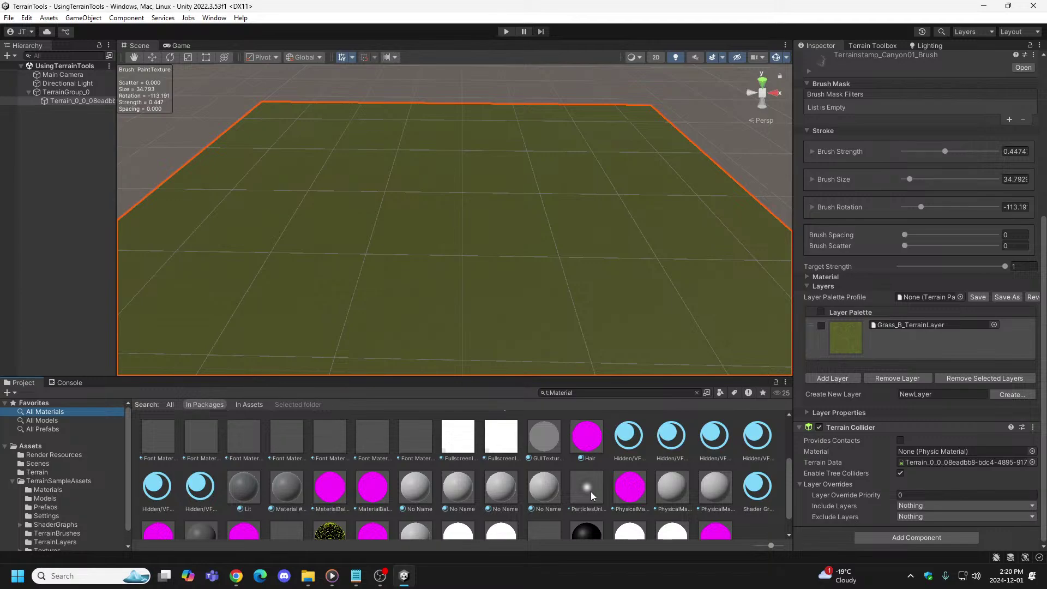
scroll(519, 489, up, 2)
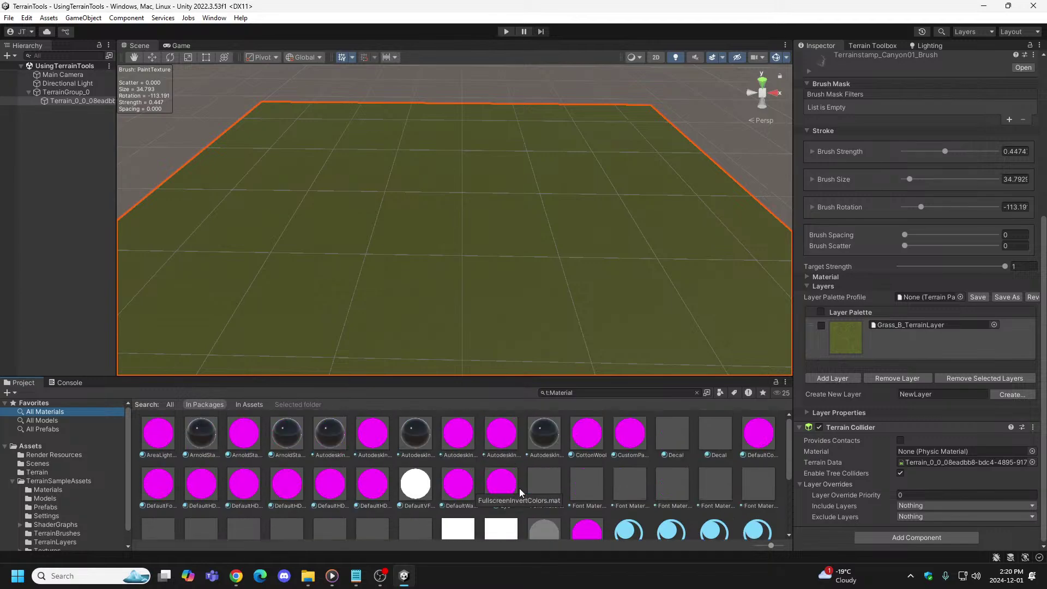
scroll(564, 458, down, 1)
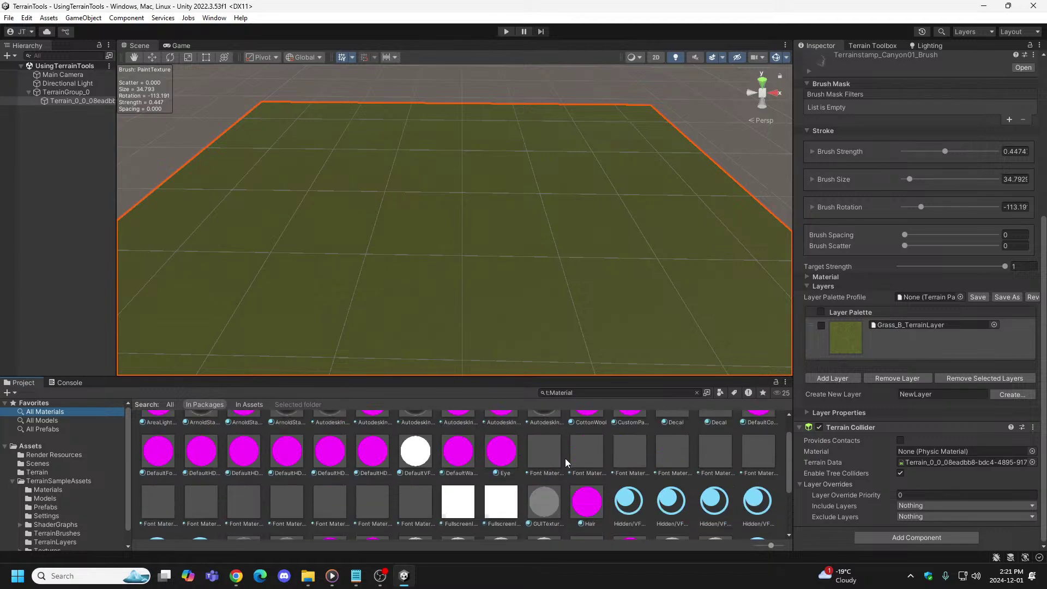
scroll(562, 463, down, 1)
scroll(540, 463, down, 1)
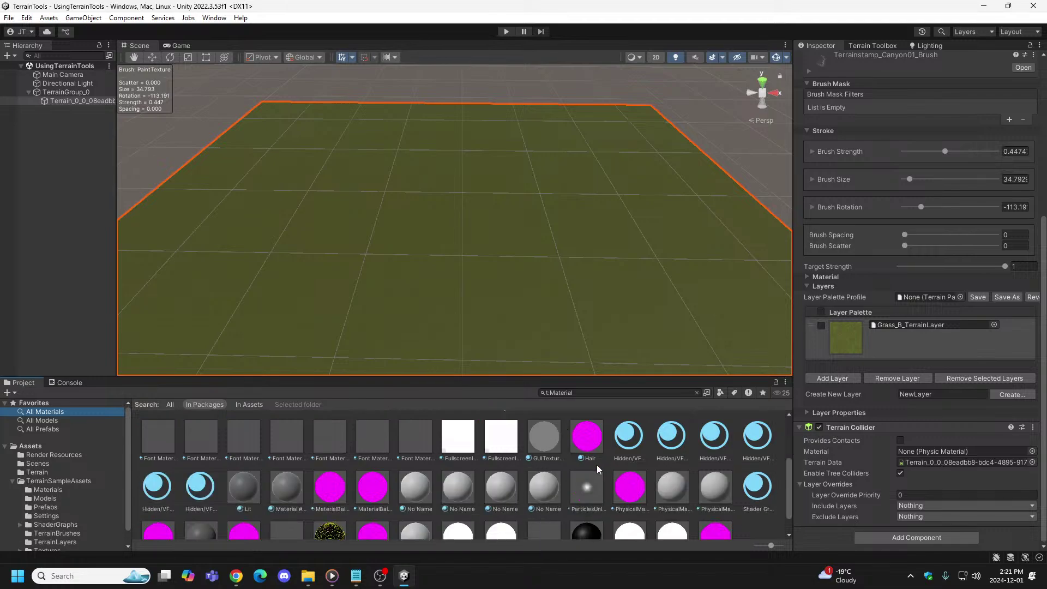
Step: Look through all of the project's prefabs, including the bush, grass and fern ones
click(41, 429)
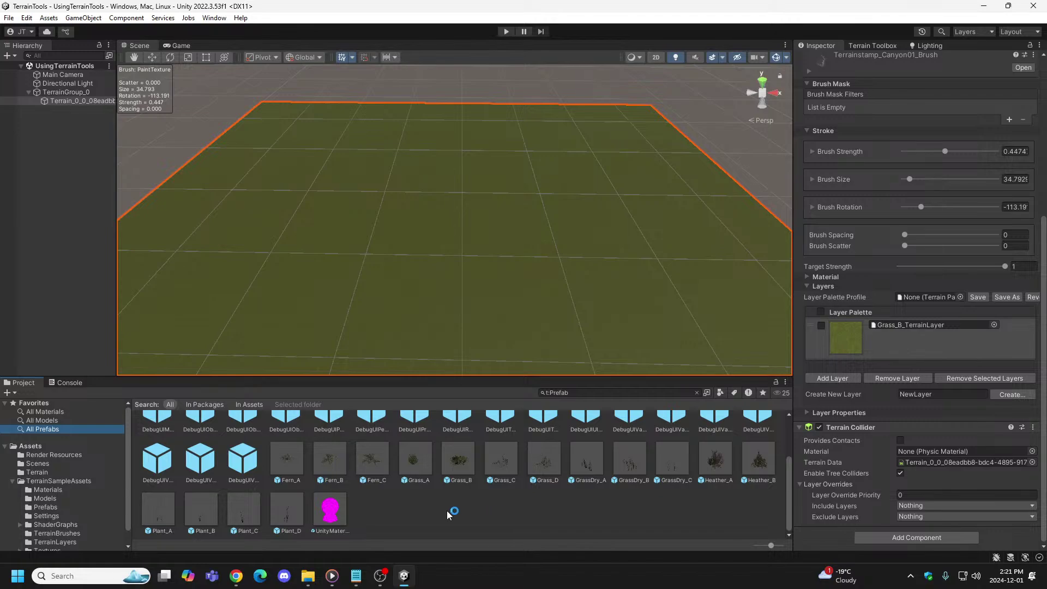
scroll(446, 510, up, 1)
scroll(361, 496, up, 1)
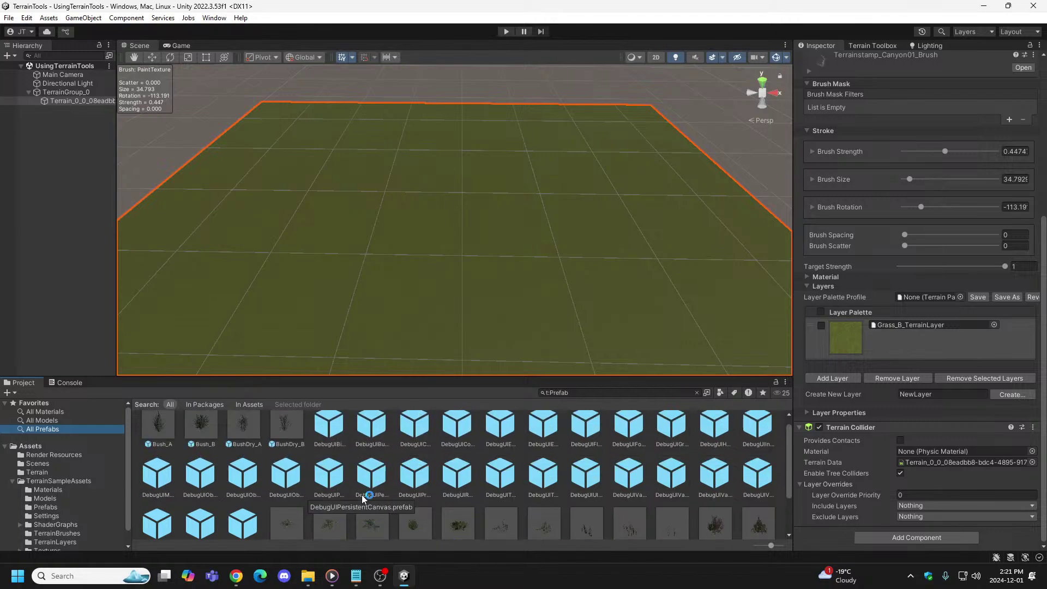
scroll(480, 479, up, 1)
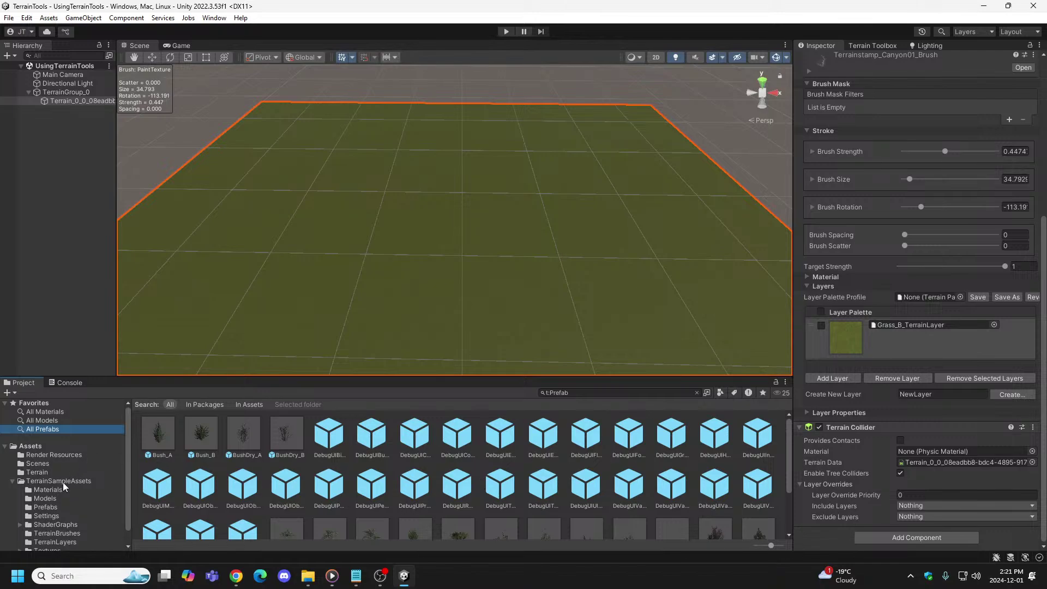
Step: Browse the Terrain folder and the Materials, Textures, TerrainBrushes and TerrainLayers folders of TerrainSampleAssets
scroll(28, 483, down, 1)
click(42, 459)
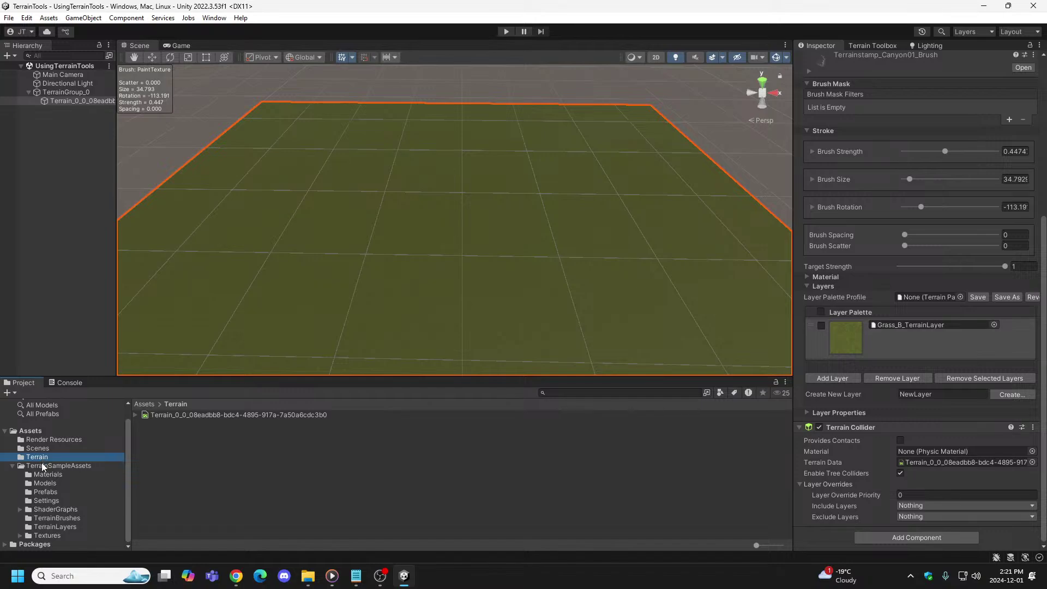
click(56, 477)
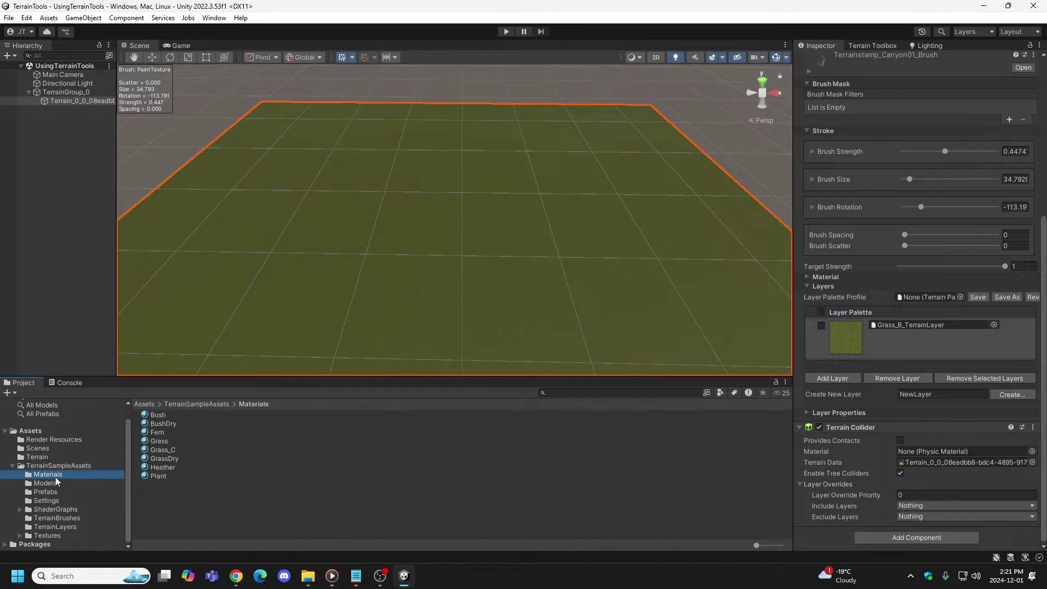
click(56, 536)
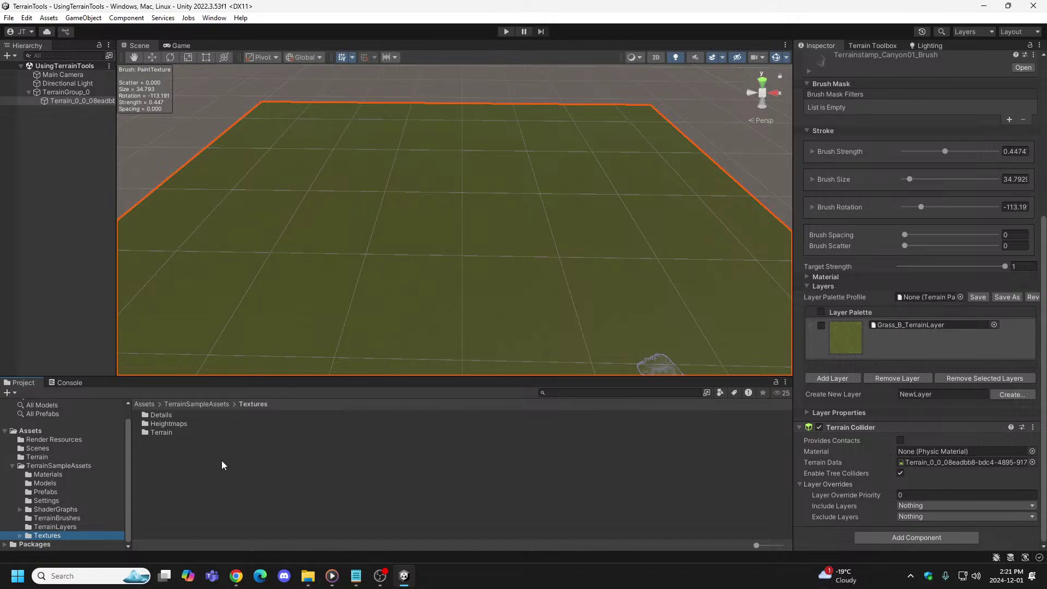
click(58, 518)
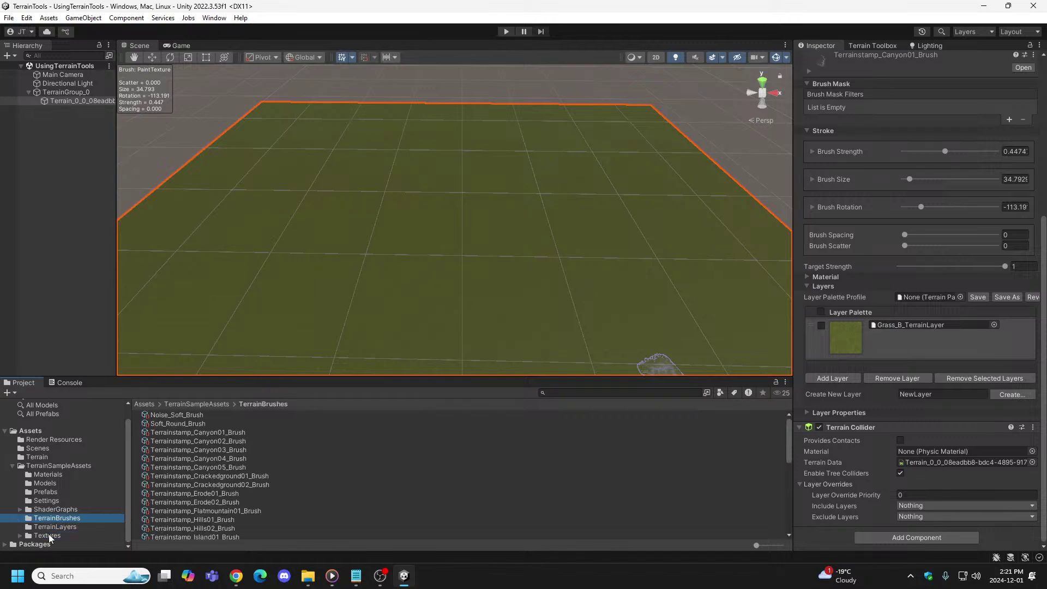
click(57, 526)
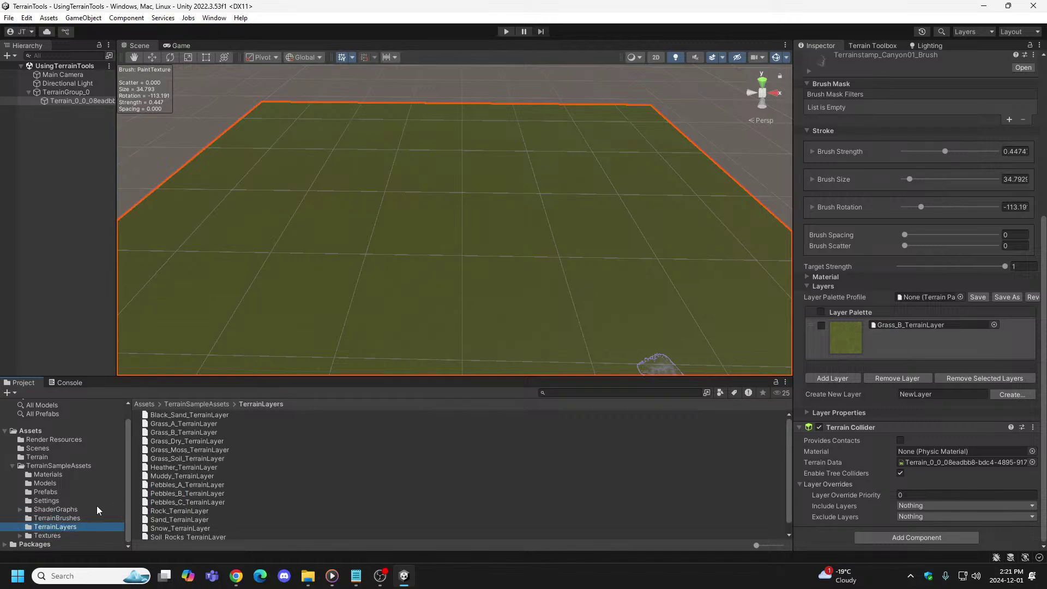
Step: Inspect the settings of Grass_B_TerrainLayer and return to the TerrainSampleAssets folder
click(175, 434)
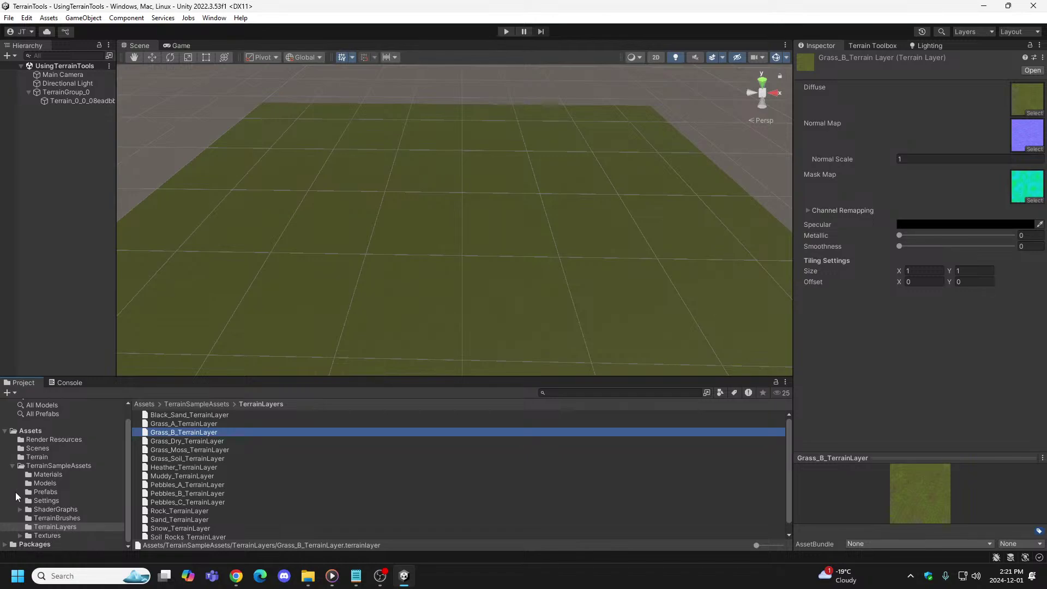
click(11, 466)
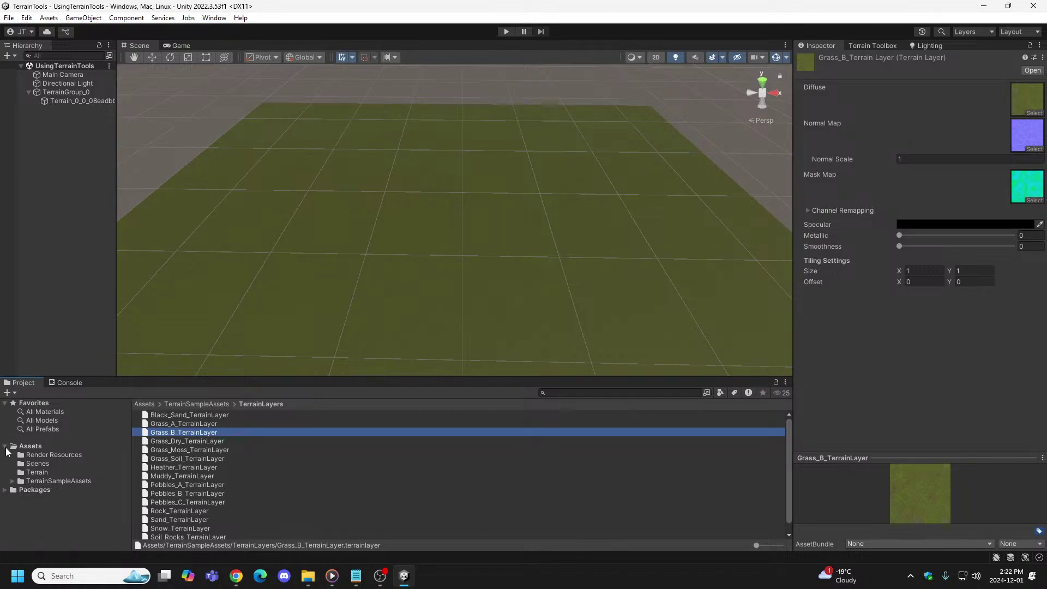
click(13, 480)
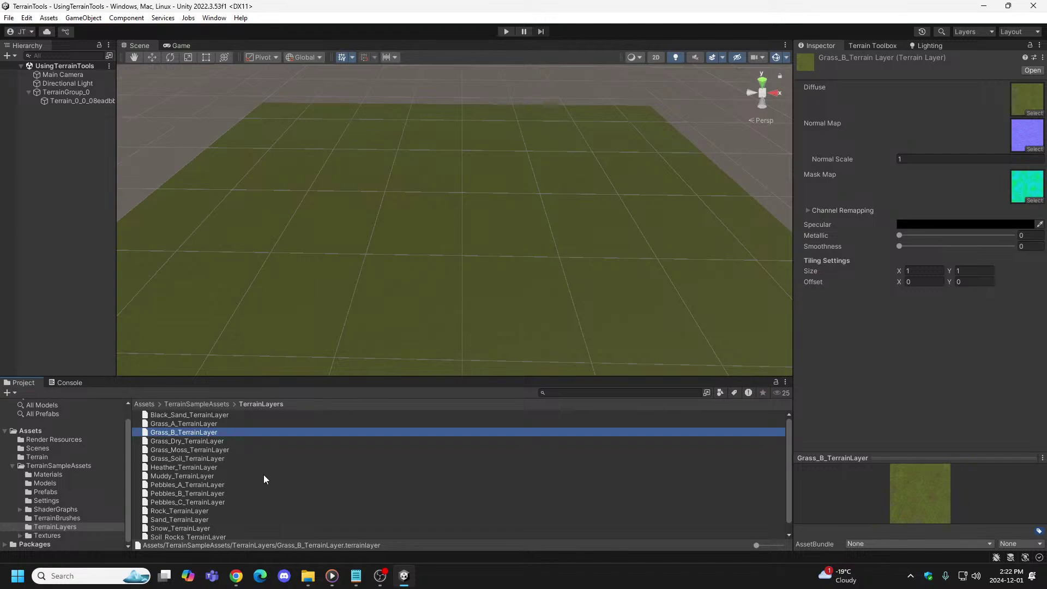
click(51, 465)
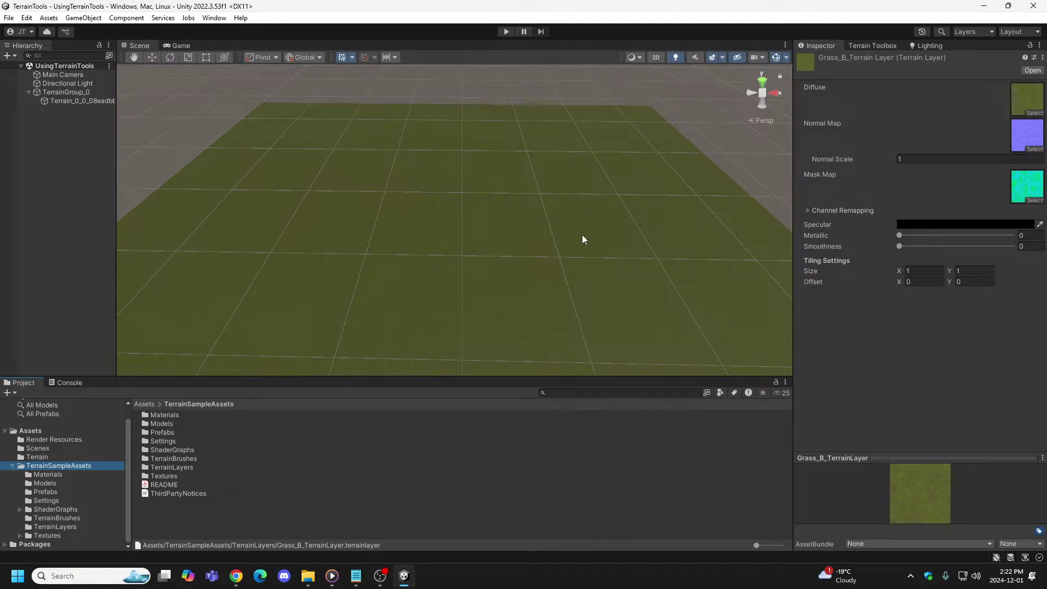
Step: Set the terrain's Raise or Lower Terrain brush rotation to 0 and raise canyon ridges across the middle of the terrain
click(70, 99)
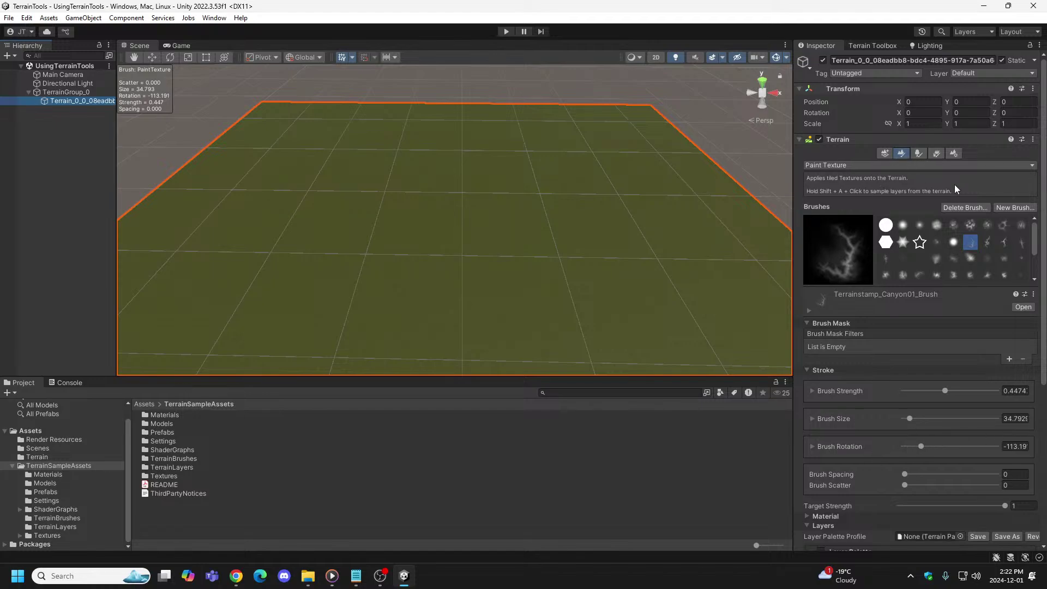
click(1030, 166)
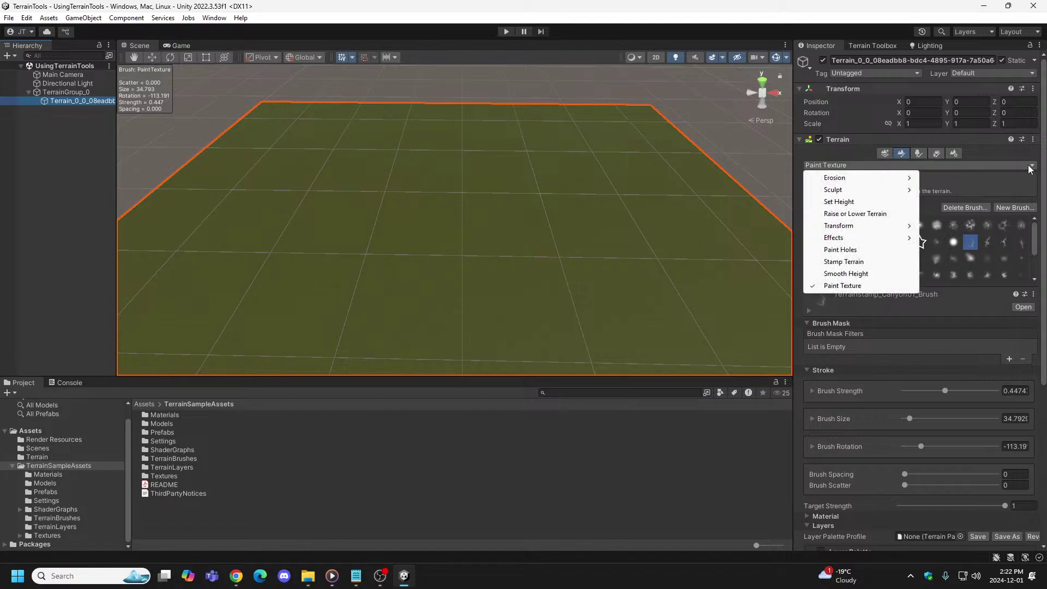
click(858, 214)
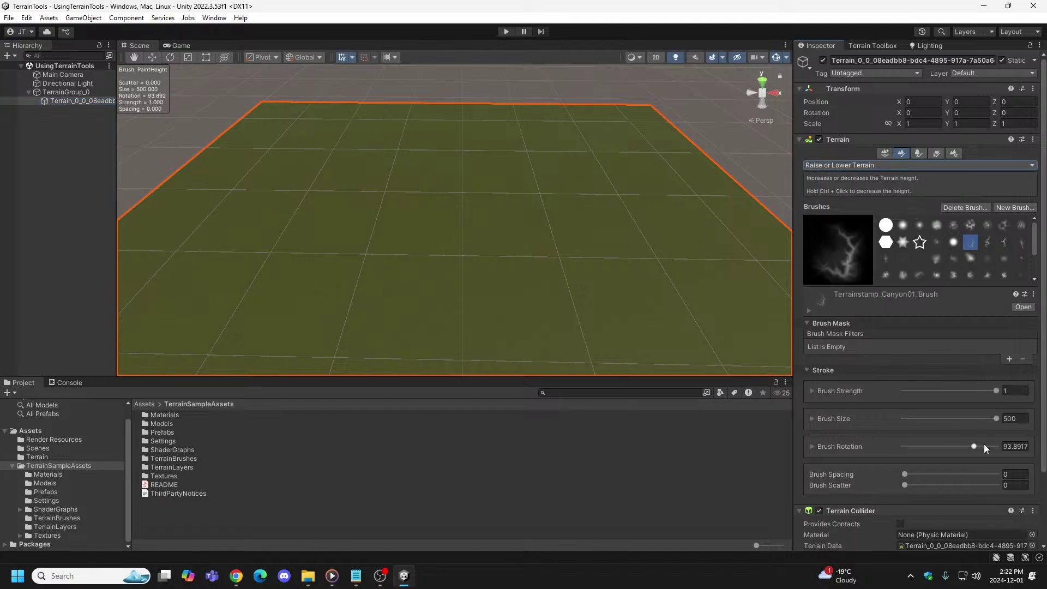
drag(972, 448, 951, 456)
click(1015, 447)
text(0)
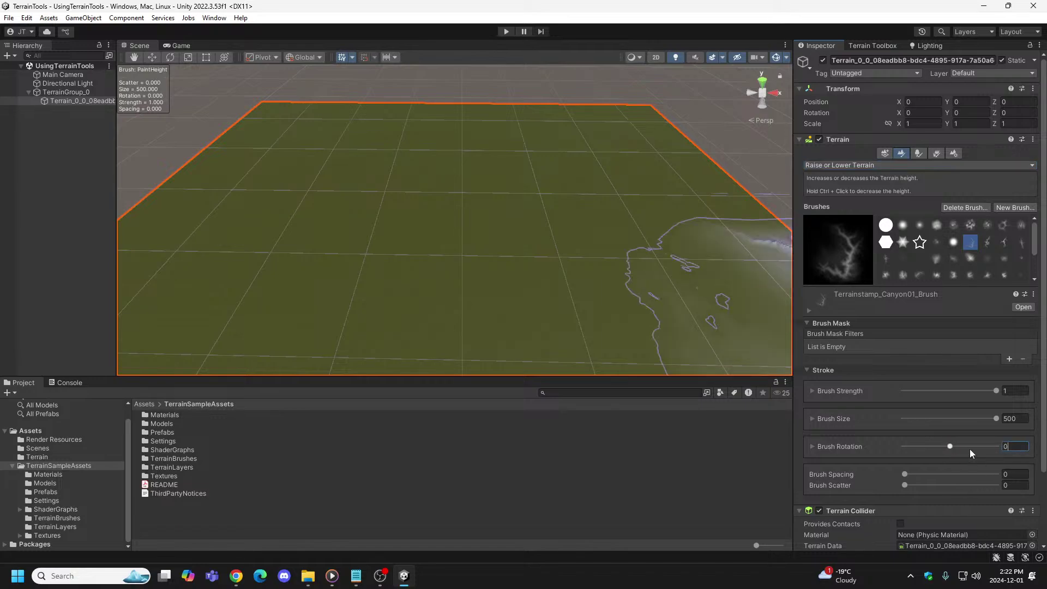
click(874, 446)
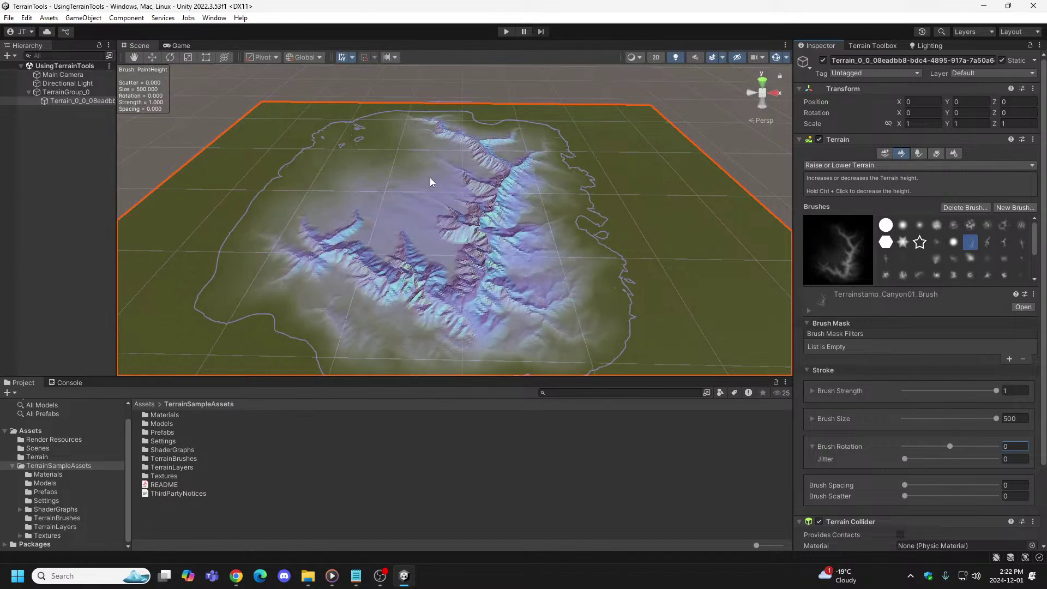
drag(429, 178, 430, 166)
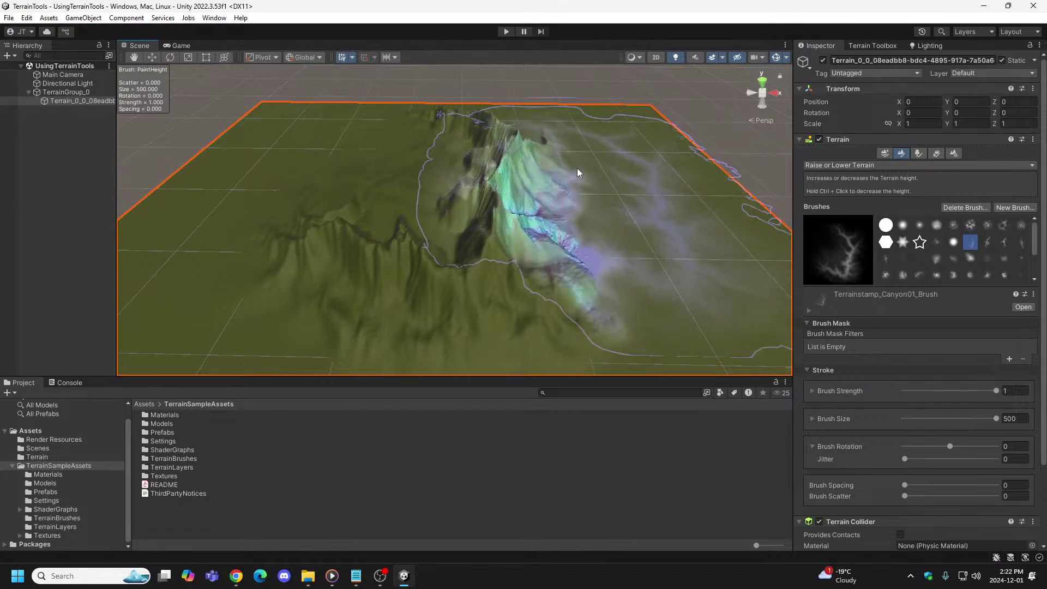
Step: Undo the last canyon strokes and raise new canyon ridges across the terrain with the brush rotated to about -114.16
key(ctrl+z)
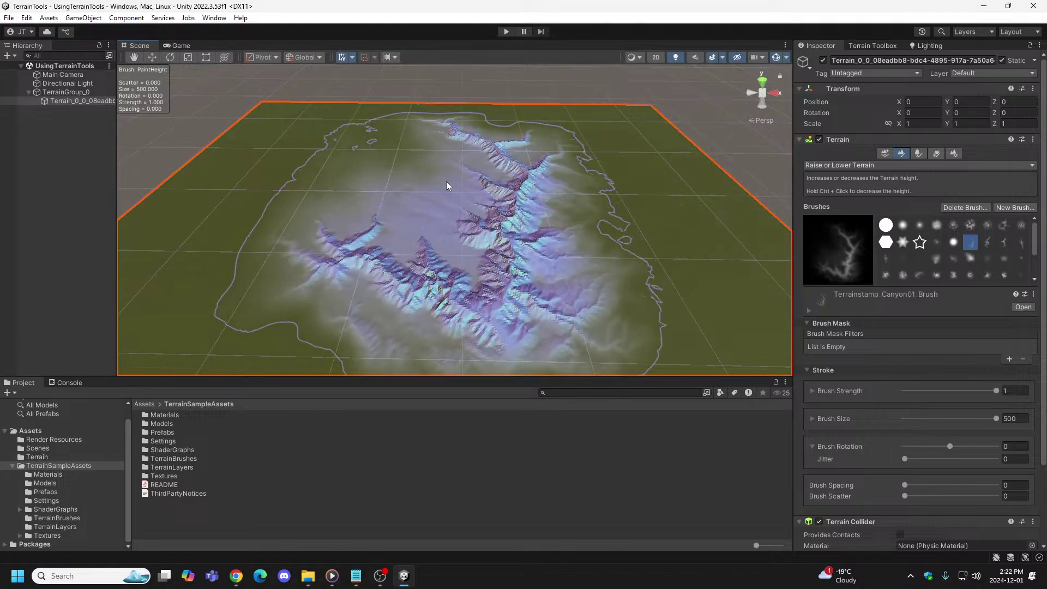
key(a)
mouse_move(486, 201)
mouse_down()
mouse_move(434, 159)
mouse_move(421, 189)
mouse_move(423, 175)
mouse_move(455, 179)
mouse_up()
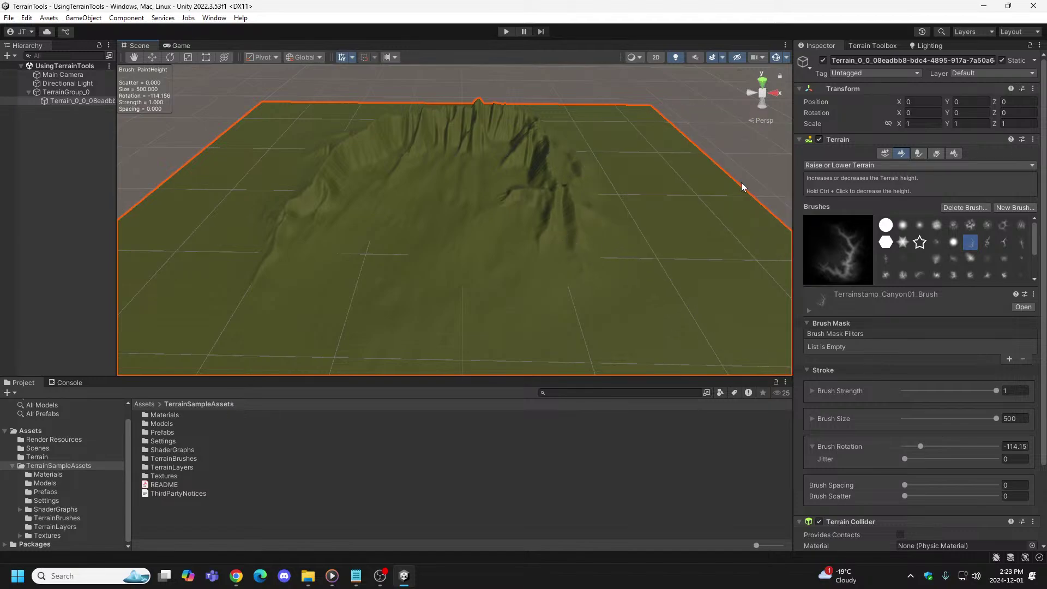
Step: Undo all the raised canyon ridges until the terrain is flat, and reselect the terrain tile
key(ctrl+z)
key(ctrl+z)
key(ctrl+z)
key(ctrl+z)
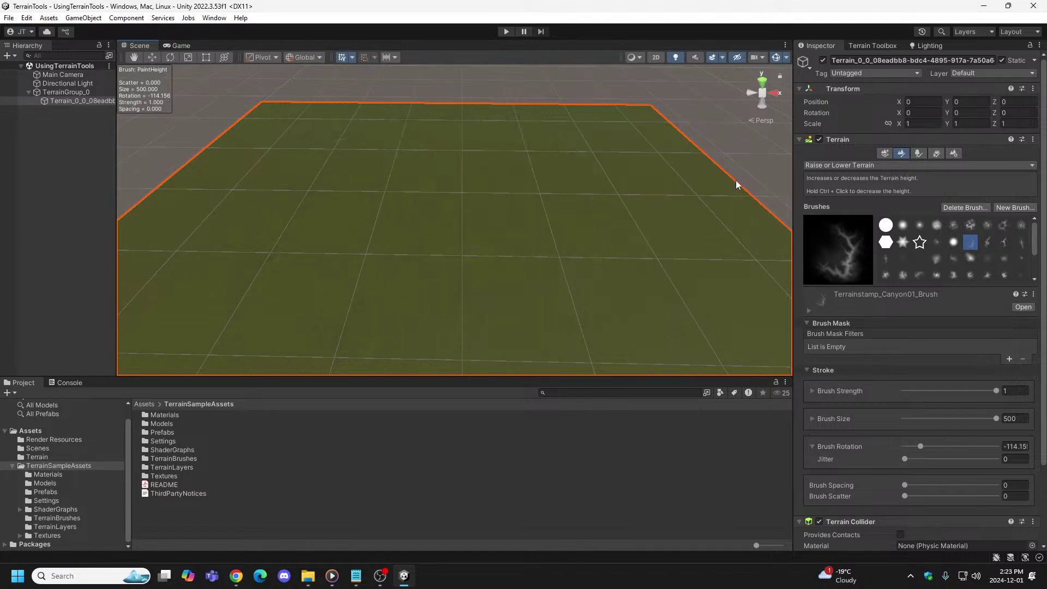
key(ctrl+z)
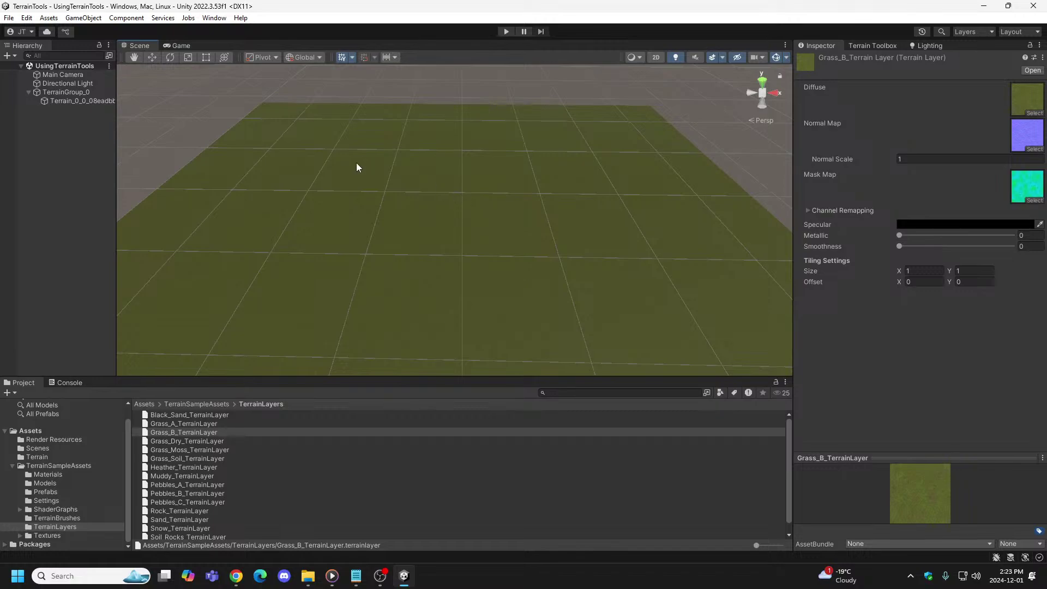
click(83, 100)
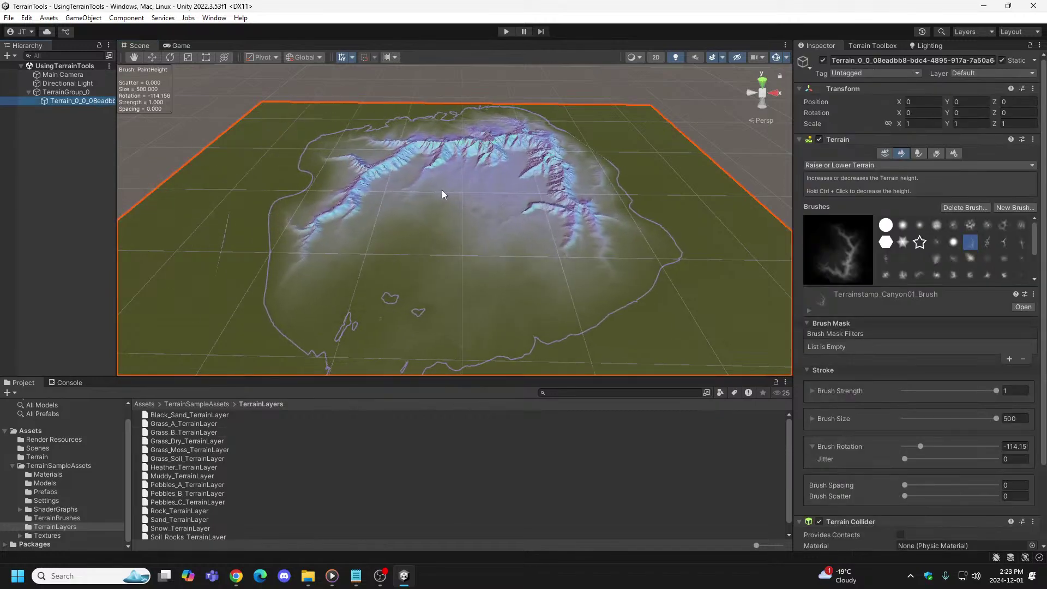
Step: Rotate the canyon brush to about 65.61, raise ridges along the terrain's far edge and preview them in Play mode
key(d)
click(385, 190)
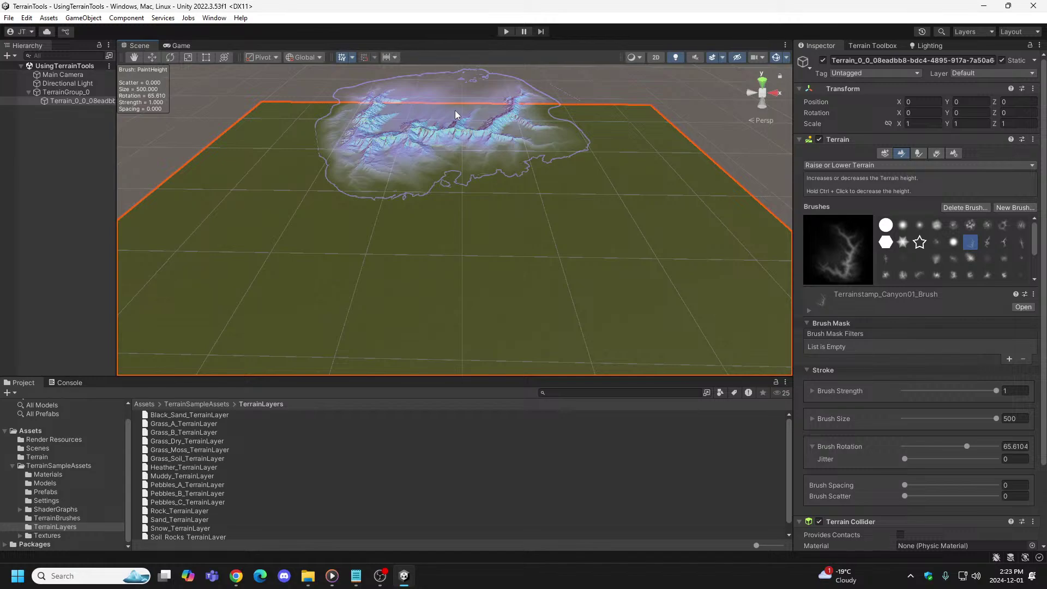
drag(454, 110, 454, 110)
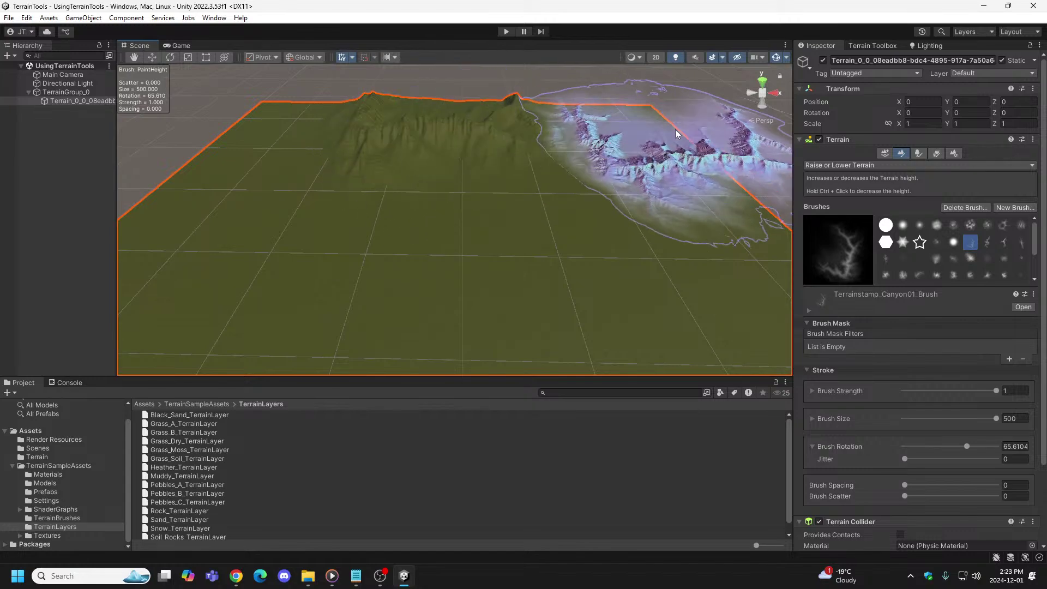
click(506, 31)
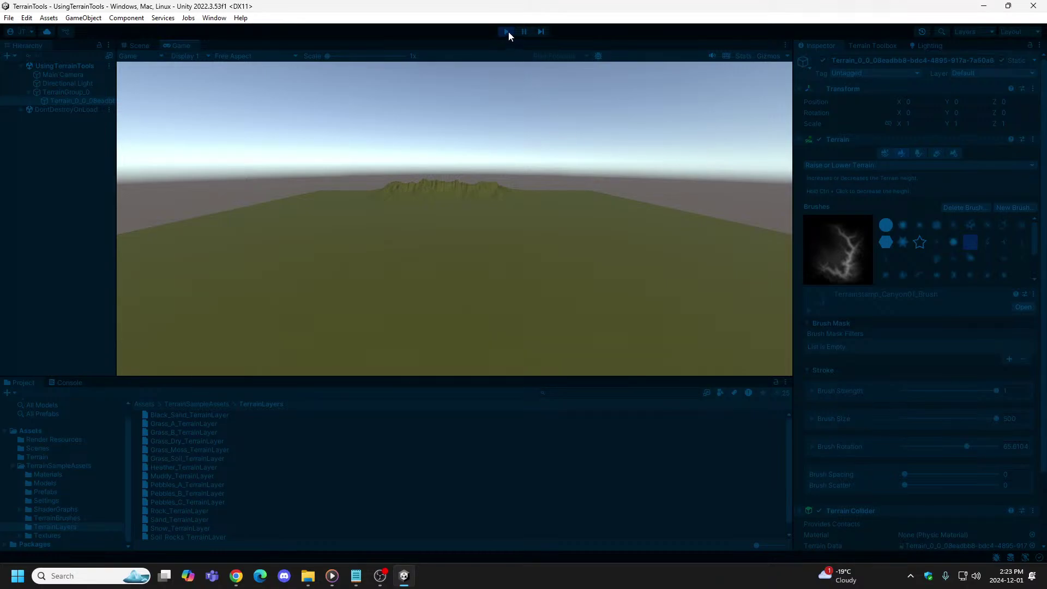
click(507, 32)
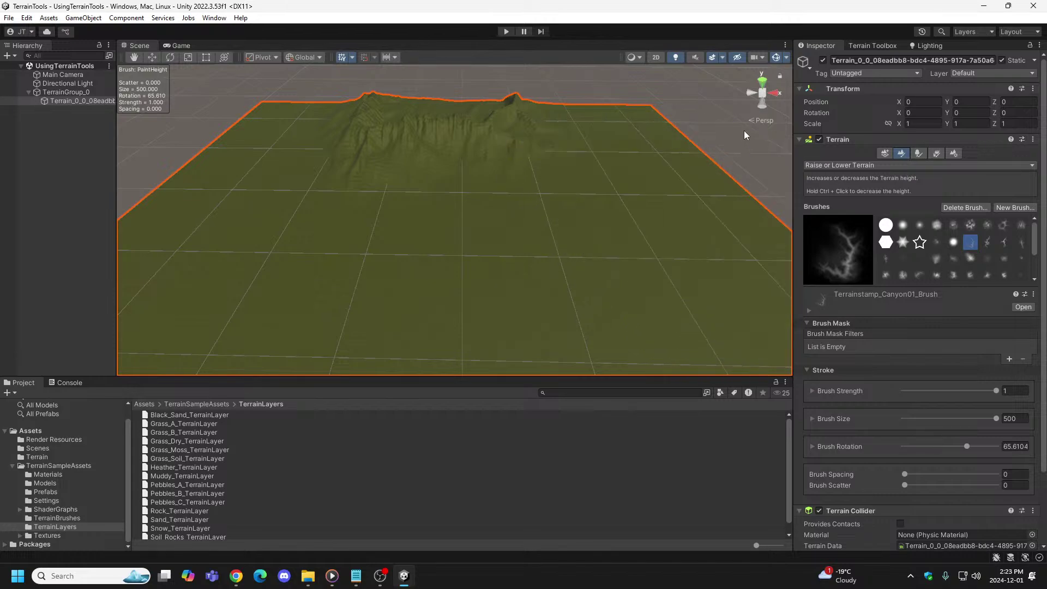
Step: Undo the canyon ridges raised along the terrain's far edge
key(ctrl+z)
key(ctrl+z)
key(ctrl+z)
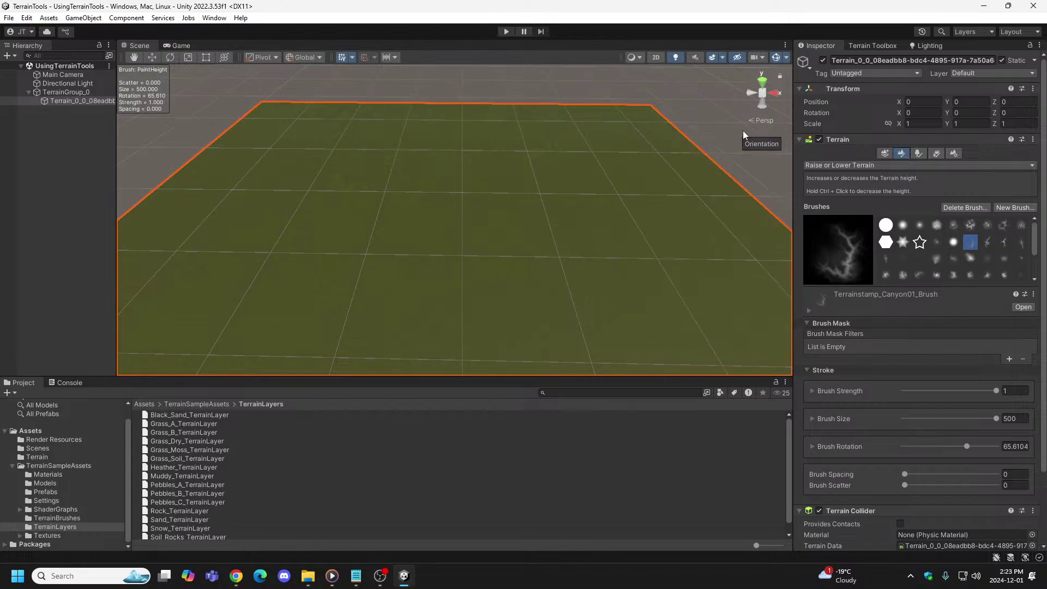
key(ctrl+z)
Step: Build up taller canyon ridges along the terrain's far edge with repeated strokes and check them in Play mode
click(663, 150)
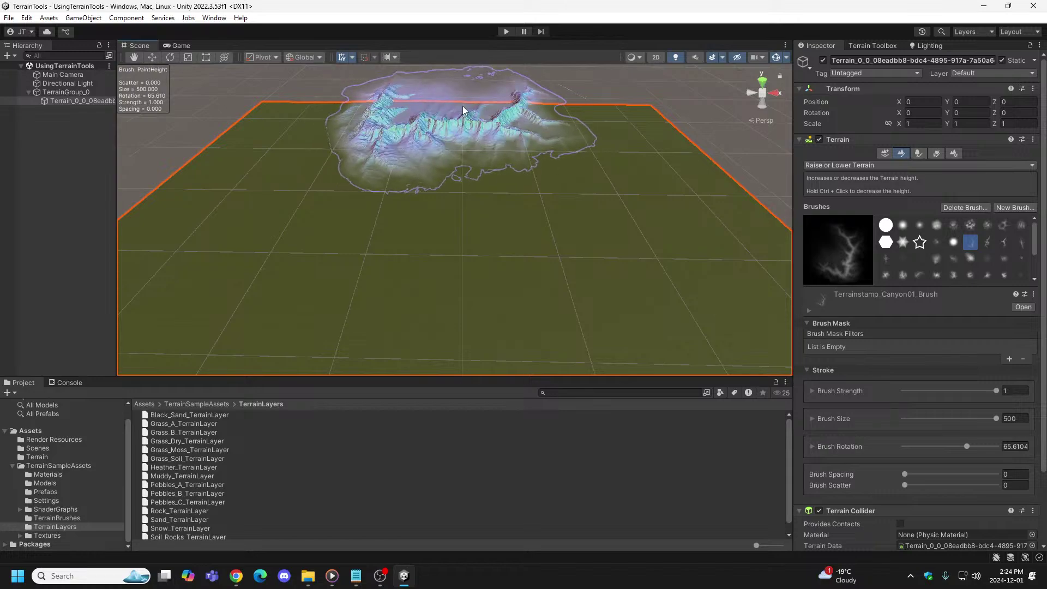
click(463, 107)
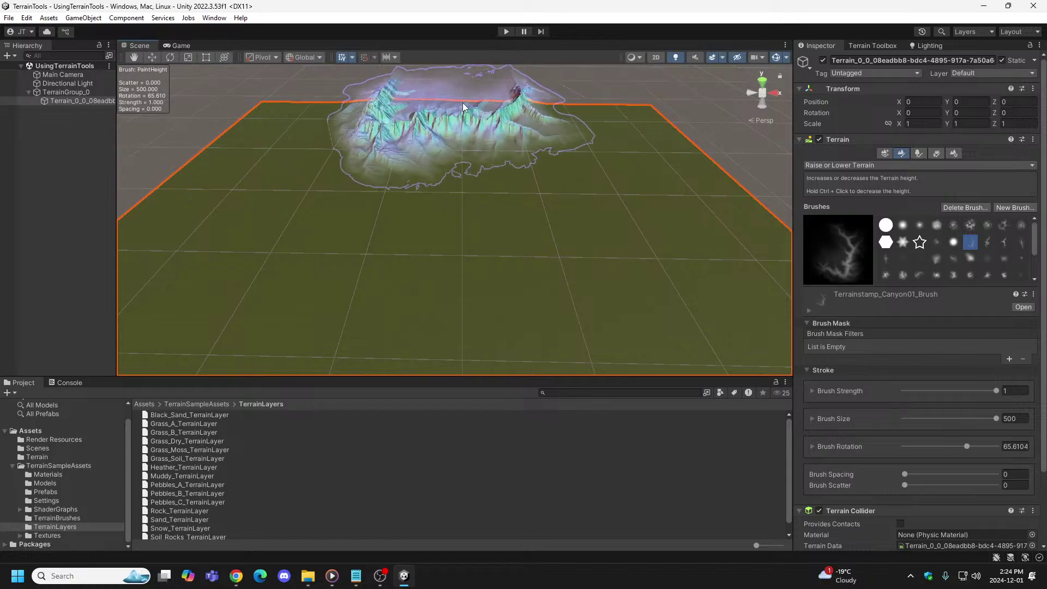
click(462, 107)
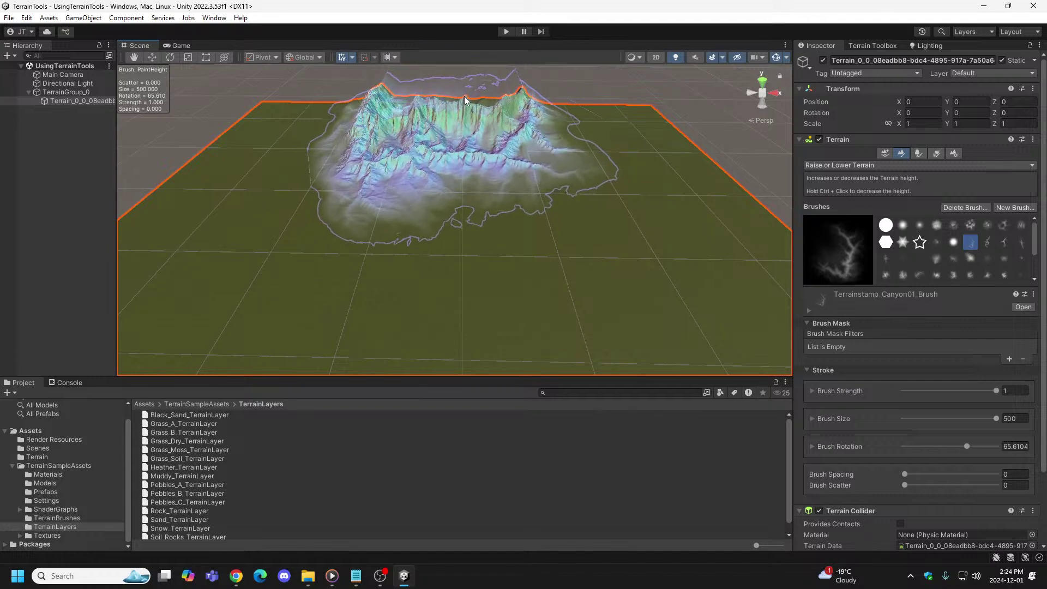
ctrl+click(463, 104)
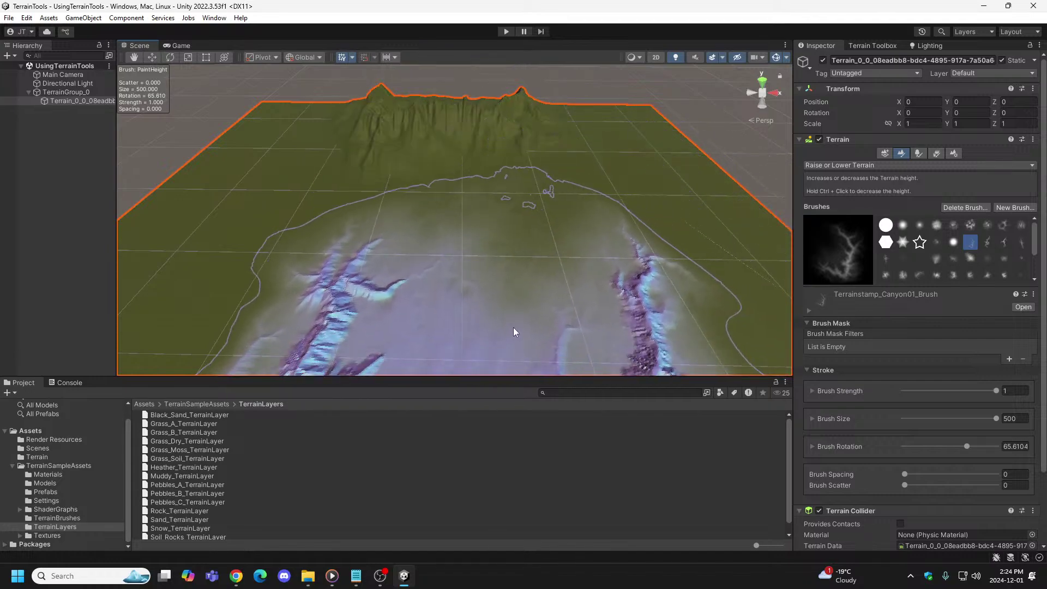
click(505, 30)
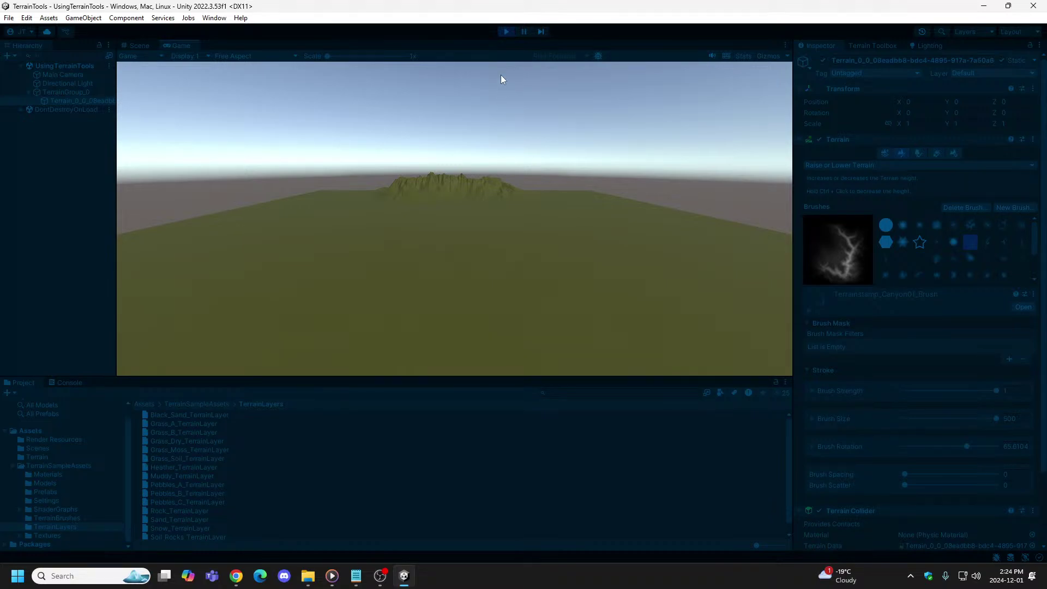
click(504, 32)
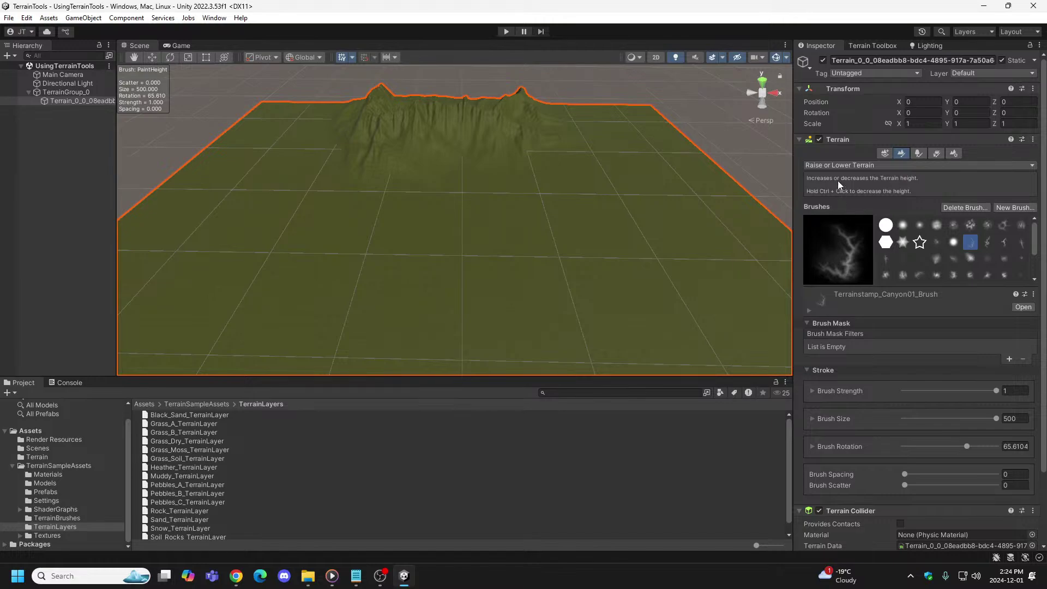
Step: Remove the far-edge ridges by undoing their strokes, and restore the terrain tile as the selected object
ctrl+click(639, 152)
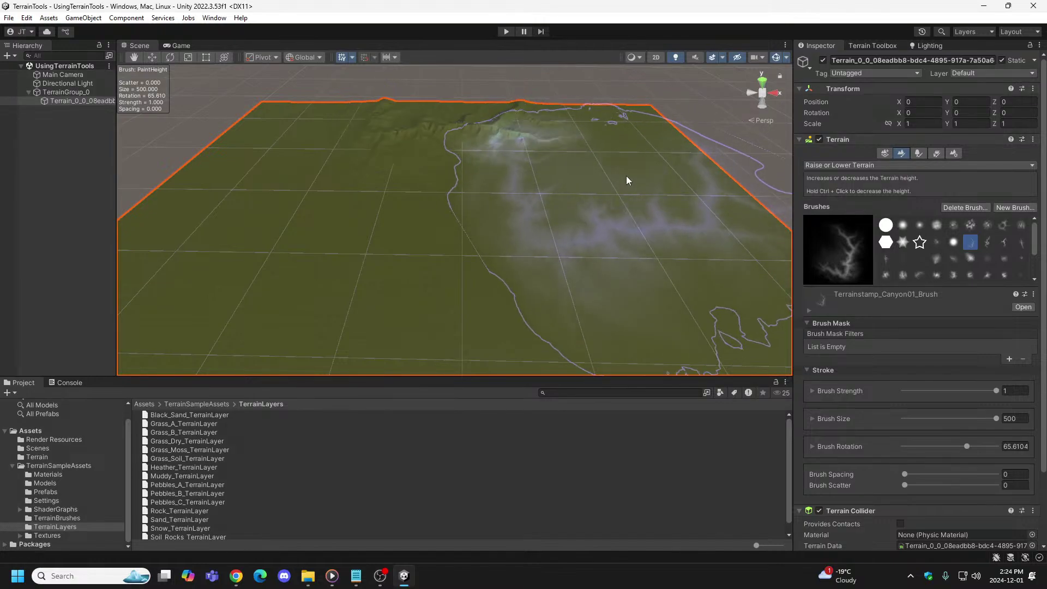
key(ctrl+z)
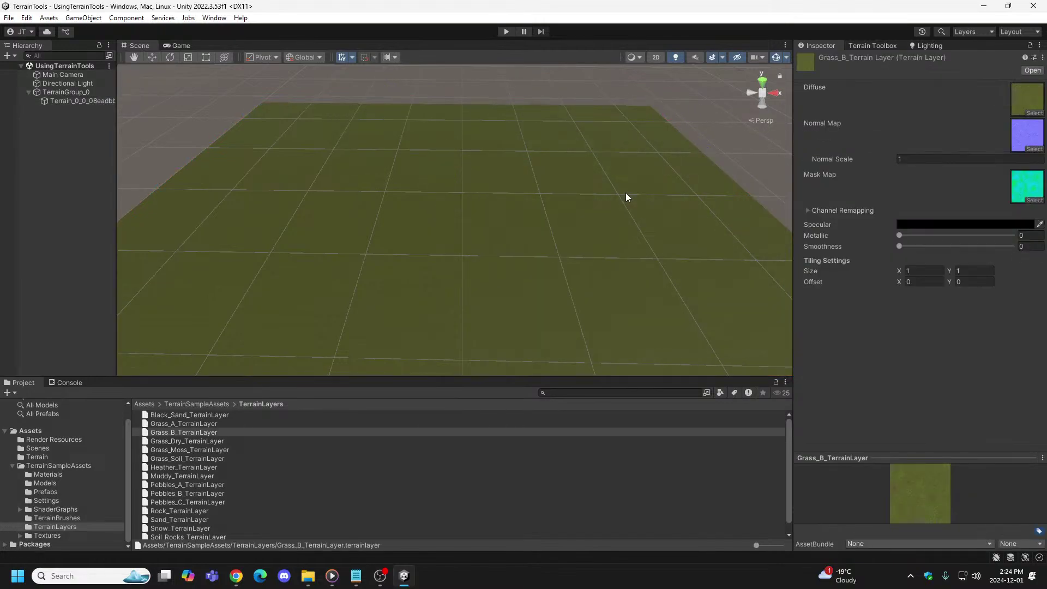
key(ctrl+y)
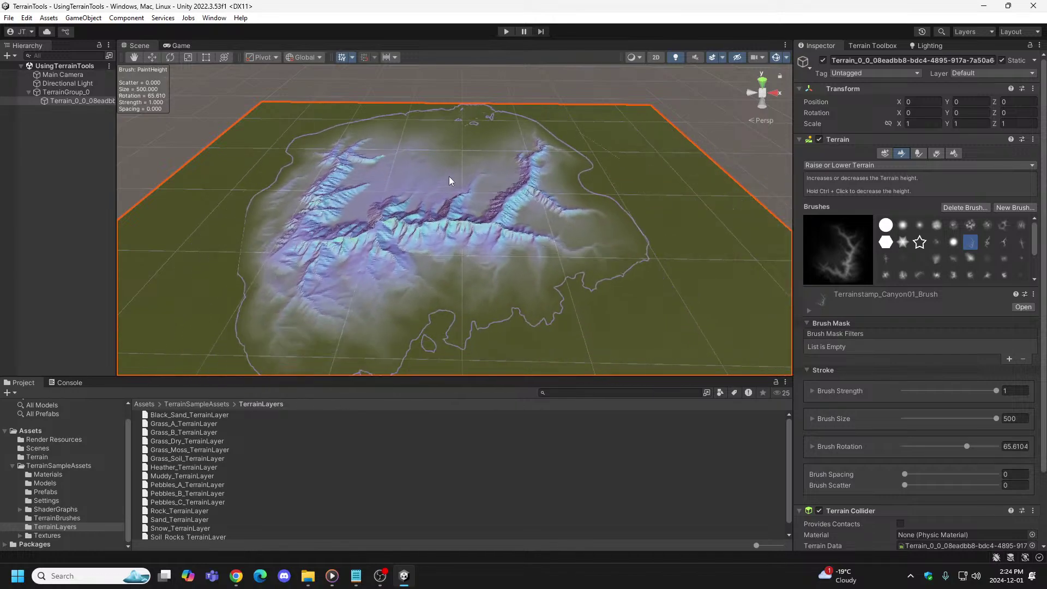
Step: Raise a steep canyon mountain range in the middle of the terrain with repeated strokes of the size 500 brush
click(463, 171)
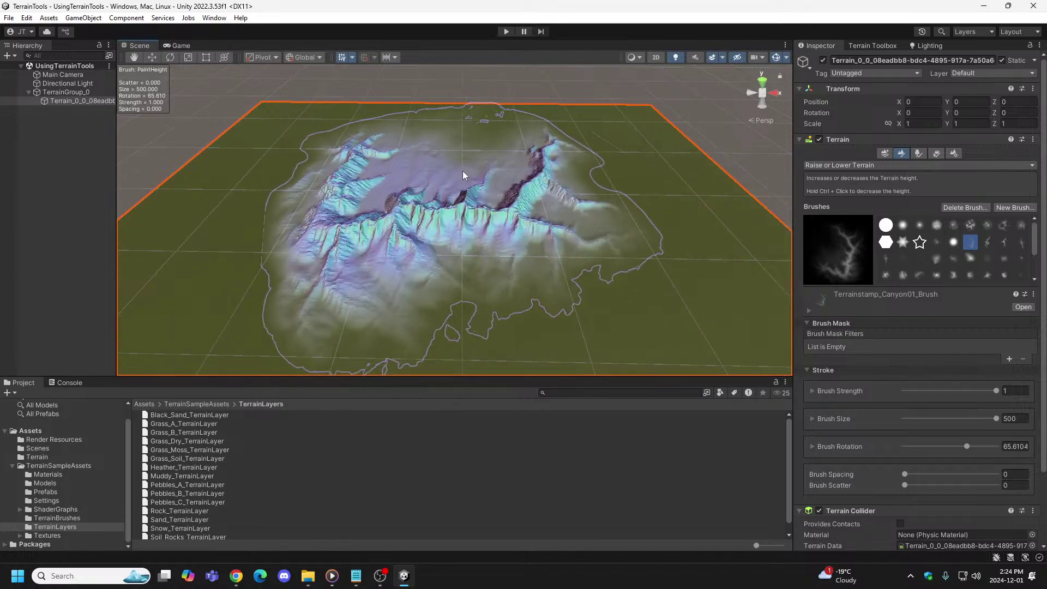
click(463, 168)
click(460, 169)
click(460, 169)
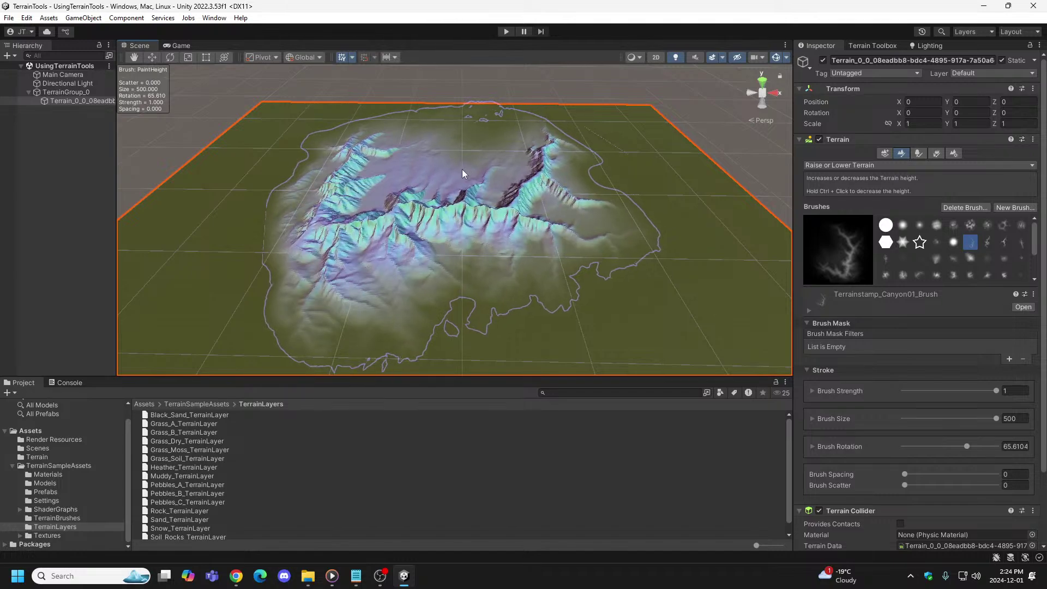
click(463, 169)
click(463, 168)
click(462, 168)
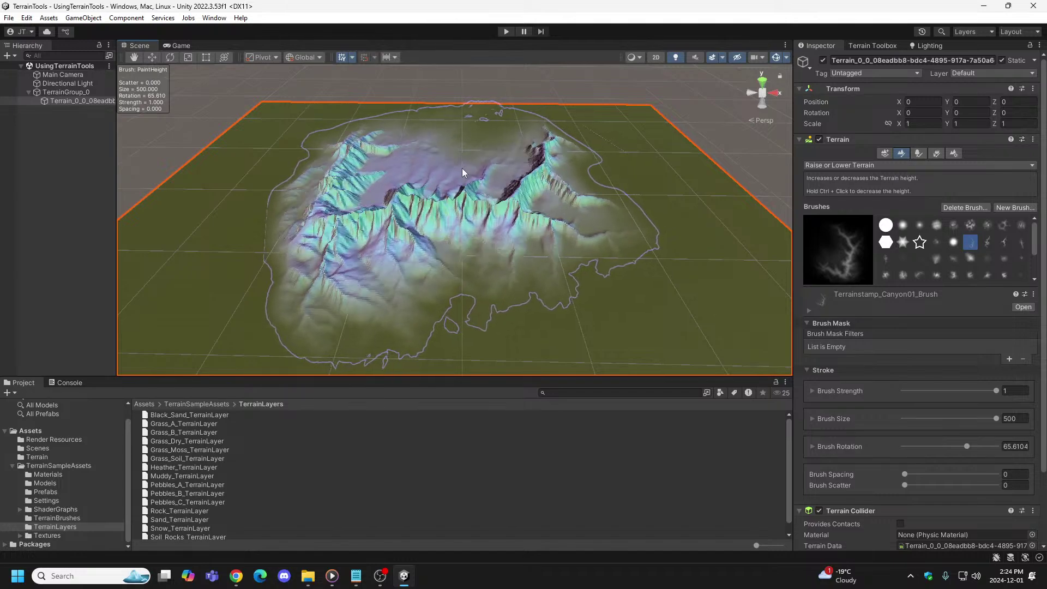
click(463, 168)
click(462, 168)
click(462, 166)
click(462, 165)
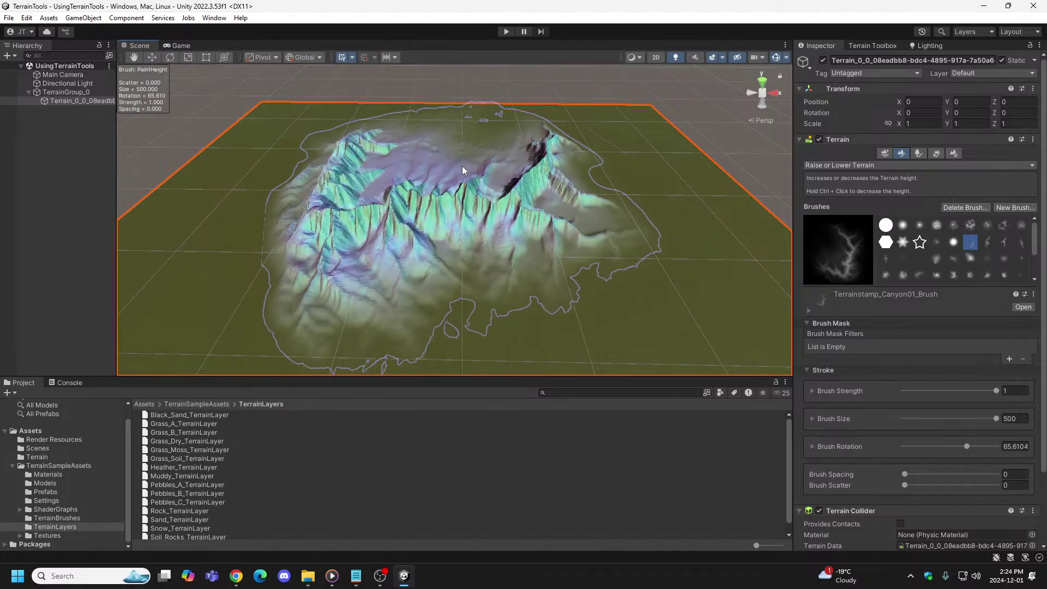
click(462, 163)
click(463, 162)
click(462, 163)
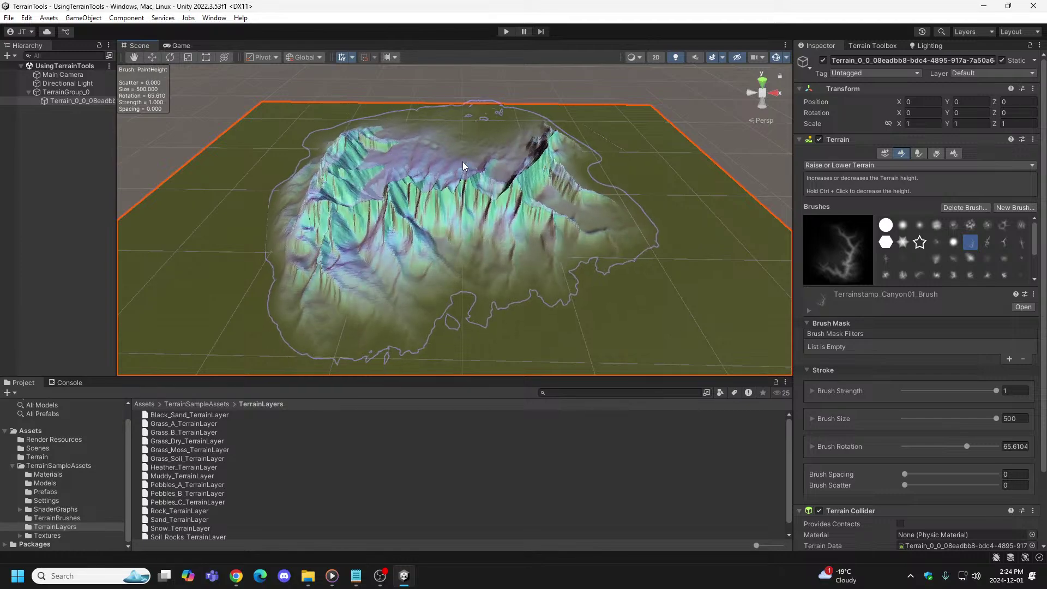
click(462, 161)
click(462, 159)
click(462, 159)
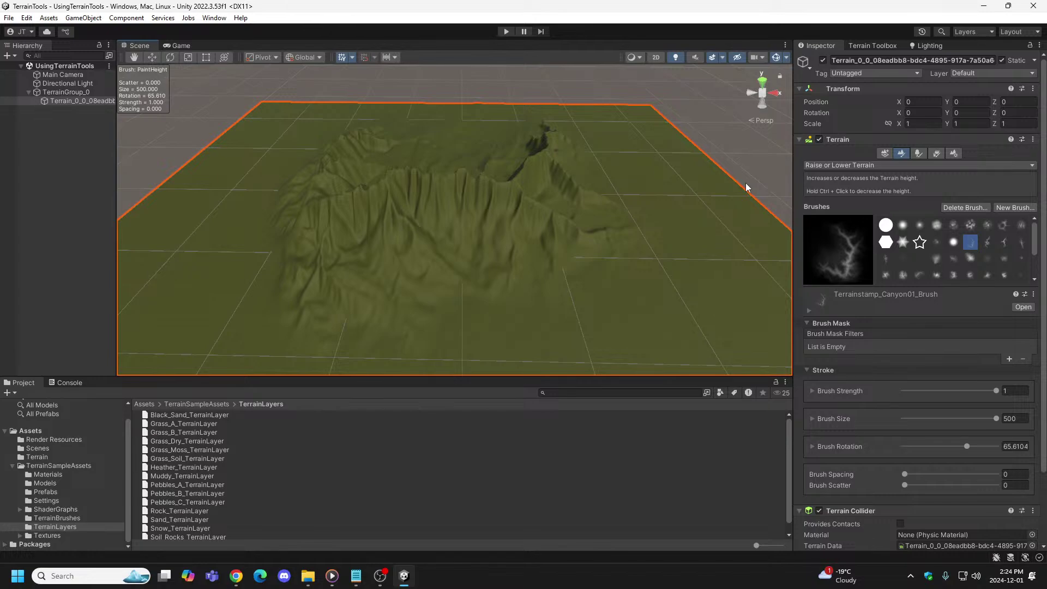
Step: Undo all the canyon strokes made in the middle of the terrain
key(ctrl+z)
key(ctrl+z)
key(ctrl+z)
key(ctrl+z)
key(ctrl+z)
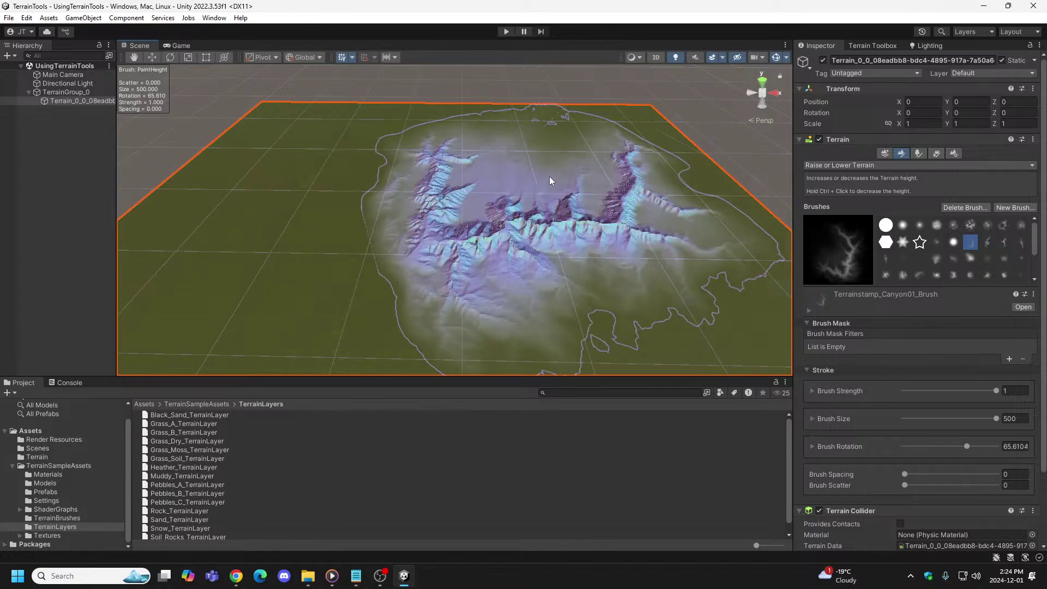
Step: Build up a canyon mountain range again in the middle of the terrain with repeated strokes and preview it in Play mode
click(461, 168)
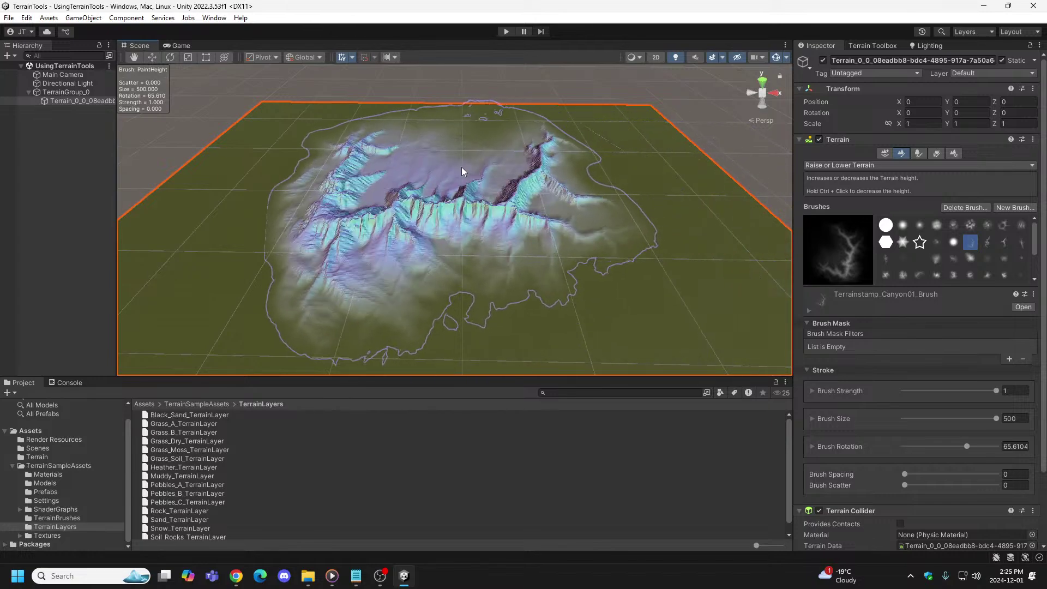
click(462, 168)
click(462, 166)
click(461, 163)
click(462, 160)
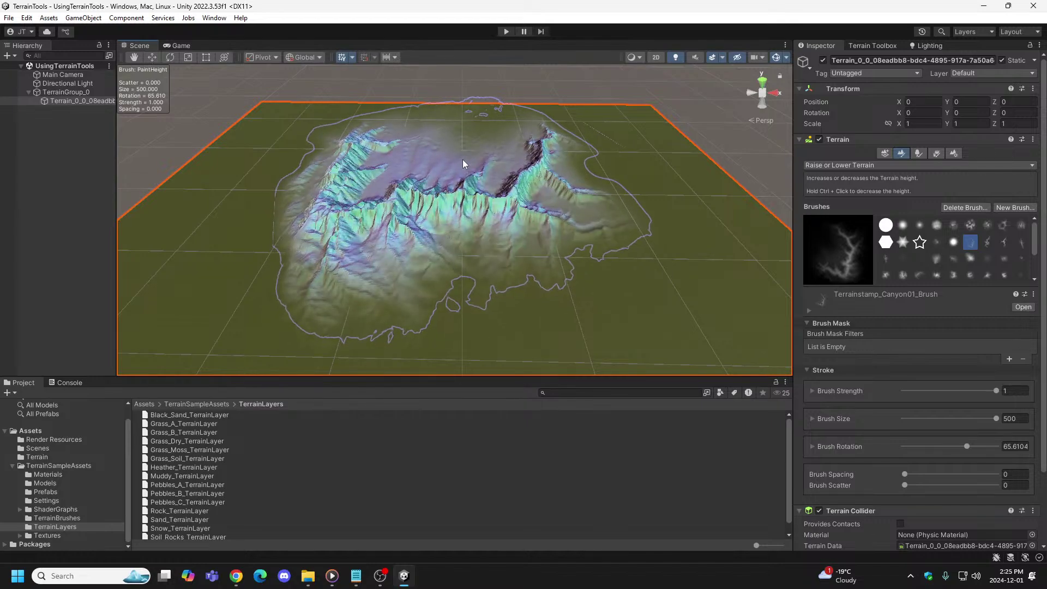
click(462, 159)
click(461, 162)
click(460, 162)
click(460, 163)
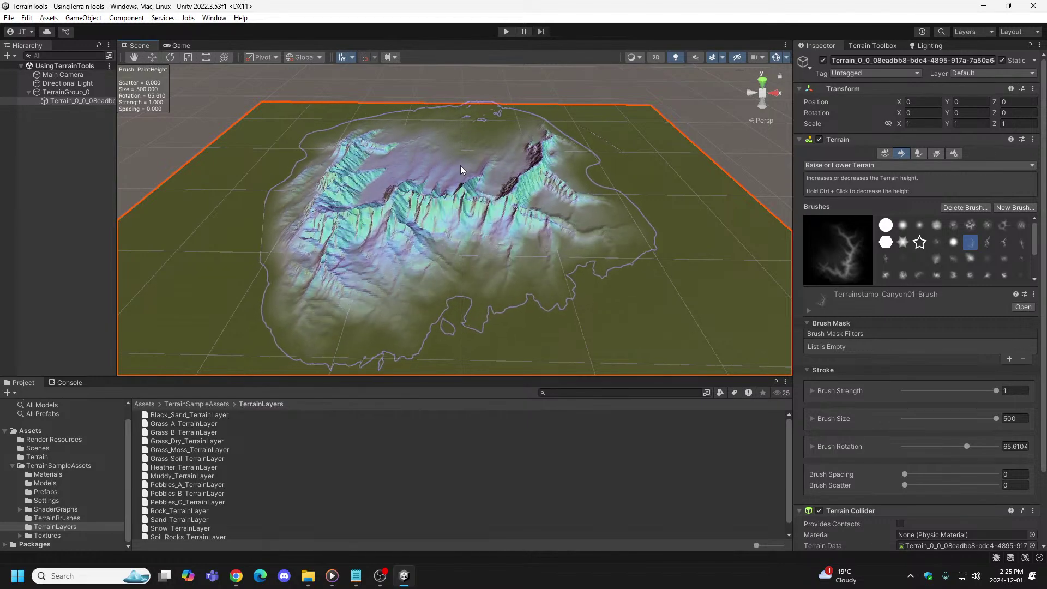
click(461, 164)
click(462, 162)
click(462, 159)
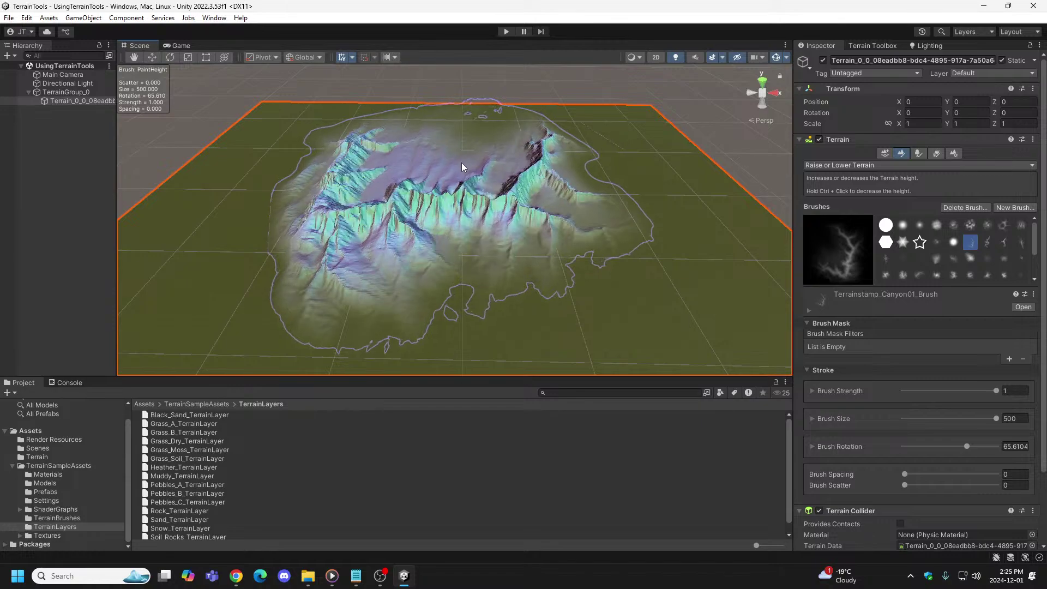
click(462, 162)
click(460, 164)
click(463, 160)
click(460, 166)
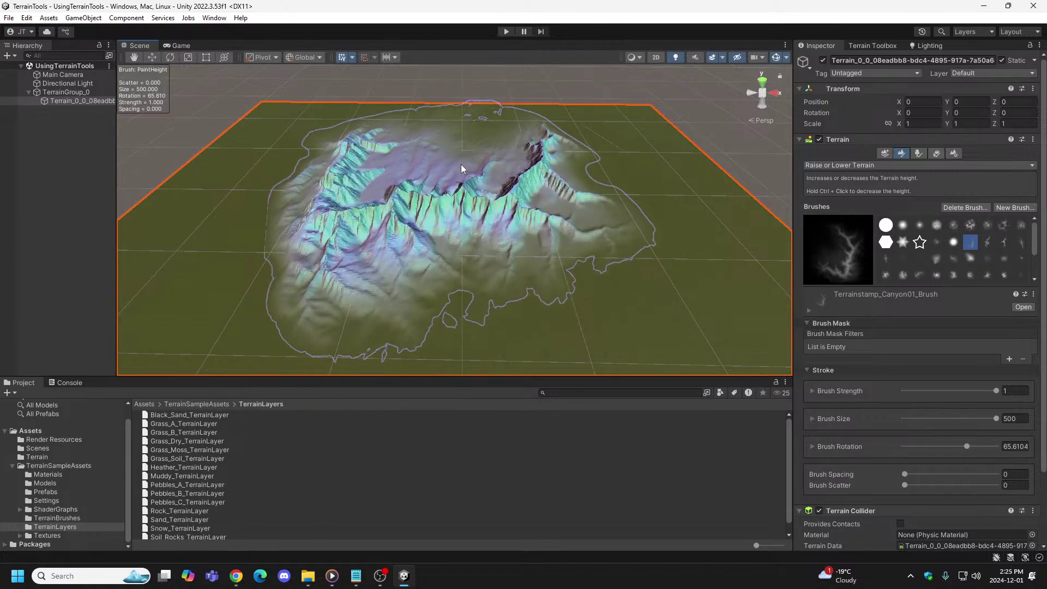
click(460, 165)
click(460, 164)
click(461, 163)
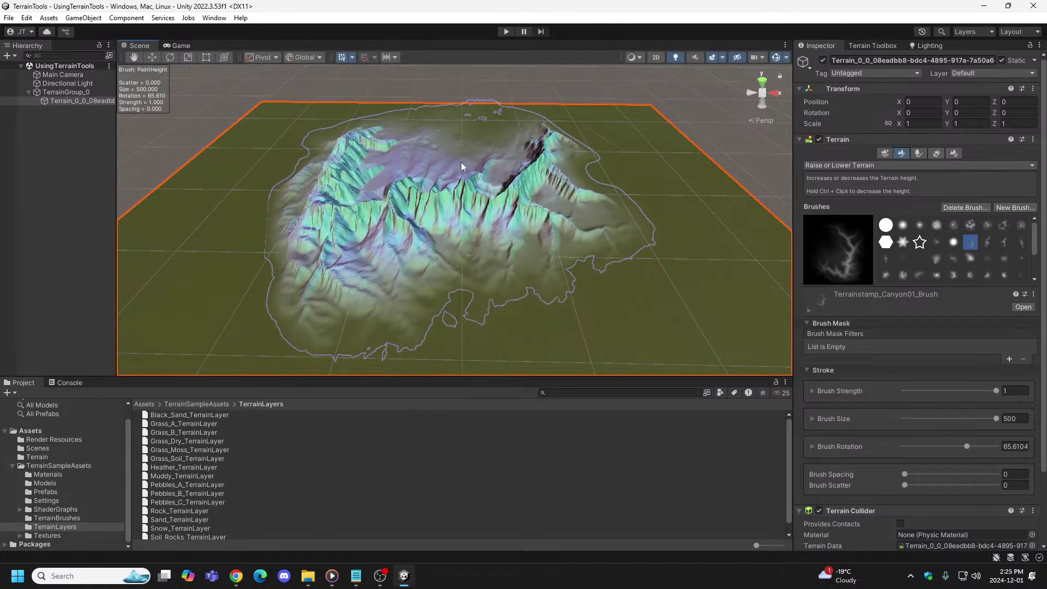
click(461, 162)
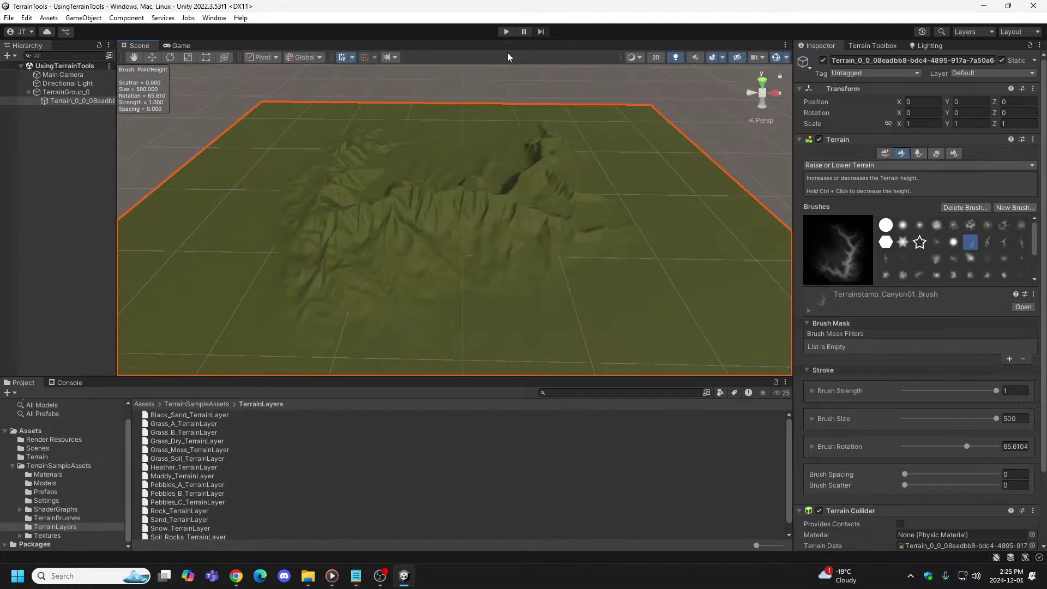
click(505, 32)
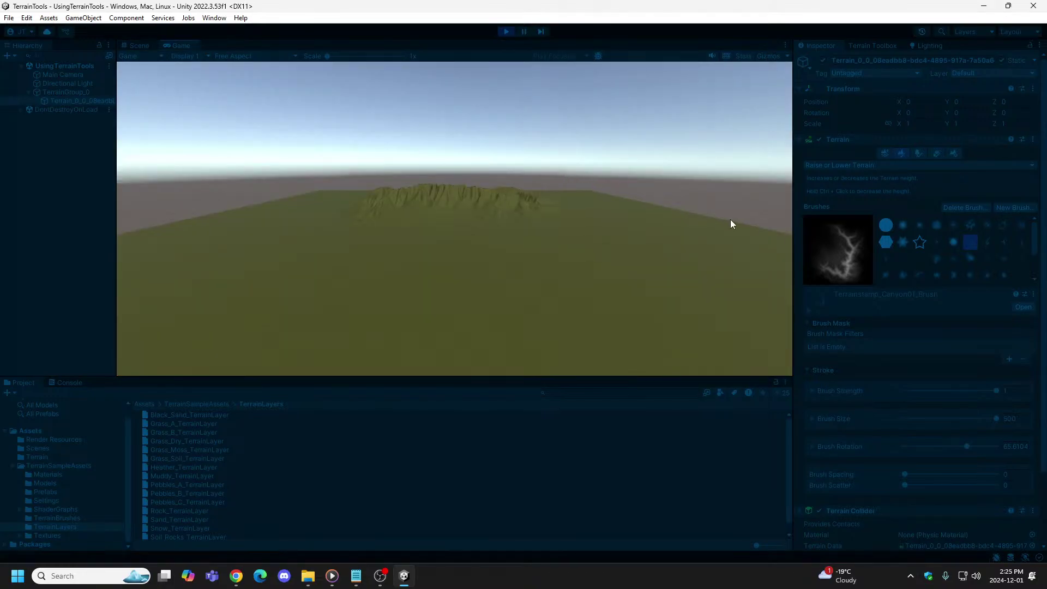
click(509, 31)
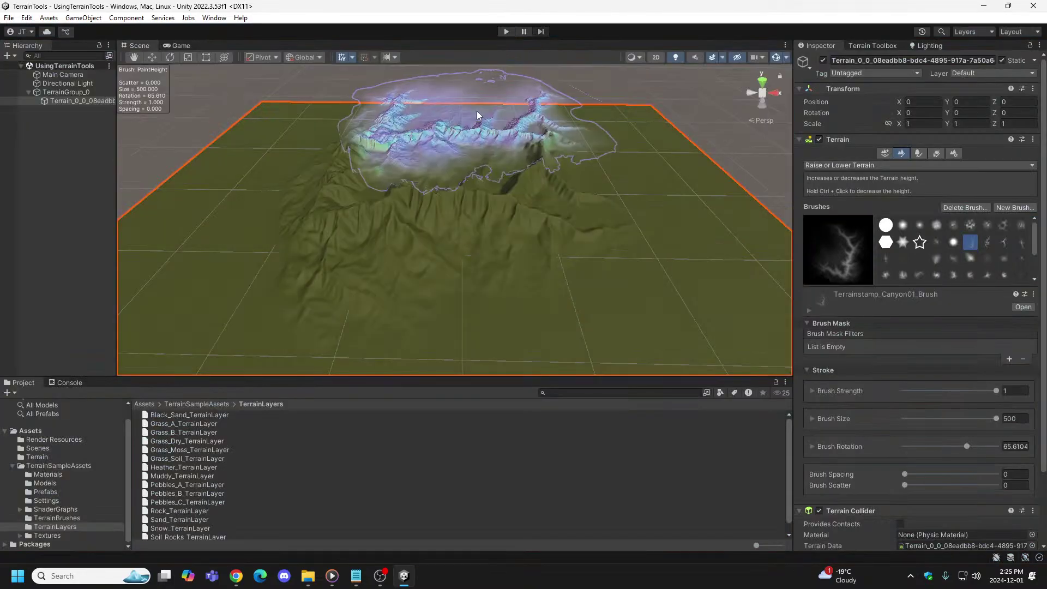
Step: Raise the canyon mountain range again in the middle of the terrain and undo the strokes back to flat ground
mouse_move(443, 157)
mouse_down()
mouse_move(446, 171)
mouse_move(421, 178)
mouse_move(437, 157)
mouse_move(441, 179)
mouse_move(442, 160)
mouse_move(452, 158)
mouse_up()
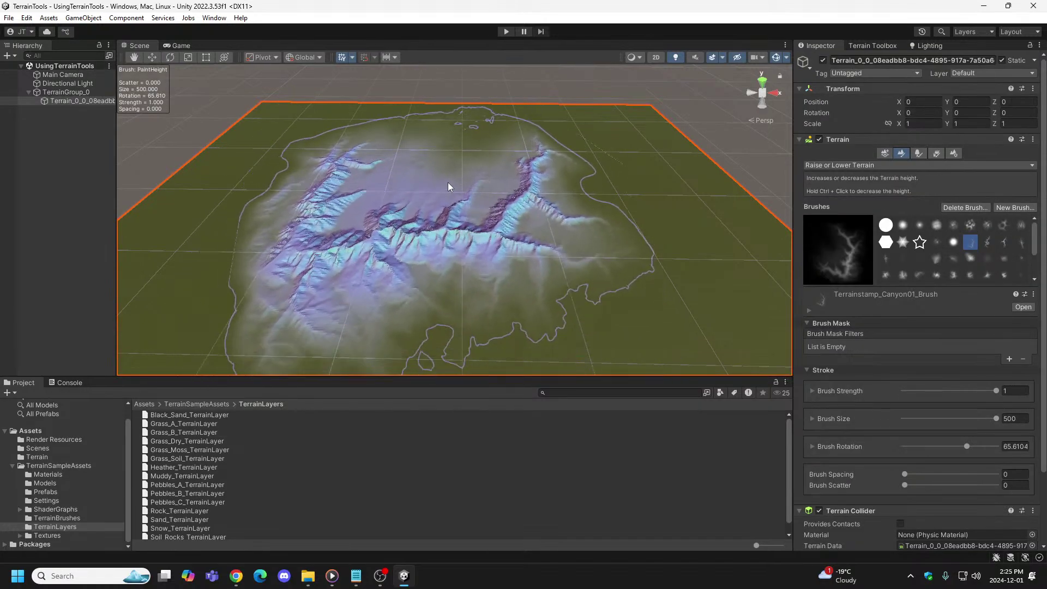
mouse_move(447, 182)
mouse_down()
mouse_move(466, 171)
mouse_move(473, 151)
mouse_move(468, 158)
mouse_up()
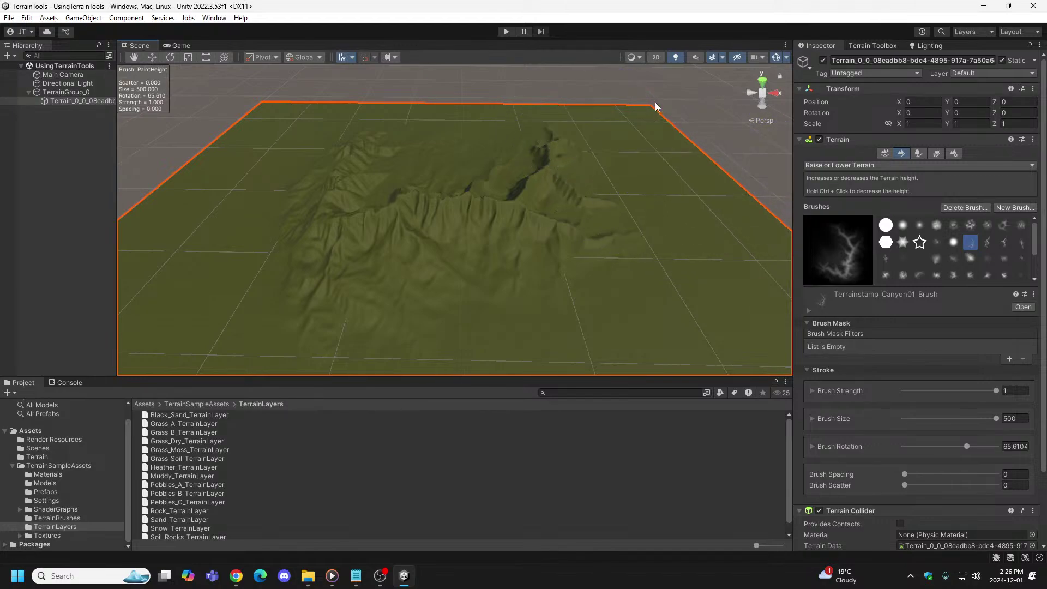
key(ctrl+z)
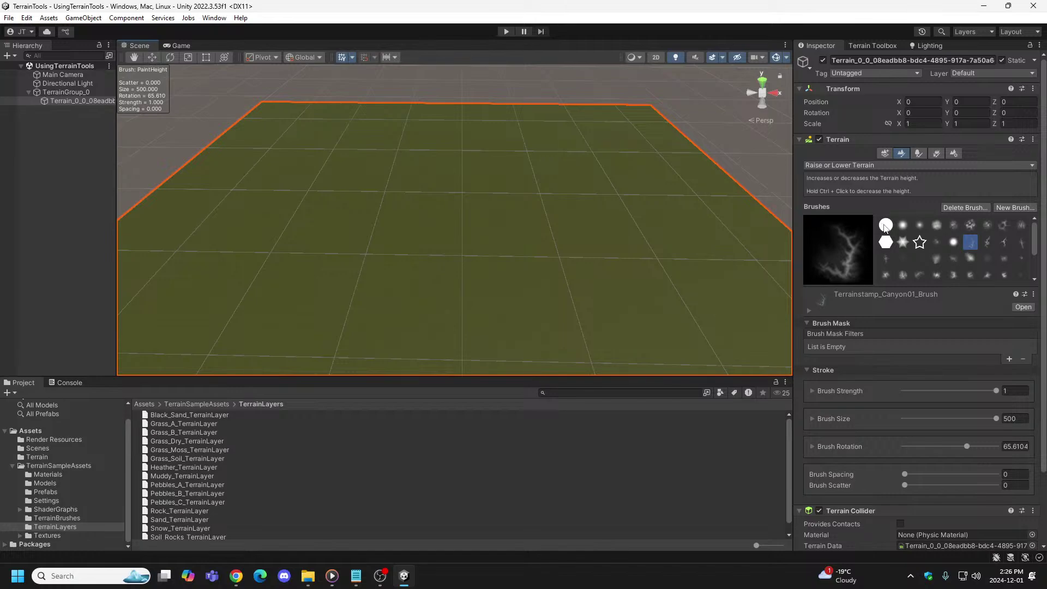
Step: Raise a round plateau with the solid circle brush and try a mountain range on it using Terrainstamp_Canyon01_Brush
click(886, 225)
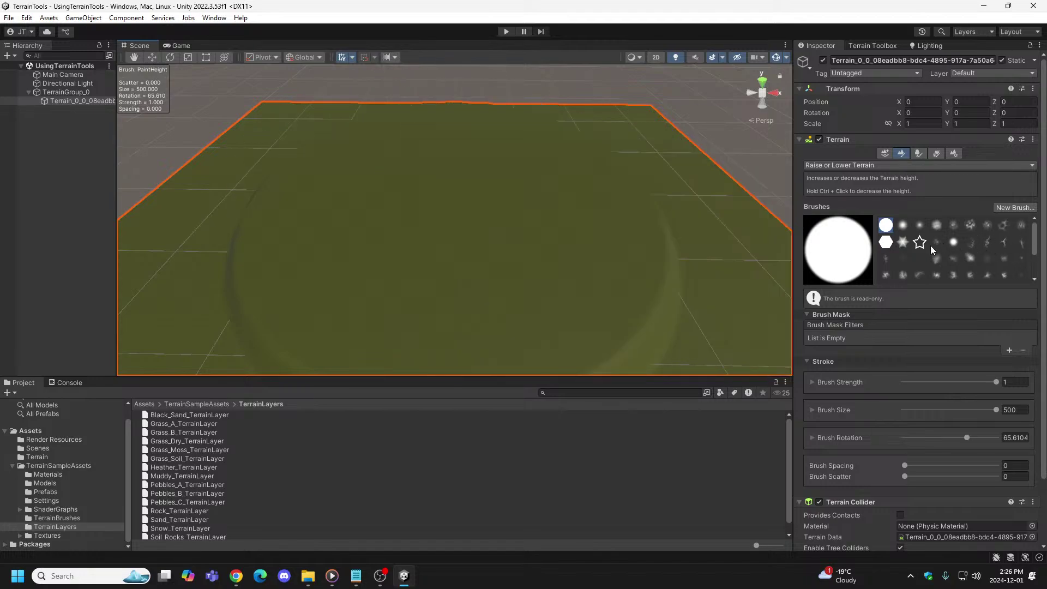
click(969, 241)
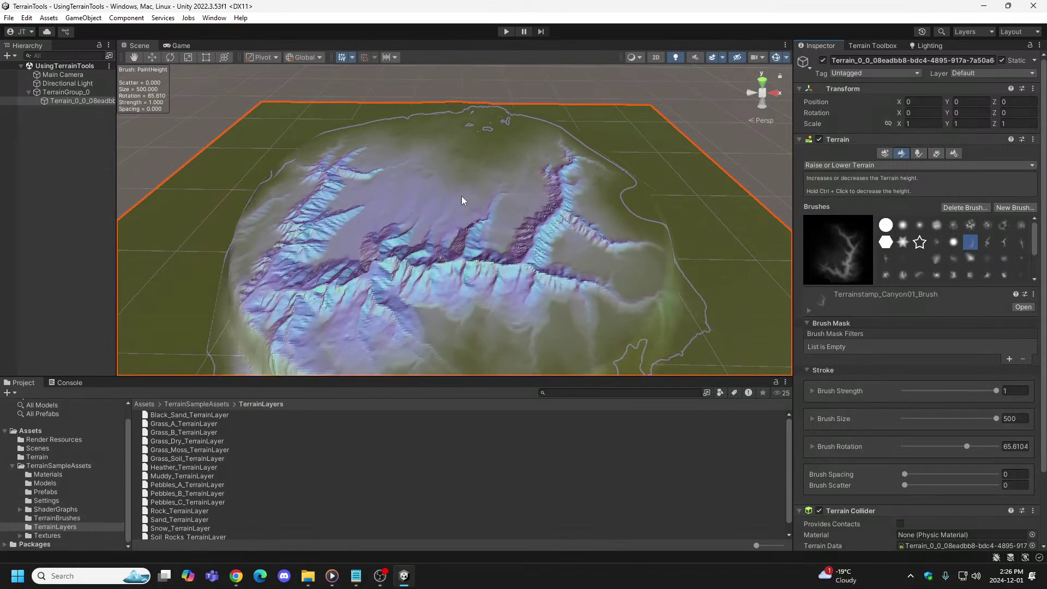
click(461, 195)
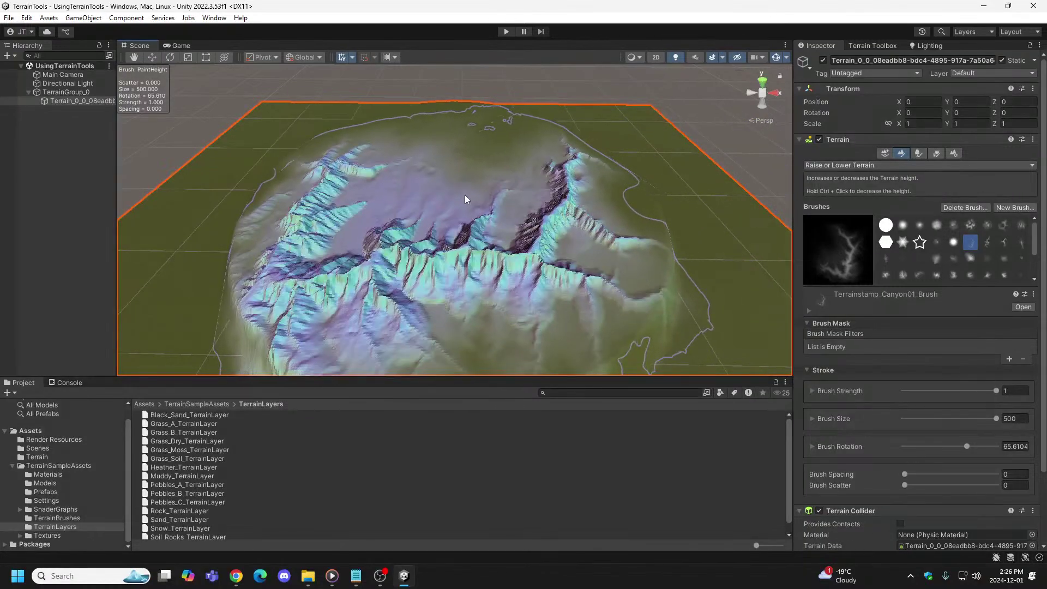
drag(464, 195, 463, 185)
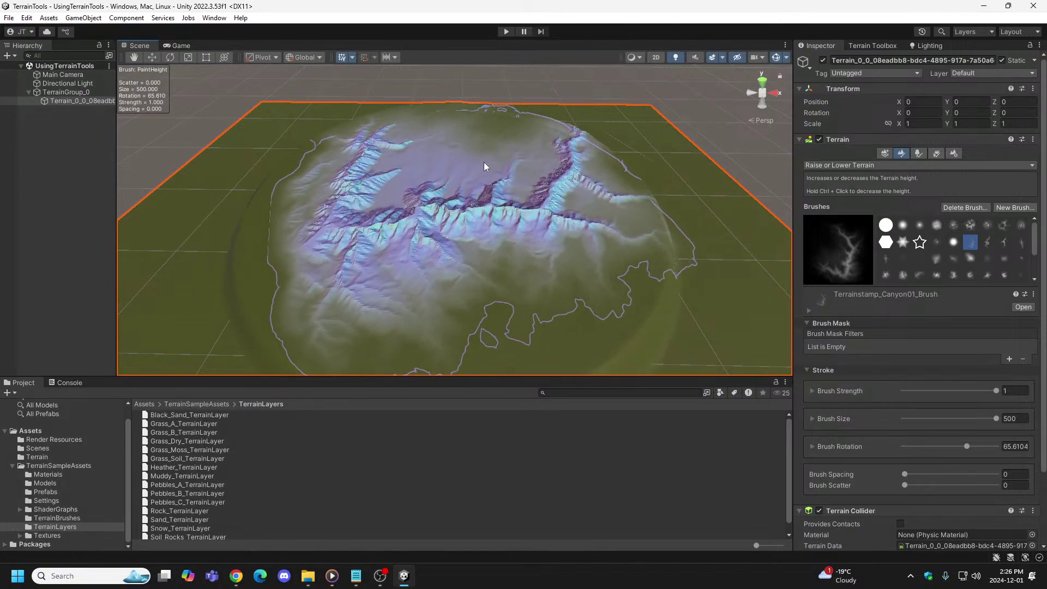
Step: Rotate the canyon brush to about 91° and try a diagonal mountain range on the round plateau
key(d)
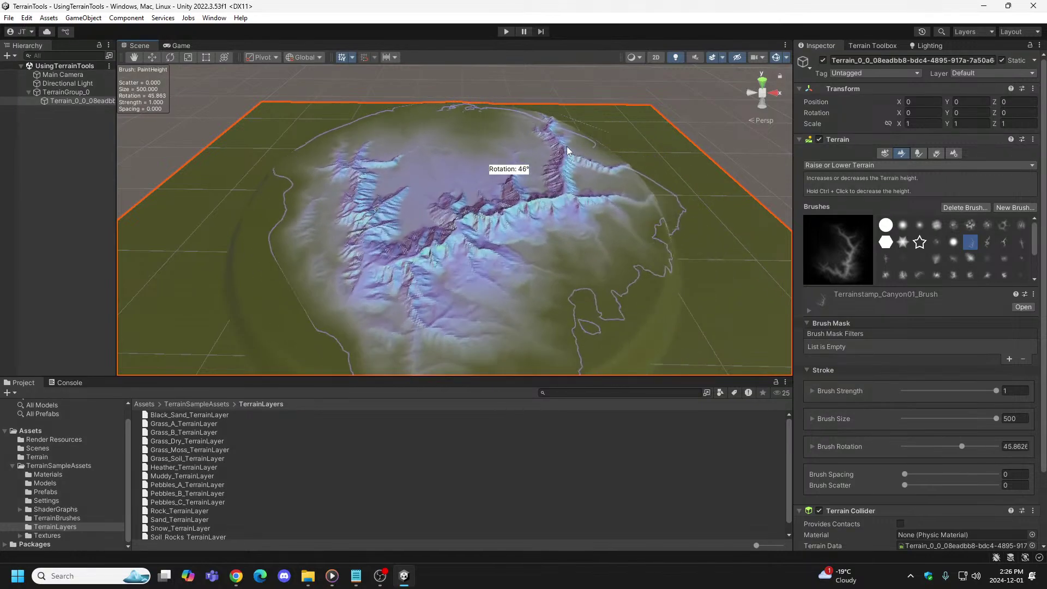
key(d)
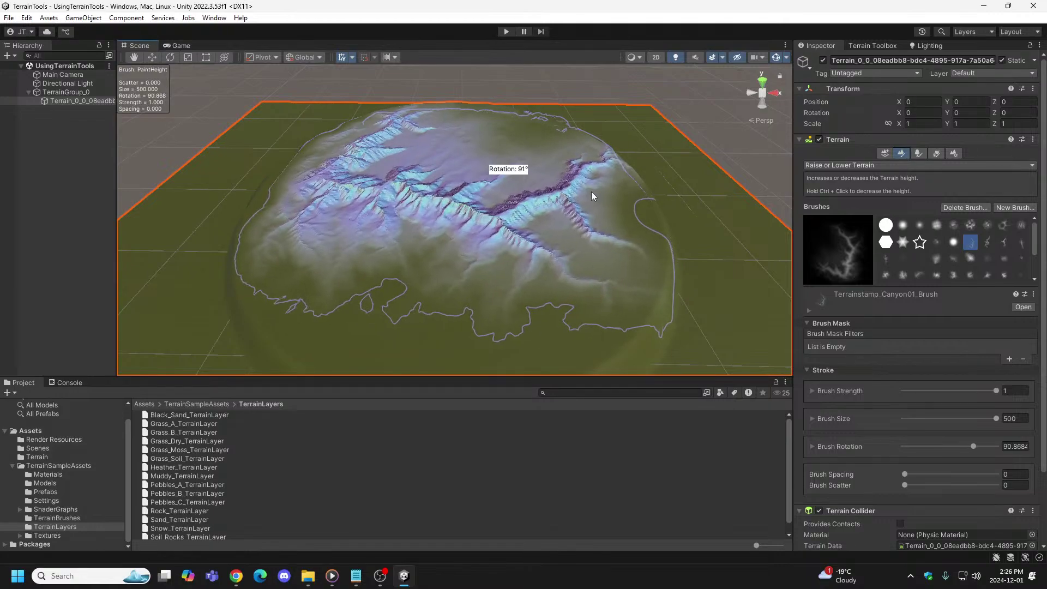
click(591, 191)
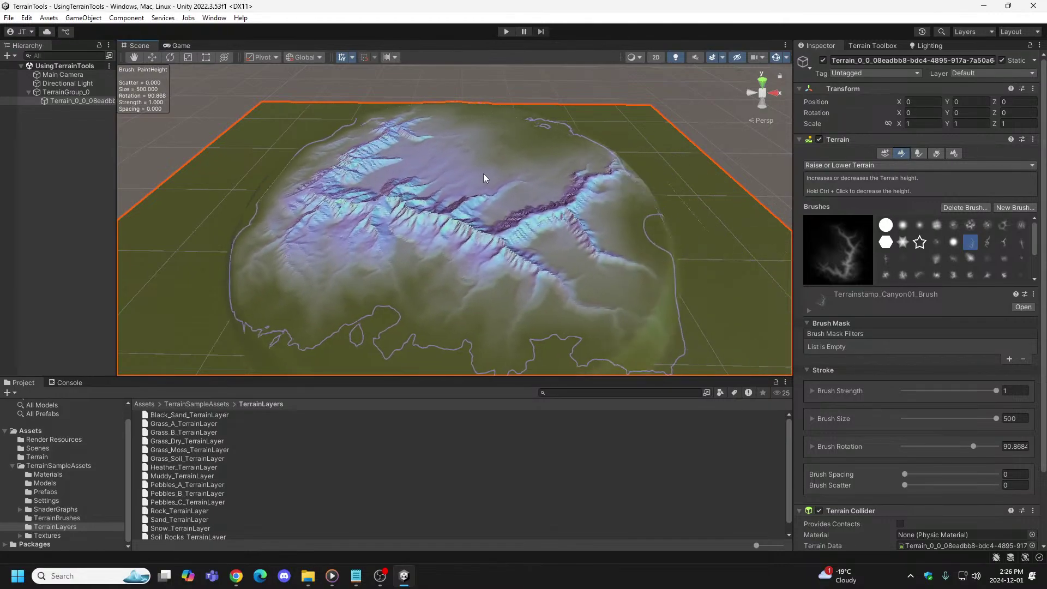
click(480, 178)
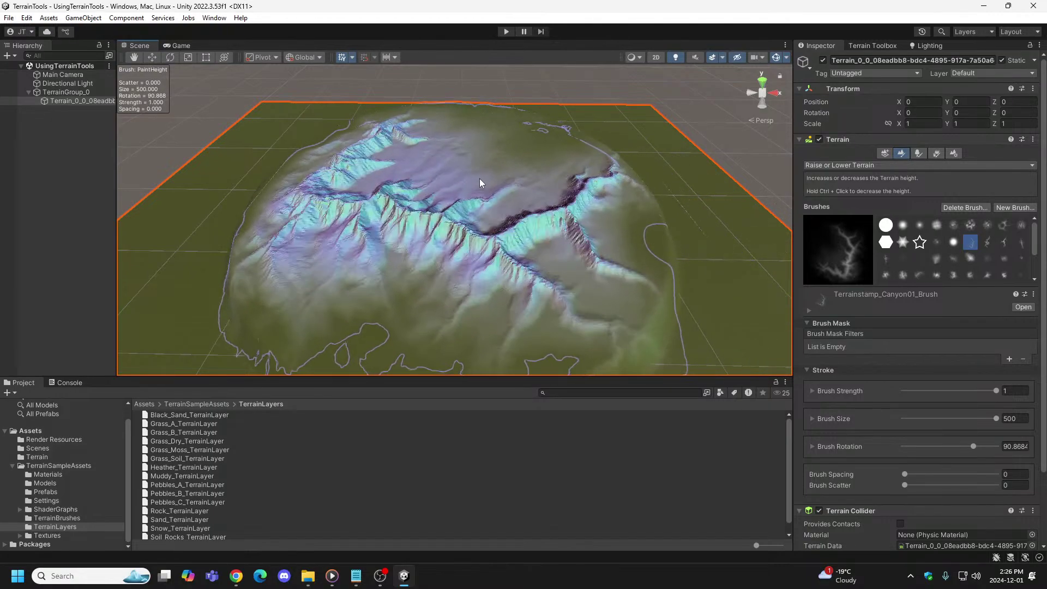
drag(480, 176, 480, 172)
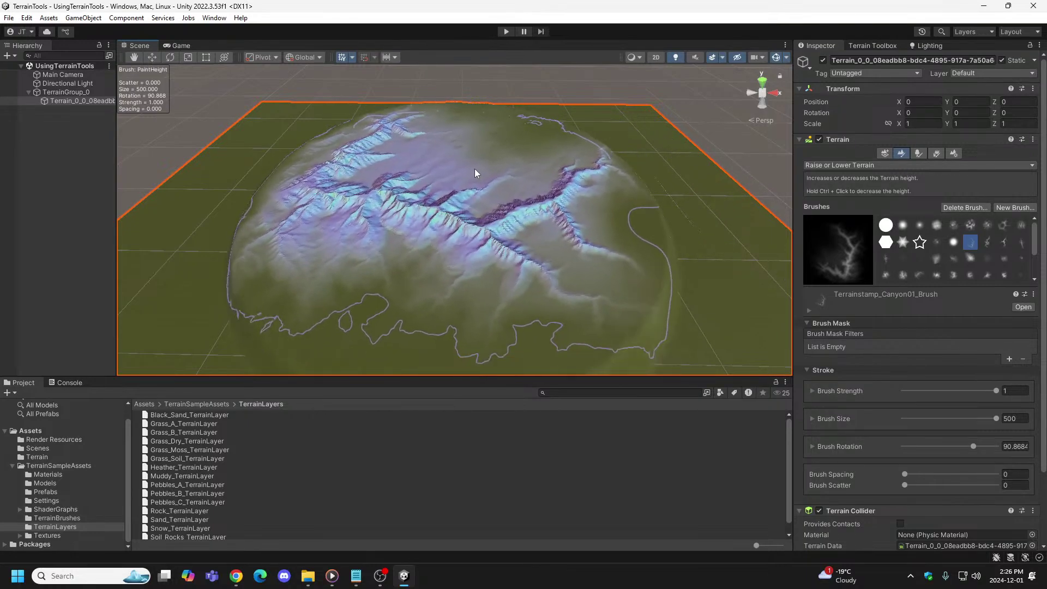
Step: Build up the rotated canyon range on the plateau with repeated strokes and preview the terrain in Play mode
click(475, 169)
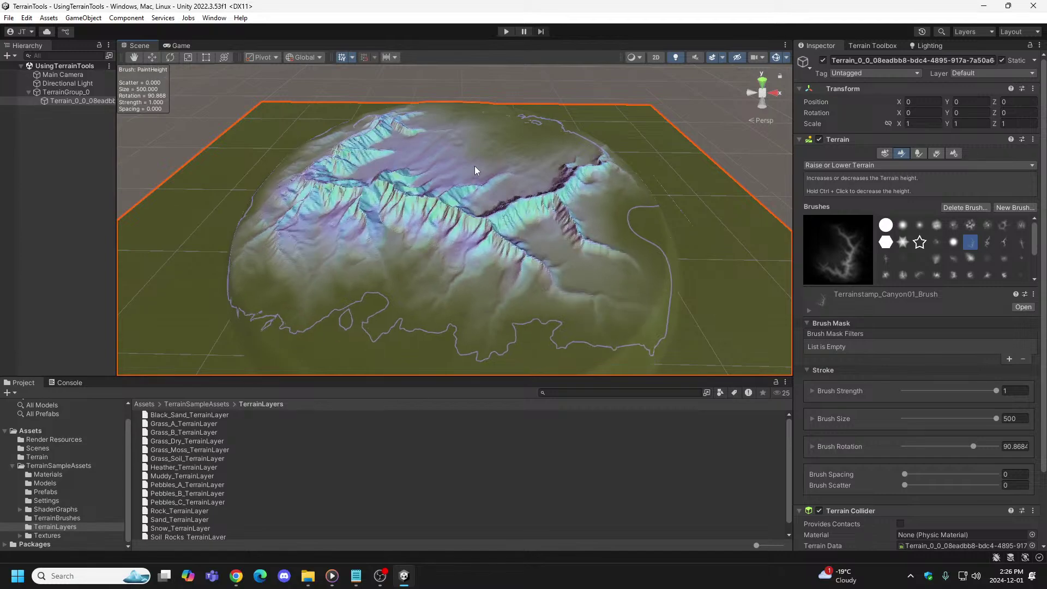
click(474, 166)
click(475, 166)
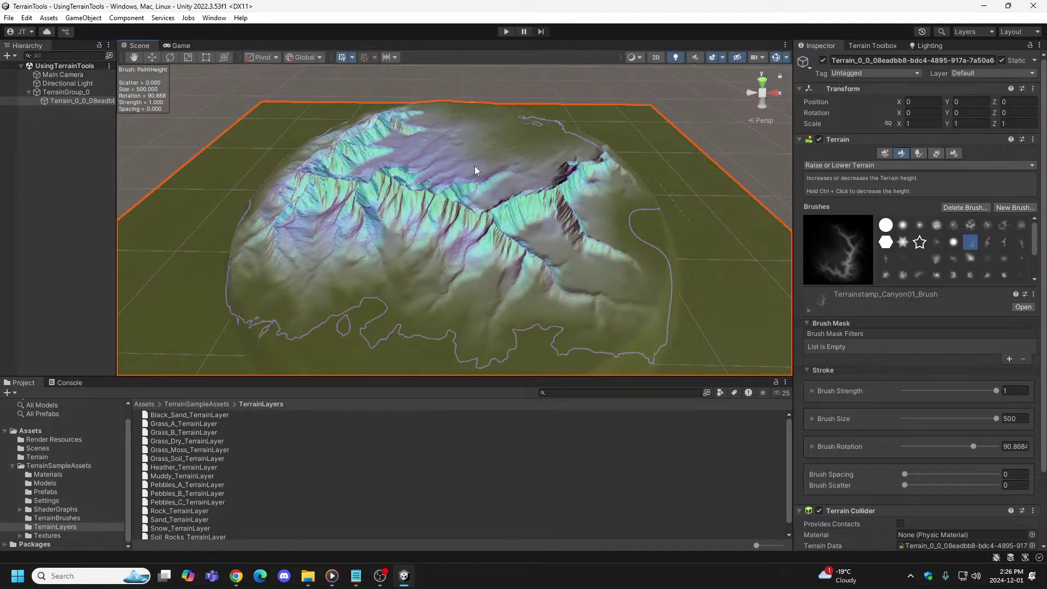
click(474, 166)
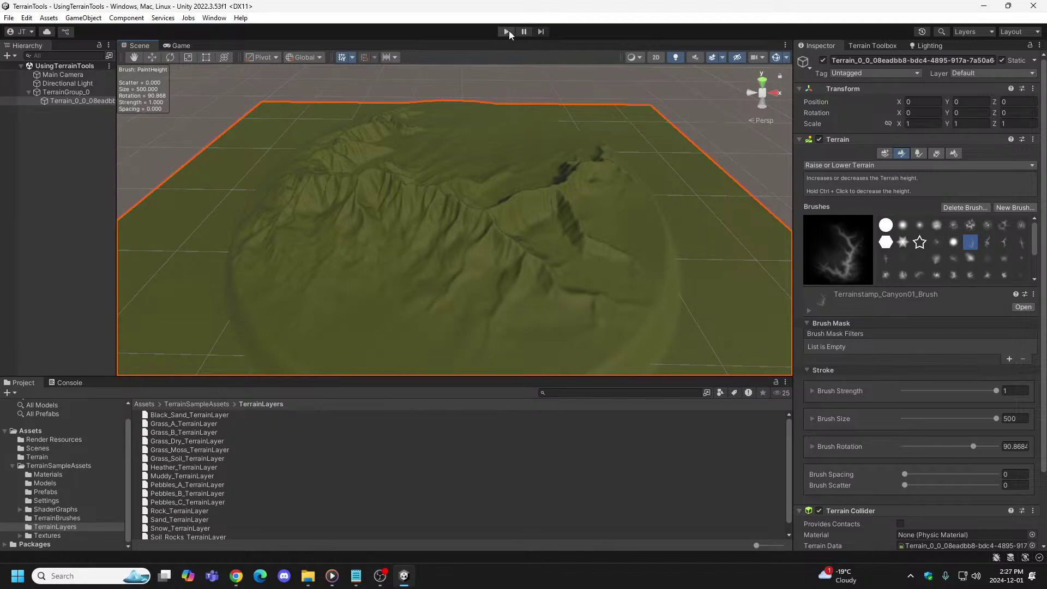
click(506, 31)
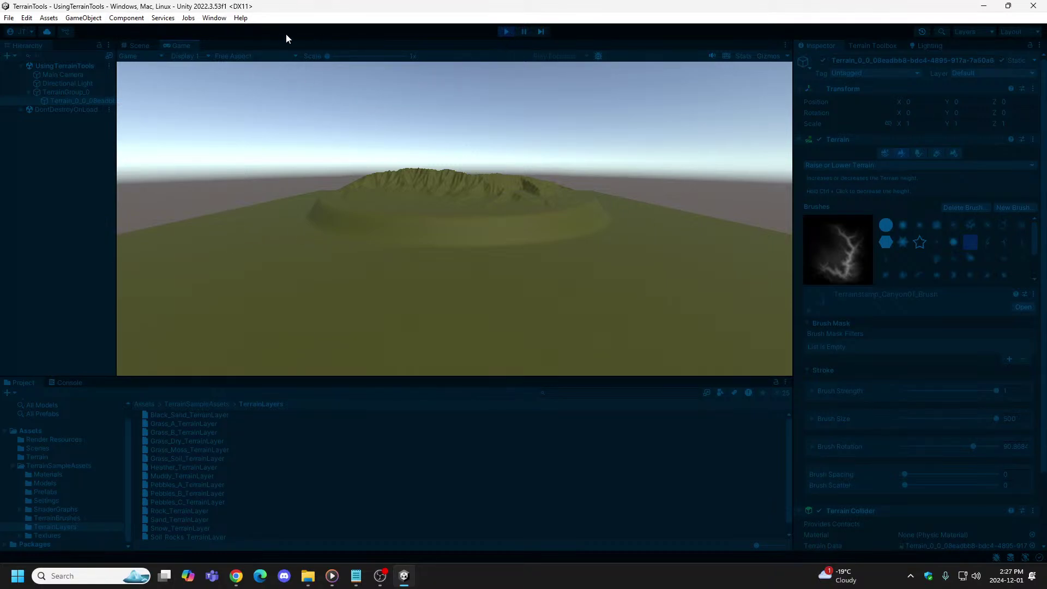
click(507, 32)
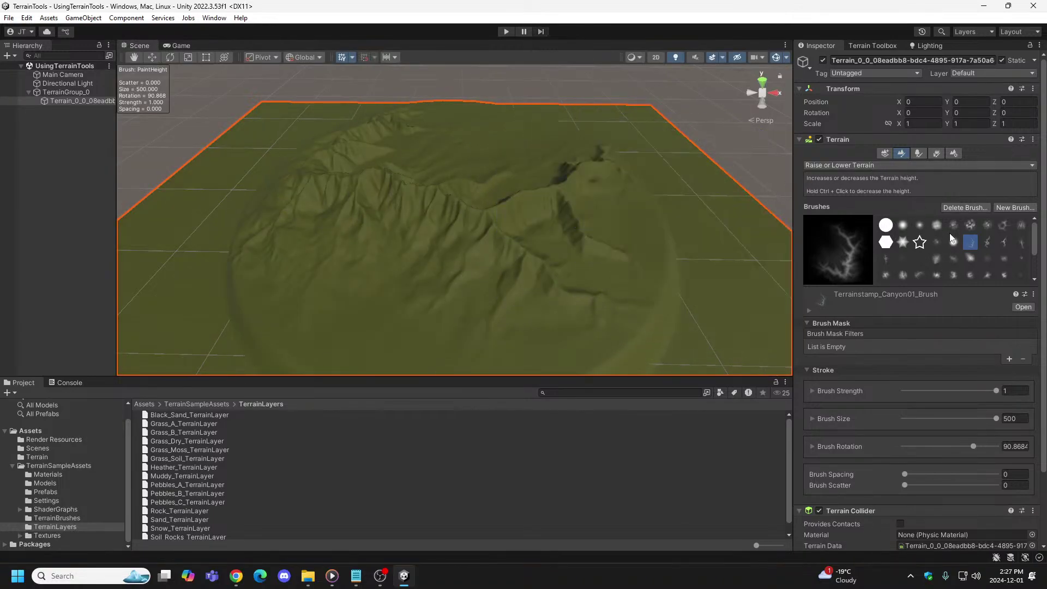
Step: Raise the ground beside the plateau with the soft cloud-shaped brush at strength about 0.52 and size about 262
click(937, 224)
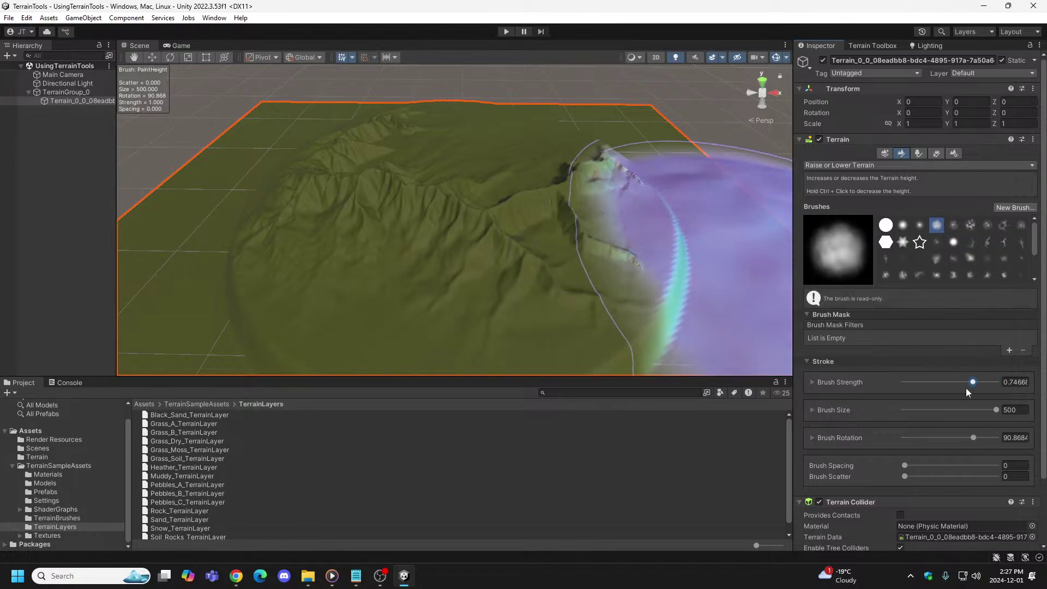
click(952, 382)
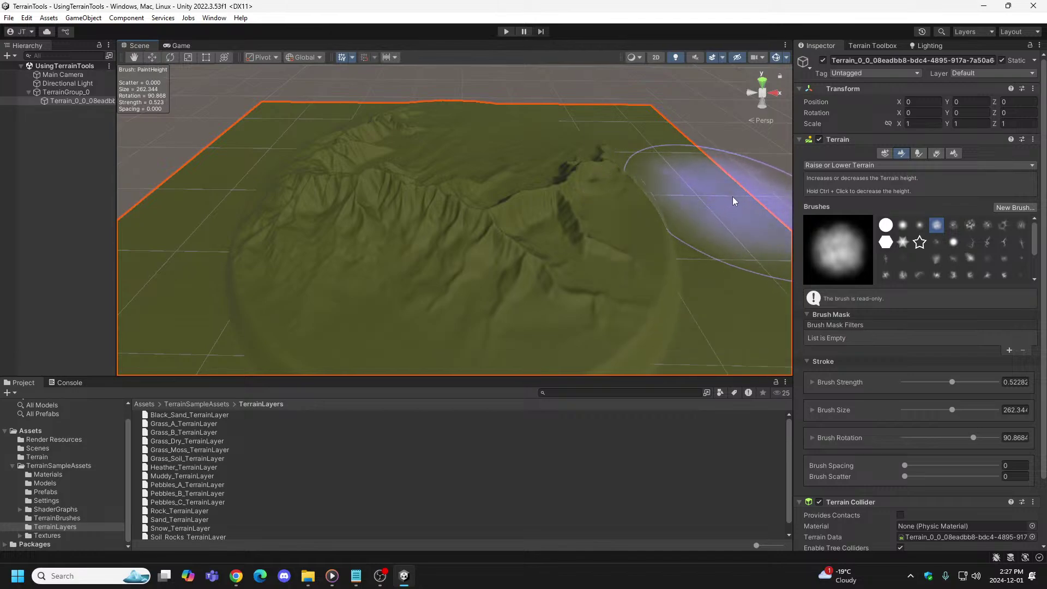
mouse_move(732, 196)
mouse_down()
mouse_move(709, 247)
mouse_move(682, 260)
mouse_move(736, 263)
mouse_move(718, 254)
mouse_move(735, 248)
mouse_up()
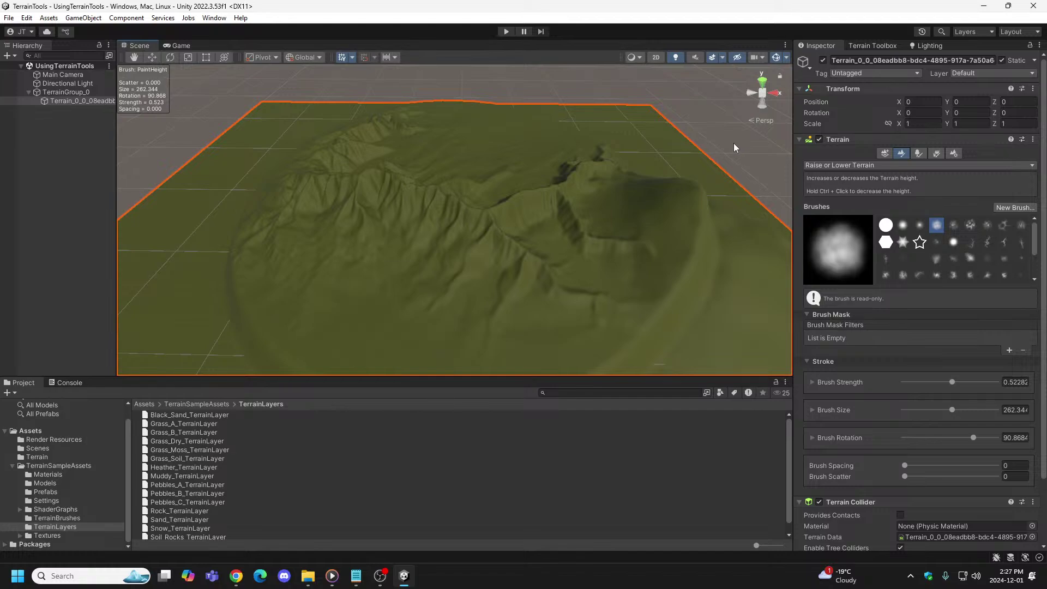
Step: Undo all the plateau, canyon and cloud brush strokes back to flat ground, and reselect the terrain tile
key(ctrl+z)
key(ctrl+z)
key(ctrl+z)
key(ctrl+z)
key(ctrl+z)
key(ctrl+z)
key(ctrl+z)
key(ctrl+z)
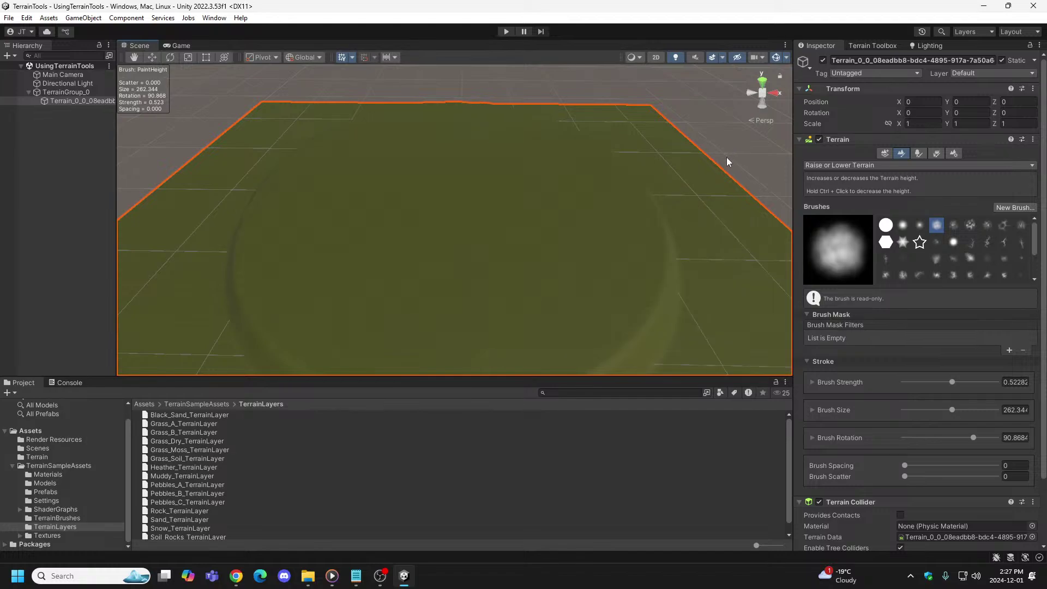
key(ctrl+z)
key(ctrl+z)
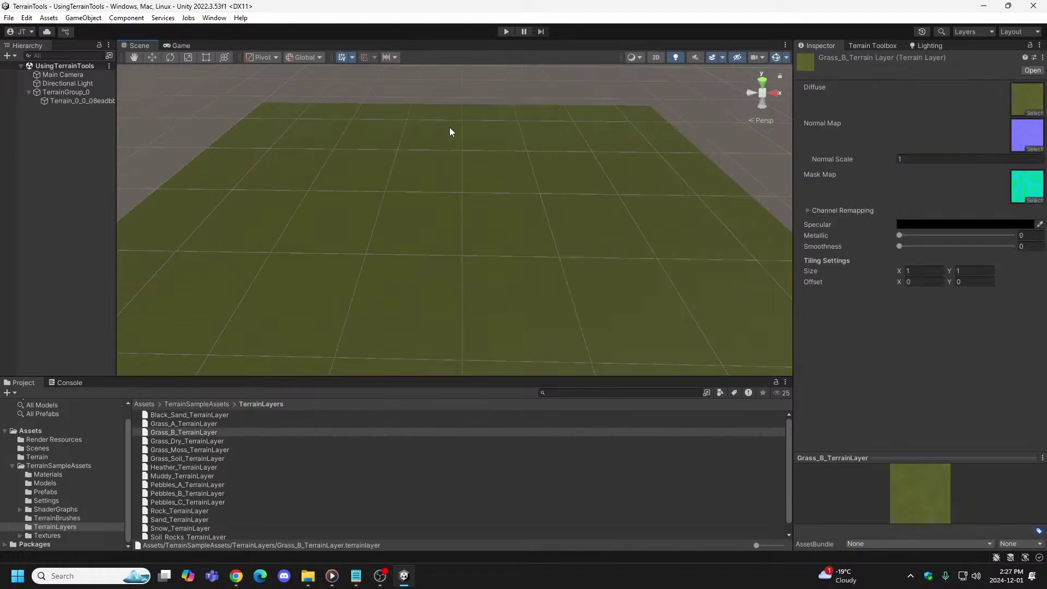
click(449, 131)
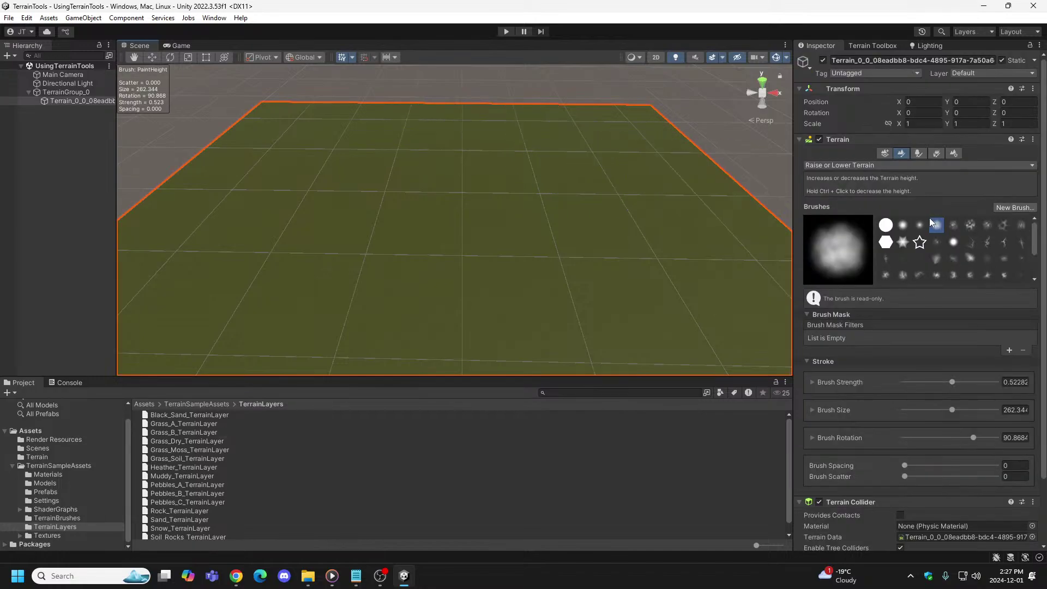
Step: Raise a round plateau in the middle of the terrain with the solid circle brush at strength 1 and size 500
click(987, 244)
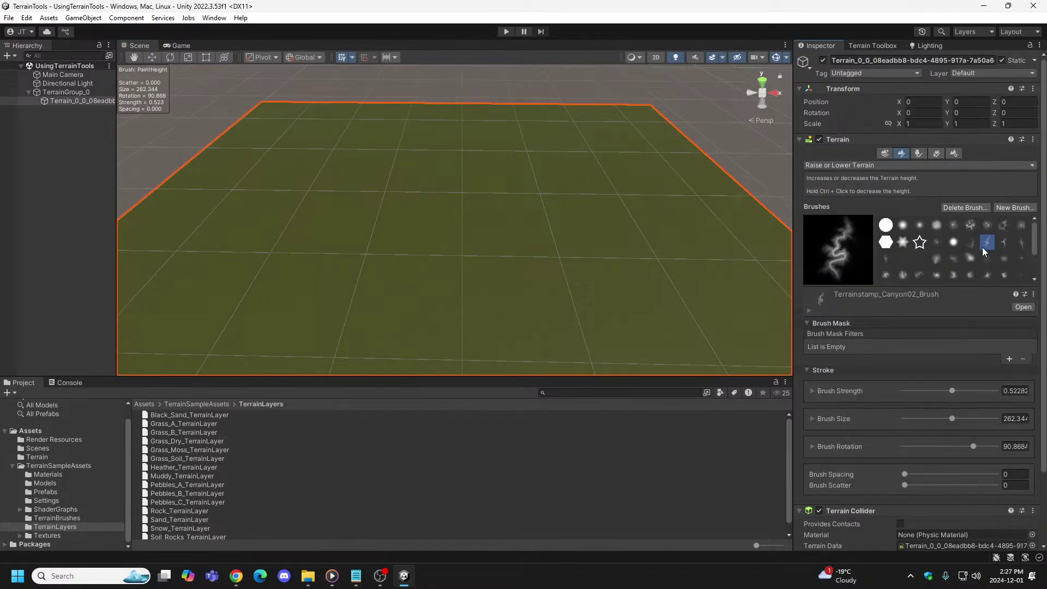
click(886, 224)
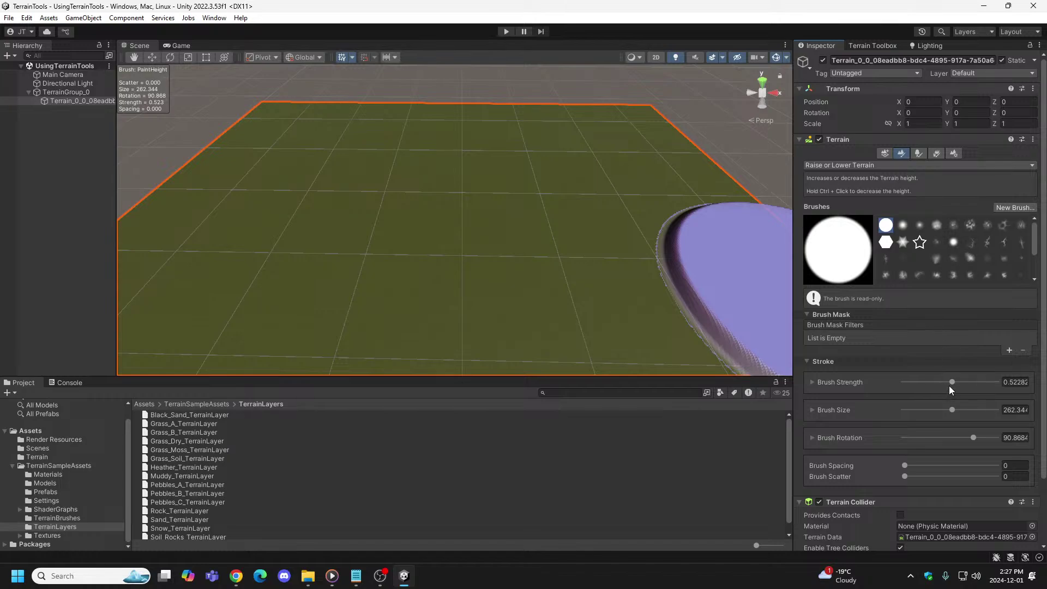
drag(952, 410, 1000, 410)
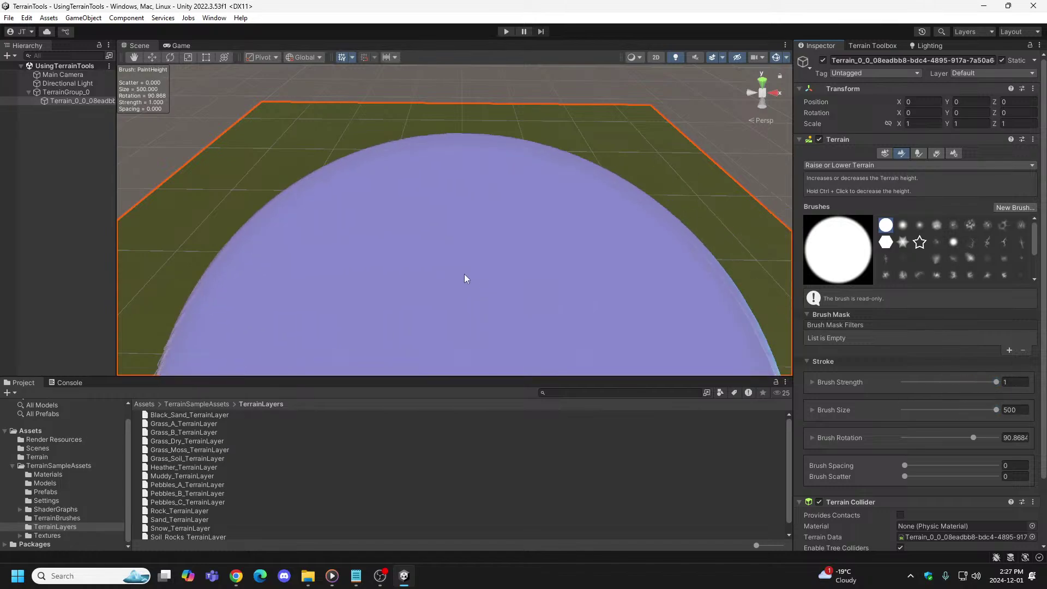
mouse_move(459, 194)
mouse_down()
mouse_move(451, 191)
mouse_move(678, 196)
mouse_up()
key(ctrl+z)
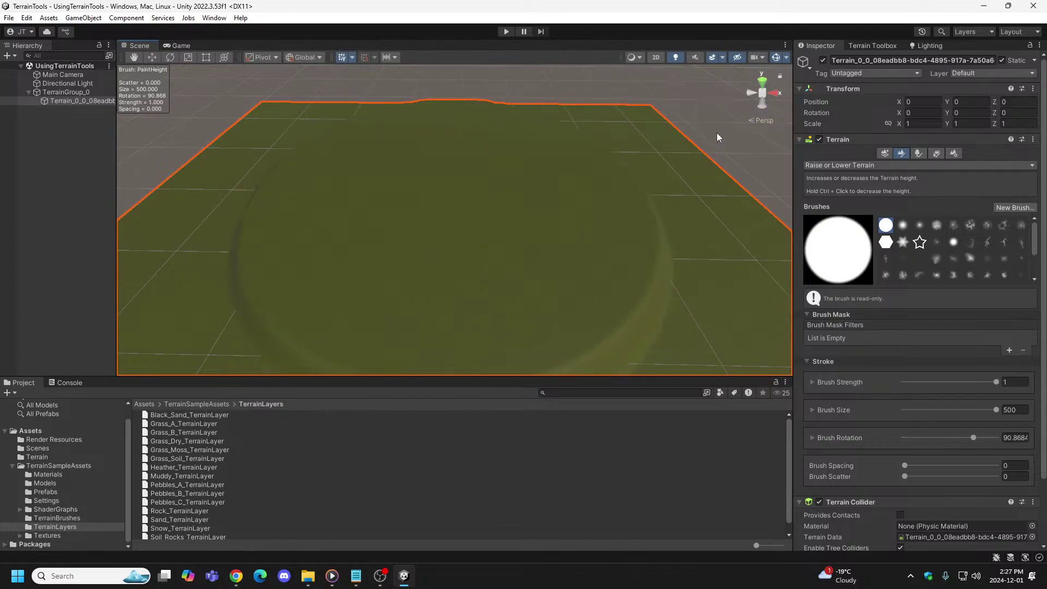
Step: Raise a winding ridge across the plateau with Terrainstamp_Canyon02_Brush, preview it in Play mode, and undo the sculpting
click(987, 242)
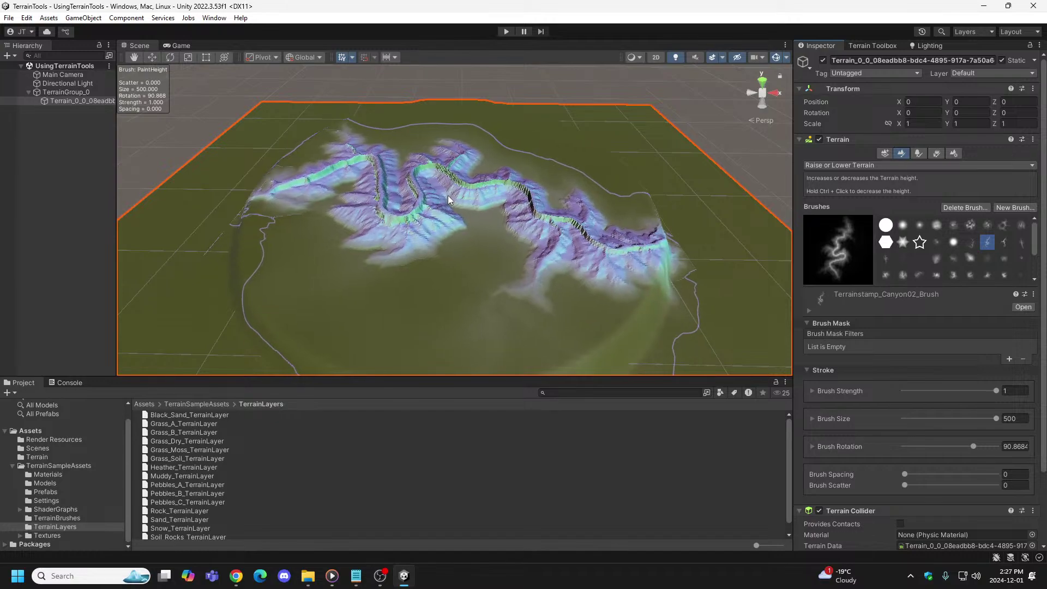
drag(447, 195, 447, 192)
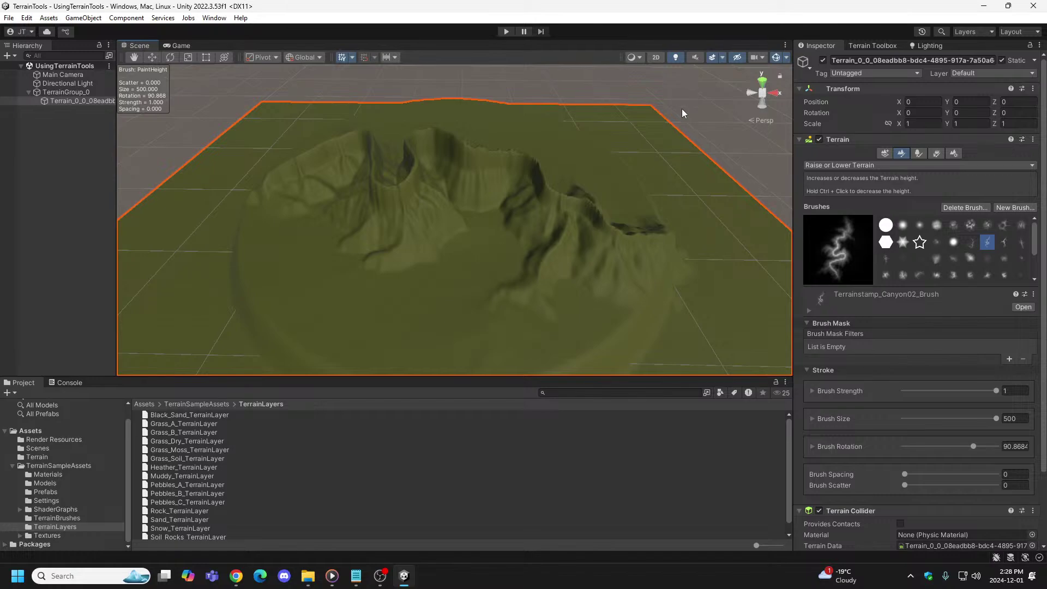
click(506, 32)
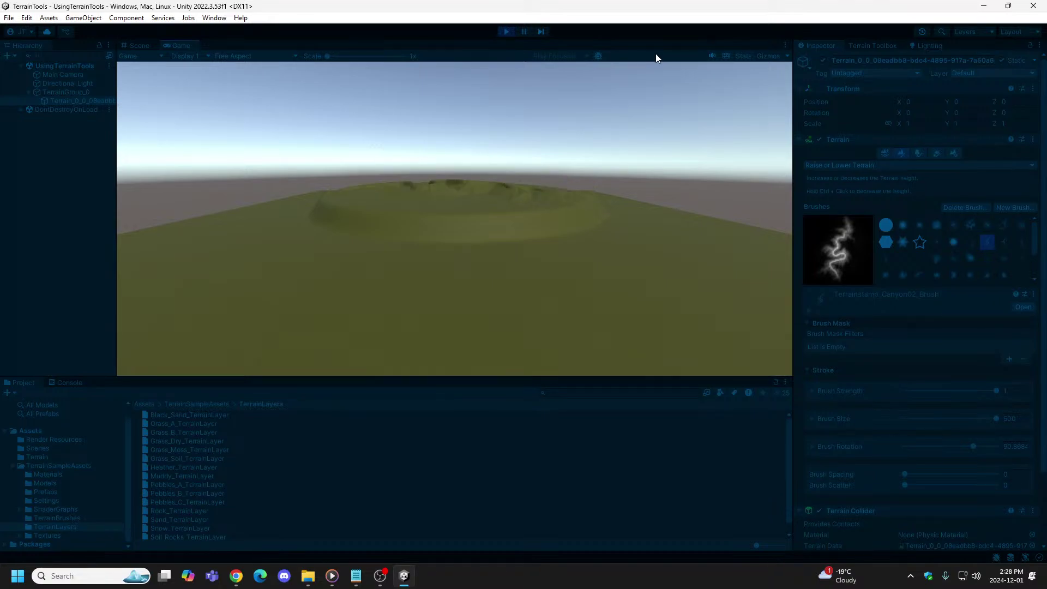
click(507, 31)
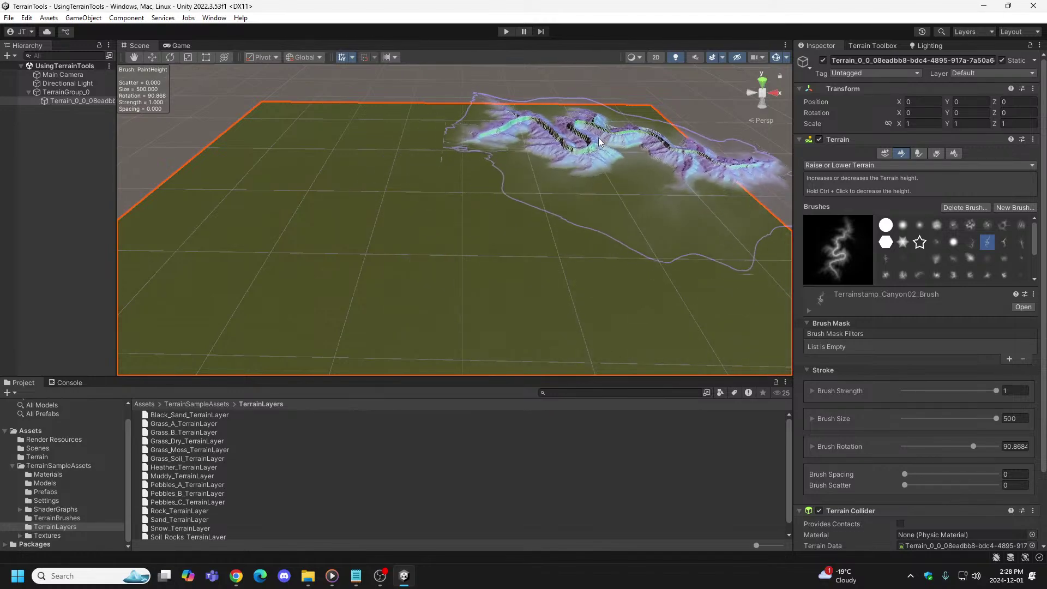
Step: Switch back to the solid circle brush and try raising and lowering a round plateau in the middle of the terrain
click(891, 227)
click(445, 194)
click(445, 194)
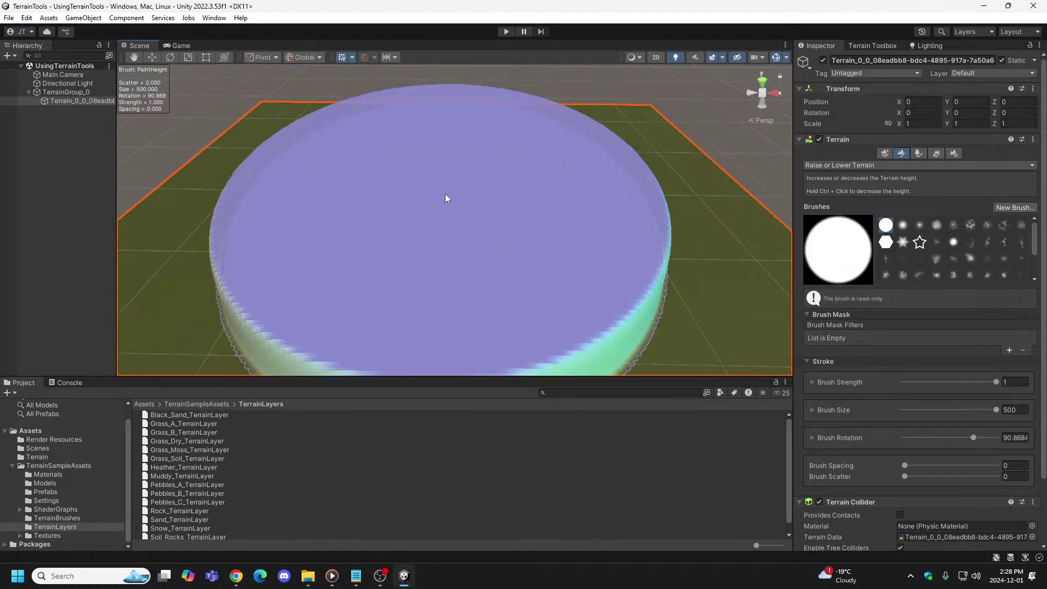
ctrl+click(449, 177)
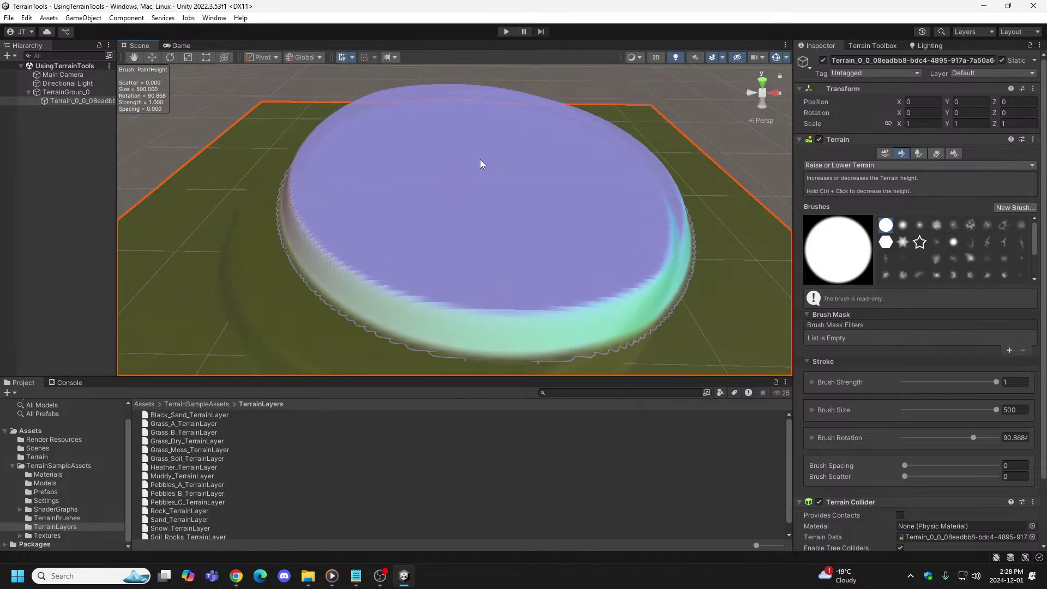
click(457, 192)
ctrl+click(455, 177)
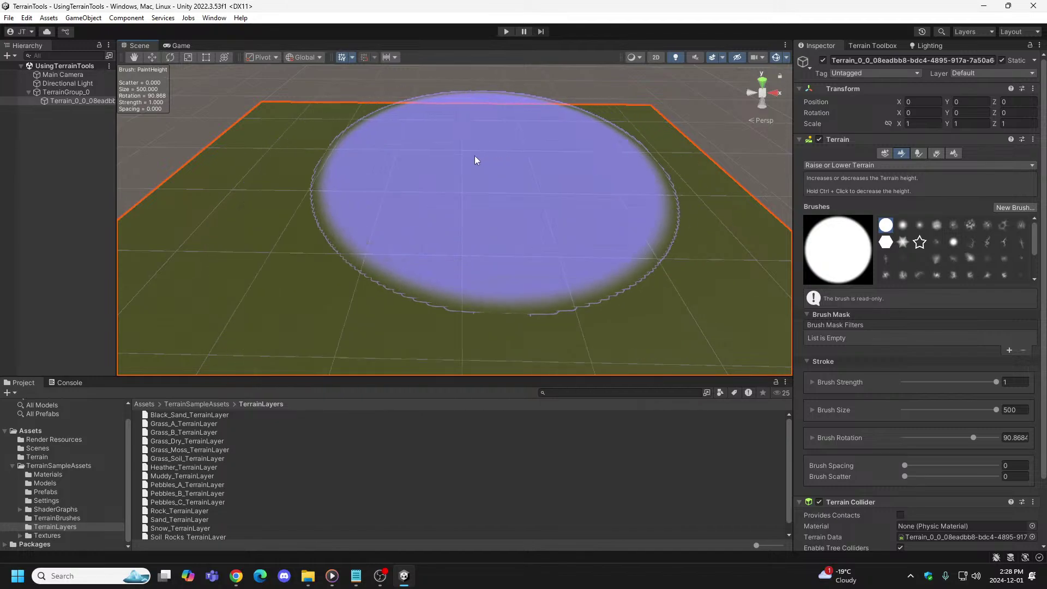
Step: Build up a taller round plateau in the middle of the terrain with repeated solid circle brush strokes
click(454, 174)
click(454, 170)
click(452, 175)
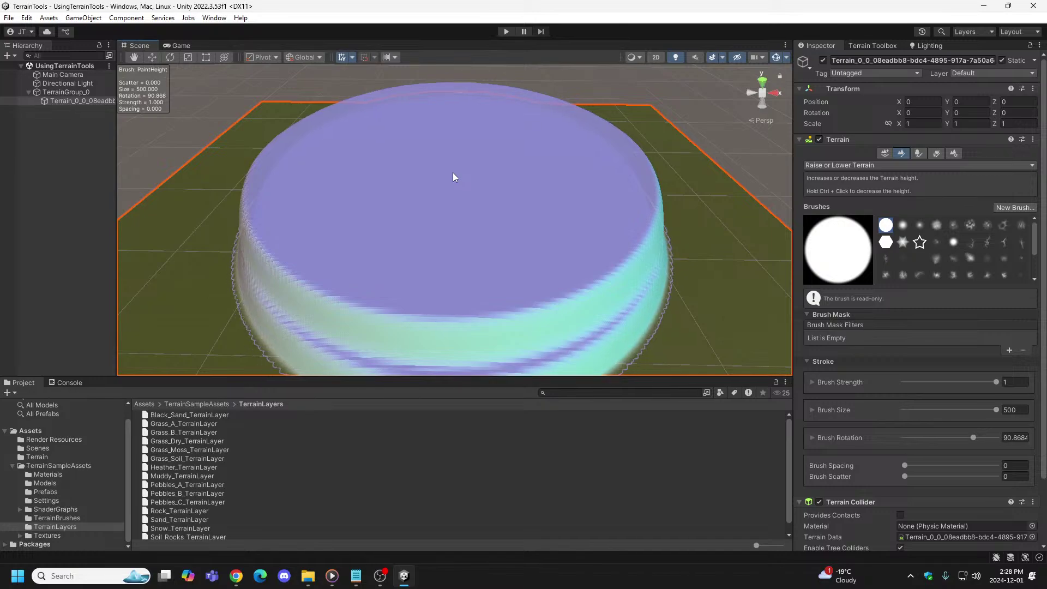
Step: Raise the round plateau in the middle of the terrain further with a few more solid circle brush strokes
click(455, 161)
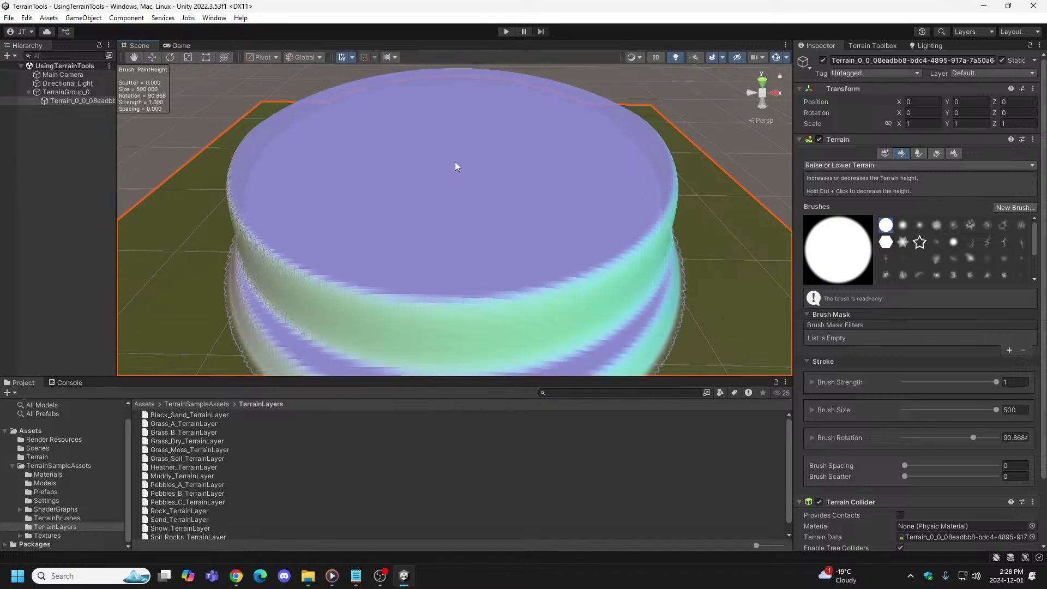
click(457, 152)
click(457, 146)
click(459, 139)
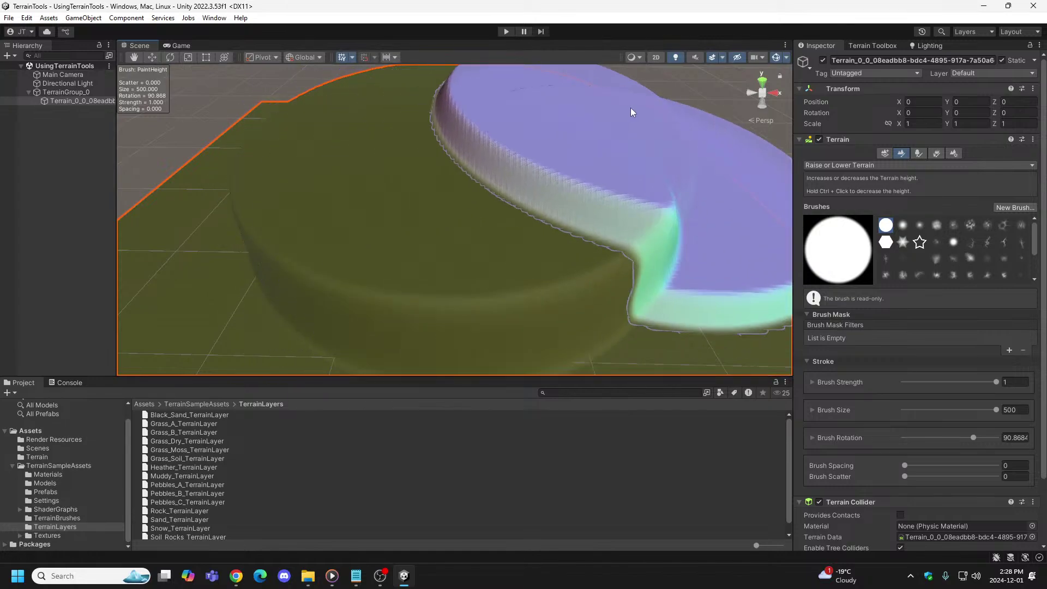
Step: Try stamping Terrainstamp_Canyon02_Brush across the tall plateau, inspect it from above, and undo the sculpting
click(988, 243)
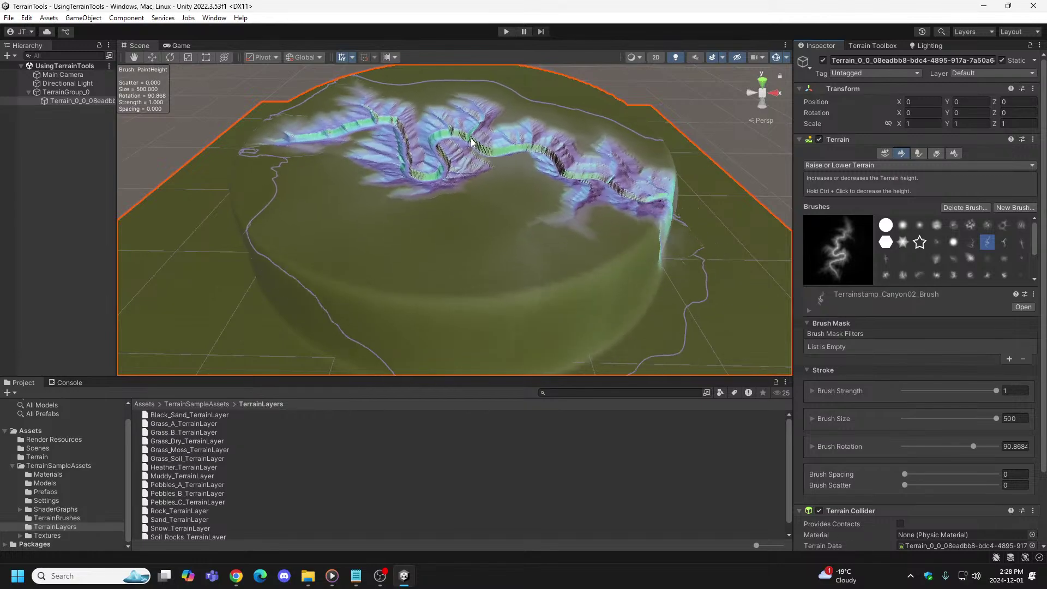
click(455, 134)
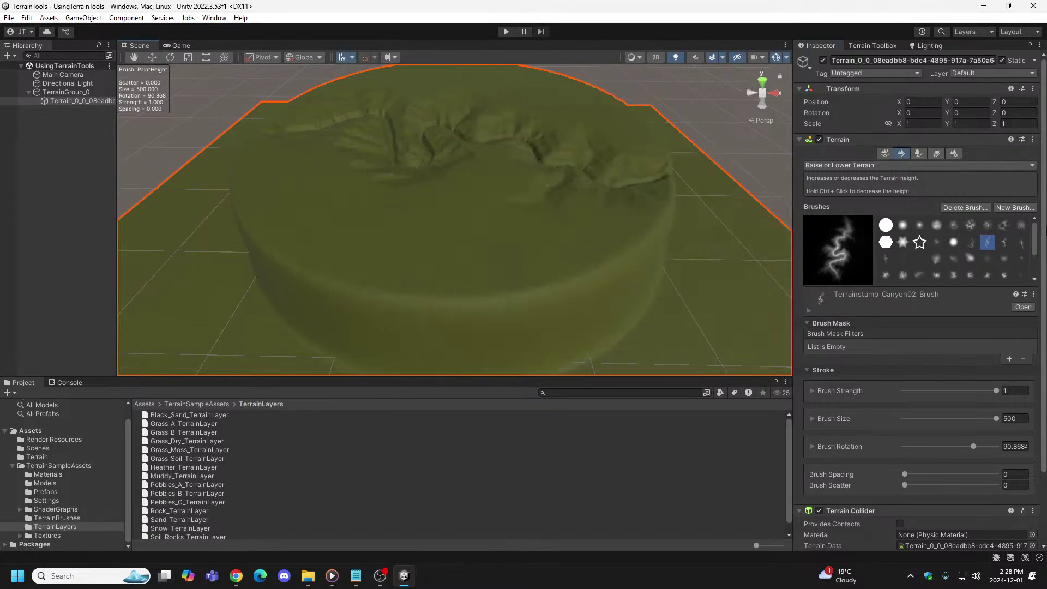
mouse_move(746, 136)
alt+mouse_down()
mouse_move(742, 143)
mouse_move(766, 151)
mouse_move(722, 213)
mouse_move(174, 129)
mouse_move(103, 151)
mouse_move(424, 143)
mouse_move(94, 177)
mouse_move(89, 188)
alt+mouse_up()
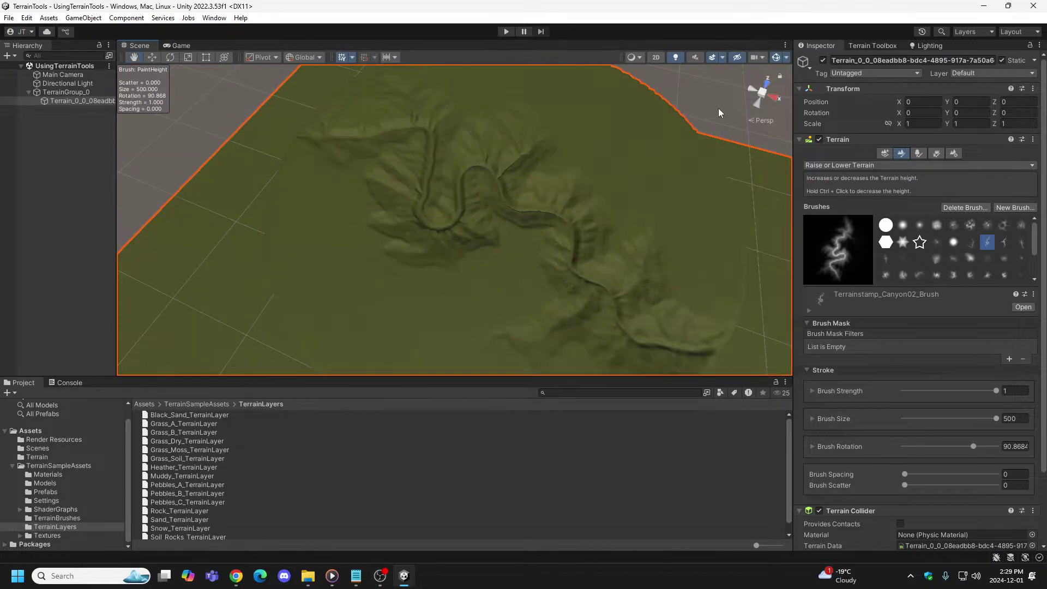
key(ctrl+z)
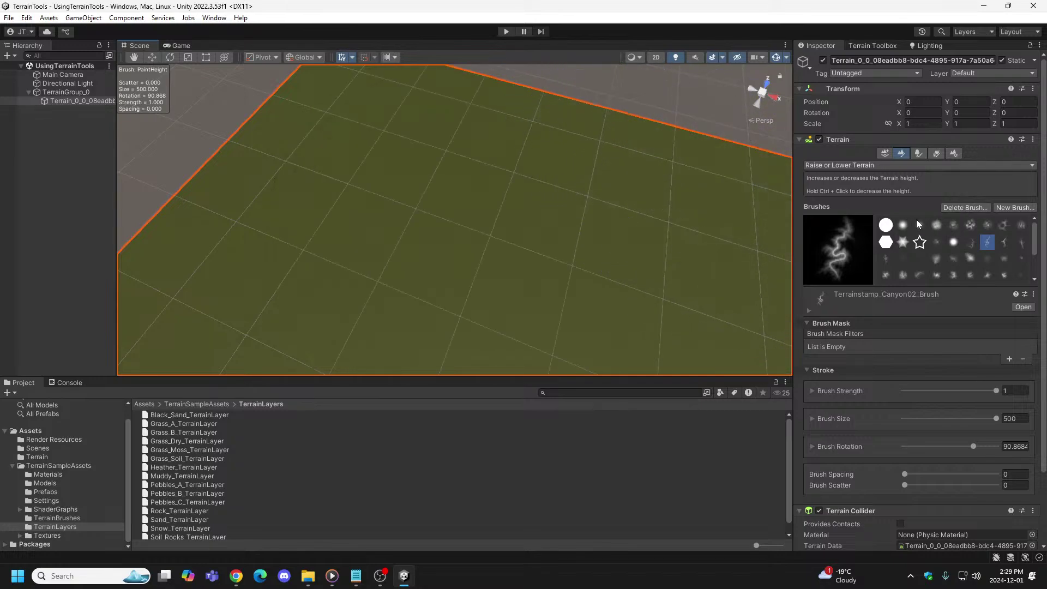
Step: Raise overlapping, stepped round plateaus across the terrain with the solid circle brush and inspect them from a low angle
click(885, 224)
click(371, 127)
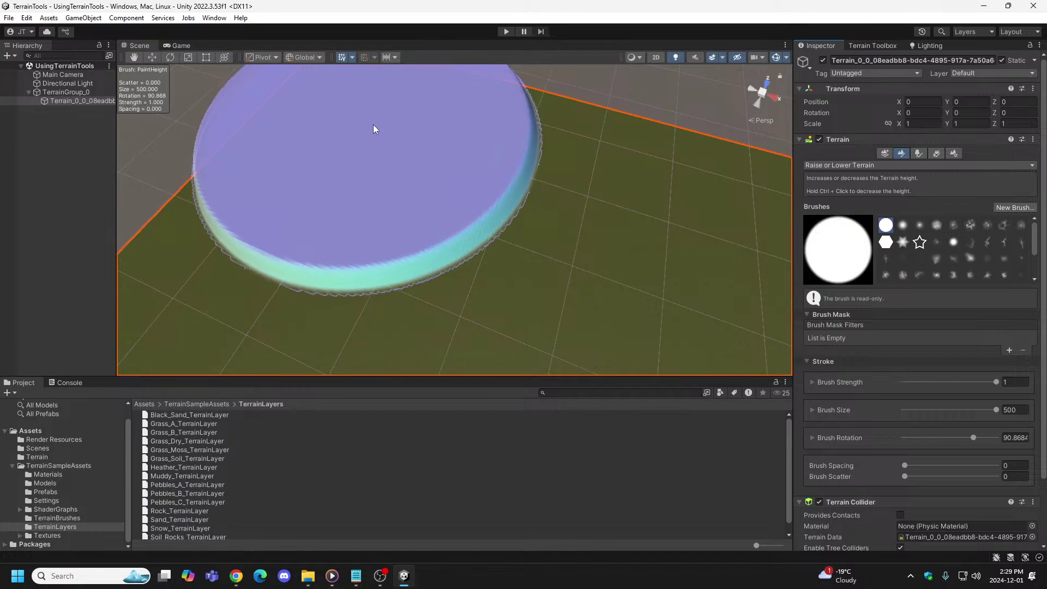
mouse_move(516, 149)
mouse_down()
mouse_move(551, 154)
mouse_move(657, 207)
mouse_move(793, 212)
mouse_up()
alt+drag(574, 164, 23, 101)
double_click(23, 102)
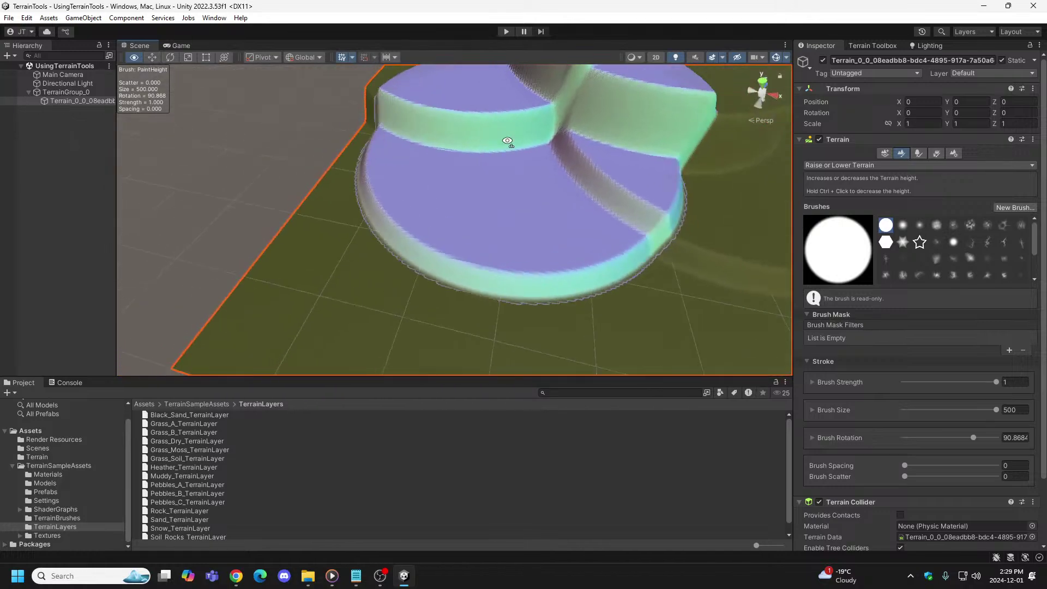
mouse_move(489, 141)
alt+mouse_down()
mouse_move(470, 143)
mouse_move(668, 188)
mouse_move(653, 200)
mouse_move(810, 228)
mouse_move(800, 198)
mouse_move(647, 191)
mouse_move(408, 257)
mouse_move(425, 226)
mouse_move(827, 103)
mouse_move(934, 106)
mouse_move(439, 25)
mouse_move(566, 119)
mouse_move(591, 110)
mouse_move(430, 133)
mouse_move(387, 79)
alt+mouse_up()
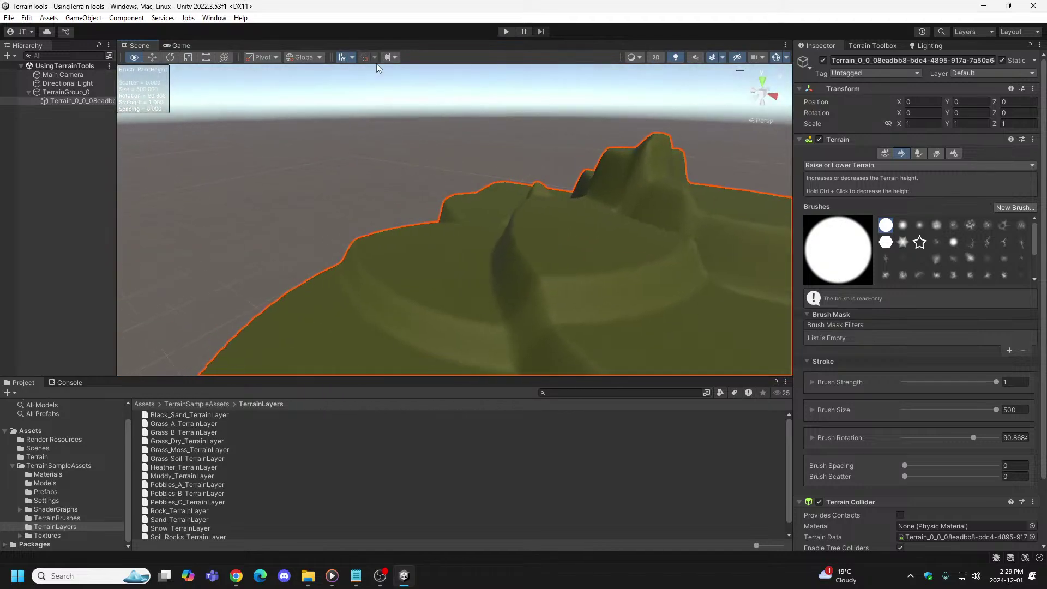
Step: Undo the overlapping round plateau strokes
key(ctrl+z)
key(ctrl+z)
key(ctrl+z)
key(ctrl+z)
key(ctrl+z)
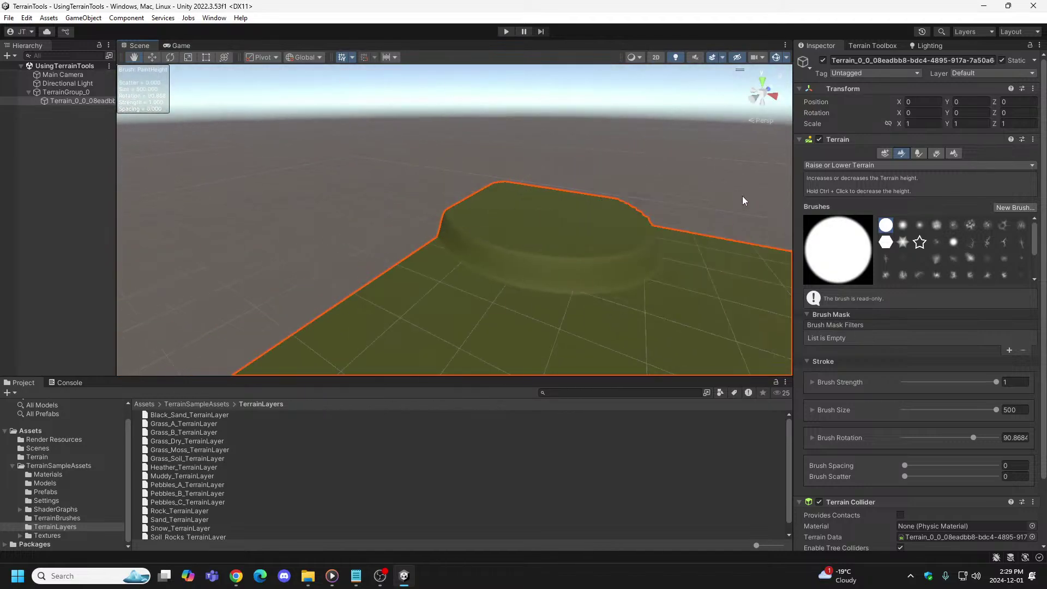
Step: Raise a single low round plateau in the far half of the terrain with the solid circle brush
alt+drag(666, 327, 614, 316)
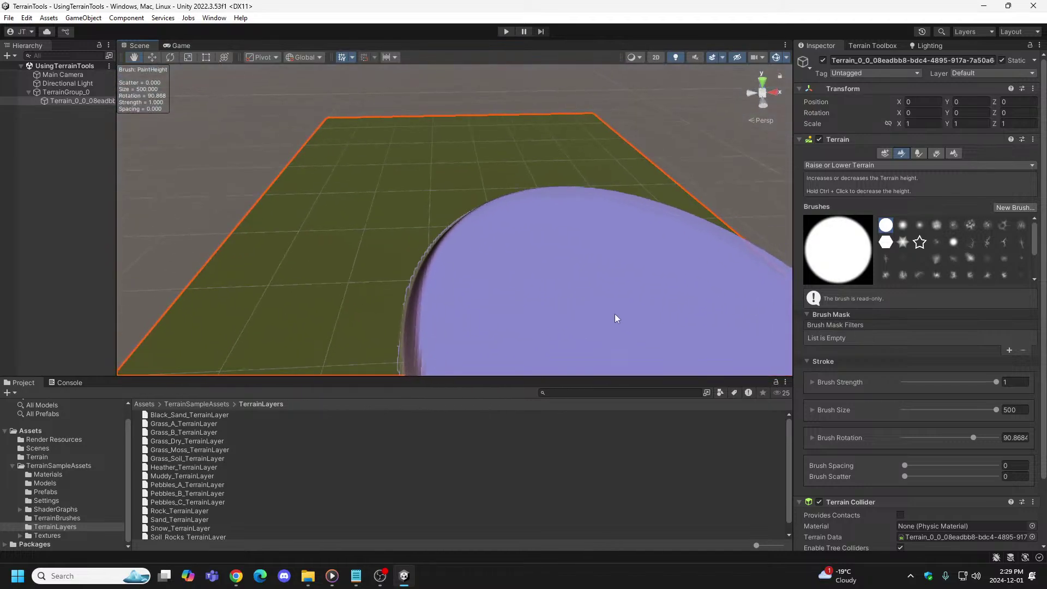
click(454, 158)
key(Escape)
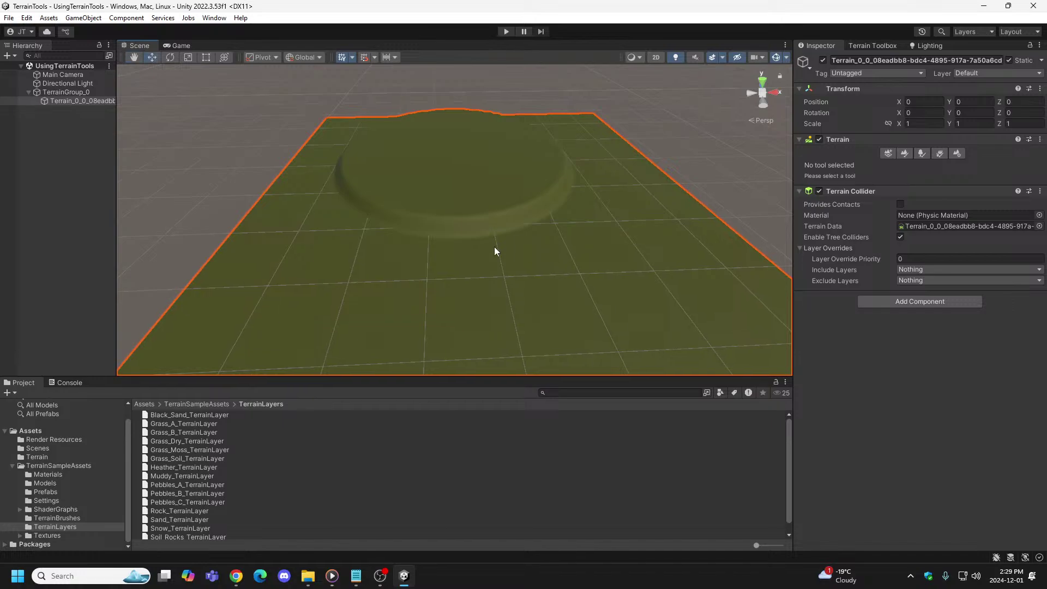
Step: Reactivate Raise or Lower Terrain, try one Terrainstamp_Canyon02_Brush stamp on the low plateau, and undo it
alt+drag(494, 247, 483, 280)
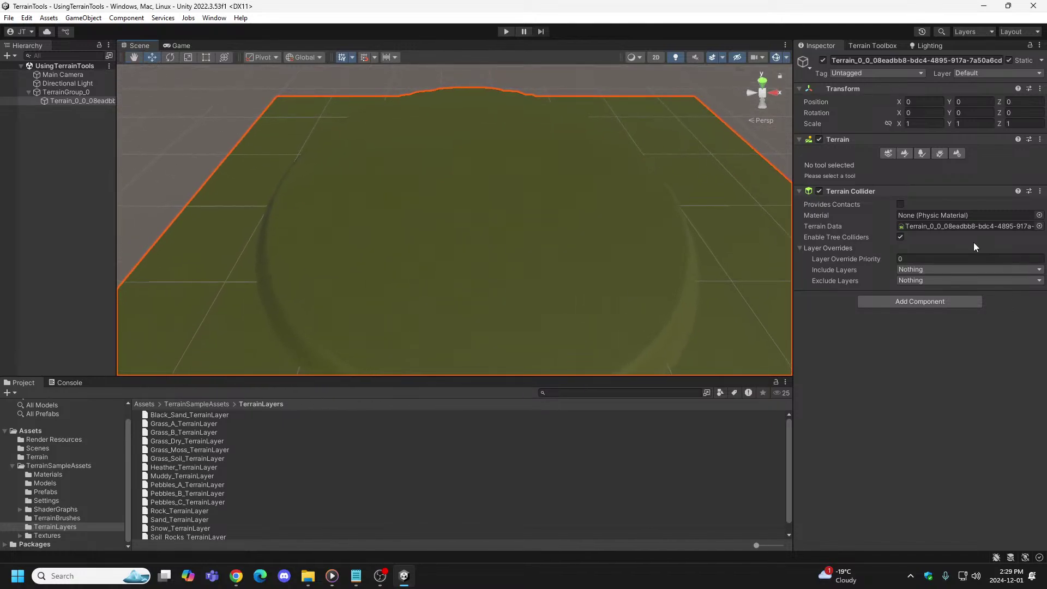
click(906, 153)
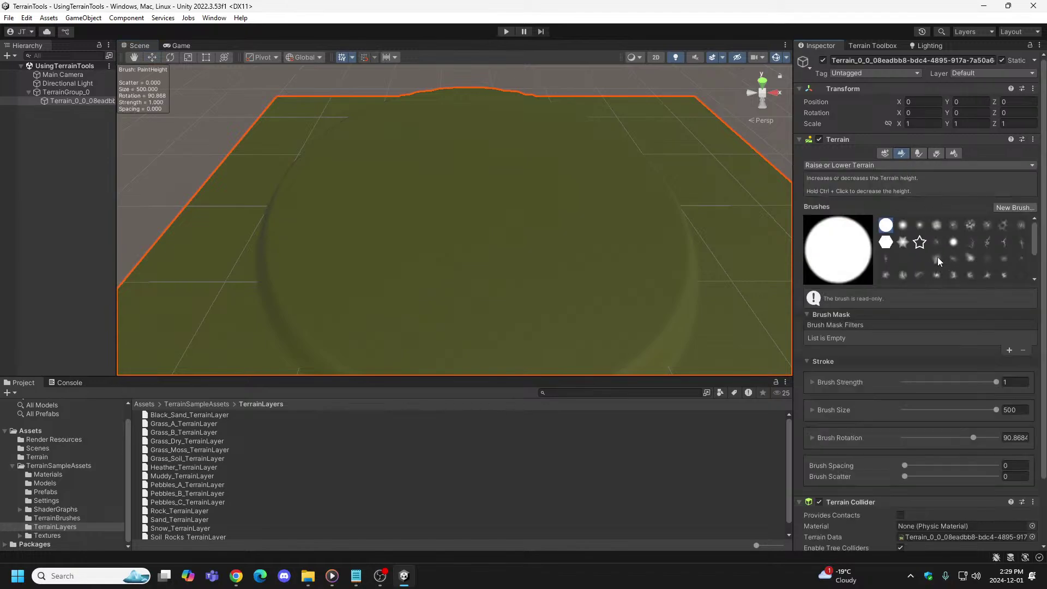
click(987, 242)
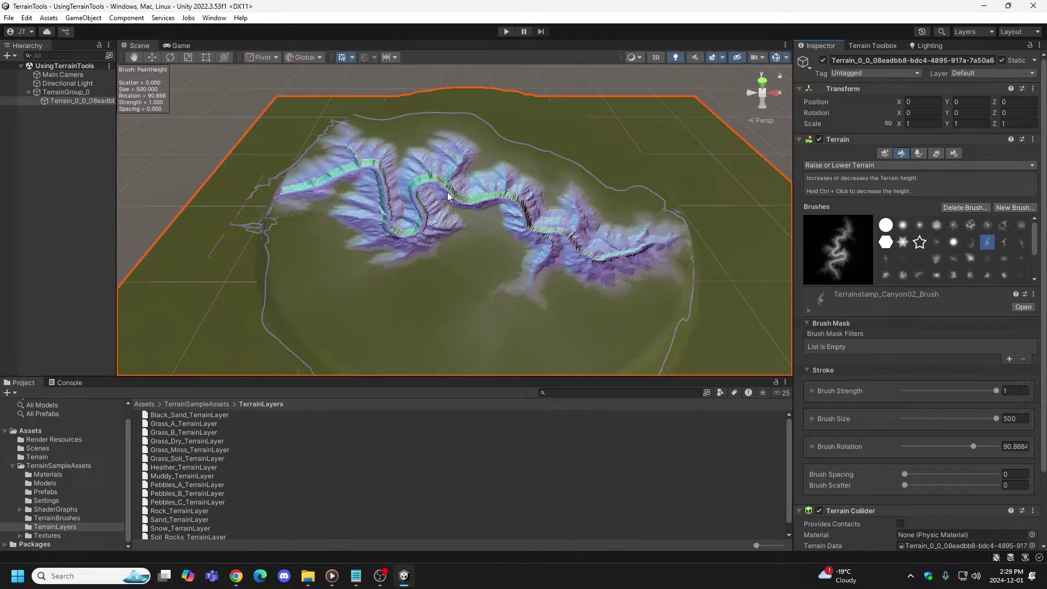
click(448, 196)
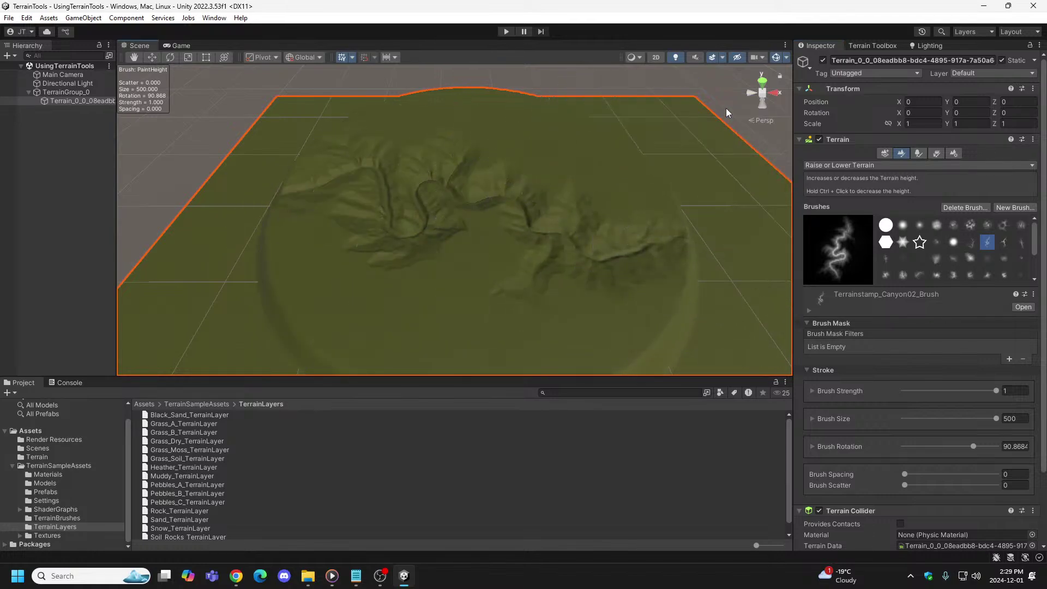
key(ctrl+z)
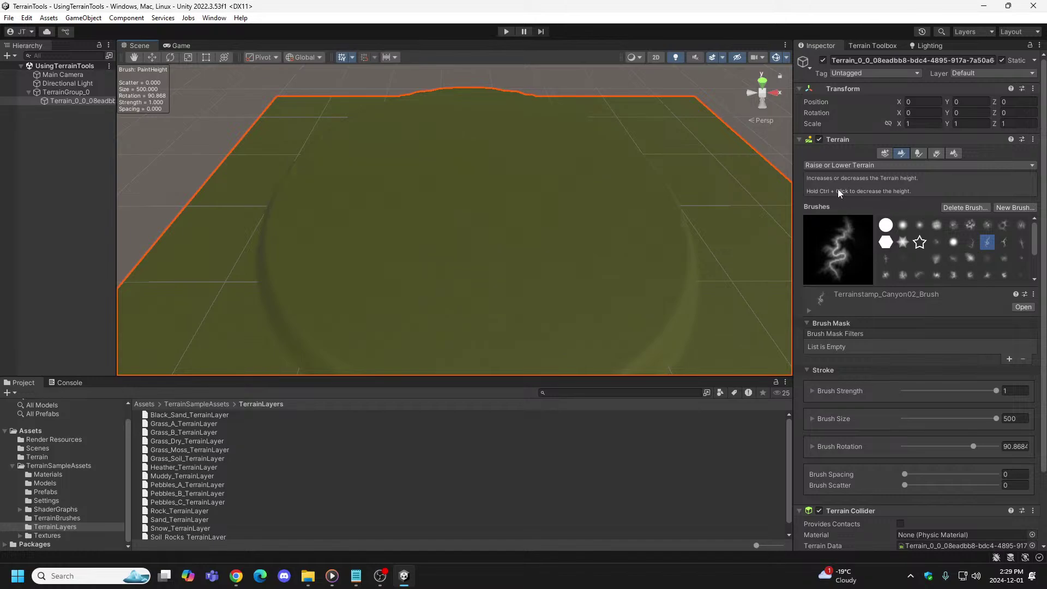
Step: Try several stamps of Terrainstamp_Canyon03_Brush at strength 1 and size 500 on the plateau, undoing each one
click(1003, 243)
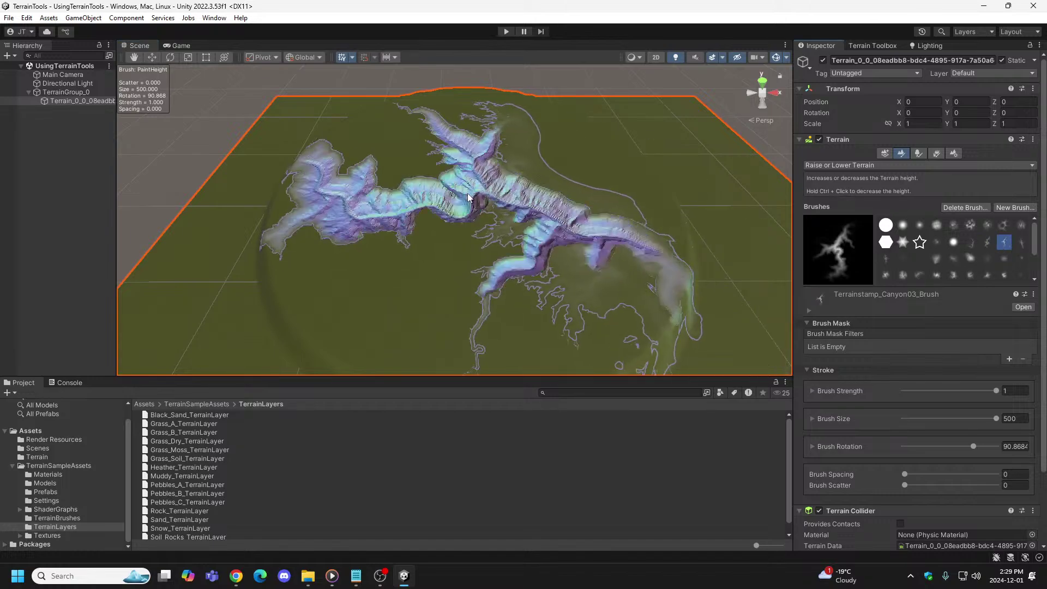
click(466, 193)
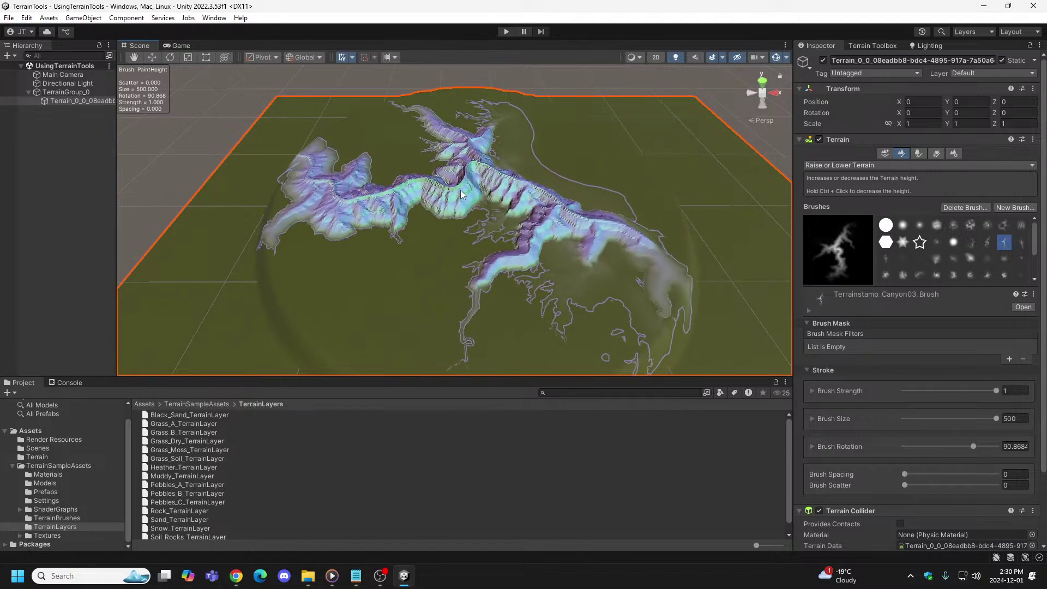
click(463, 188)
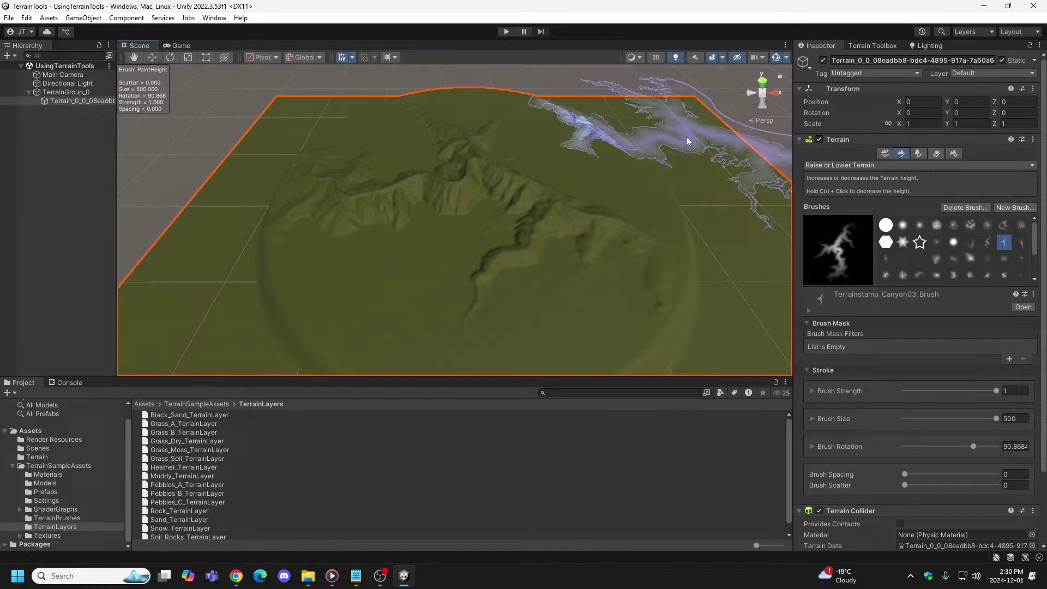
key(ctrl+z)
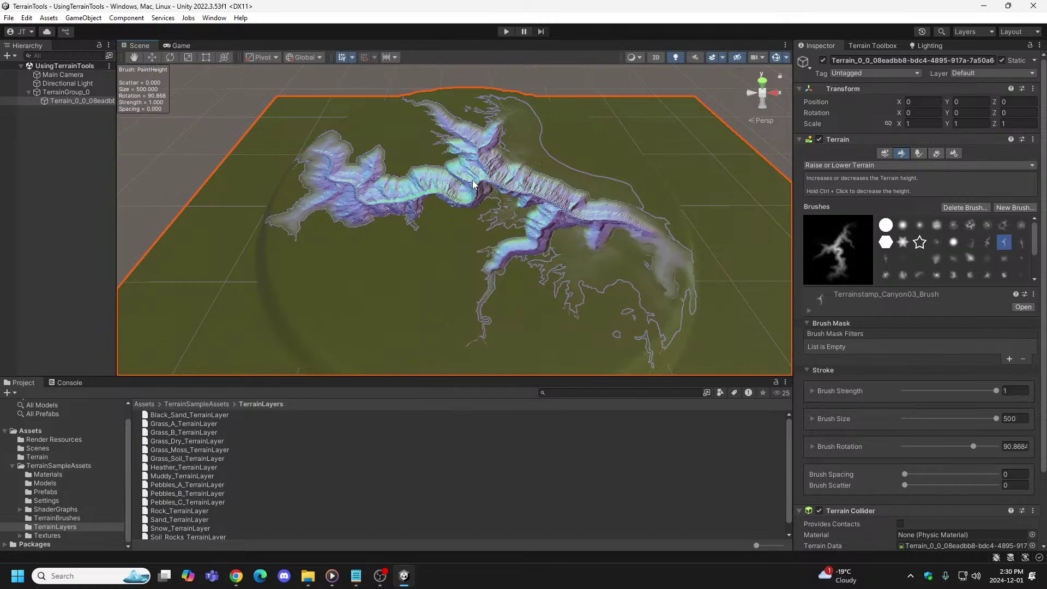
click(465, 181)
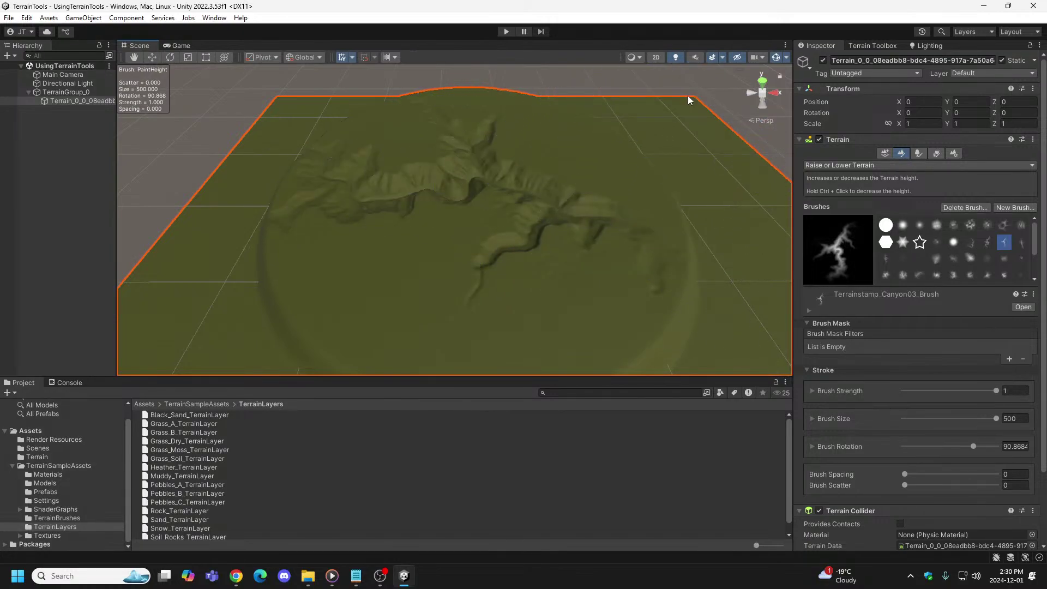
key(ctrl+z)
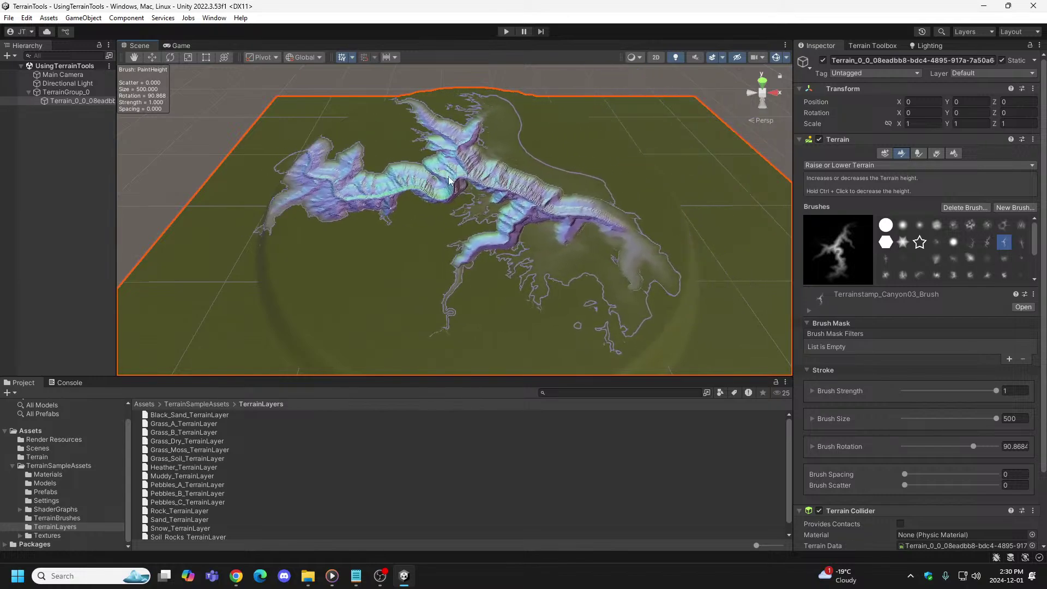
click(449, 180)
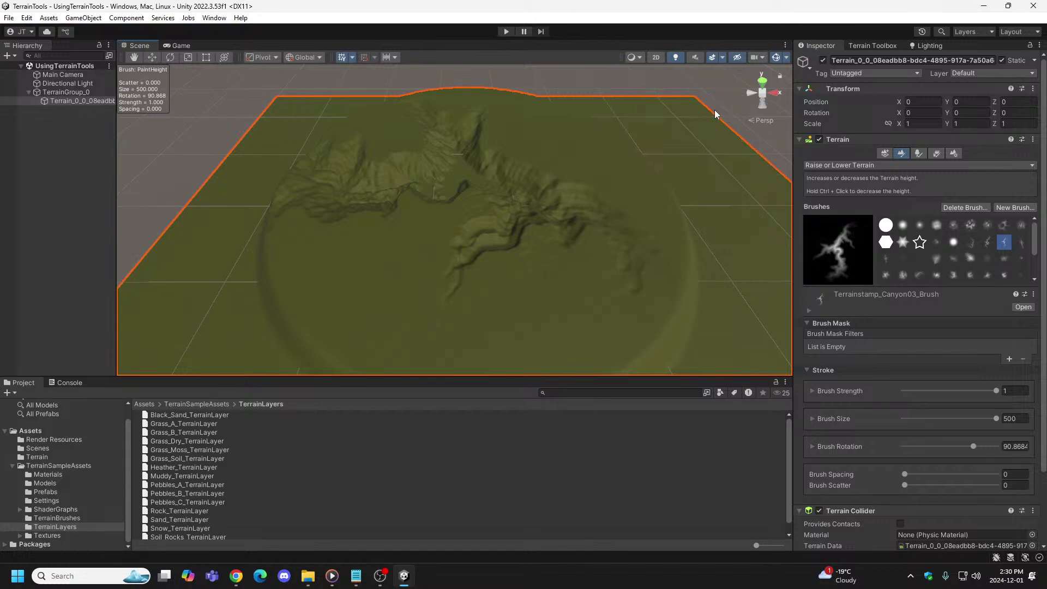
key(ctrl+z)
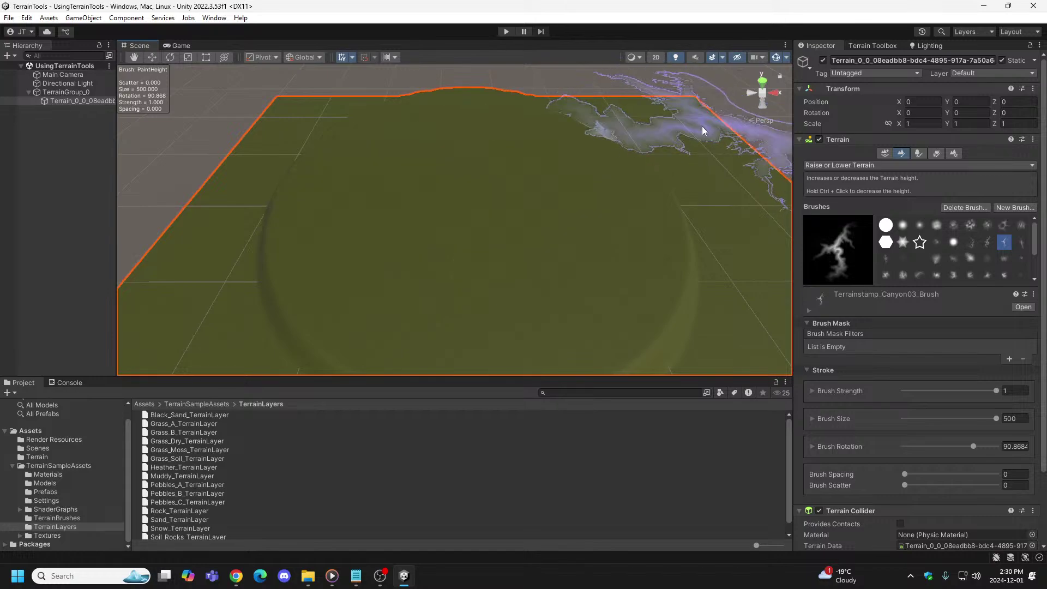
Step: Stamp Terrainstamp_Canyon04_Brush across the plateau and preview the terrain in Play mode
click(1020, 245)
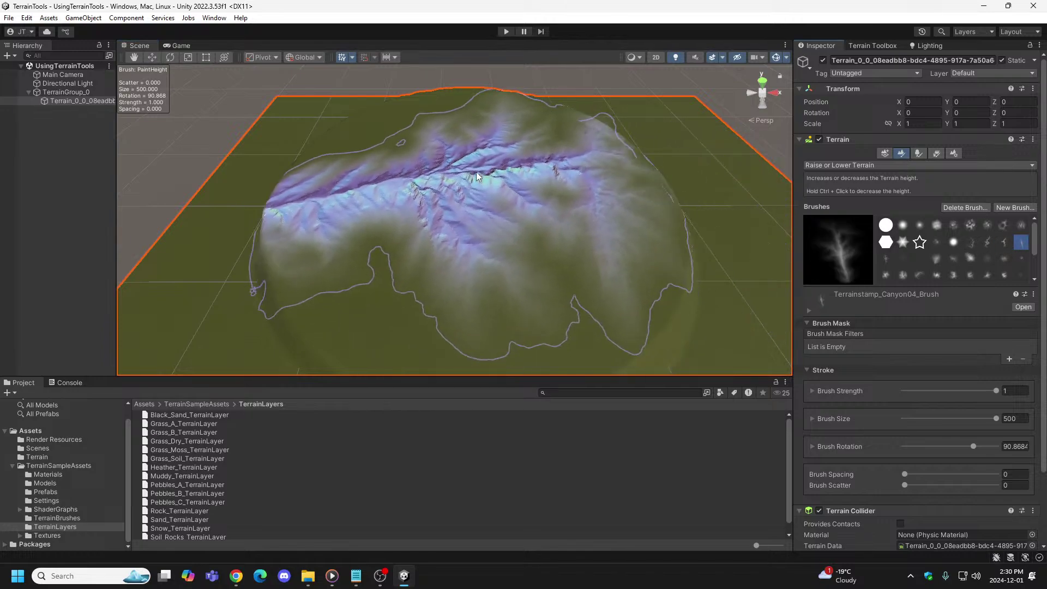
click(495, 175)
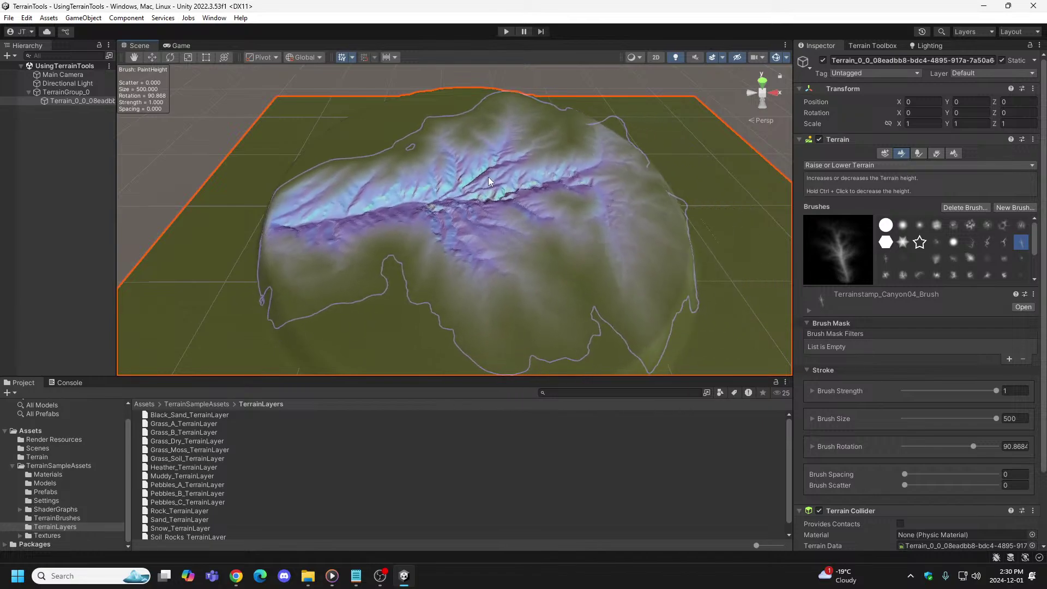
click(495, 175)
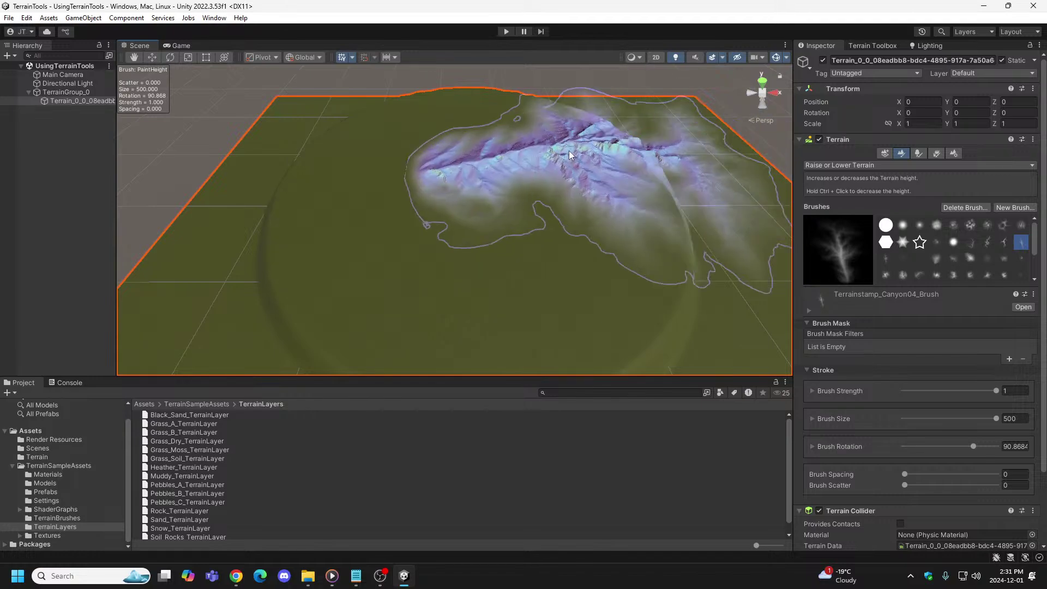
click(486, 182)
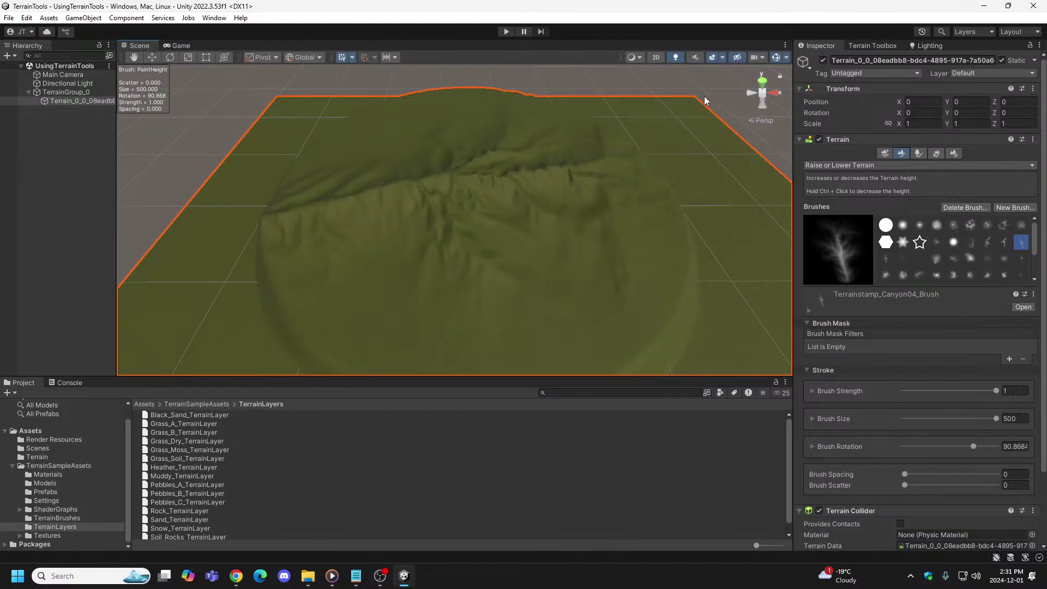
click(505, 32)
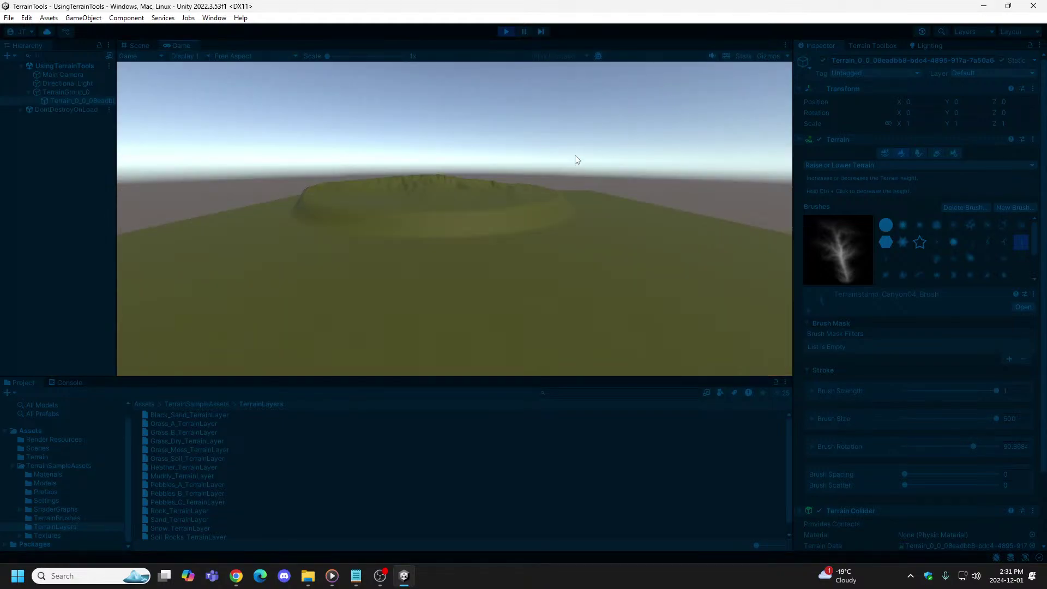
click(507, 31)
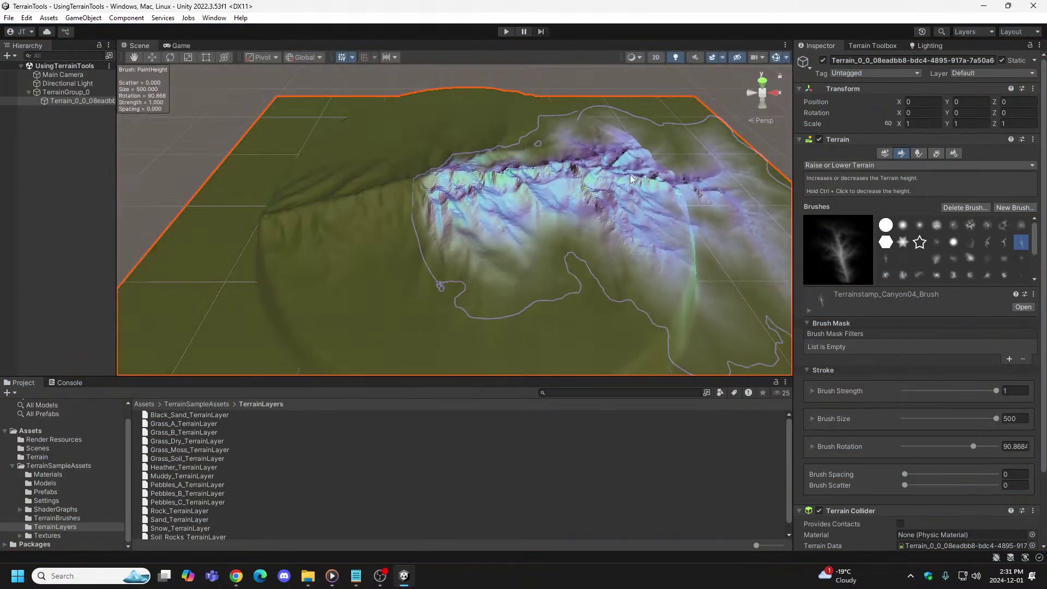
Step: Undo the Terrainstamp_Canyon04_Brush sculpting and the round plateau beneath it
key(ctrl+z)
key(ctrl+z)
key(ctrl+z)
key(ctrl+z)
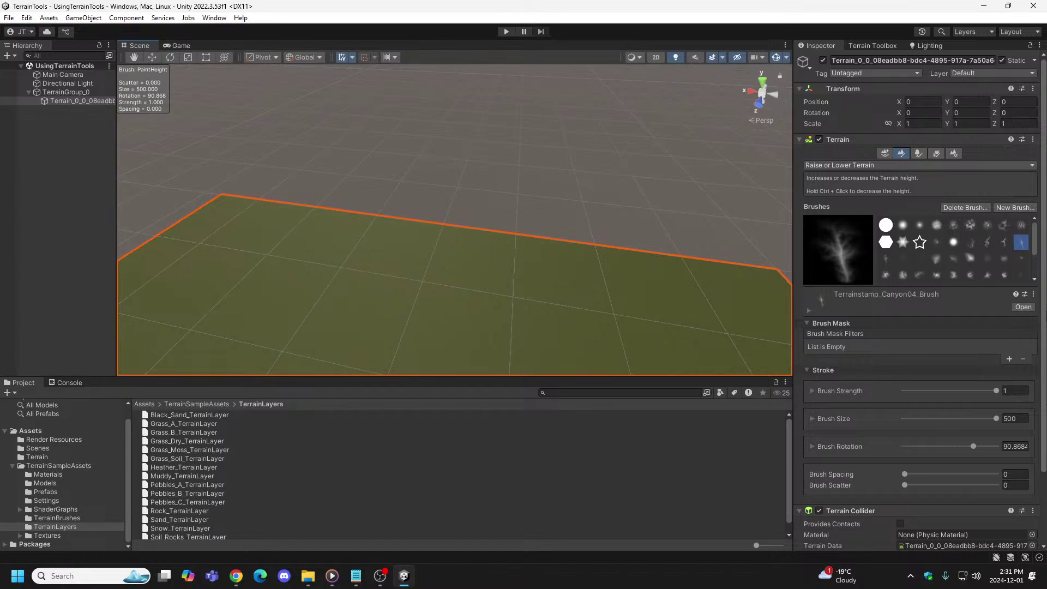
Step: Raise a fresh round plateau in the middle of the flat terrain with the solid circle brush at size 500
mouse_move(407, 217)
alt+mouse_down()
mouse_move(374, 210)
mouse_move(479, 205)
mouse_move(873, 229)
mouse_move(941, 219)
alt+mouse_up()
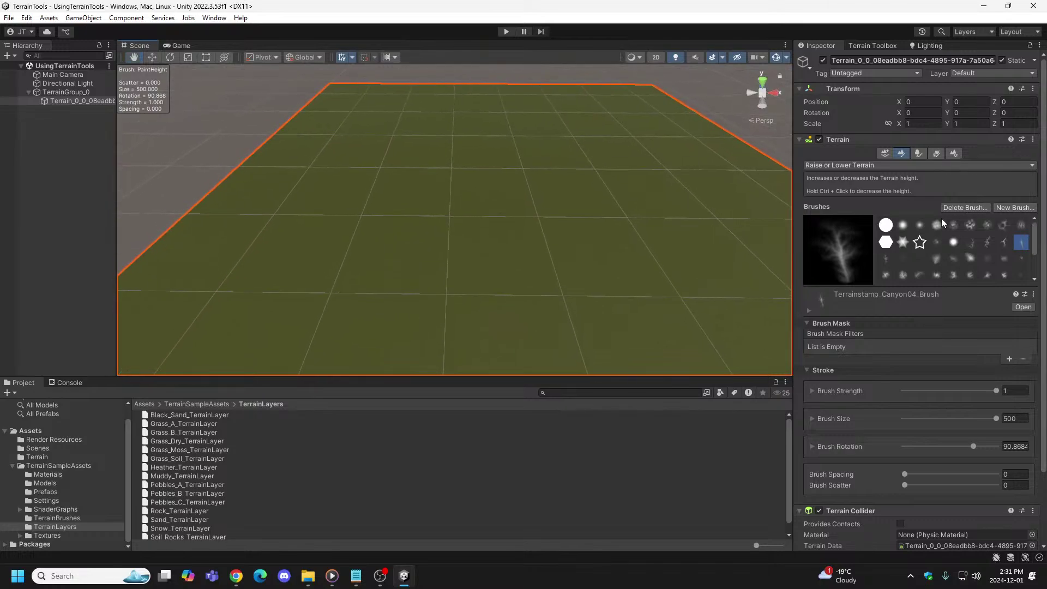
click(885, 225)
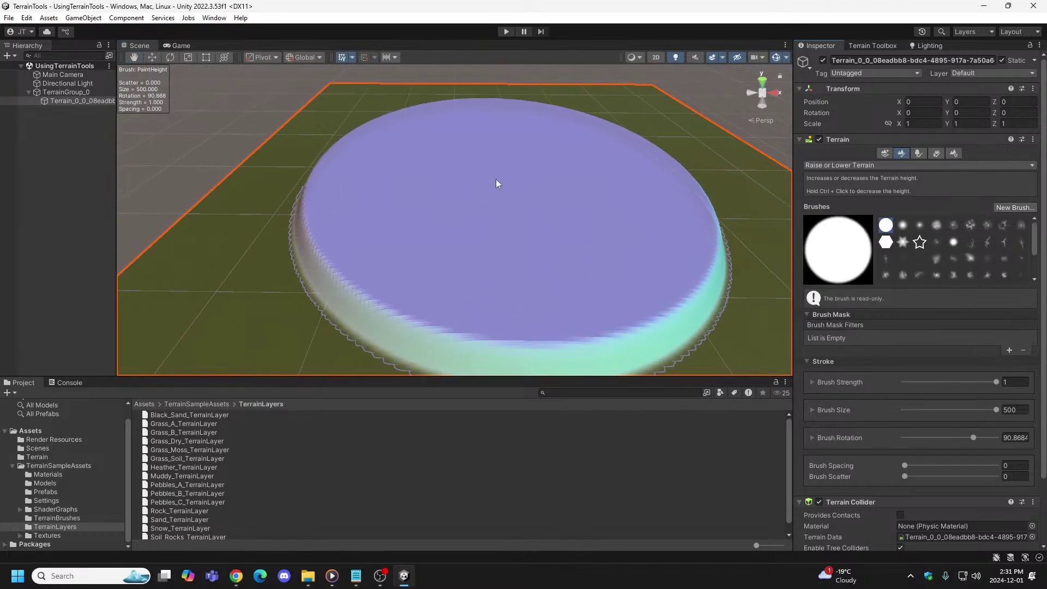
click(496, 178)
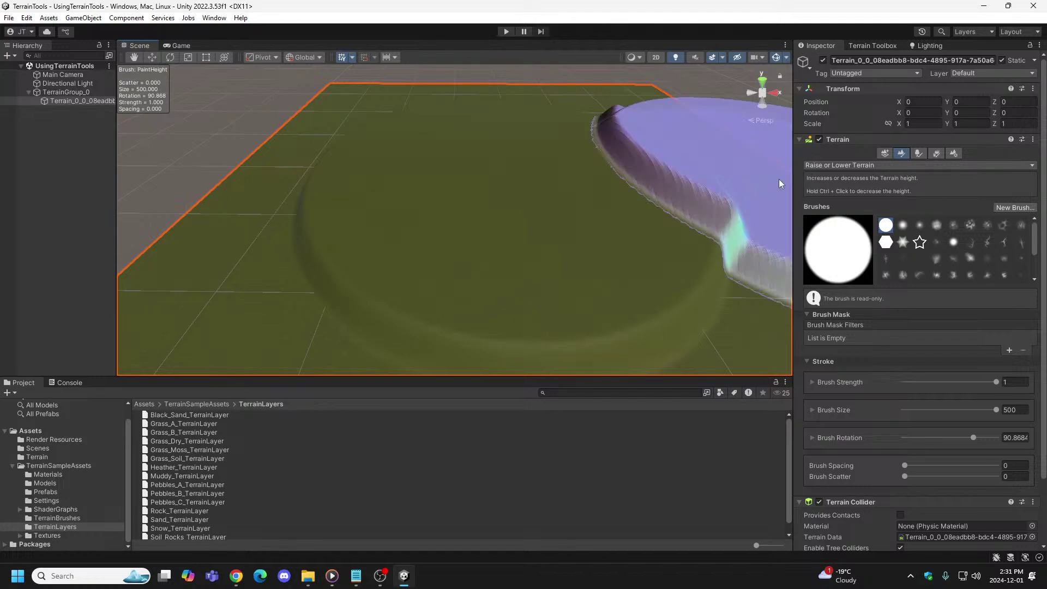
Step: Try a Terrainstamp_Canyon04_Brush stamp at strength 1 and size 500 on the round plateau and check it in Play mode
click(1021, 242)
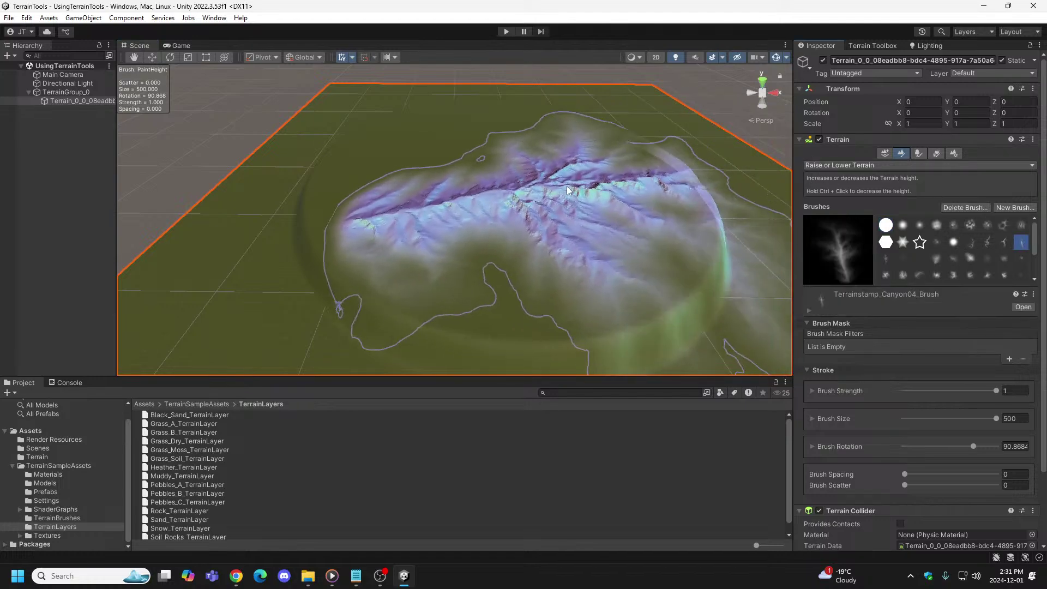
drag(523, 165, 522, 161)
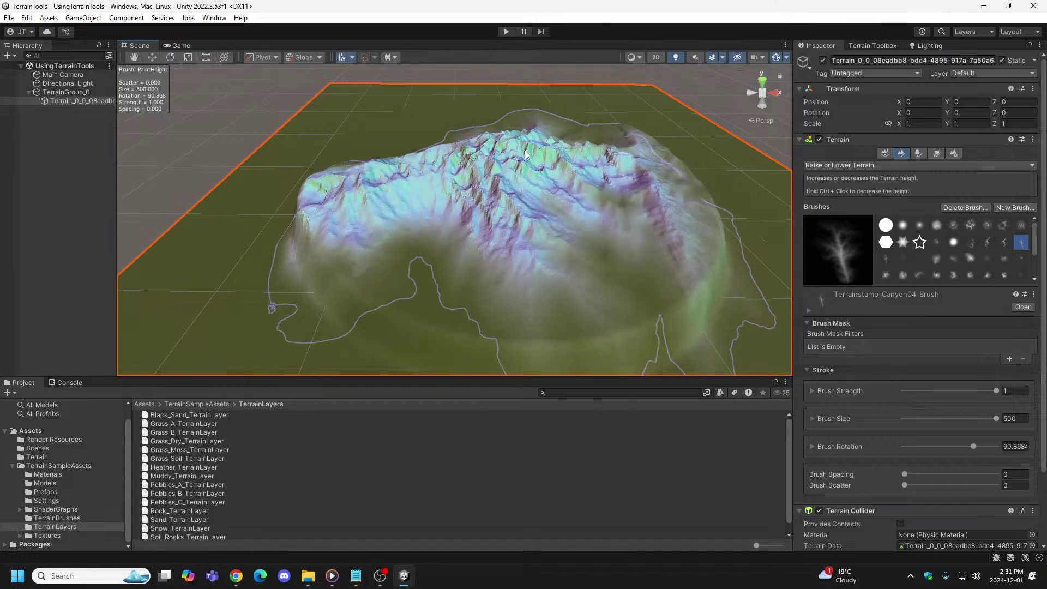
click(507, 32)
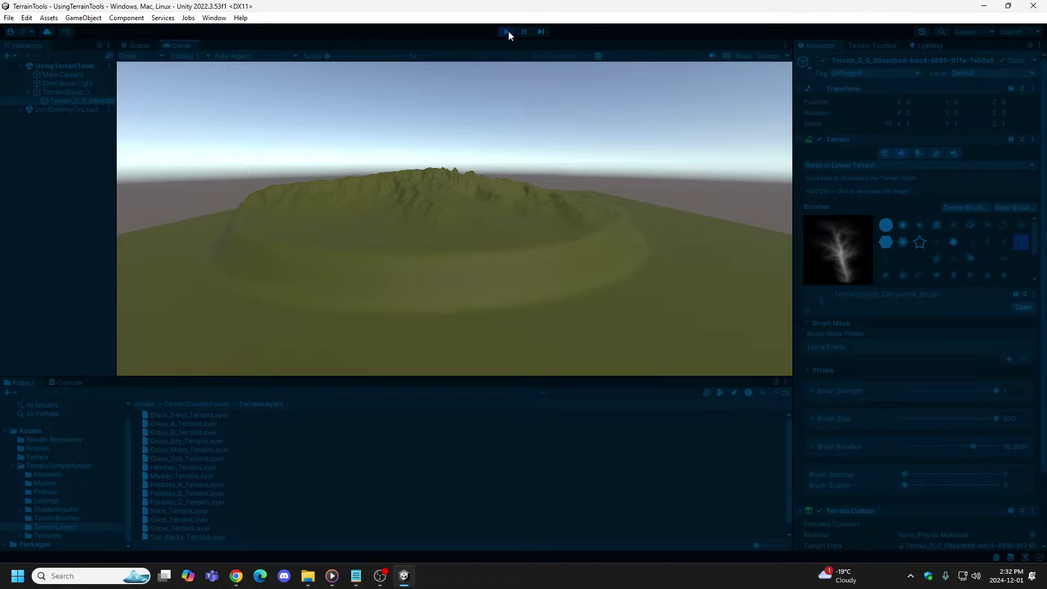
click(507, 32)
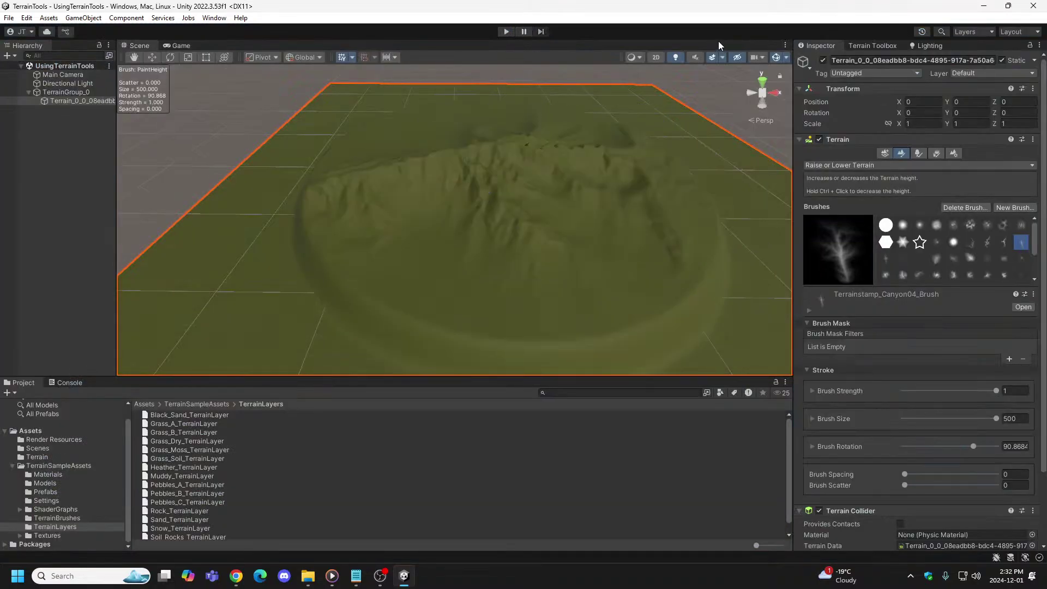
mouse_move(542, 97)
mouse_down()
mouse_move(651, 136)
mouse_move(545, 63)
mouse_up()
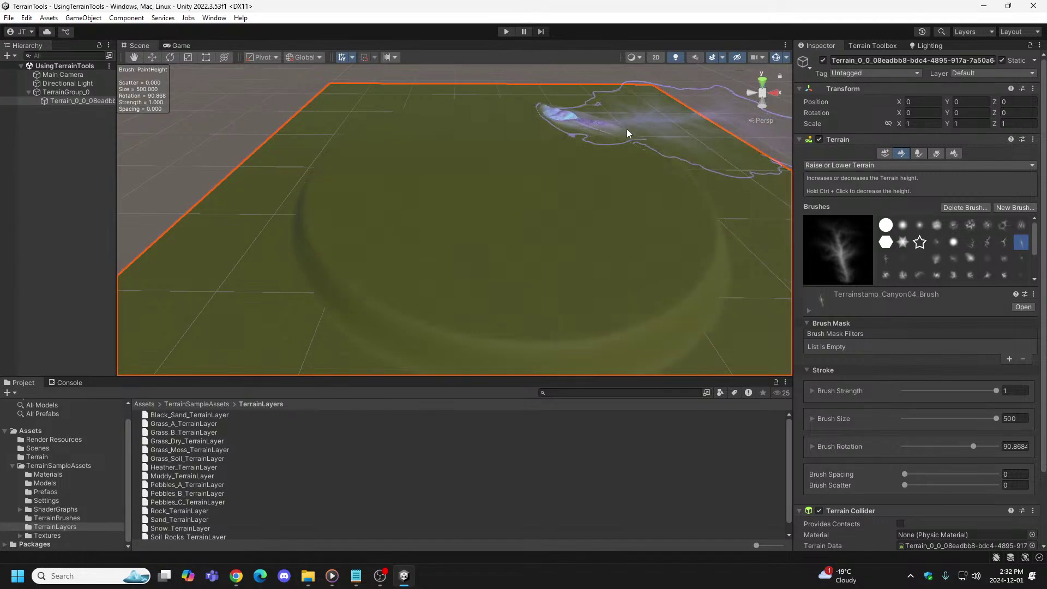
Step: Try another Terrainstamp_Canyon04_Brush stamp closer to the plateau's far edge and preview the terrain in Play mode
drag(506, 144, 510, 129)
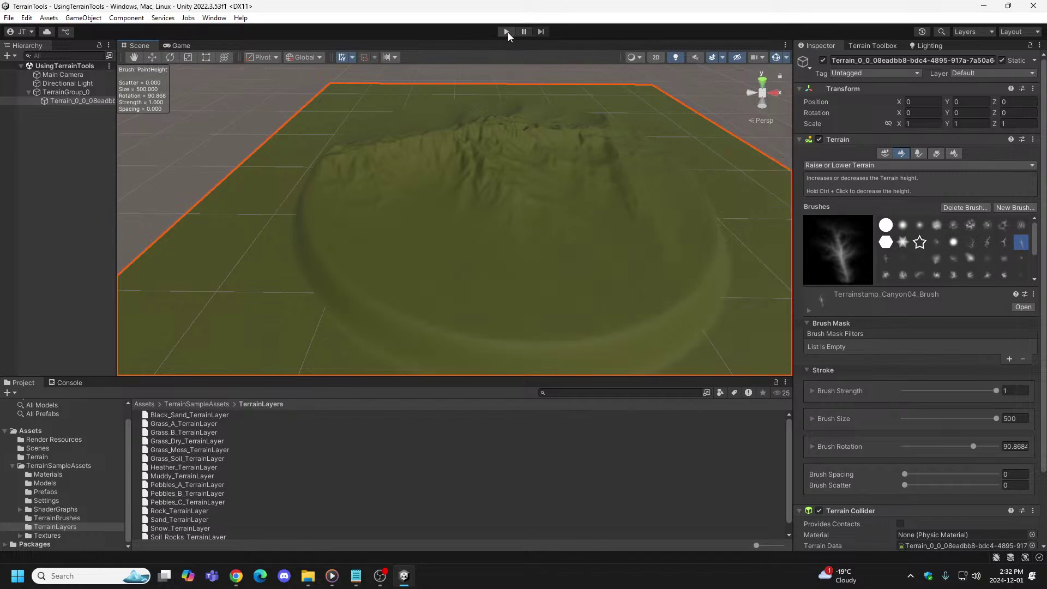
click(506, 32)
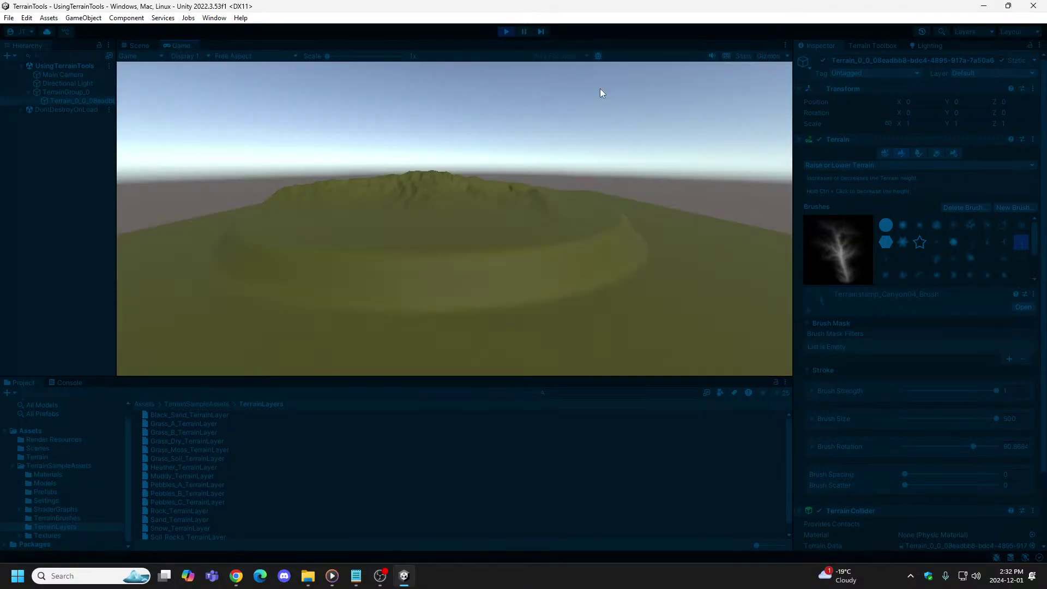
click(506, 32)
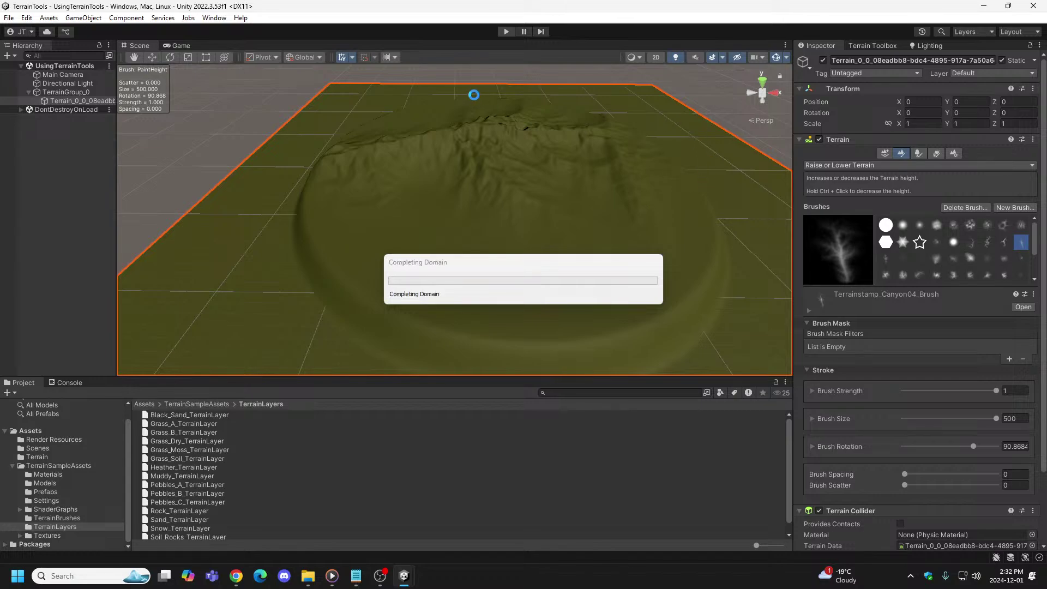
click(506, 31)
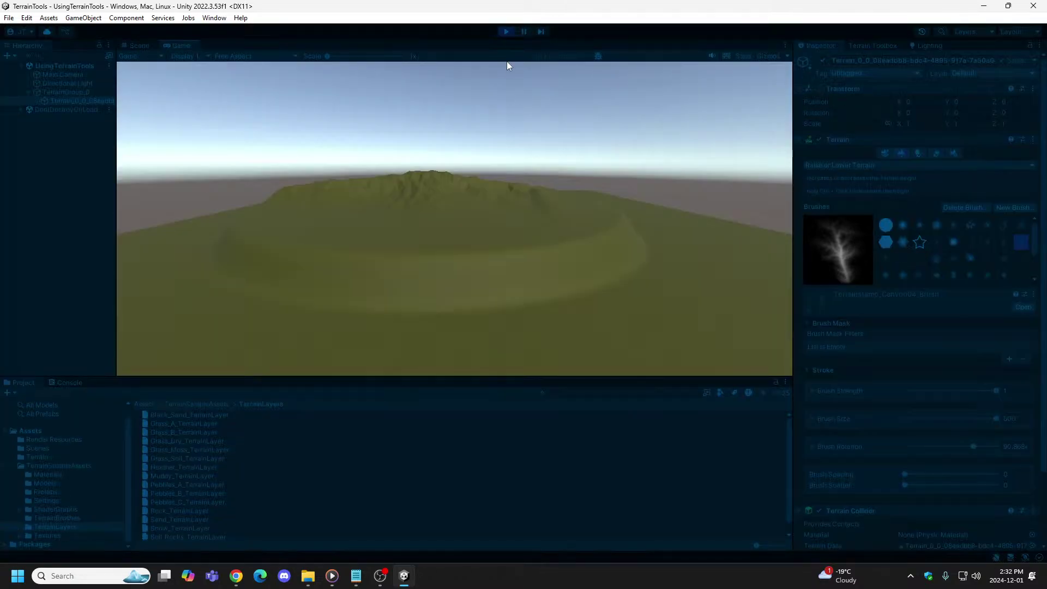
click(506, 32)
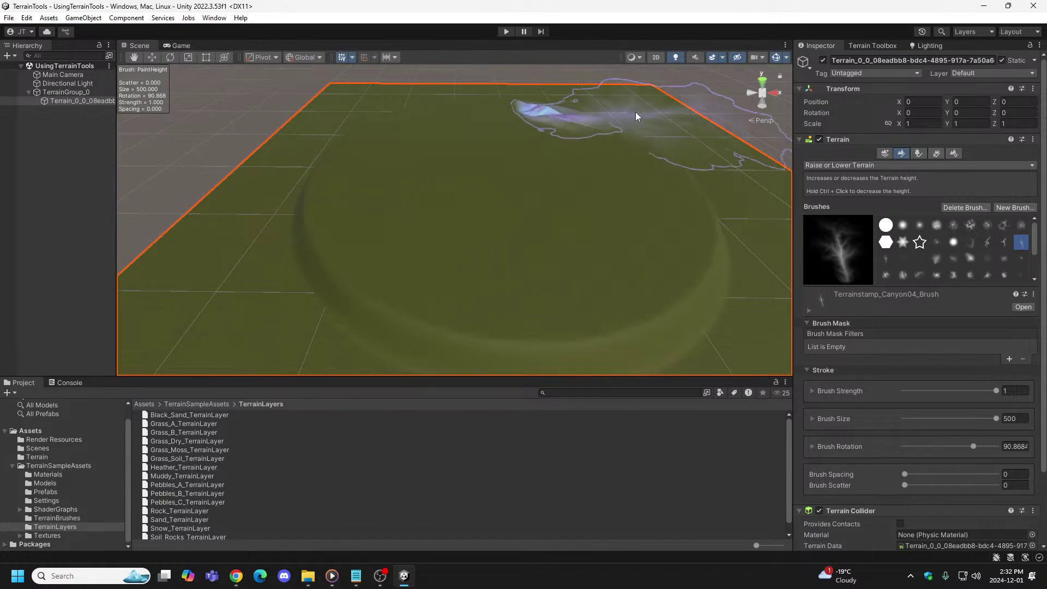
Step: Stamp Terrainstamp_Canyon05_Brush onto the middle of the round plateau at strength 1 and size 500
scroll(892, 225, down, 3)
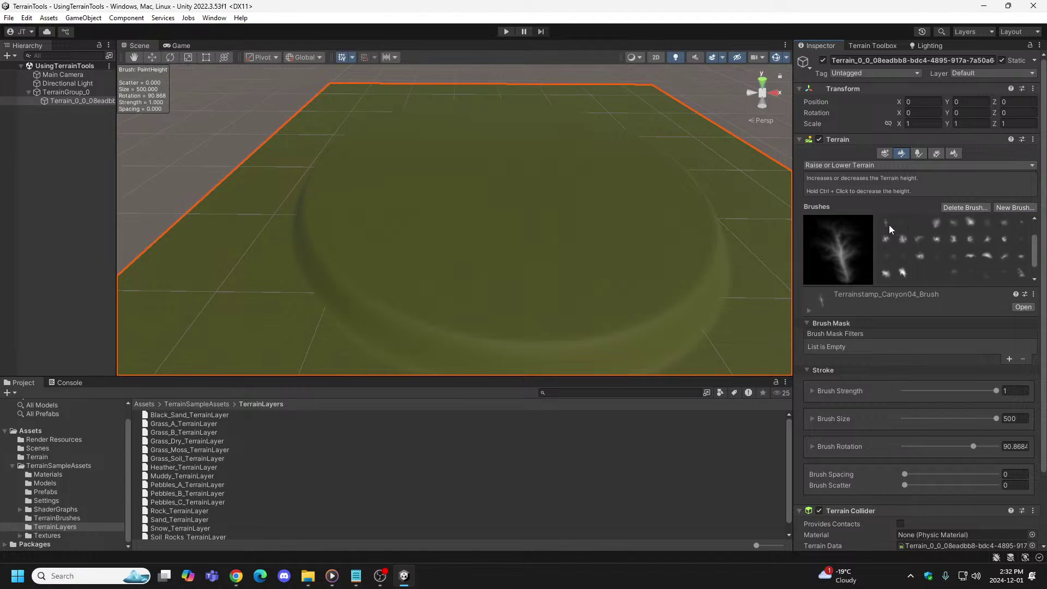
click(889, 225)
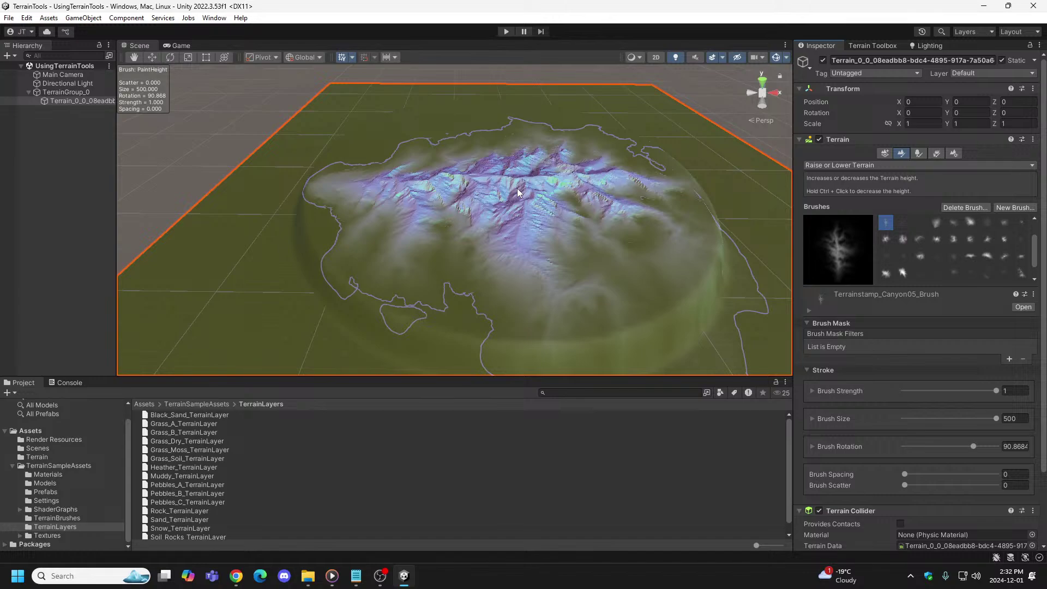
click(517, 189)
click(512, 199)
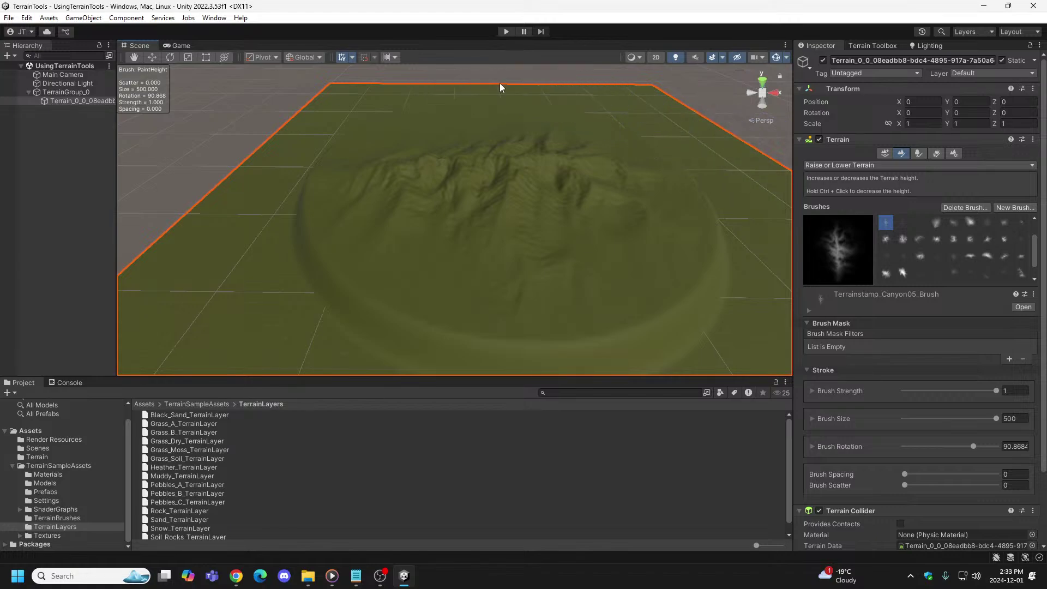
Step: Preview the canyon terrain in Play mode and return to editing
click(506, 31)
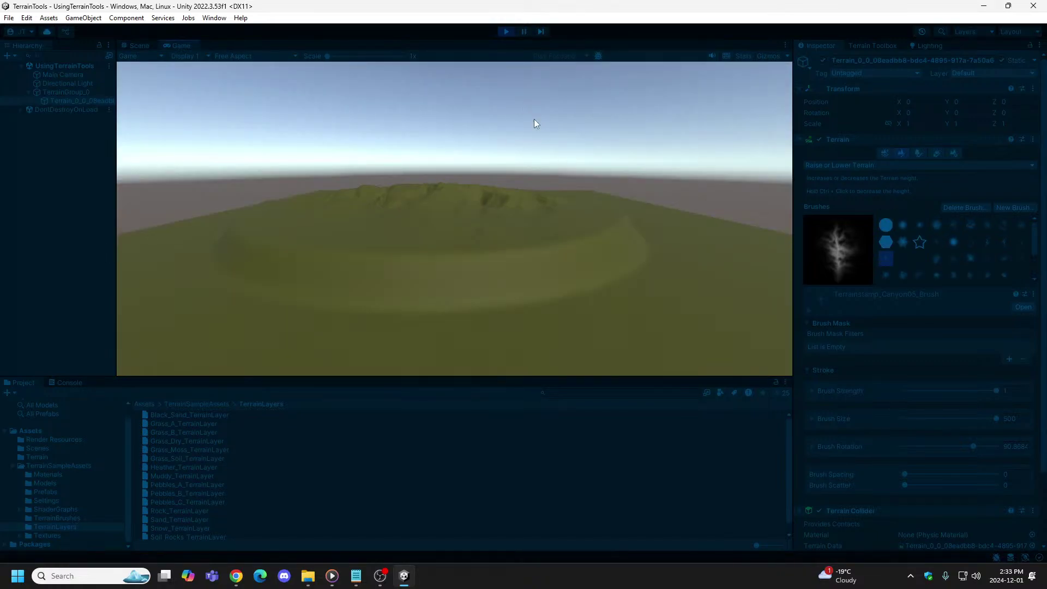
click(506, 31)
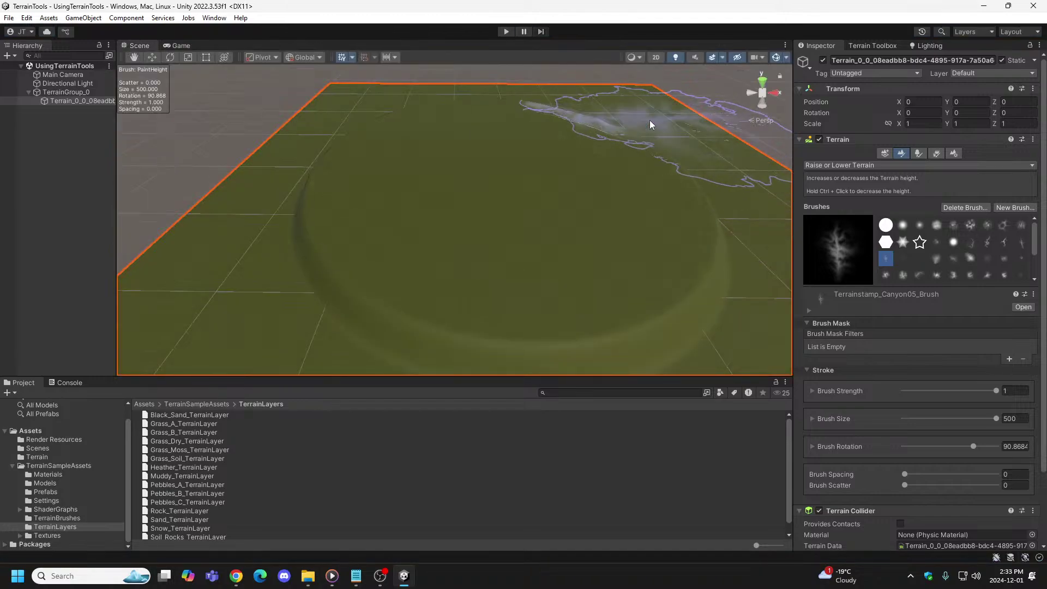
Step: Try the Terrainstamp_Crackedground01, Crackedground02 and Erode01 brushes on the round plateau at size 500 and strength 1
click(903, 259)
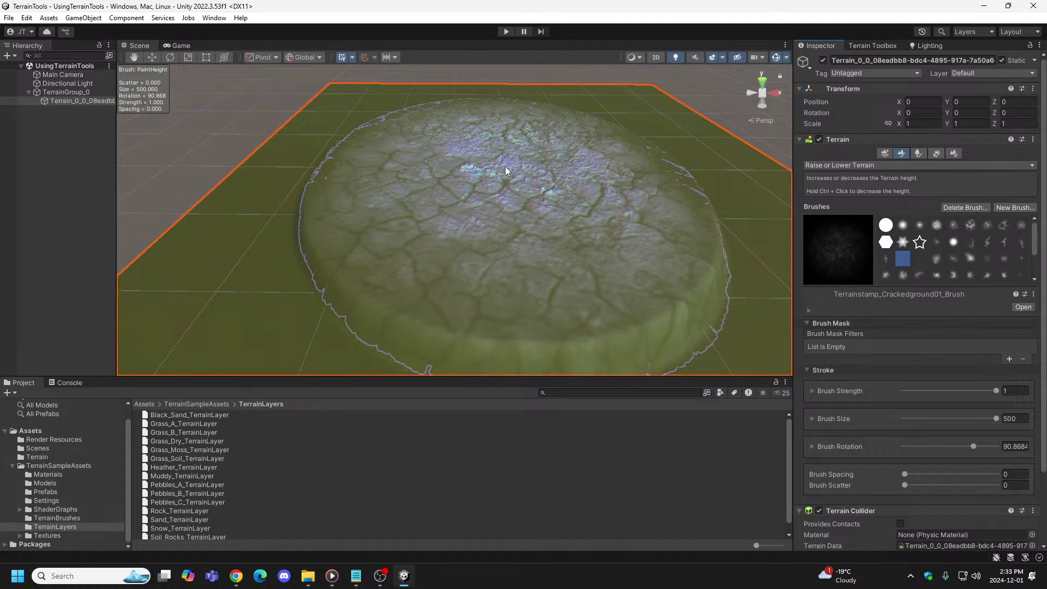
key(ctrl+z)
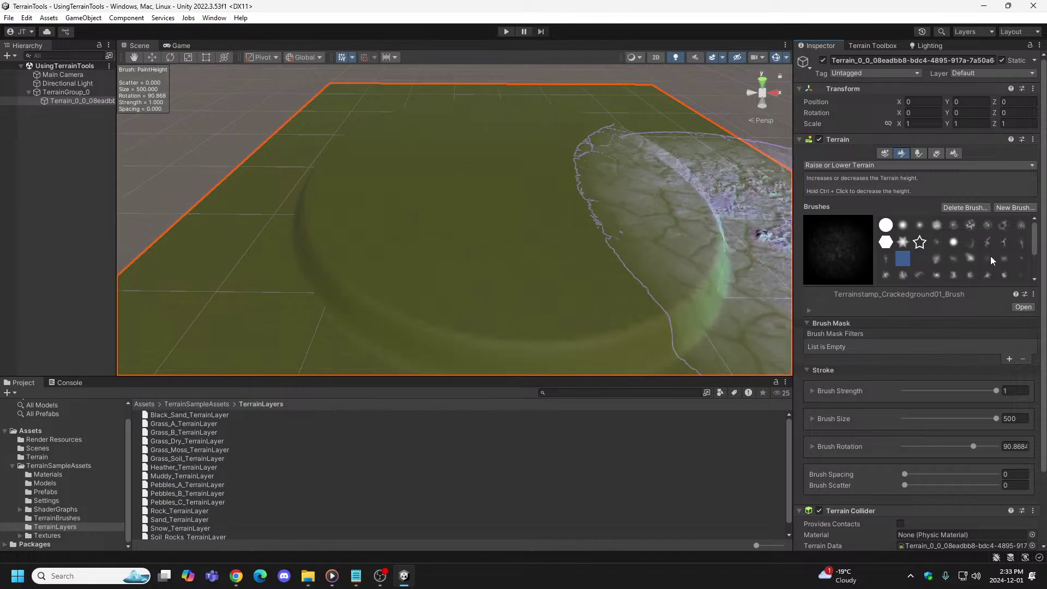
click(919, 260)
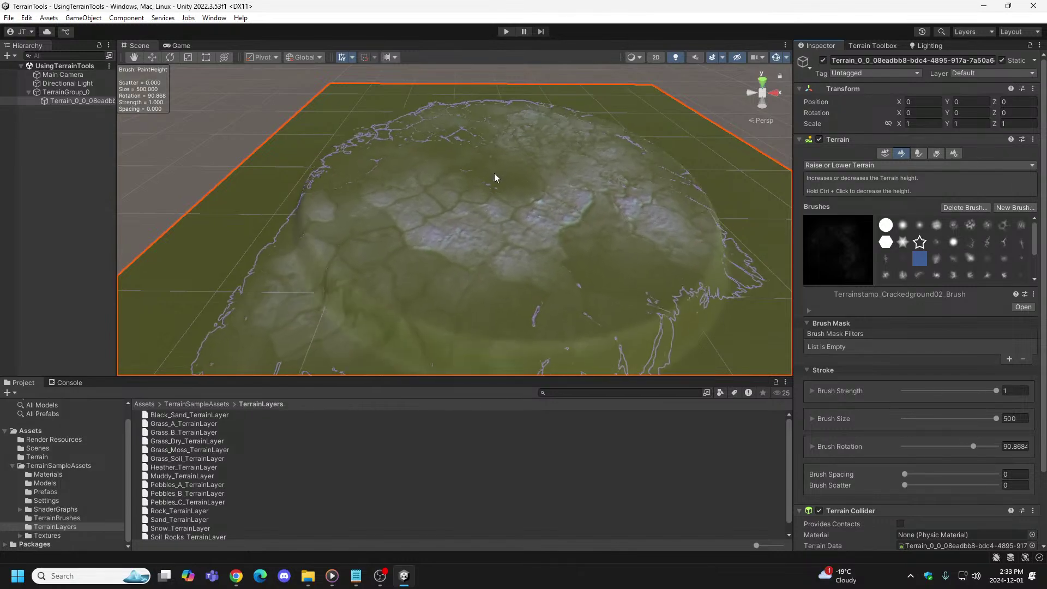
click(934, 258)
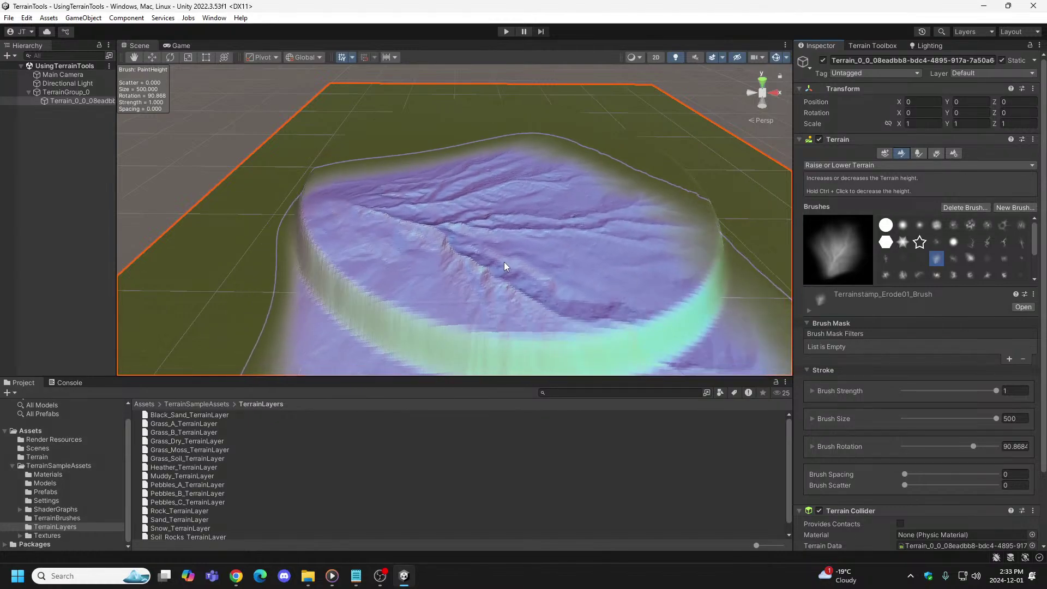
click(507, 243)
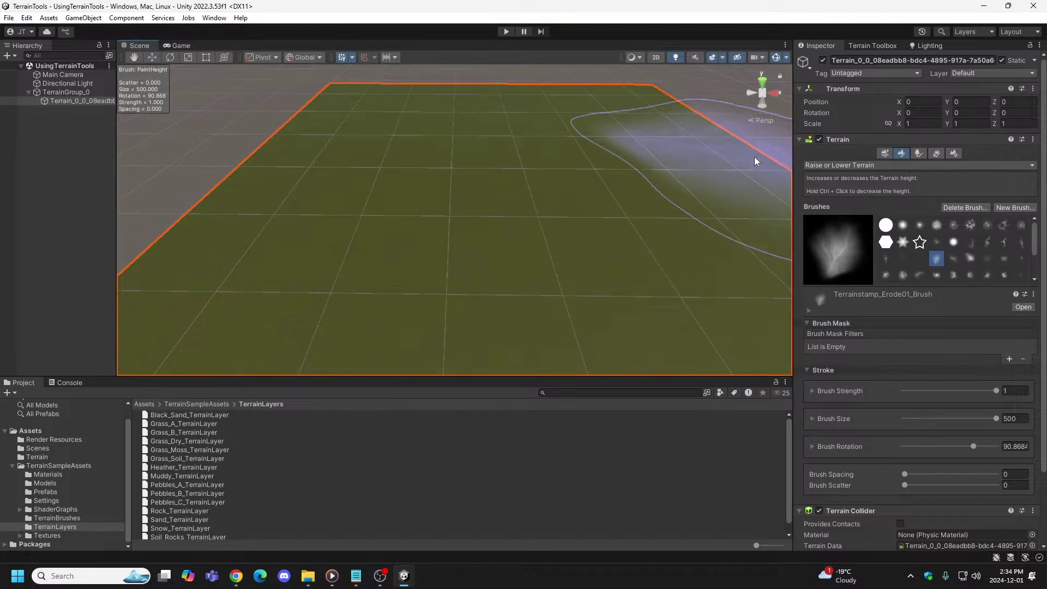
Step: Raise a round plateau in the middle of the flat terrain with the solid circle brush at size 500 and strength 1
click(885, 224)
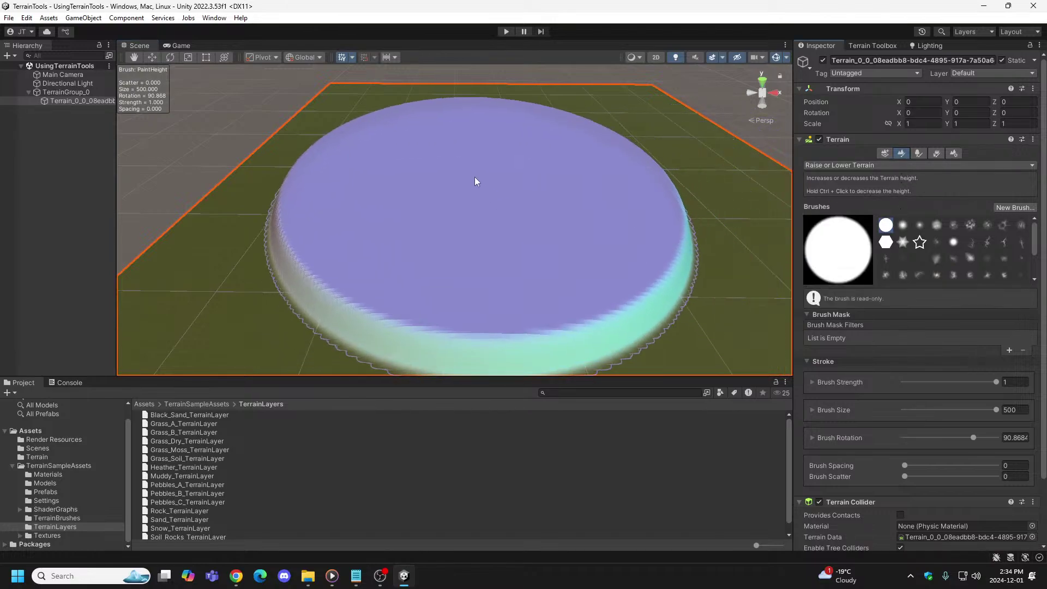
drag(474, 177, 478, 162)
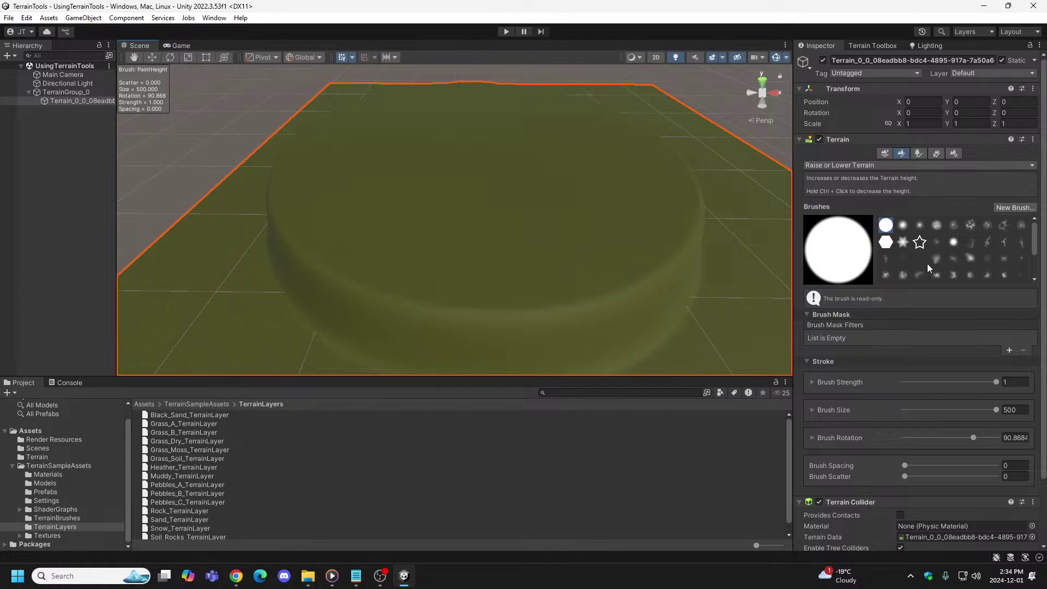
Step: Try stamping eroded ridges onto the plateau with Terrainstamp_Erode01_Brush and undo the last stamp
click(916, 258)
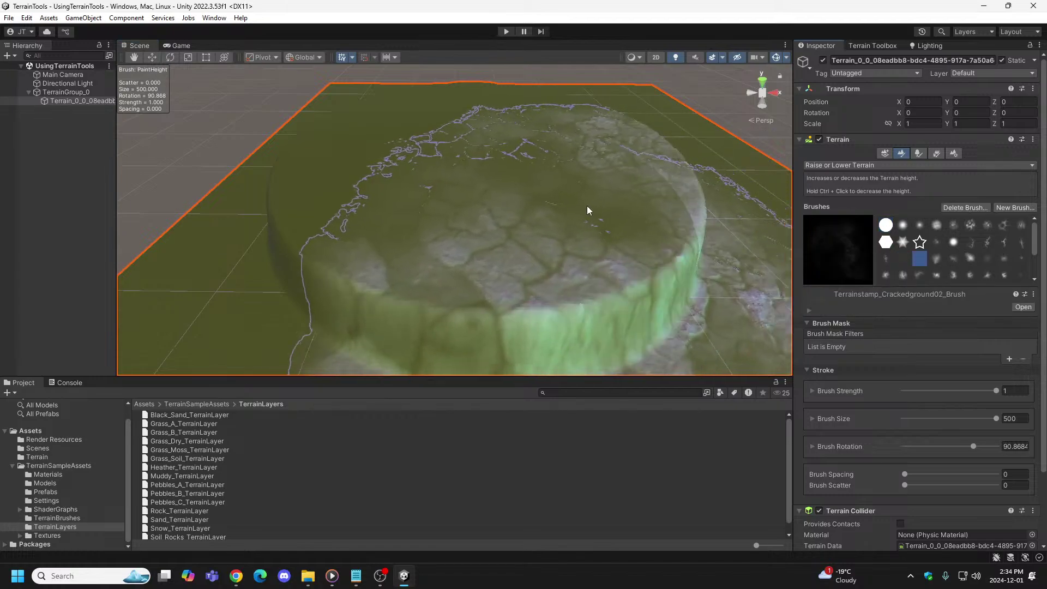
click(936, 259)
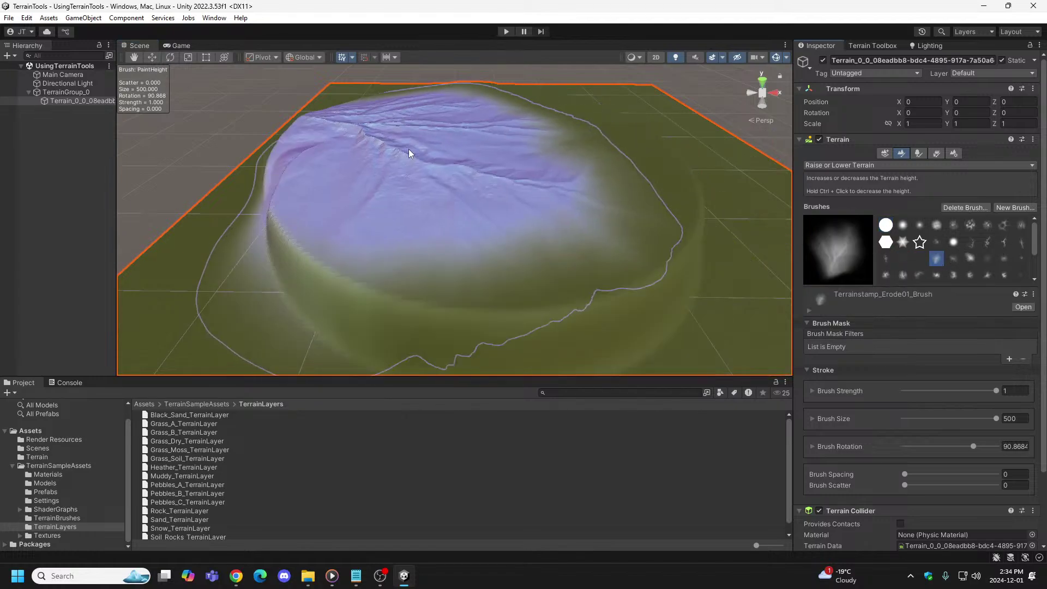
click(458, 154)
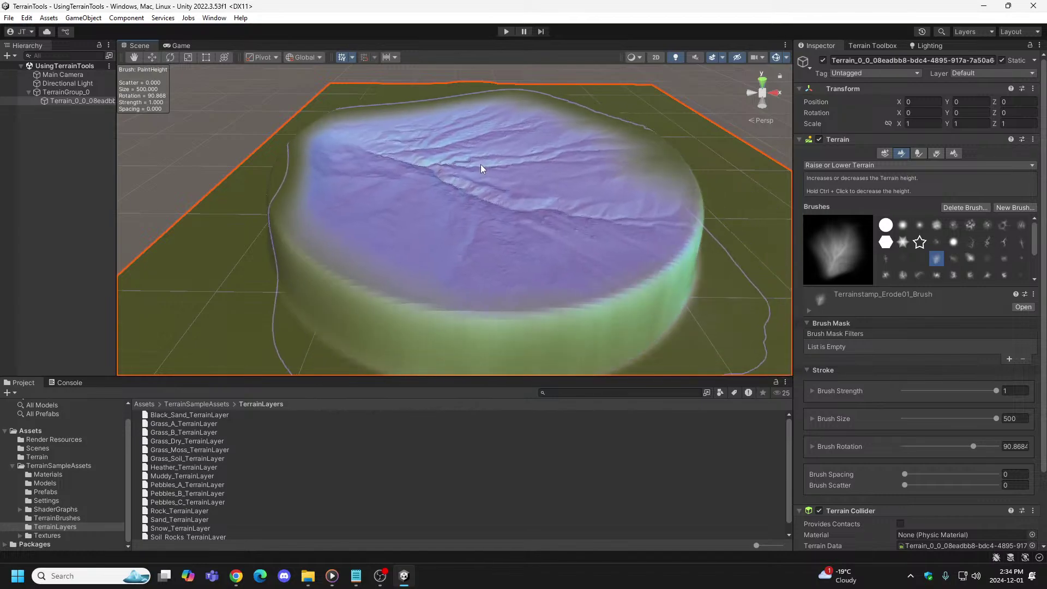
click(477, 164)
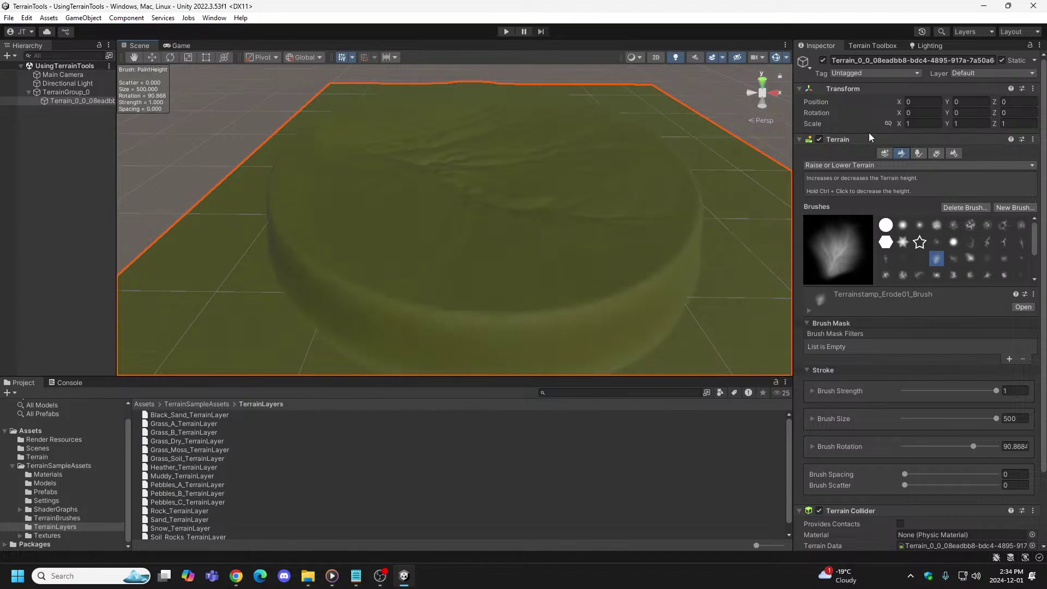
click(456, 164)
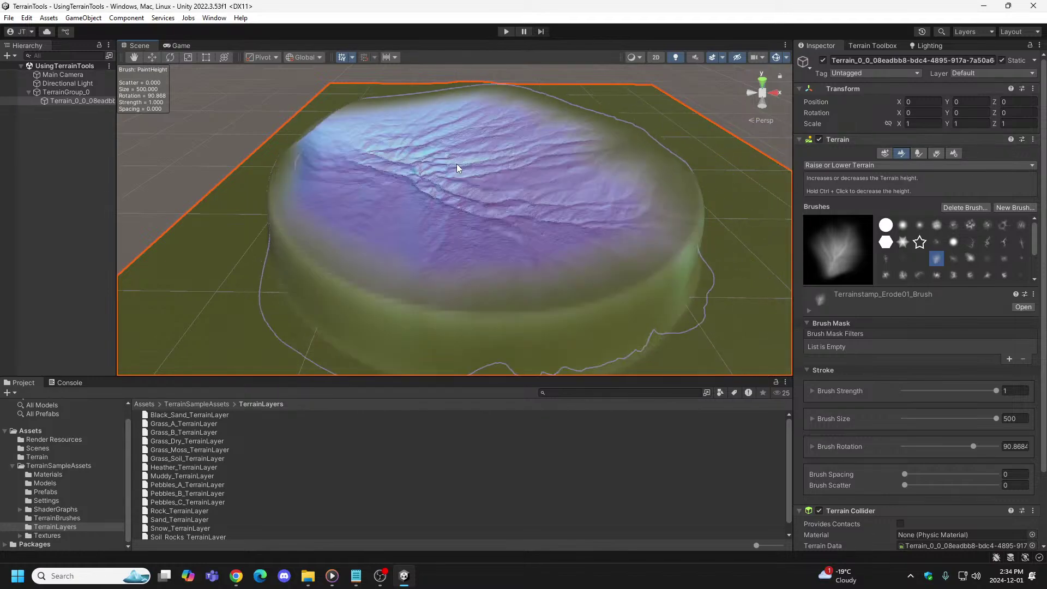
click(452, 172)
click(451, 173)
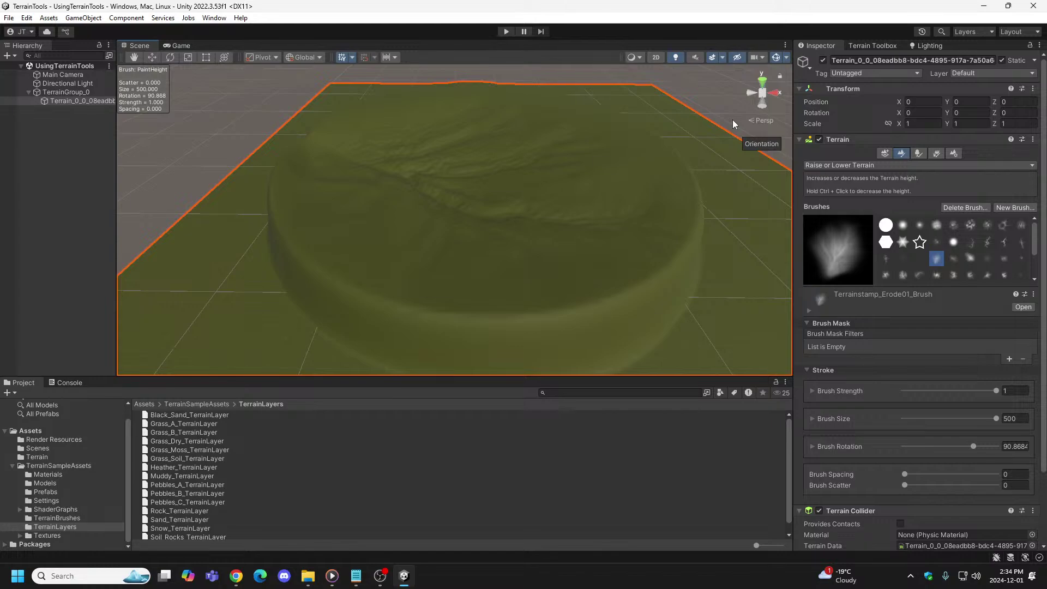
key(ctrl+z)
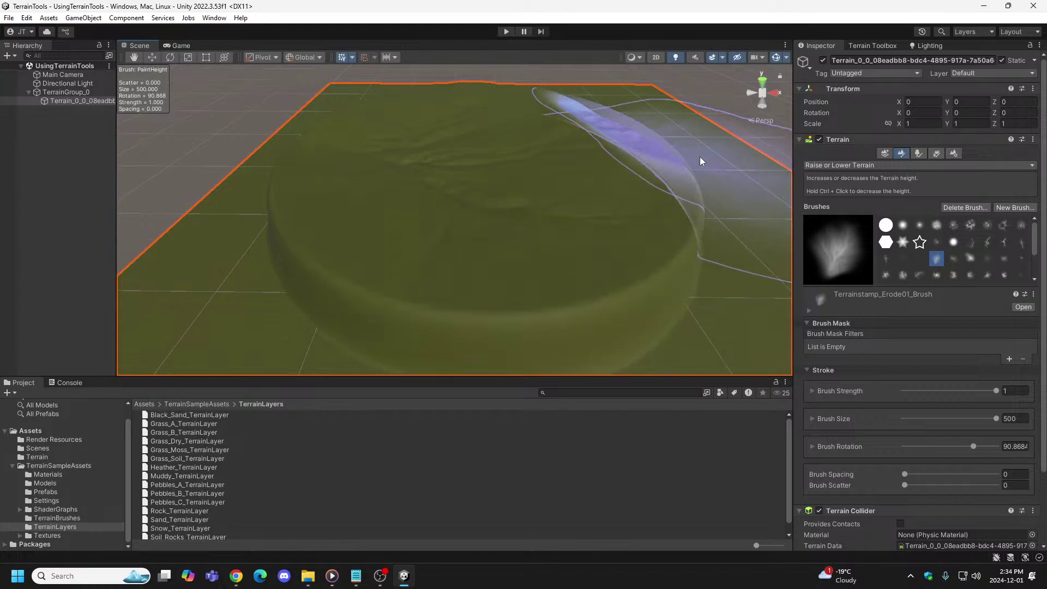
Step: Build an eroded mountain on top of the plateau with Terrainstamp_Erode02_Brush at size 500 and strength 1
click(952, 258)
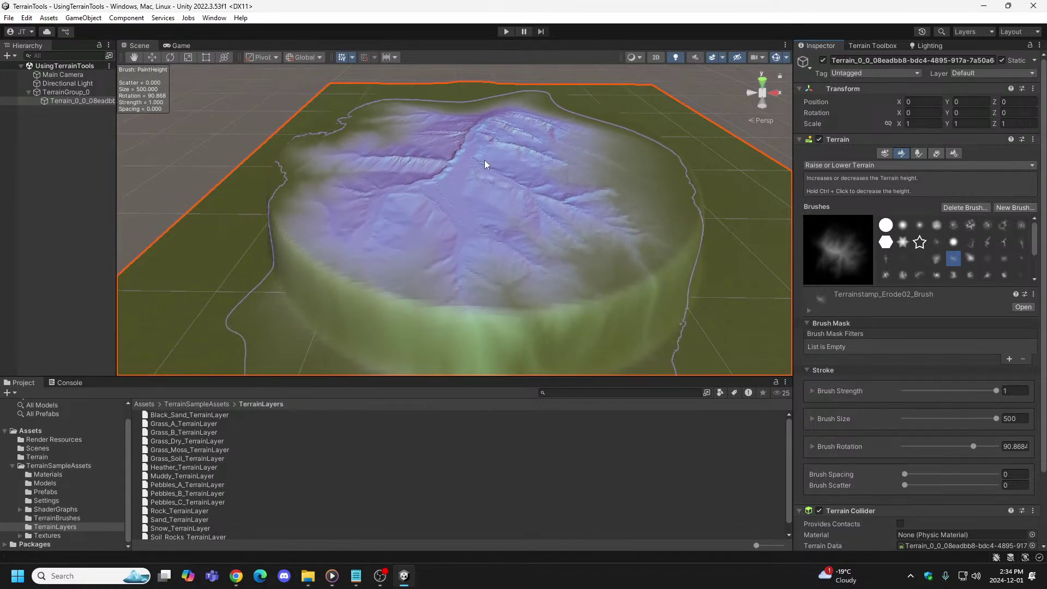
mouse_move(486, 159)
right_down()
mouse_move(656, 162)
mouse_move(591, 185)
mouse_move(496, 180)
mouse_move(502, 247)
mouse_move(516, 224)
mouse_move(512, 203)
mouse_move(508, 238)
right_up()
key(q)
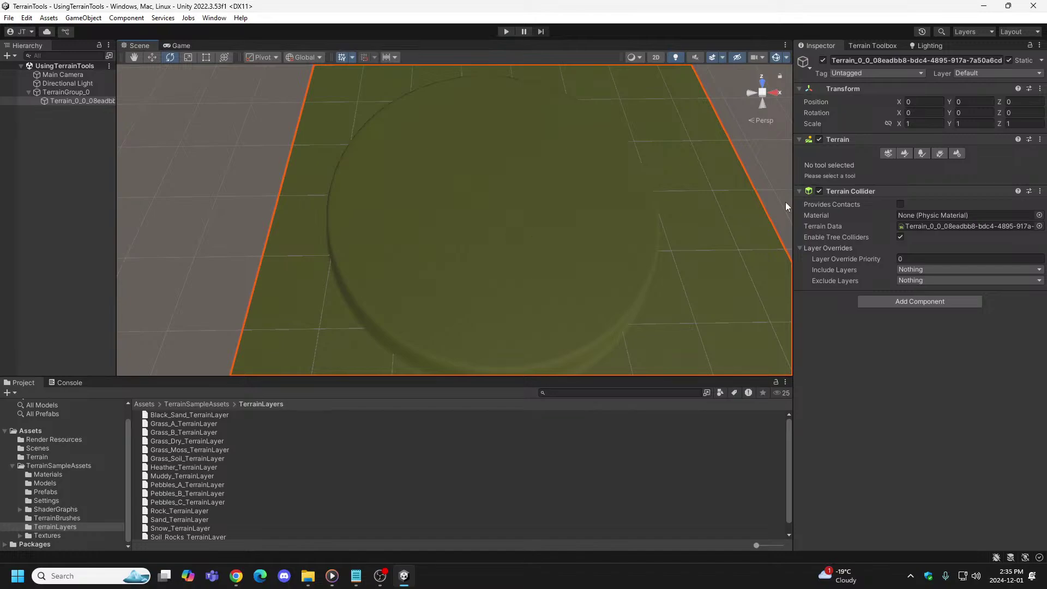
click(905, 153)
drag(543, 226, 496, 191)
right_drag(497, 191, 490, 188)
click(490, 188)
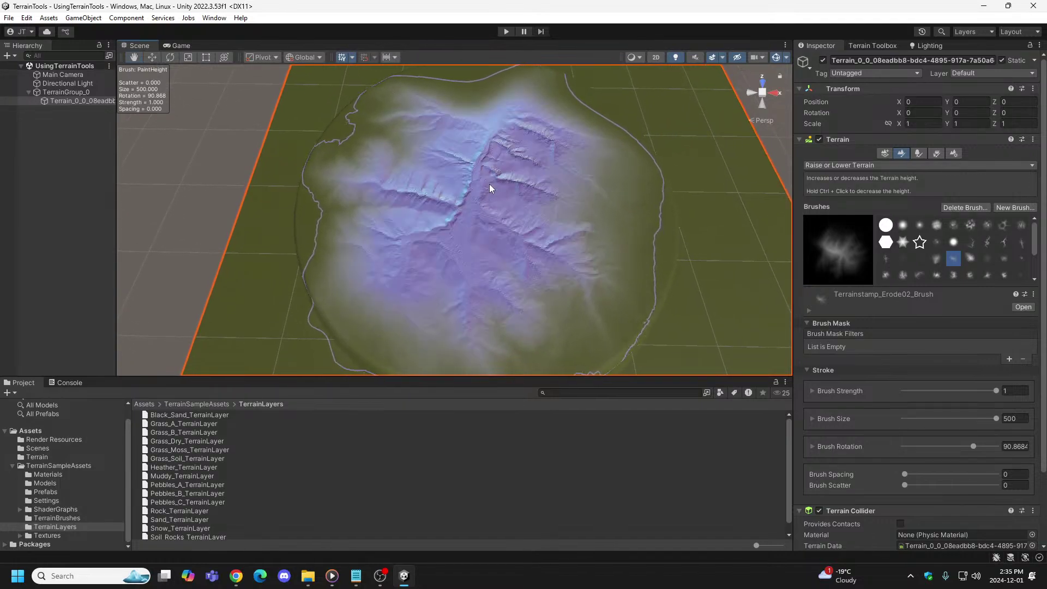
click(489, 188)
drag(489, 188, 571, 168)
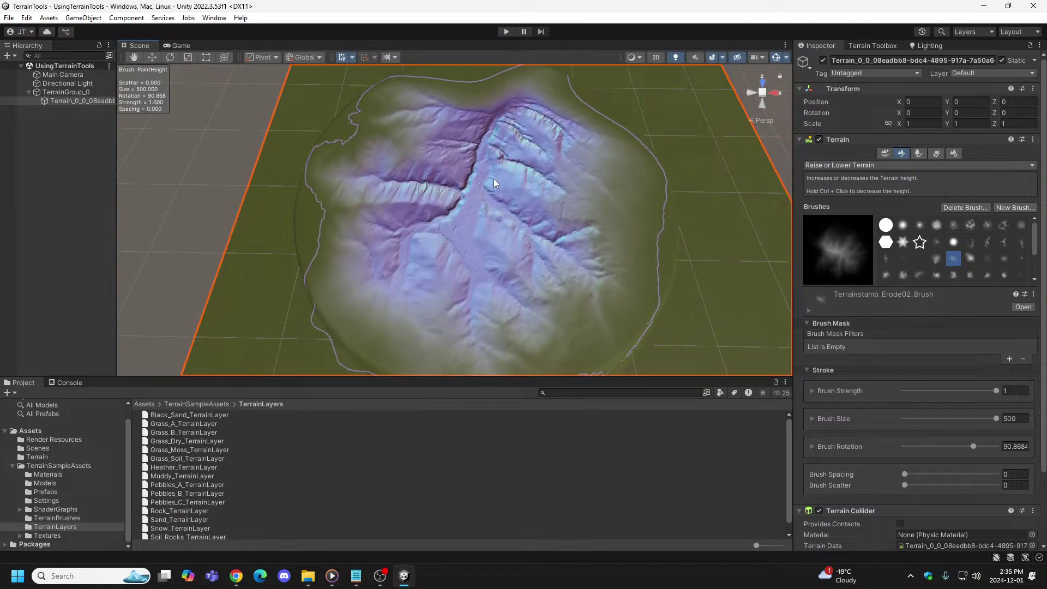
click(493, 178)
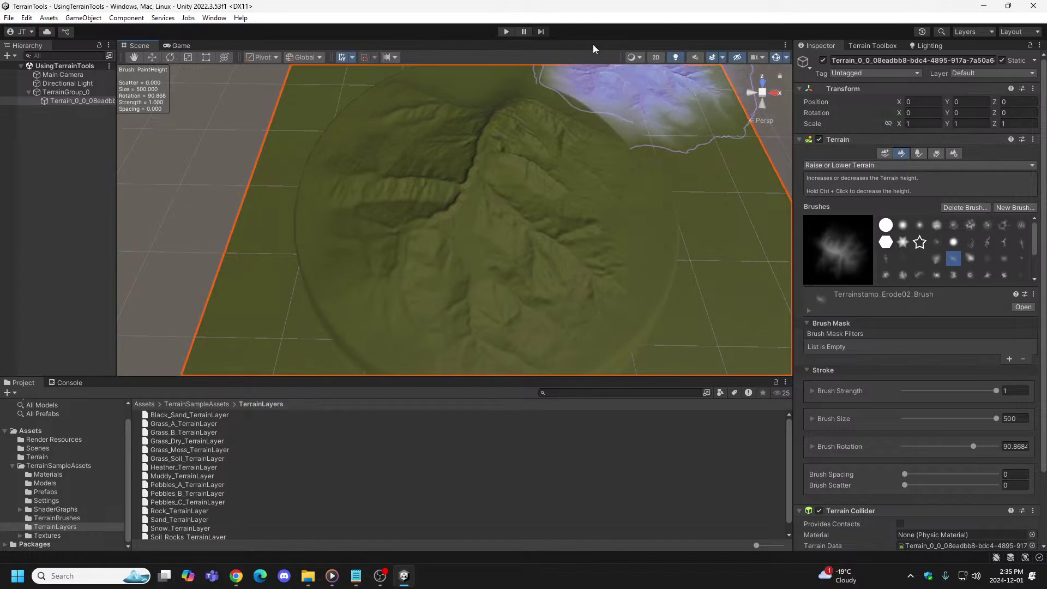
Step: Preview the plateau with its eroded mountain in Play mode, then stop playback
key(ctrl+p)
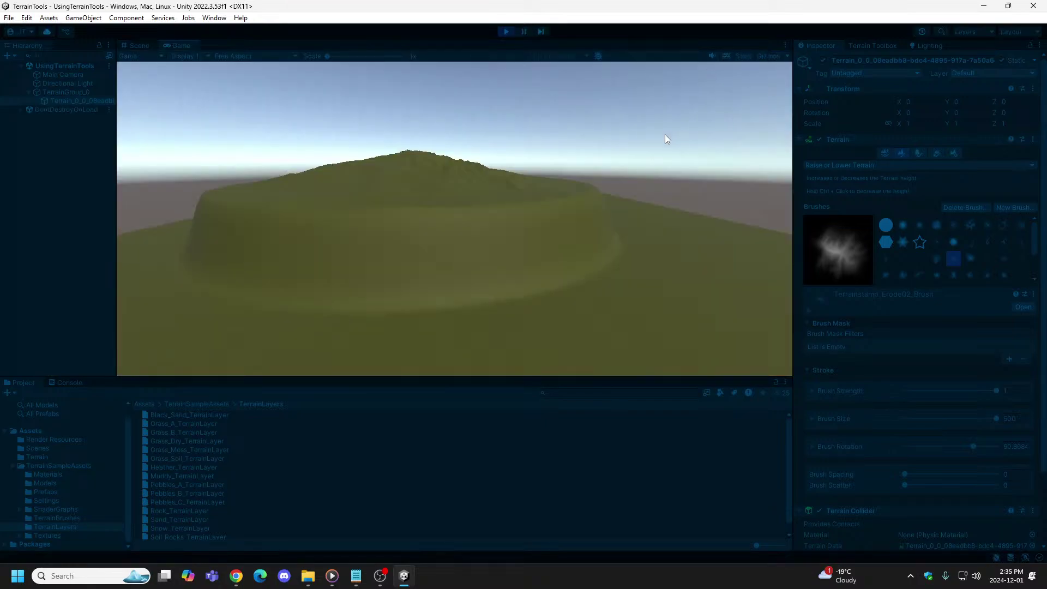
click(508, 31)
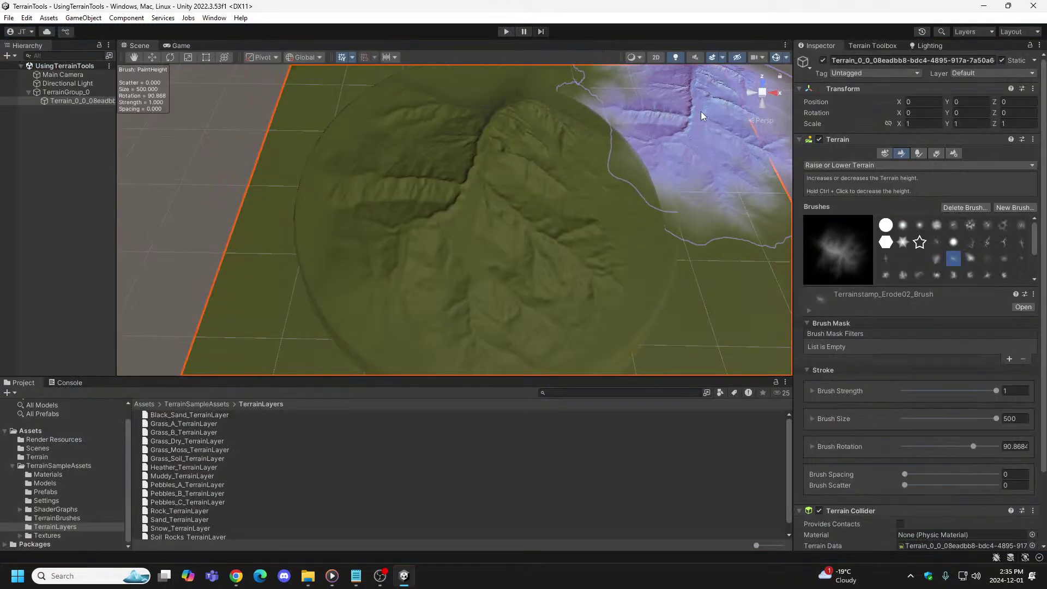
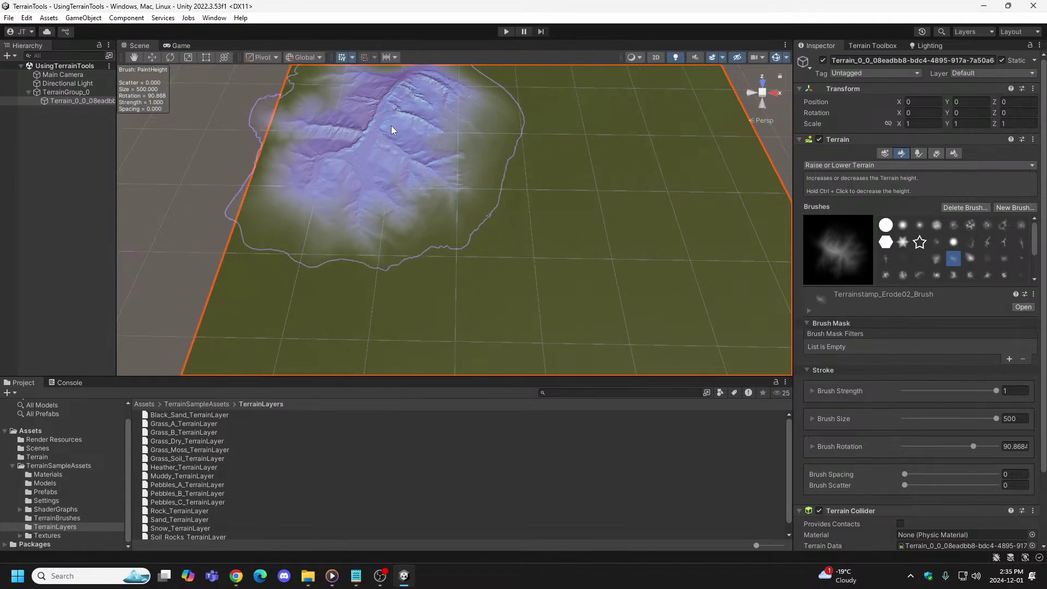
Step: Stamp two Terrainstamp_Erode02 mountains side by side at the terrain's far end, with brush rotations of about 142° and -8°
key(d)
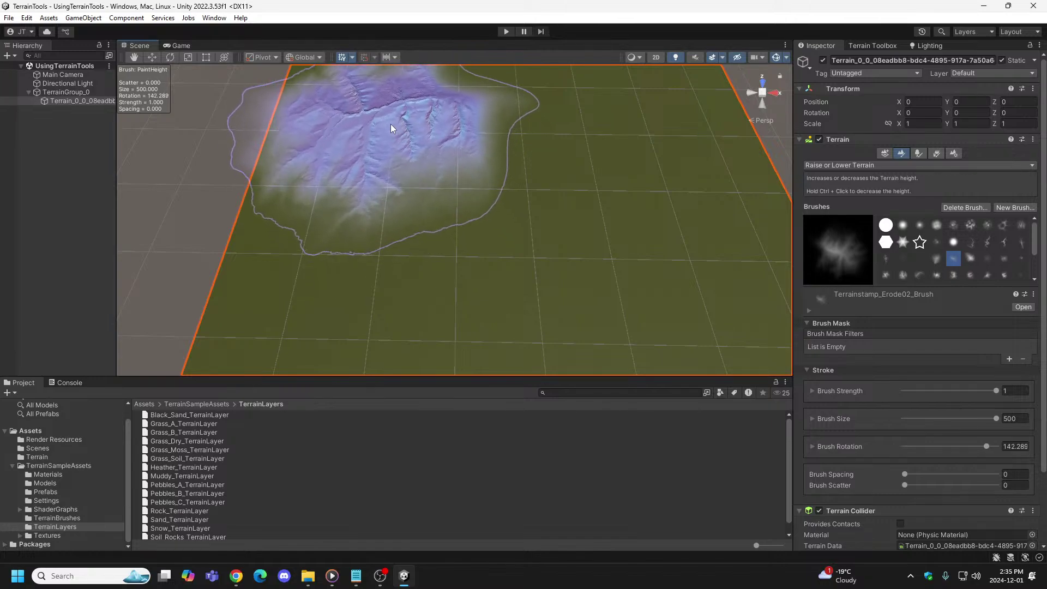
drag(391, 124, 387, 110)
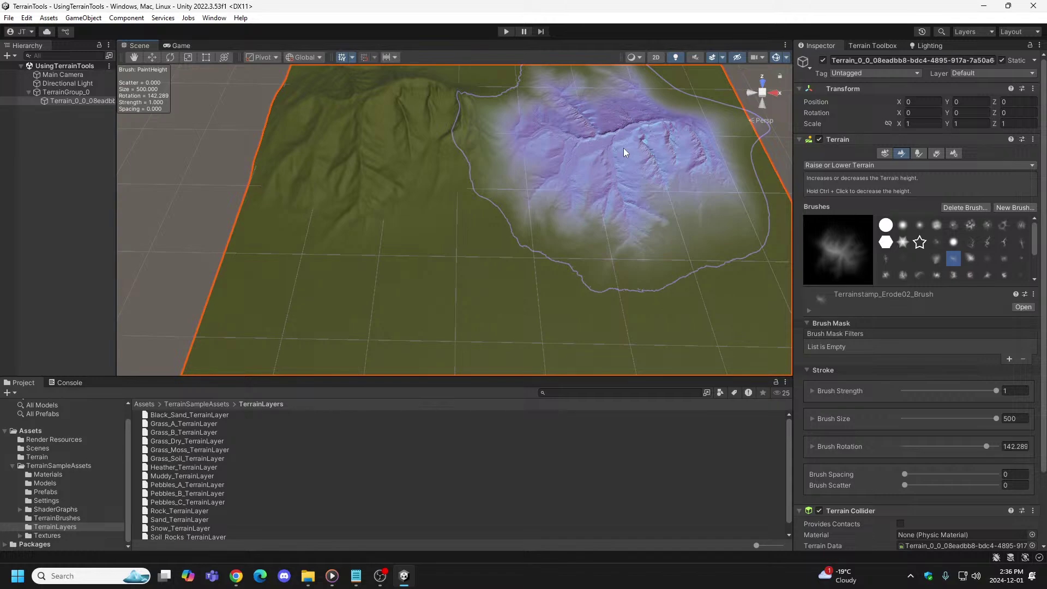
mouse_move(623, 148)
mouse_down()
mouse_move(529, 168)
mouse_move(561, 107)
mouse_move(549, 115)
mouse_up()
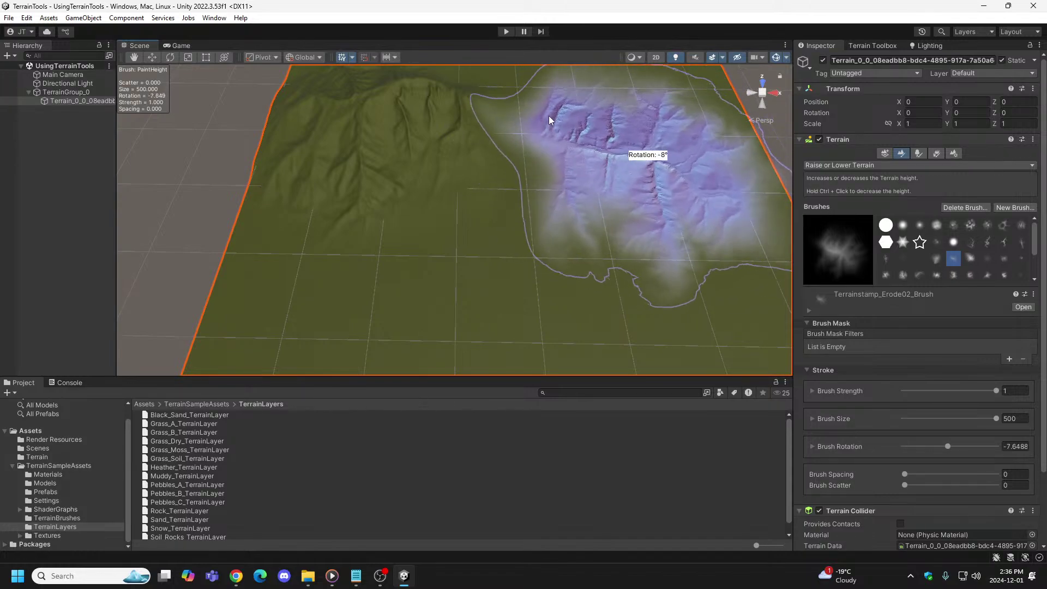
click(612, 106)
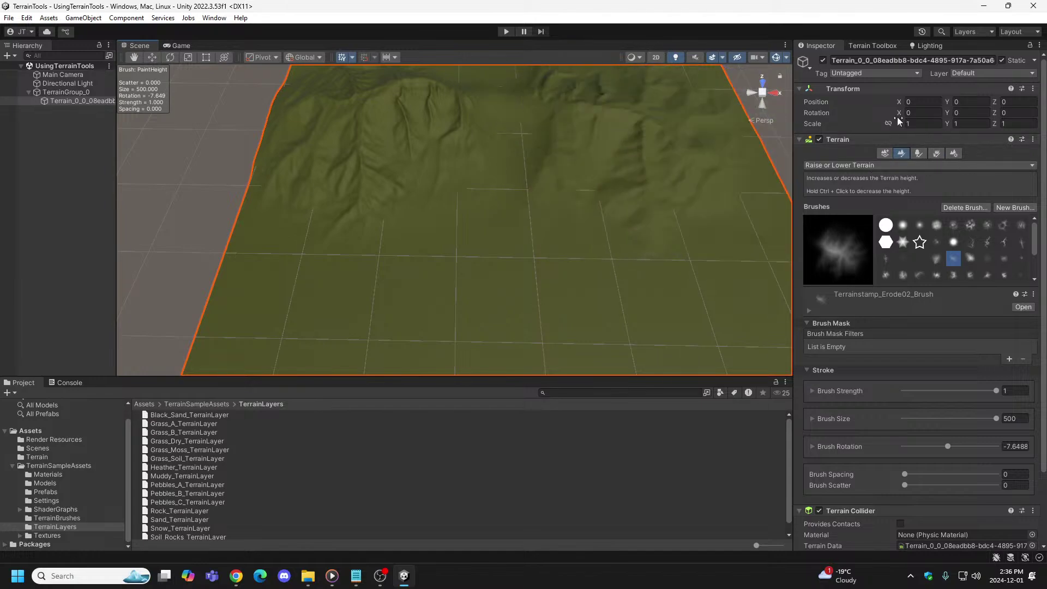
Step: Preview the two neighbouring mountains in Play mode, then stop playback
click(506, 32)
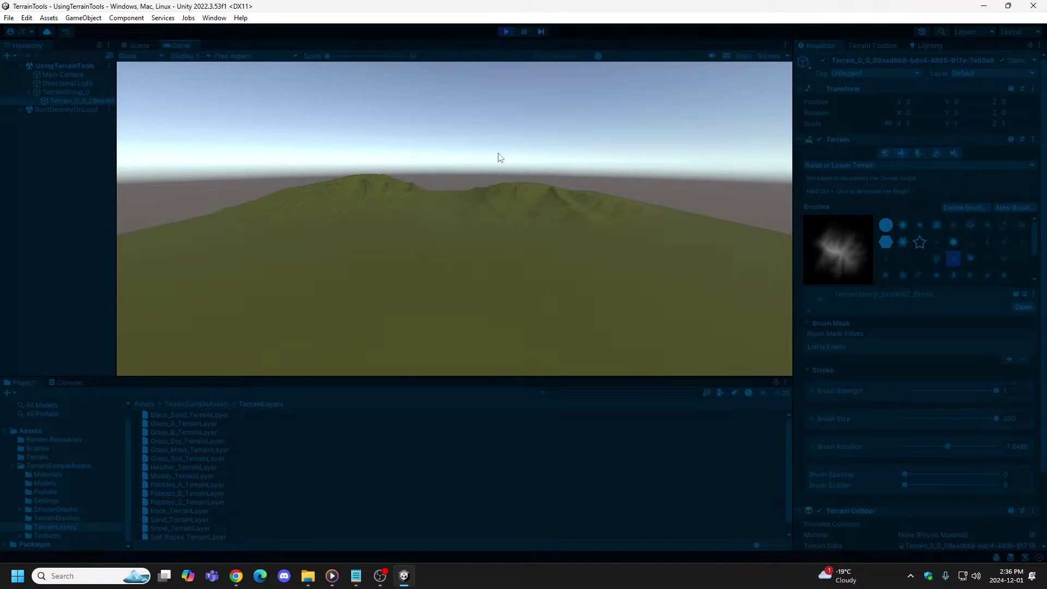
click(507, 31)
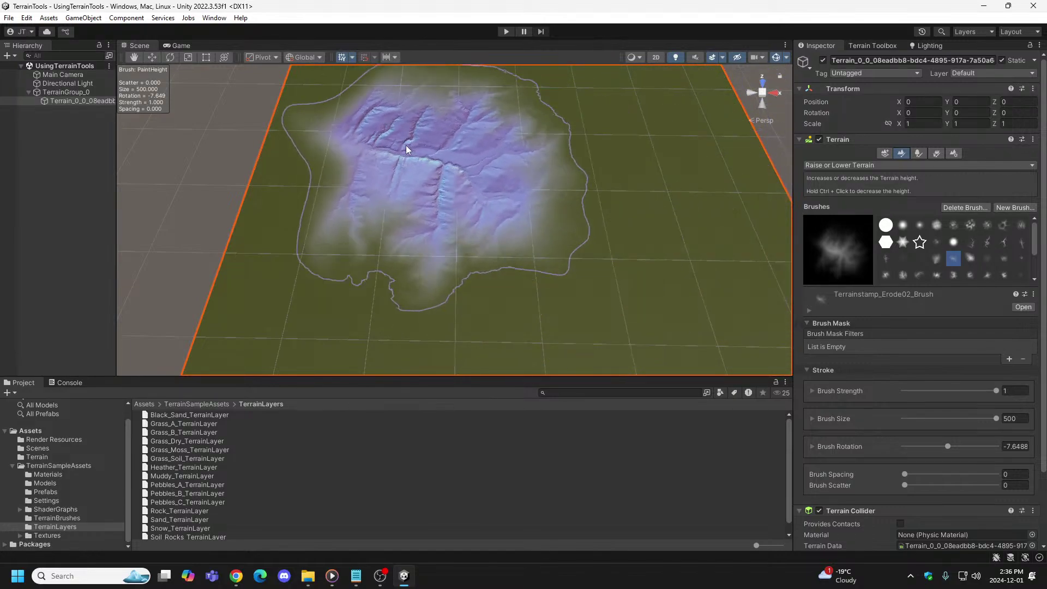
right_click(51, 144)
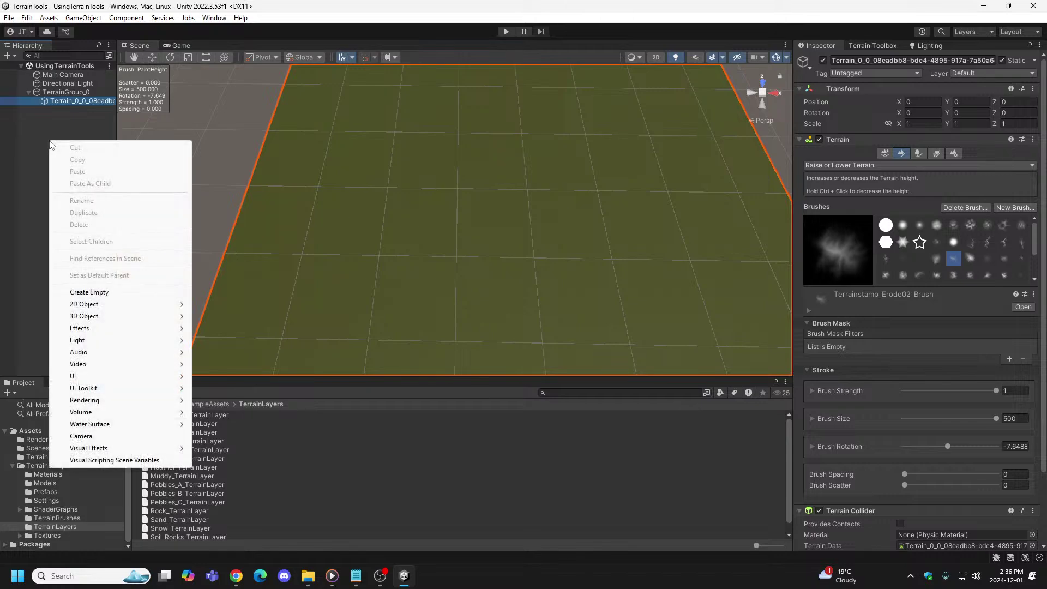
mouse_move(90, 317)
click(594, 217)
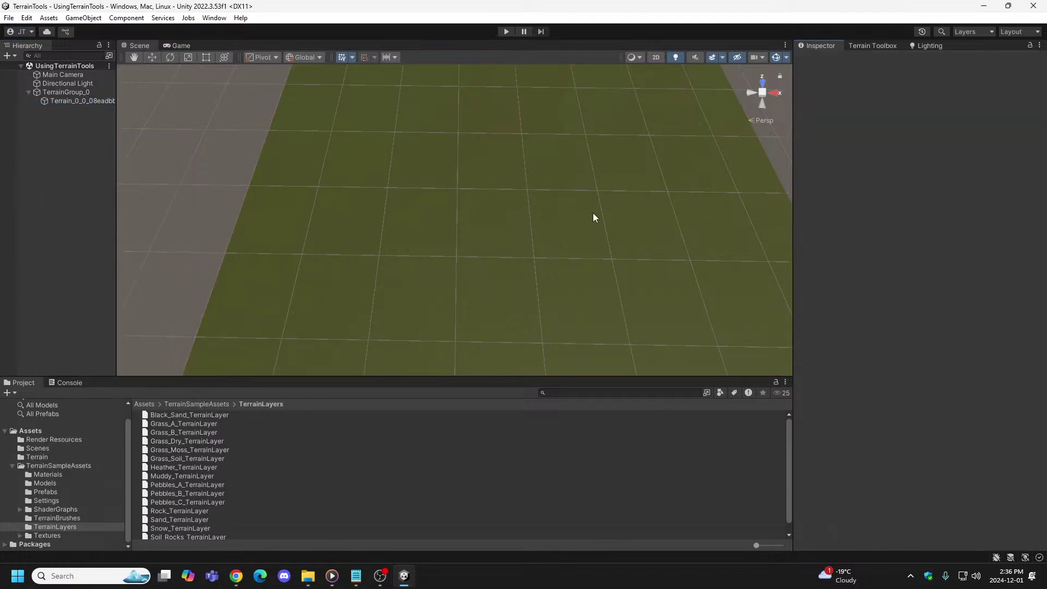
Step: Reselect the terrain and raise a round plateau in its middle with the solid circle brush at size 500 and strength 1
click(84, 105)
click(885, 226)
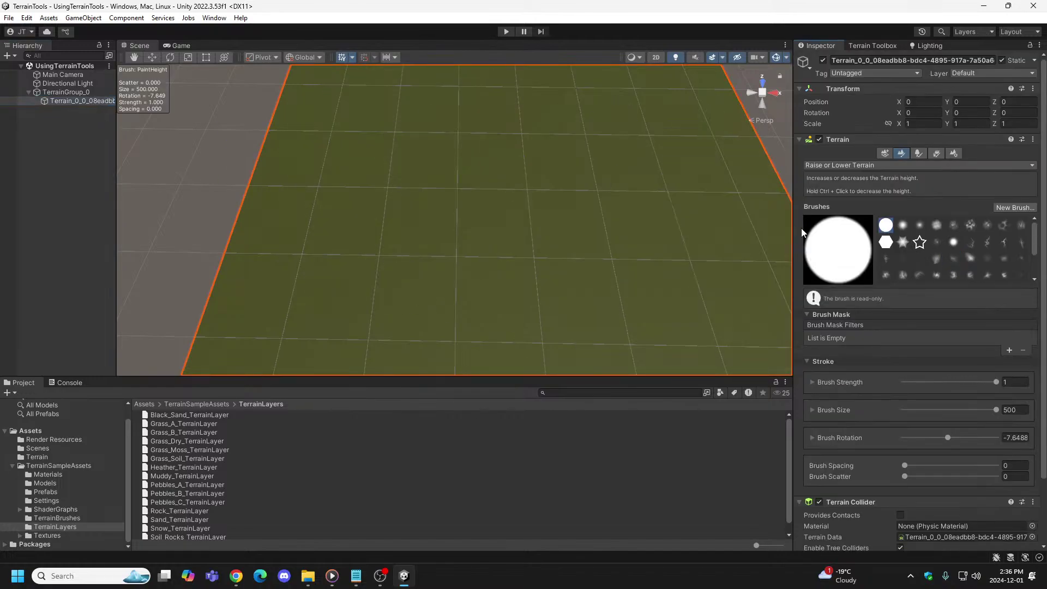
click(497, 194)
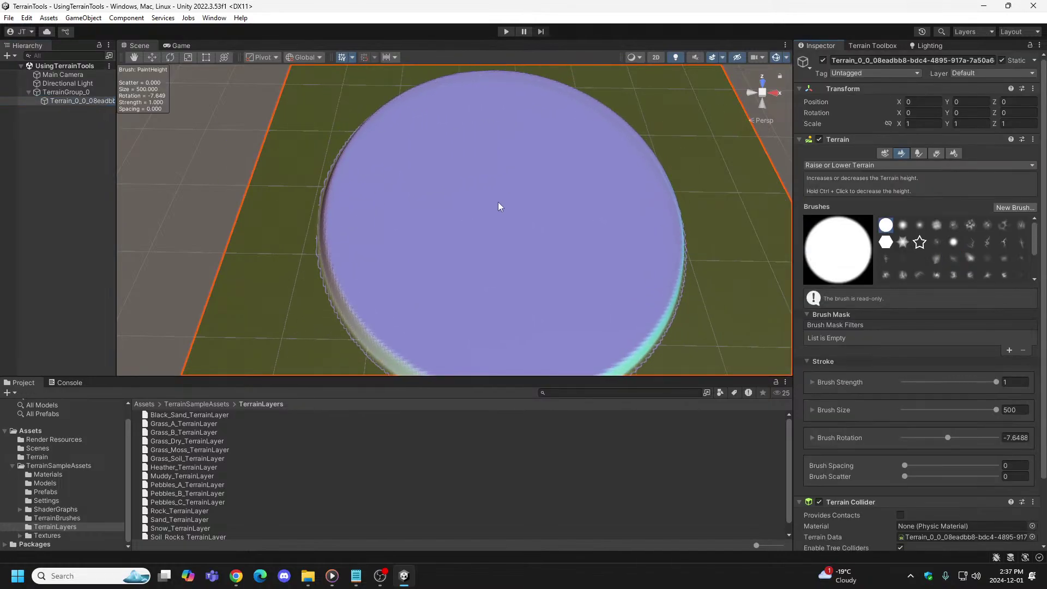
drag(499, 206, 512, 221)
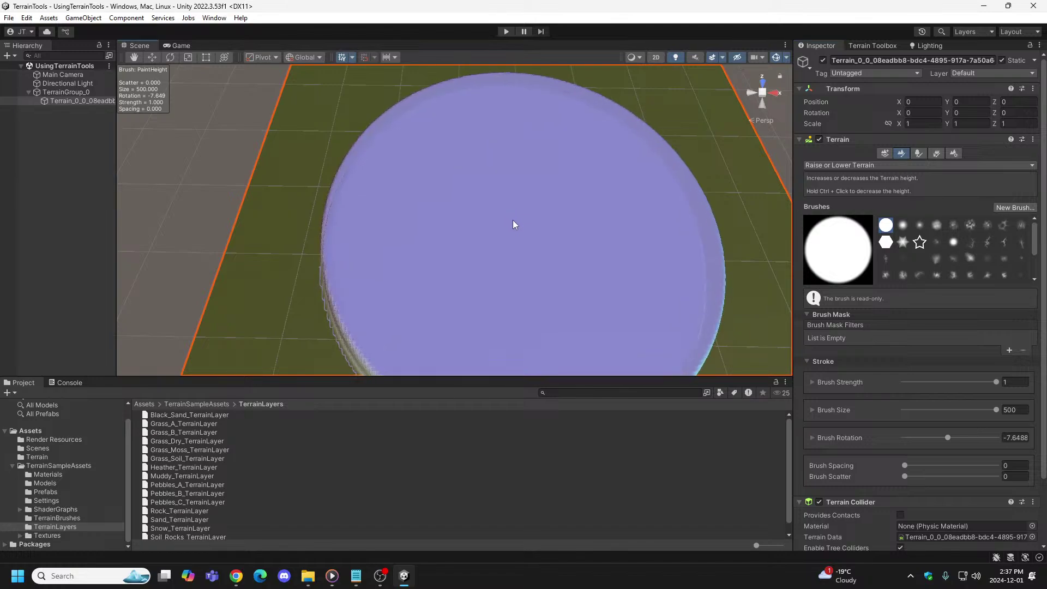
Step: Add a cube to the scene and set its position to 0, 0, 0
click(515, 217)
mouse_move(514, 217)
right_down()
mouse_move(689, 246)
mouse_move(916, 240)
mouse_move(960, 210)
mouse_move(75, 216)
mouse_move(796, 145)
mouse_move(624, 147)
mouse_move(624, 166)
mouse_move(97, 115)
right_up()
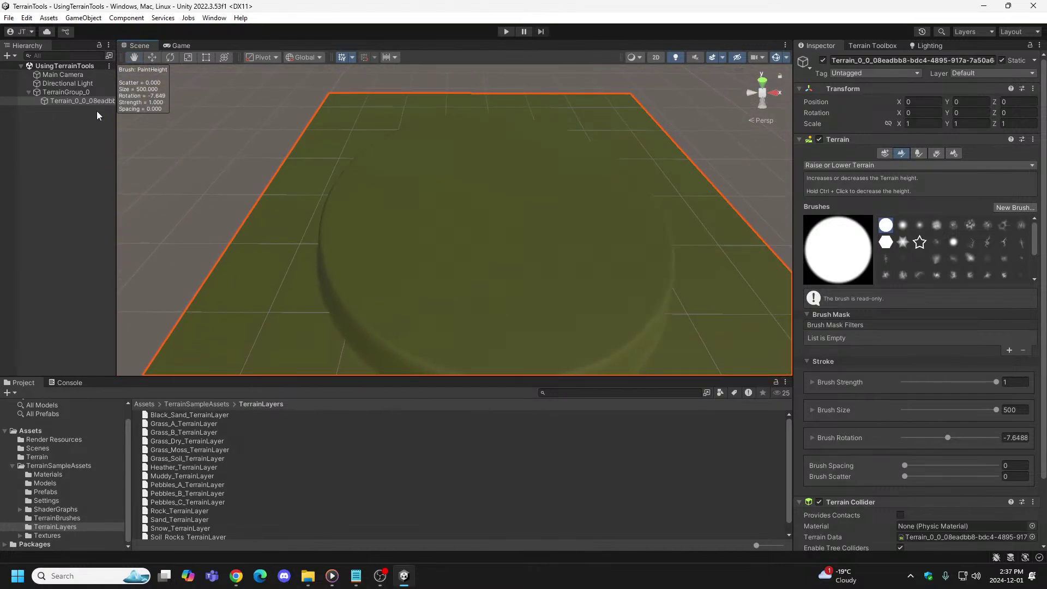
right_click(45, 132)
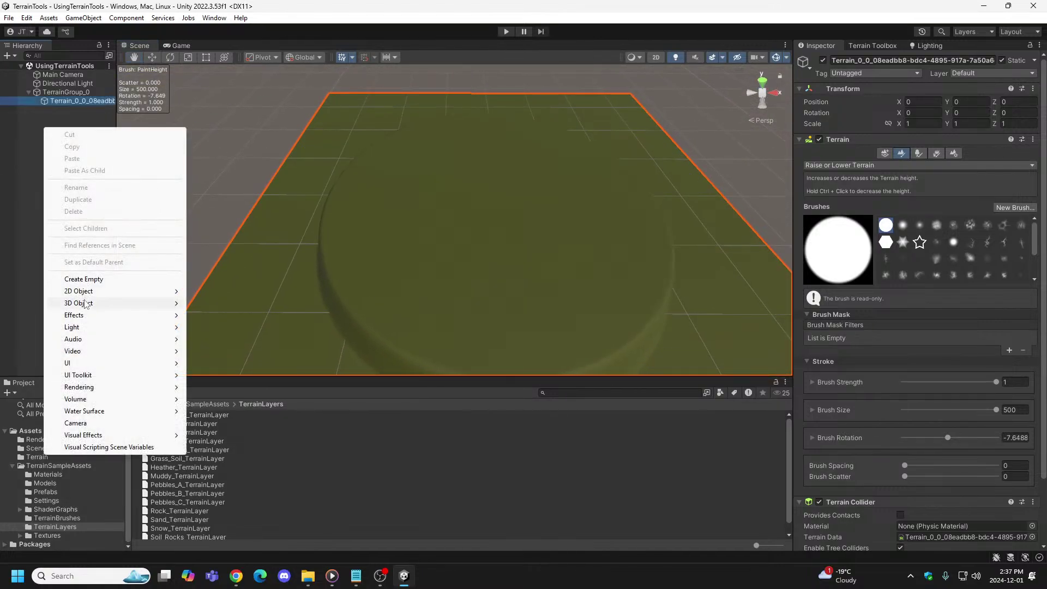
click(215, 303)
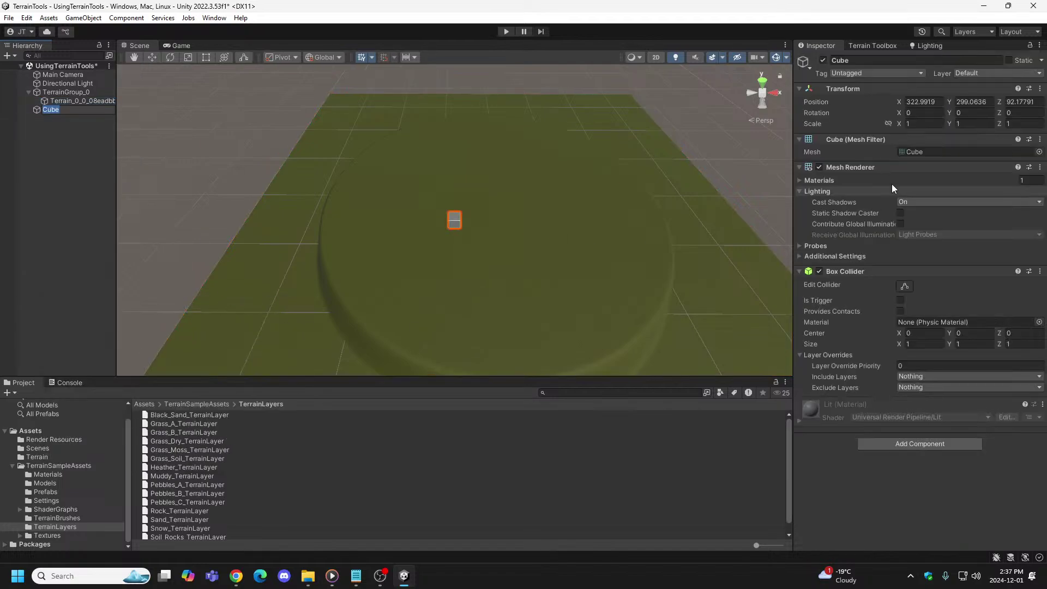
click(917, 103)
text(0)
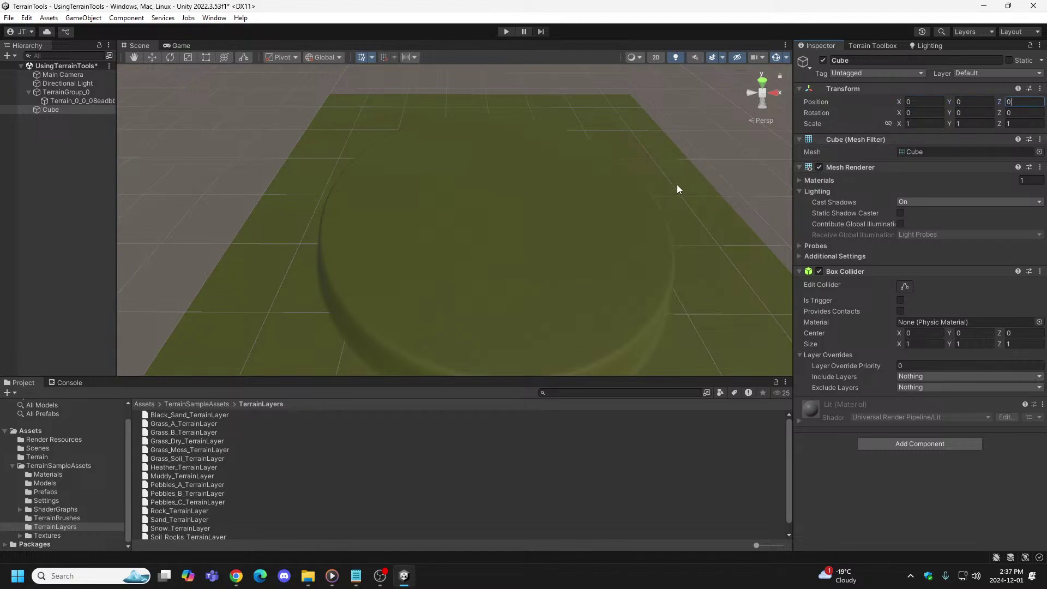
Step: Move the cube onto the round plateau, to about X 308.5, Y 52.4, Z 207.8
click(152, 58)
right_drag(475, 163, 74, 205)
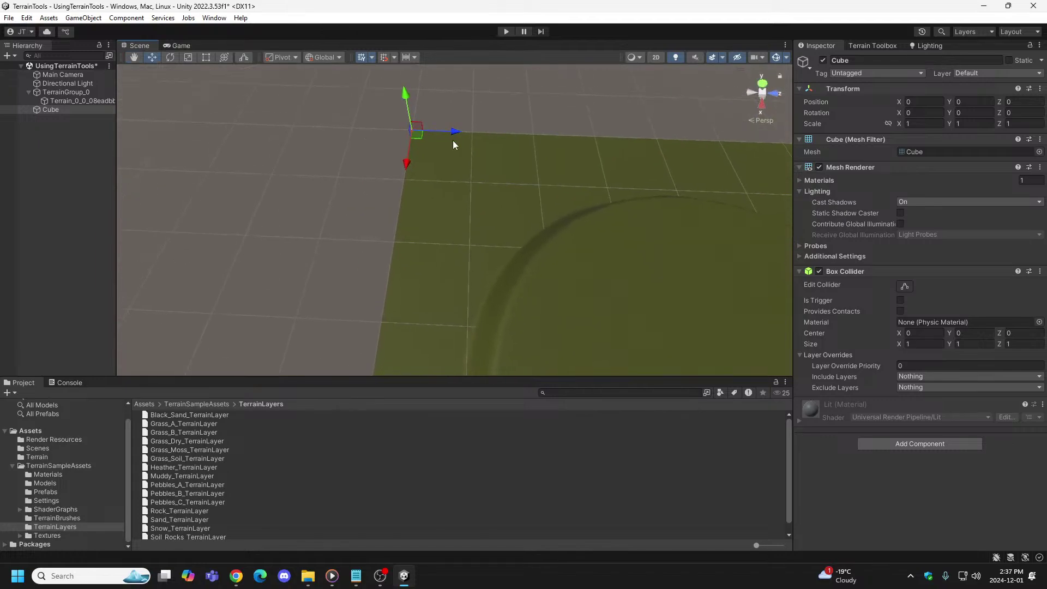
drag(410, 108, 406, 90)
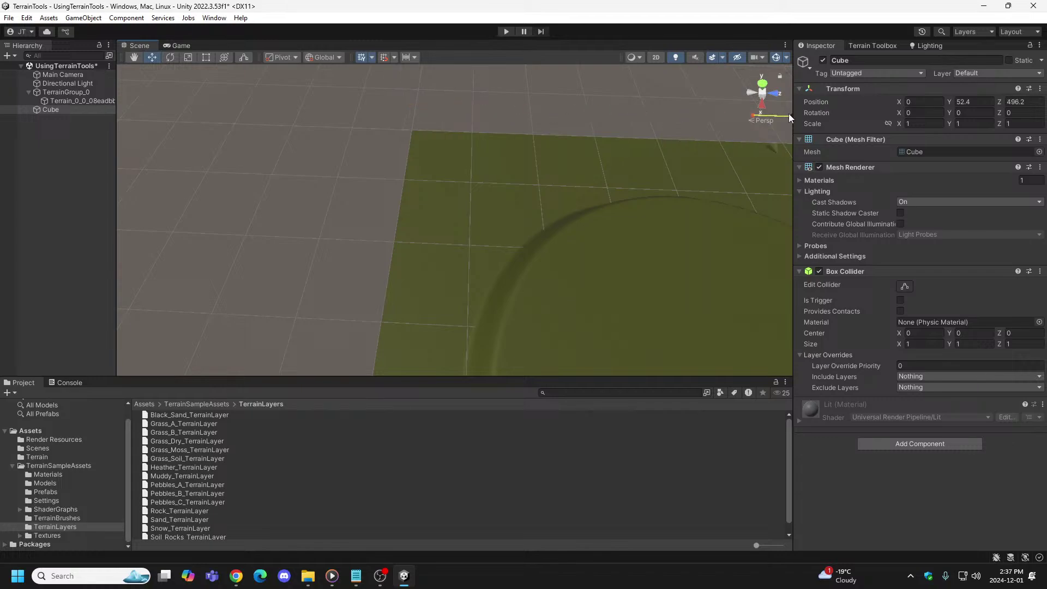
drag(772, 141, 779, 225)
right_drag(730, 263, 897, 243)
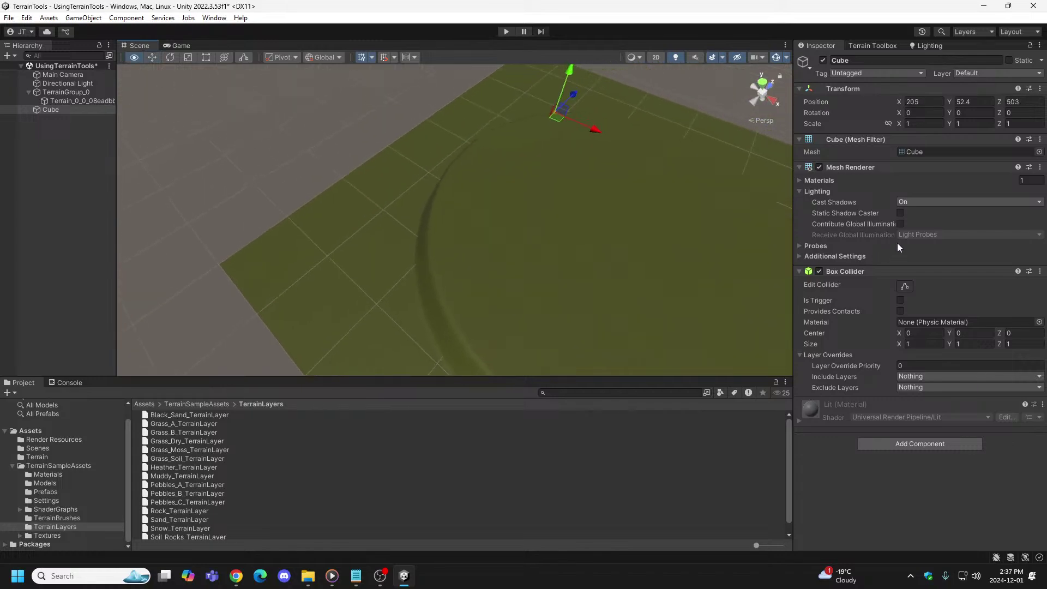
drag(551, 131, 493, 277)
drag(518, 330, 603, 343)
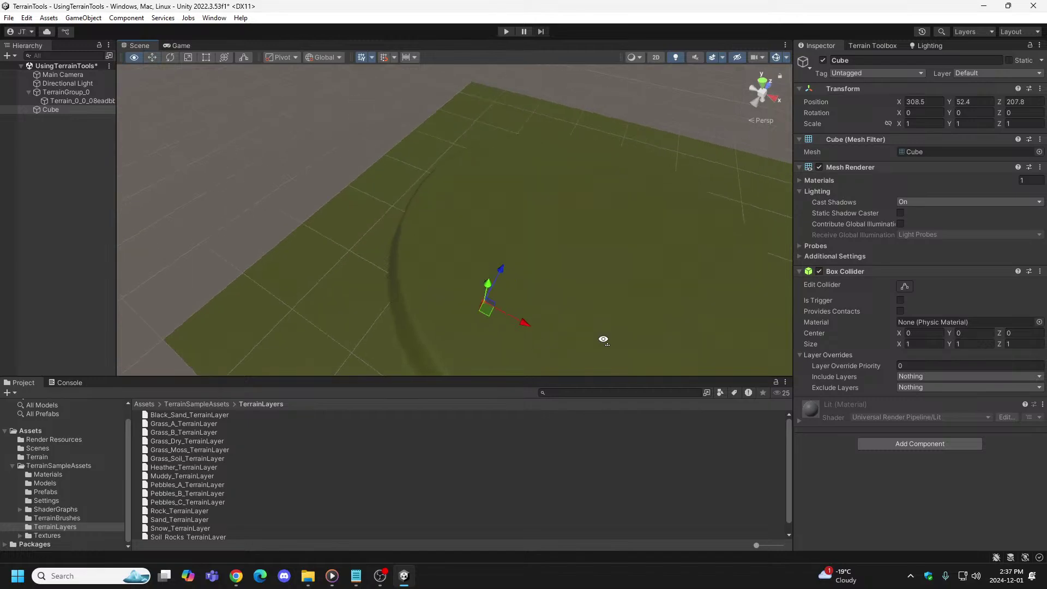
Step: Set the cube's Y scale to 2 and raise it to about Y 54.89 above the plateau surface
right_drag(603, 344, 372, 290)
right_drag(353, 283, 361, 227)
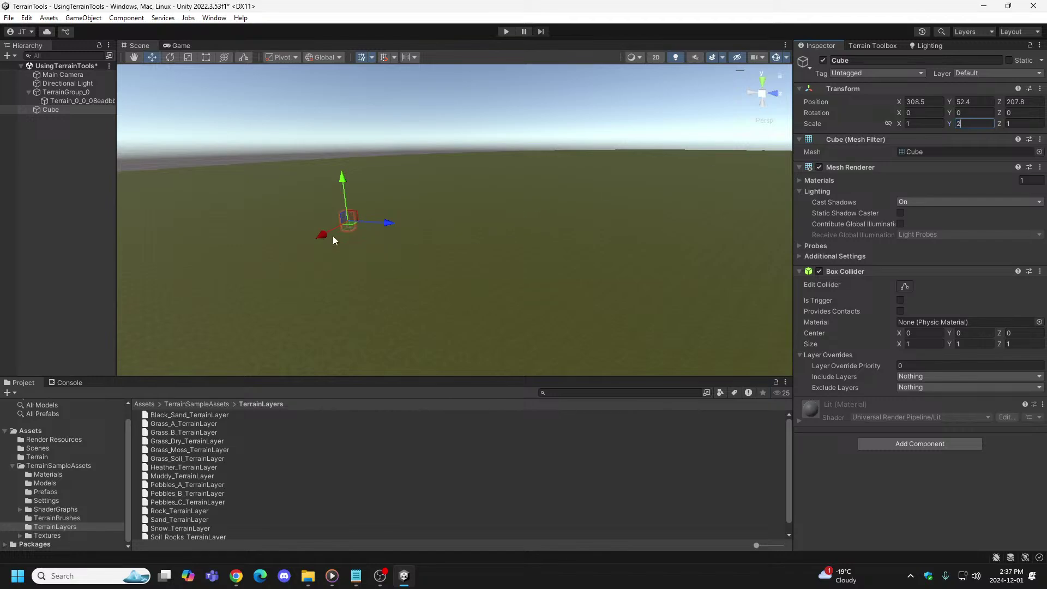
right_drag(334, 239, 281, 221)
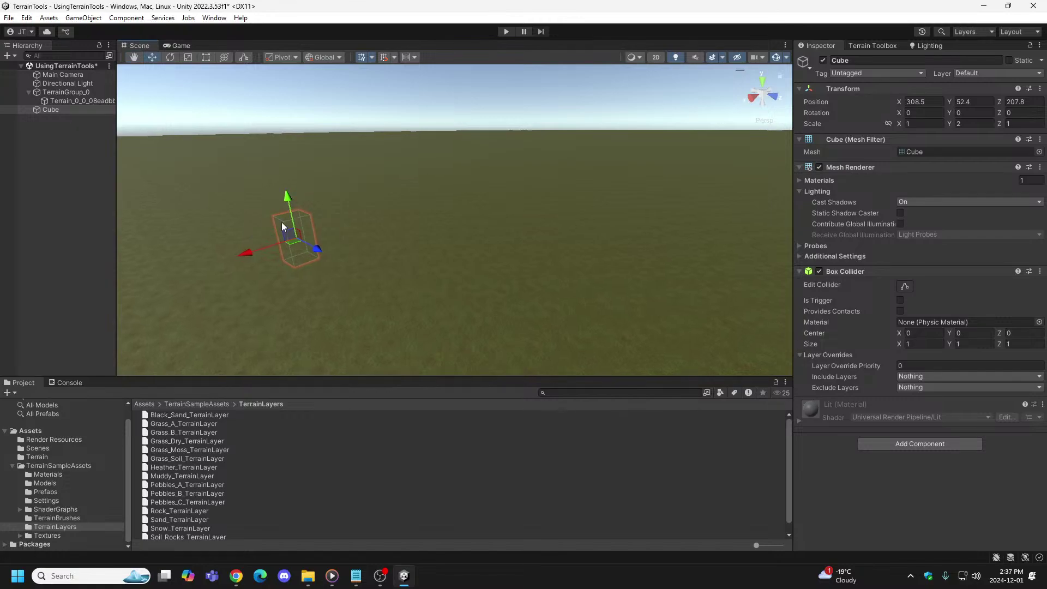
drag(292, 206, 283, 141)
Step: Rename the cube to "Human Object"
right_drag(283, 142, 3, 144)
click(63, 74)
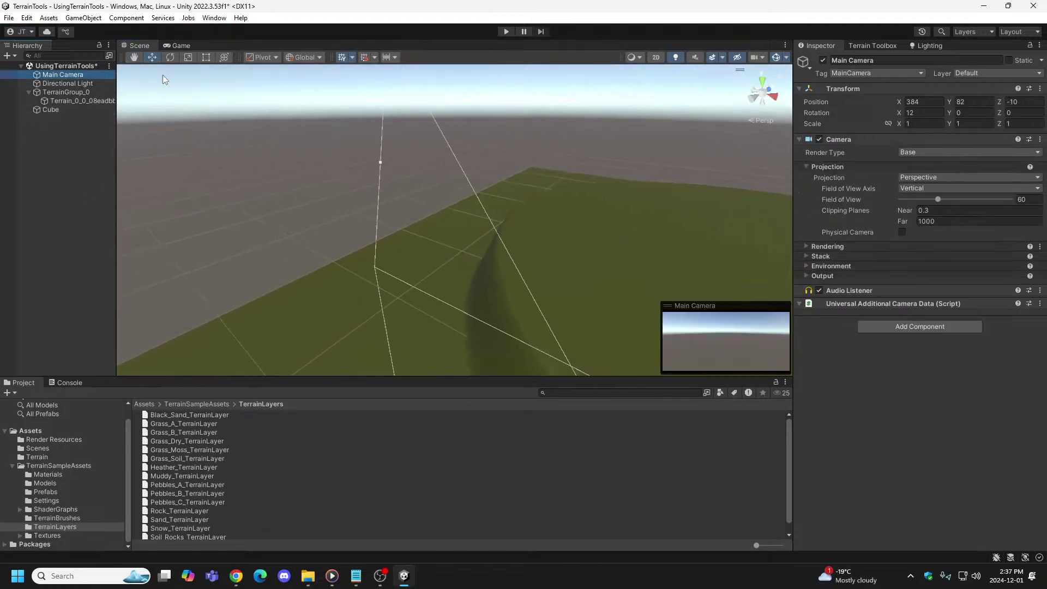
right_drag(163, 74, 44, 131)
click(42, 103)
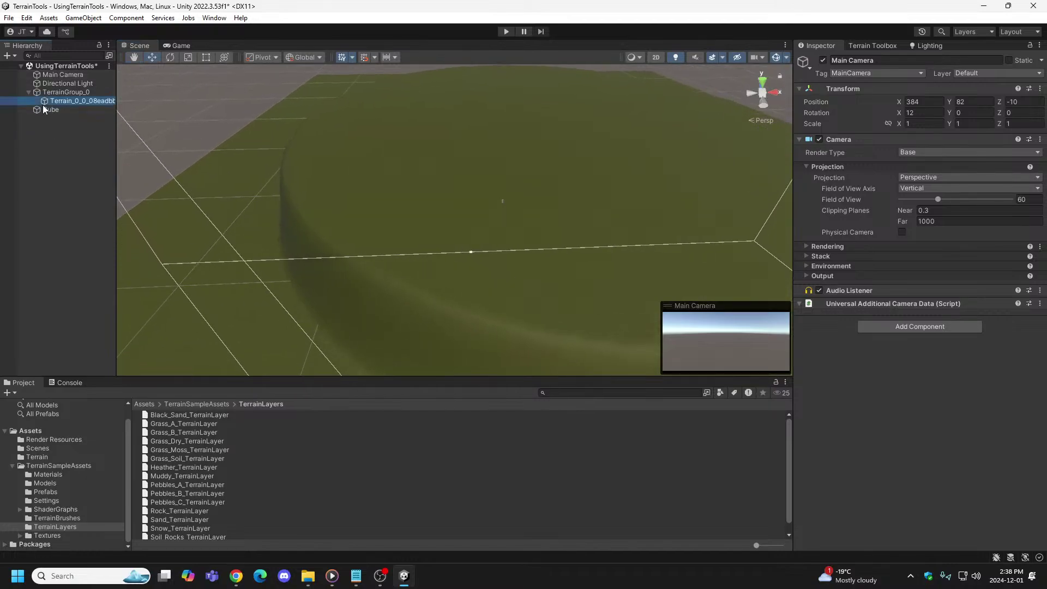
click(51, 110)
right_click(50, 109)
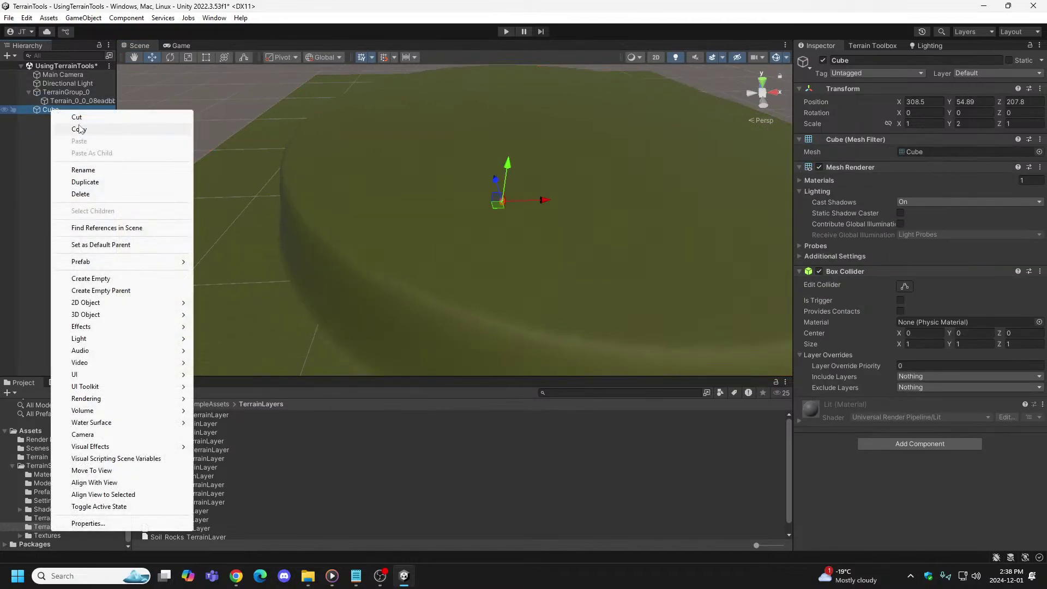
click(87, 171)
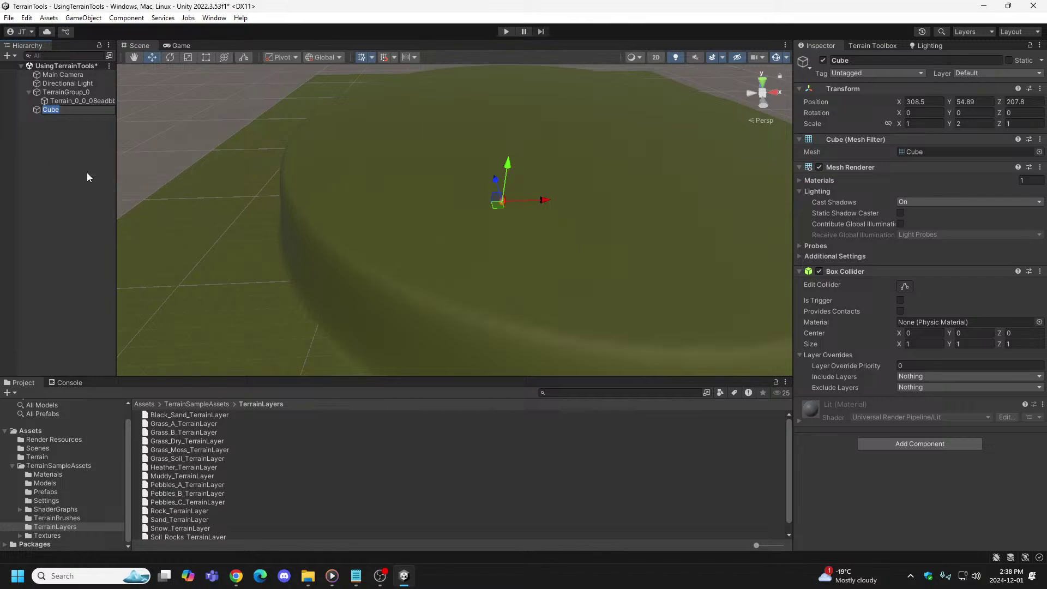
text(hUMAN oBJECT)
key(BackSpace)
key(BackSpace)
key(BackSpace)
key(BackSpace)
key(BackSpace)
key(BackSpace)
key(BackSpace)
key(BackSpace)
key(BackSpace)
key(BackSpace)
key(BackSpace)
key(BackSpace)
text(Human Object)
key(Return)
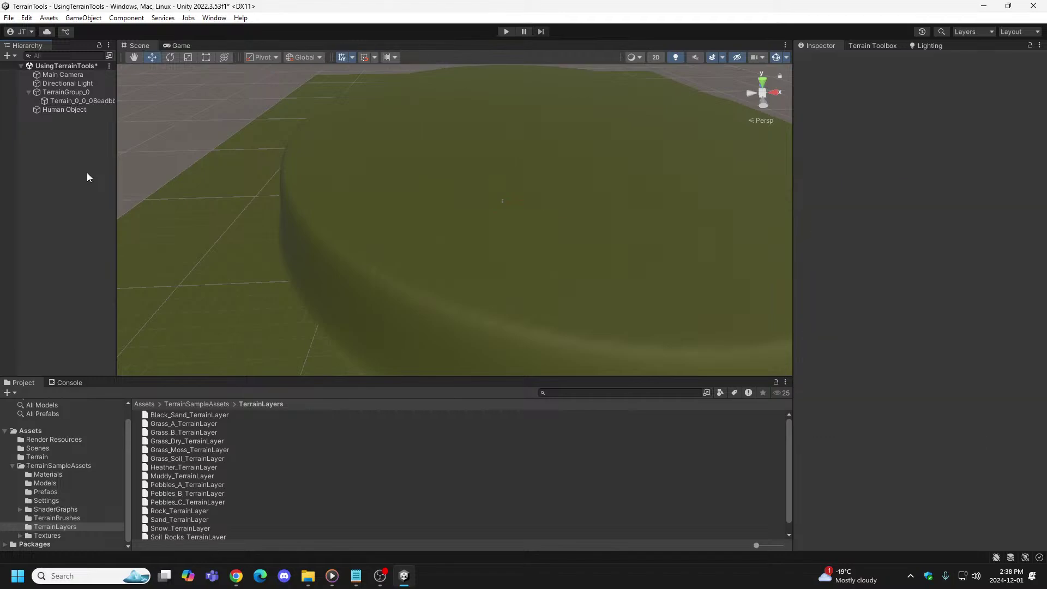
Step: Move the Human Object toward the plateau's near edge, to about X 366.3, Z 136.5
click(67, 110)
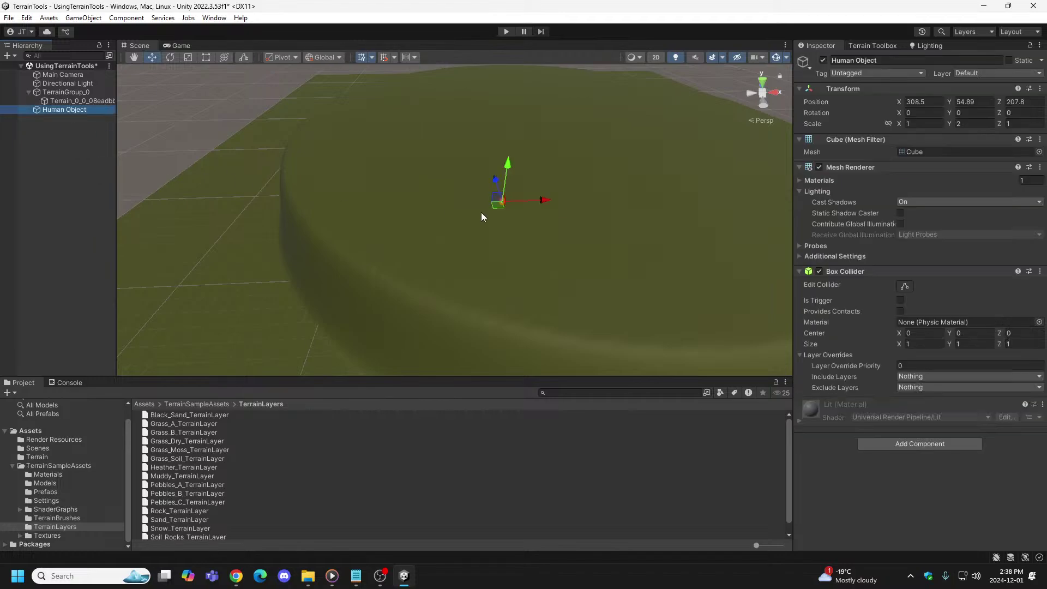
drag(502, 186, 503, 260)
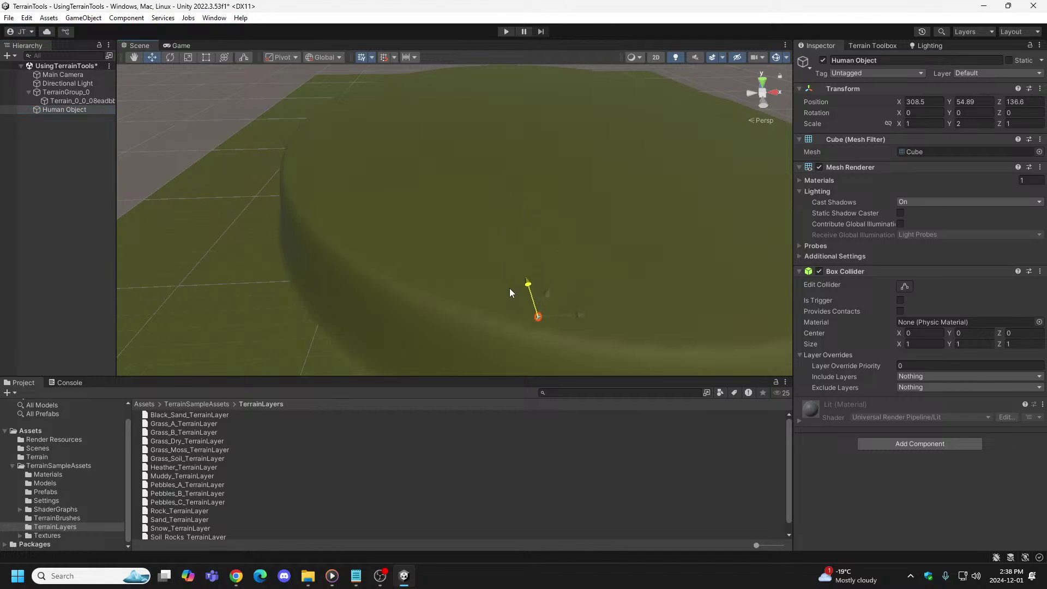
drag(566, 314, 925, 285)
Step: Examine where the Main Camera and the Human Object sit in relation to the plateau
alt+drag(716, 250, 403, 190)
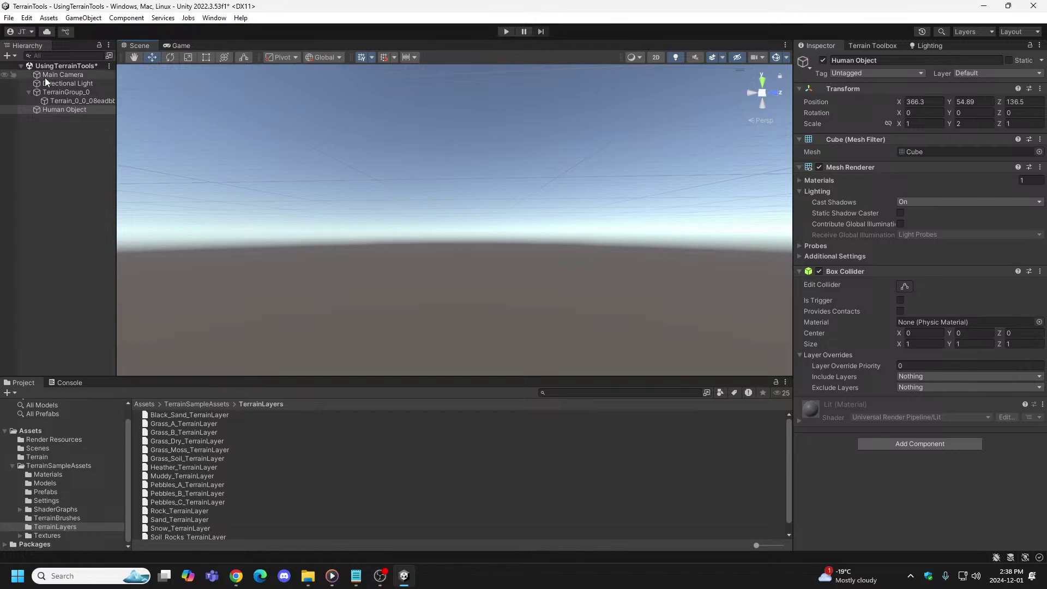
click(67, 74)
double_click(67, 74)
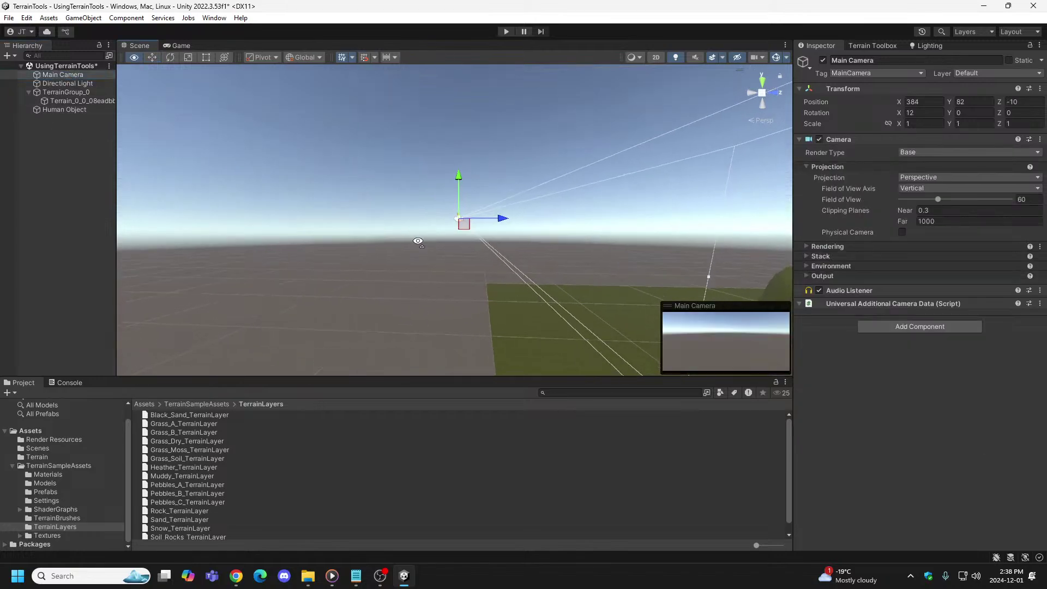
right_drag(416, 234, 308, 239)
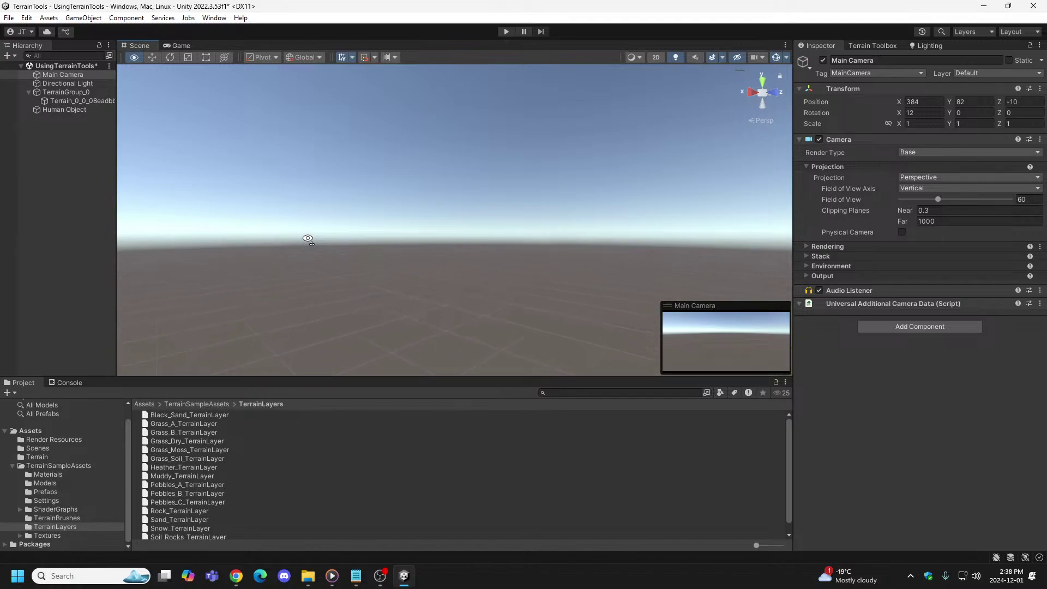
right_drag(308, 239, 720, 469)
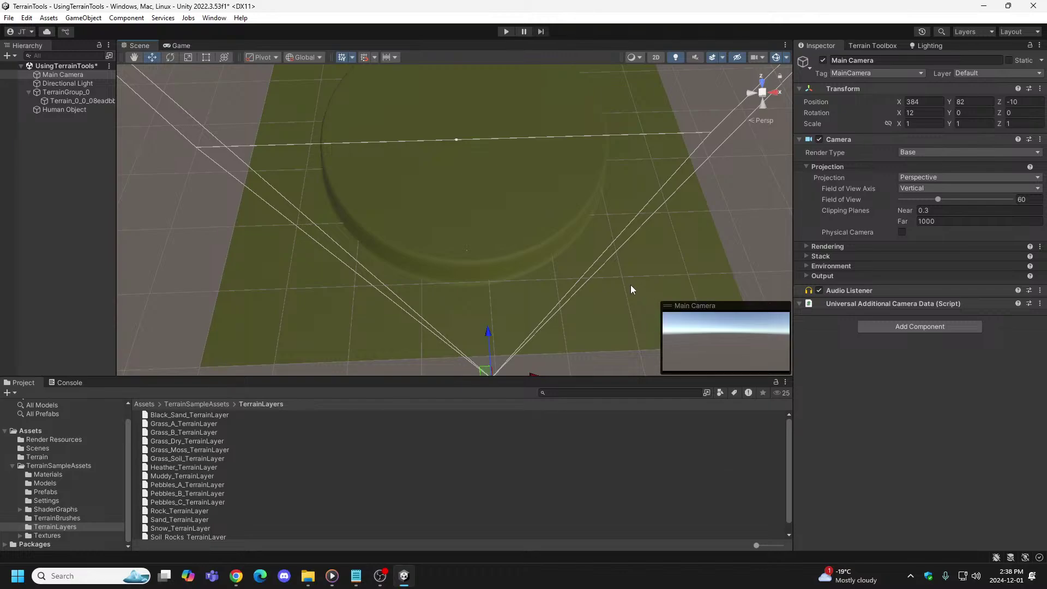
right_drag(603, 315, 597, 270)
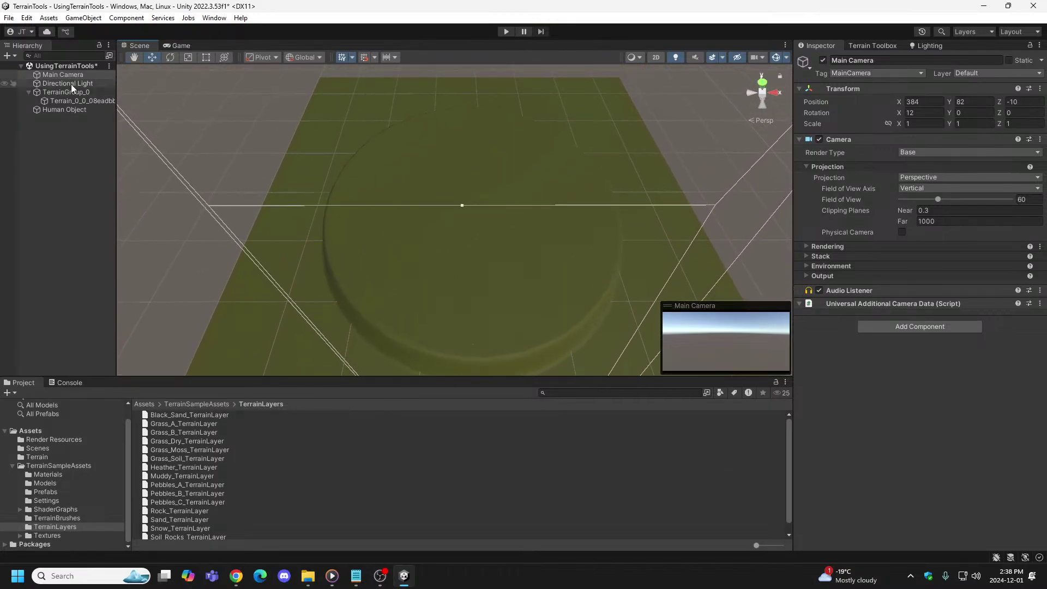
click(64, 109)
mouse_move(623, 309)
right_down()
mouse_move(603, 311)
mouse_move(626, 291)
mouse_move(616, 317)
right_up()
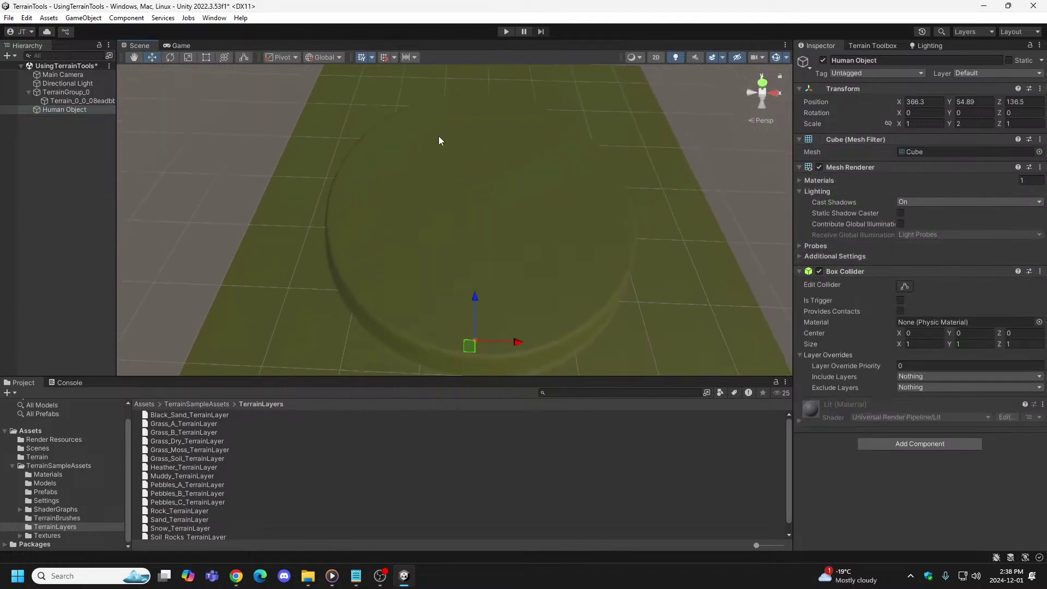
double_click(76, 110)
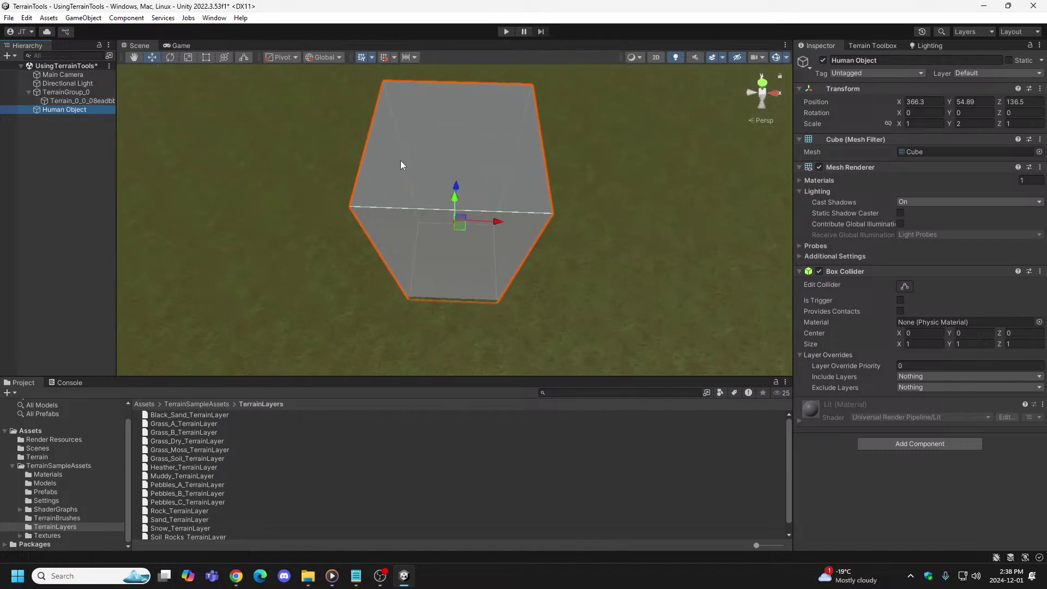
click(63, 75)
double_click(63, 75)
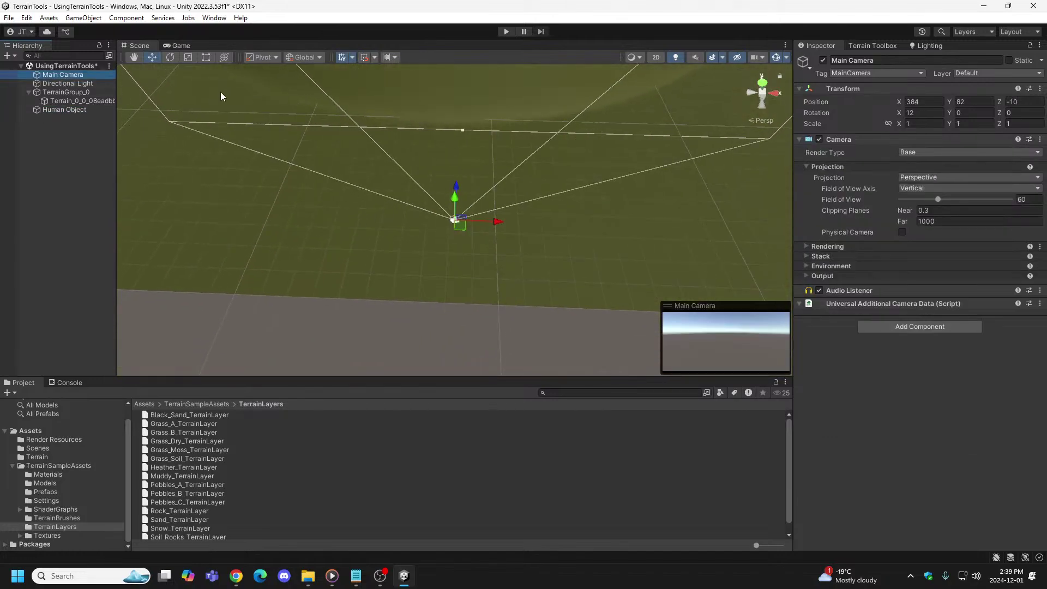
right_drag(220, 92, 767, 160)
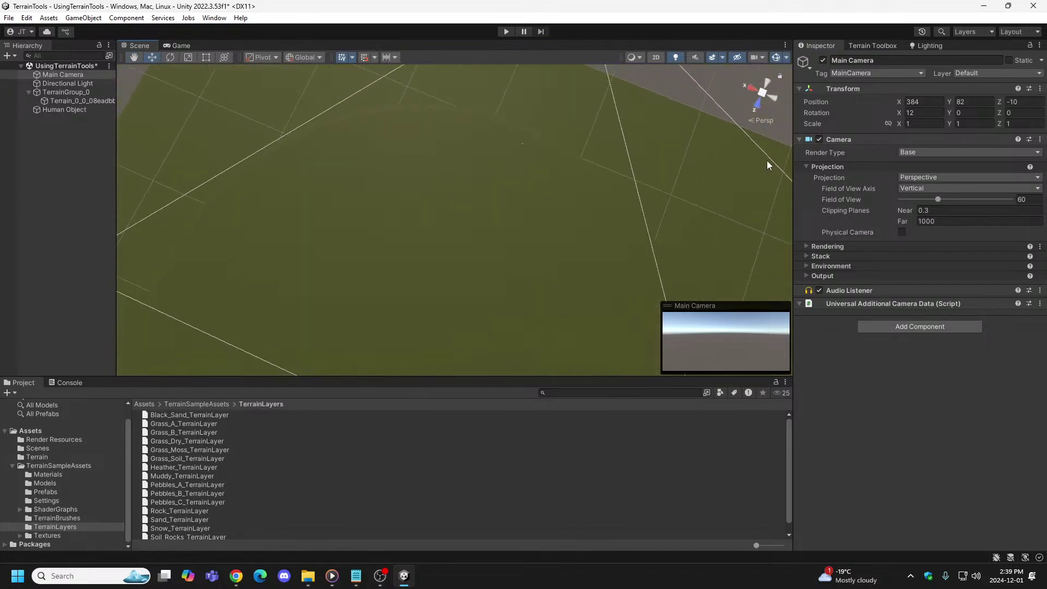
right_drag(561, 262, 631, 155)
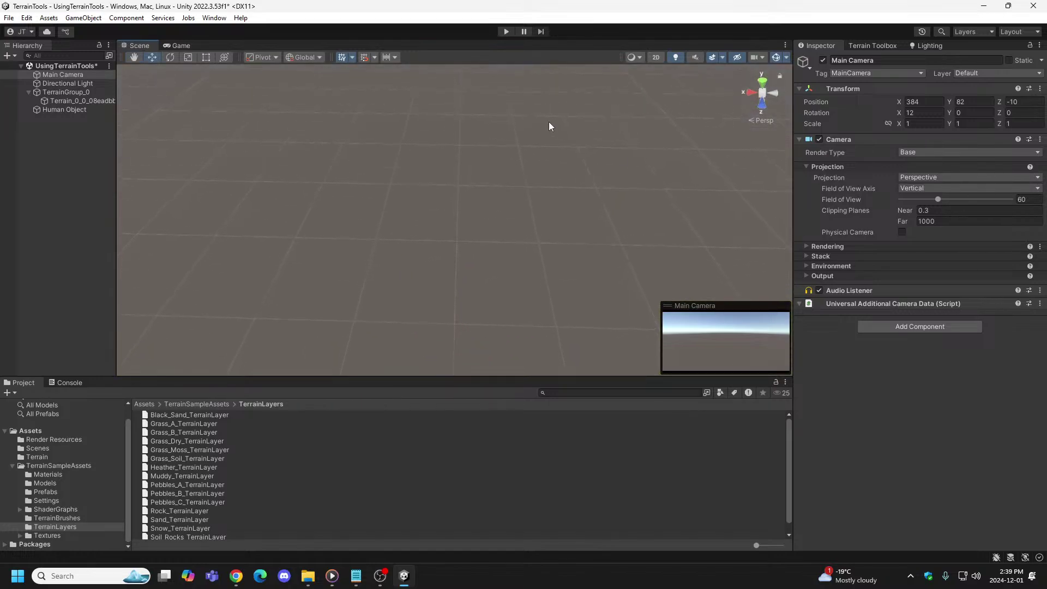
key(f)
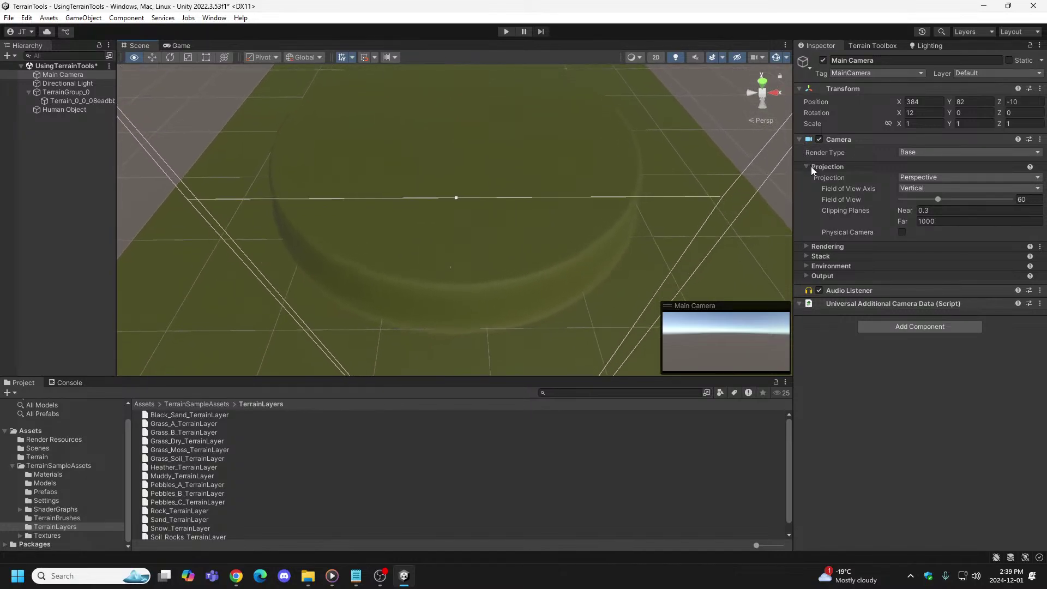
mouse_move(674, 263)
right_down()
mouse_move(686, 233)
mouse_move(678, 246)
right_up()
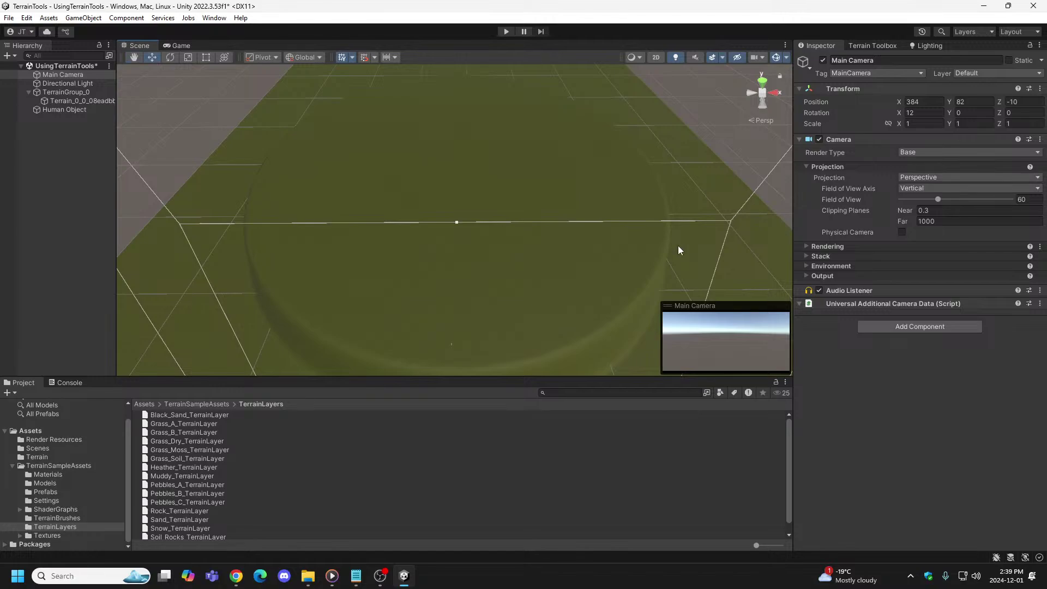
Step: Stamp a Terrainstamp_Erode02 mountain onto the plateau with Raise or Lower Terrain at size 500, strength 1 and rotation about -7.65°
click(81, 107)
click(82, 100)
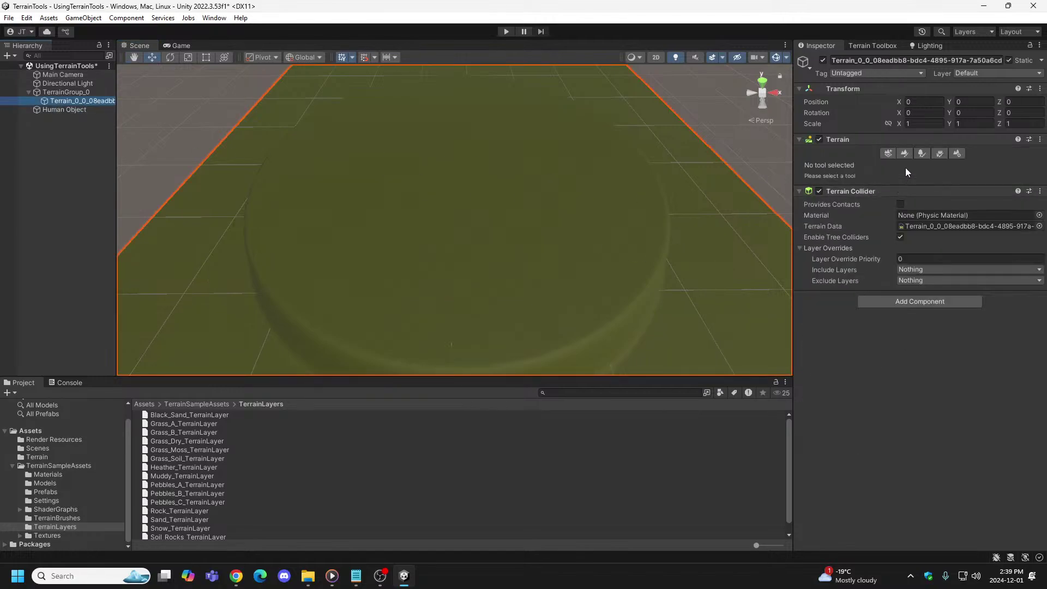
click(906, 154)
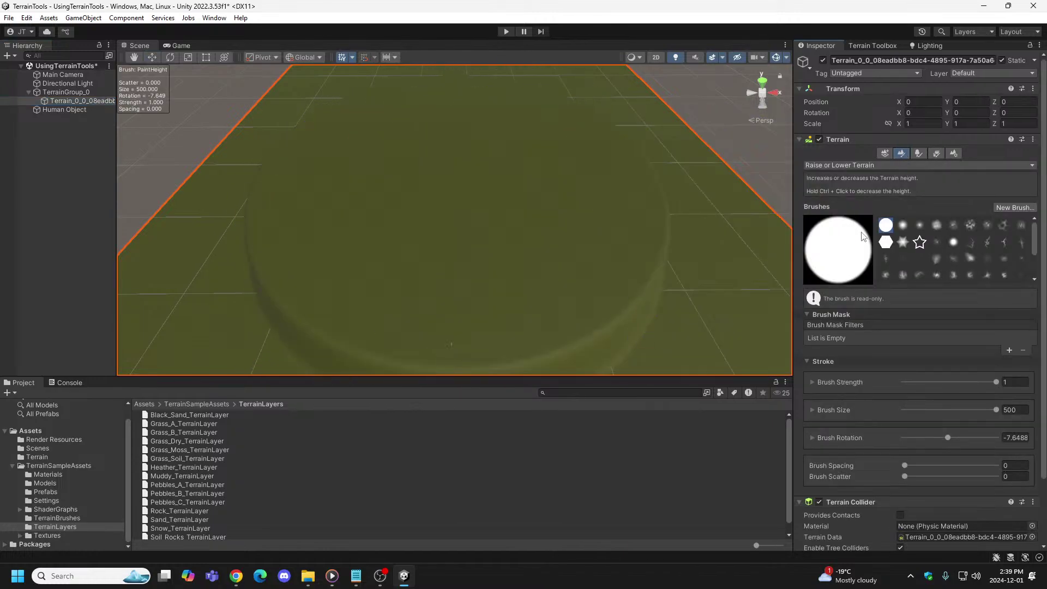
click(957, 262)
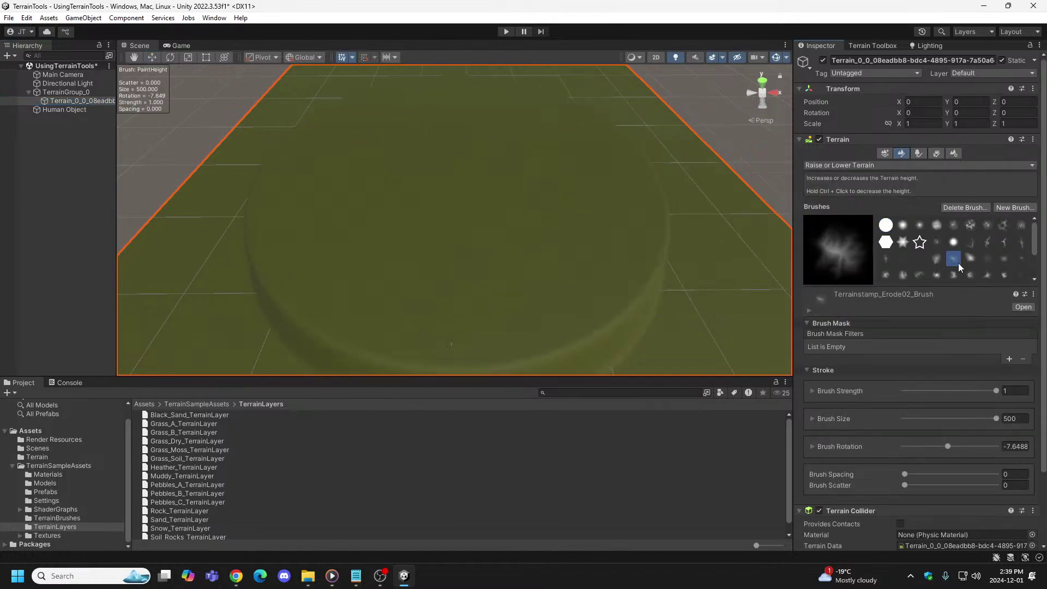
click(972, 261)
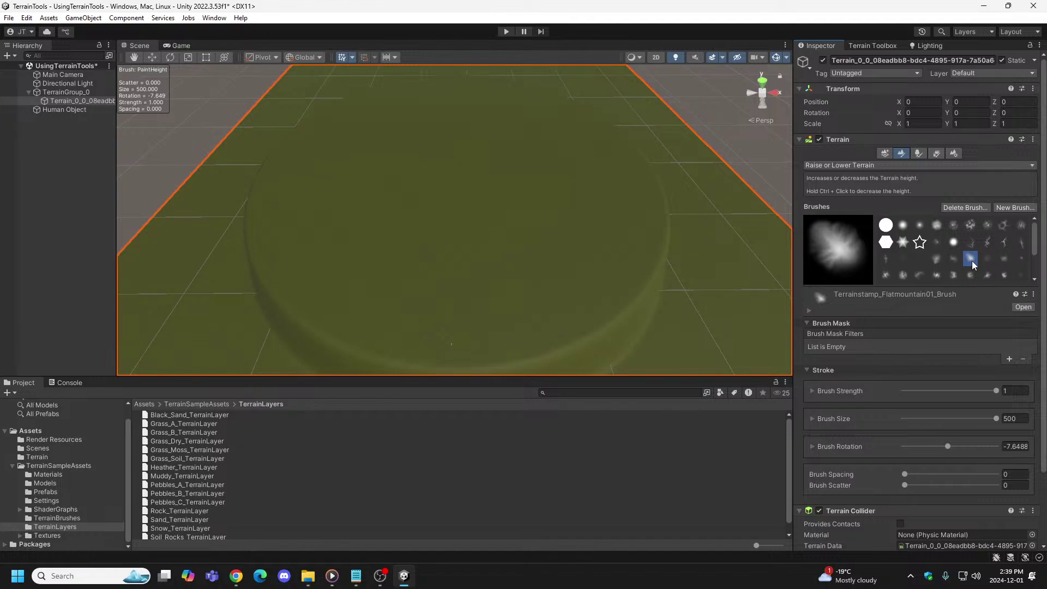
click(958, 256)
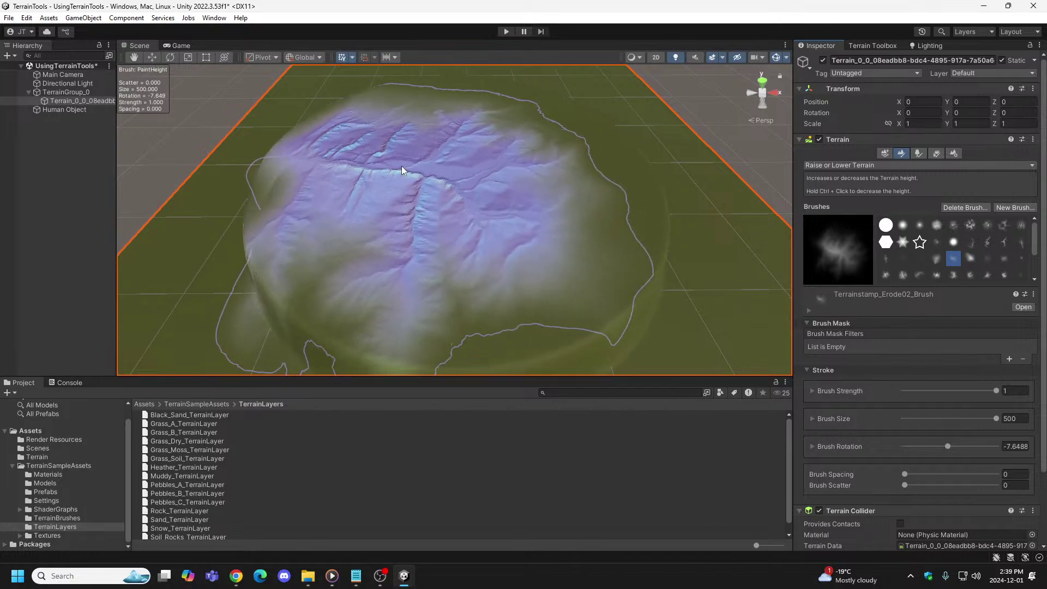
drag(402, 165, 401, 159)
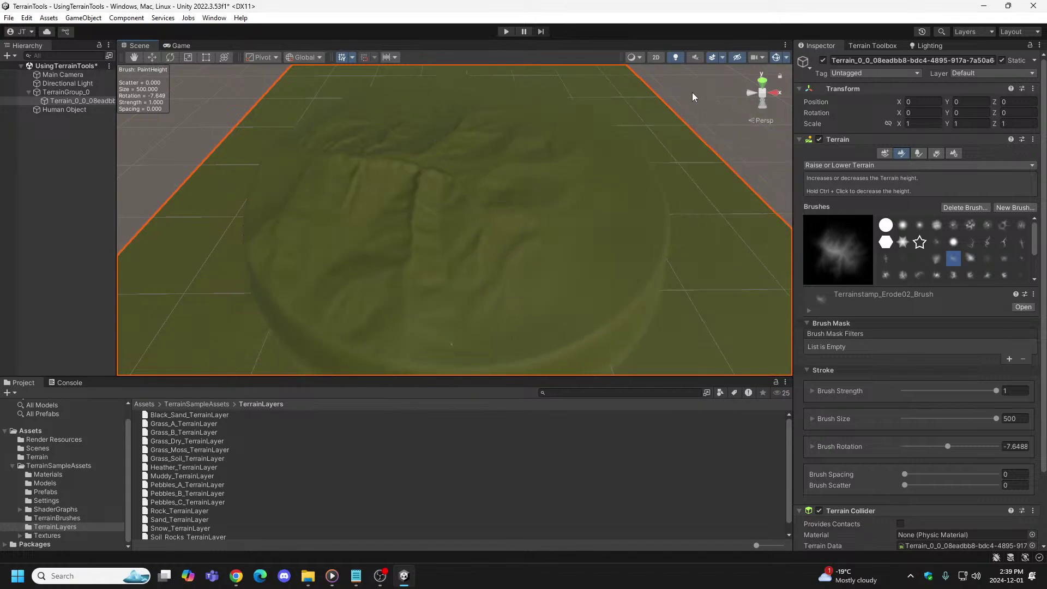
Step: Preview the stamped Terrainstamp_Erode02 mountain through the Main Camera in Play mode, comparing it with the Human Object
click(506, 31)
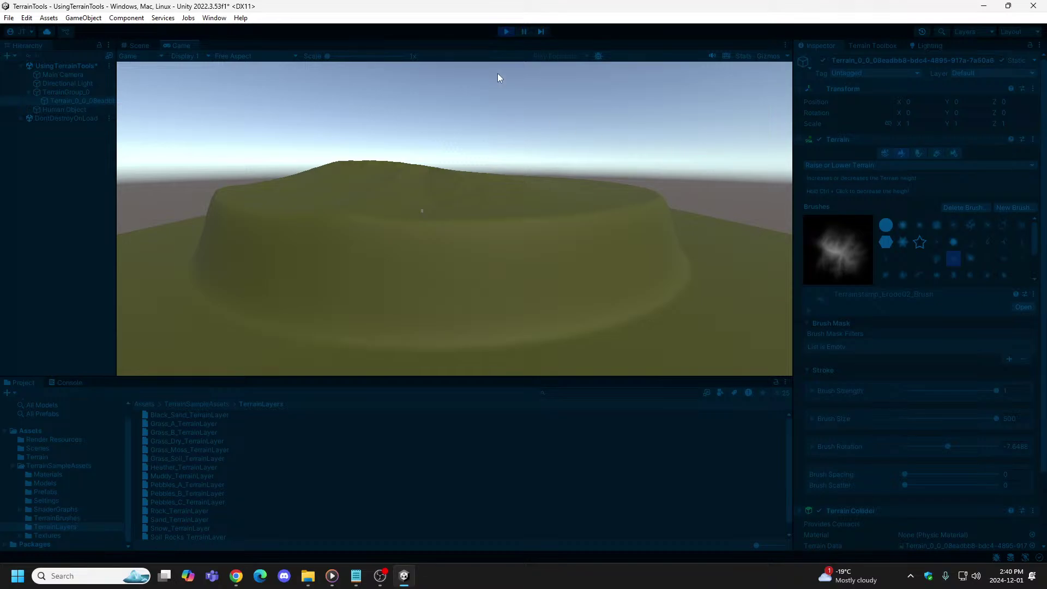
click(506, 32)
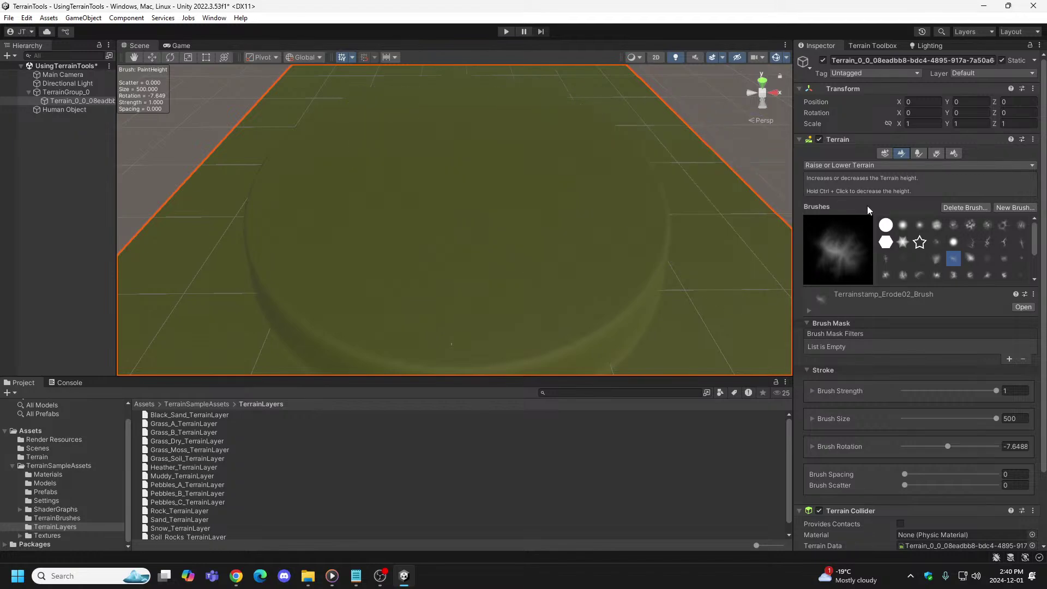
Step: Try Terrainstamp_Flatmountain01 stamps at two heights on the plateau, at size 500 and strength 1, previewing each in Play mode
click(968, 261)
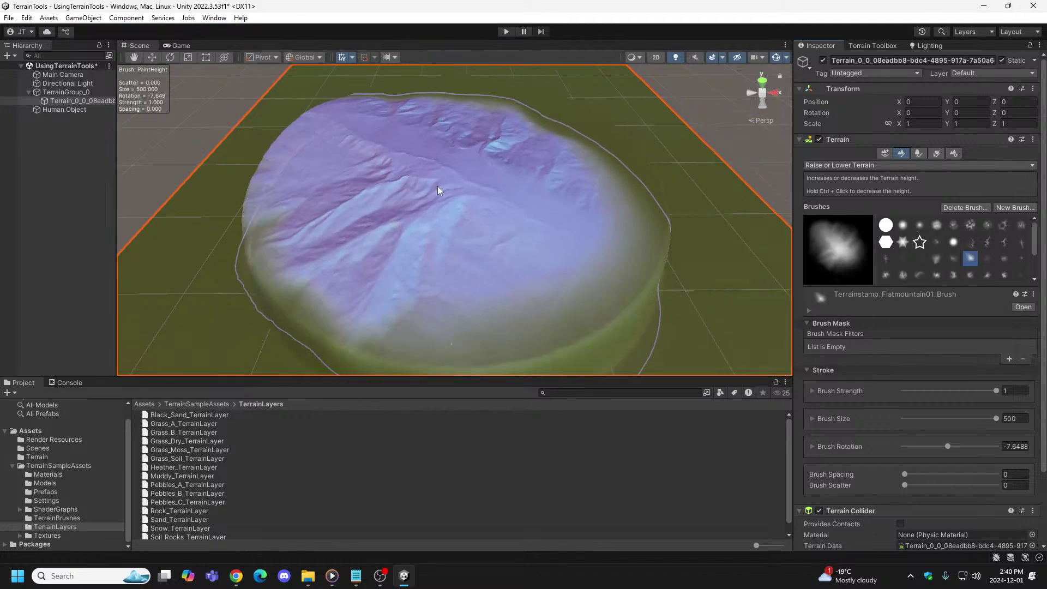
drag(449, 182, 444, 162)
key(ctrl+z)
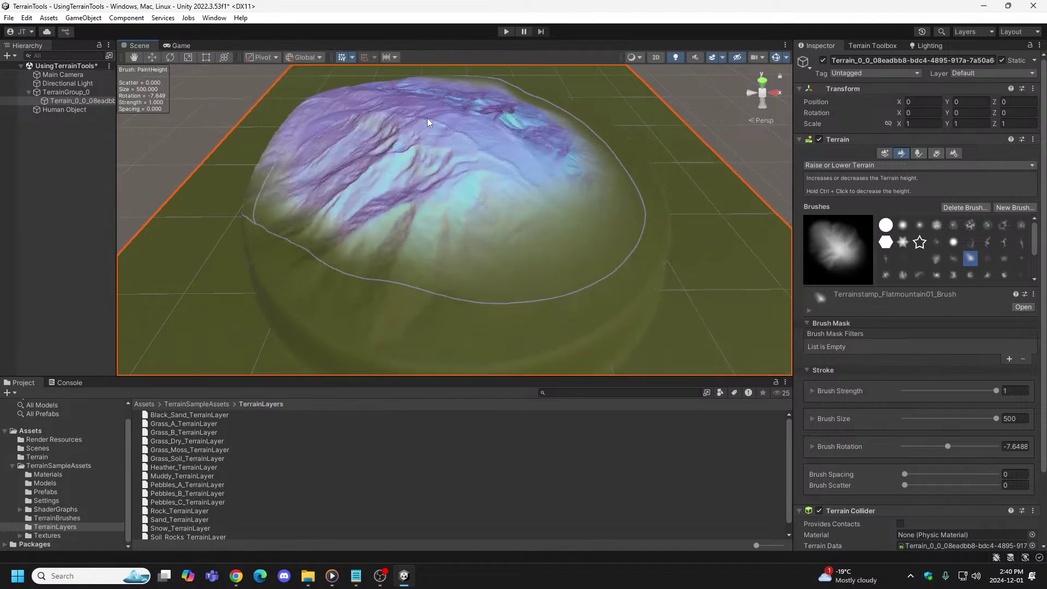
click(507, 32)
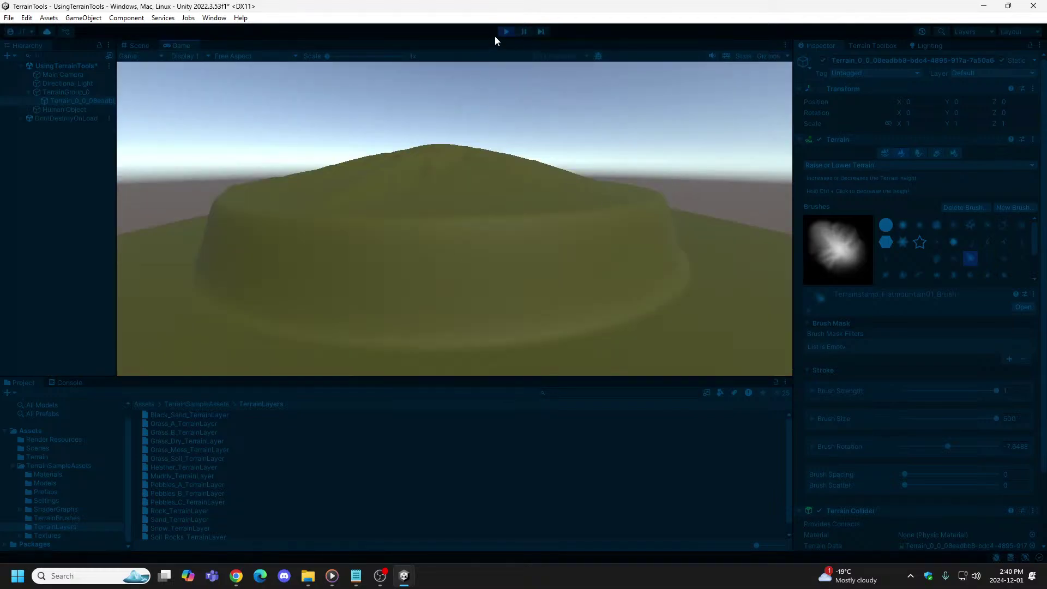
click(506, 31)
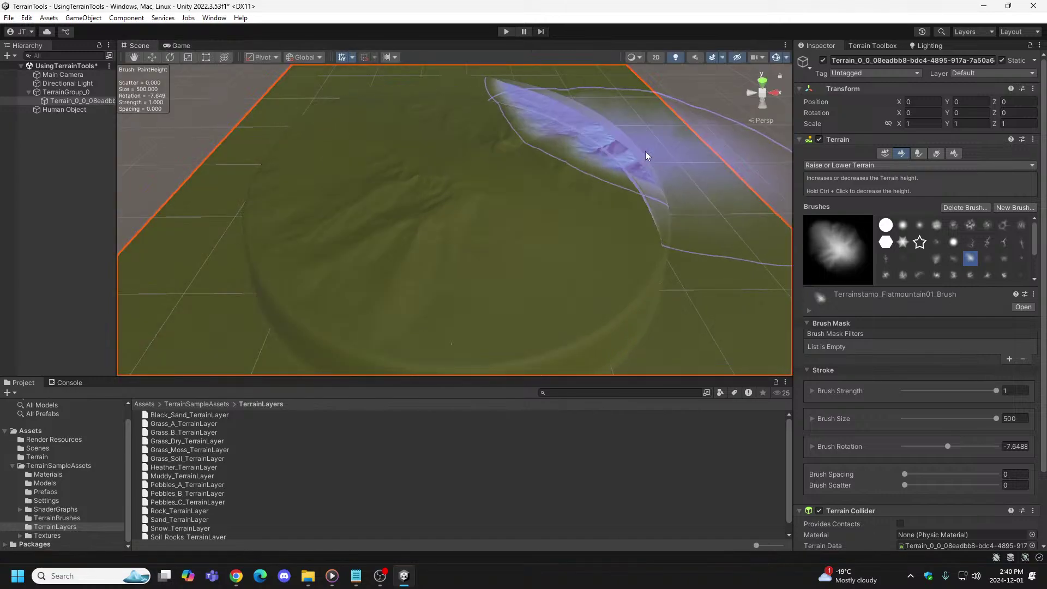
click(506, 31)
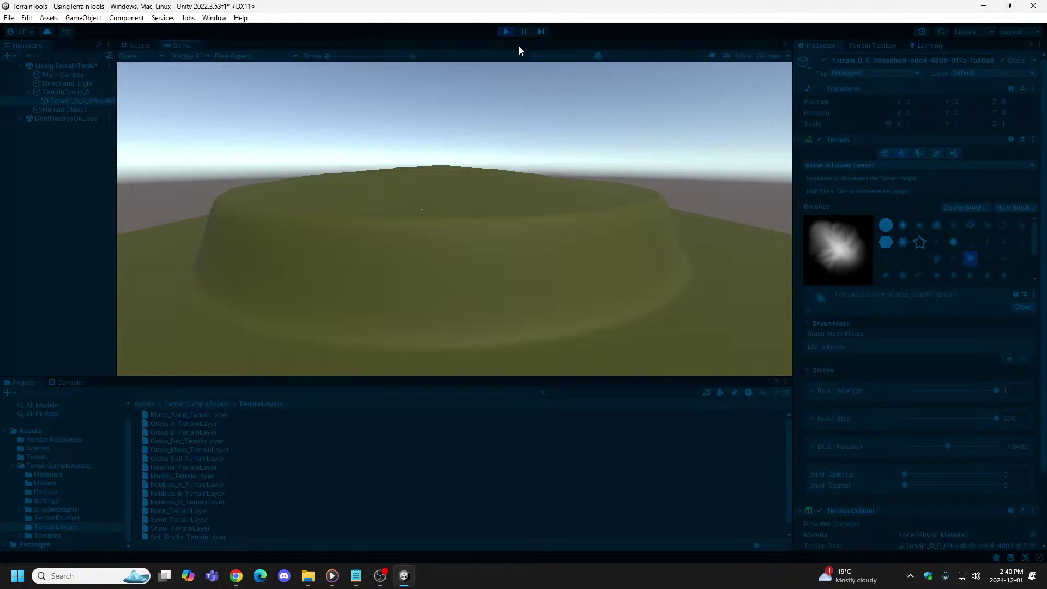
click(507, 31)
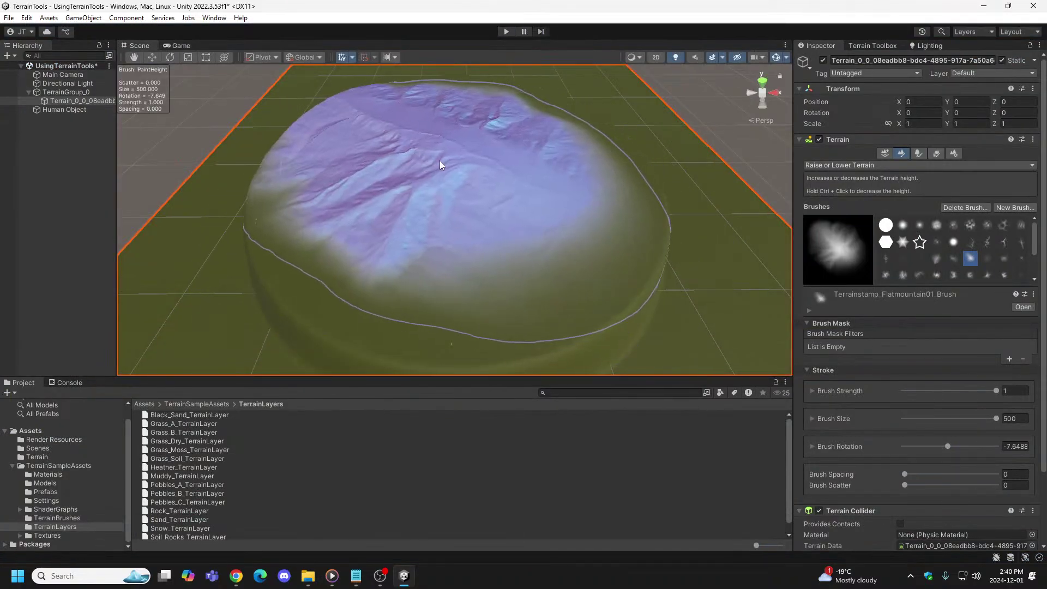
Step: Rotate the brush to about 57.3°, stamp a Terrainstamp_Flatmountain01 mountain onto the plateau and preview it in Play mode
key(d)
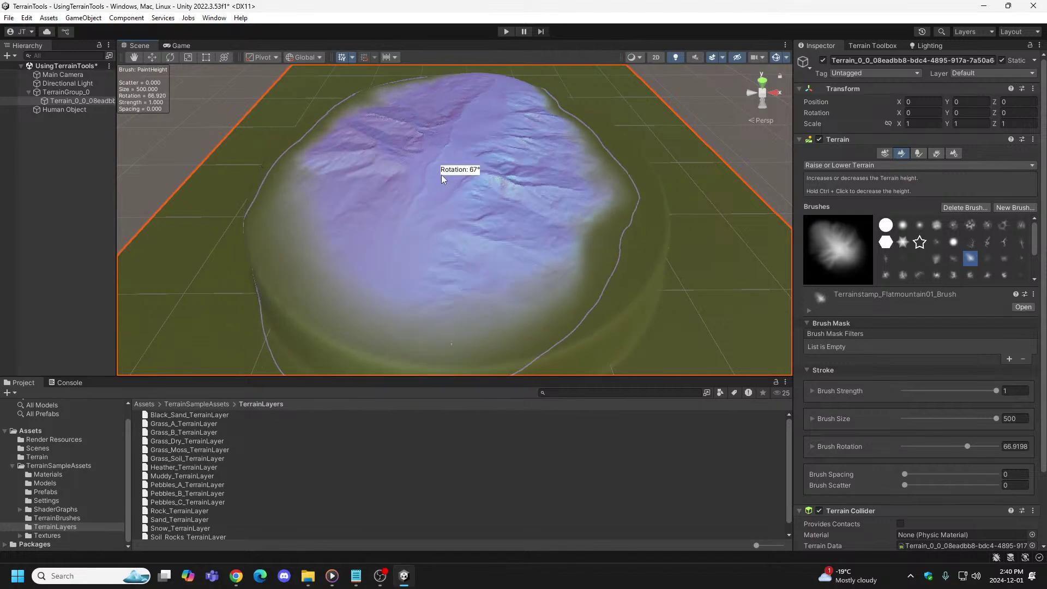
key(d)
key(d)
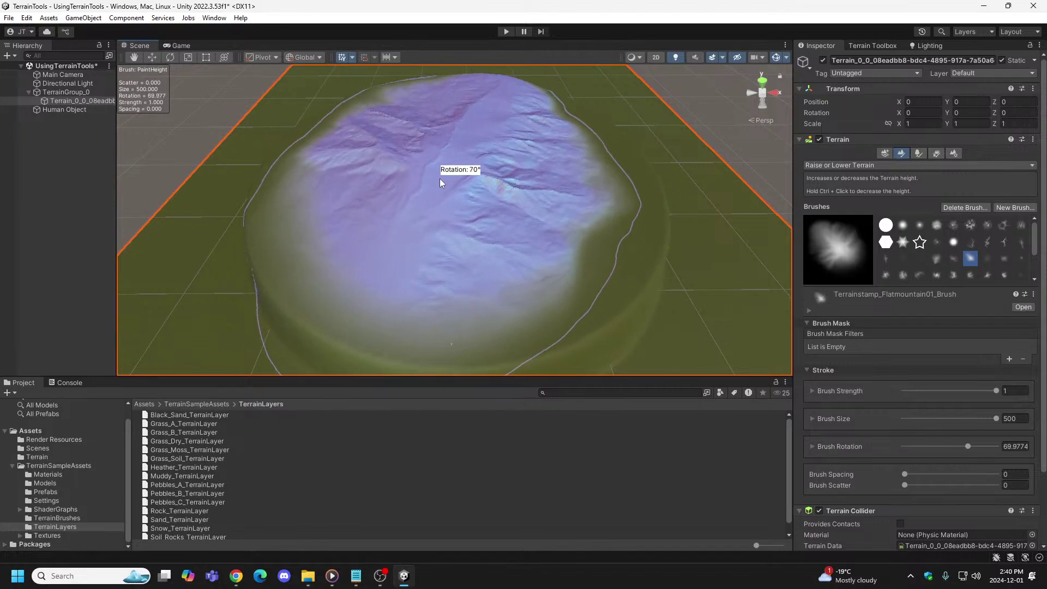
drag(438, 184, 447, 184)
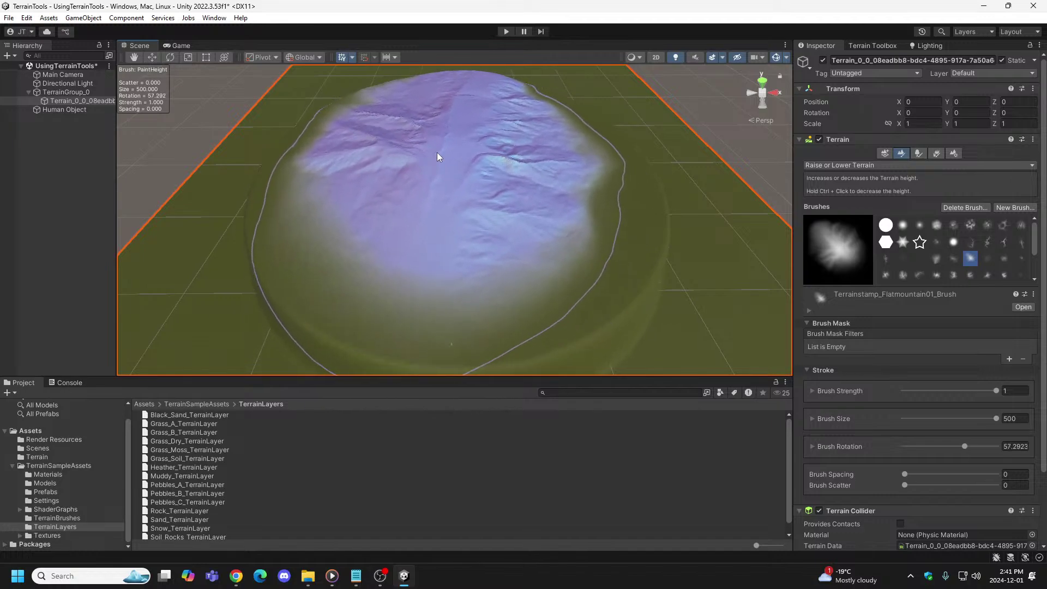
drag(437, 152, 436, 139)
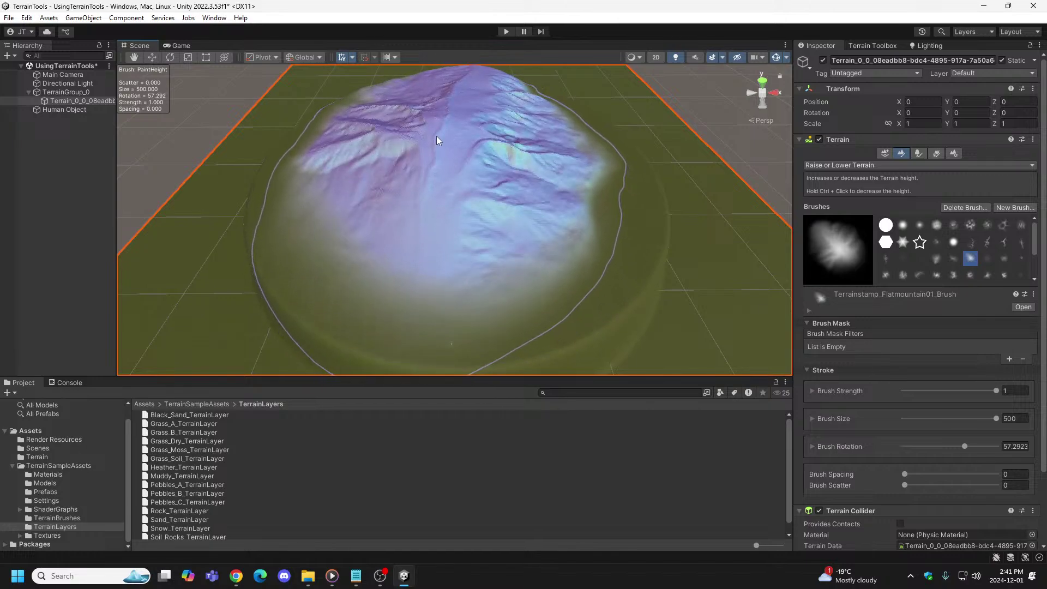
key(ctrl+z)
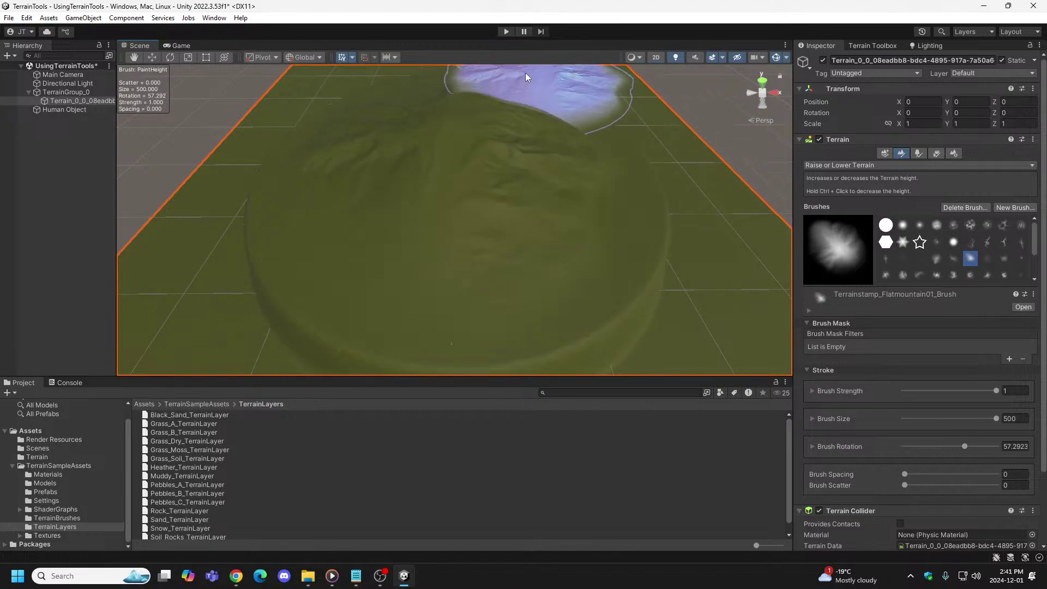
click(506, 32)
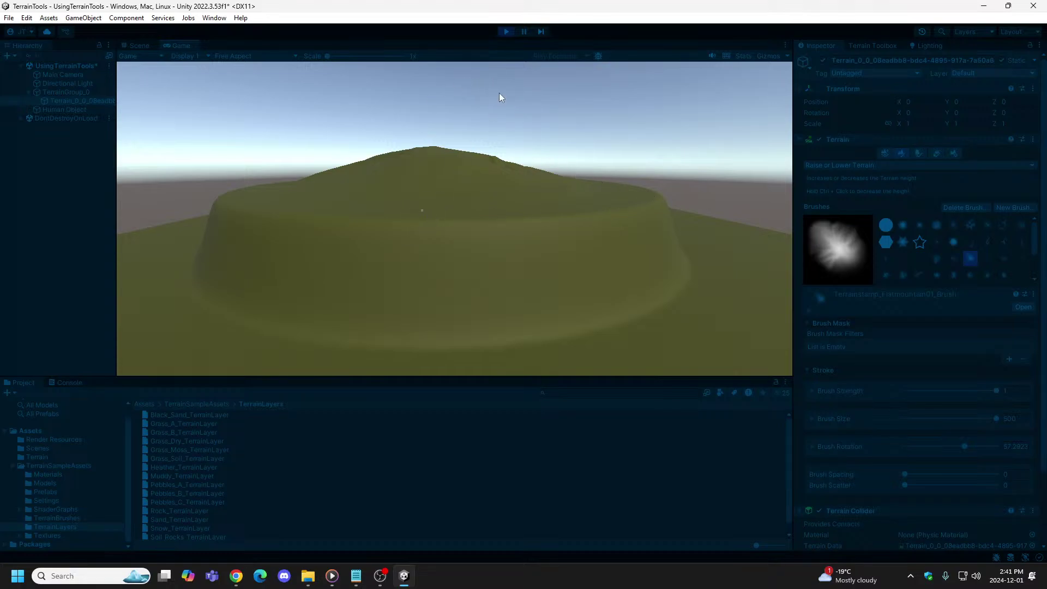
click(506, 31)
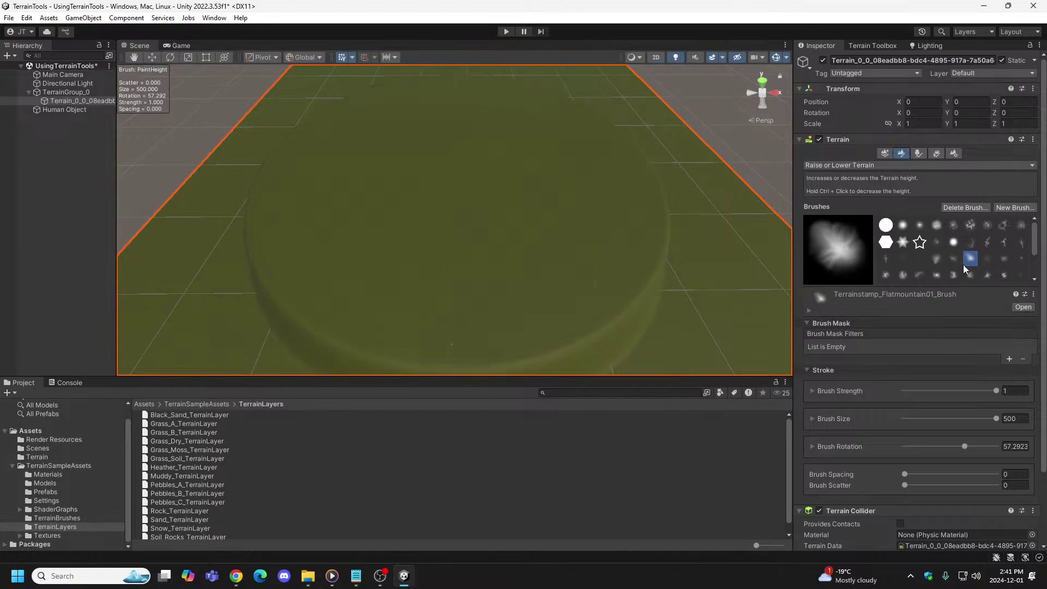
Step: Try stamping Terrainstamp_Hills01 onto the plateau at size 500 and strength 1, and preview the hill in Play mode
click(987, 259)
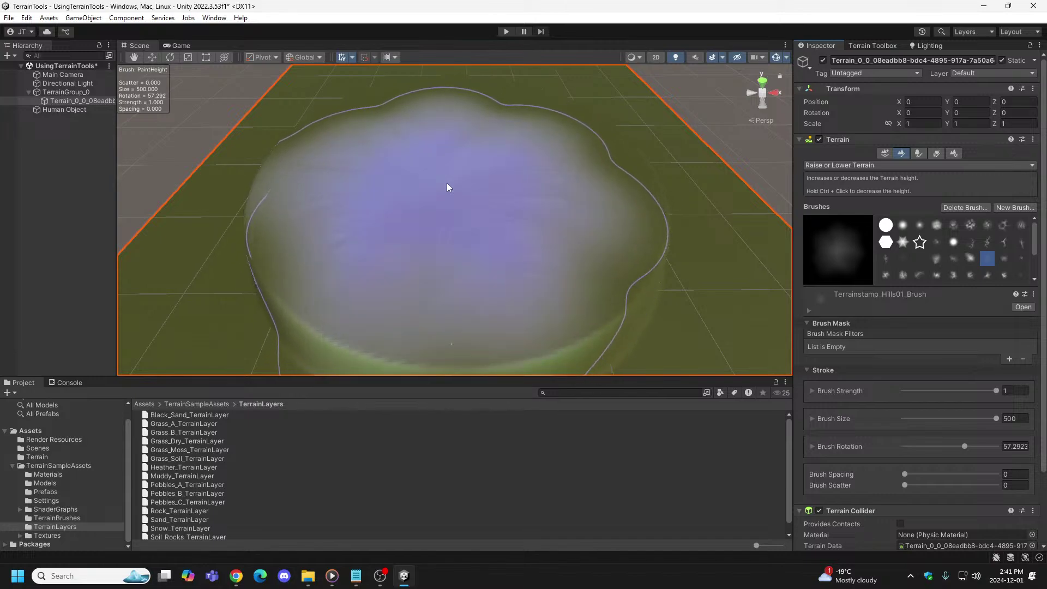
click(446, 187)
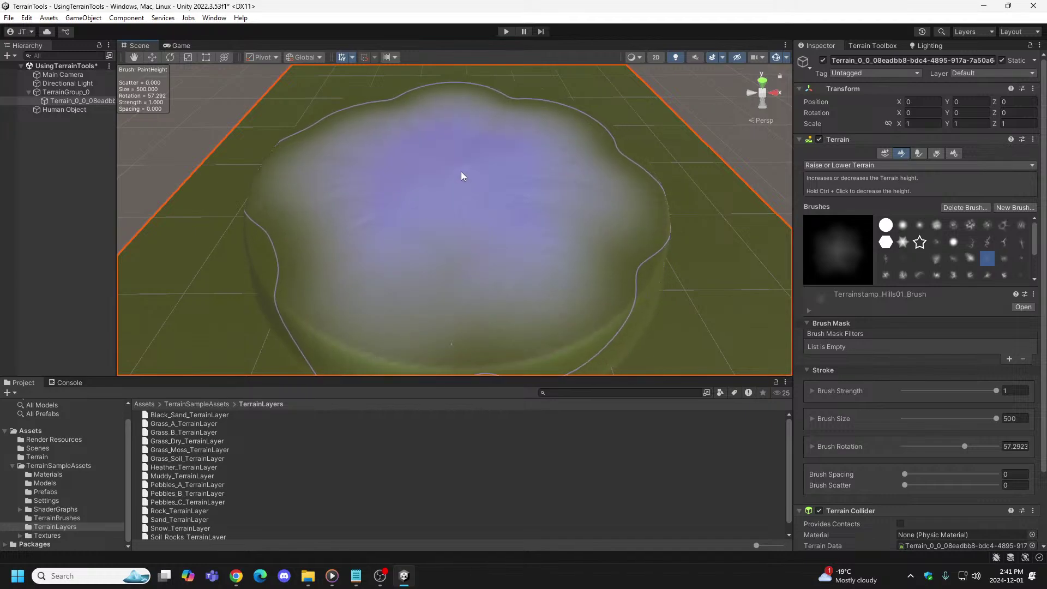
click(461, 175)
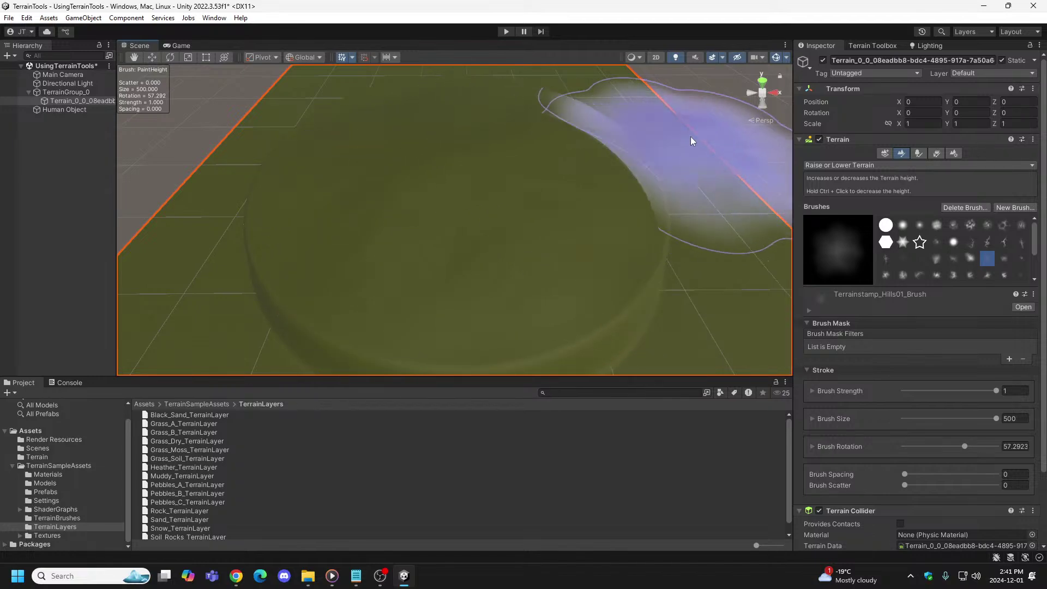
click(505, 31)
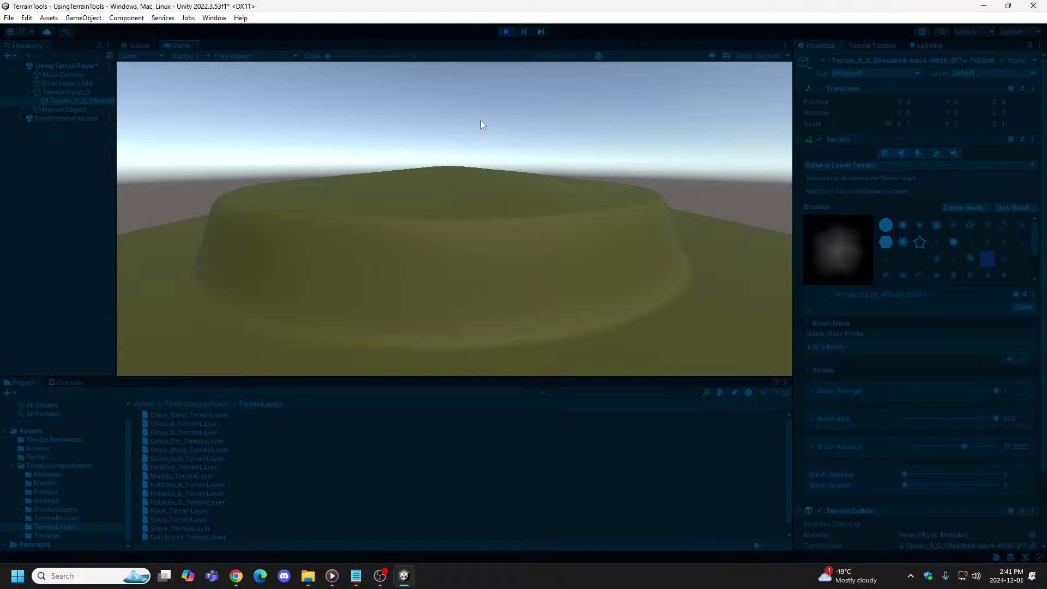
click(506, 32)
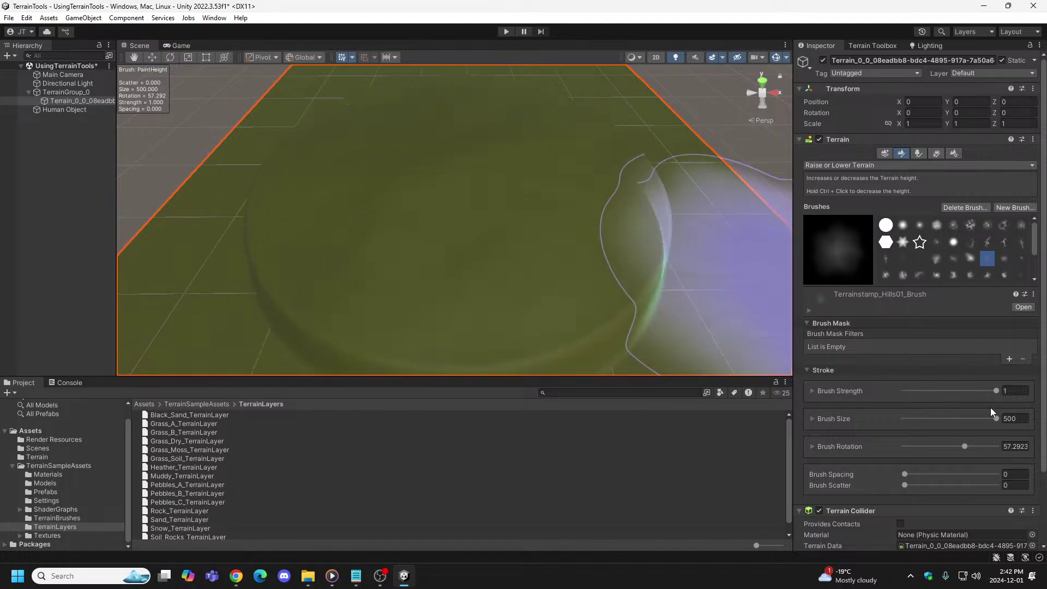
Step: Try a brush size of about 98 with strengths of about 0.08 and 0.29, restoring size 500 and strength 1
drag(994, 418, 922, 420)
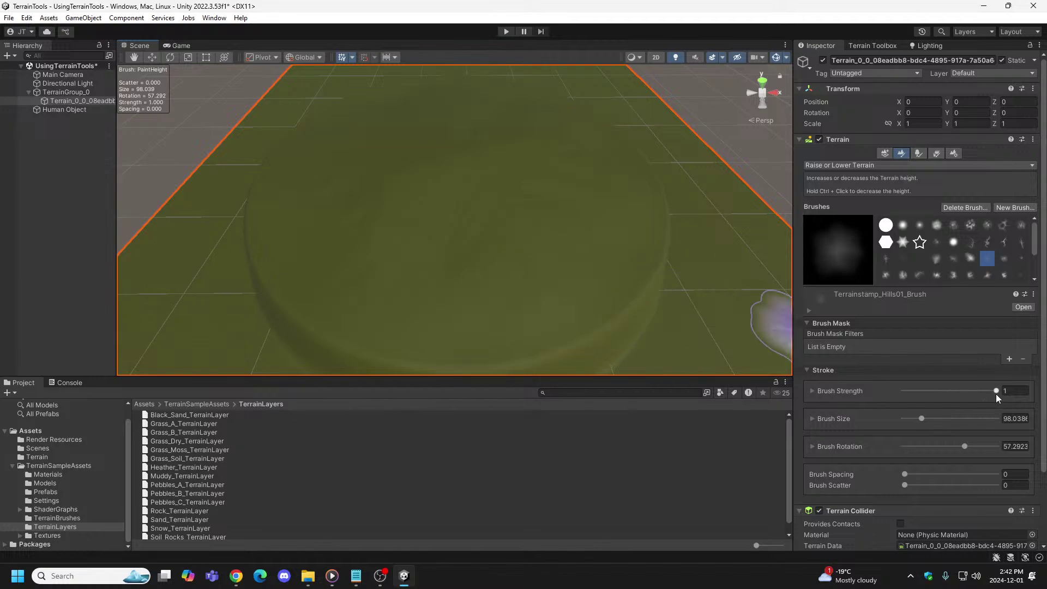
drag(995, 393, 909, 403)
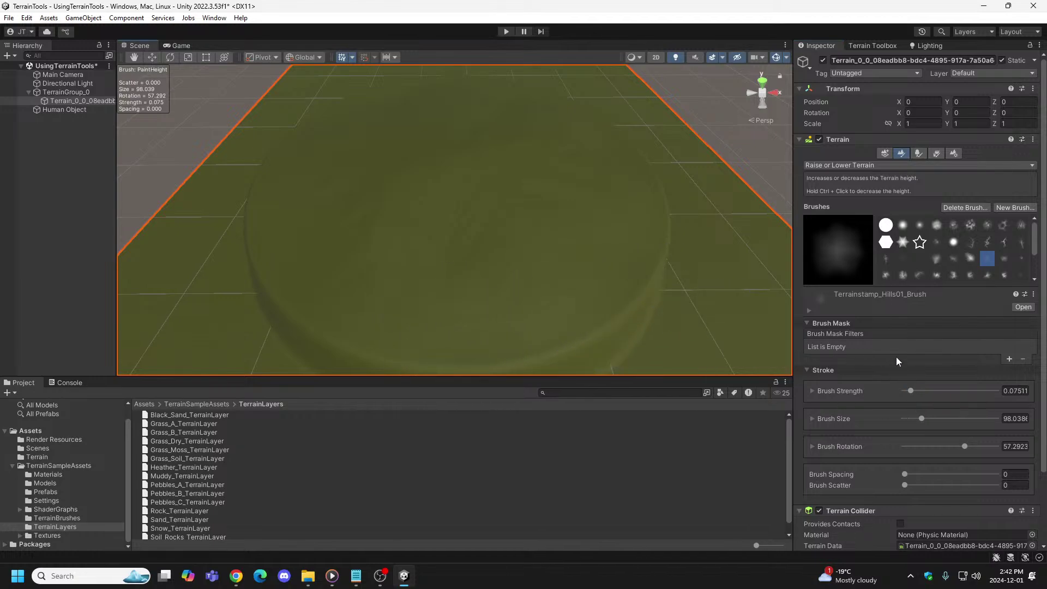
drag(909, 391, 931, 393)
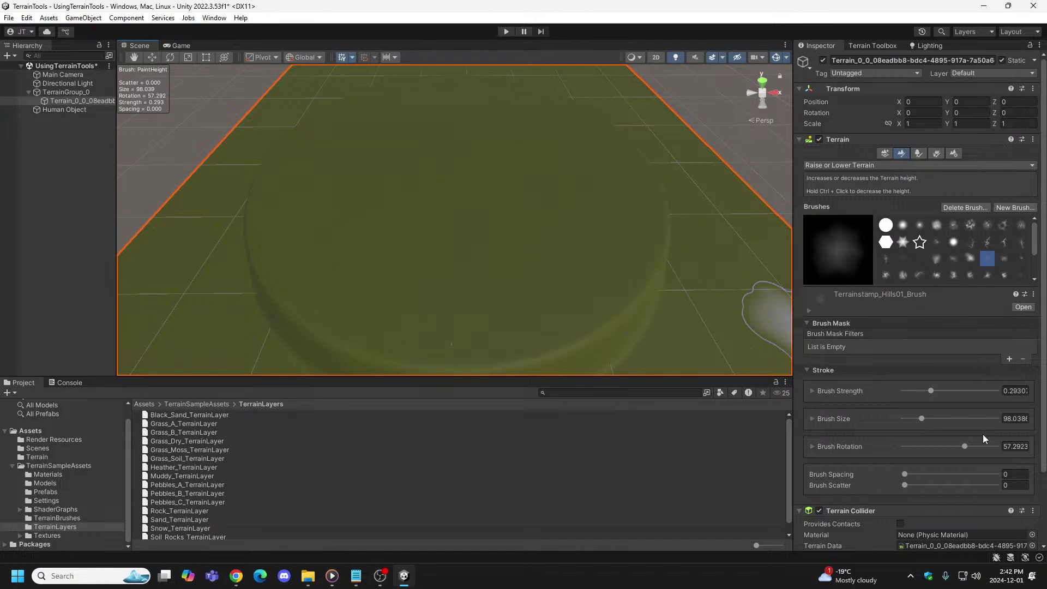
drag(930, 391, 1019, 397)
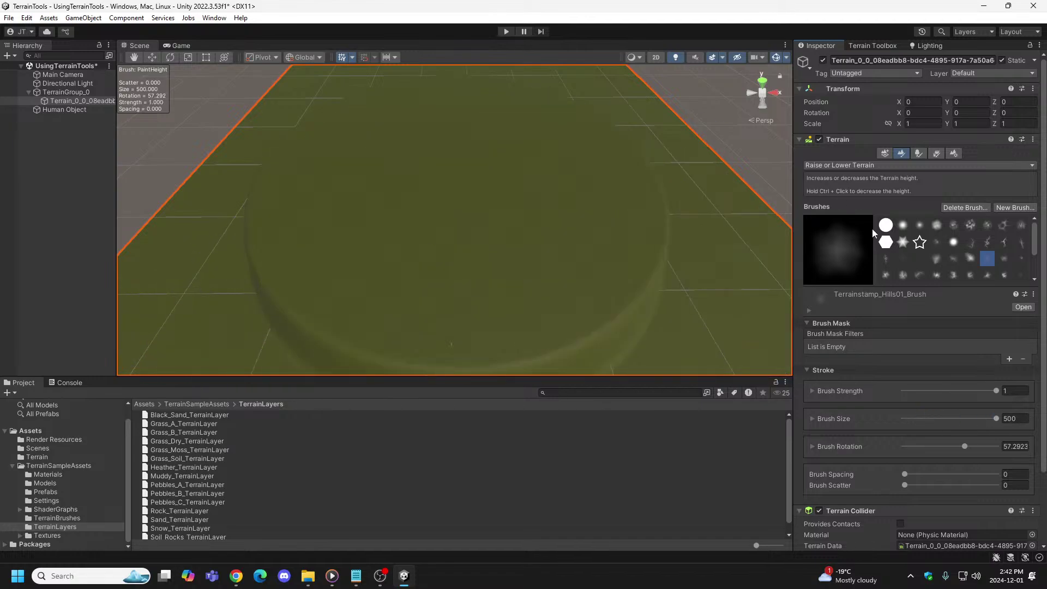
Step: Try a low and a taller Terrainstamp_Hills02 stamp on the plateau at size 500 and strength 1, previewing each in Play mode
click(1003, 259)
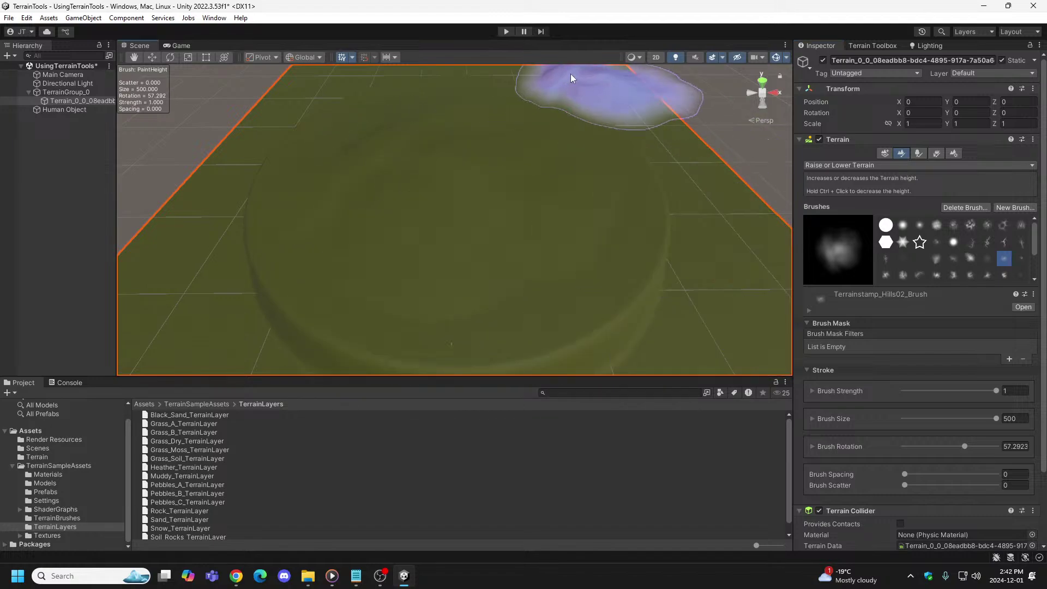
click(506, 31)
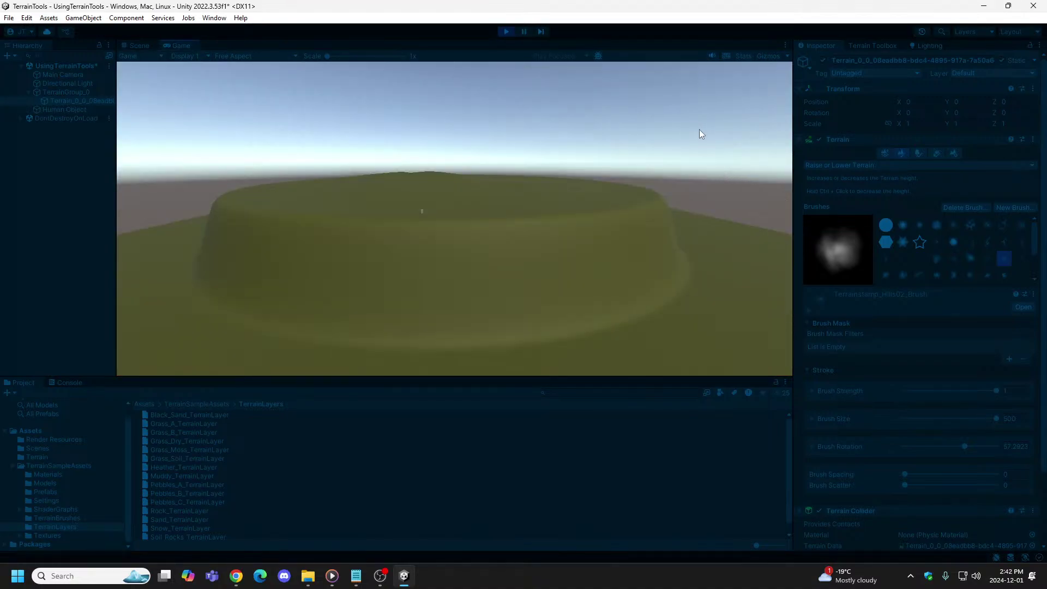
click(506, 31)
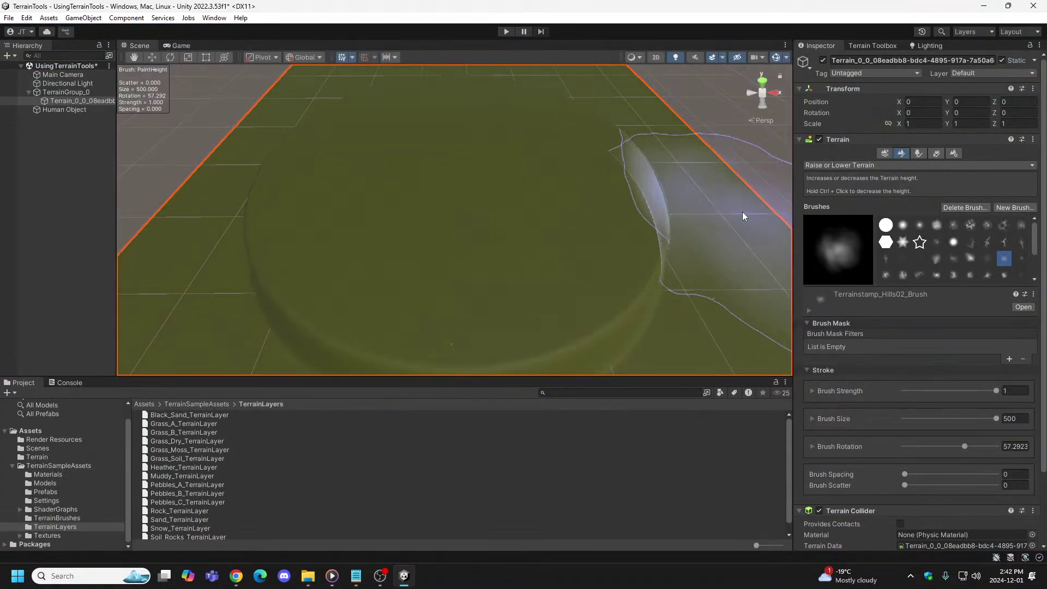
drag(440, 153, 438, 146)
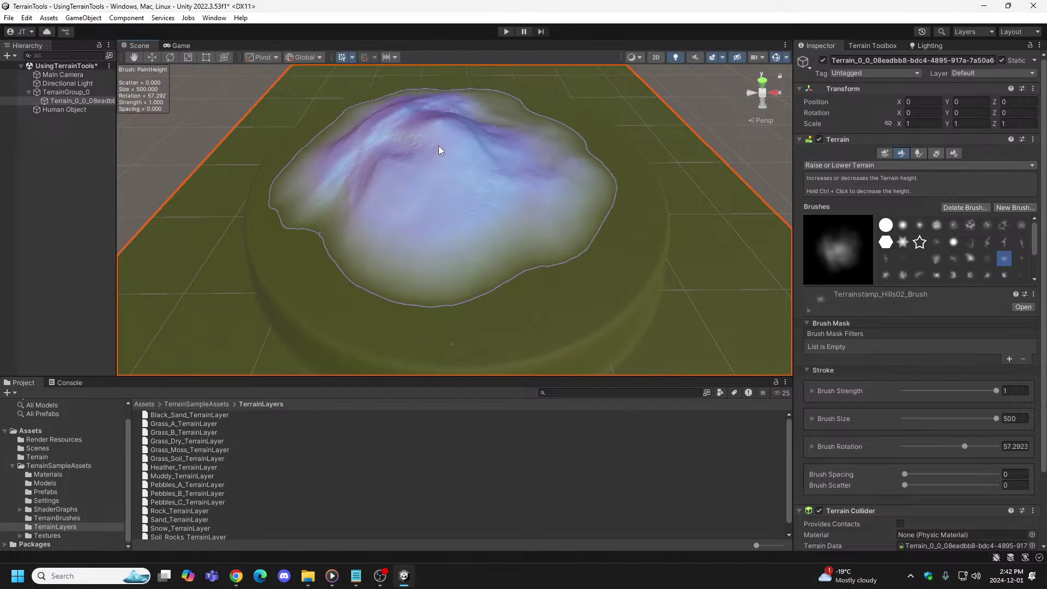
key(ctrl+z)
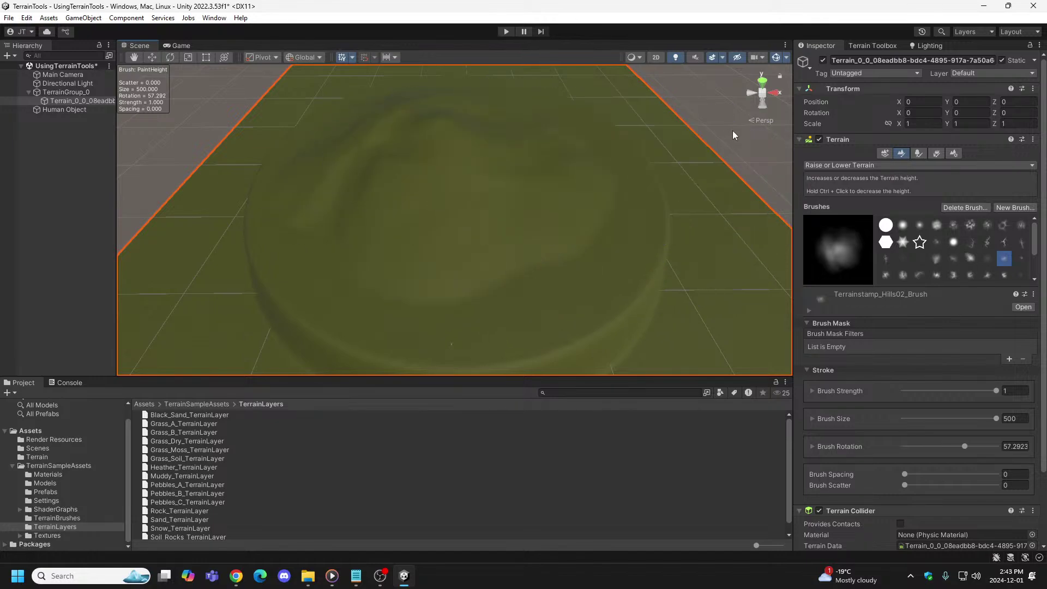
click(506, 32)
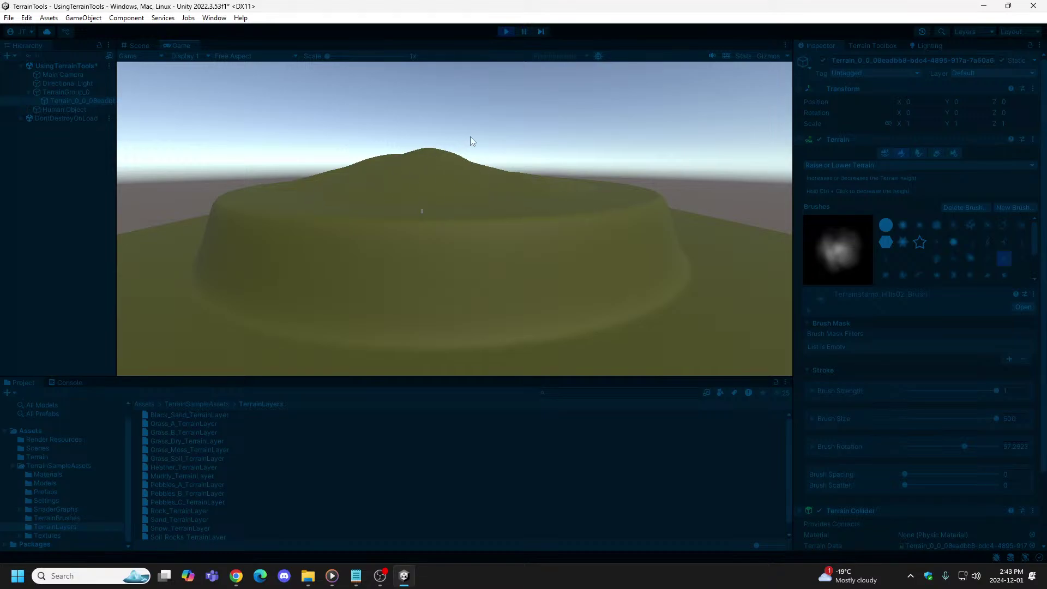
click(502, 31)
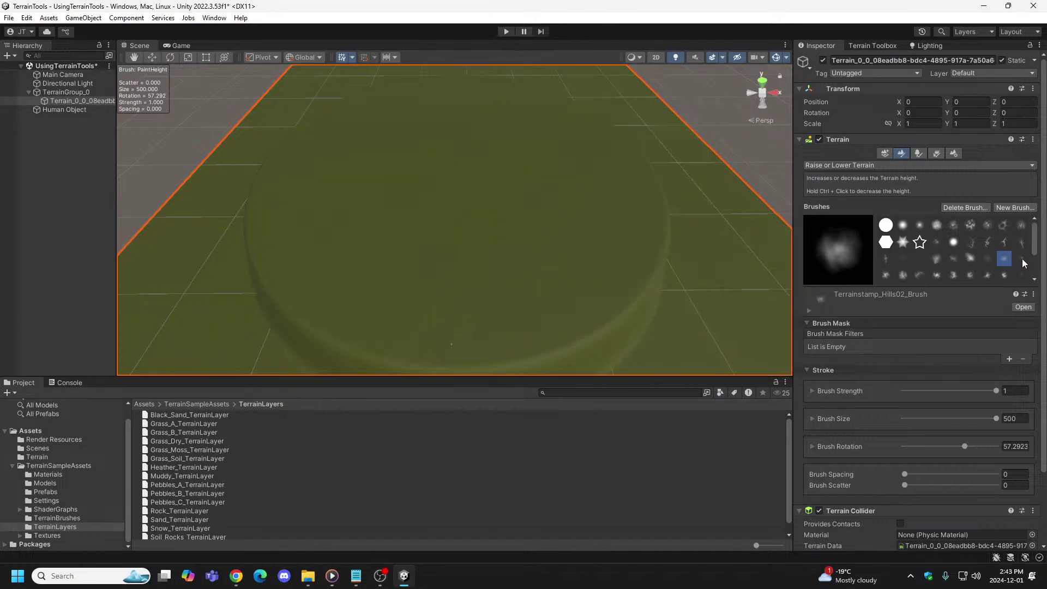
Step: Stamp Terrainstamp_Island01 ridges onto the plateau at size 500, strength 1 and rotation about 57.3°, applying the stamp repeatedly to raise them
scroll(1023, 259, down, 2)
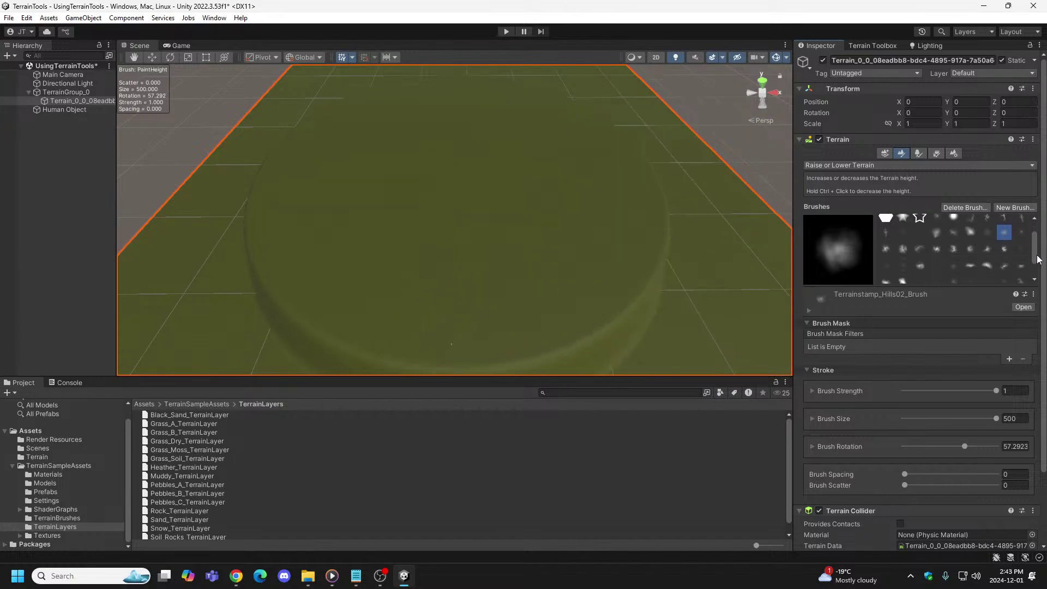
click(1021, 228)
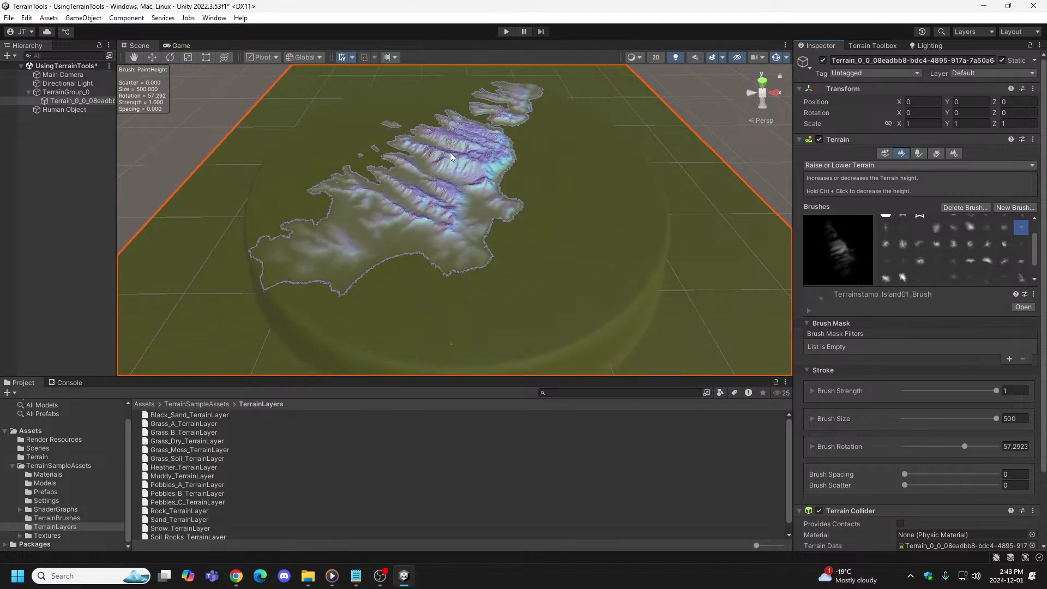
click(450, 152)
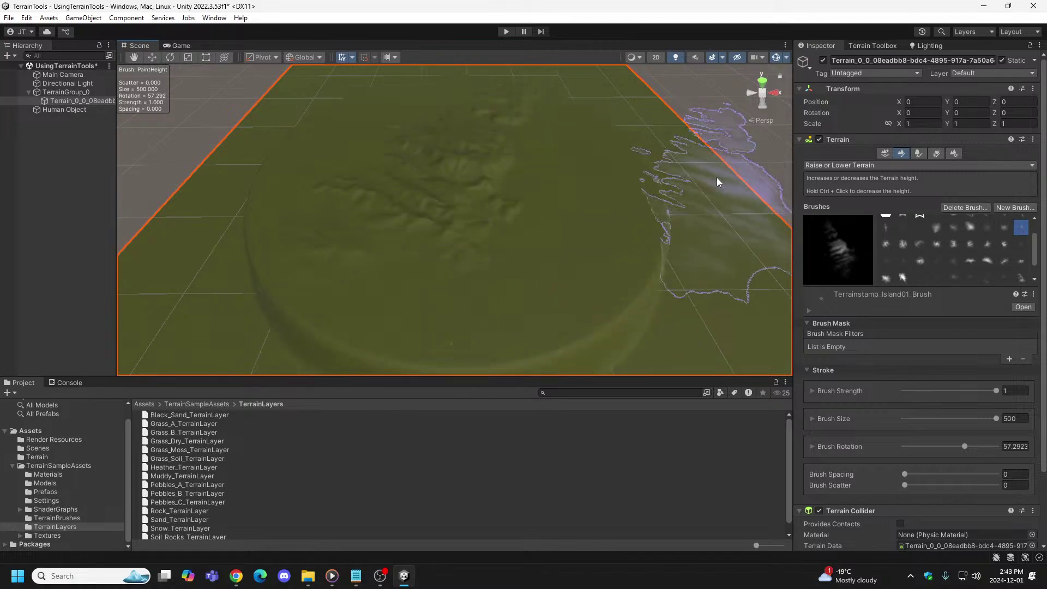
click(440, 156)
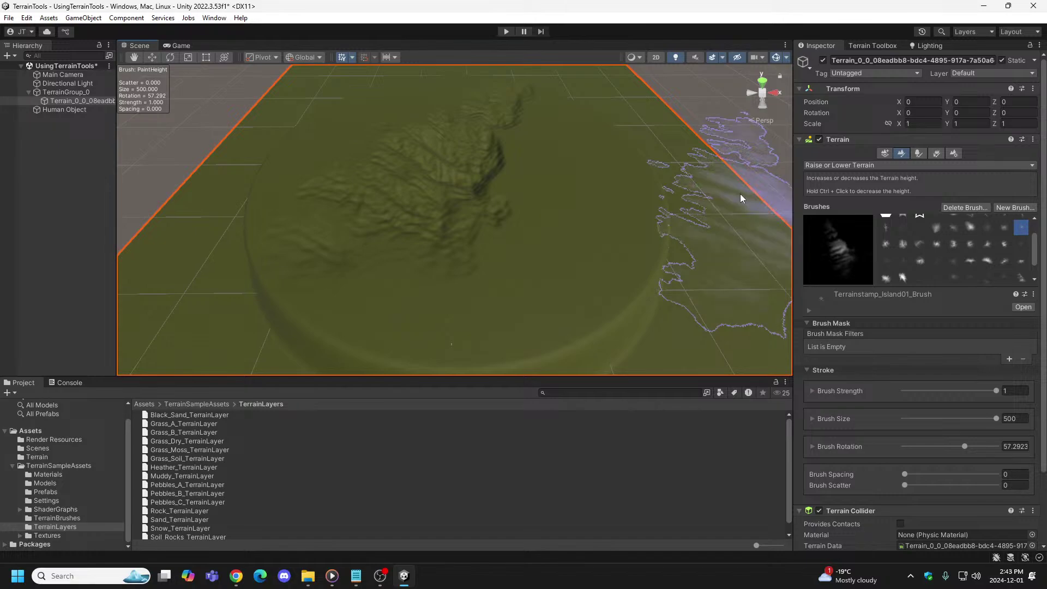
Step: Undo the island ridges, try restamping Terrainstamp_Island01 on the plateau at size 500 and strength 1, and preview it in Play mode
key(ctrl+z)
click(460, 156)
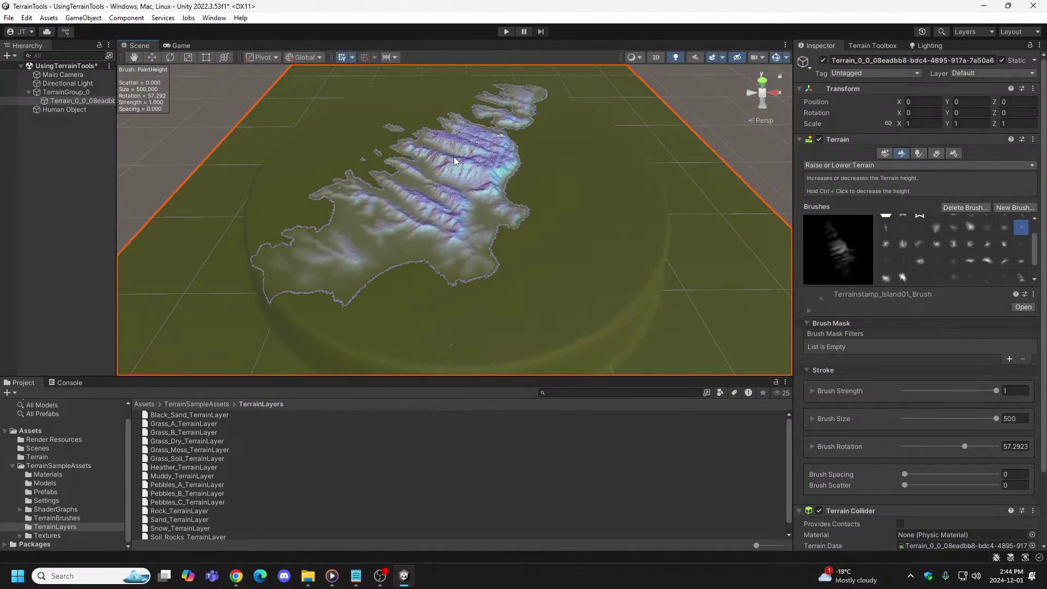
click(454, 156)
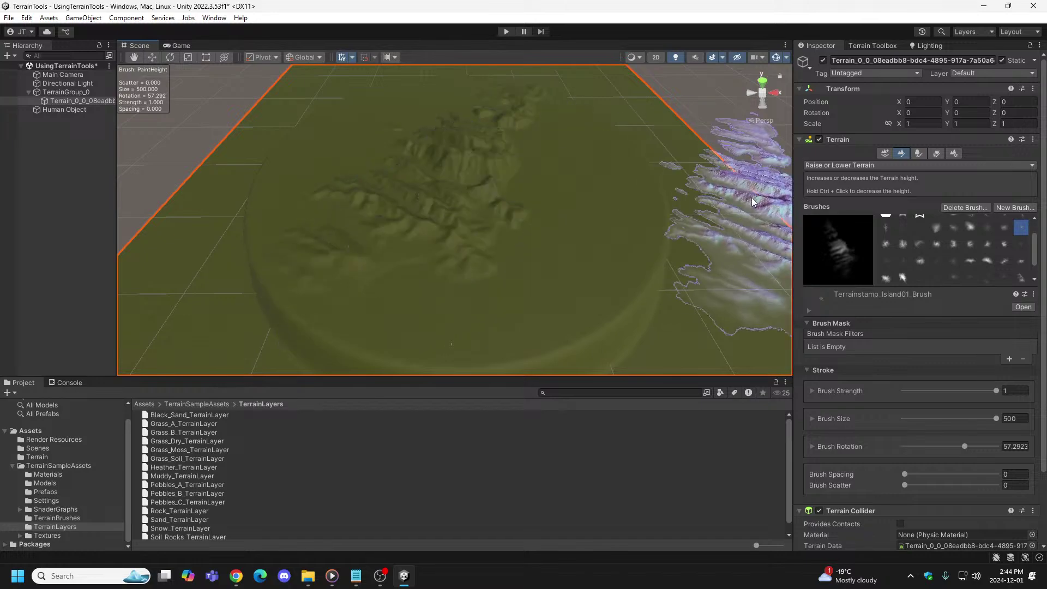
click(506, 32)
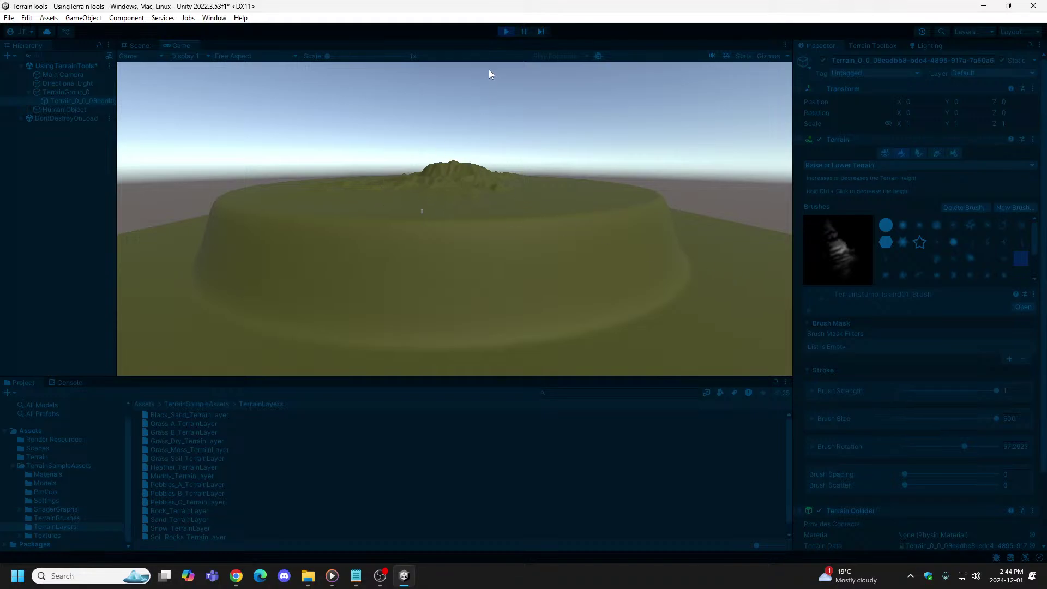
click(506, 31)
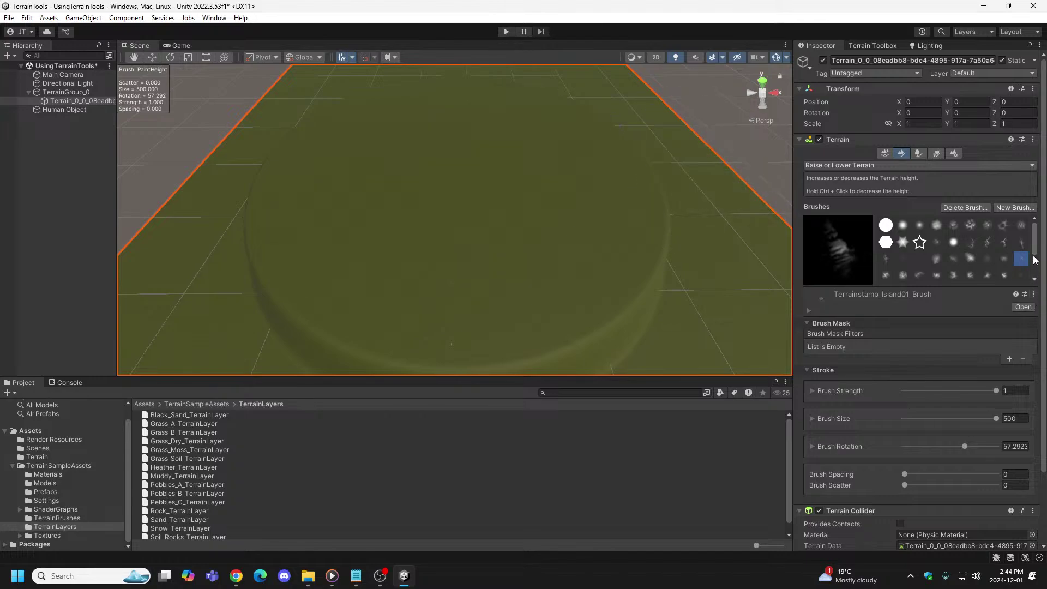
Step: Try stamping Terrainstamp_Mountain01 onto the middle of the plateau at size 500 and strength 1, and preview the mountain in Play mode
scroll(1035, 251, down, 1)
scroll(1036, 251, down, 5)
click(885, 229)
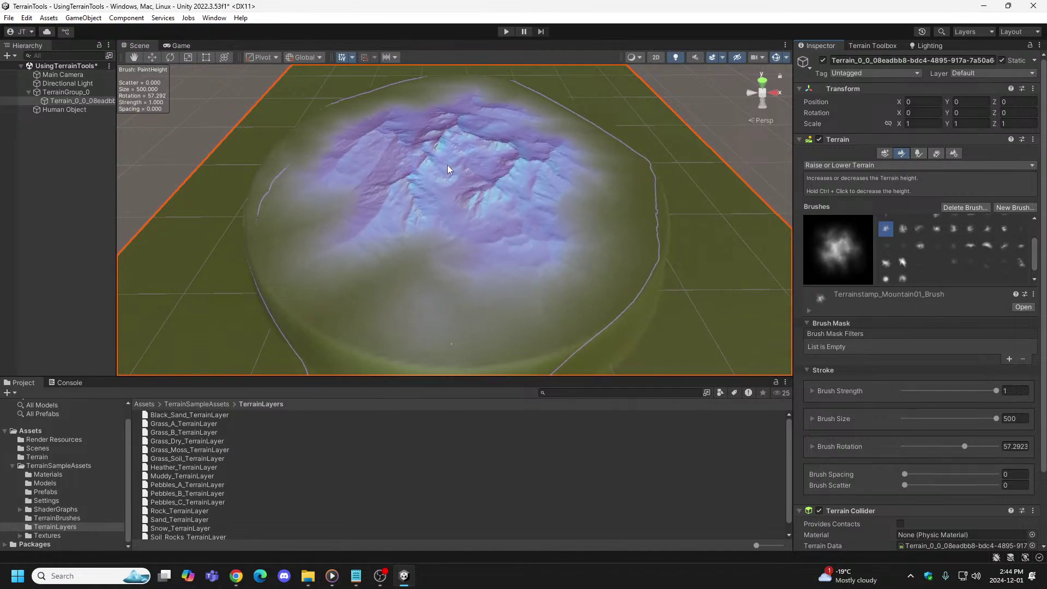
drag(447, 165, 446, 152)
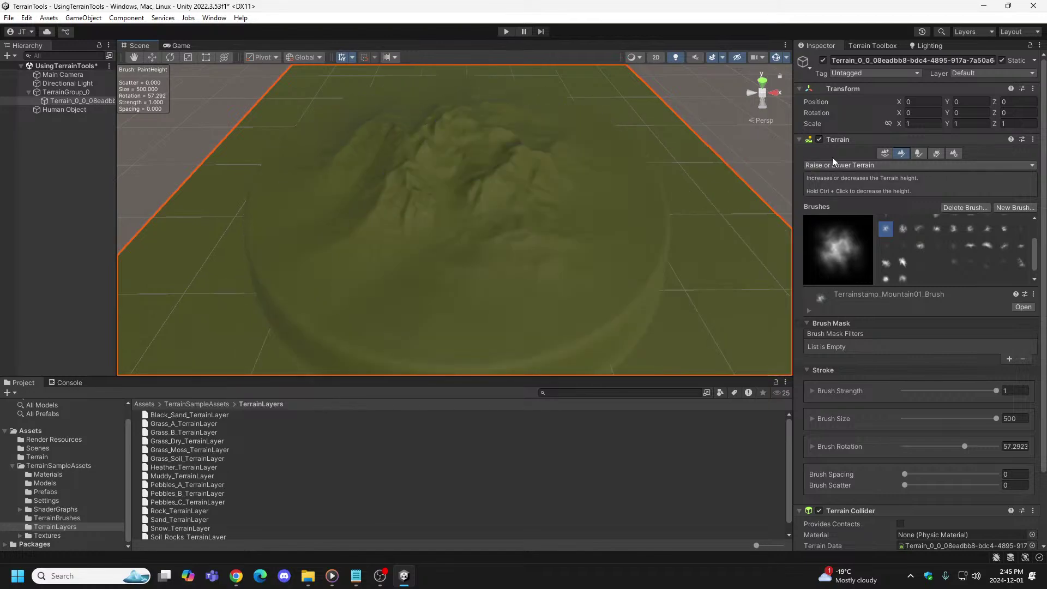
click(507, 32)
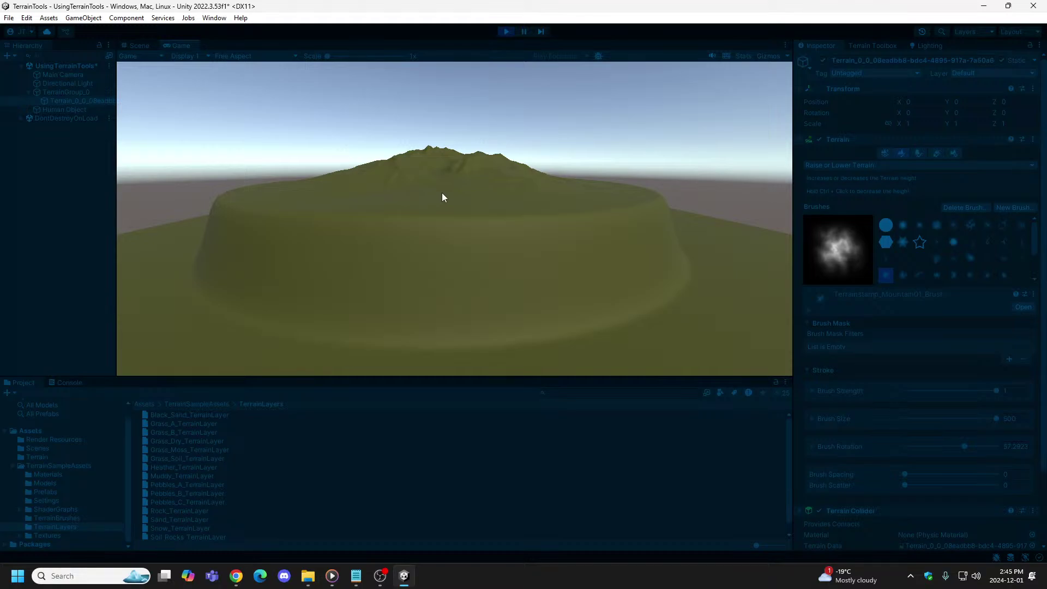
click(504, 31)
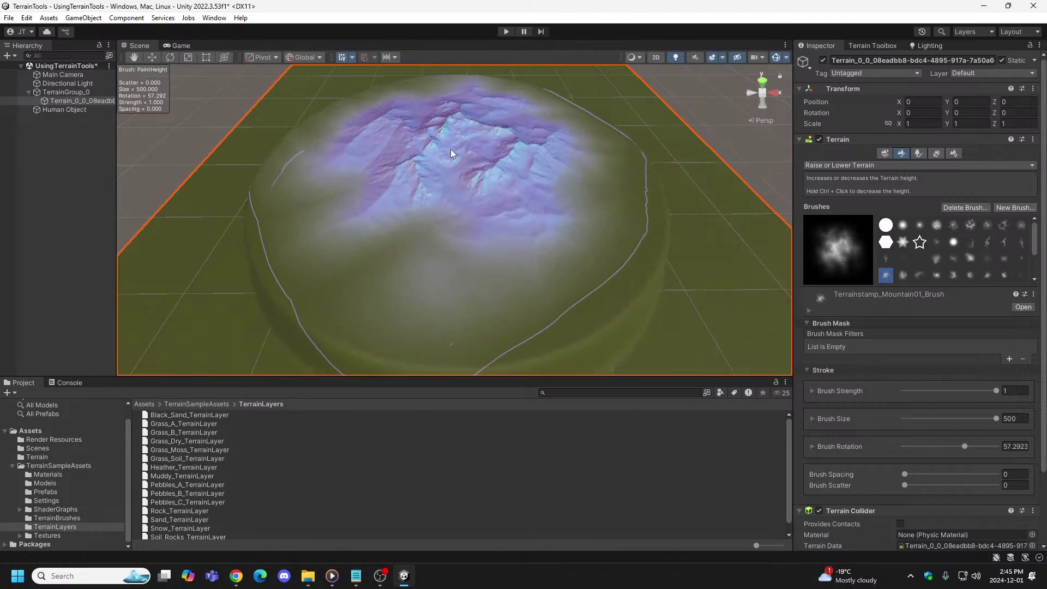
Step: Try the Terrainstamp_Mountain01 stamp farther back on the plateau, clear of the human-sized cube, preview it in Play mode and undo it
drag(456, 146, 456, 133)
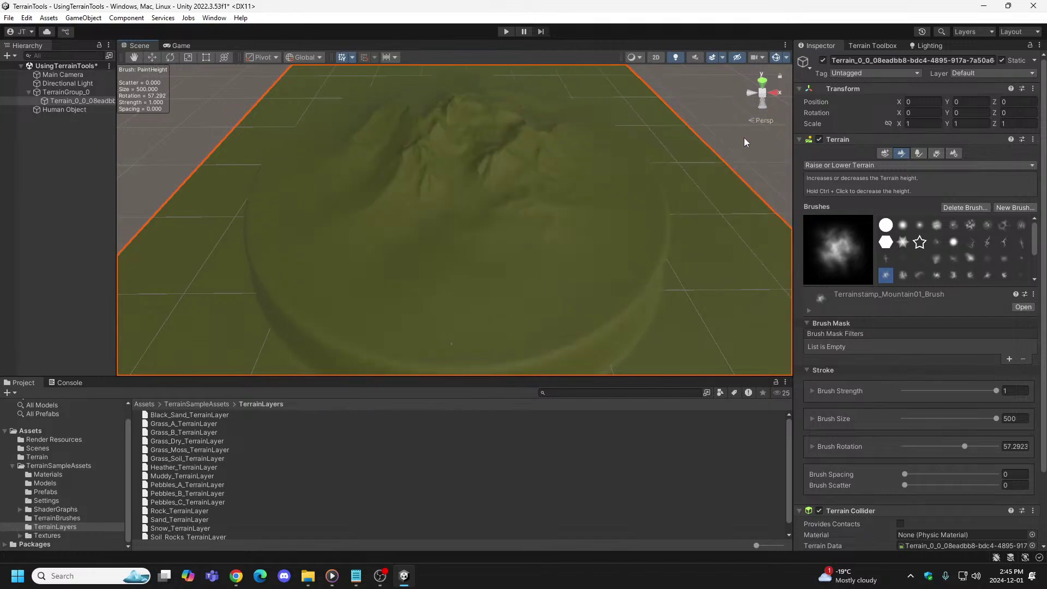
click(505, 32)
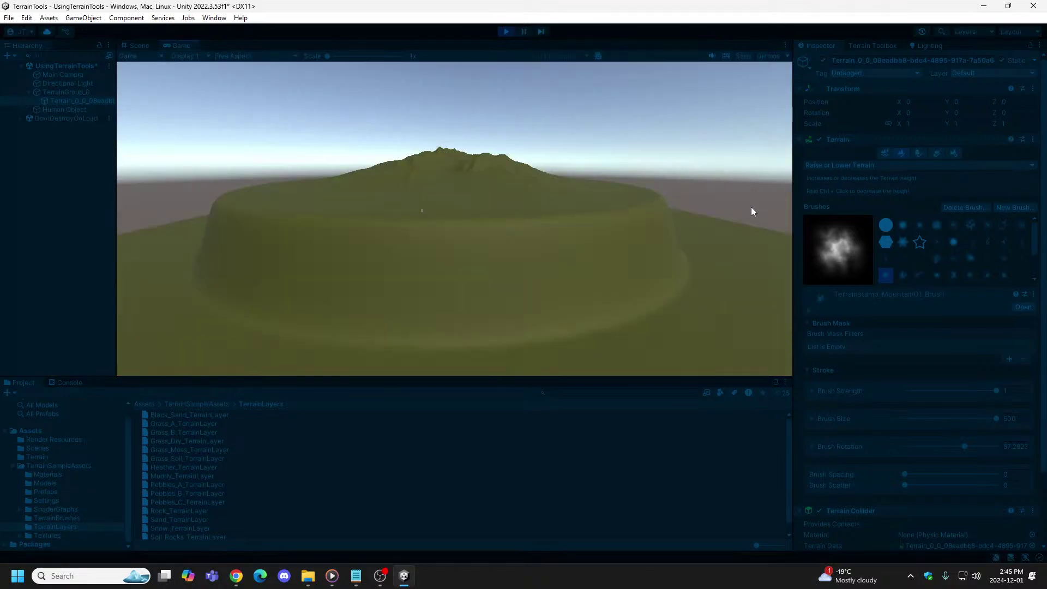
click(506, 32)
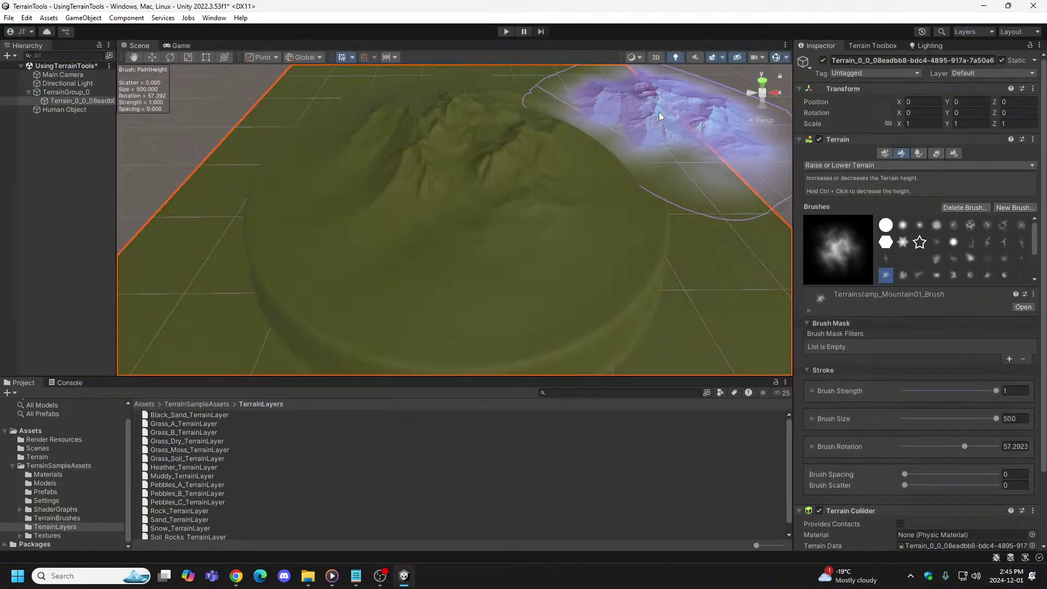
key(ctrl+z)
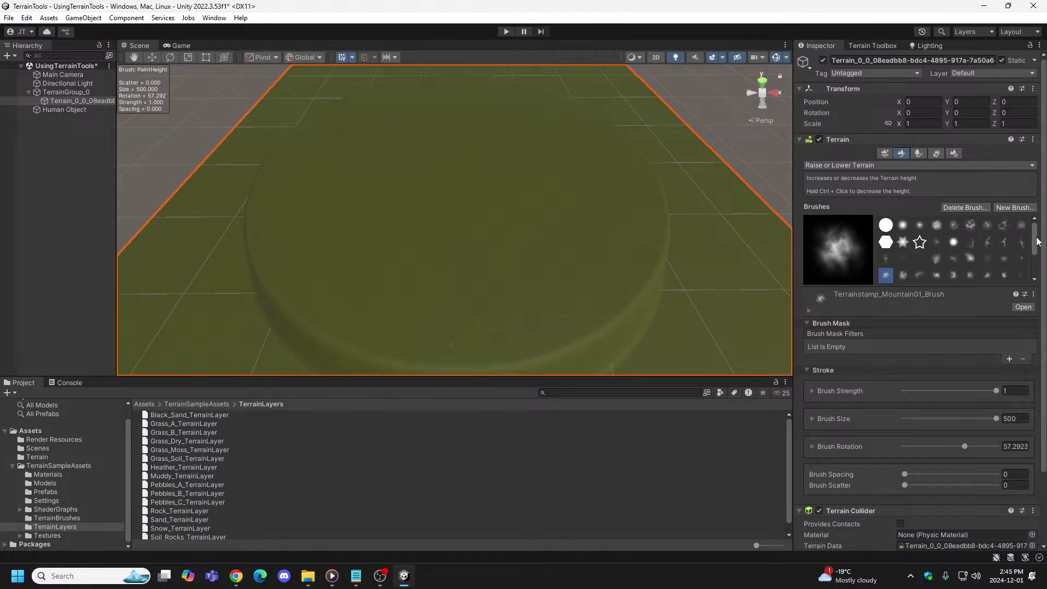
Step: Try stamping Terrainstamp_Mountain02 onto the plateau at size 500 and strength 1, and preview the mountain in Play mode
scroll(1035, 242, down, 2)
click(901, 232)
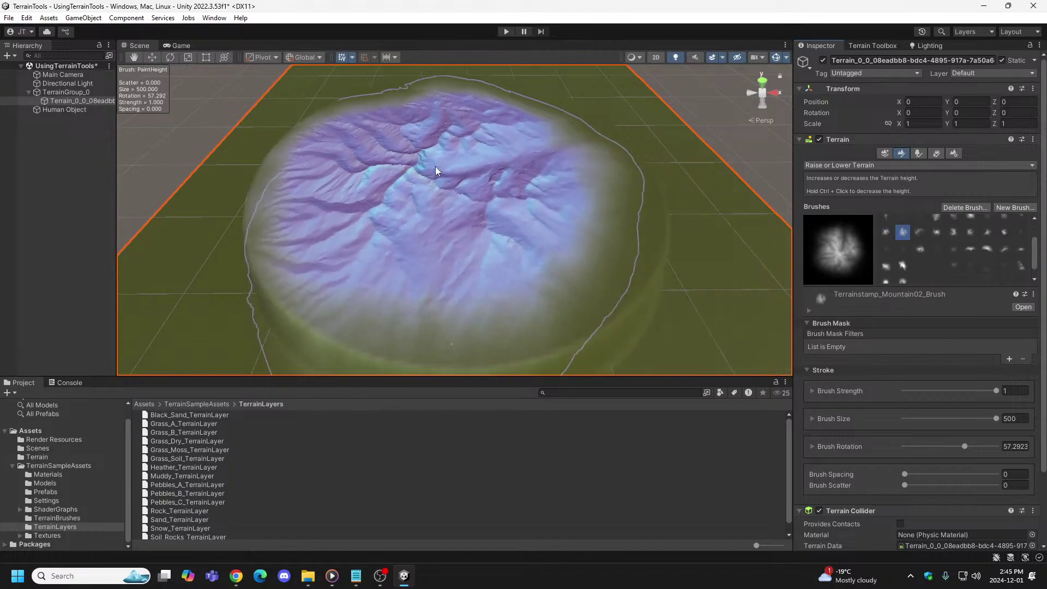
drag(454, 143, 452, 127)
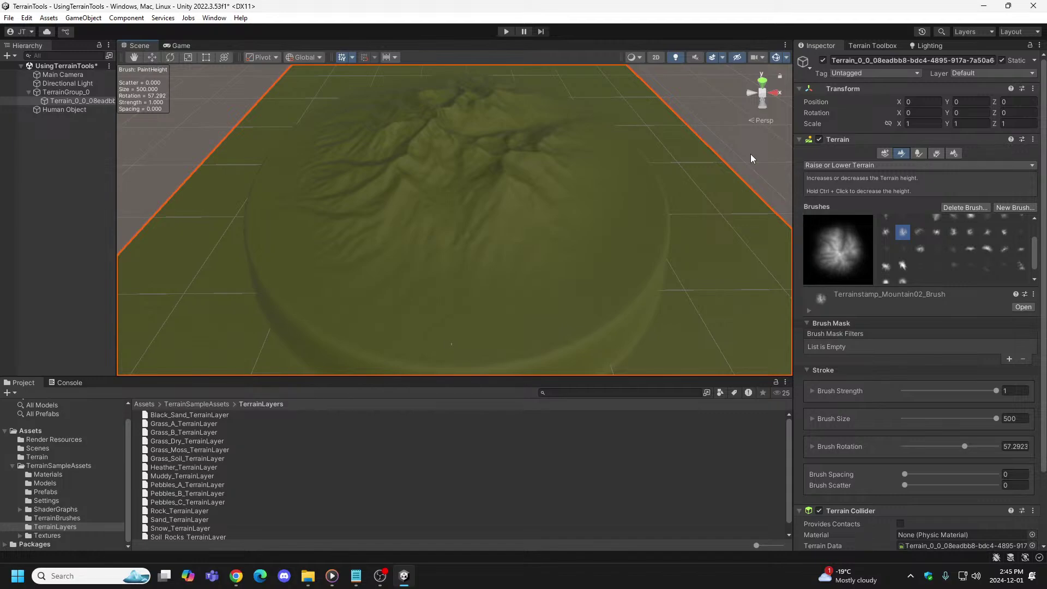
click(506, 31)
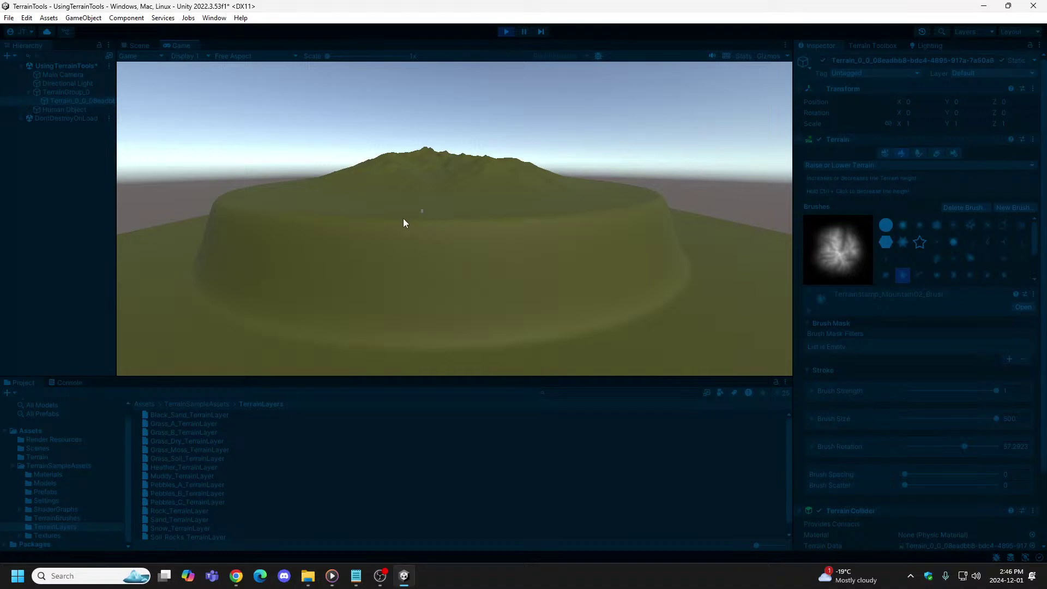
click(506, 31)
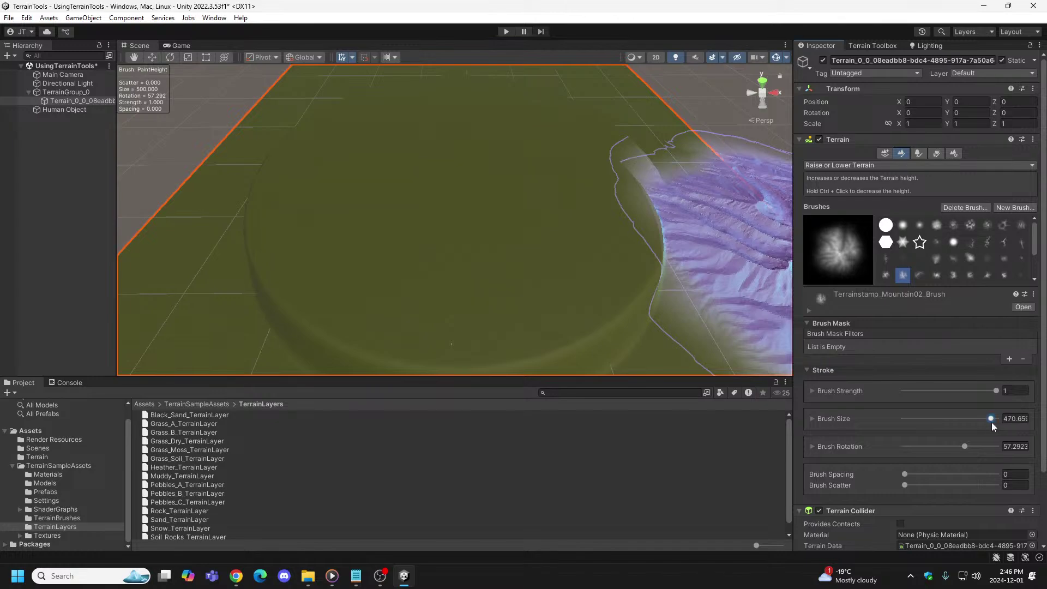
Step: Reduce the brush size to about 104, try a row of small Terrainstamp_Mountain02 peaks along the plateau's back-left rim, and preview it in Play mode
mouse_move(992, 422)
mouse_down()
mouse_move(916, 418)
mouse_move(924, 420)
mouse_up()
click(352, 119)
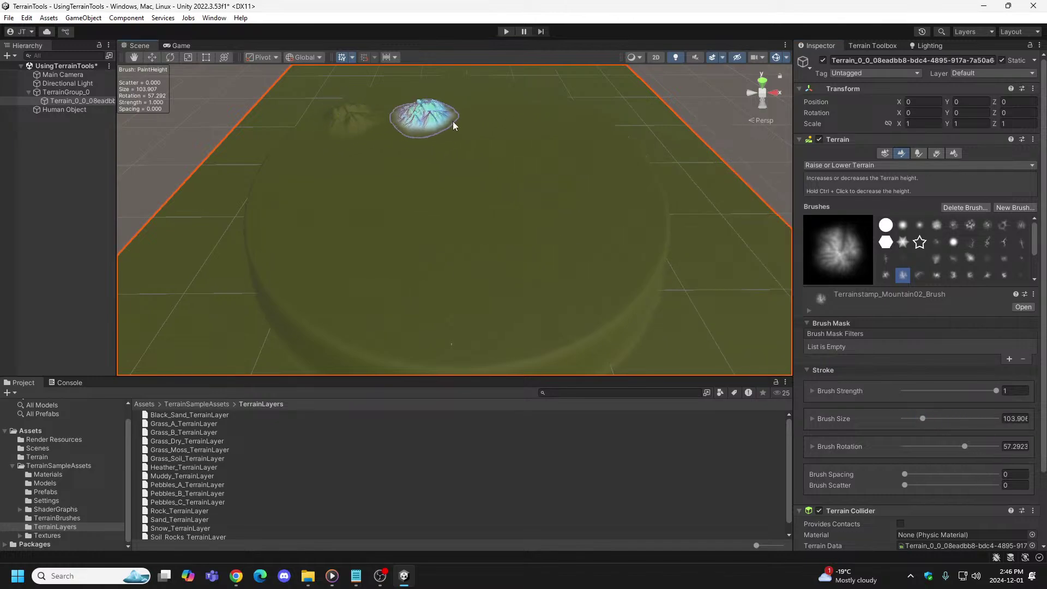
click(383, 104)
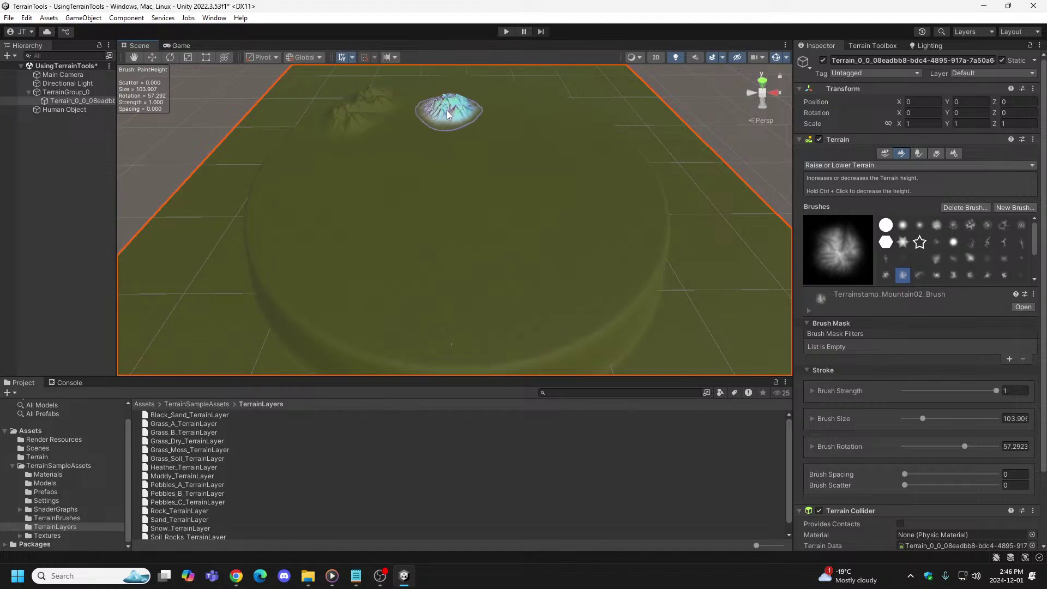
click(414, 99)
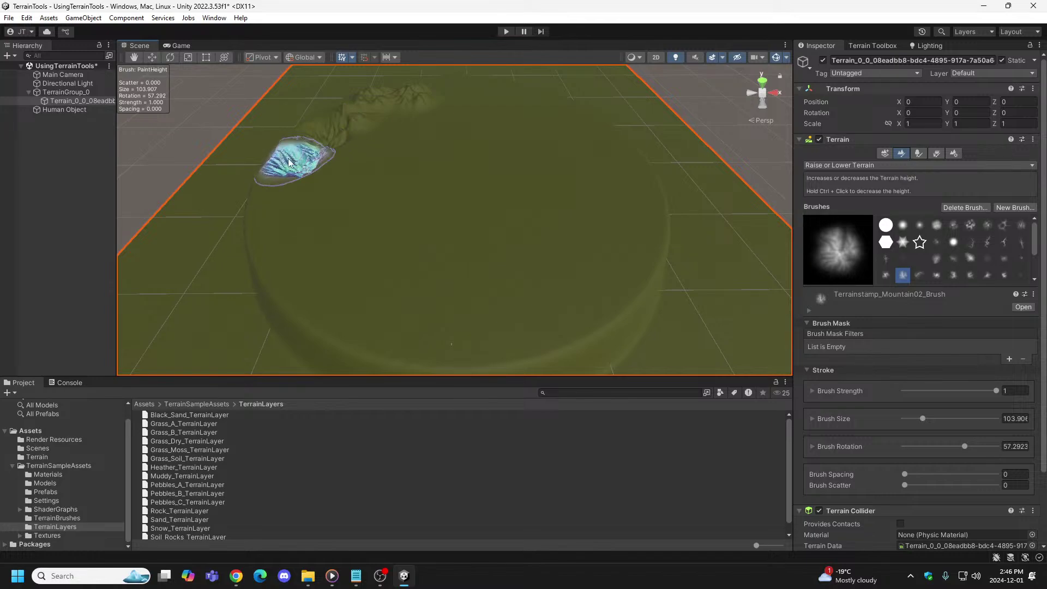
click(313, 147)
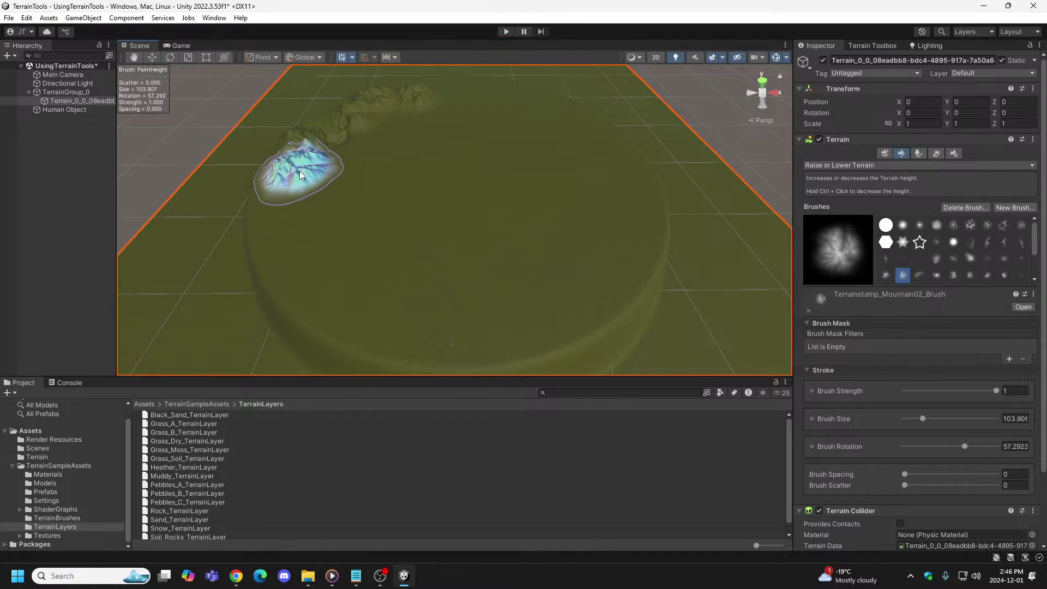
click(296, 182)
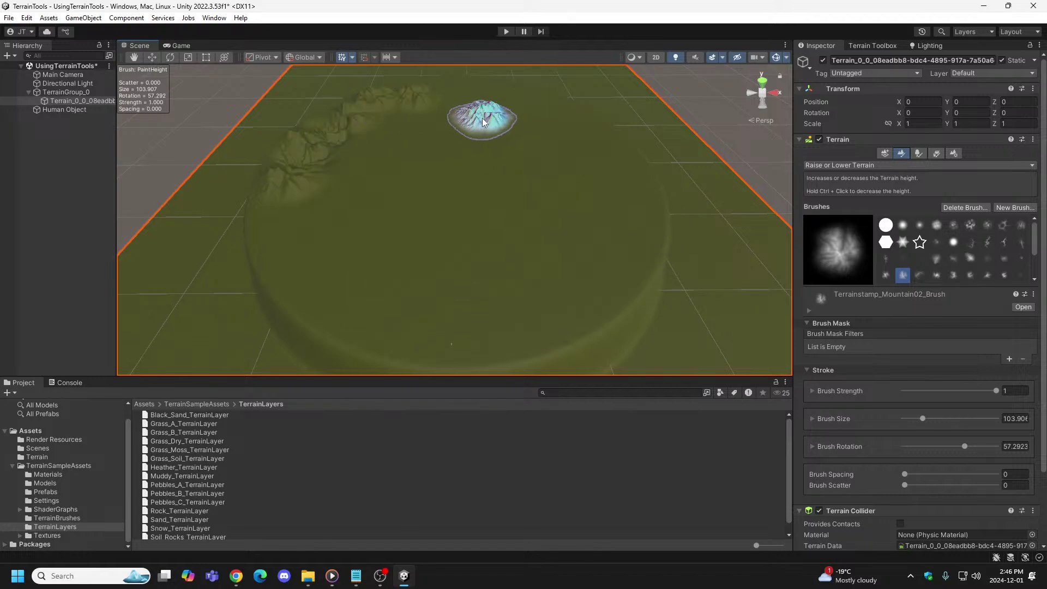
click(507, 31)
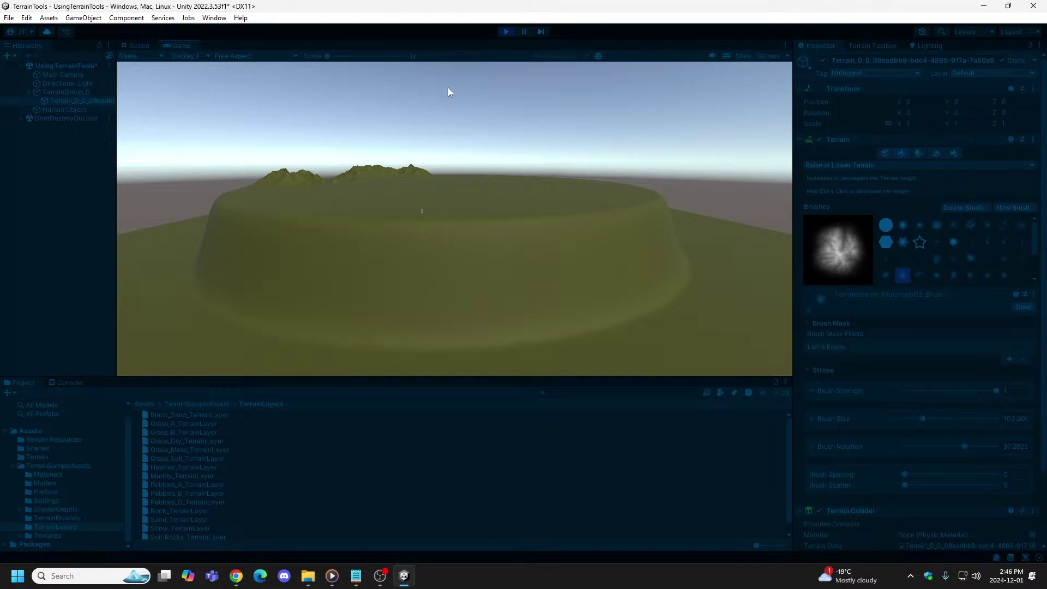
click(505, 32)
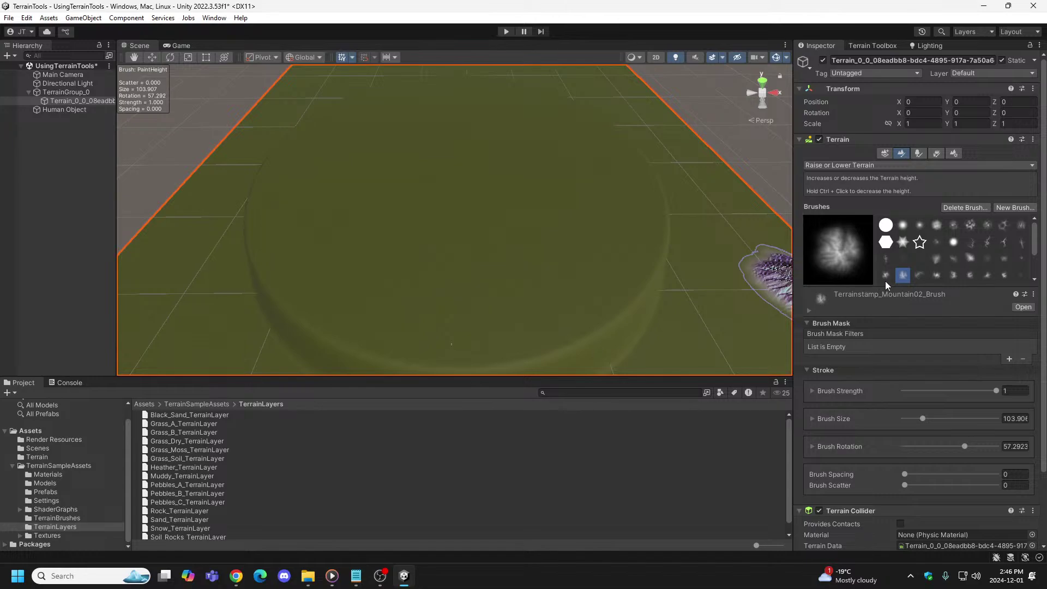
Step: Stamp Terrainstamp_Mountain03 ridges along the plateau's back-left rim at size about 104, varying the brush rotation through about -30°, -90° and -100°
click(920, 275)
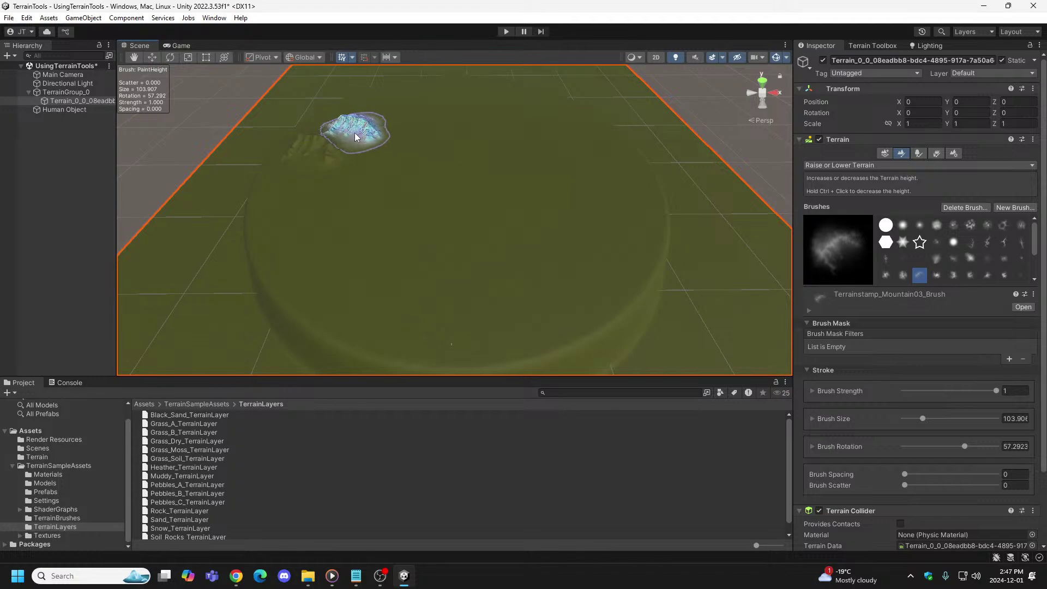
key(d)
key(d)
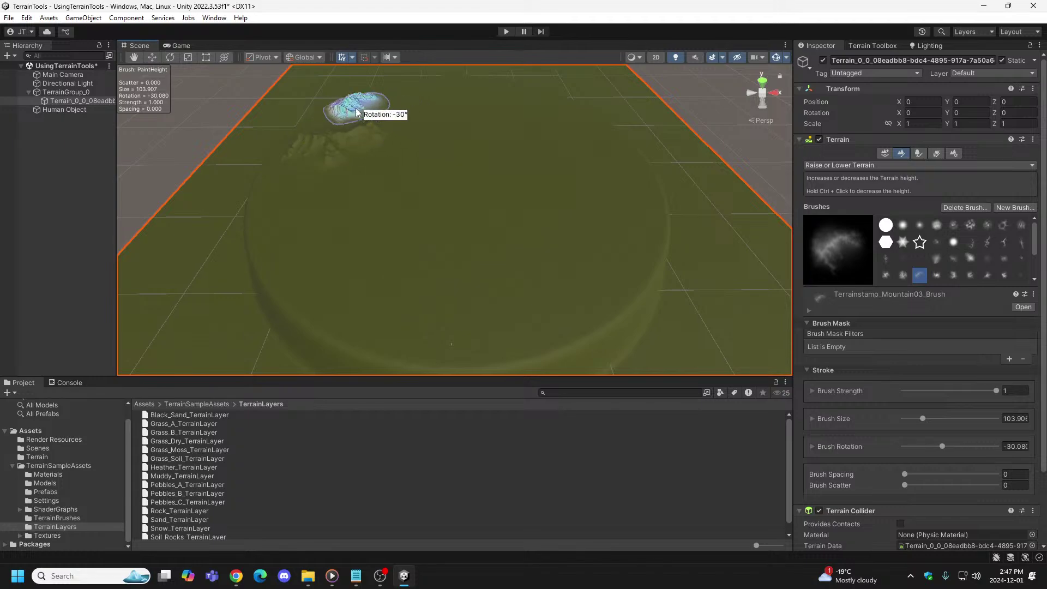
key(d)
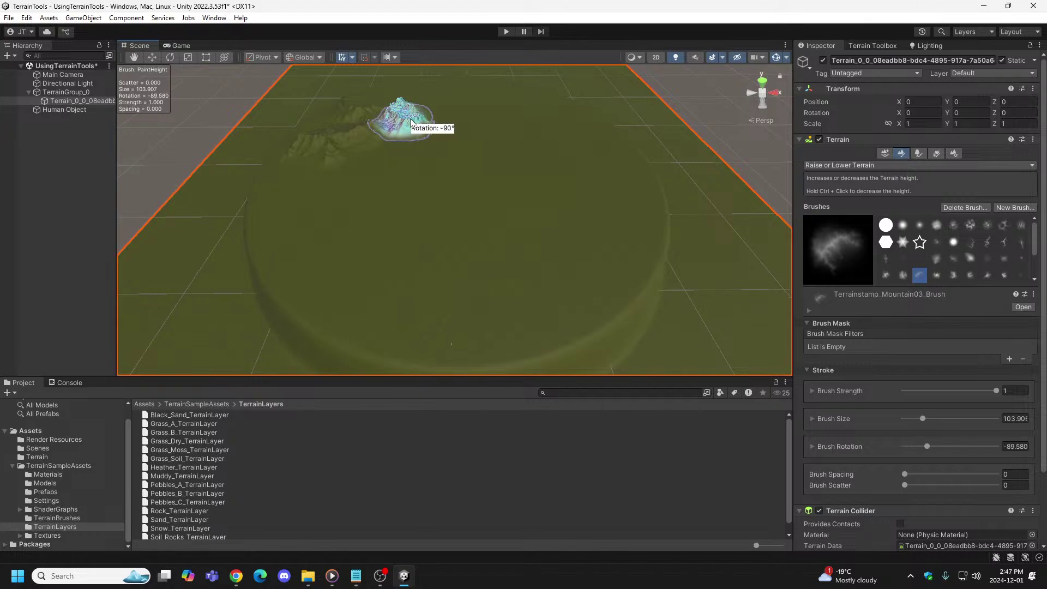
key(d)
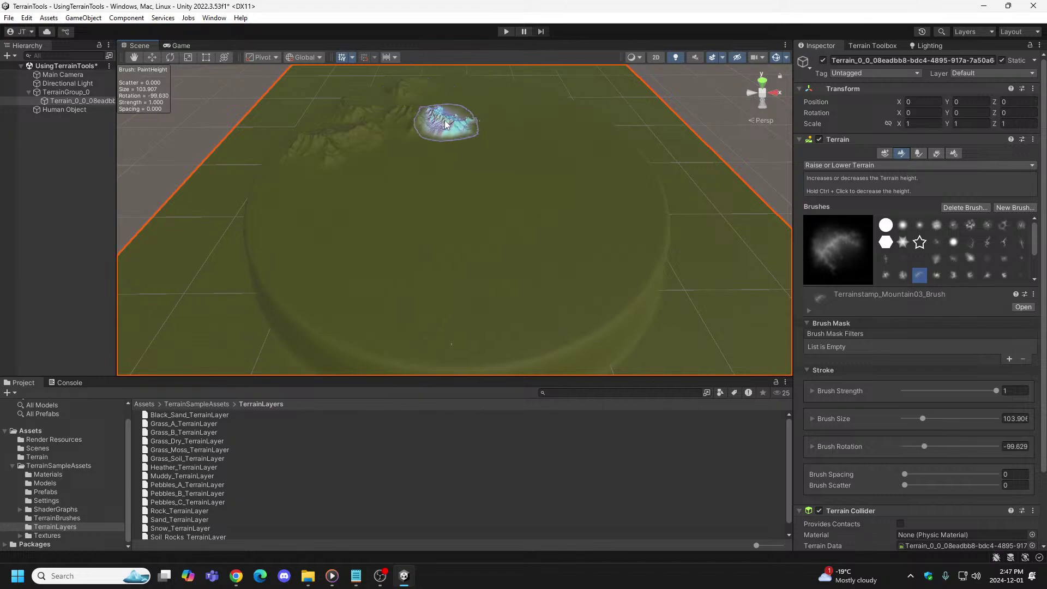
Step: Add Terrainstamp_Mountain02 peaks in front of the ridges at size about 104, varying the brush rotation through about 17° and 98°
click(903, 275)
key(d)
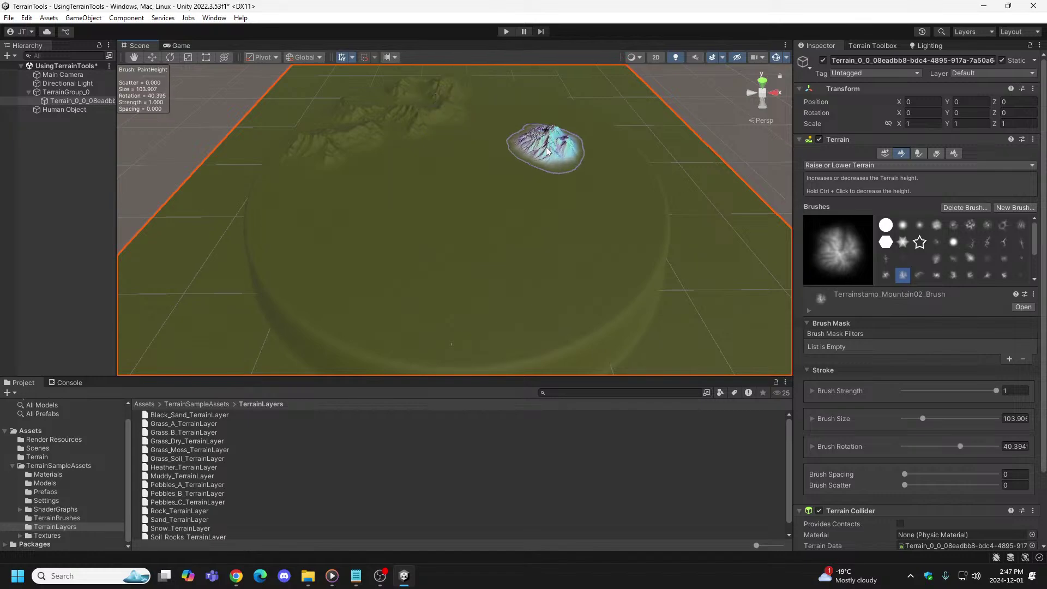
key(d)
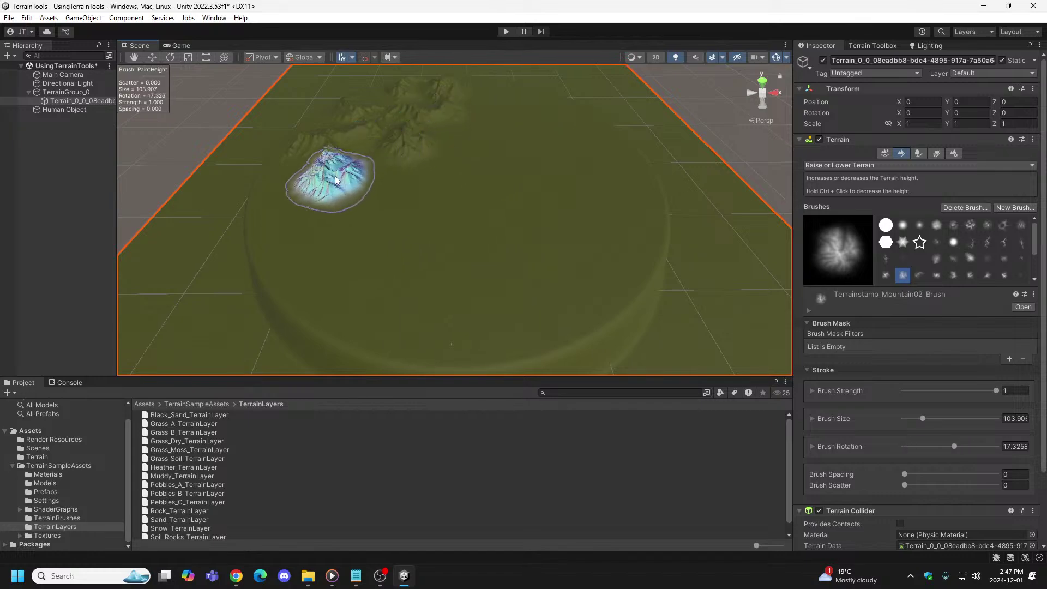
key(d)
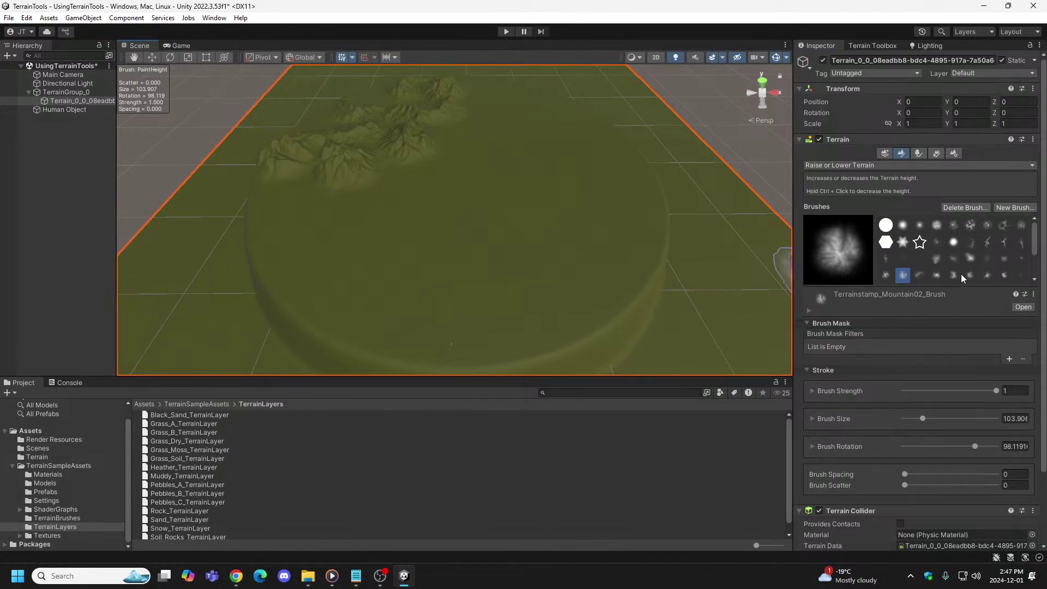
Step: Stamp Terrainstamp_Mountain04 onto the near end of the mountain range with the brush rotated to about 20°
click(935, 275)
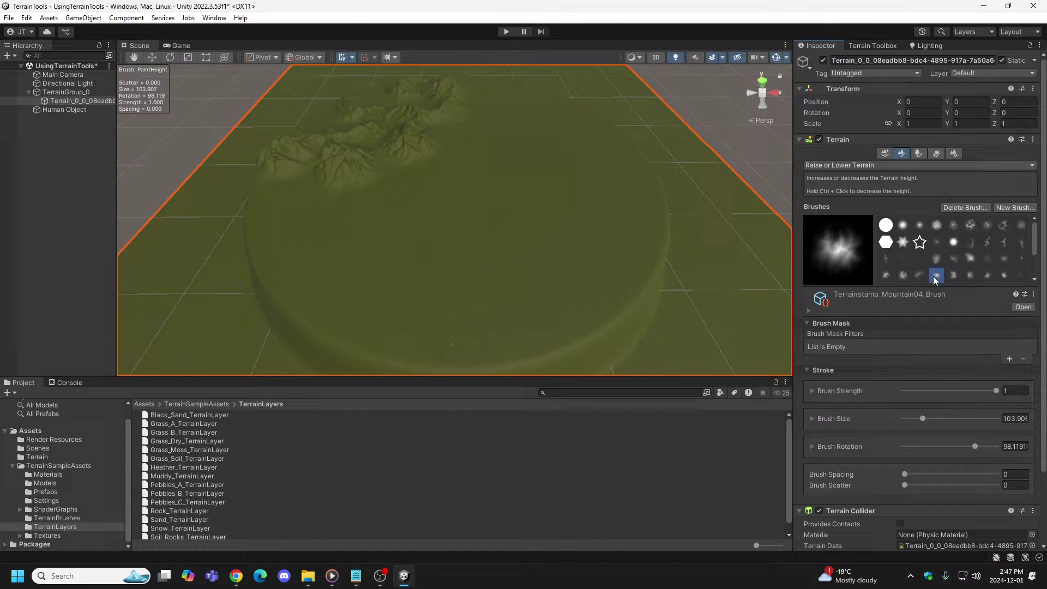
key(d)
click(331, 213)
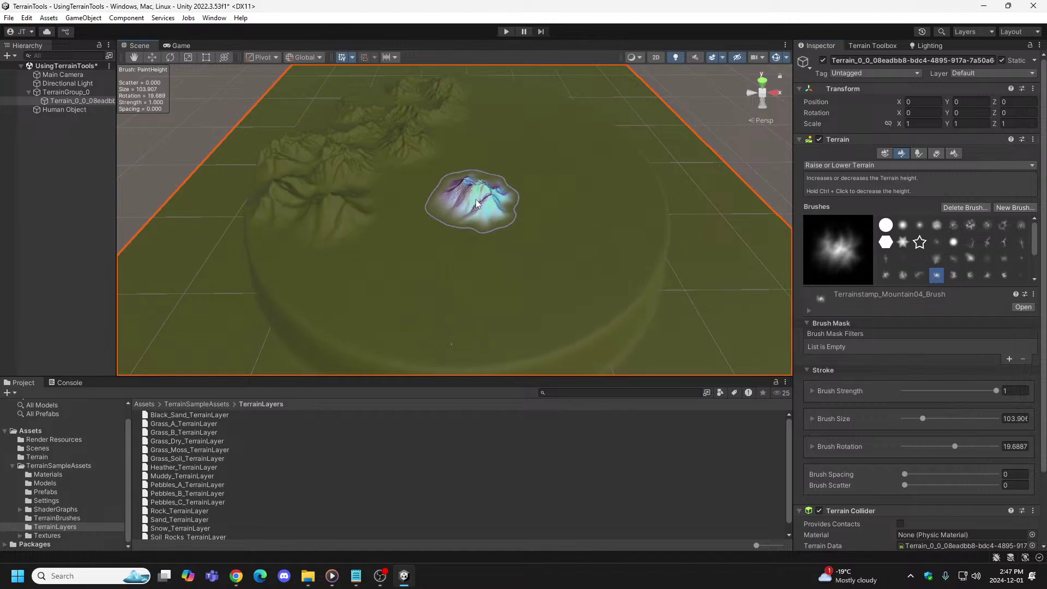
Step: Add a Terrainstamp_Mountain02 peak to the inner side of the range at rotation about 148°, and preview the range in Play mode
click(902, 275)
key(d)
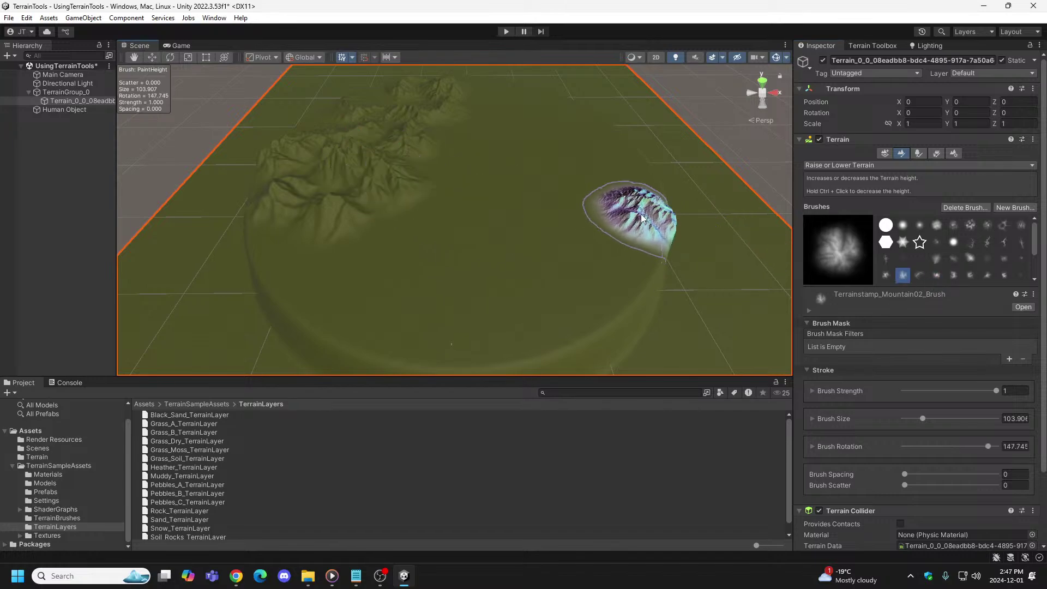
click(507, 31)
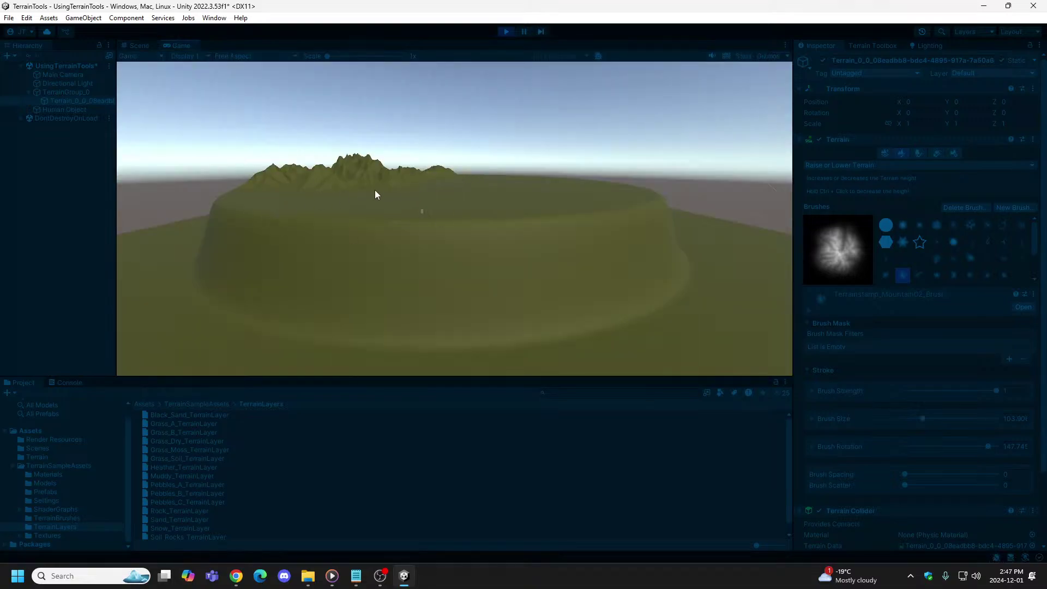
click(506, 31)
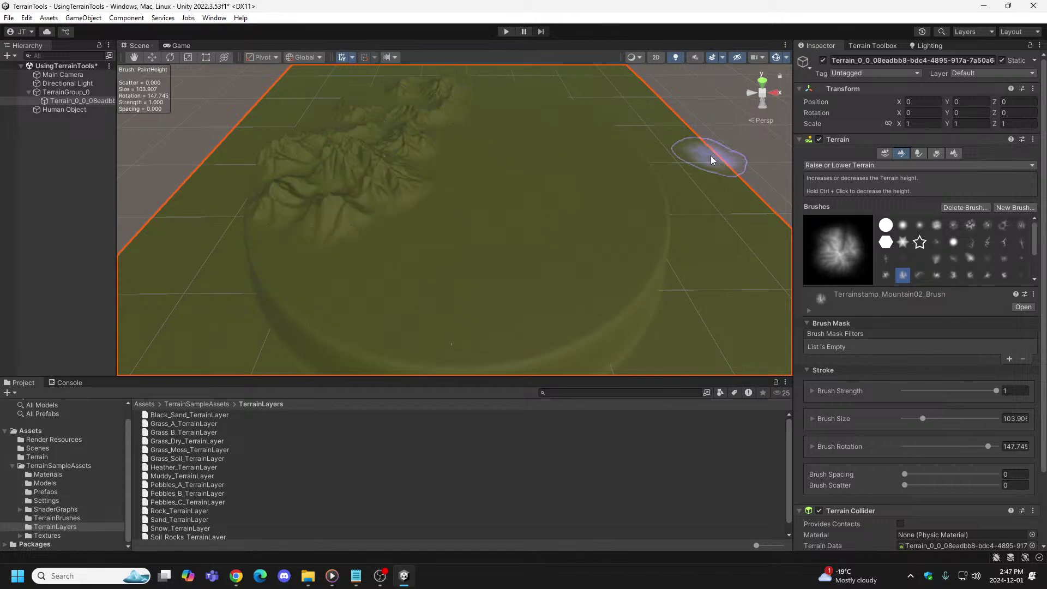
Step: Undo most of the small mountain stamps that form the range on the plateau
key(ctrl+z)
key(ctrl+z)
key(ctrl+z)
key(ctrl+z)
key(ctrl+z)
key(ctrl+z)
key(ctrl+z)
key(ctrl+z)
key(ctrl+z)
key(ctrl+z)
key(ctrl+z)
key(ctrl+z)
key(ctrl+z)
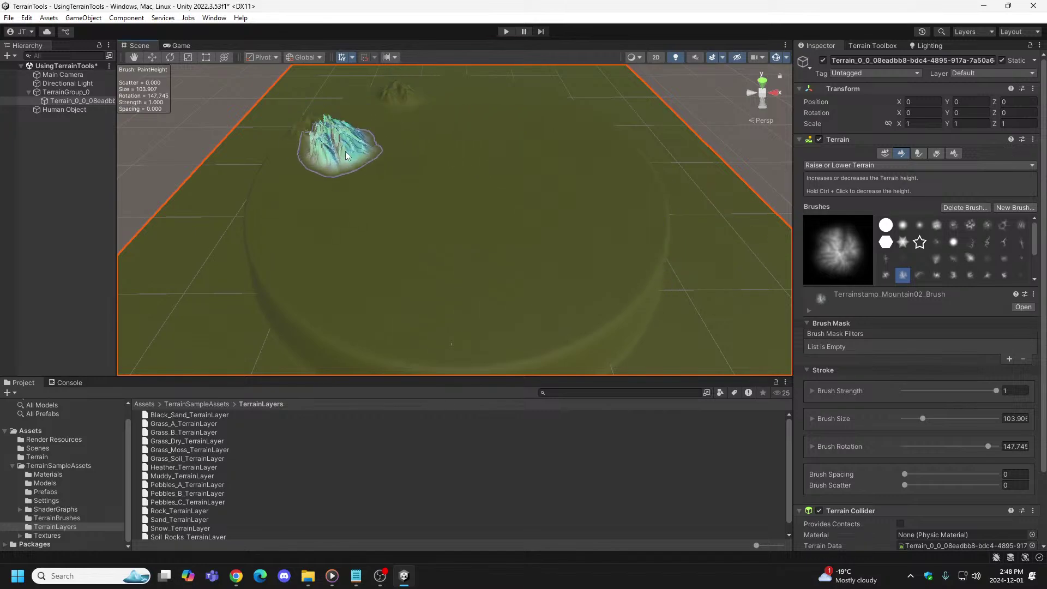
Step: Try stamping Terrainstamp_Mountain02 peaks on the plateau's back-left rim at size about 104 and rotation about 148°, undoing the overly tall one
click(345, 151)
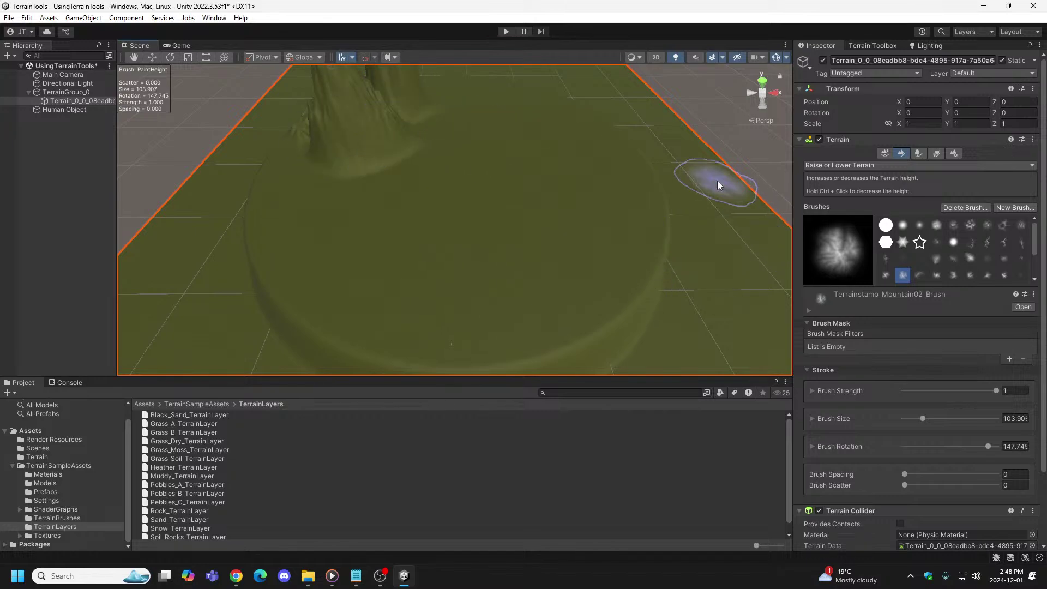
key(ctrl+z)
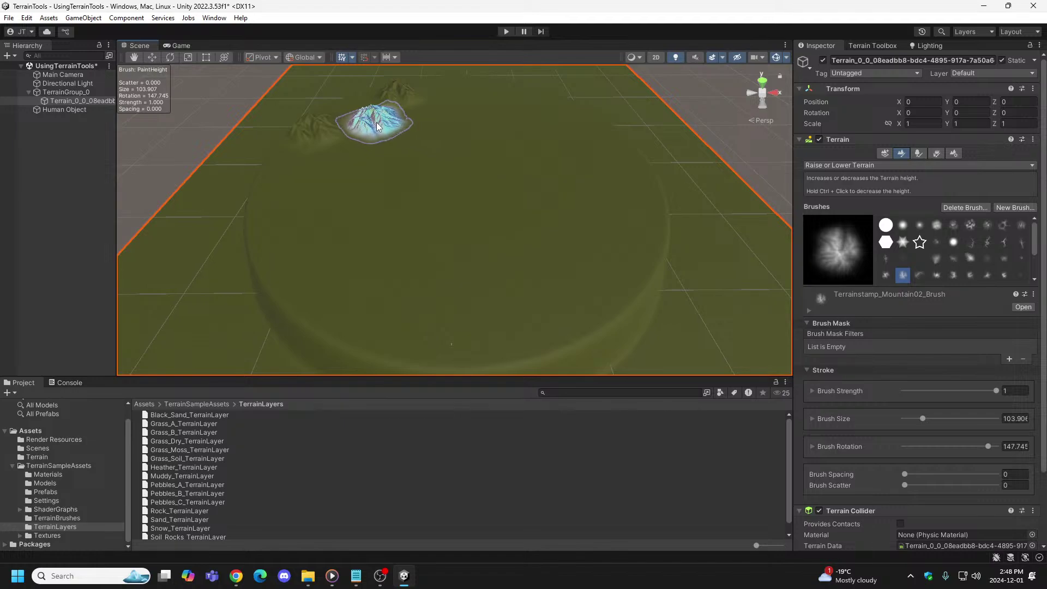
click(376, 120)
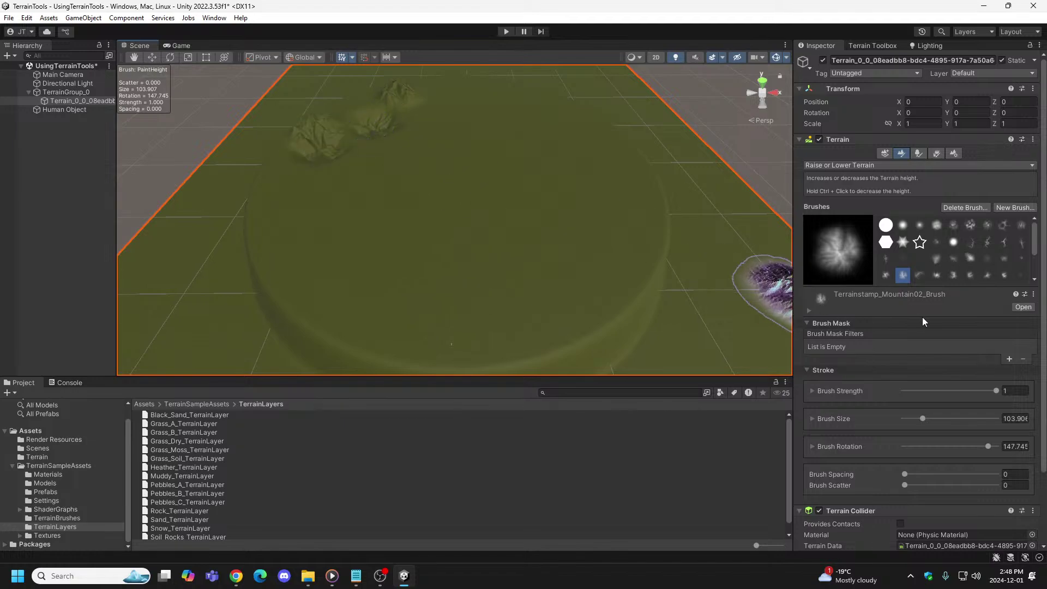
Step: Extend the range along the plateau's back-left rim with Terrainstamp_Mountain03 ridges at size about 104 and rotation about 148°
click(919, 275)
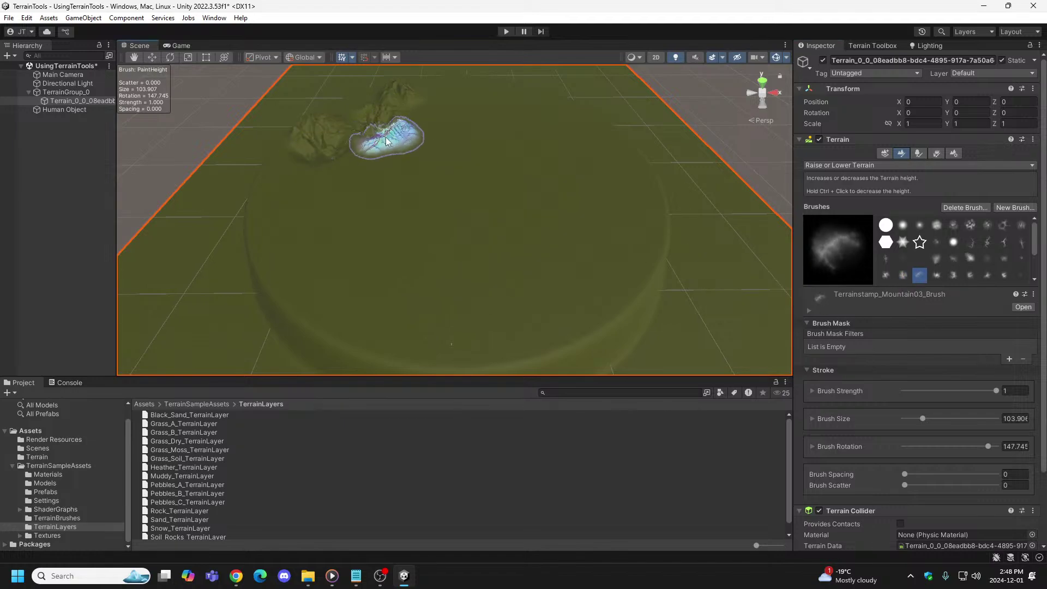
click(433, 109)
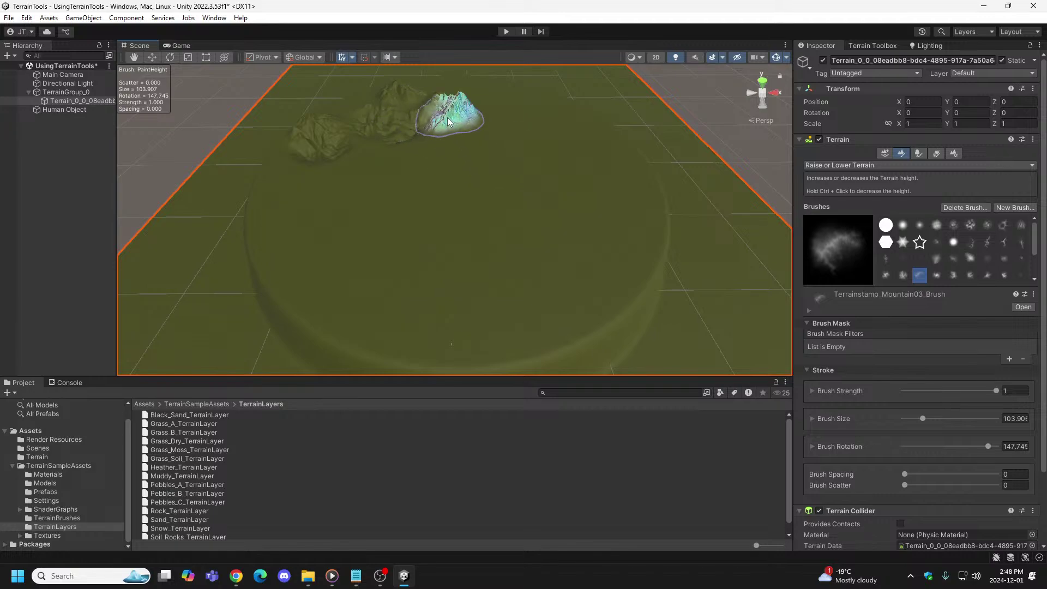
mouse_move(375, 139)
mouse_down()
mouse_move(342, 172)
mouse_move(303, 186)
mouse_up()
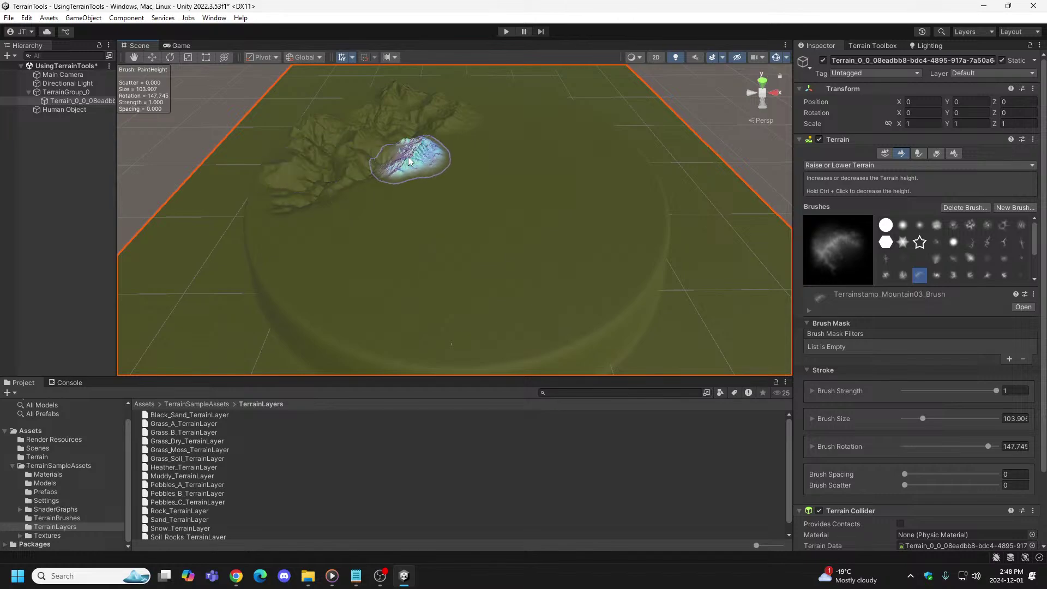
Step: Switch the brush back to Terrainstamp_Mountain02 and preview the mountain range in Play mode
click(902, 275)
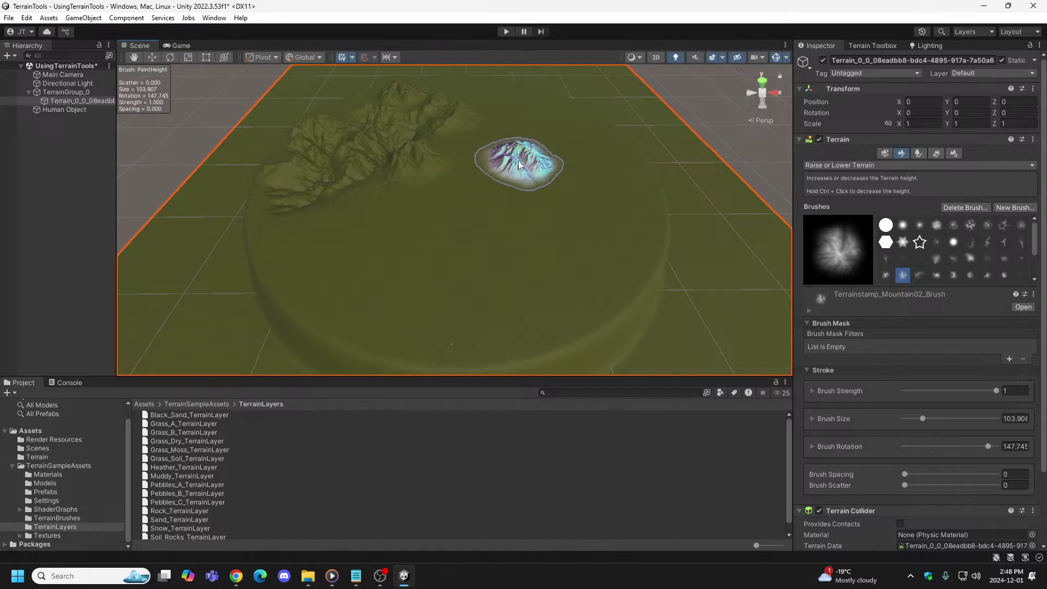
click(506, 32)
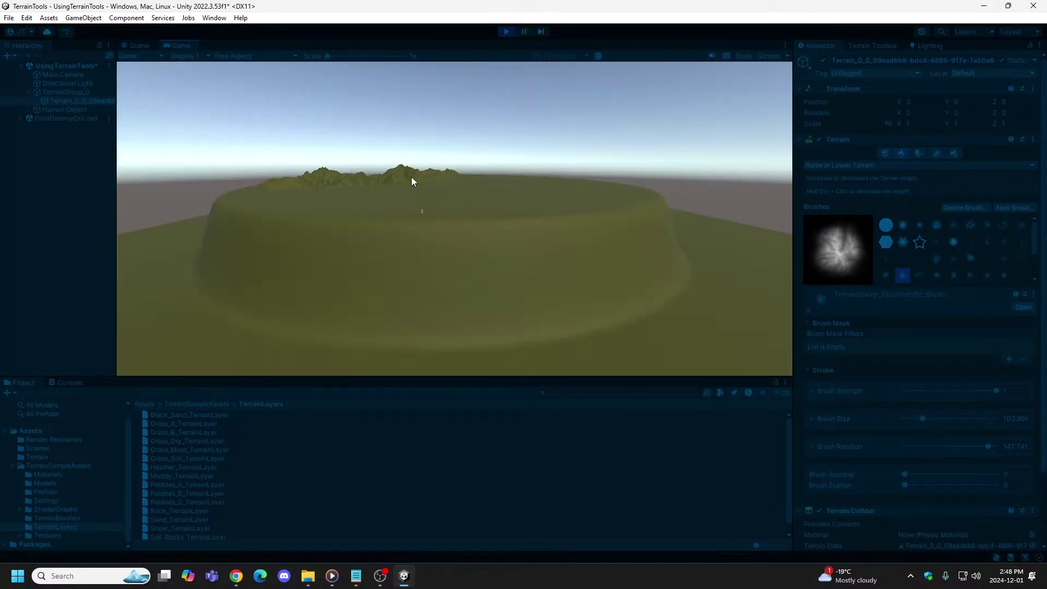
click(505, 32)
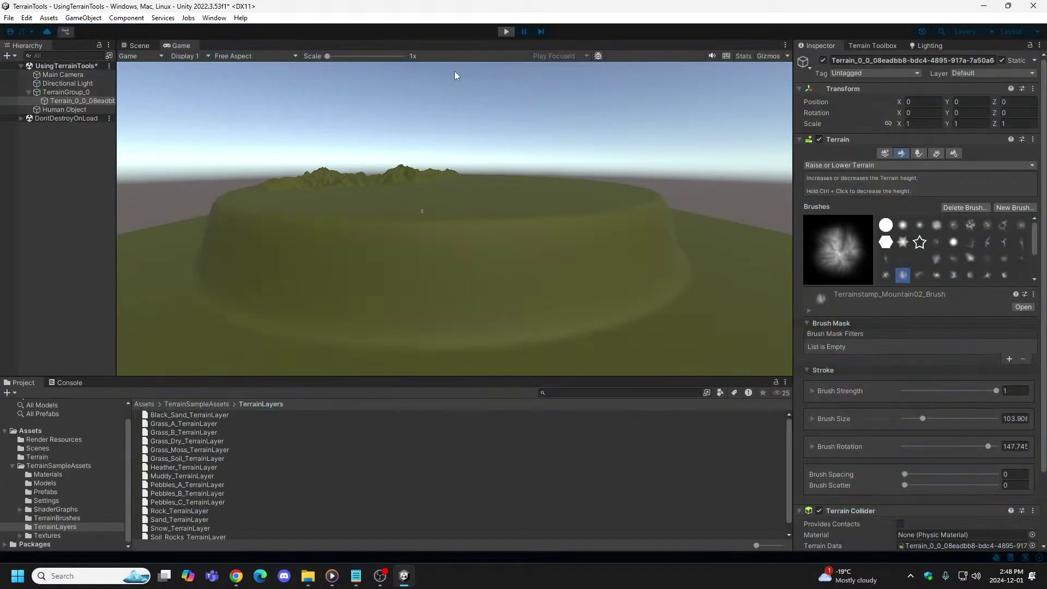
Step: Undo all remaining mountain stamps until the plateau is flat again
key(ctrl+z)
key(ctrl+z)
key(ctrl+z)
key(ctrl+z)
key(ctrl+z)
key(ctrl+z)
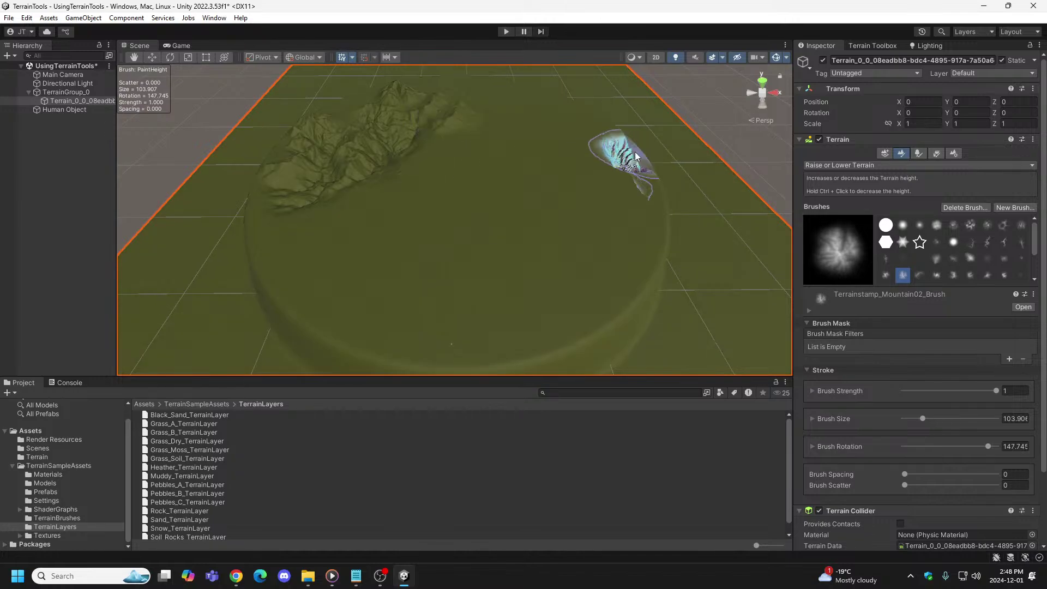
key(ctrl+z)
key(ctrl+z)
key(ctrl+z)
key(ctrl+z)
key(ctrl+z)
key(ctrl+z)
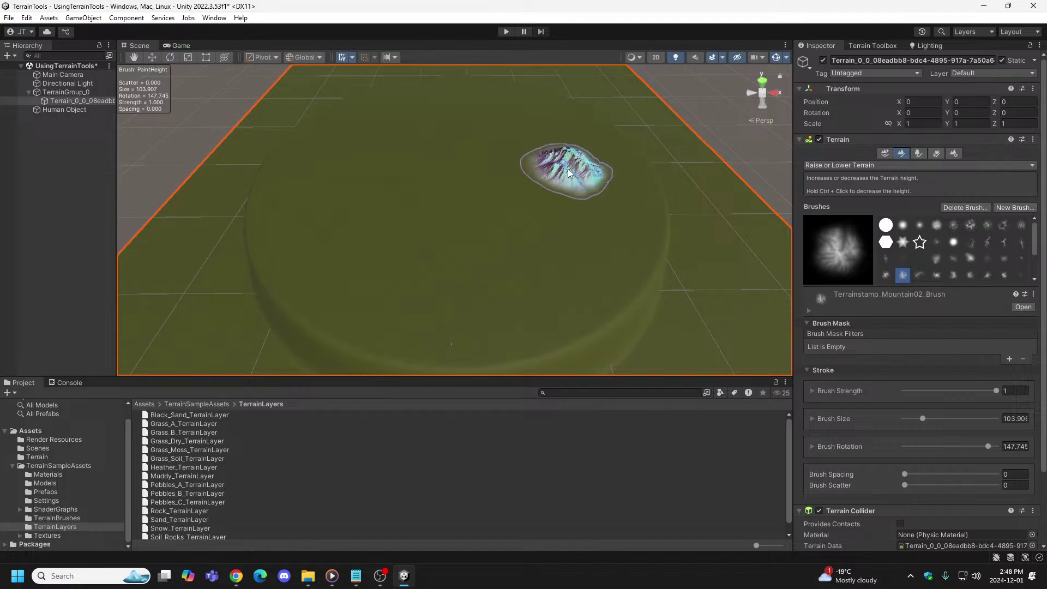
Step: Stamp one large Terrainstamp_Mountain03 across the middle of the plateau at size 500, and preview it in Play mode
click(920, 275)
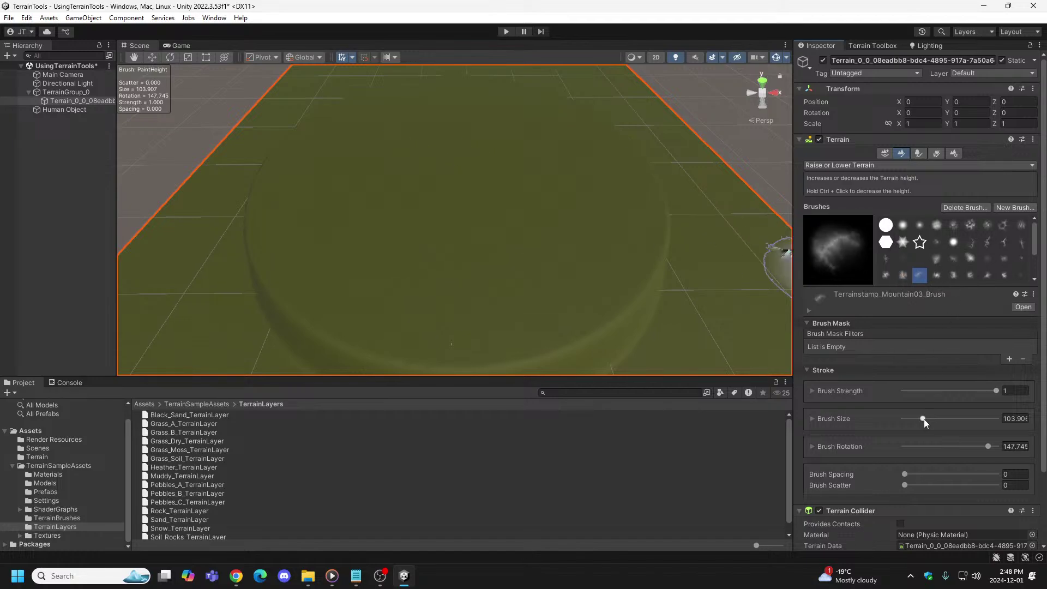
drag(923, 418, 1007, 420)
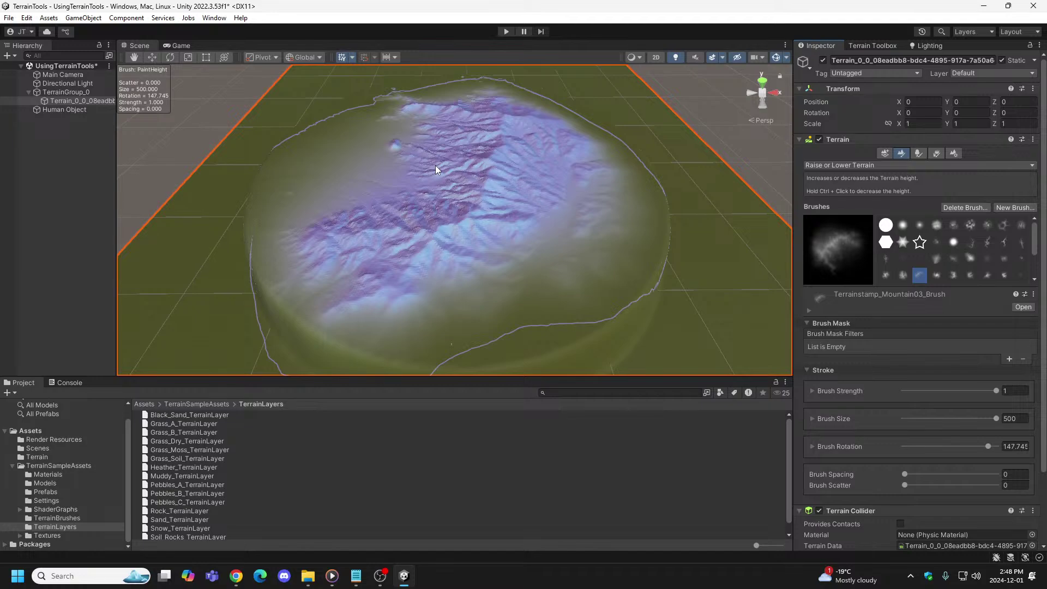
drag(435, 165, 440, 159)
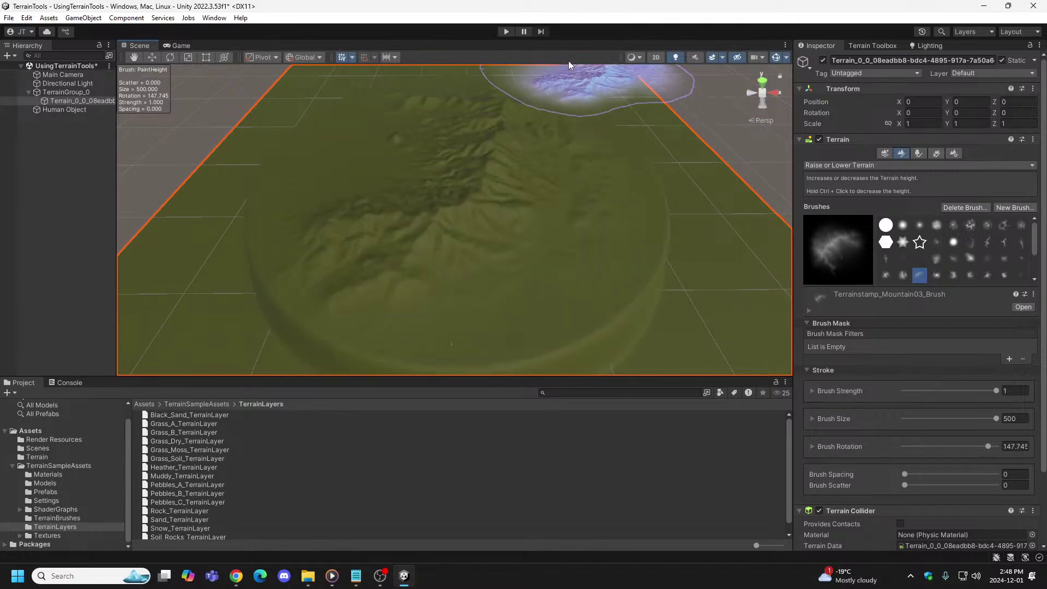
click(510, 31)
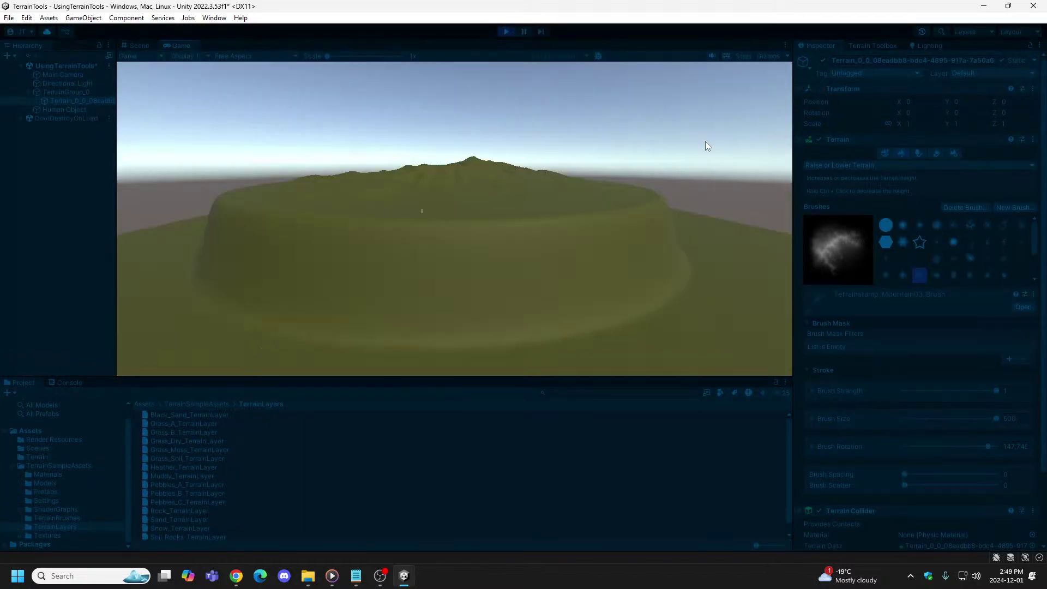
click(506, 31)
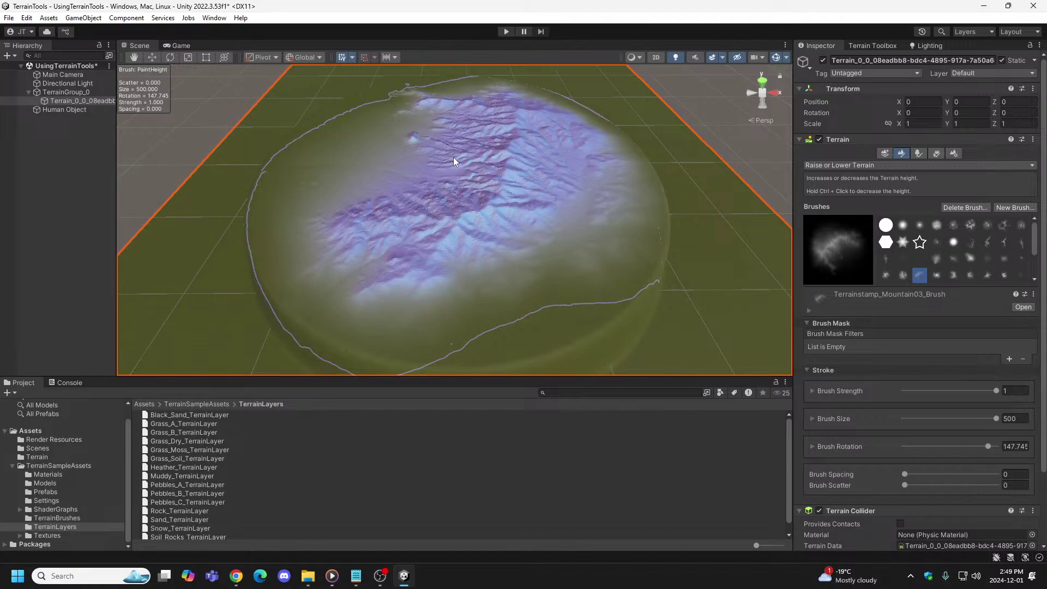
Step: Try a taller size 500 Terrainstamp_Mountain03 mountain on the plateau, preview it in Play mode, and clear it again
drag(450, 158, 450, 152)
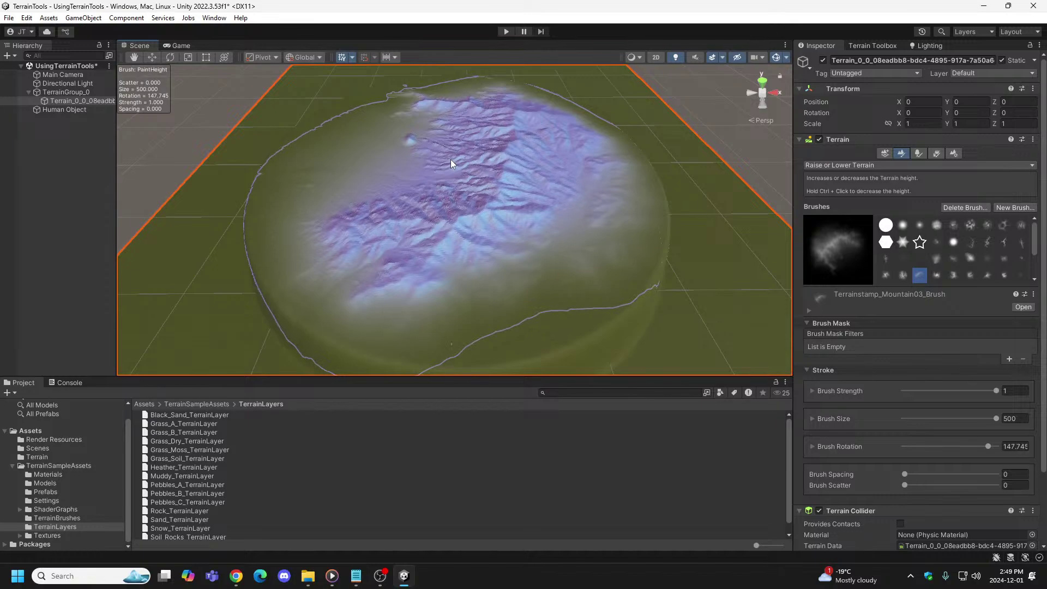
drag(451, 160, 449, 148)
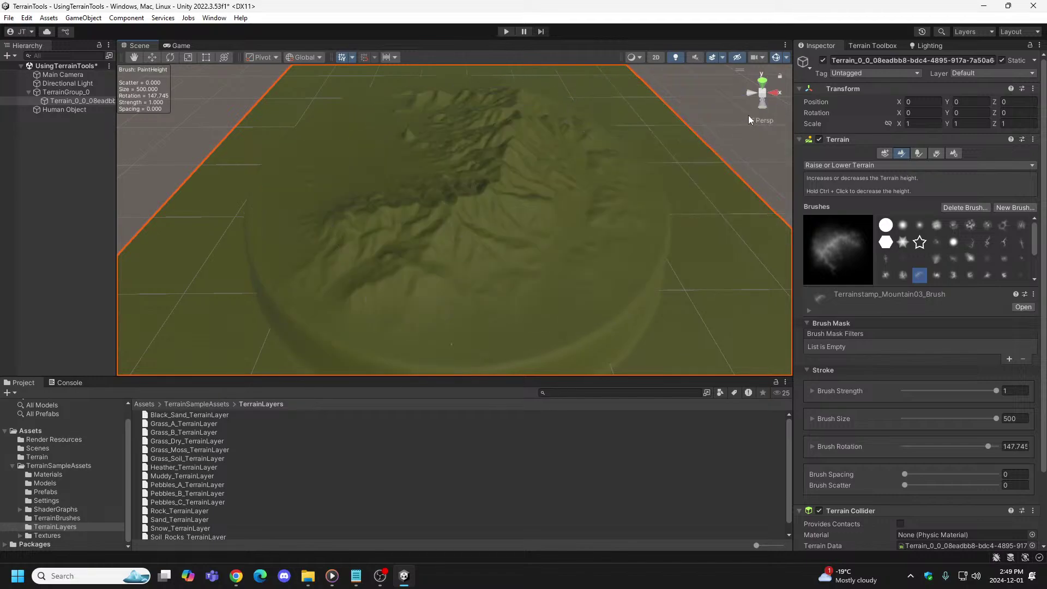
click(507, 32)
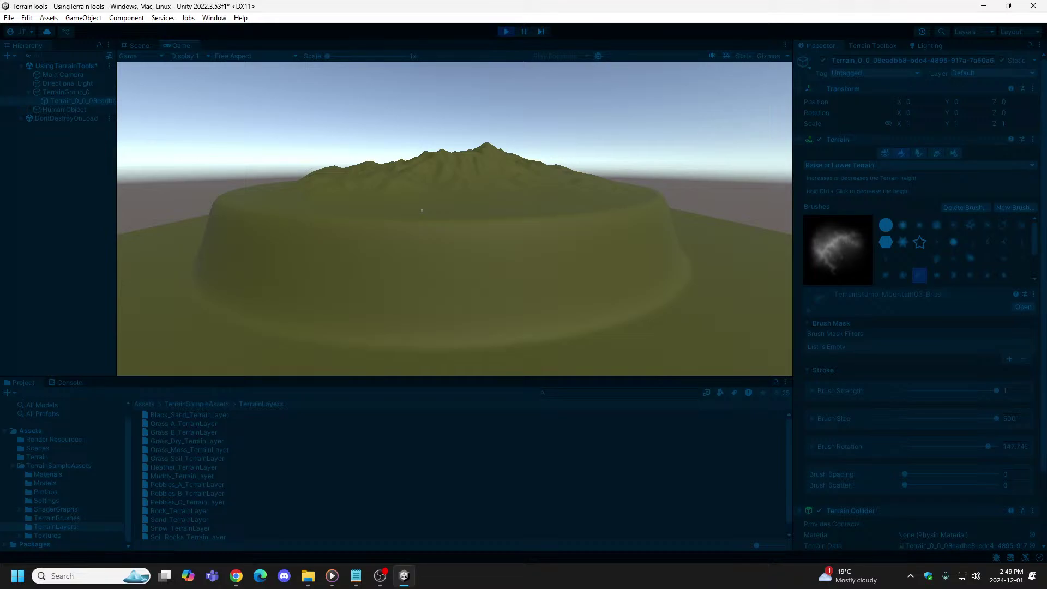
key(alt+Tab)
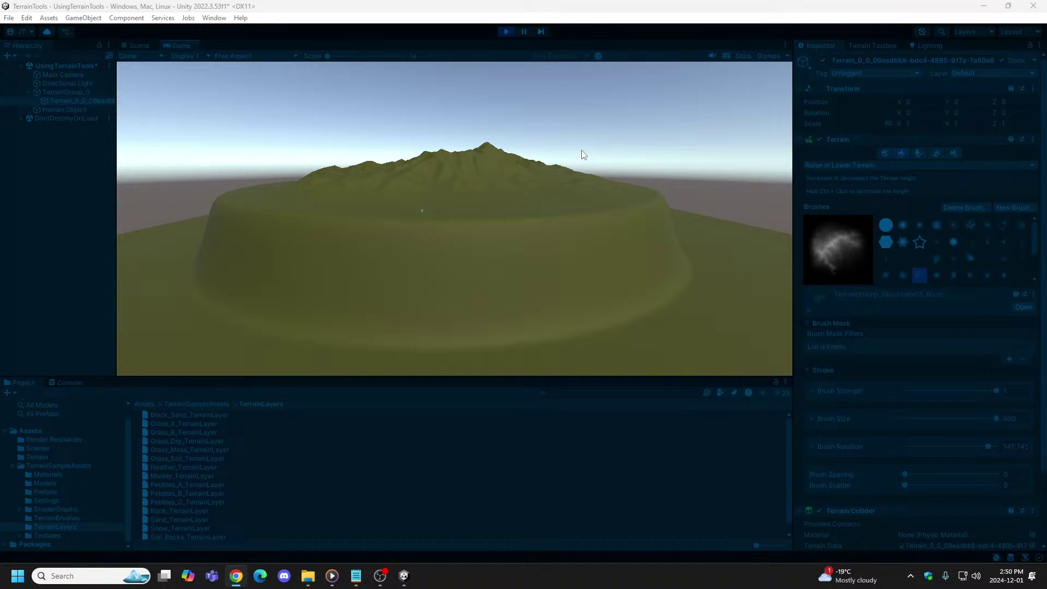
click(498, 32)
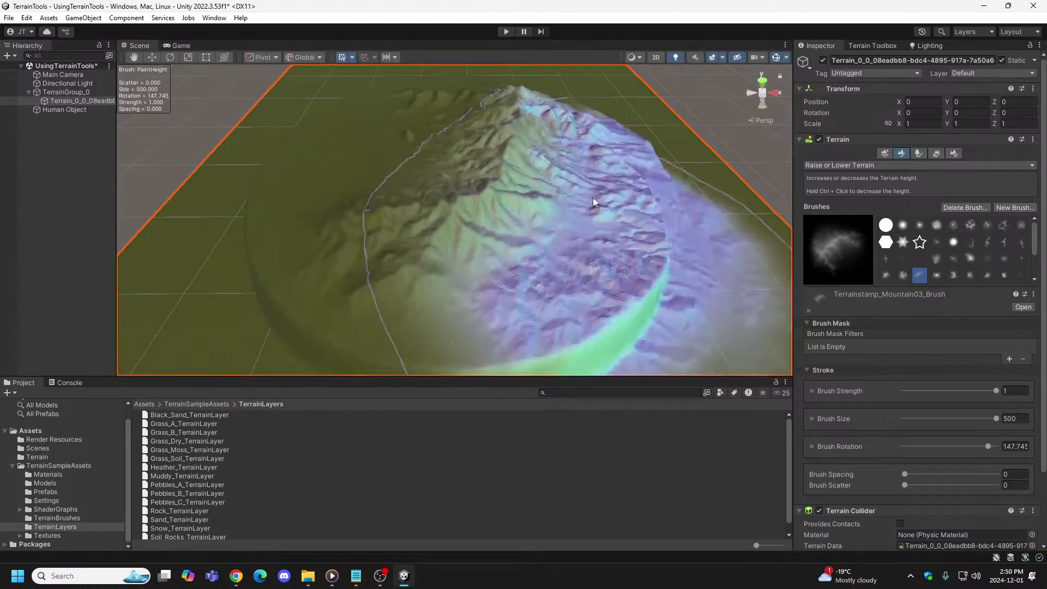
ctrl+drag(678, 154, 676, 185)
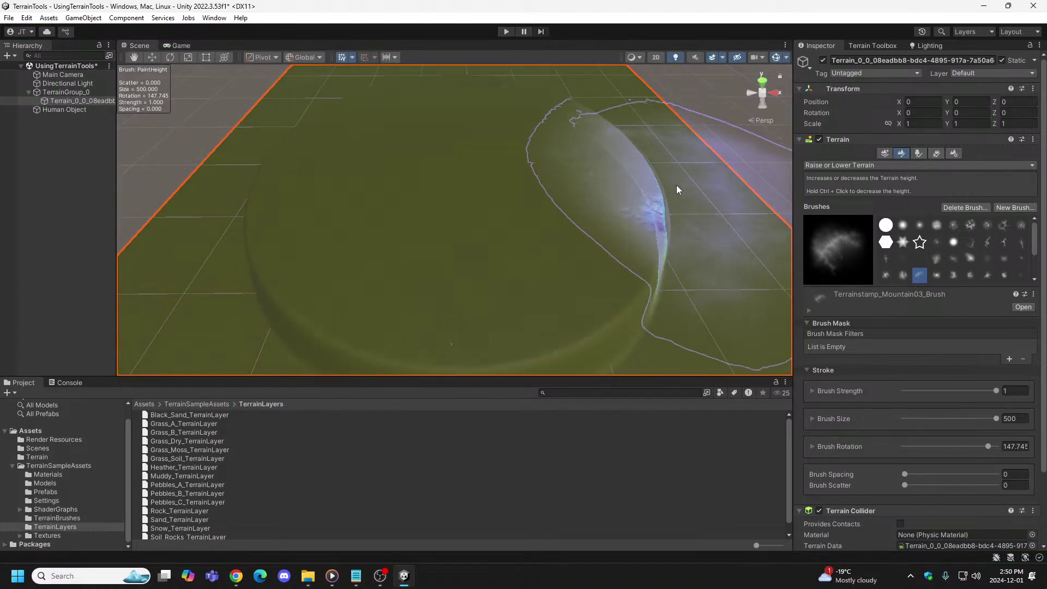
Step: Stamp a large Terrainstamp_Mountain04 mountain on the left half of the plateau at size 500, and preview it in Play mode
drag(1035, 243, 1038, 258)
click(936, 227)
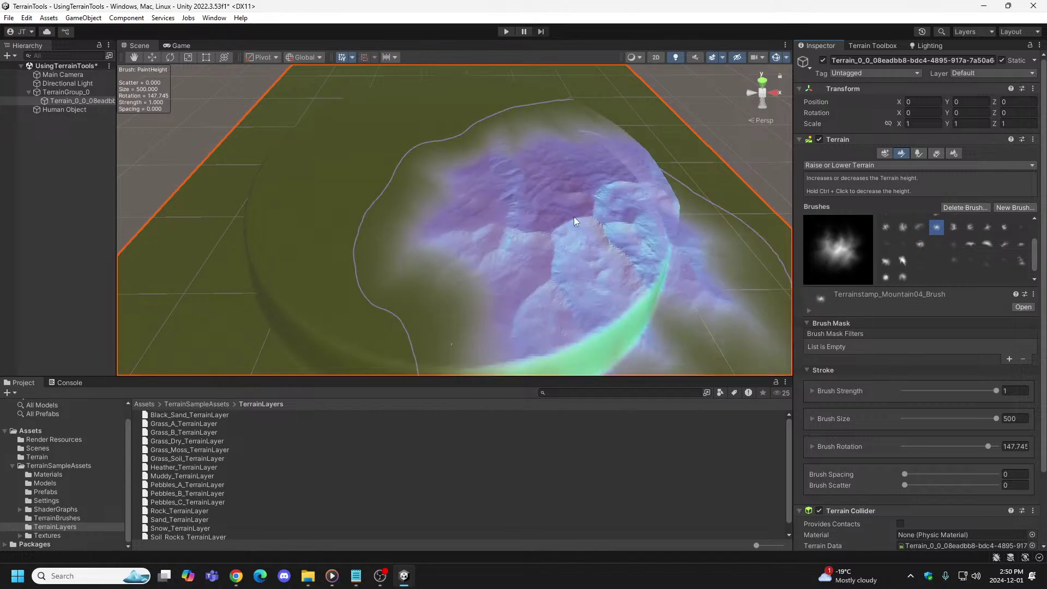
mouse_move(450, 152)
mouse_down()
mouse_move(446, 171)
mouse_move(417, 177)
mouse_move(405, 177)
mouse_move(404, 160)
mouse_move(403, 178)
mouse_up()
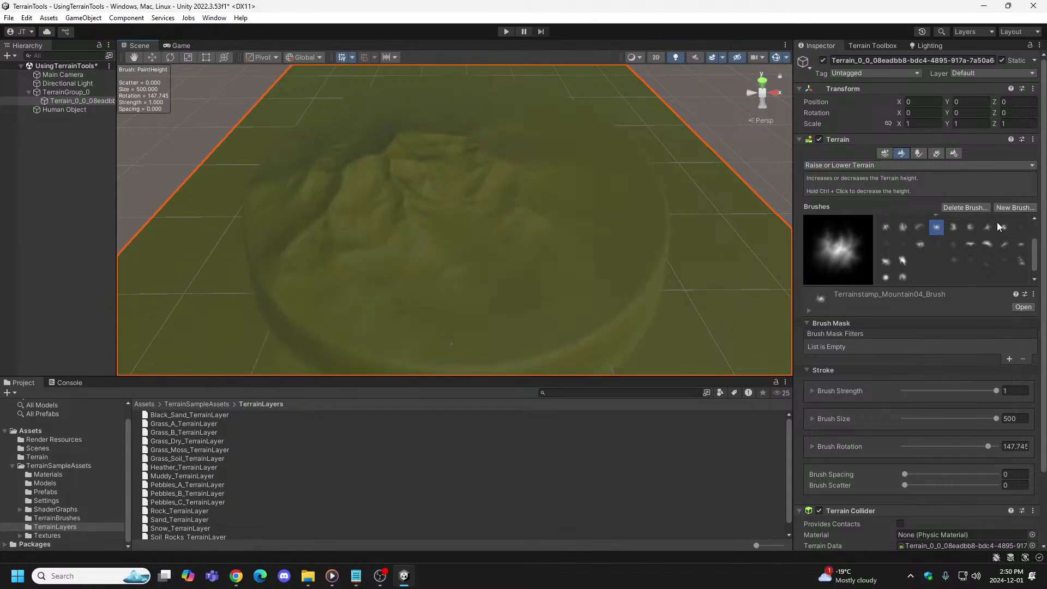
click(505, 31)
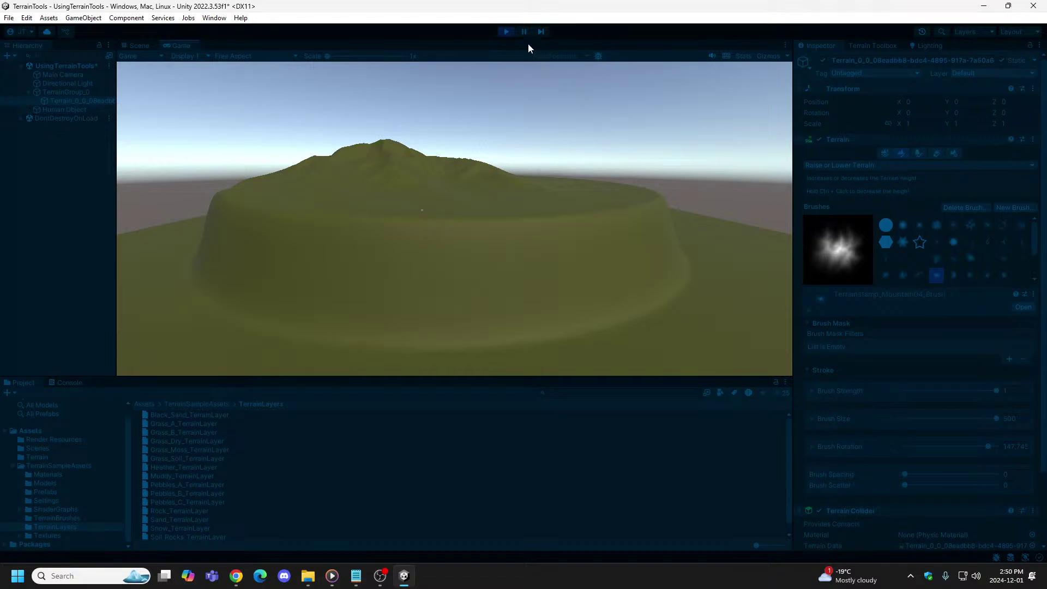
click(508, 33)
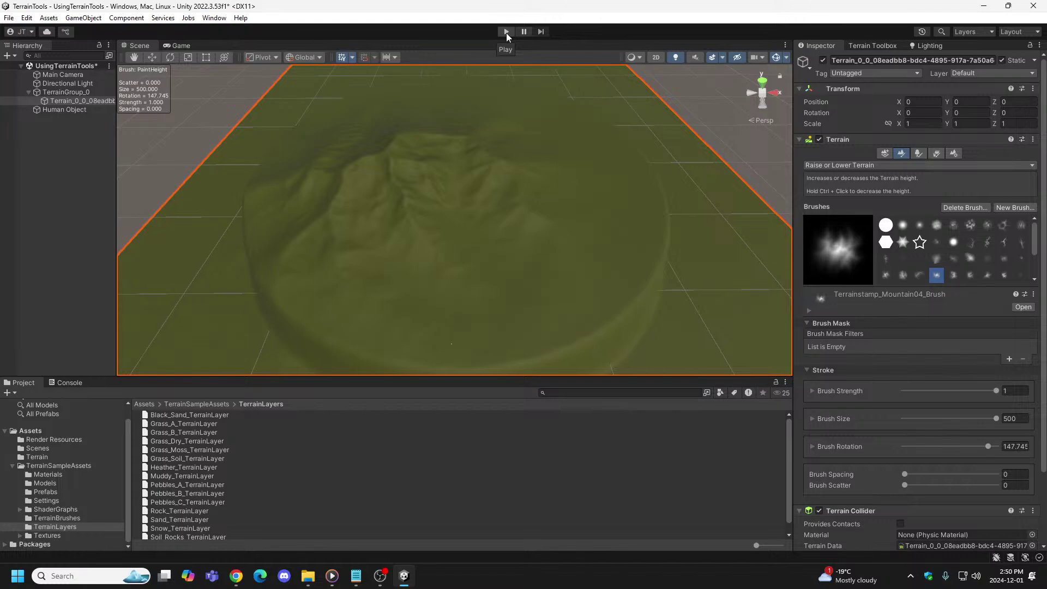
click(505, 33)
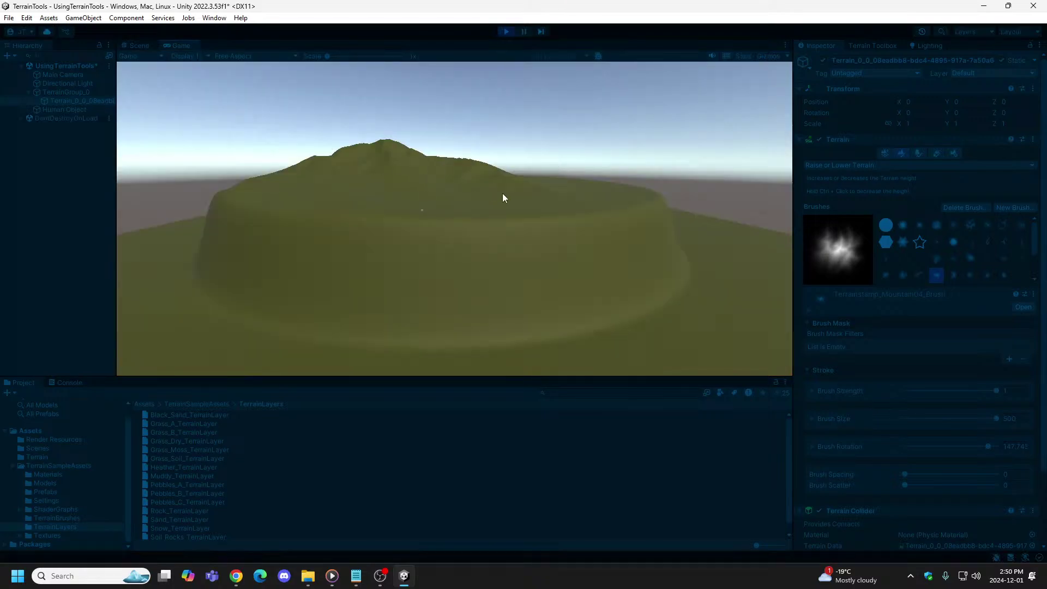
click(505, 31)
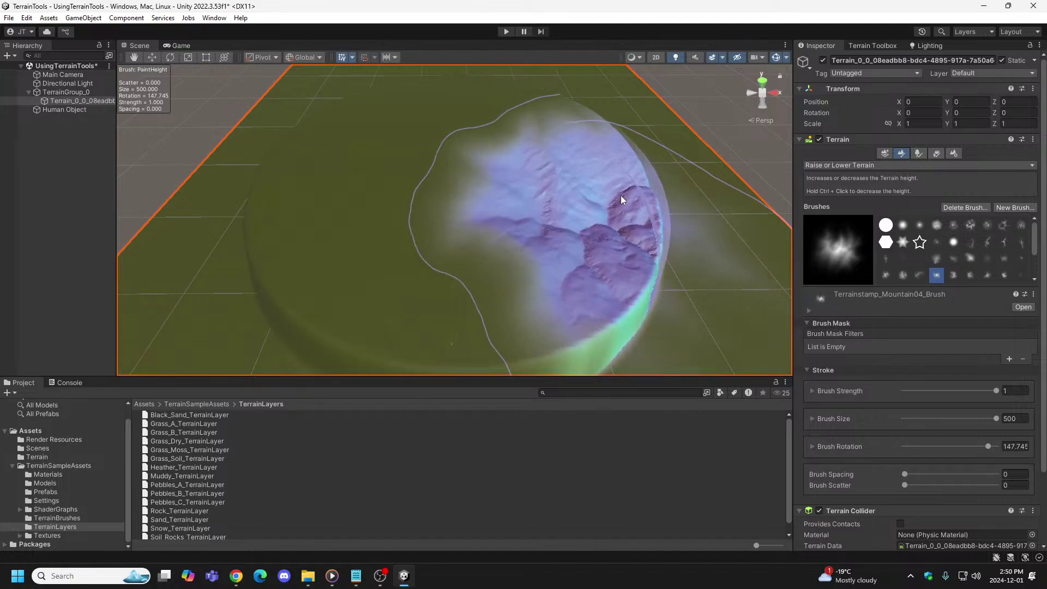
Step: Stamp a large Terrainstamp_Mountain05 mountain across the middle of the plateau at size 500 and rotation about 148°
scroll(1017, 249, down, 3)
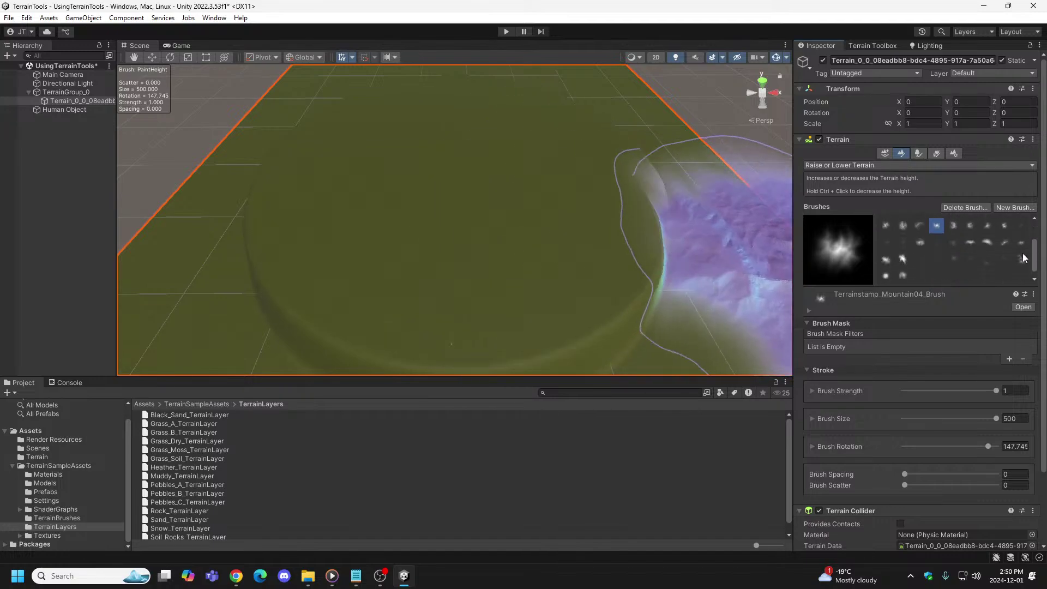
click(953, 227)
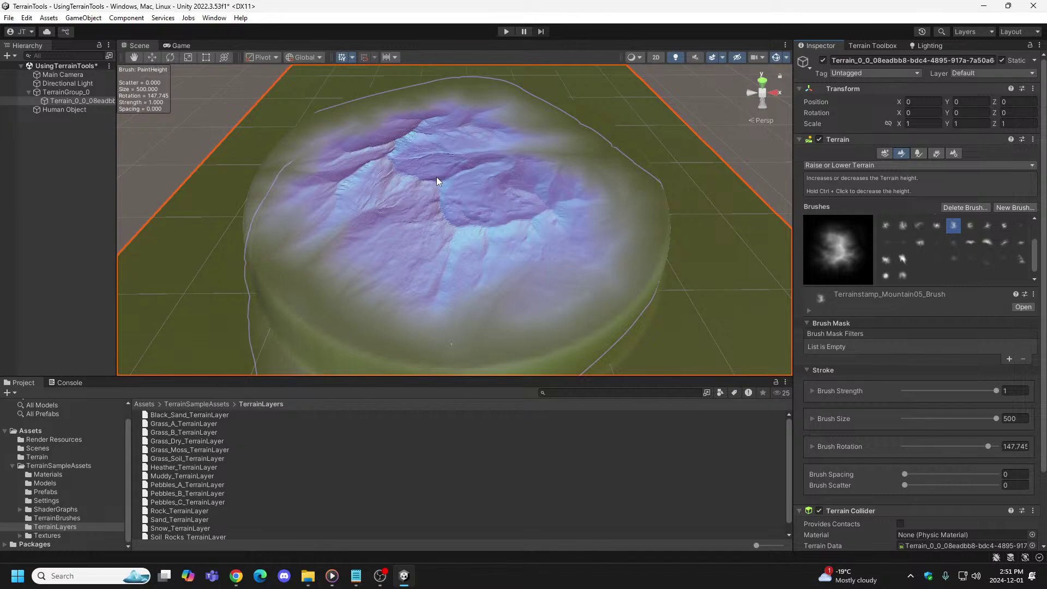
click(436, 177)
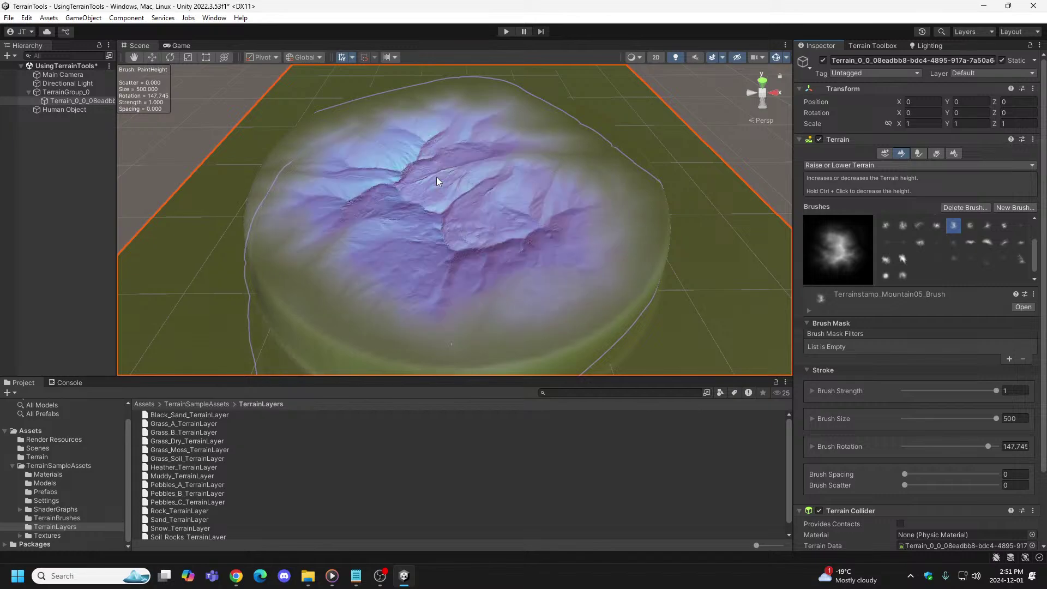
click(436, 177)
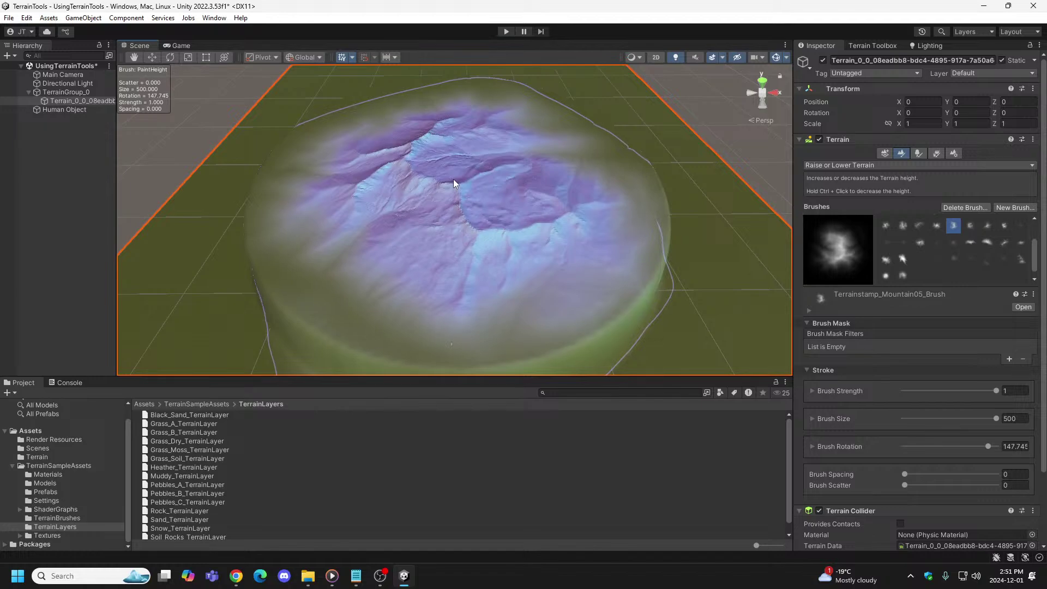
click(453, 179)
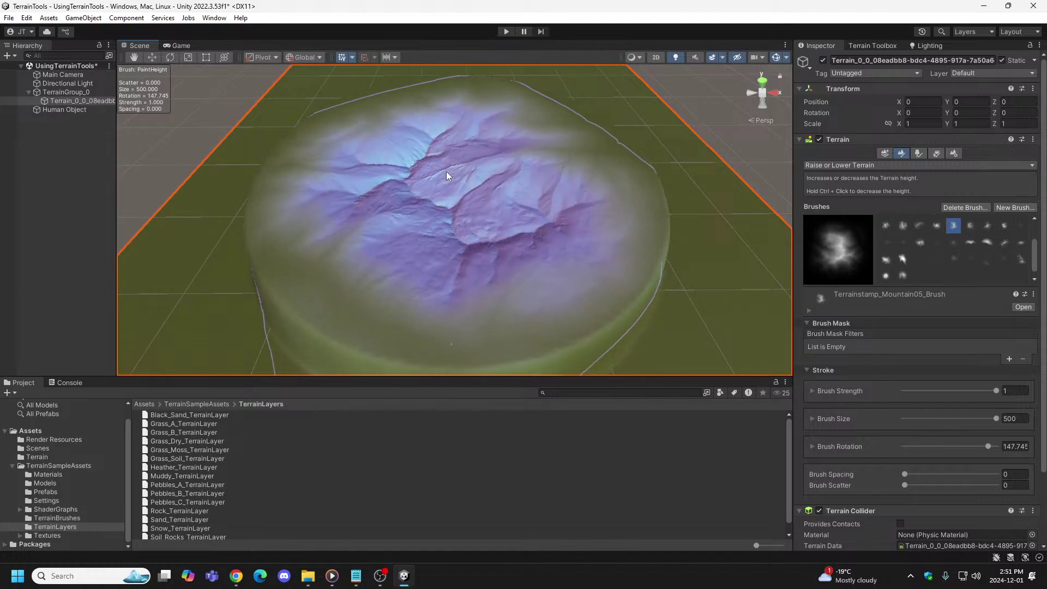
mouse_move(447, 169)
mouse_down()
mouse_move(446, 152)
mouse_move(444, 167)
mouse_move(518, 163)
mouse_up()
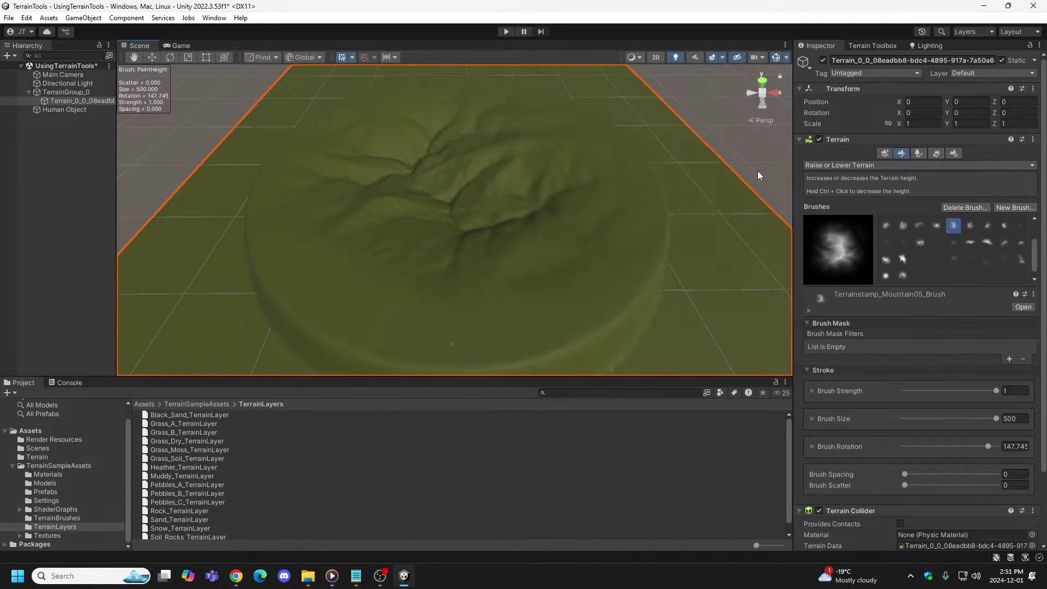
Step: Preview the size 500 Terrainstamp_Mountain05 mountain on the plateau in Play mode
click(506, 31)
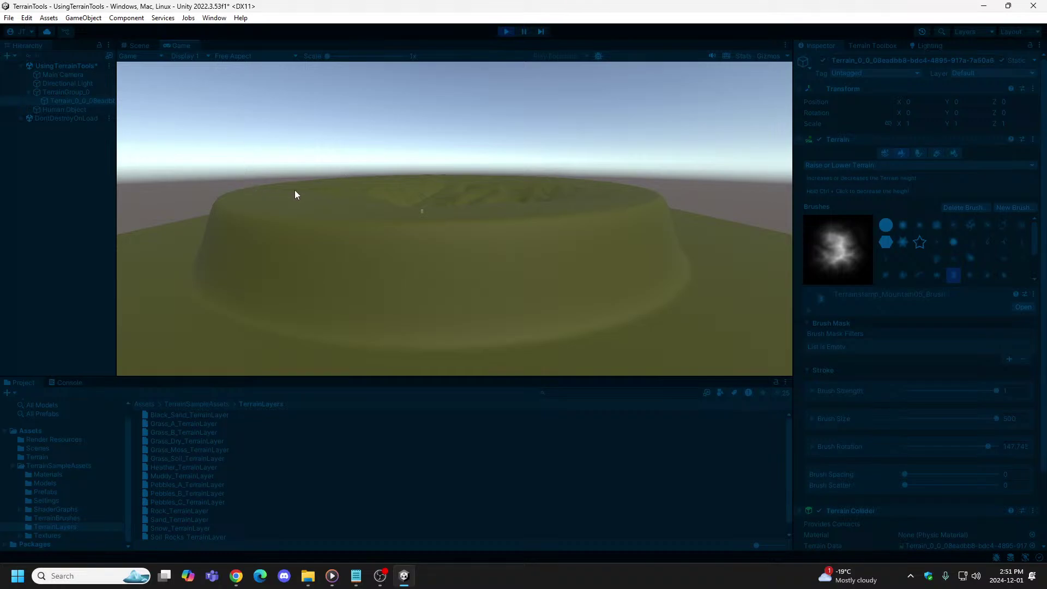
click(507, 33)
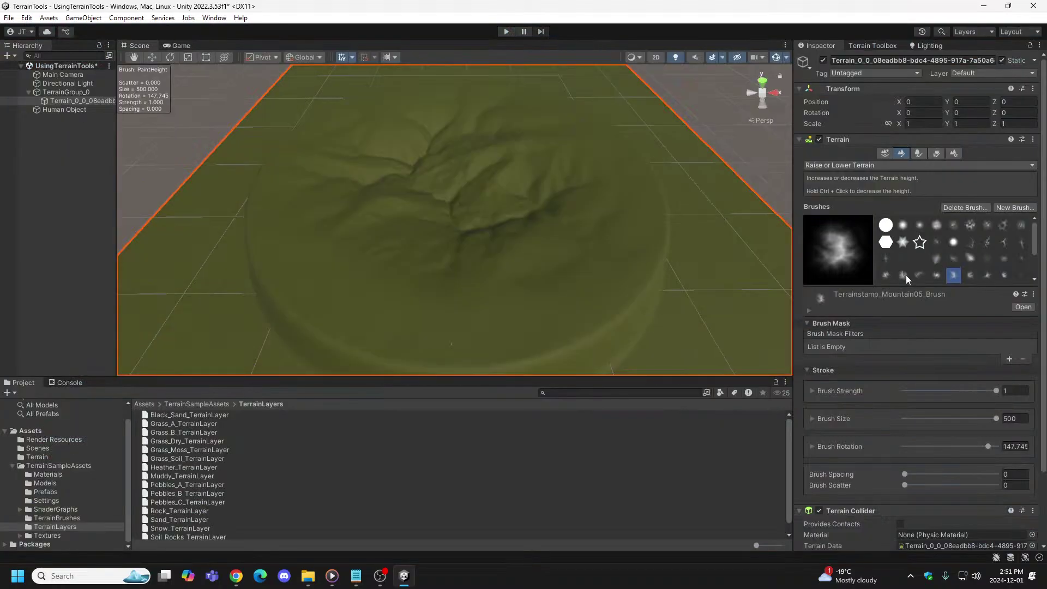
Step: Try a size 500 Terrainstamp_Mountain02 mountain over the plateau's left edge, preview it in Play mode, and clear the plateau
click(904, 275)
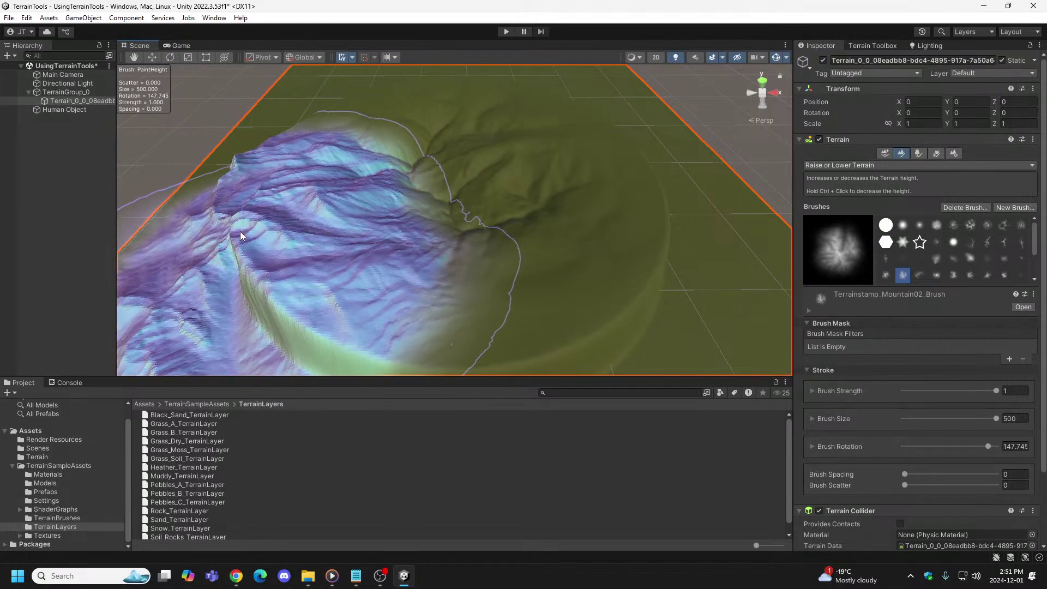
click(241, 226)
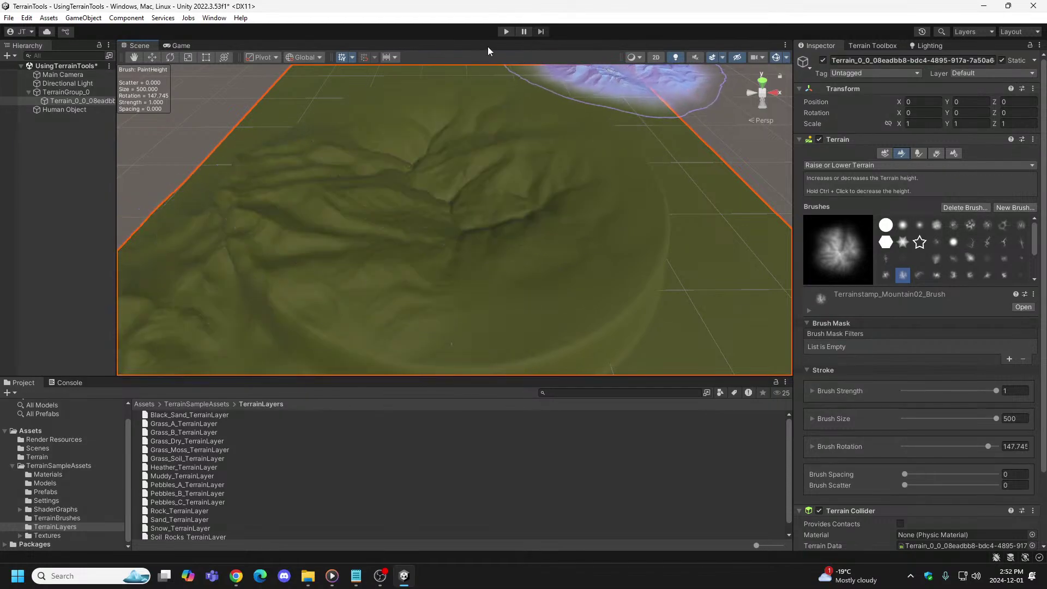
click(507, 30)
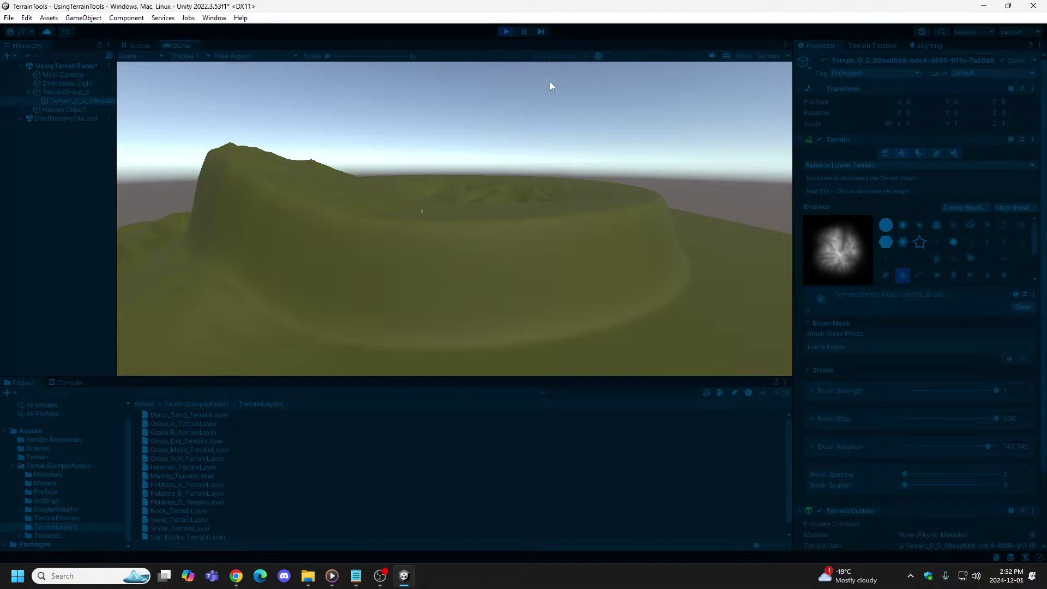
click(506, 31)
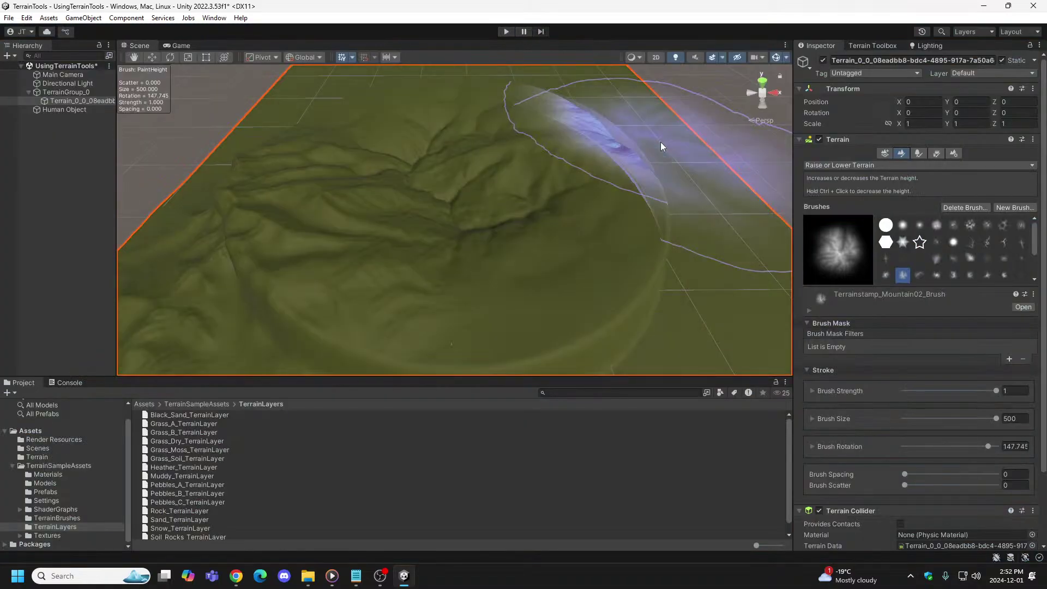
ctrl+click(605, 188)
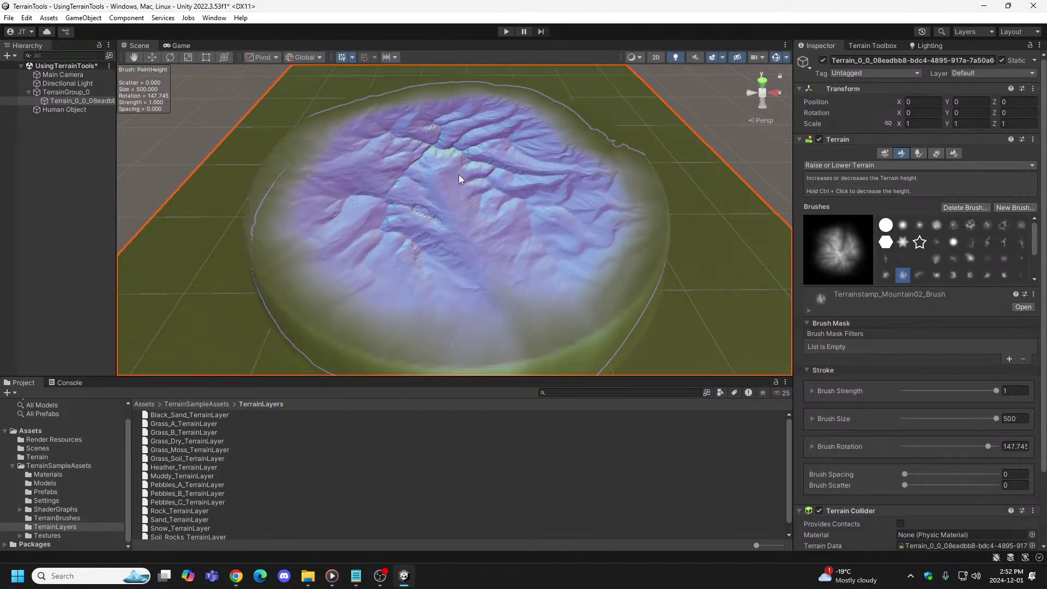
Step: Try Terrainstamp_Mountain02 at size 500 over the middle of the plateau, rotating the brush to about 171°
click(459, 174)
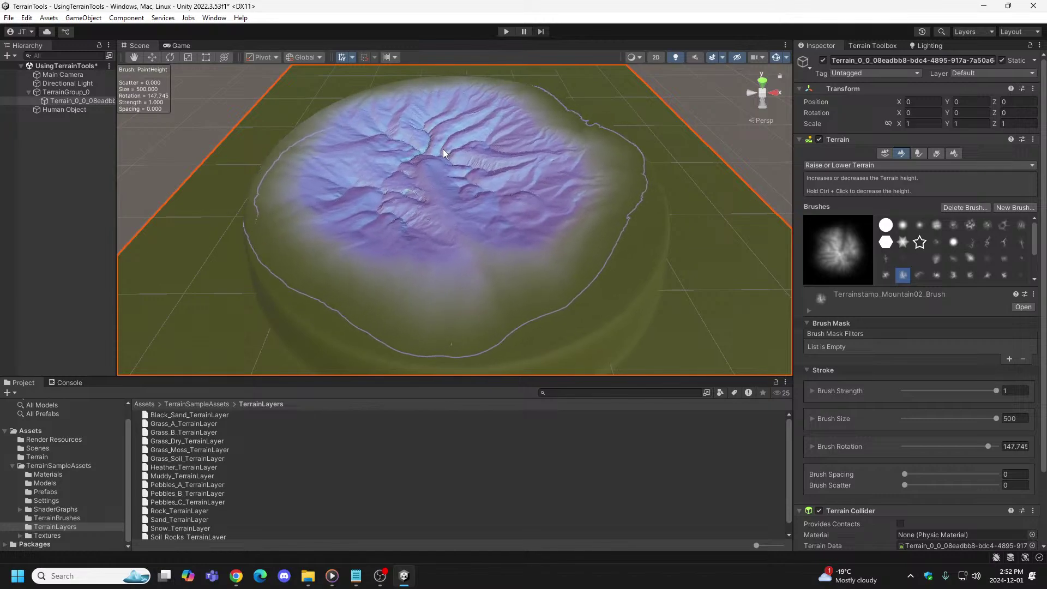
click(463, 166)
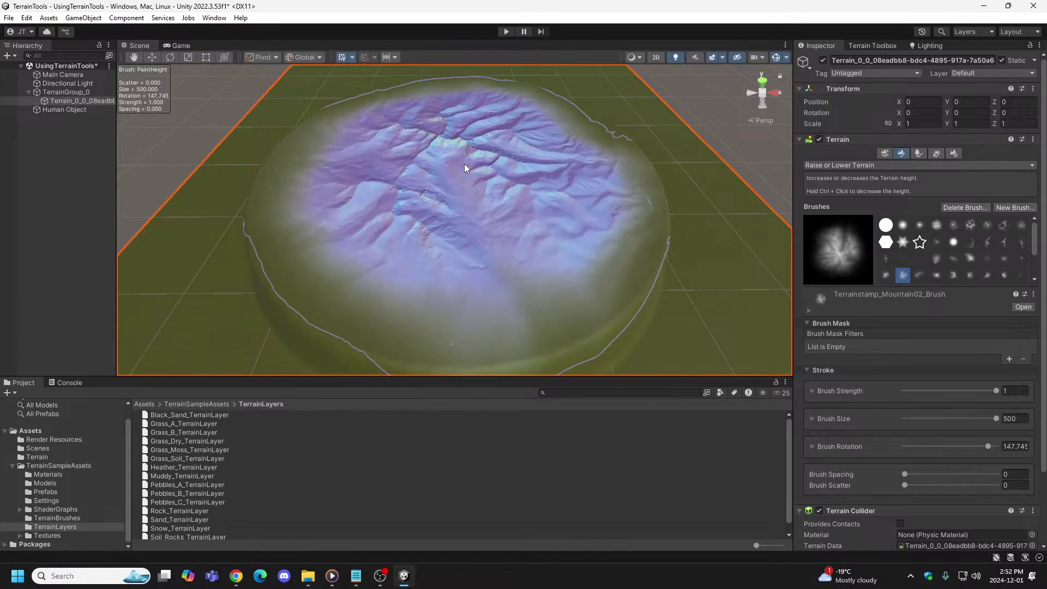
key(a)
mouse_move(464, 167)
mouse_down()
mouse_move(421, 99)
mouse_move(538, 116)
mouse_move(559, 139)
mouse_move(575, 189)
mouse_move(562, 268)
mouse_move(539, 201)
mouse_move(518, 181)
mouse_up()
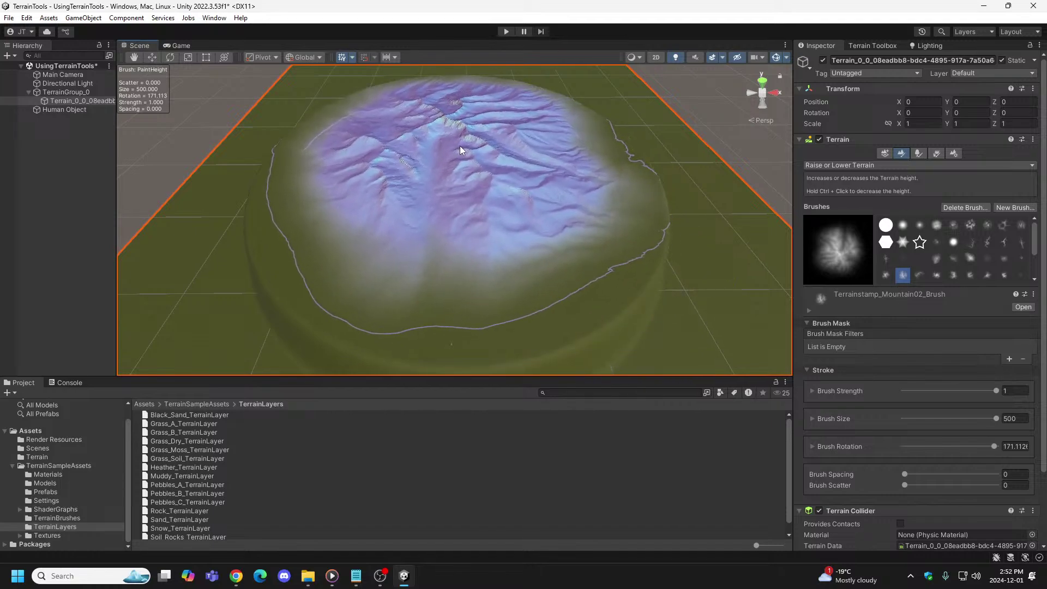
mouse_move(459, 146)
mouse_down()
mouse_move(459, 162)
mouse_move(458, 153)
mouse_up()
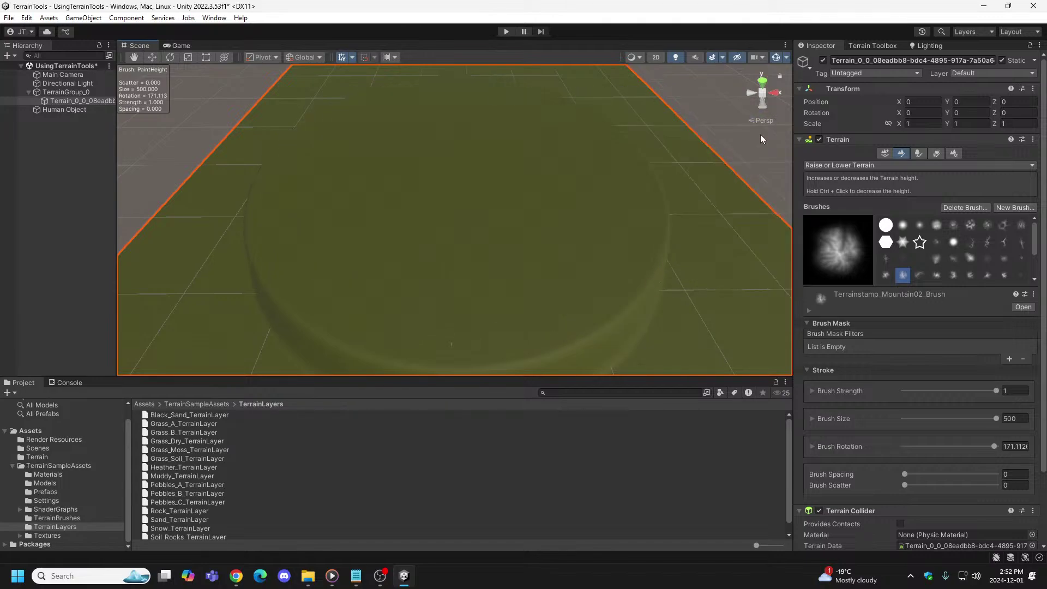
Step: Build up a taller size 500 Terrainstamp_Mountain02 mountain in the middle of the plateau and undo the strokes
drag(460, 157, 456, 171)
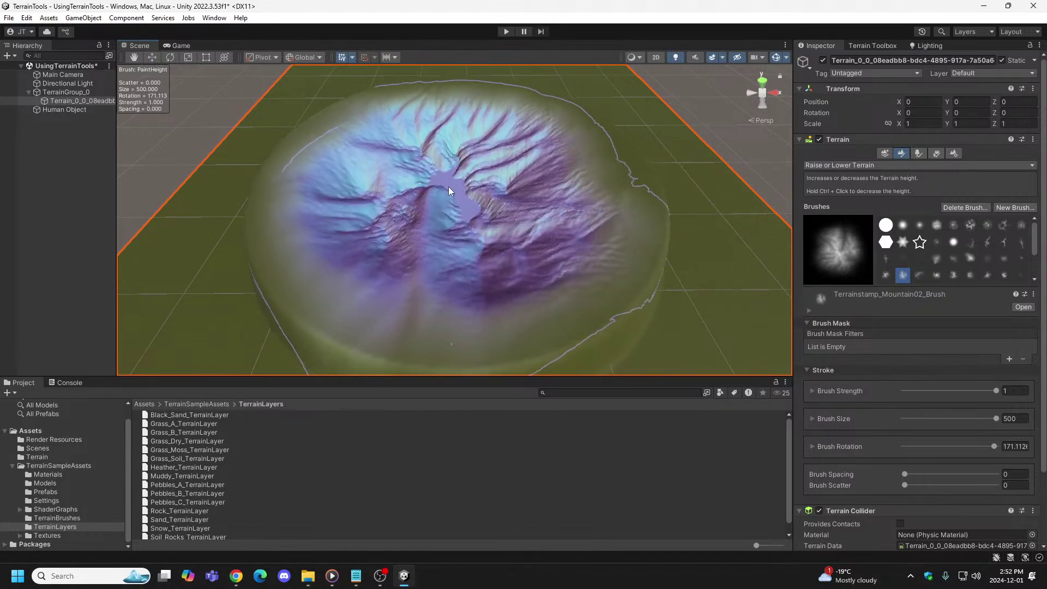
click(455, 182)
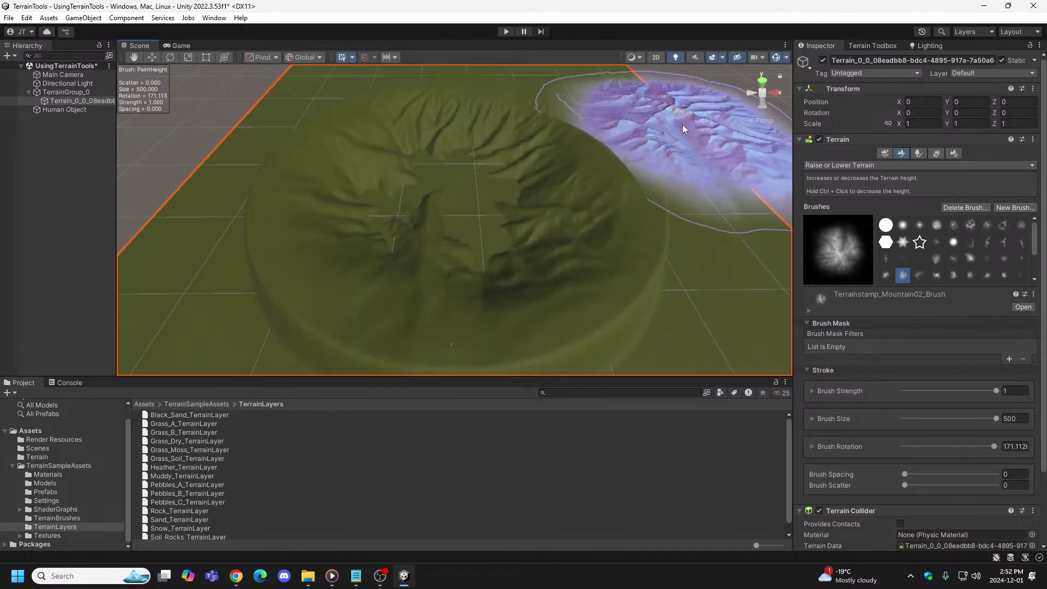
key(ctrl+z)
key(ctrl+z)
key(ctrl+z)
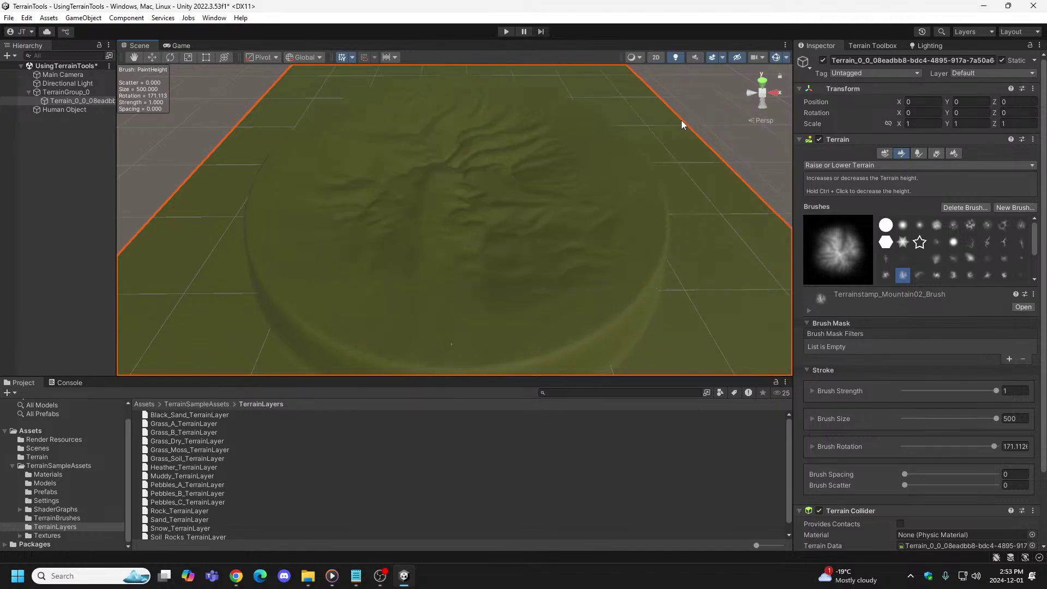
Step: Try a size 500 Terrainstamp_Mountain03 ridge at about 171° rotation across the plateau and preview it in Play mode
click(919, 276)
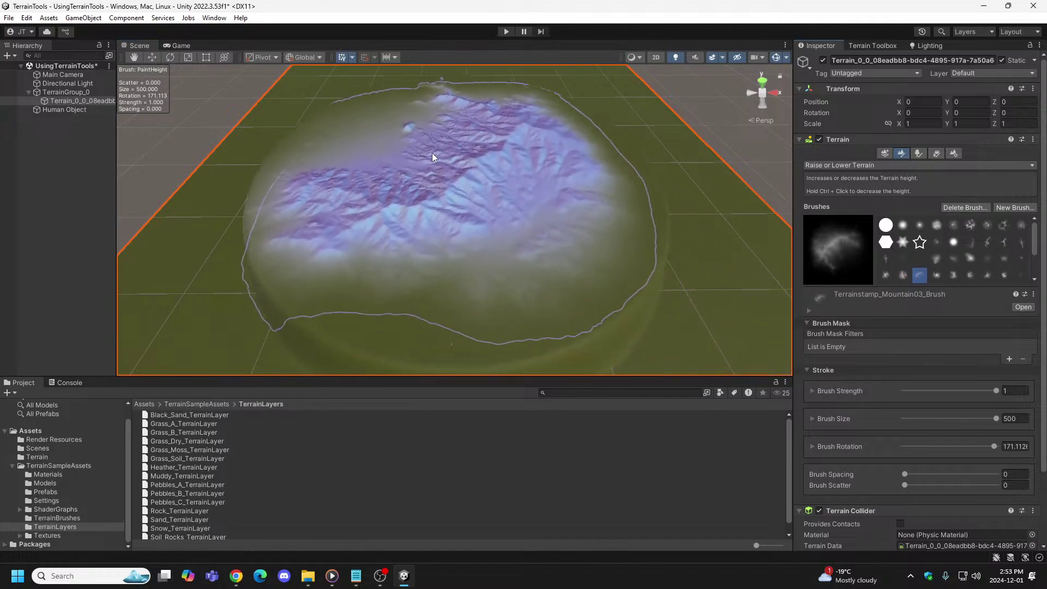
drag(440, 150, 459, 133)
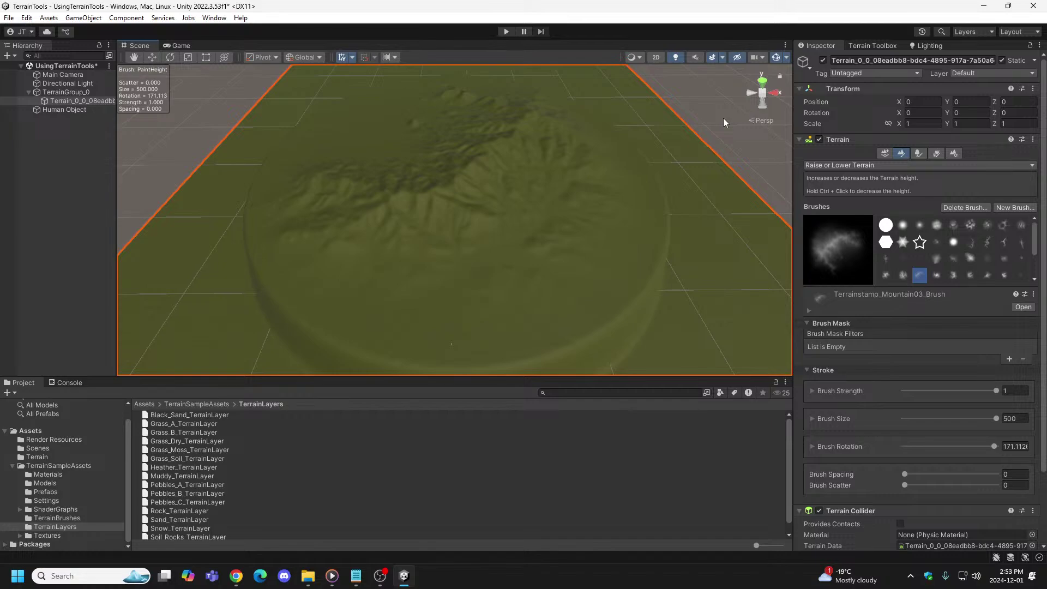
click(507, 31)
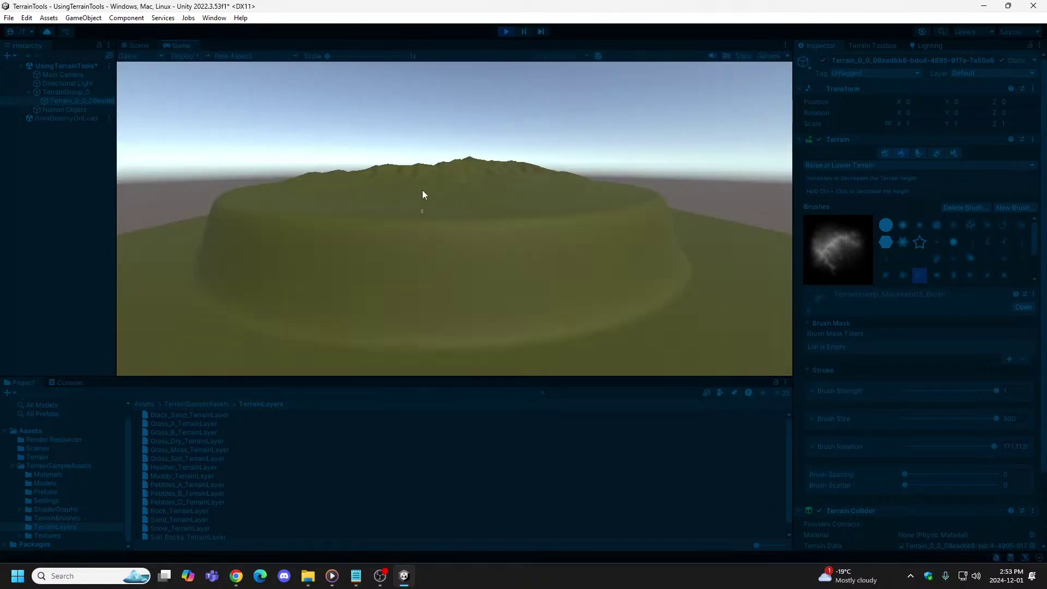
click(507, 32)
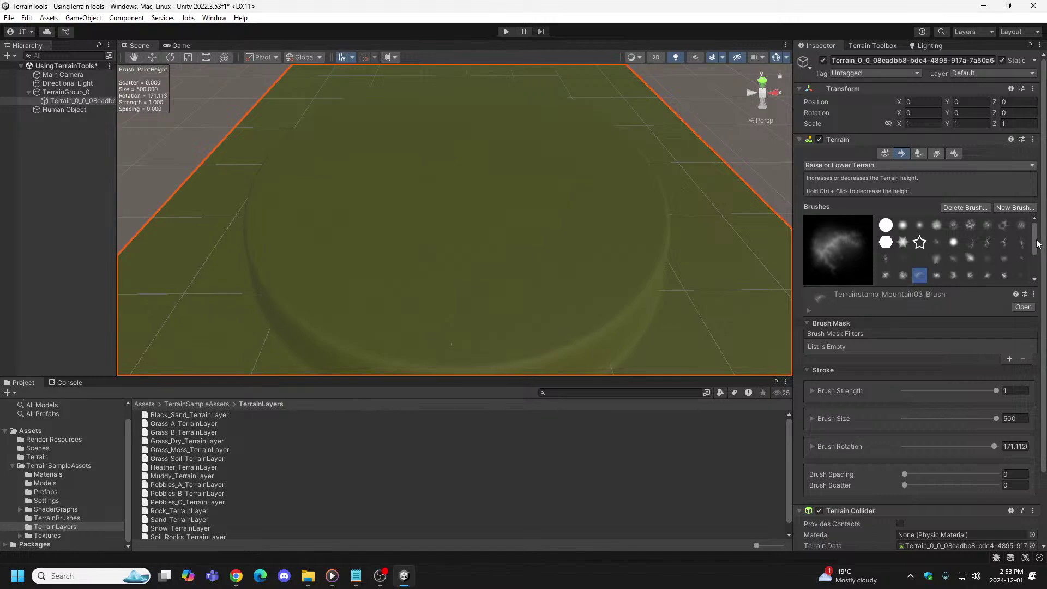
Step: Try a size 500 Terrainstamp_Mountain04 mountain at about 171° rotation in the middle of the plateau and preview it in Play mode
drag(1033, 243, 1033, 258)
click(936, 225)
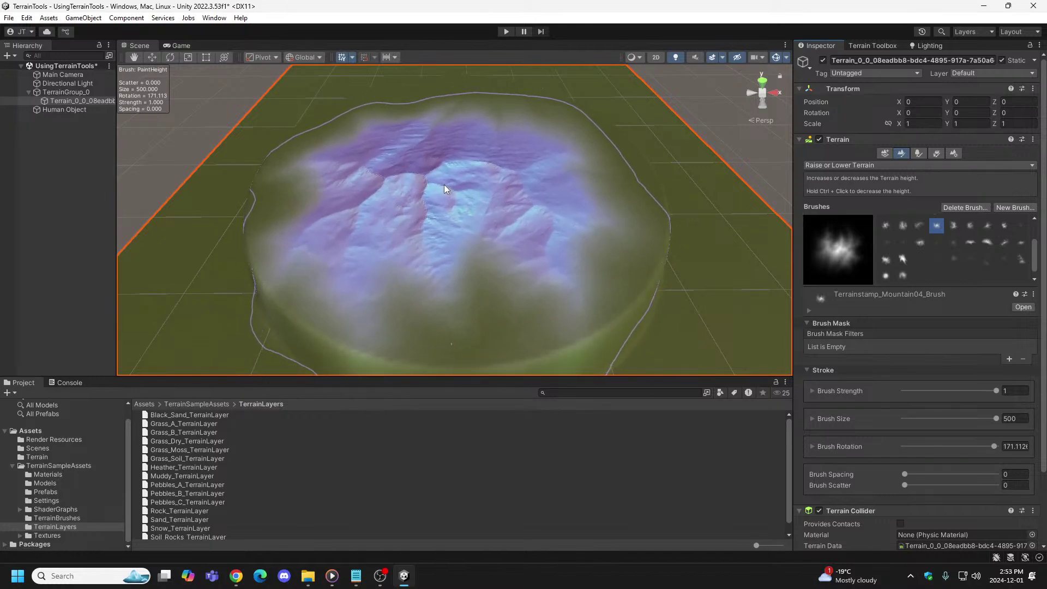
click(444, 185)
drag(444, 185, 443, 169)
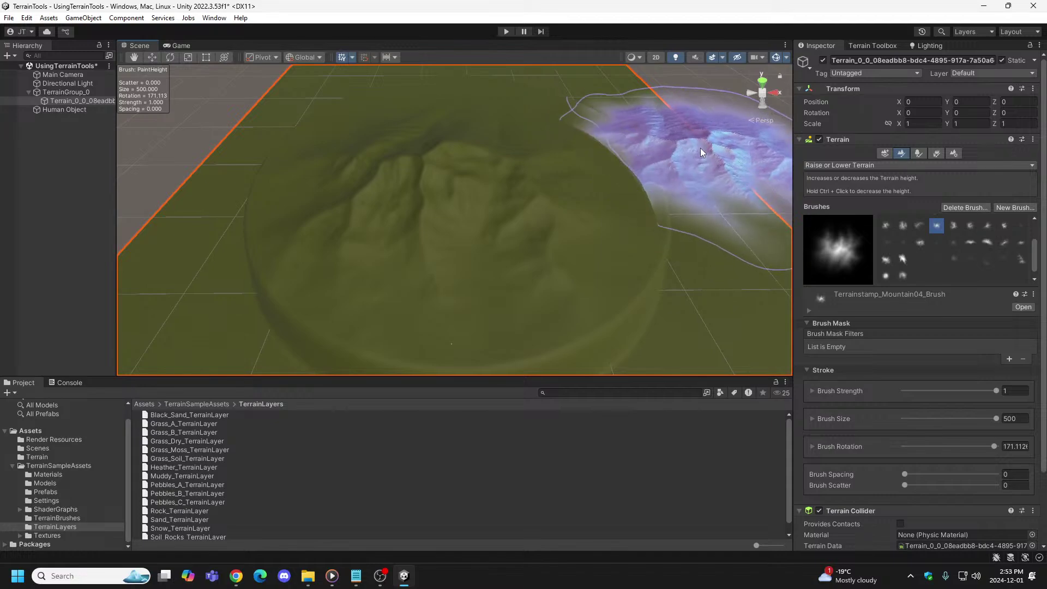
click(506, 32)
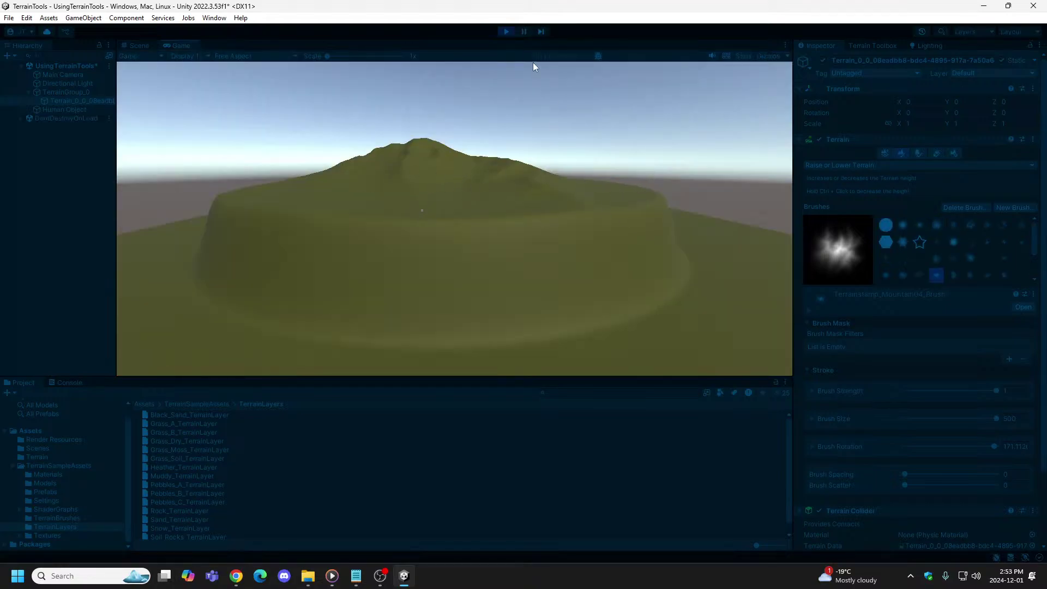
click(504, 31)
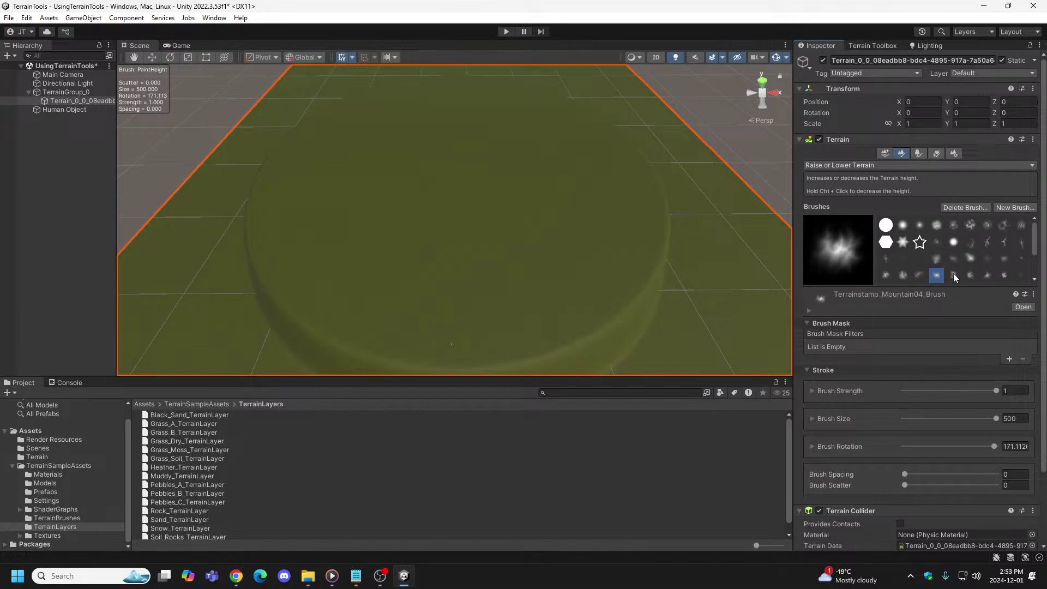
Step: Try a size 500 Terrainstamp_Mountain06 mountain at about 171° rotation in the middle of the plateau and preview it in Play mode
click(953, 273)
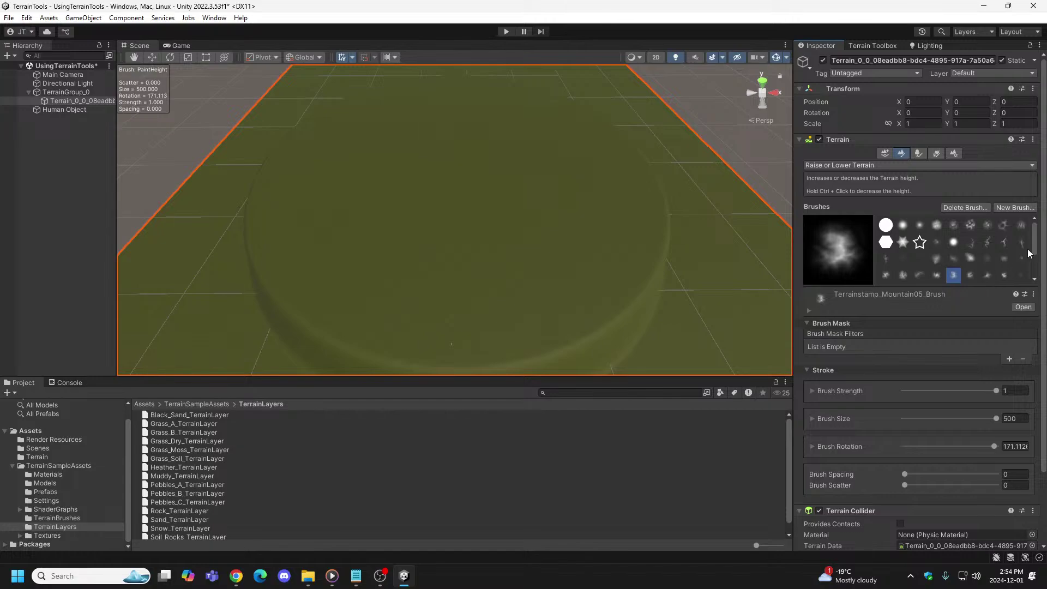
scroll(1027, 252, down, 2)
click(971, 217)
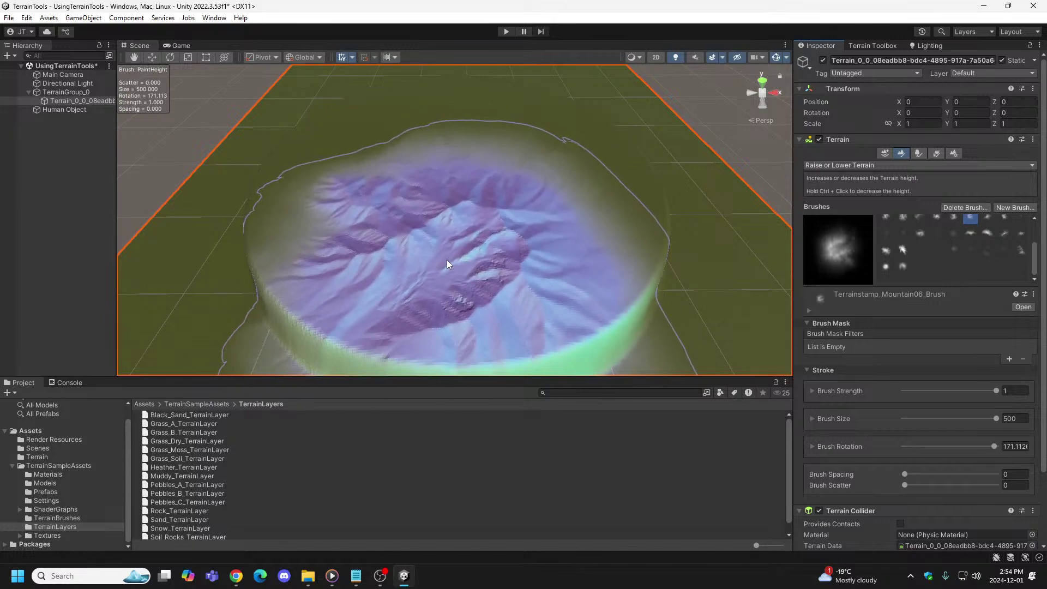
mouse_move(446, 260)
mouse_down()
mouse_move(433, 199)
mouse_move(439, 168)
mouse_move(453, 167)
mouse_move(441, 164)
mouse_up()
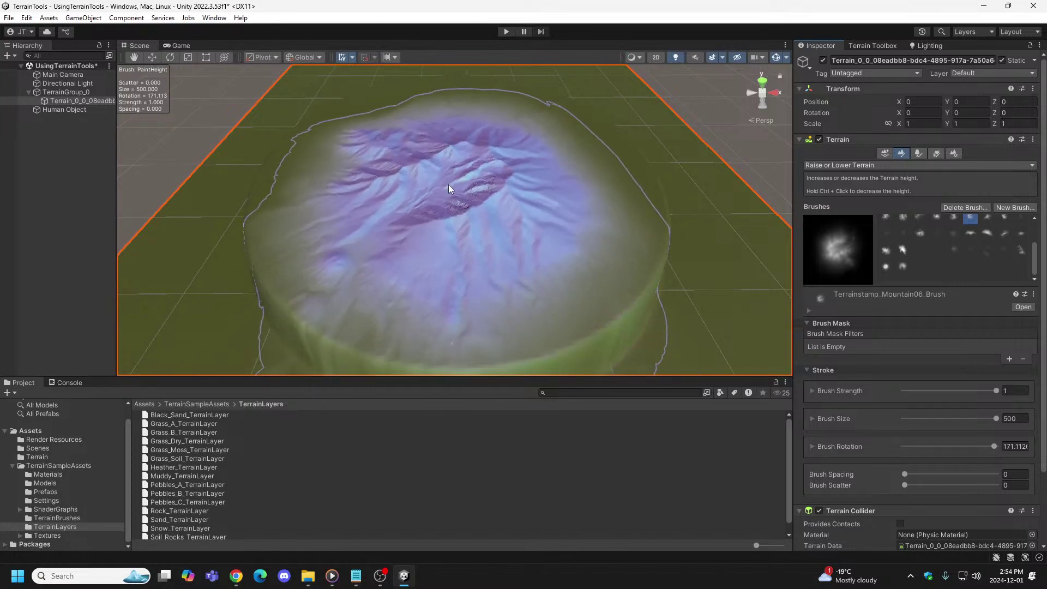
drag(448, 184, 449, 178)
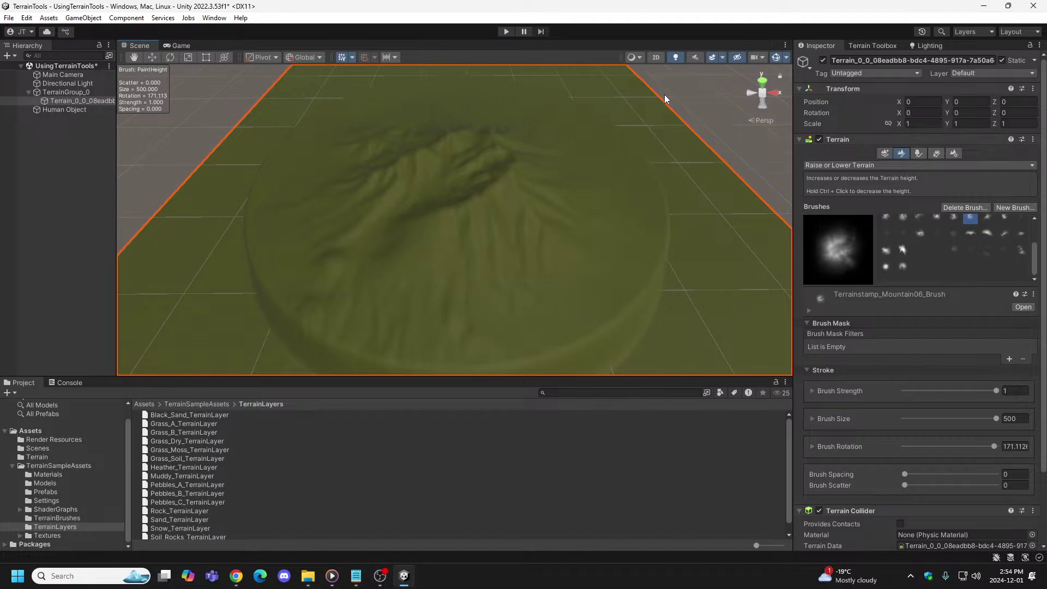
click(506, 31)
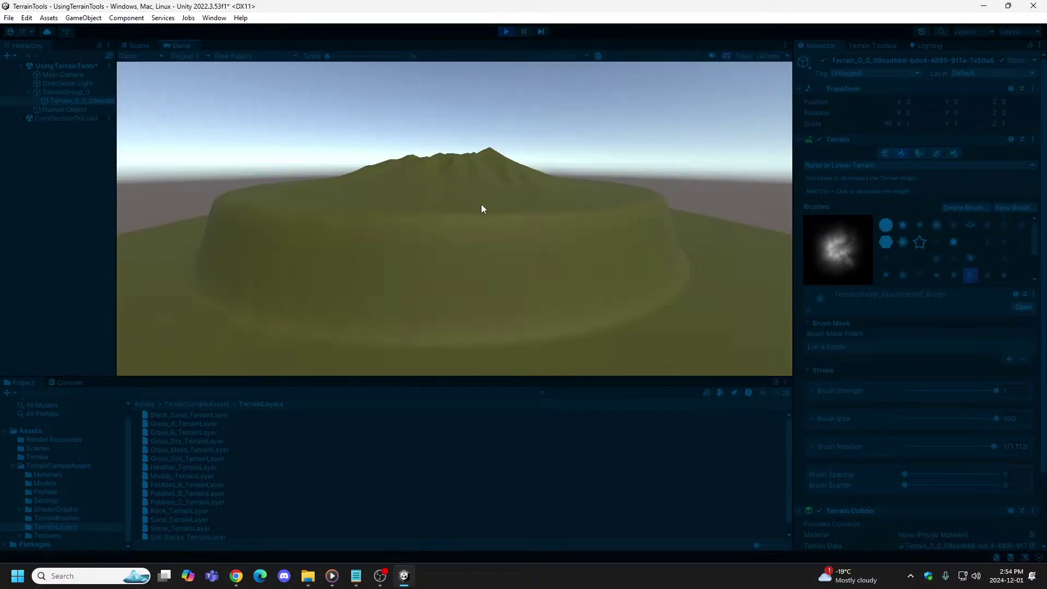
click(504, 30)
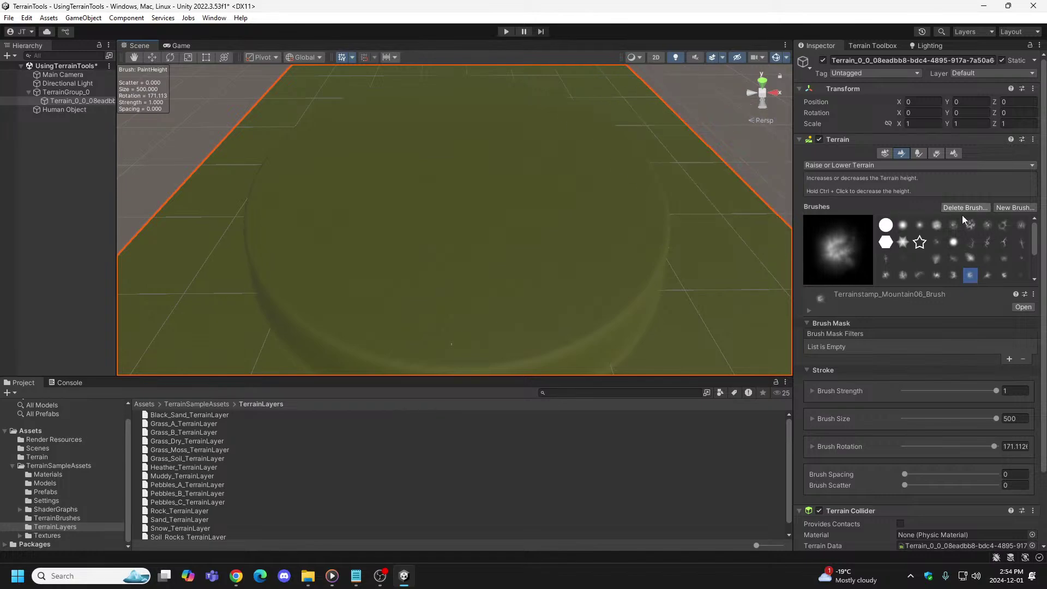
Step: Try a size 500 Terrainstamp_Mountain07 mountain at about 171° rotation in the middle of the plateau and undo it
scroll(1035, 240, down, 3)
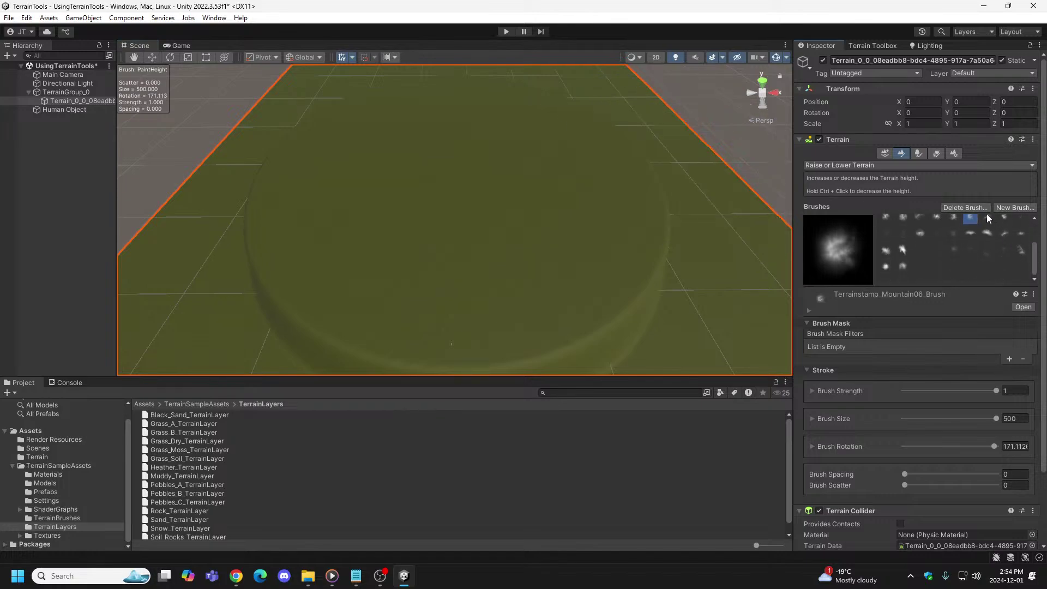
click(987, 217)
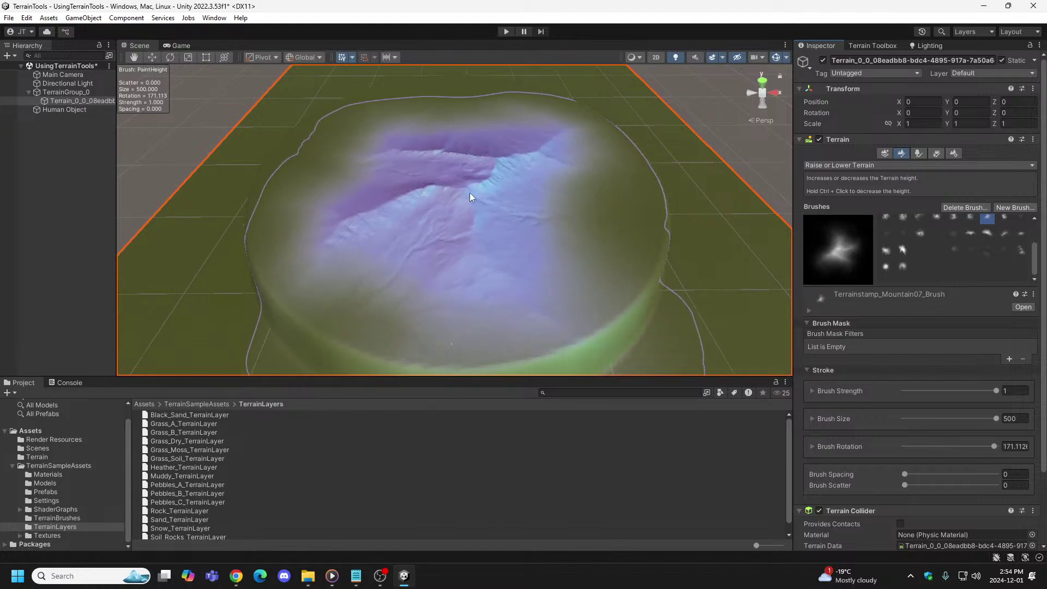
click(453, 210)
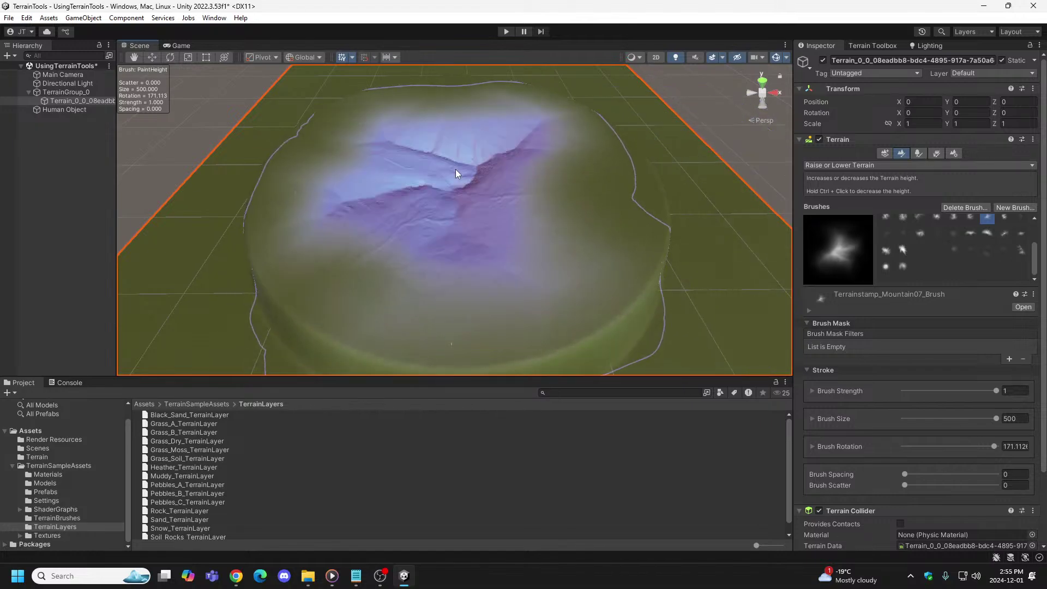
click(456, 169)
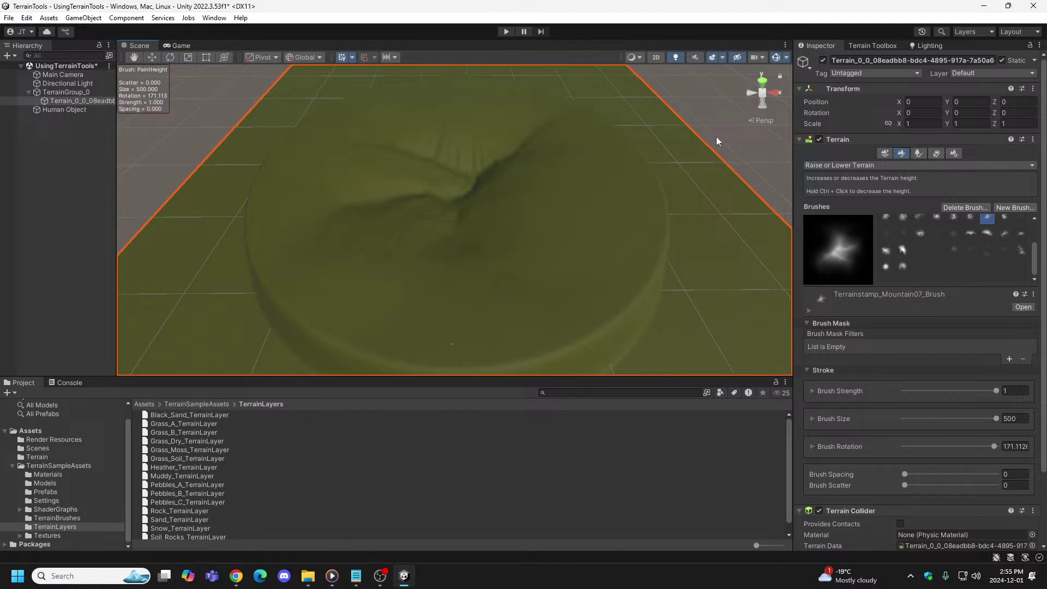
key(ctrl+z)
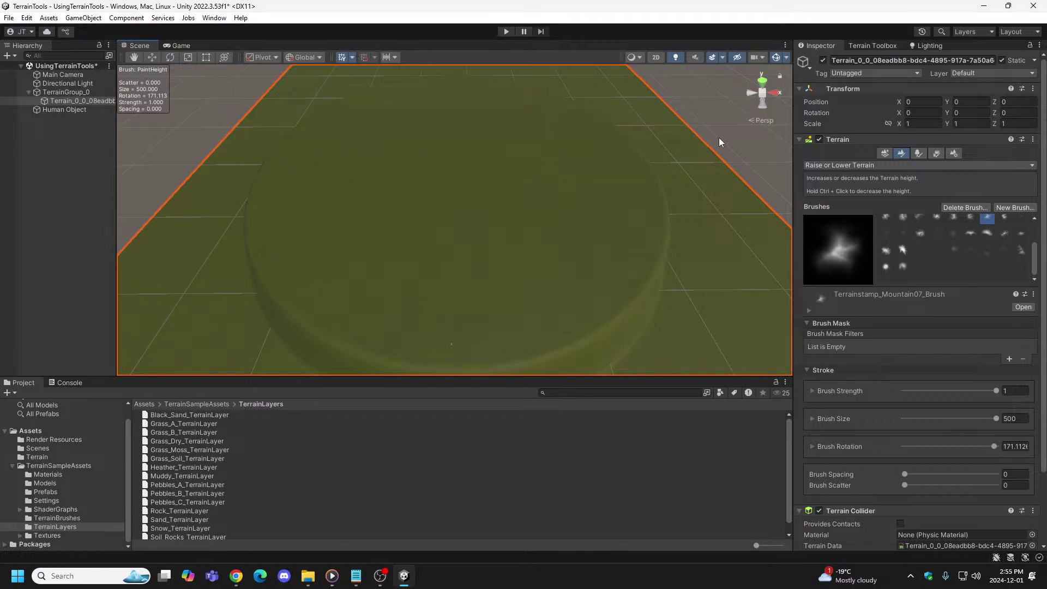
Step: Stamp a Terrainstamp_Mountain08 mountain in the middle of the plateau at size 500 and rotation about 171°
click(1005, 218)
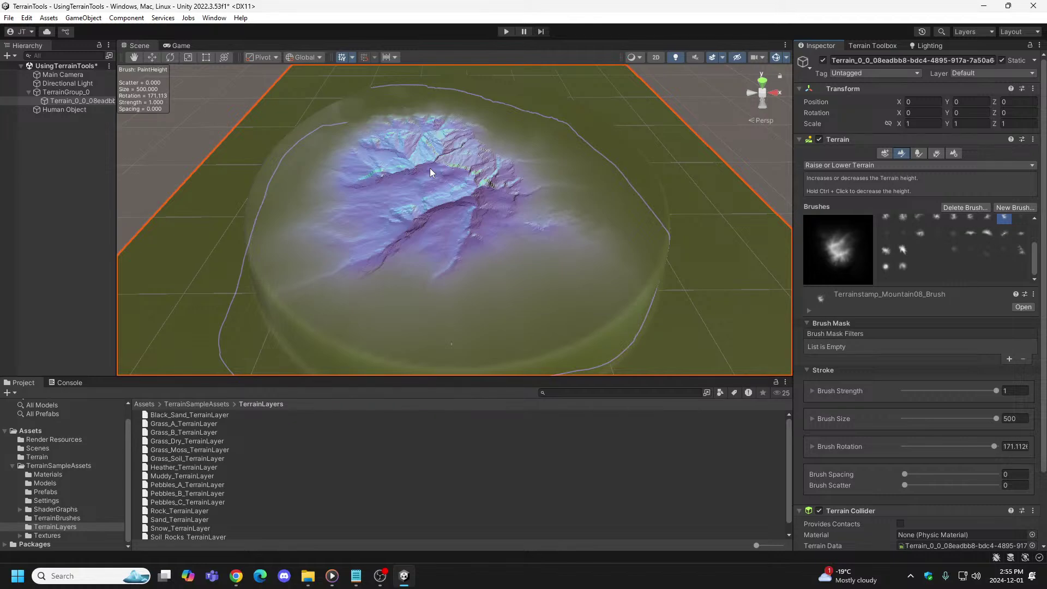
drag(430, 168, 430, 178)
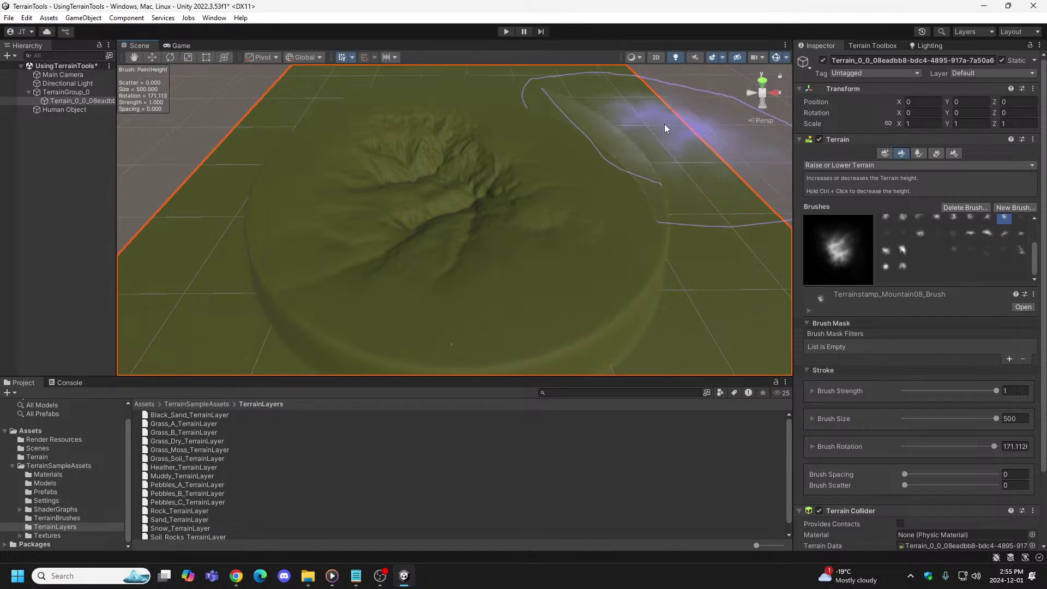
Step: Undo the Terrainstamp_Mountain08 mountain and try stamping it again at size 500 in the middle of the plateau
key(ctrl+z)
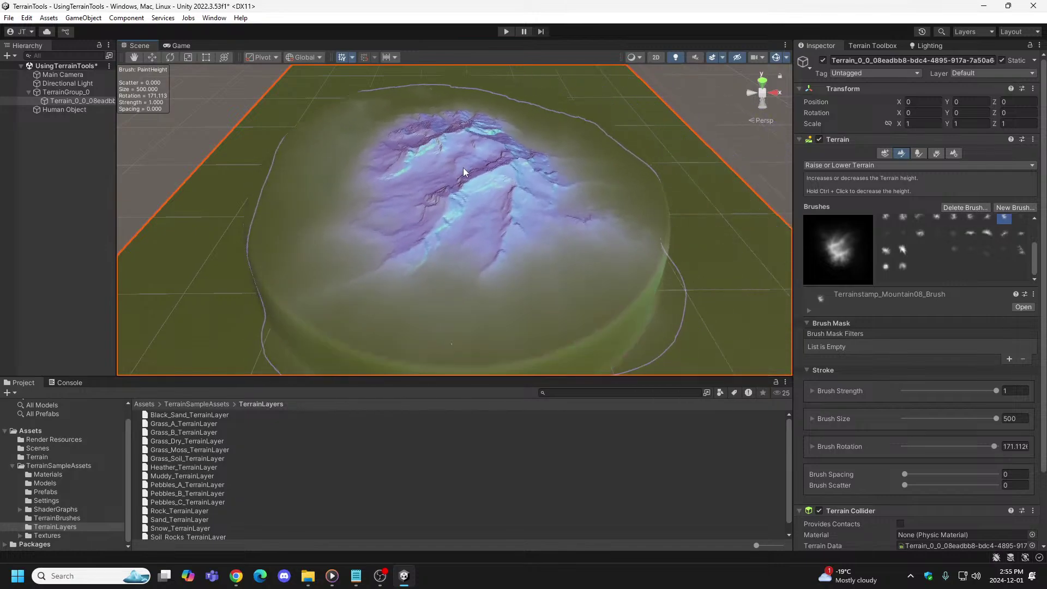
drag(462, 168, 457, 176)
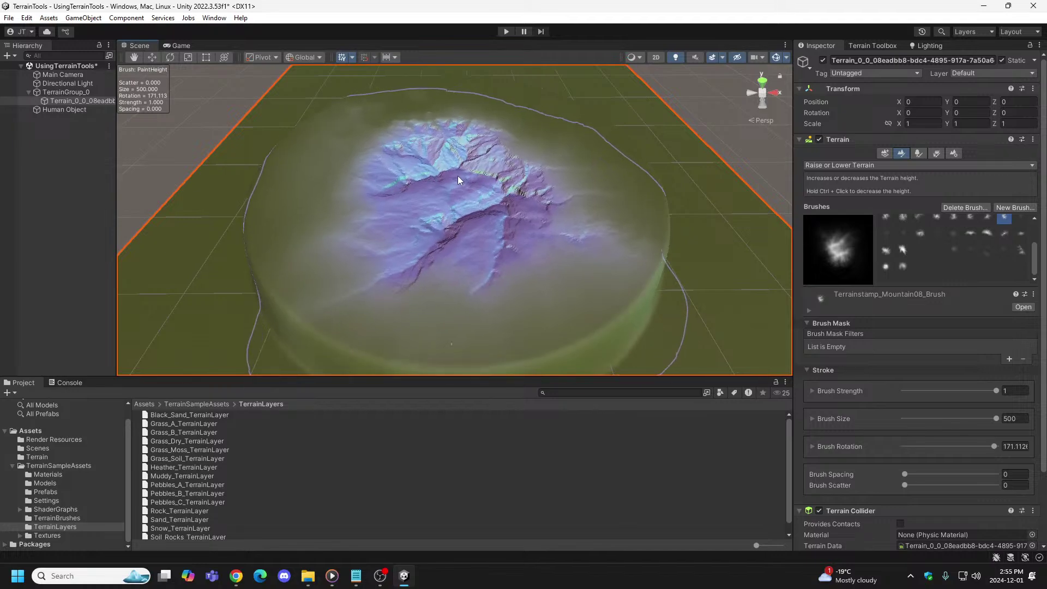
click(457, 175)
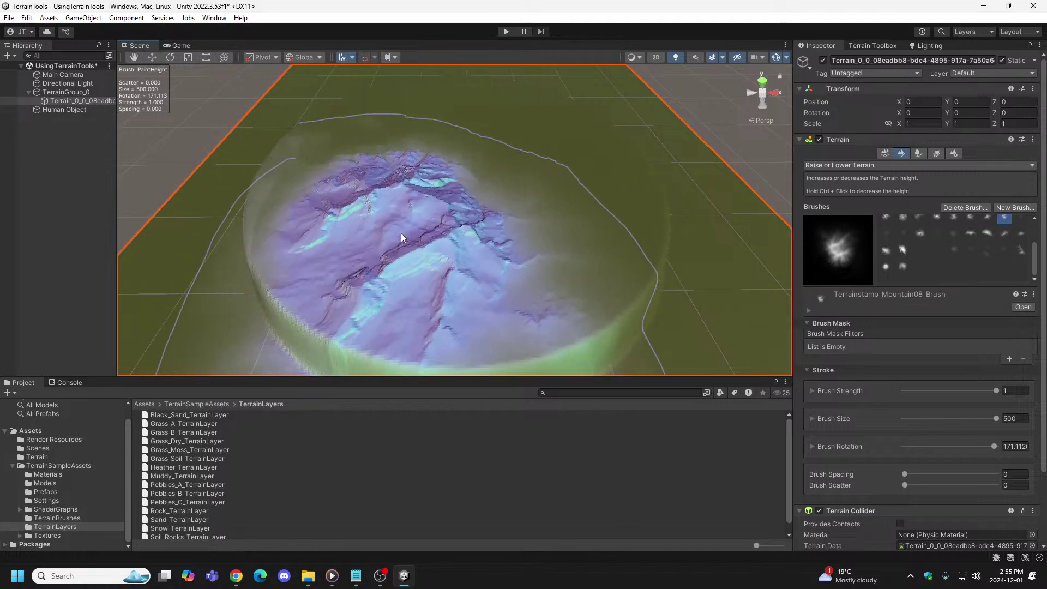
Step: Try Terrainstamp_Mountain09 and Terrainstamp_Mountain10 mountains at size 500 and about 171° rotation in the middle of the plateau
click(1020, 218)
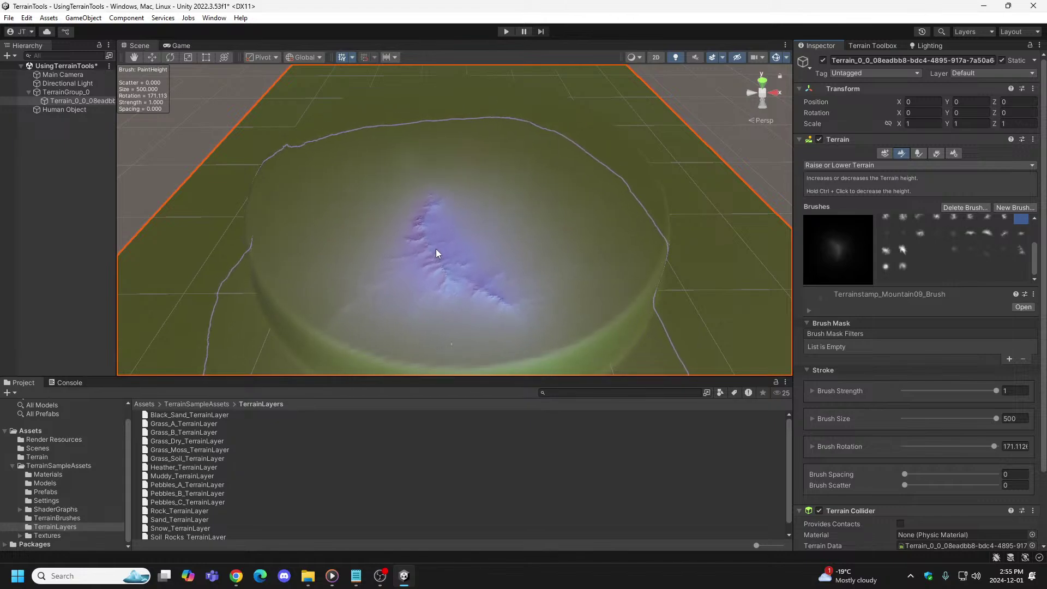
click(443, 247)
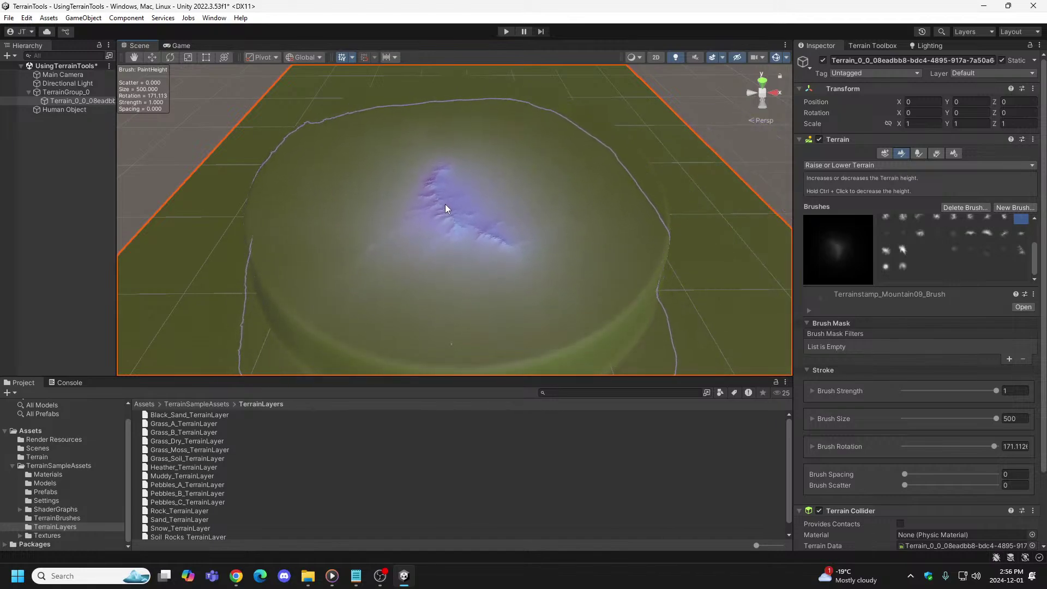
click(445, 204)
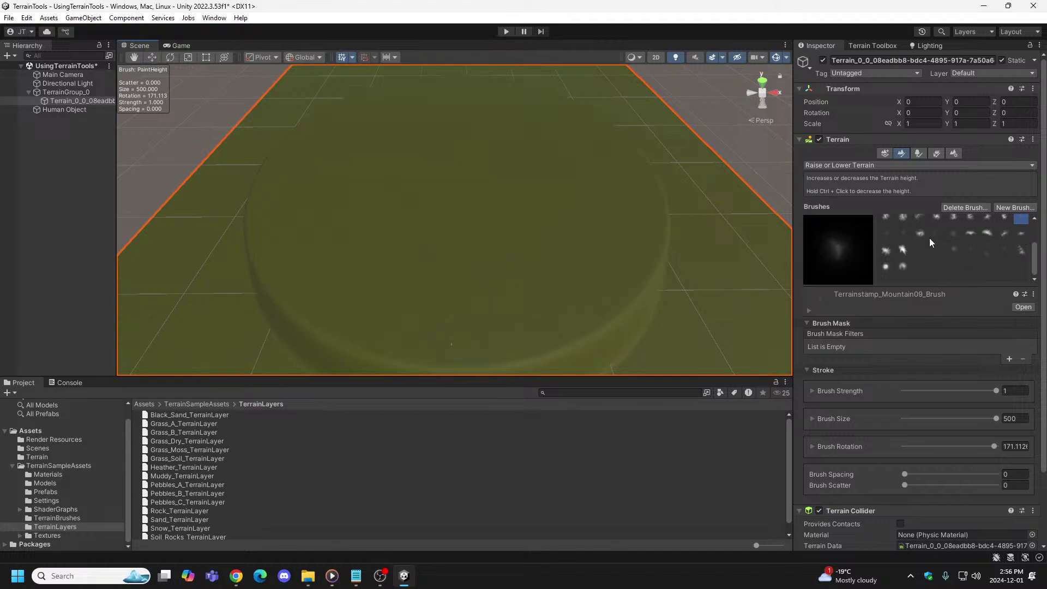
click(885, 233)
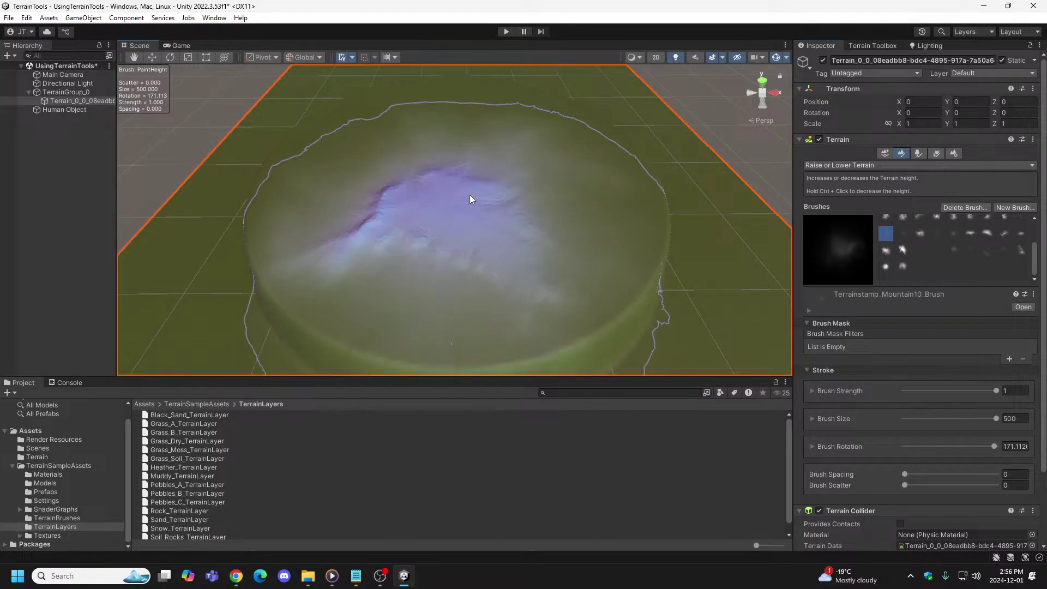
click(469, 194)
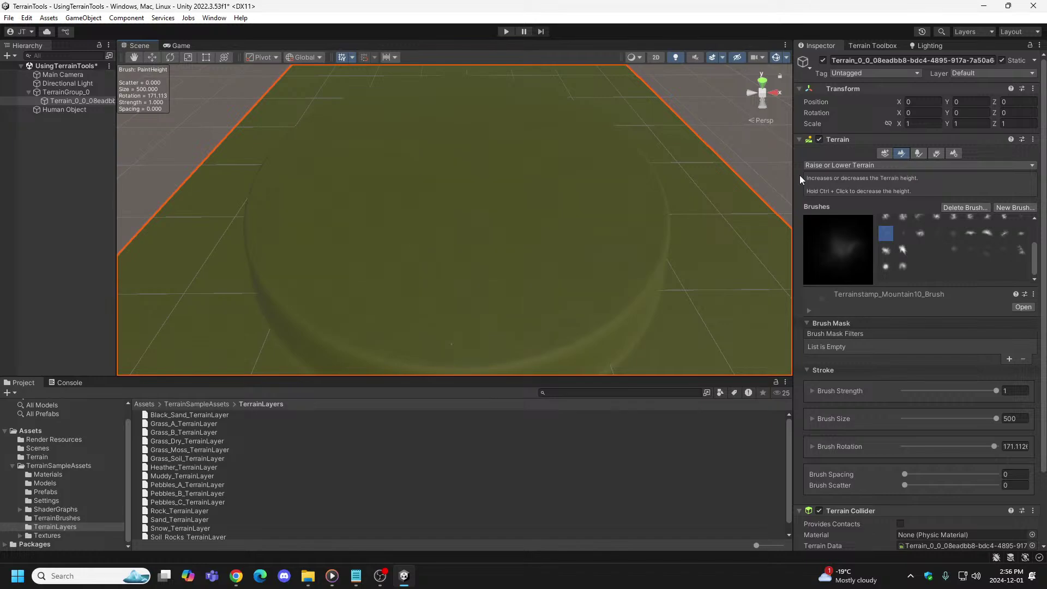
Step: Try a size 500 Terrainstamp_Mountain11 mountain at about 171° rotation in the middle of the plateau and preview the scene in Play mode
click(902, 233)
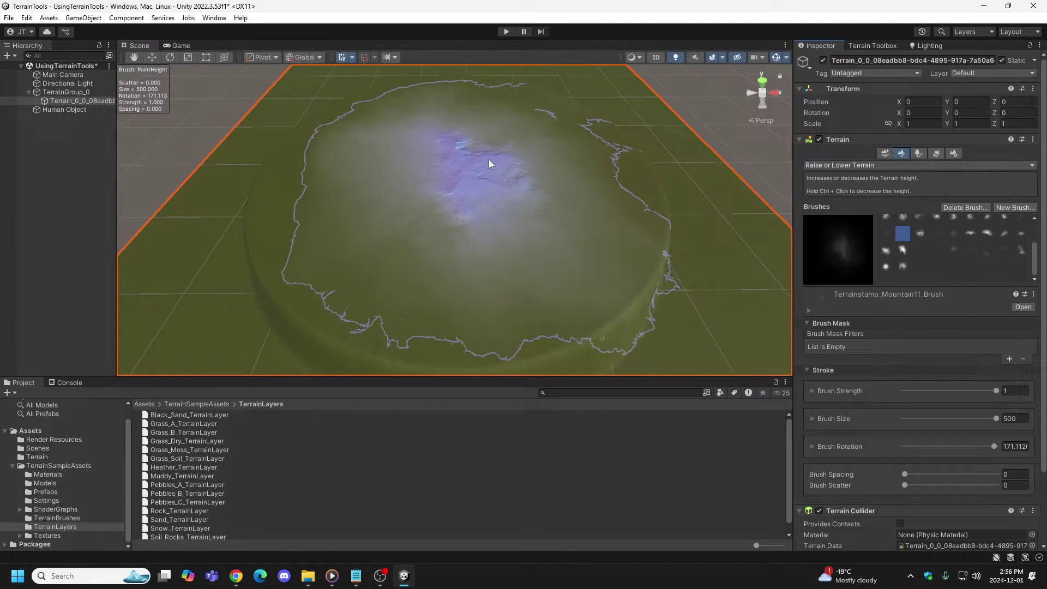
mouse_move(476, 156)
mouse_down()
mouse_move(431, 252)
mouse_move(441, 248)
mouse_move(437, 283)
mouse_move(453, 296)
mouse_move(459, 175)
mouse_up()
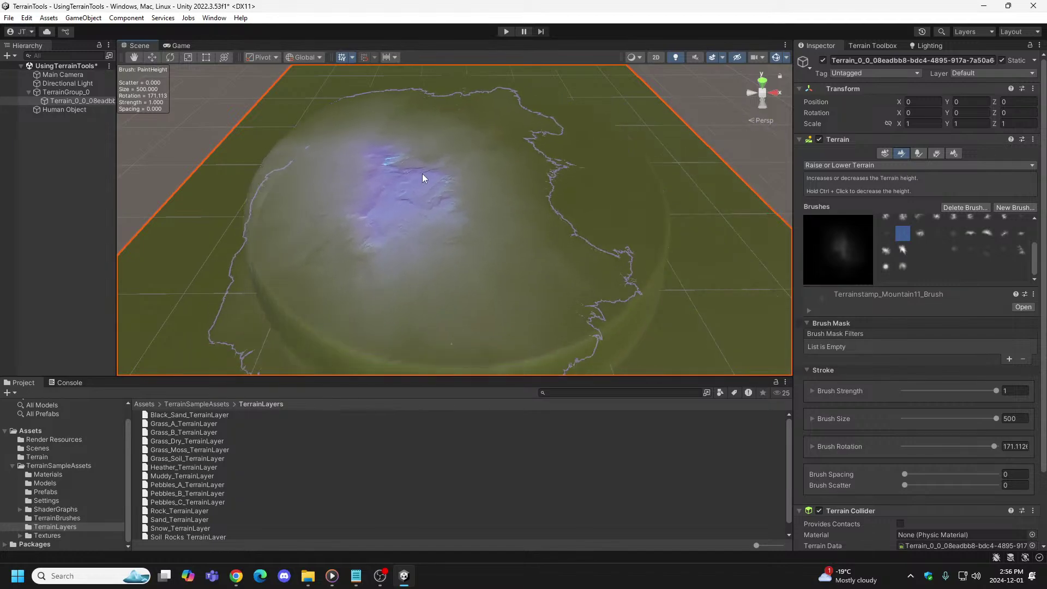
drag(464, 175, 464, 171)
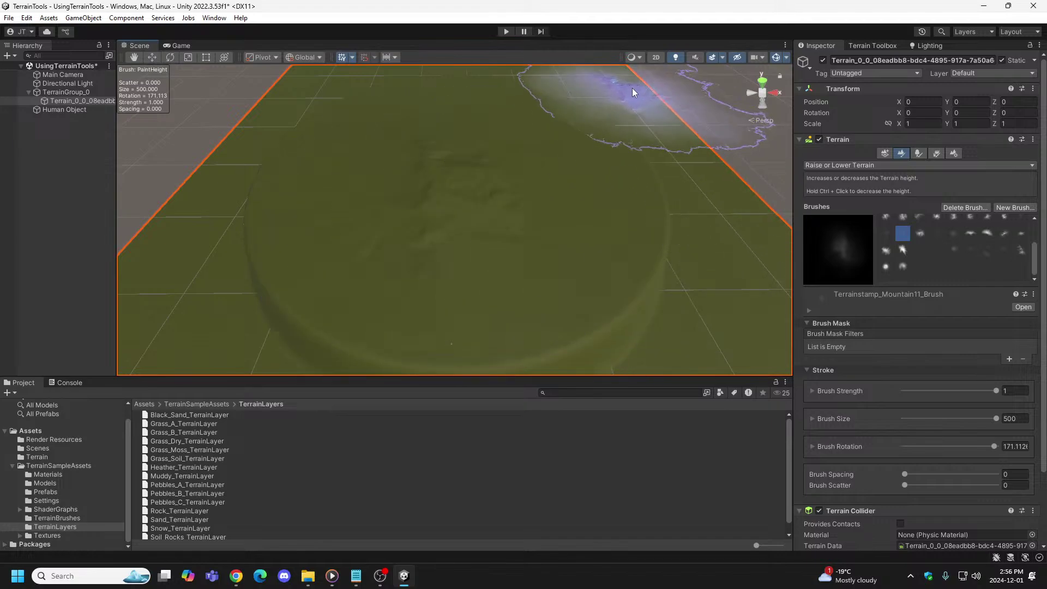
click(506, 31)
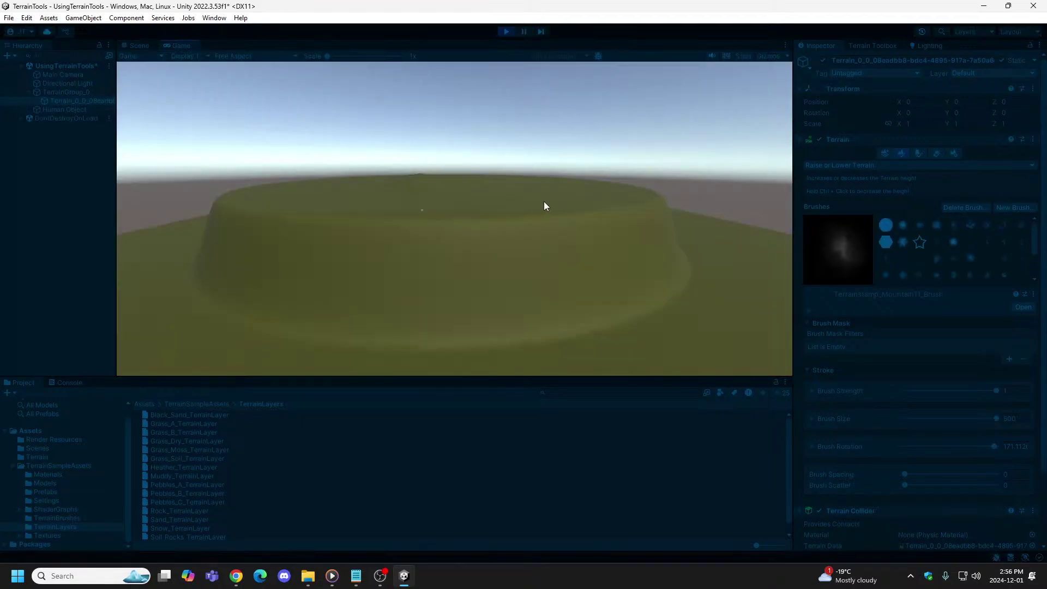
click(505, 32)
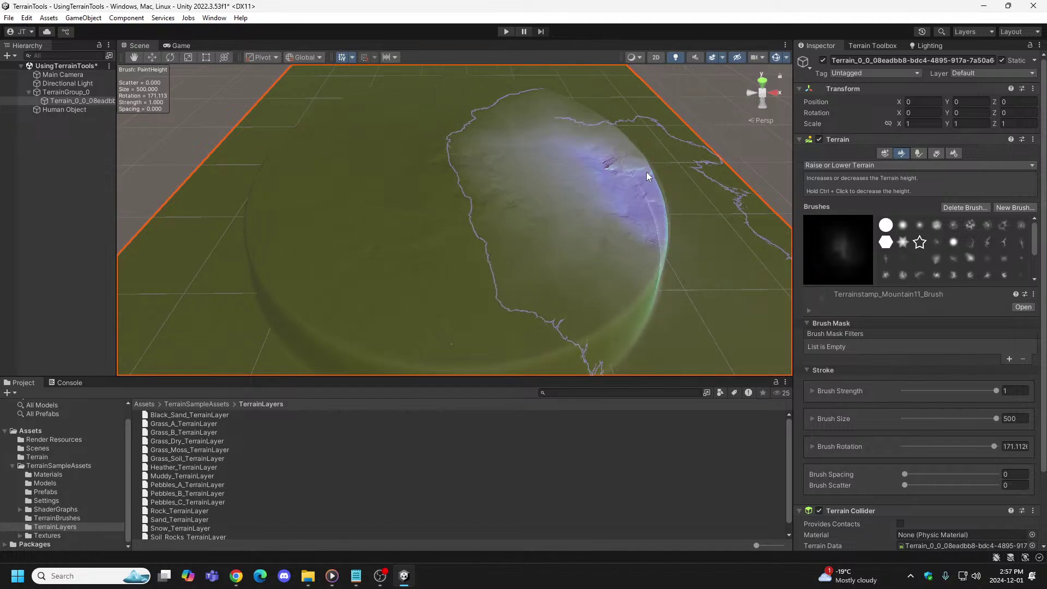
Step: Try size 500 Terrainstamp_Plateau01 stamps at about 171° rotation in the middle of the plateau and undo them
scroll(1024, 247, down, 3)
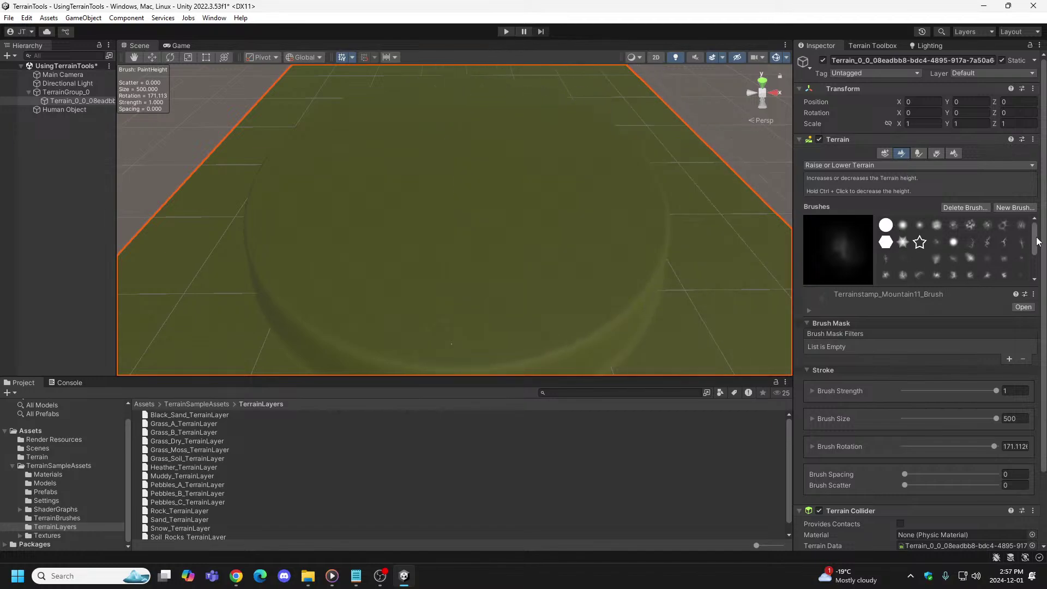
click(924, 241)
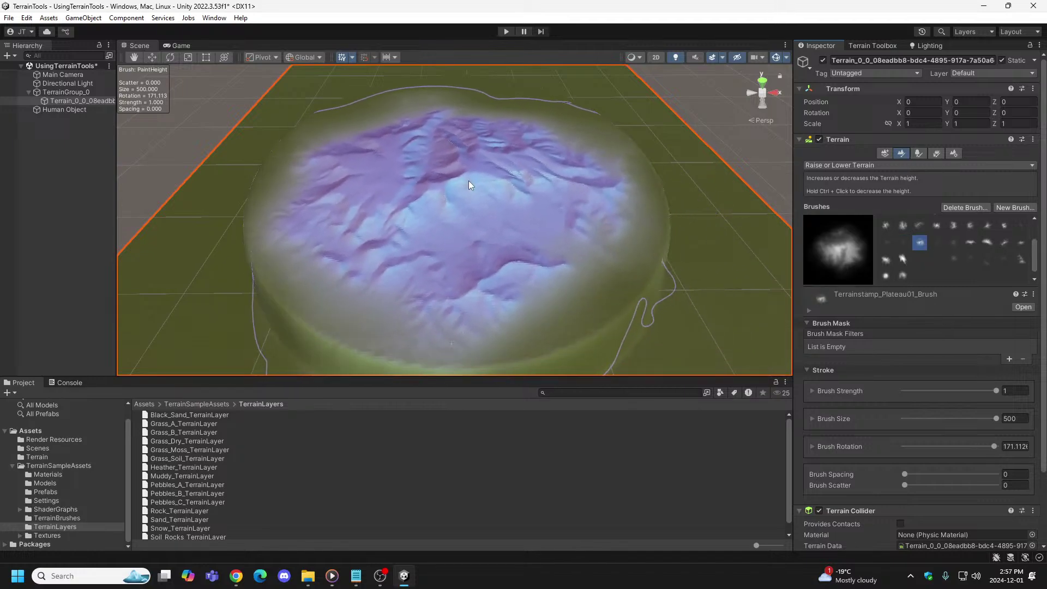
click(469, 178)
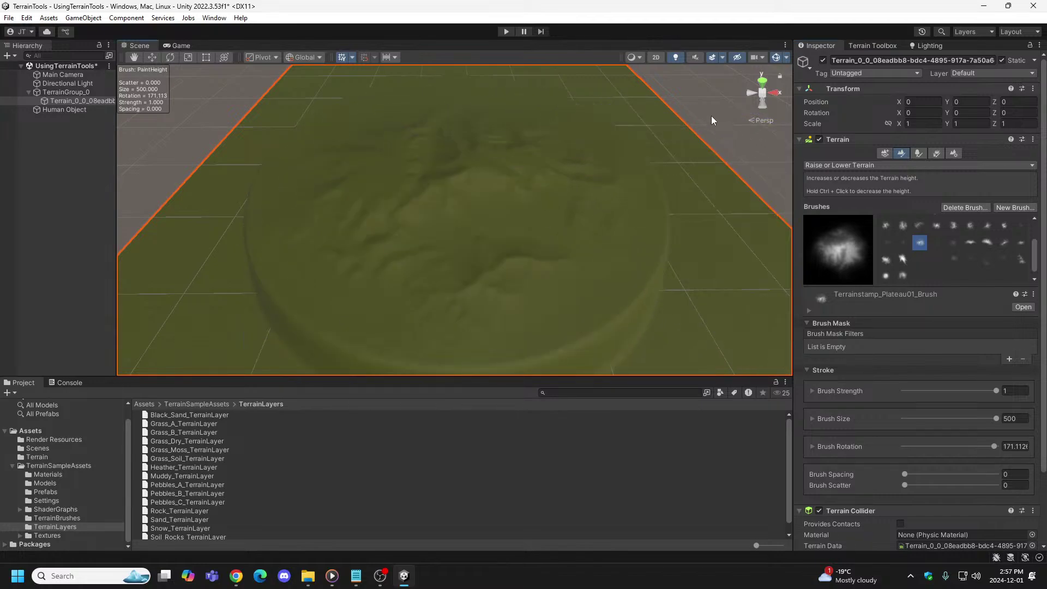
click(476, 165)
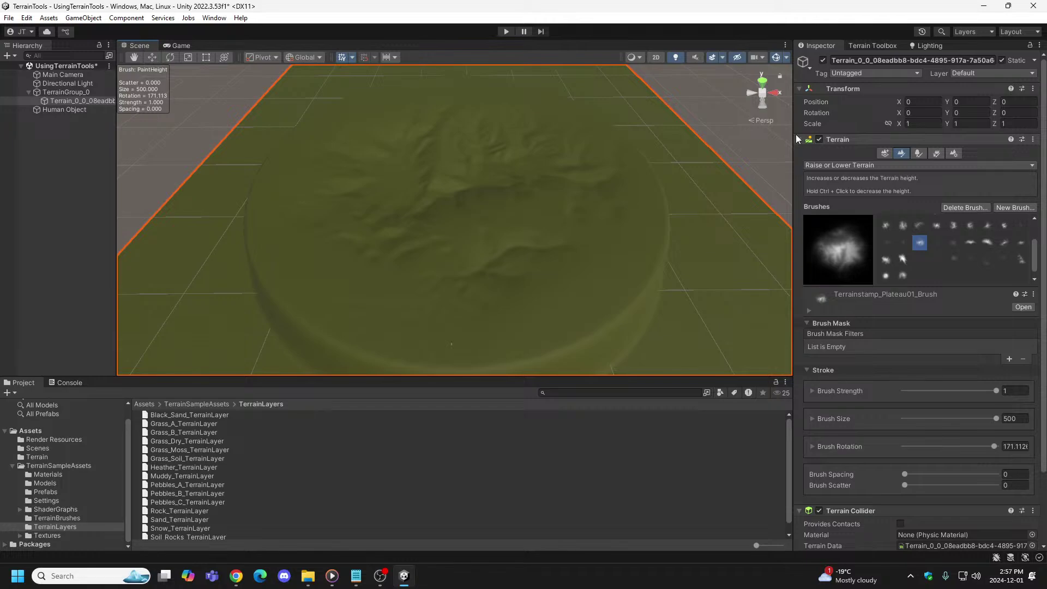
click(470, 167)
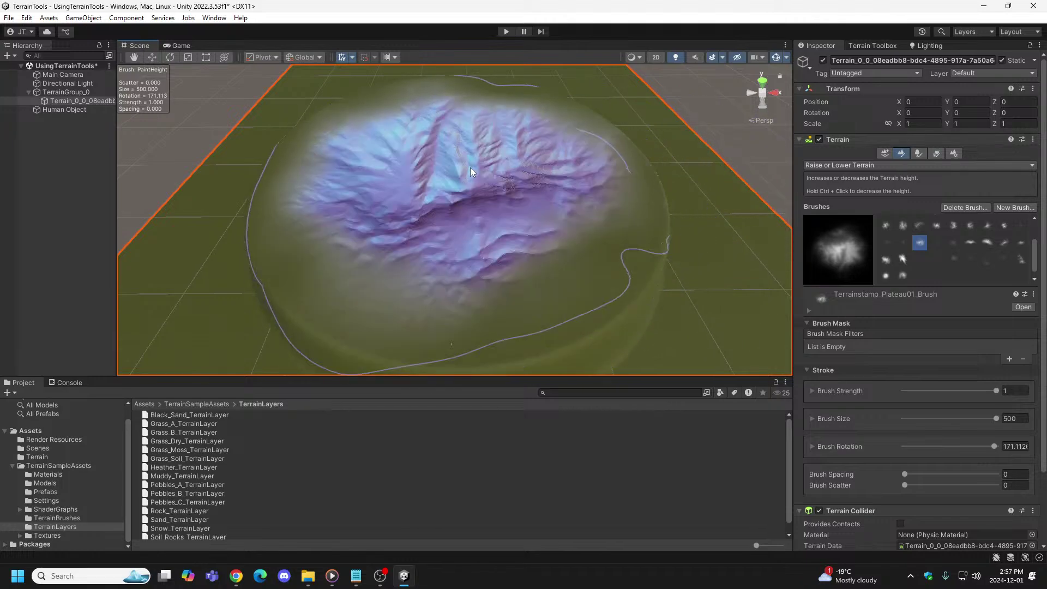
click(469, 168)
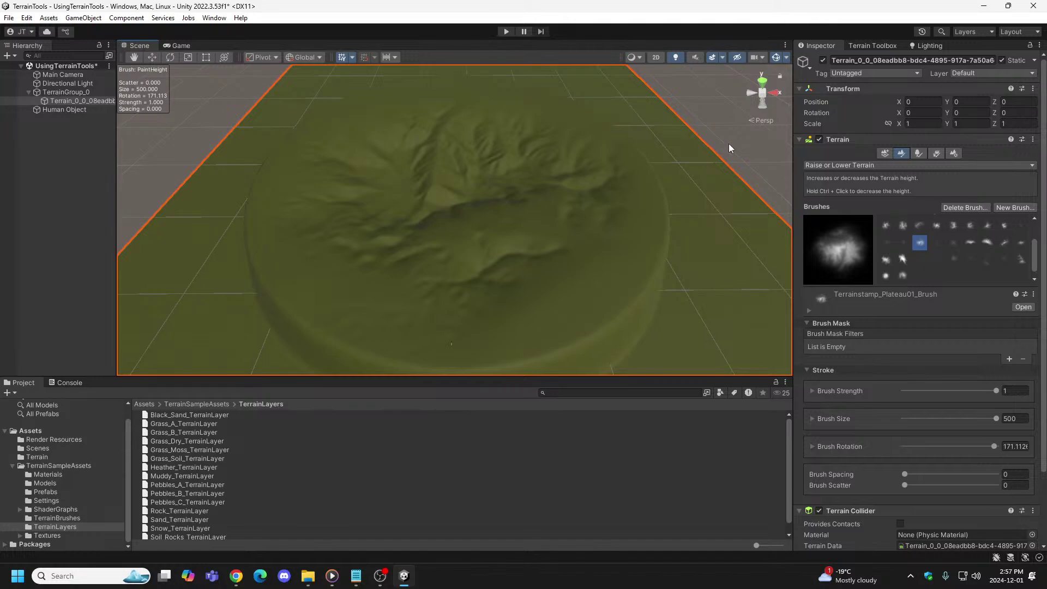
key(ctrl+z)
key(ctrl+z)
Step: Try Terrainstamp_Plateau02 and Terrainstamp_Plateau03 stamps at size 500 and about 171° rotation in the middle of the plateau
click(936, 244)
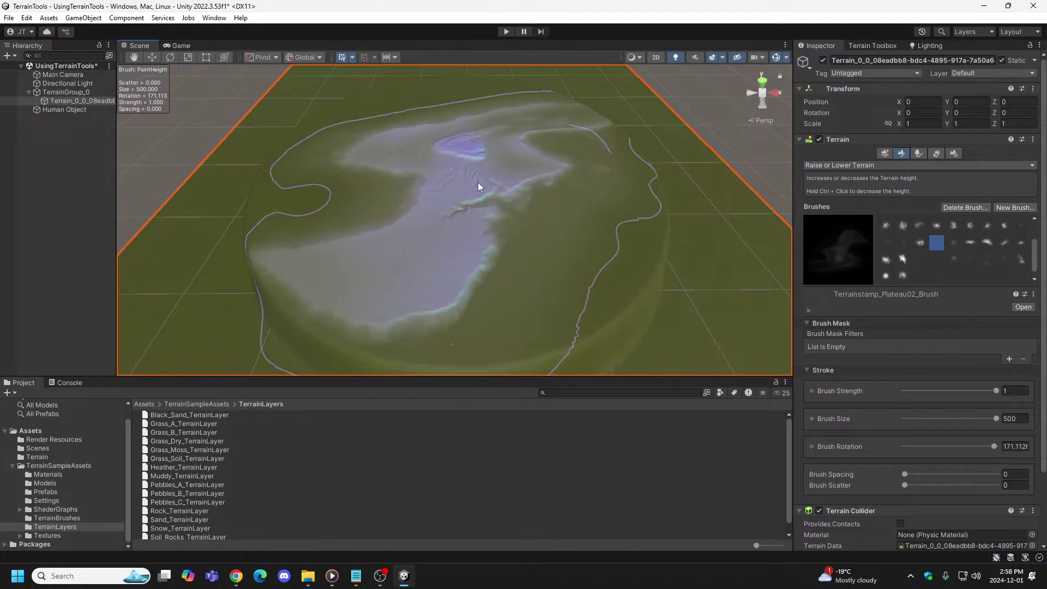
click(478, 182)
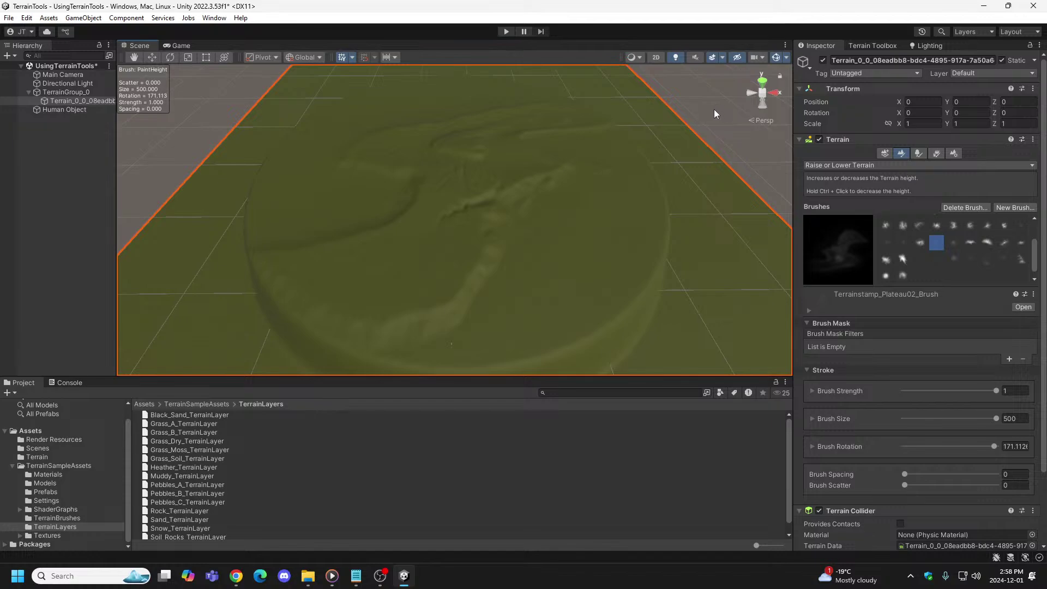
key(ctrl+z)
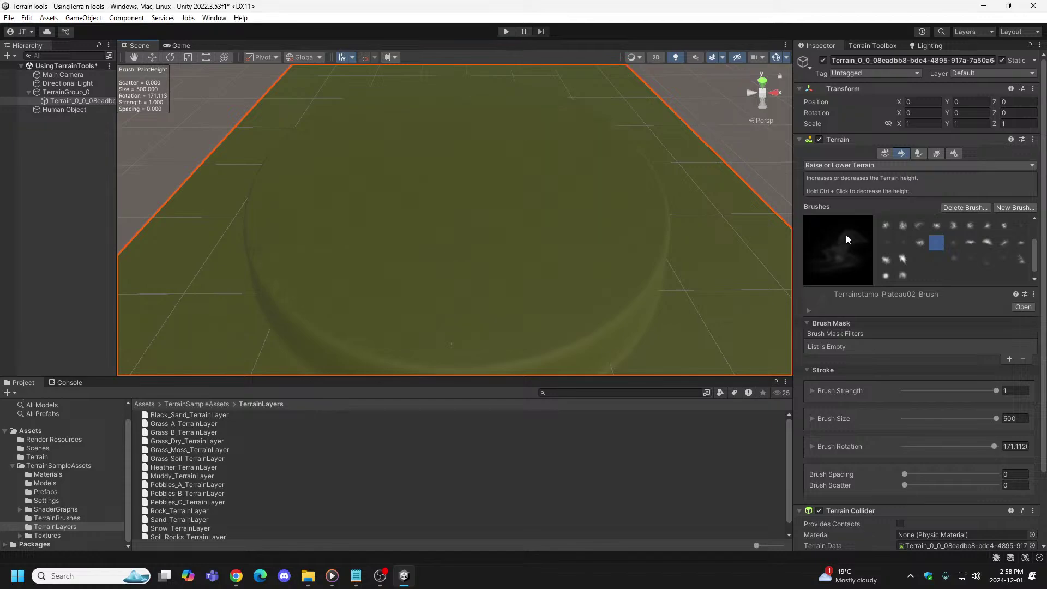
click(953, 249)
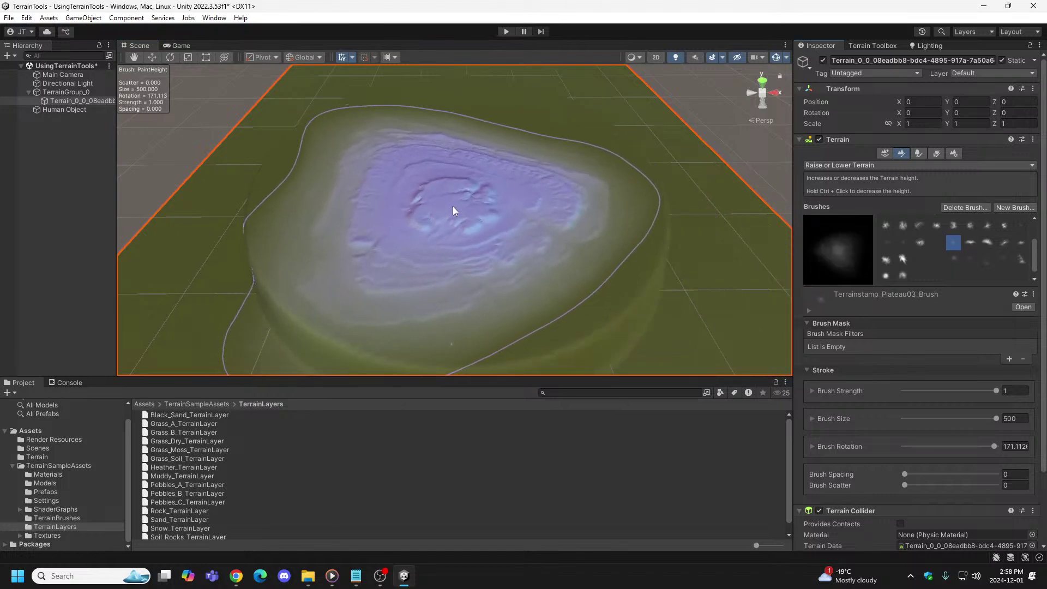
click(452, 210)
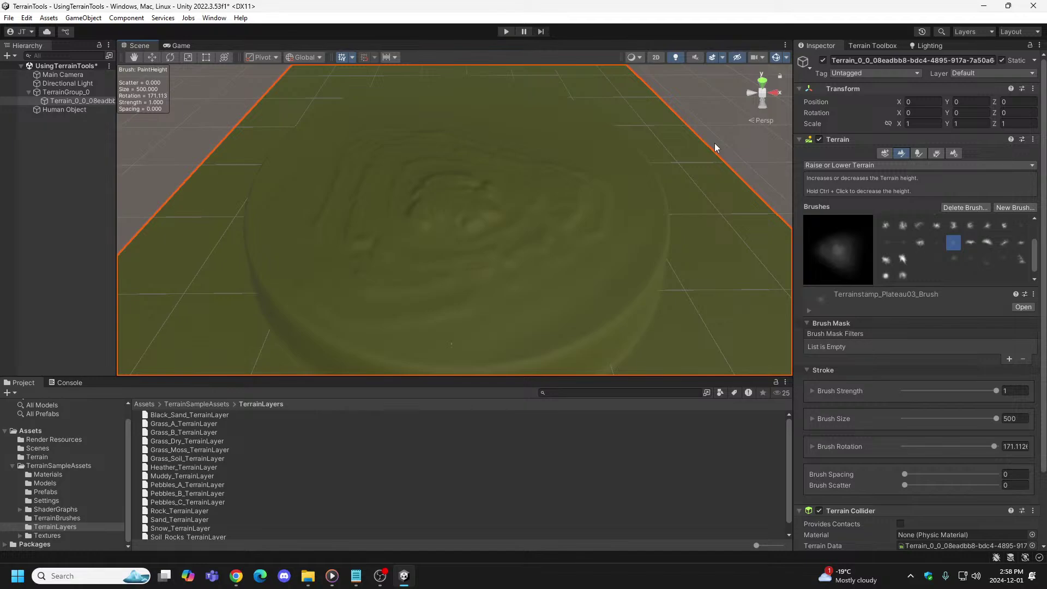
Step: Try a size 500 Terrainstamp_Ridge01 ridge across the plateau, preview it in Play mode and undo it
click(970, 244)
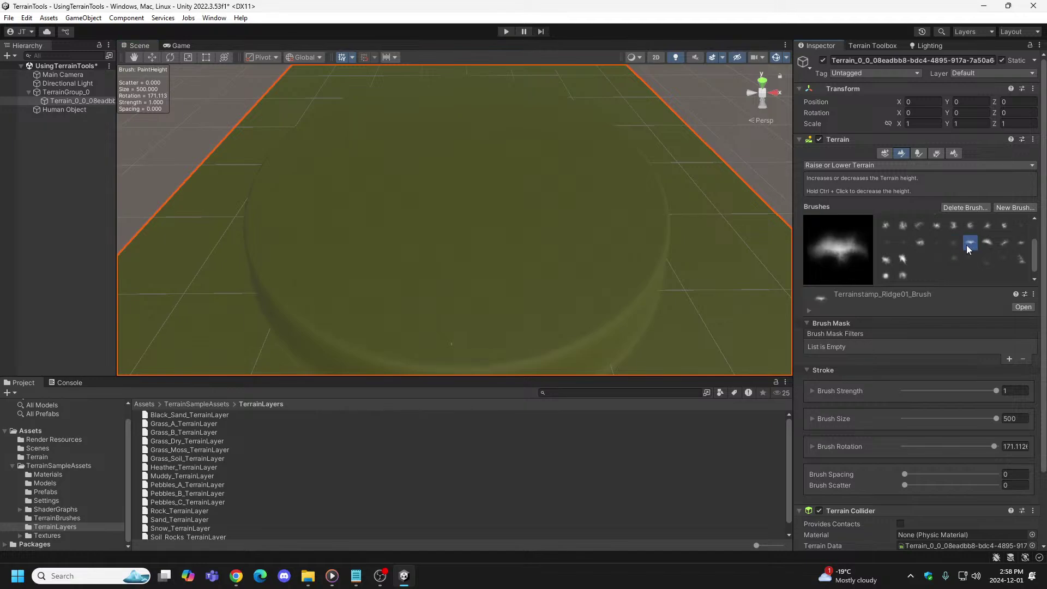
drag(469, 187, 476, 169)
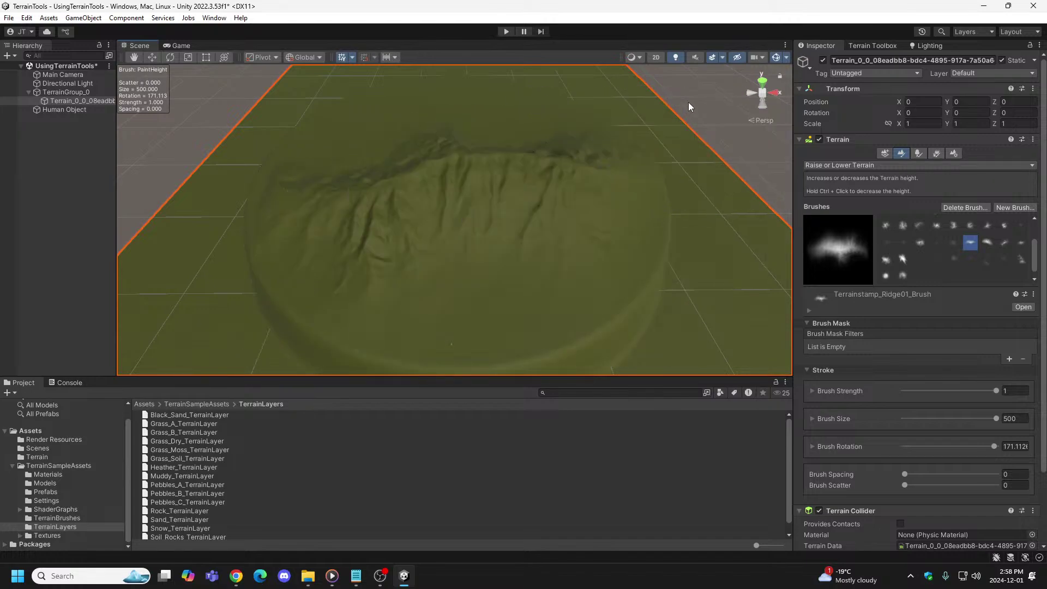
click(505, 32)
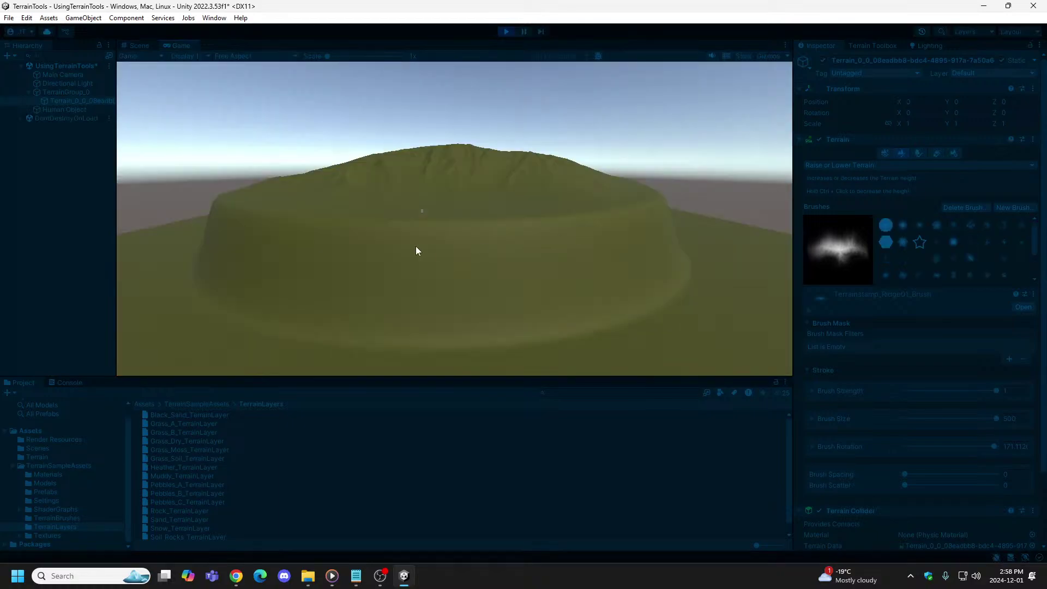
click(506, 33)
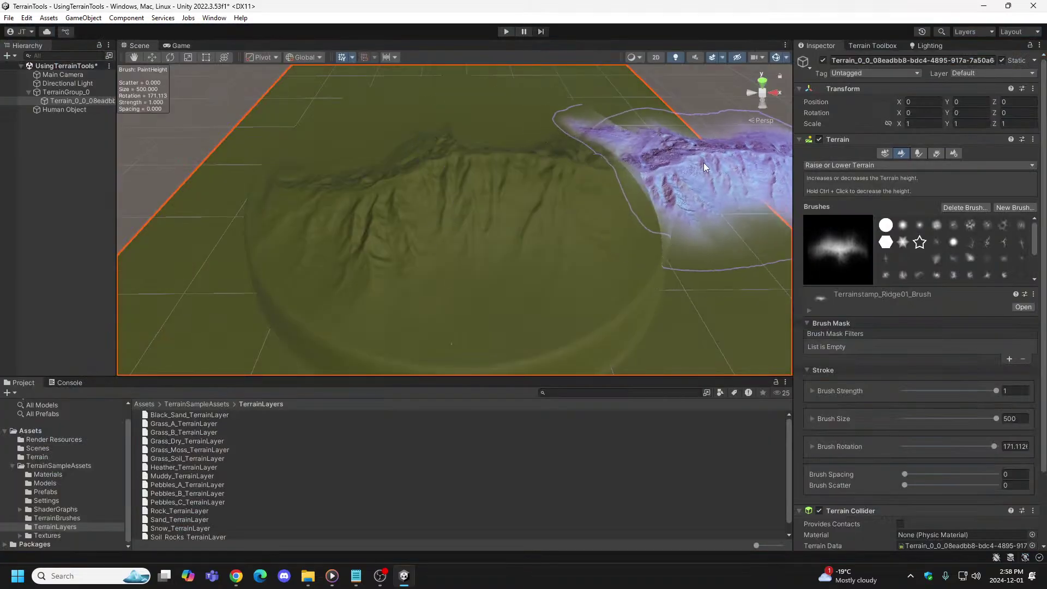
key(ctrl+z)
key(ctrl+z)
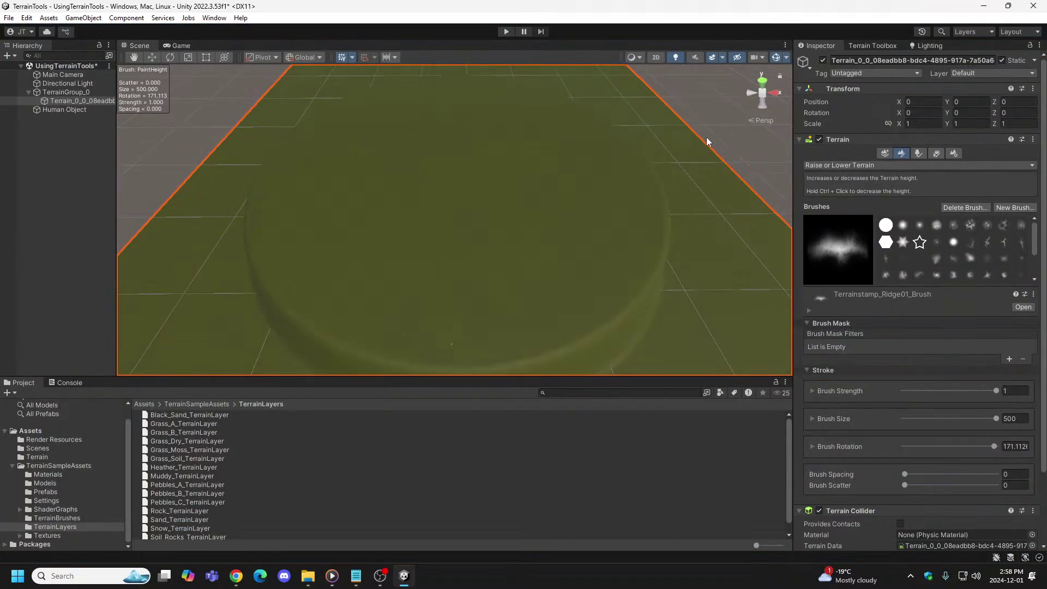
Step: Try a size 500 Terrainstamp_Ridge02 ridge at about 171° rotation in the middle of the plateau
scroll(1016, 255, down, 5)
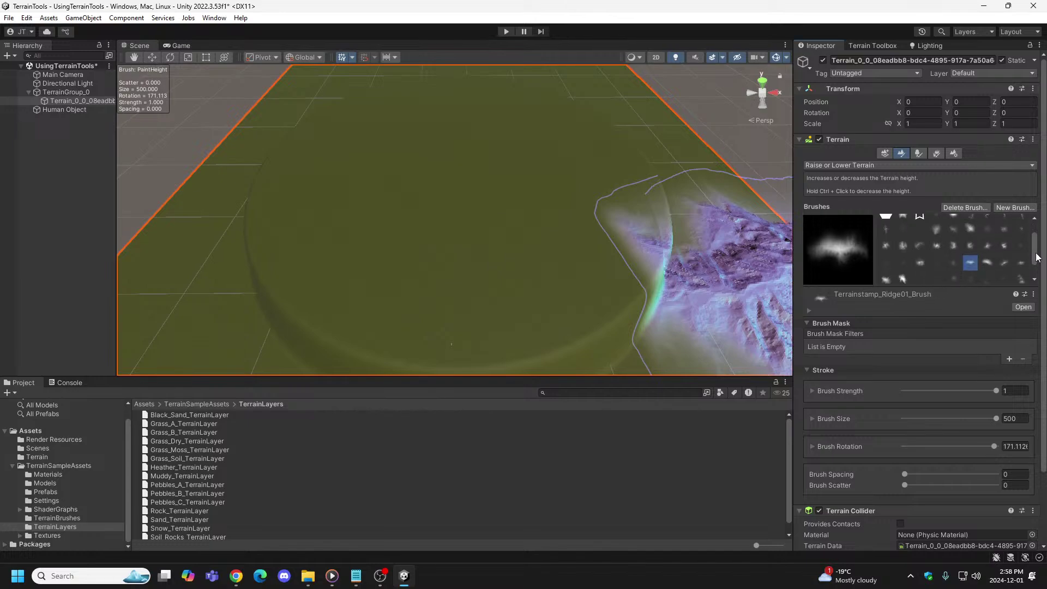
click(987, 237)
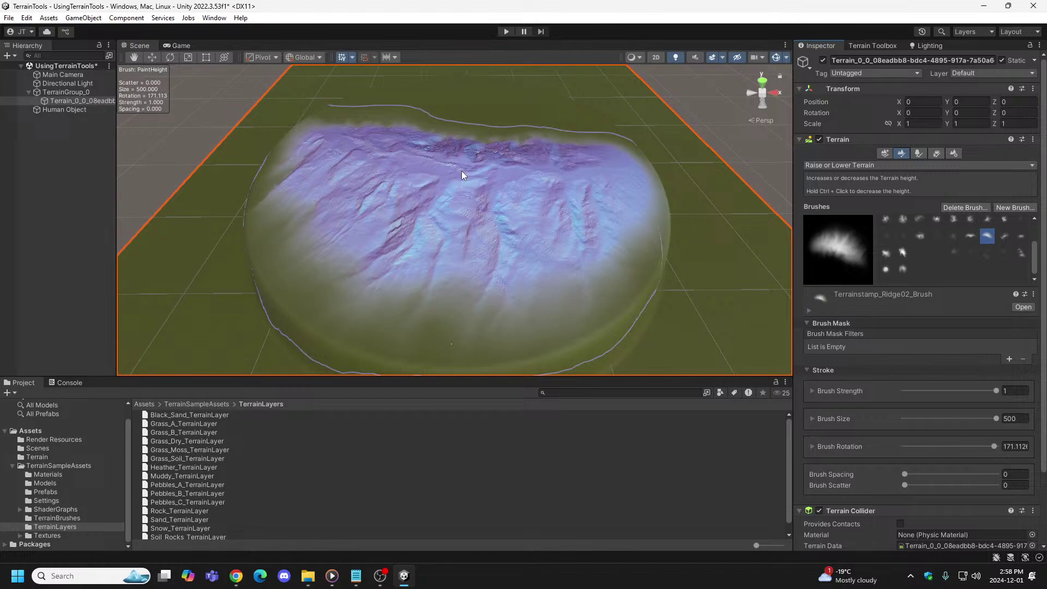
click(463, 172)
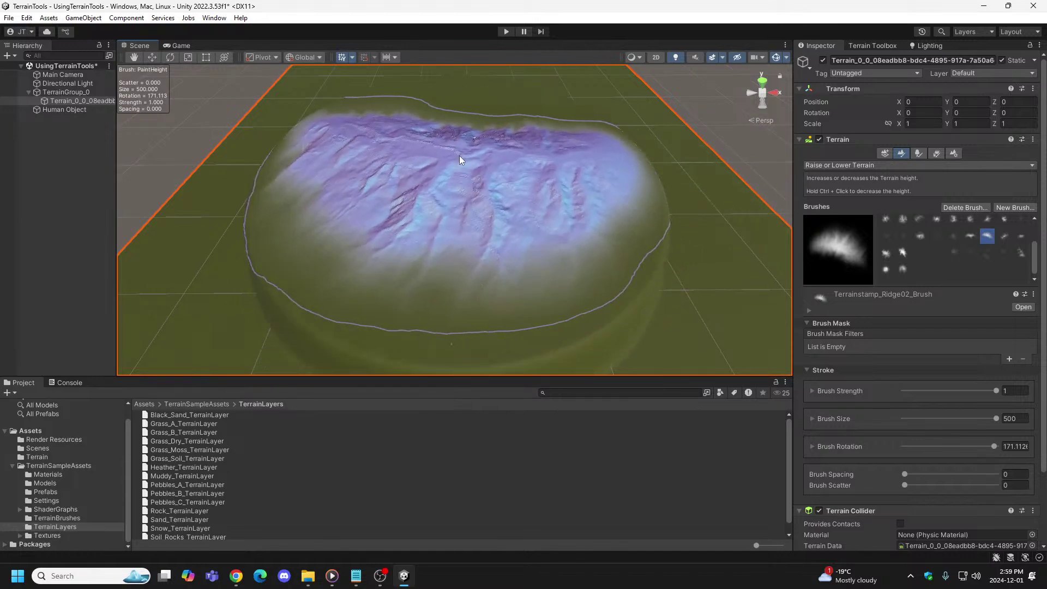
click(459, 155)
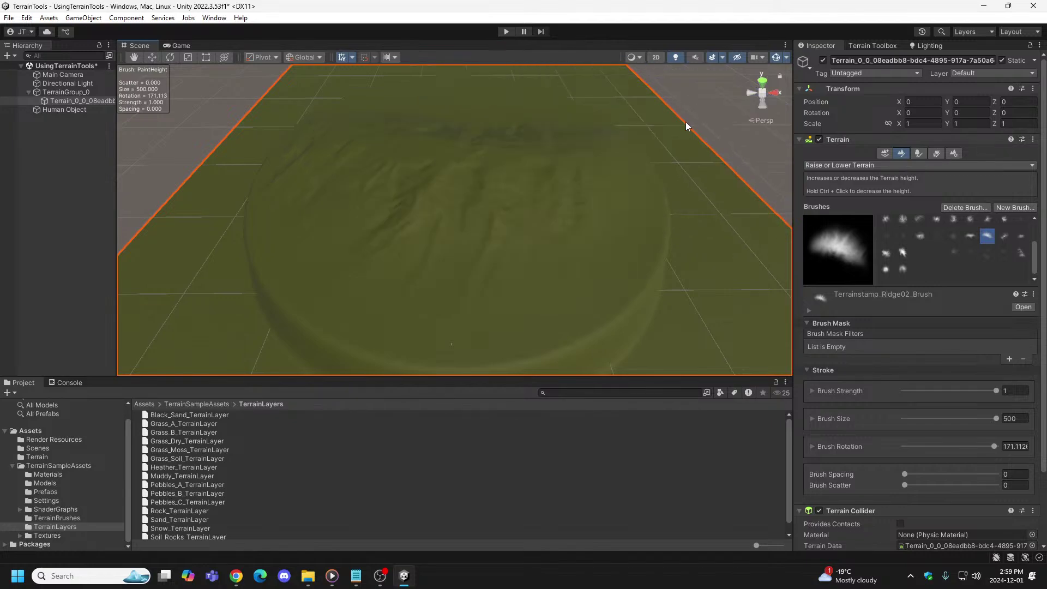
Step: Stamp a Terrainstamp_Ridge03 ridge in the middle of the plateau at size 500 and rotation about 171°
click(1004, 235)
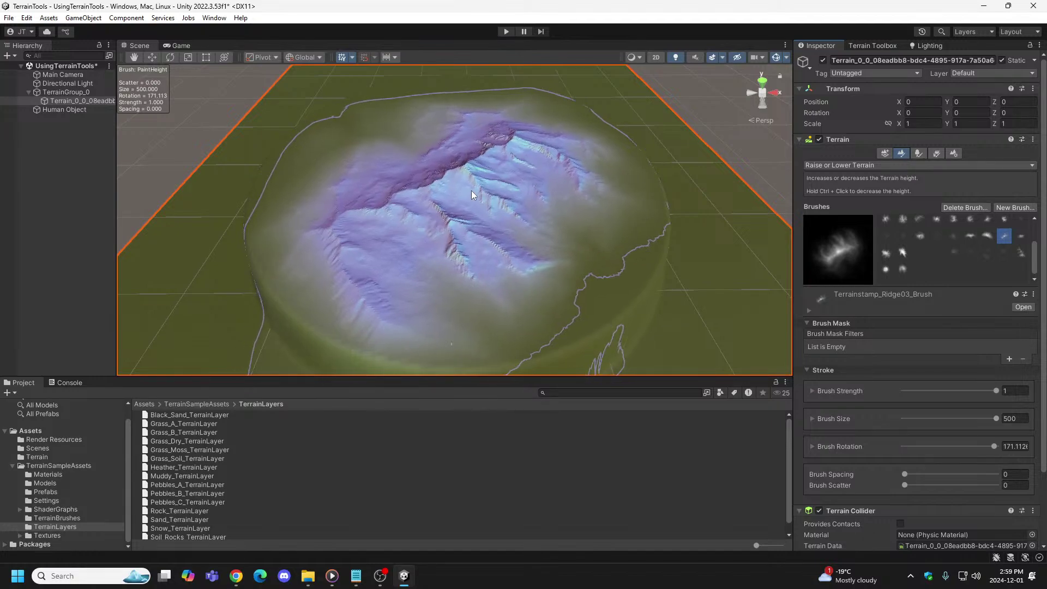
click(471, 185)
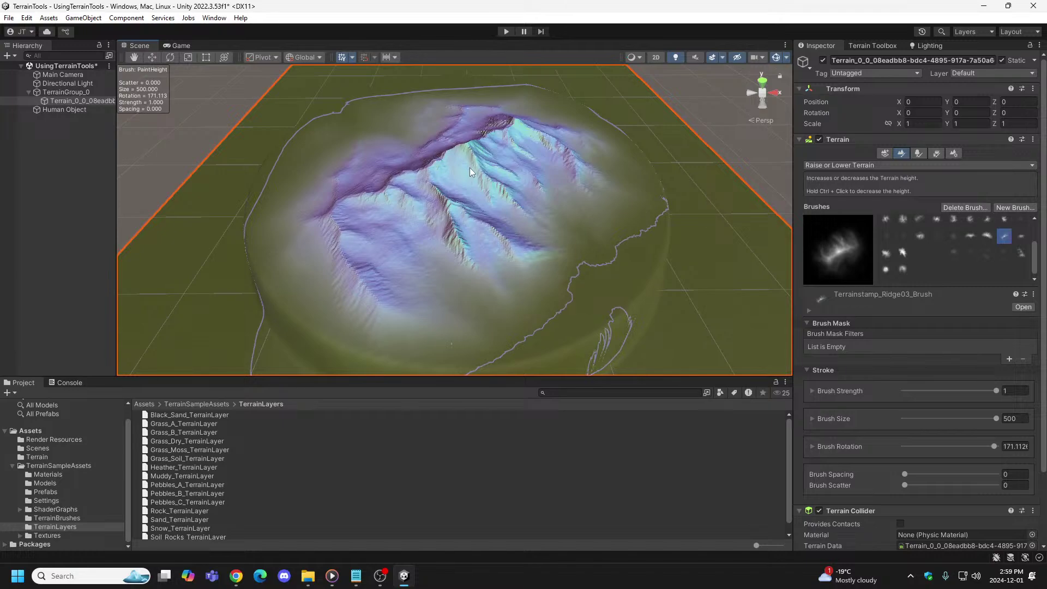
Step: Try the Terrainstamp_Ridge03 stamp around the plateau's centre at size 500, preview it in Play mode and undo it
click(470, 168)
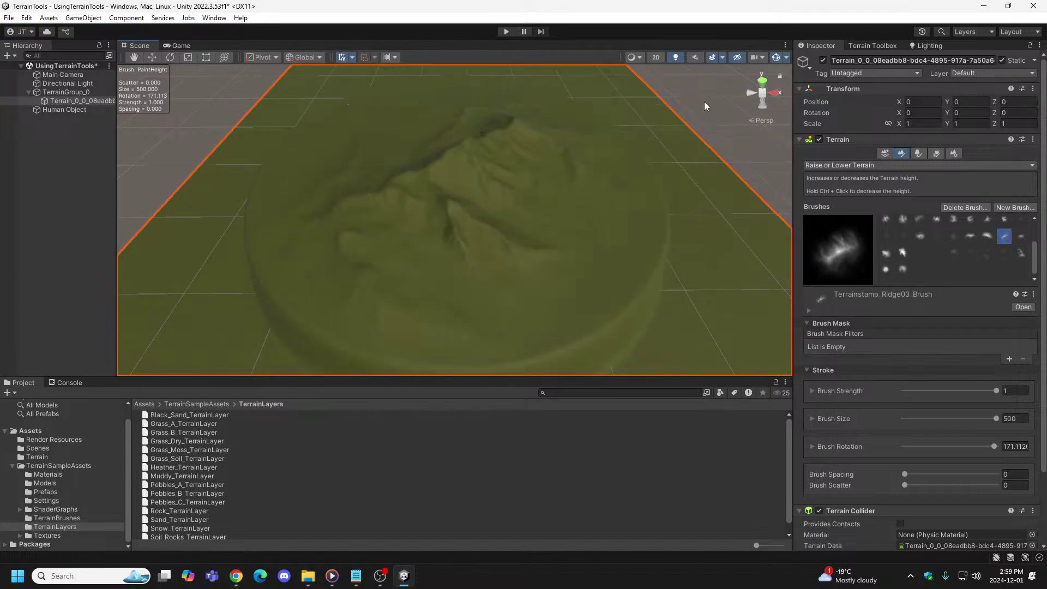
click(506, 31)
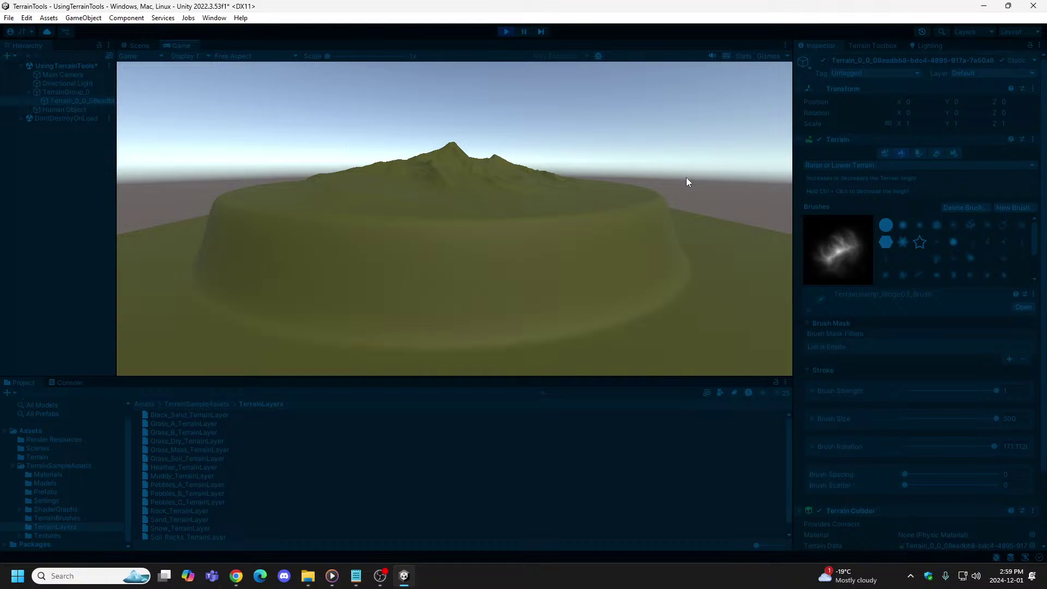
click(505, 32)
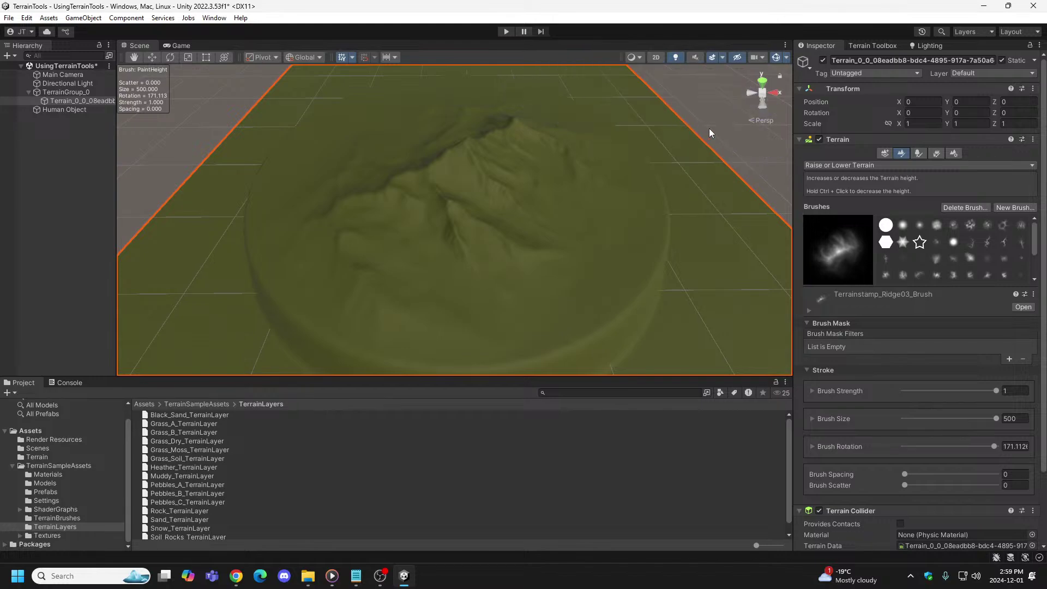
key(ctrl+z)
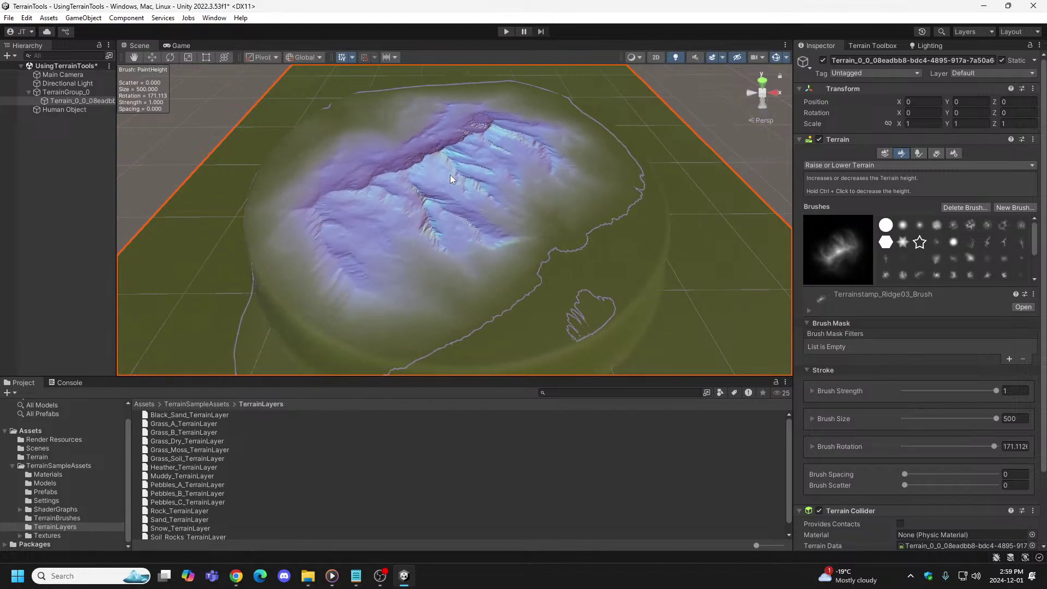
Step: Try the Terrainstamp_Ridge04 brush at size 500 and about 171° rotation in the middle of the plateau, both raising and lowering, undoing each stamp
drag(1036, 252, 1036, 269)
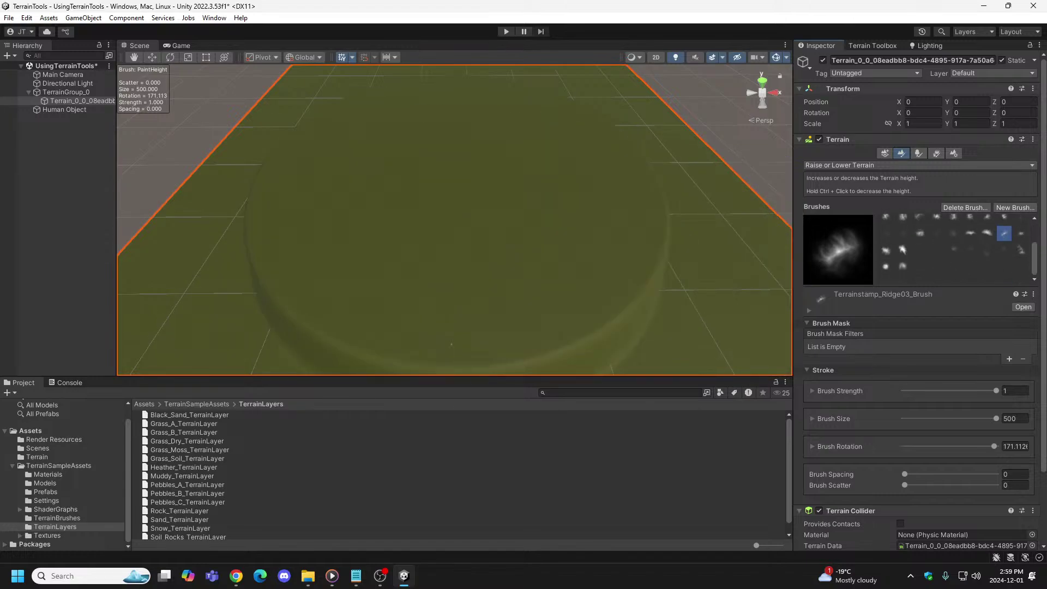
key(alt+Tab)
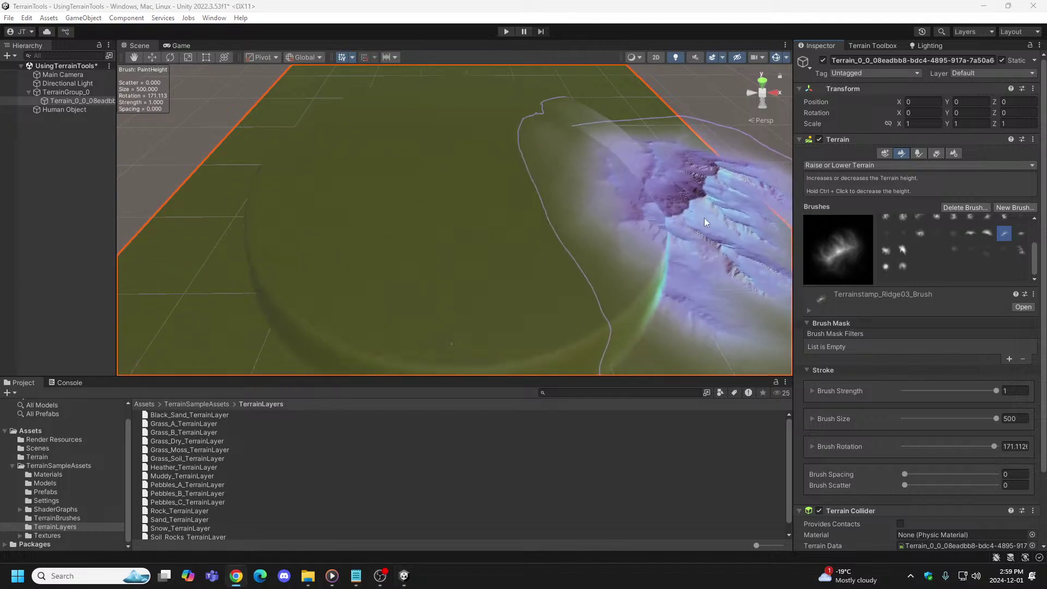
click(1020, 234)
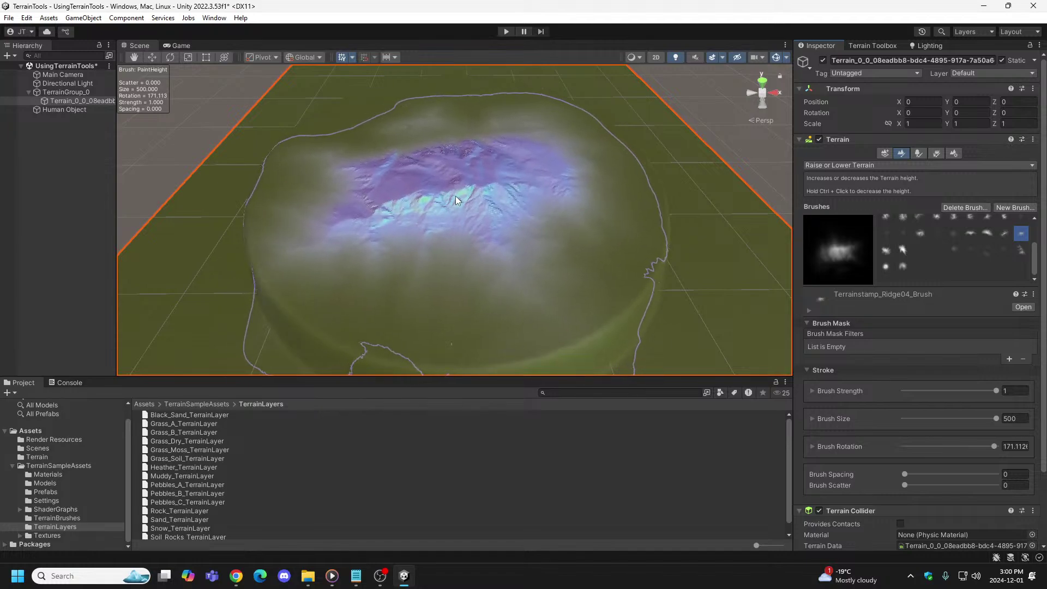
click(456, 195)
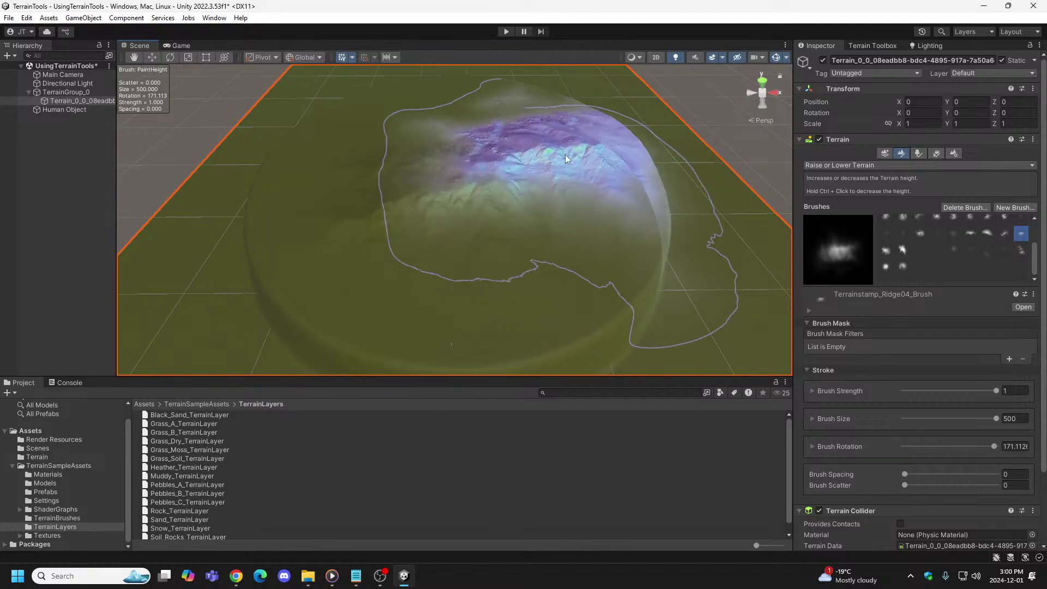
key(ctrl+z)
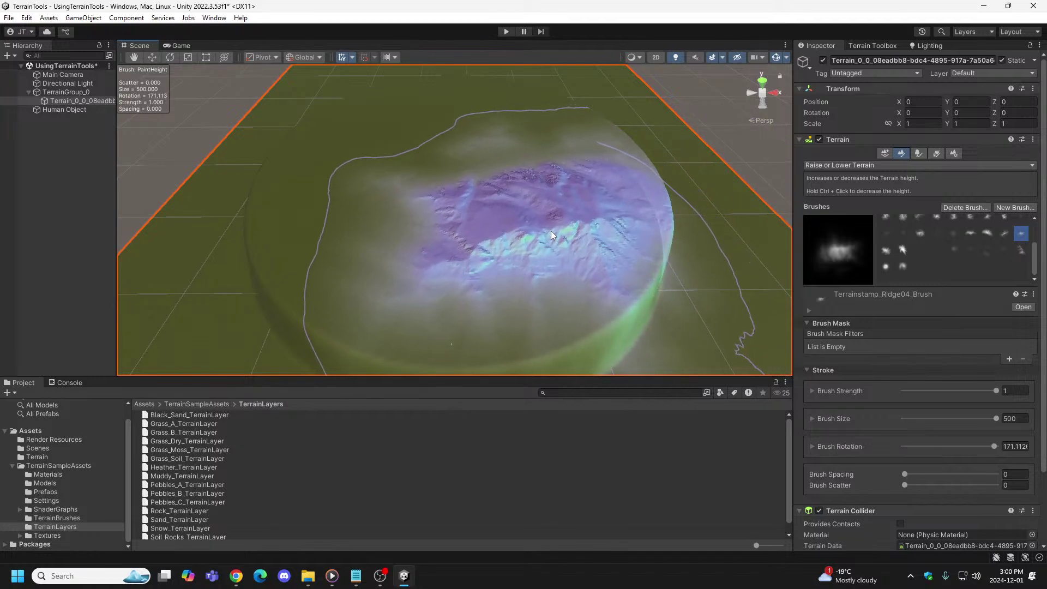
key(ctrl)
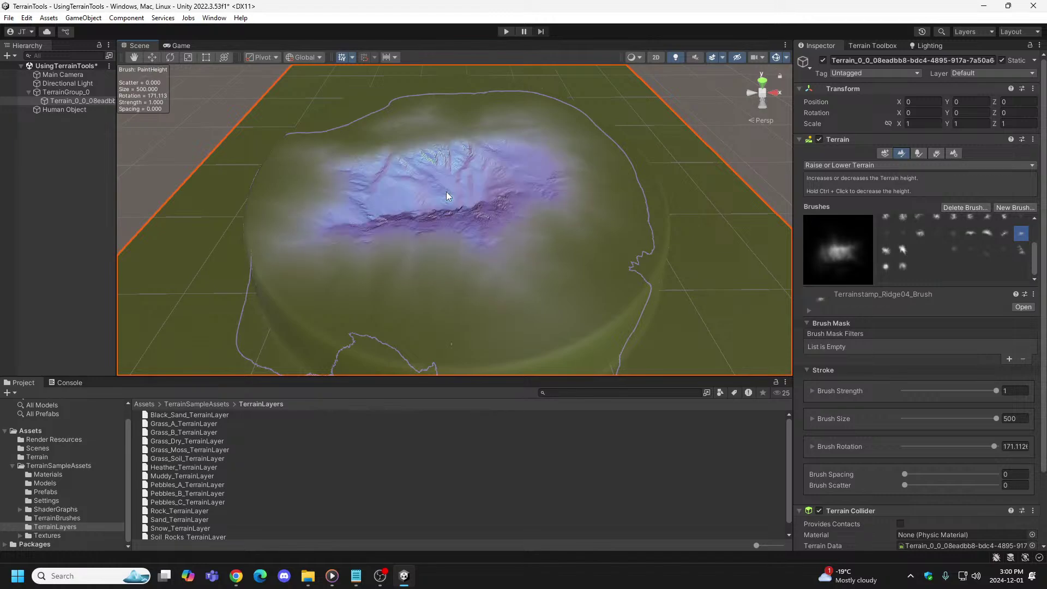
click(446, 191)
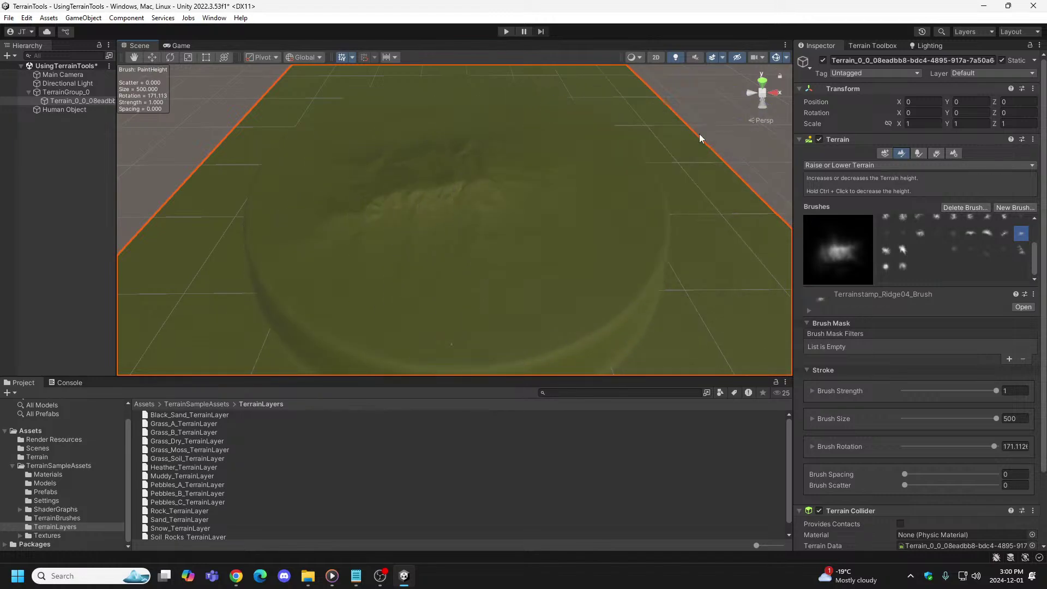
key(ctrl+z)
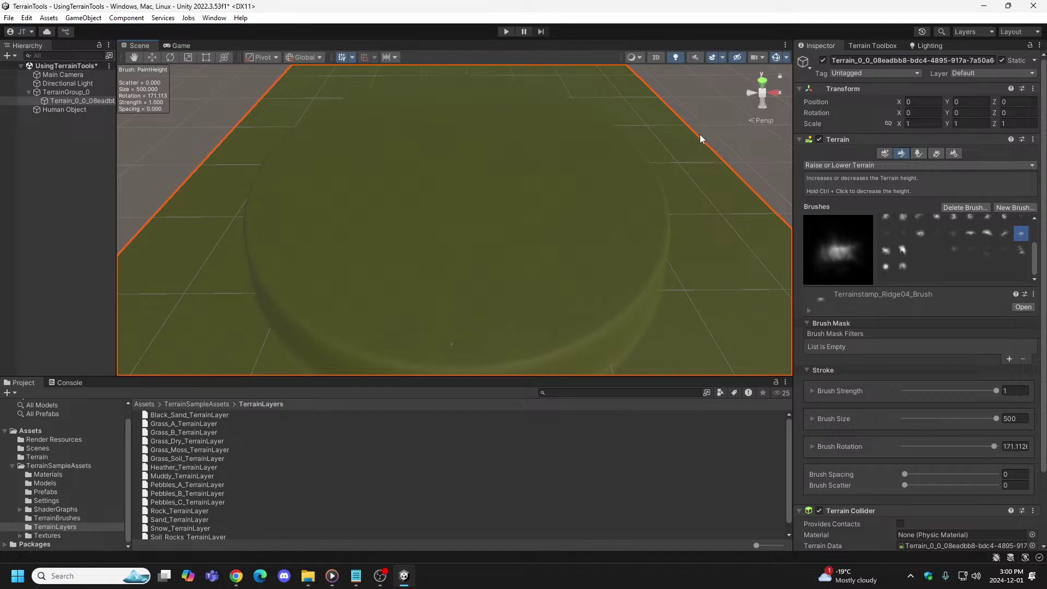
Step: Try a size 500 Terrainstamp_Ridge05 ridge at about 171° rotation across the middle of the plateau
click(884, 250)
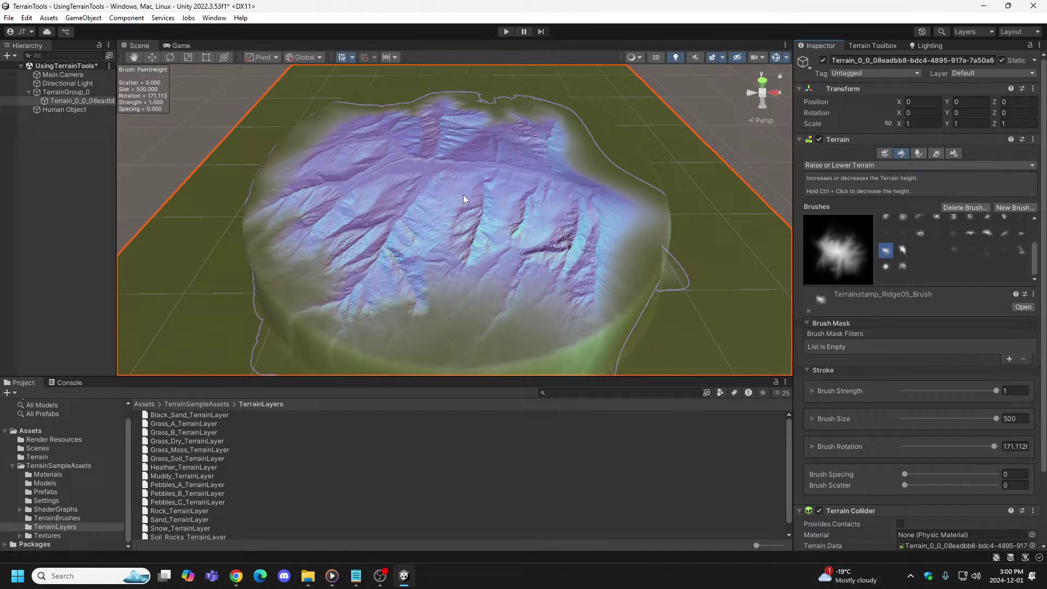
click(464, 198)
click(464, 199)
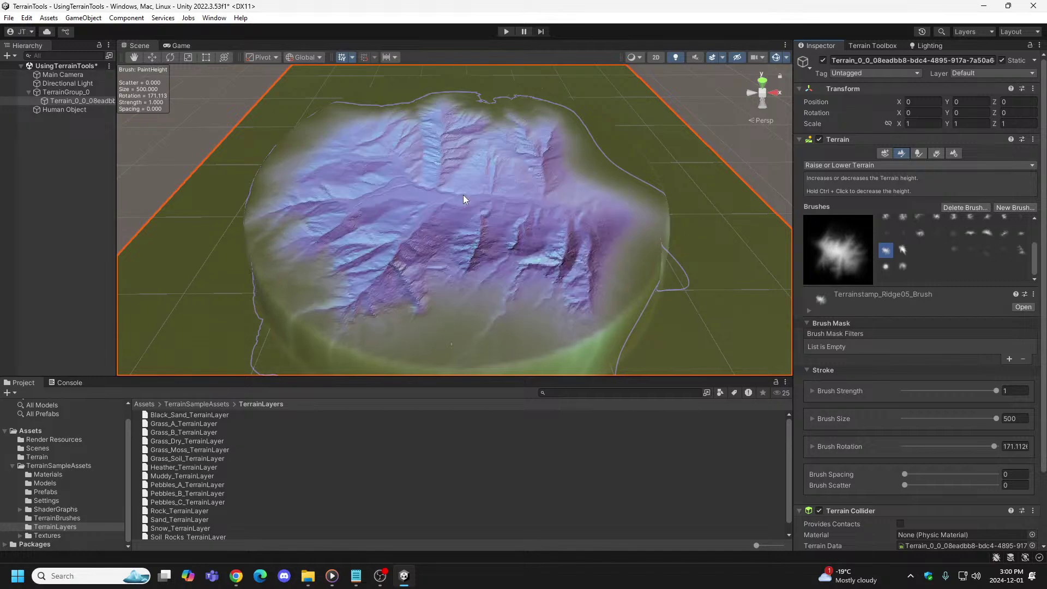
click(463, 194)
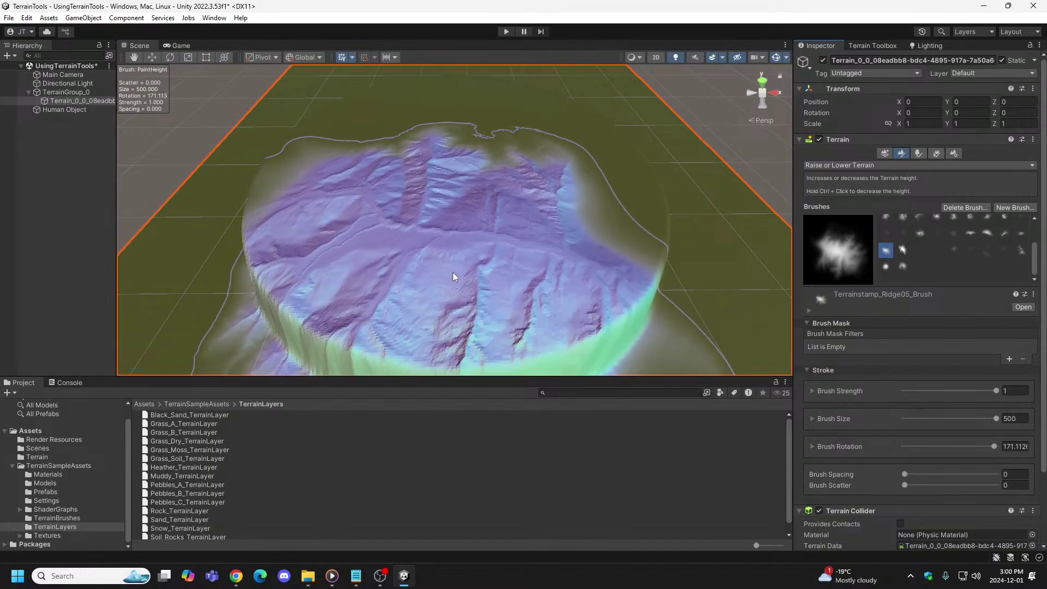
key(ctrl)
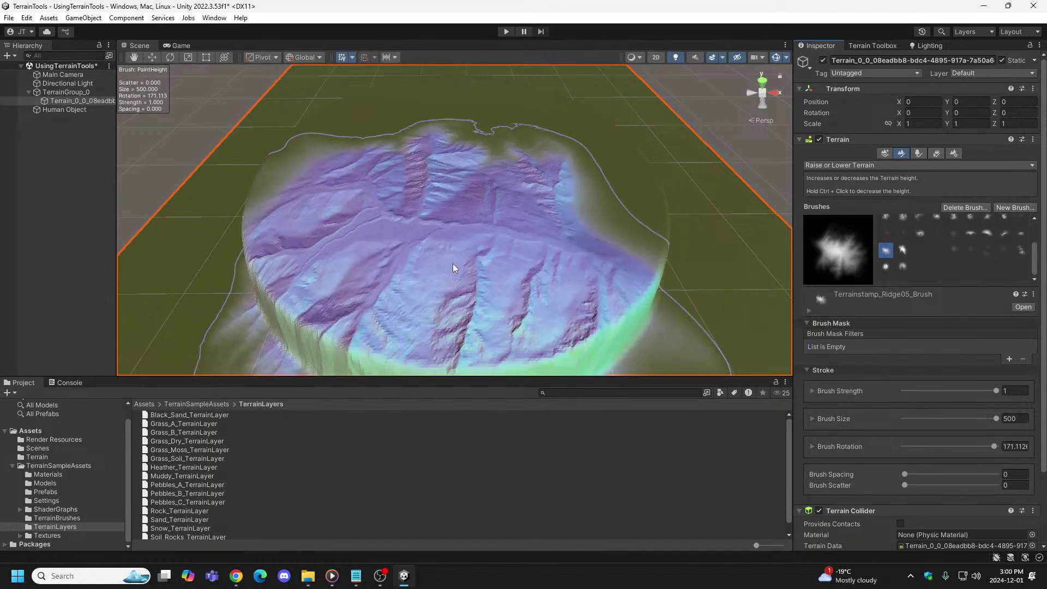
key(ctrl)
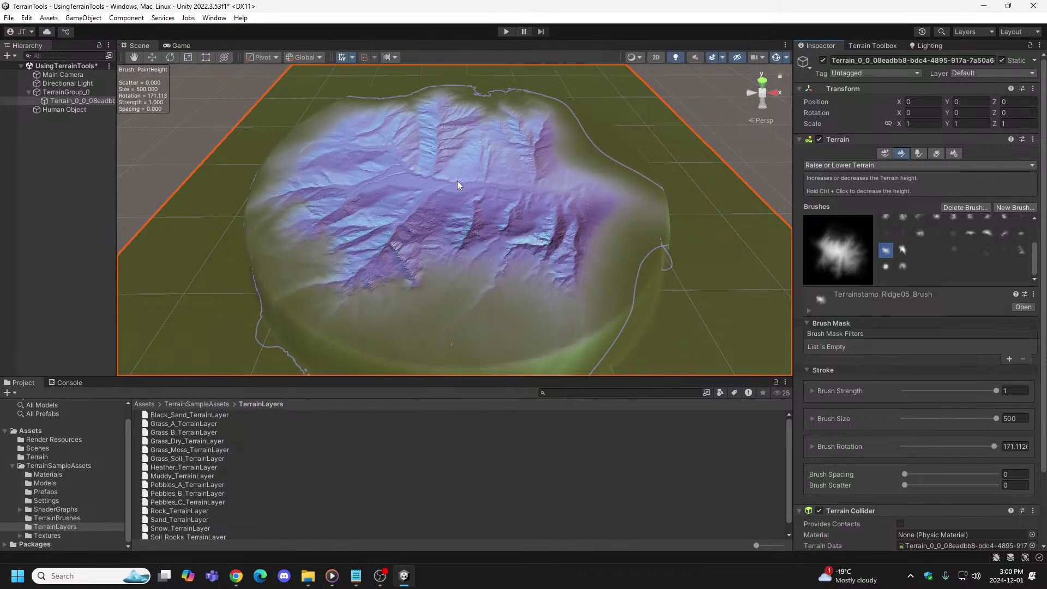
click(457, 181)
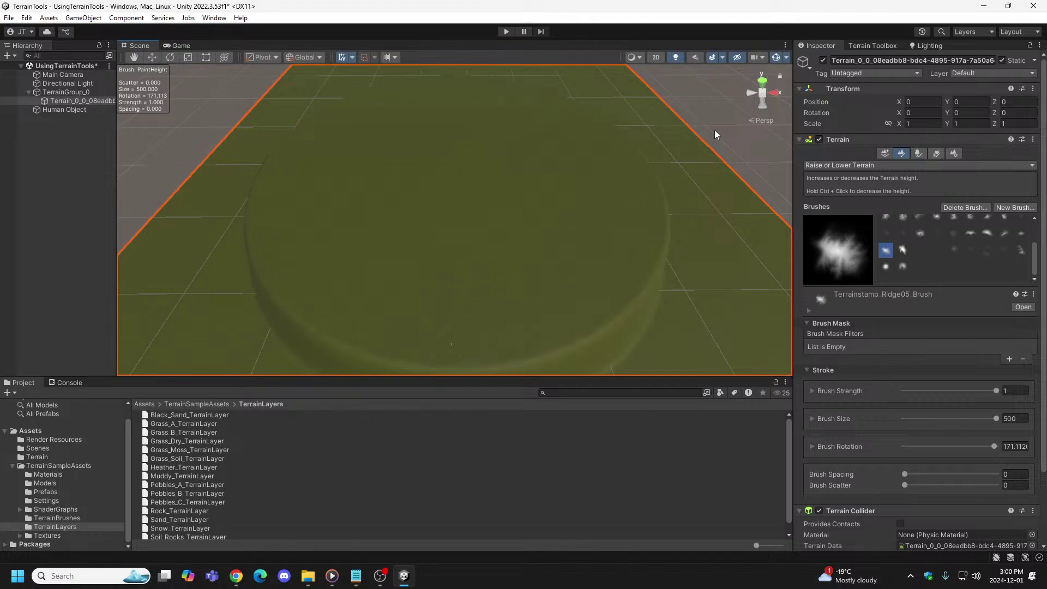
drag(471, 208, 467, 192)
Step: Try a size 500 Terrainstamp_Ridge06 ridge on the plateau, toggle it with undo and redo, and remove it
click(902, 250)
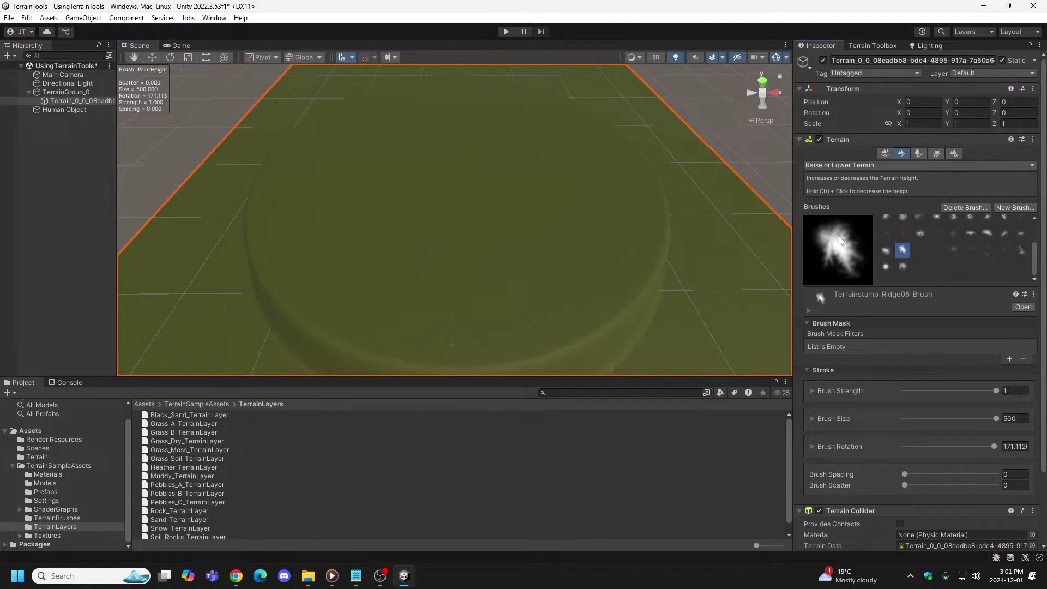
drag(447, 171, 442, 186)
key(ctrl+z)
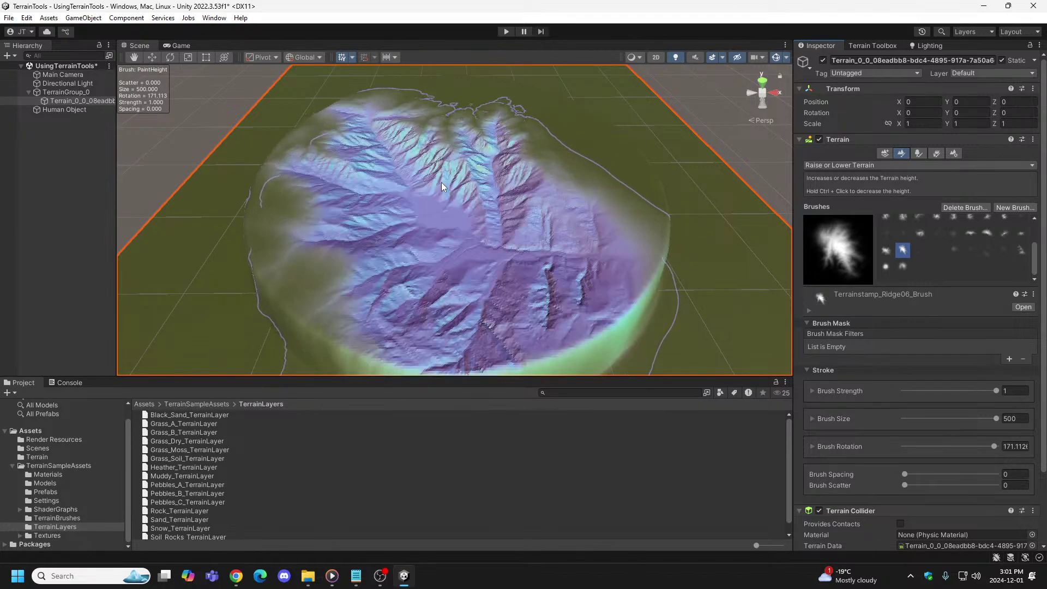
key(ctrl+y)
key(ctrl+z)
key(ctrl+y)
key(ctrl+z)
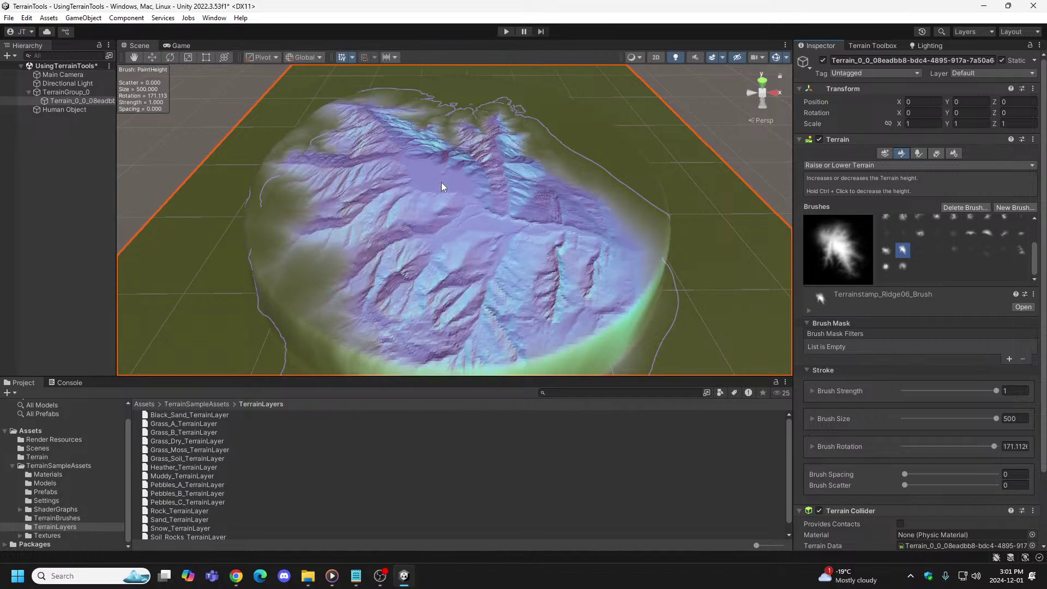
mouse_move(440, 182)
mouse_down()
mouse_move(433, 198)
mouse_move(436, 187)
mouse_up()
key(ctrl+z)
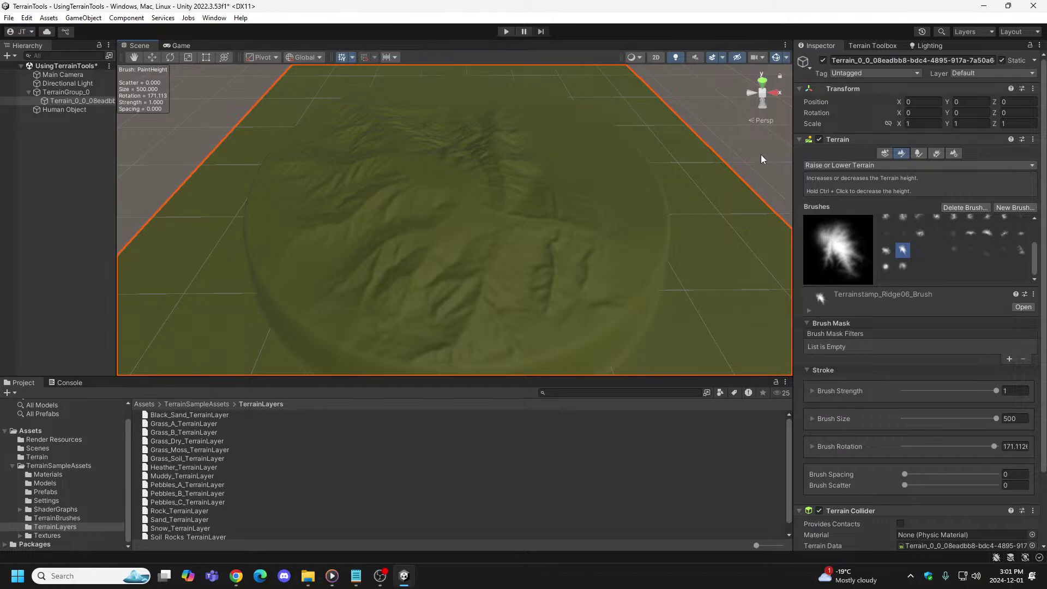
key(ctrl+z)
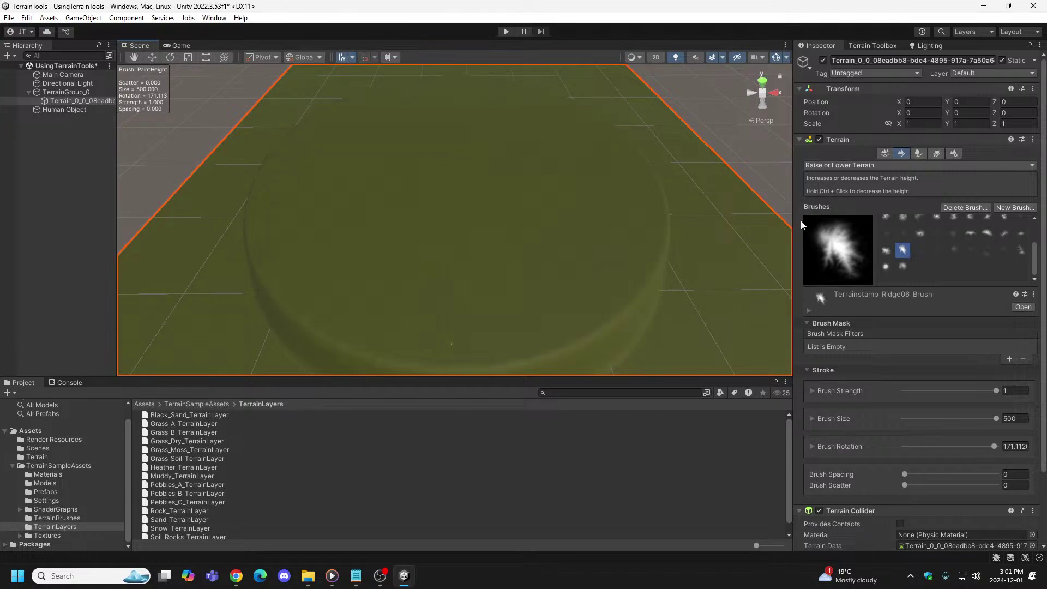
Step: Try Terrainstamp_Ridgeedge01 and Terrainstamp_Rollinghills01 stamps on the plateau at size 500 and about 171° rotation
click(919, 251)
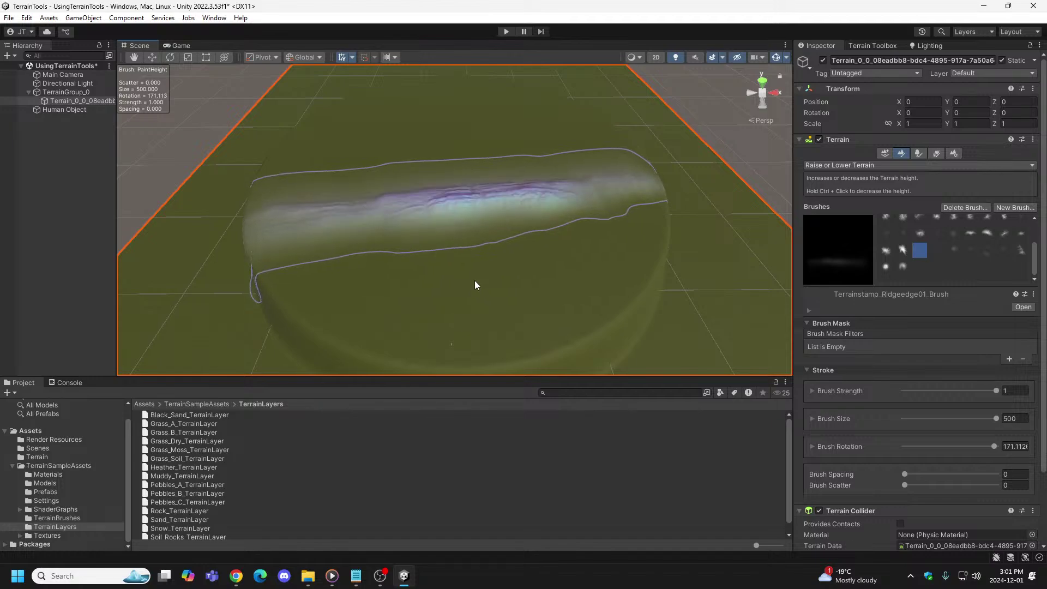
click(472, 284)
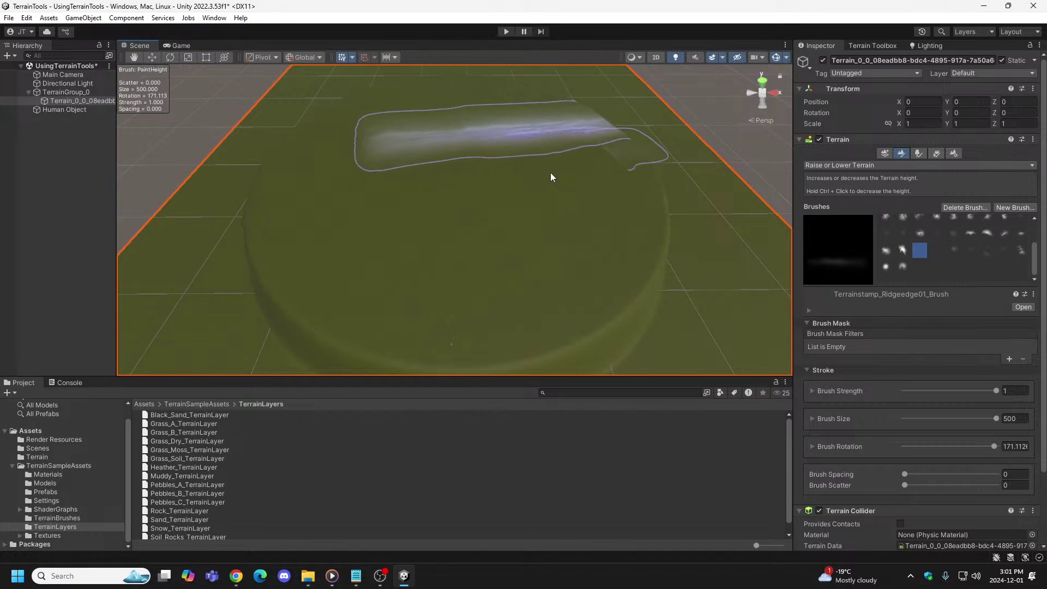
click(935, 250)
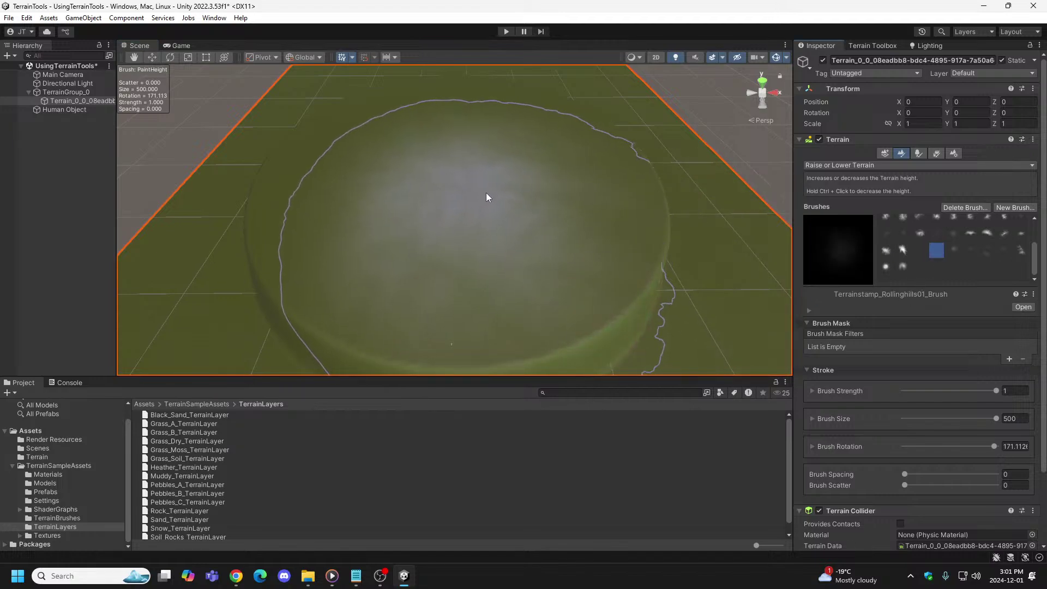
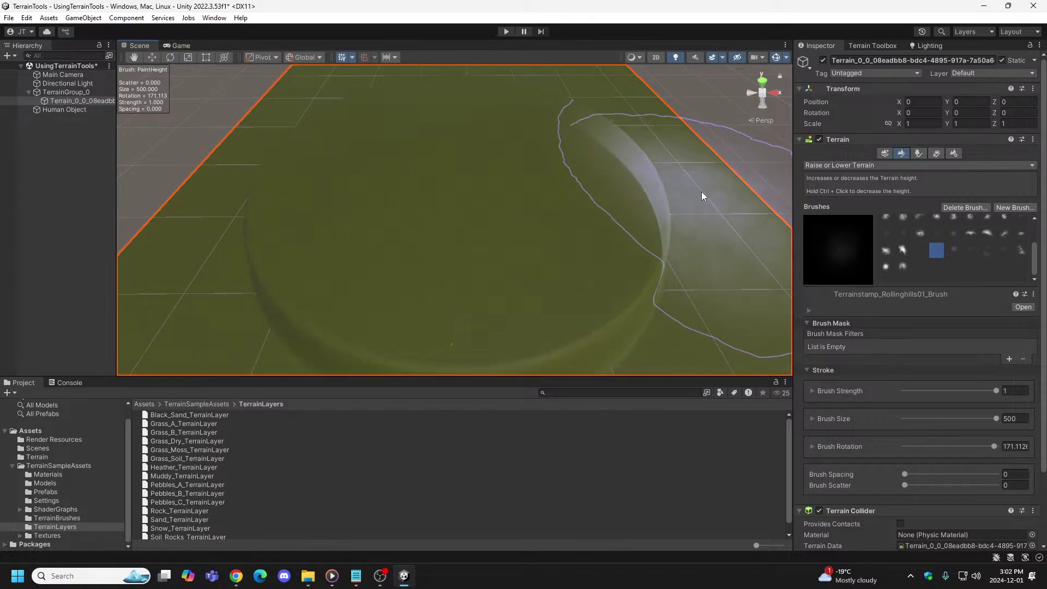
key(ctrl+z)
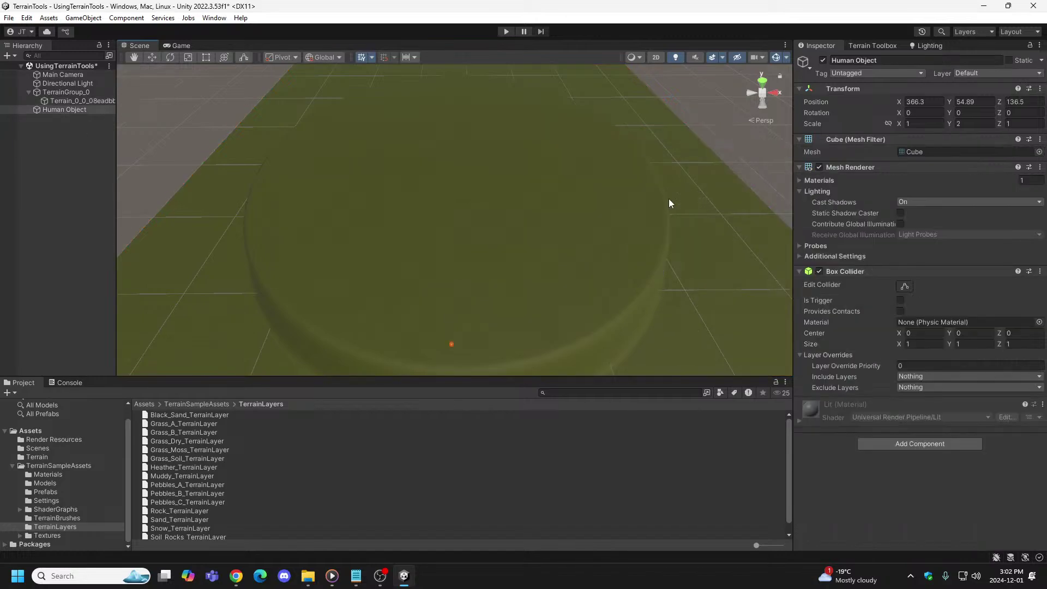
Step: Reselect the terrain and try a size 500 Terrainstamp_Slope01 stamp in the middle of the plateau, previewing it in Play mode
click(80, 101)
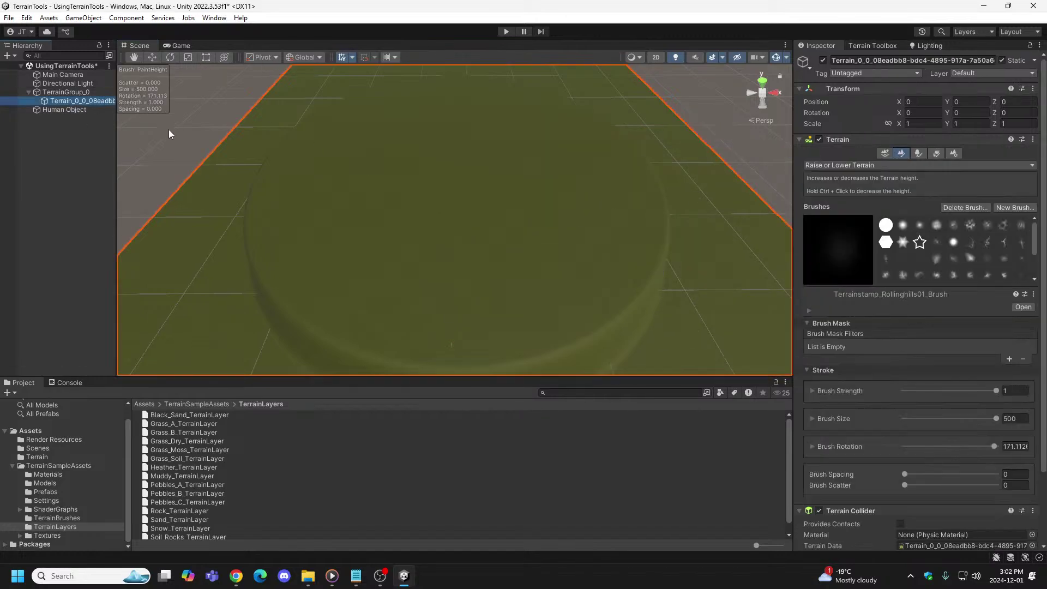
scroll(959, 262, down, 2)
click(953, 250)
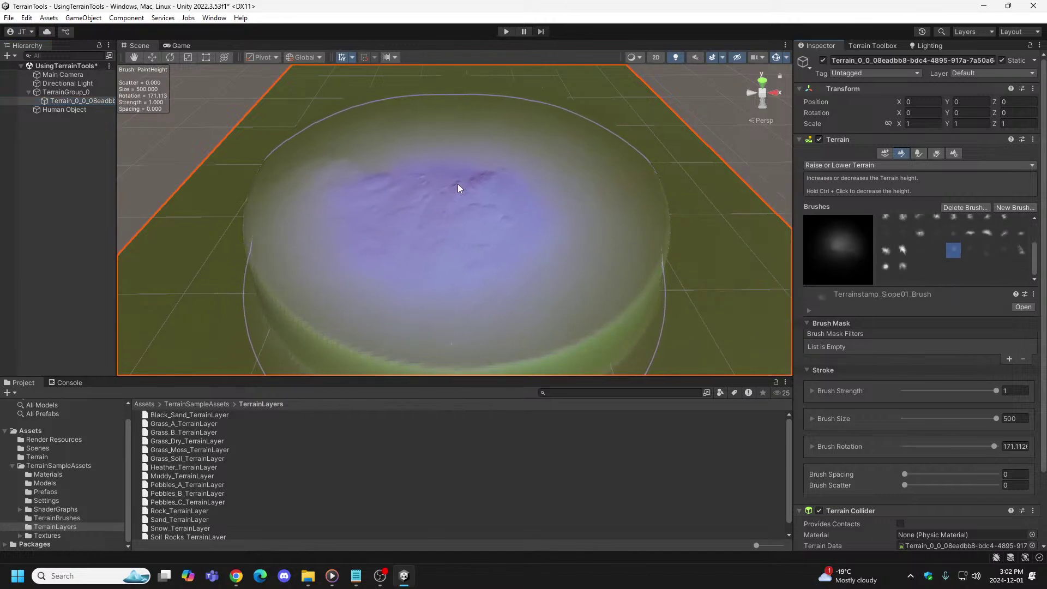
click(488, 183)
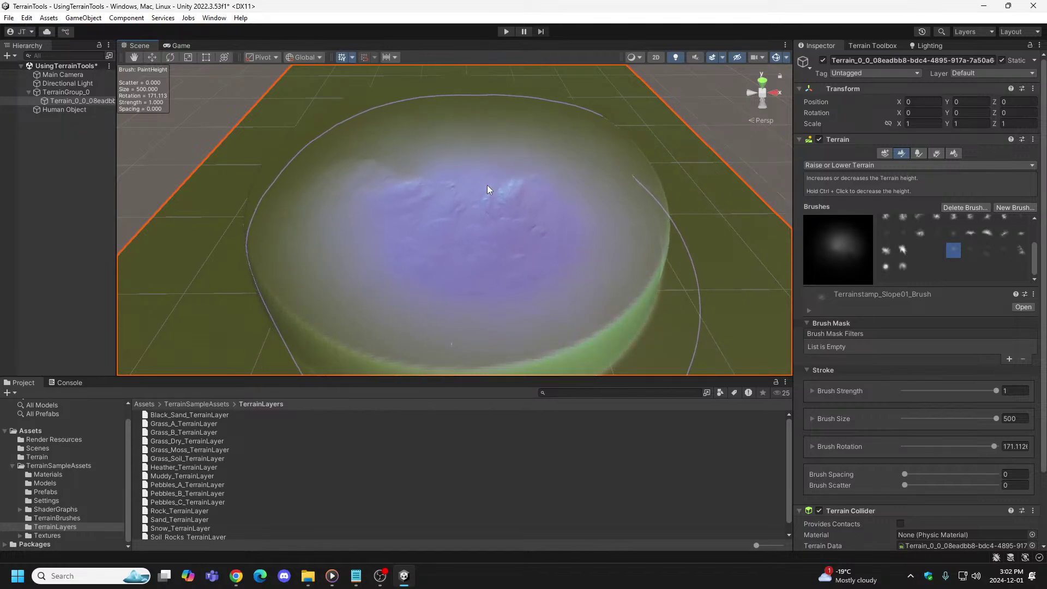
click(483, 181)
click(483, 184)
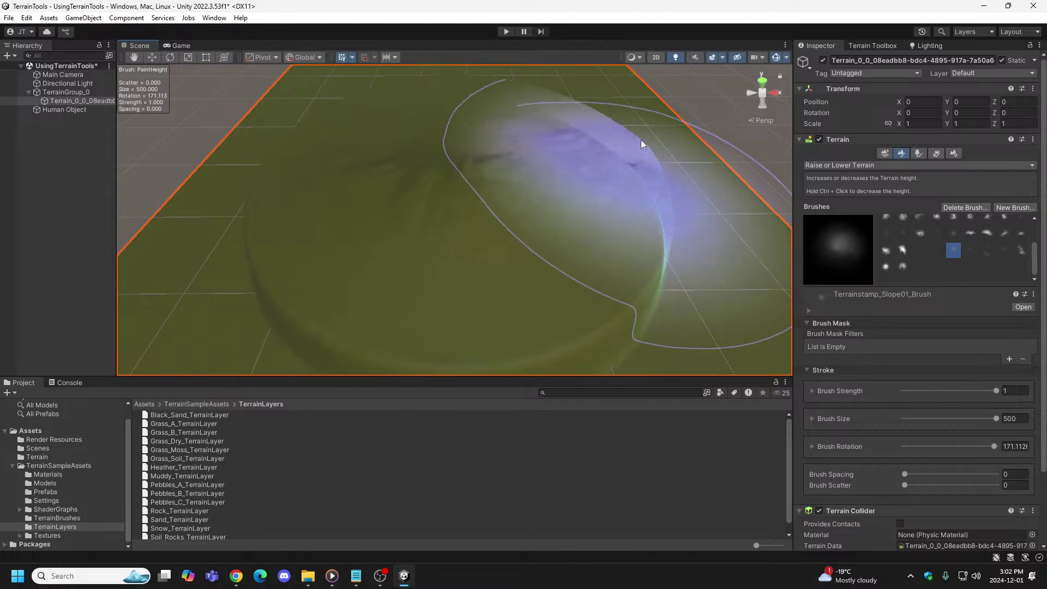
click(506, 31)
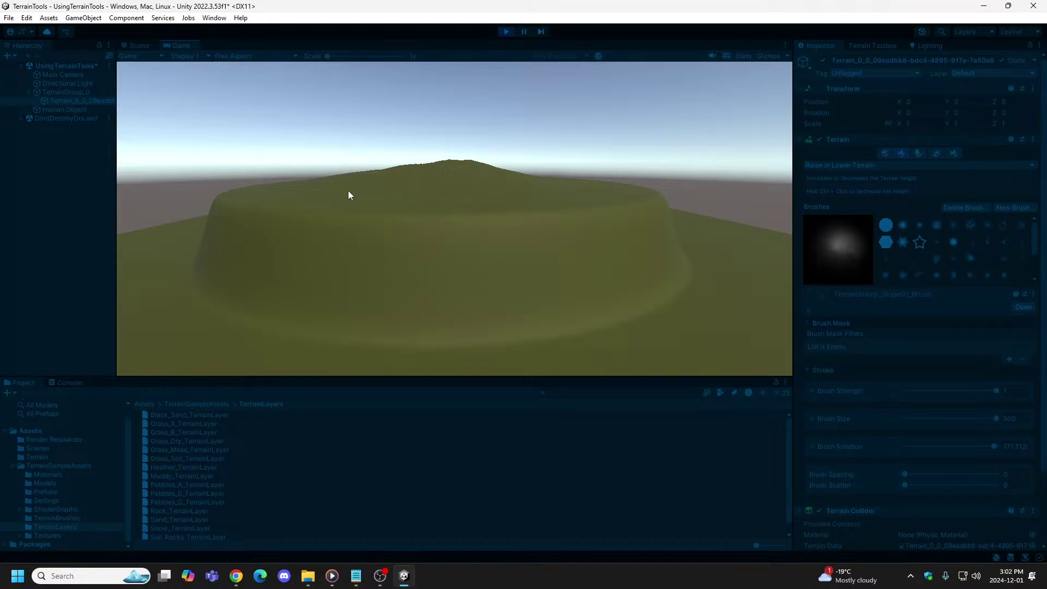
click(506, 31)
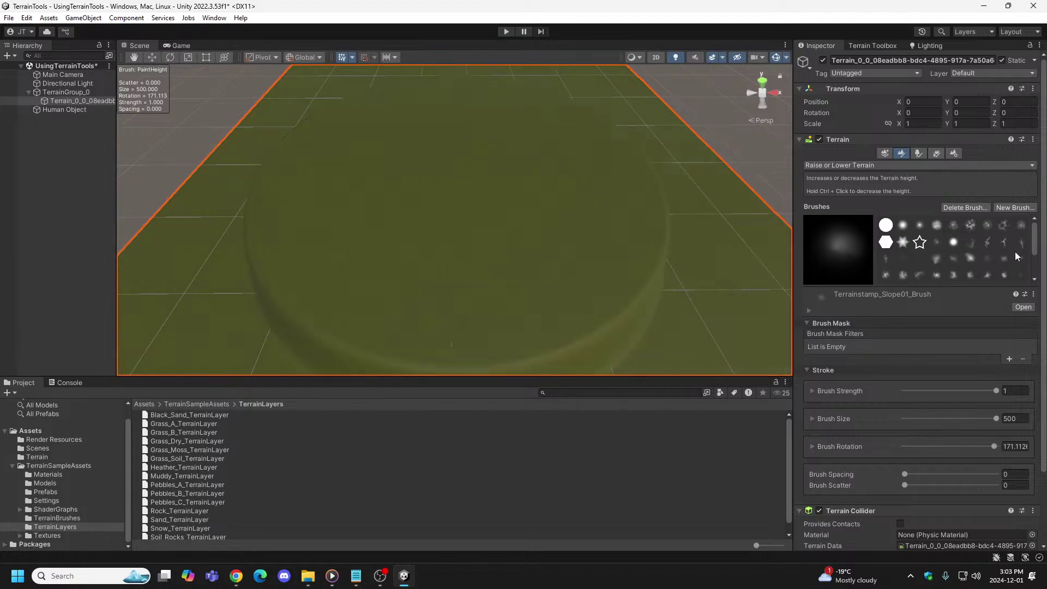
Step: Try a size 500 Terrainstamp_Slope02 stamp at about 171° rotation on the plateau, previewing it in Play mode
scroll(1015, 252, down, 3)
click(971, 251)
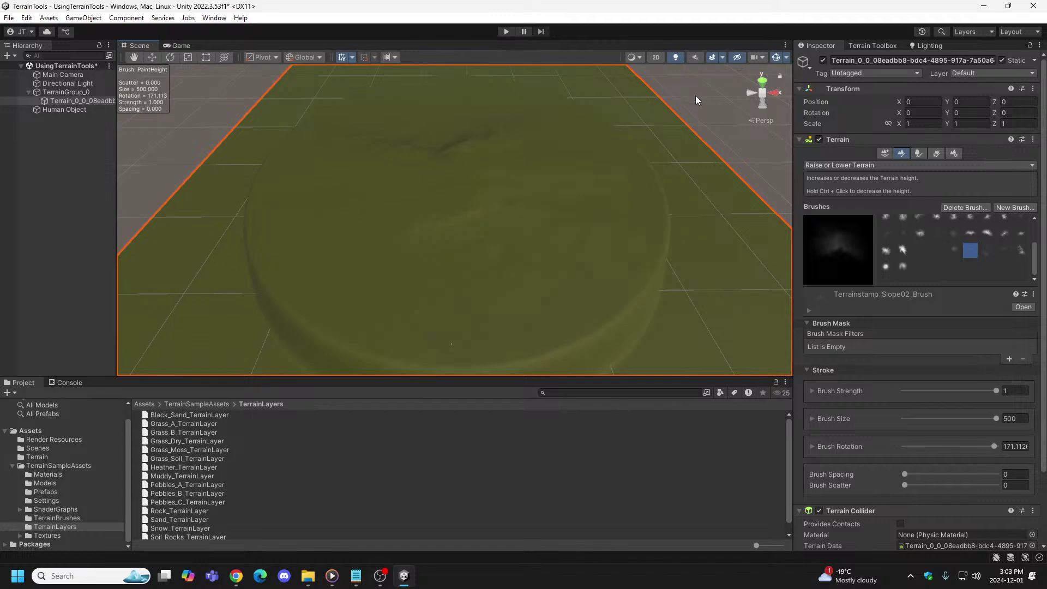
click(506, 31)
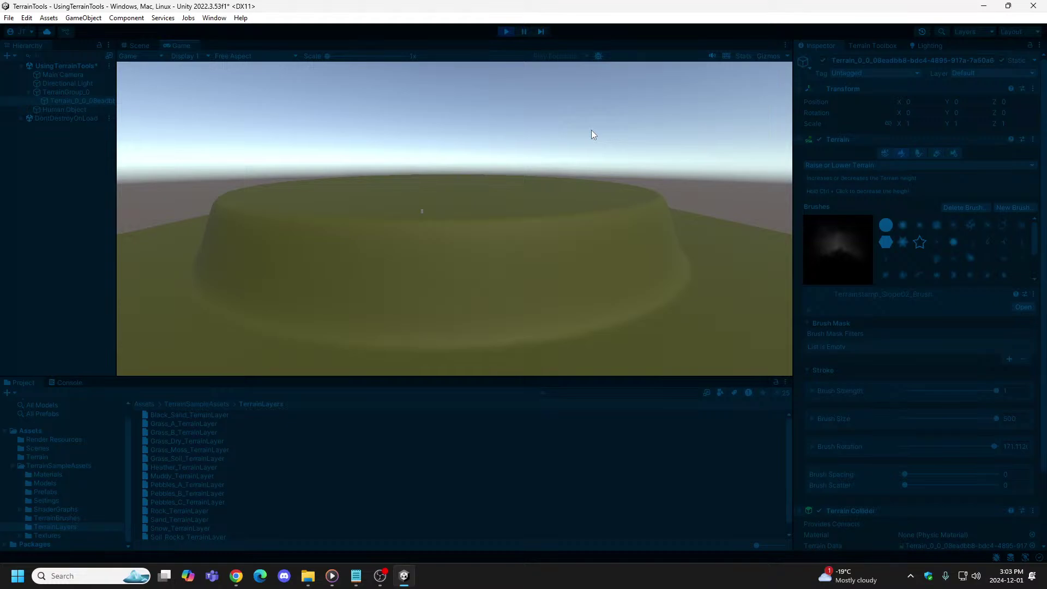
click(504, 31)
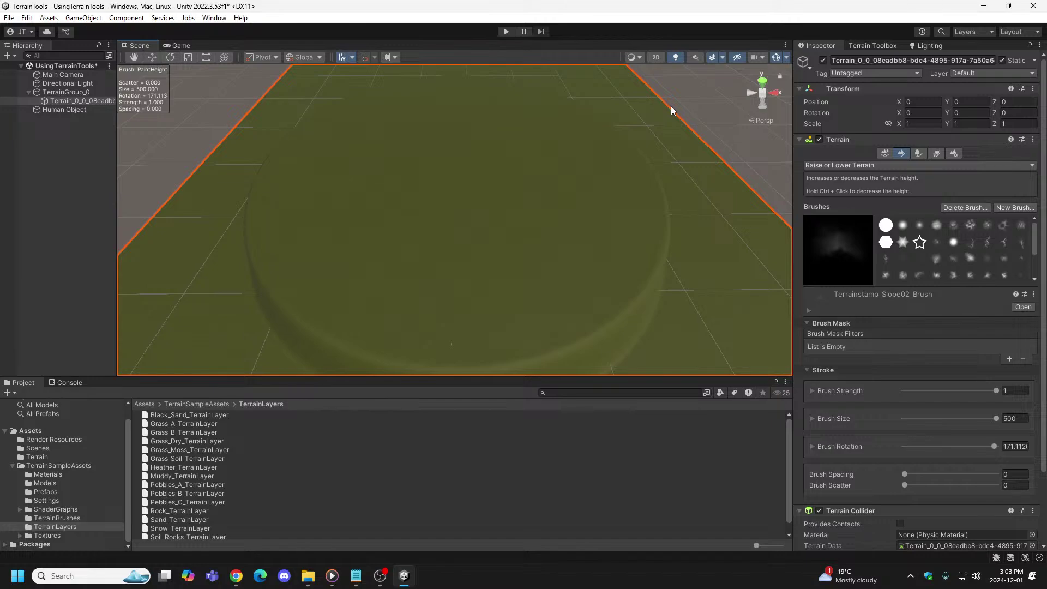
Step: Try a size 500 Terrainstamp_Slope03 stamp across the middle of the plateau and preview it in Play mode
scroll(992, 249, down, 3)
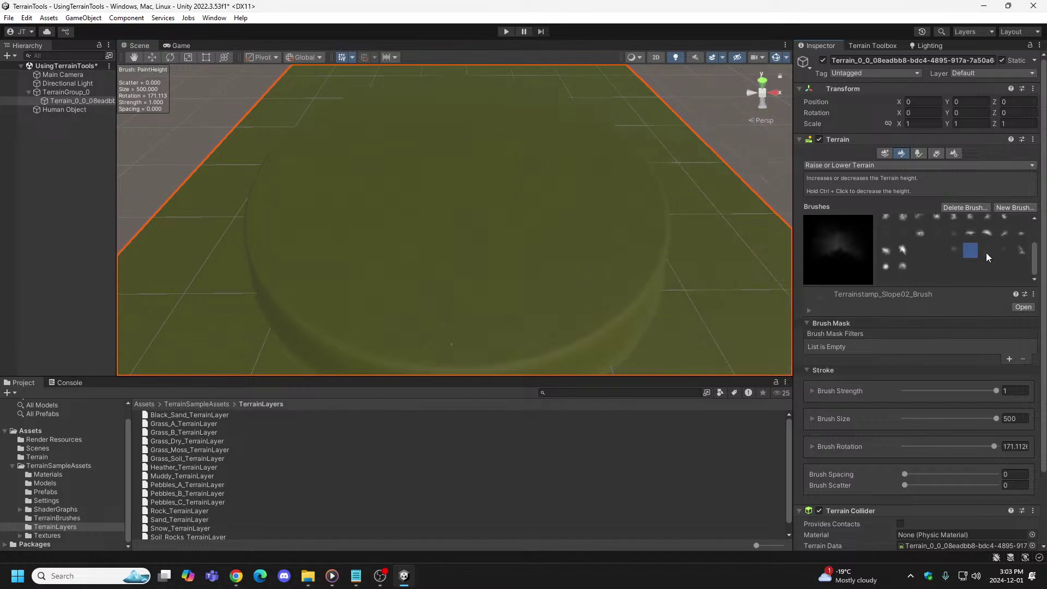
click(986, 252)
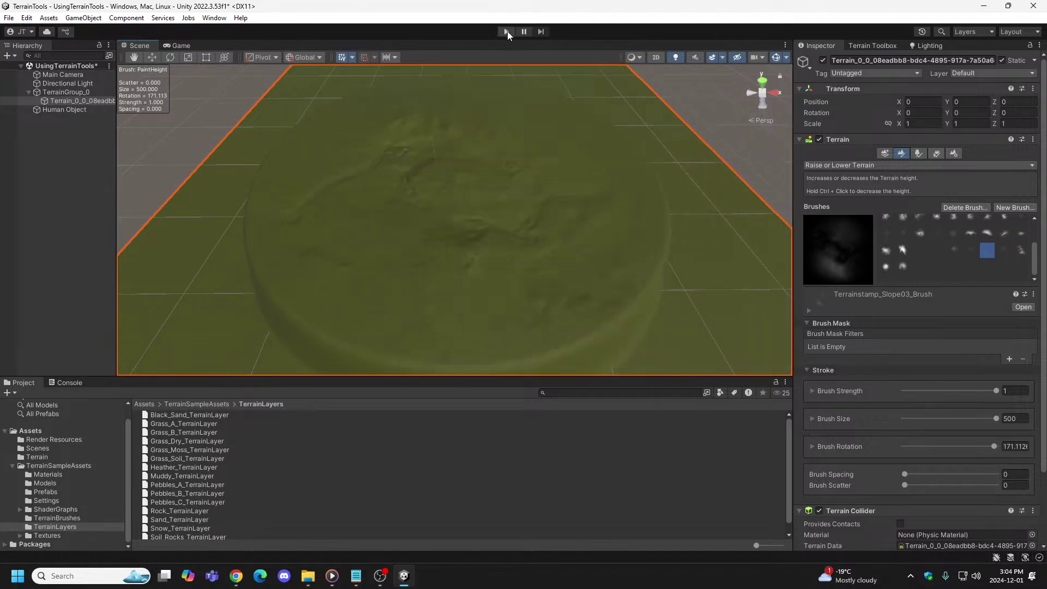
click(506, 31)
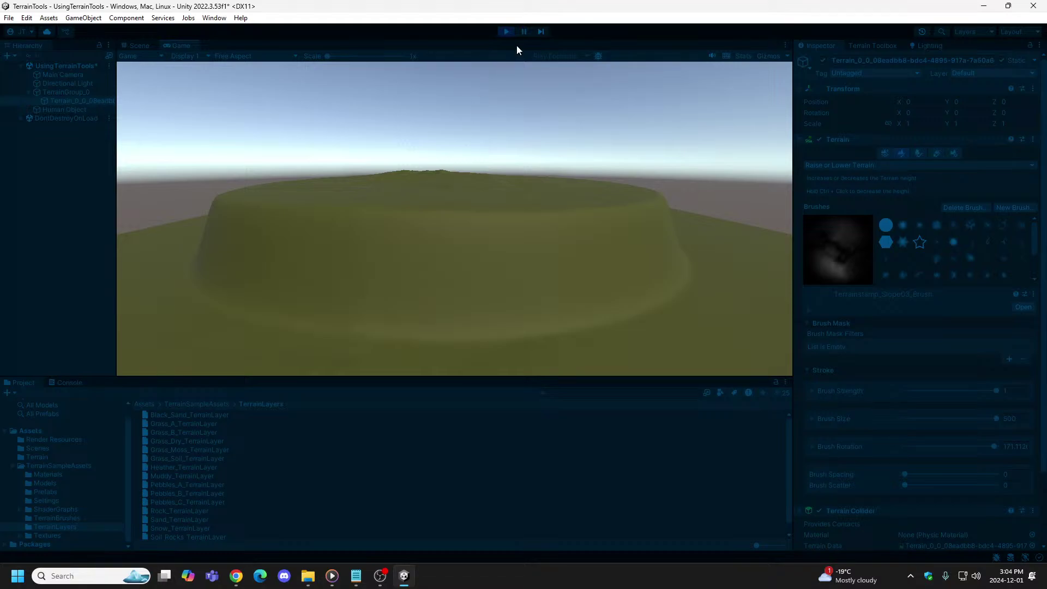
click(506, 31)
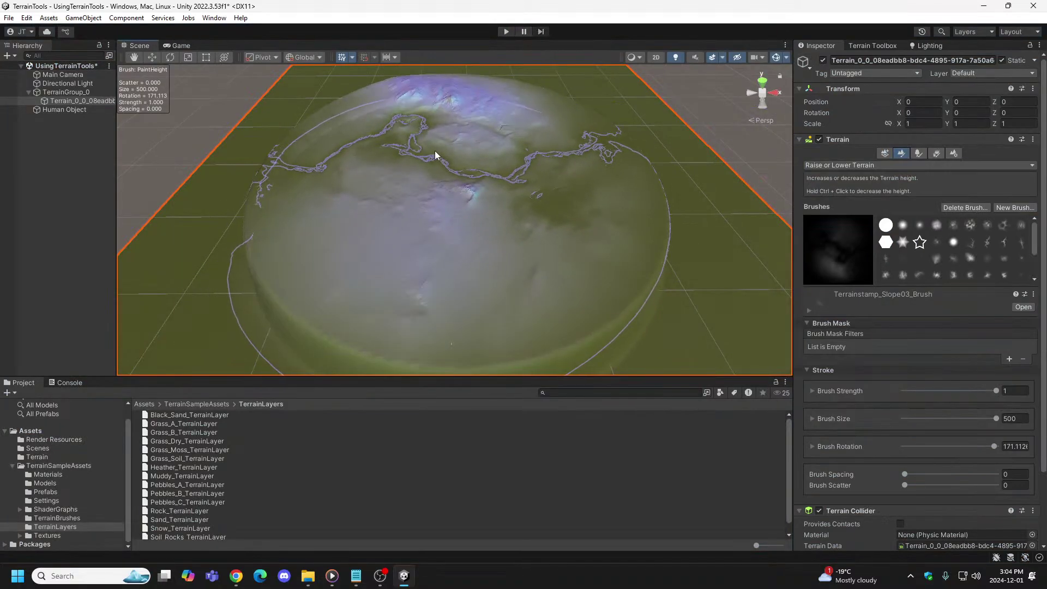
Step: Build up the Terrainstamp_Slope03 relief with two further strokes on the plateau, previewing each in Play mode
drag(434, 150, 435, 152)
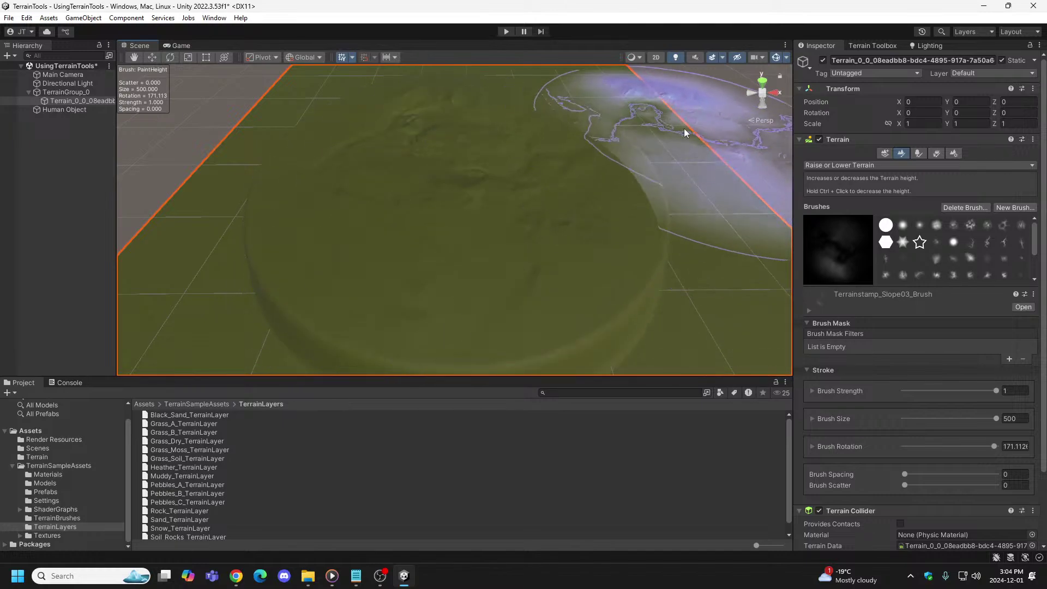
click(506, 31)
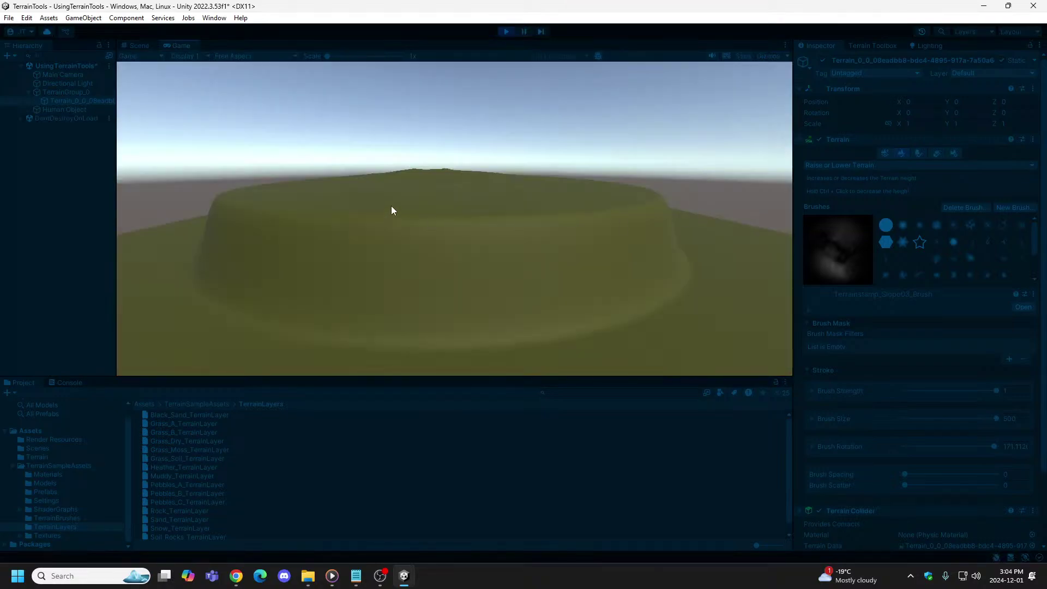
click(504, 32)
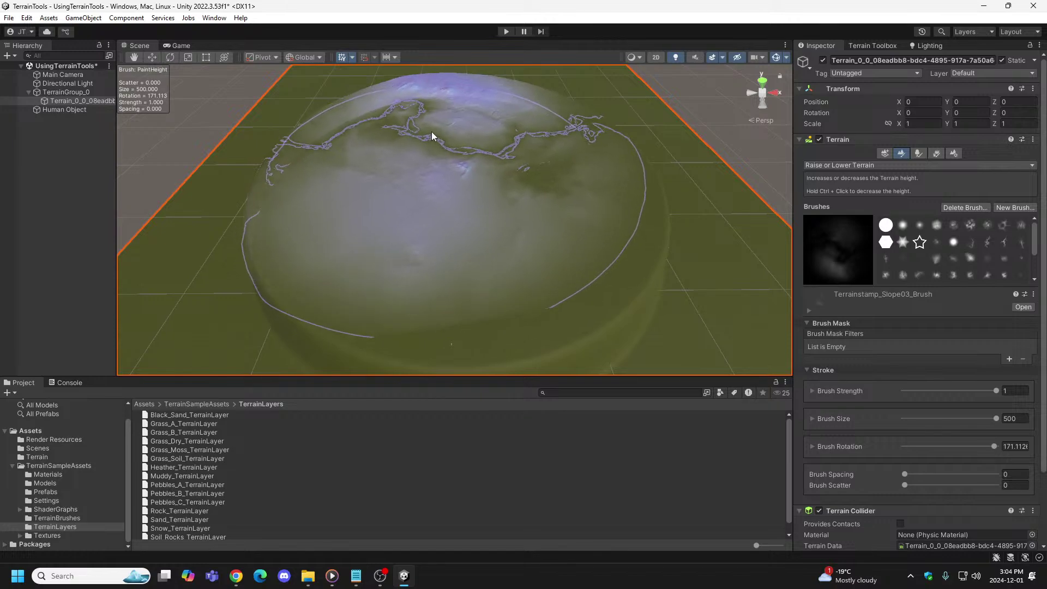
drag(440, 139, 439, 137)
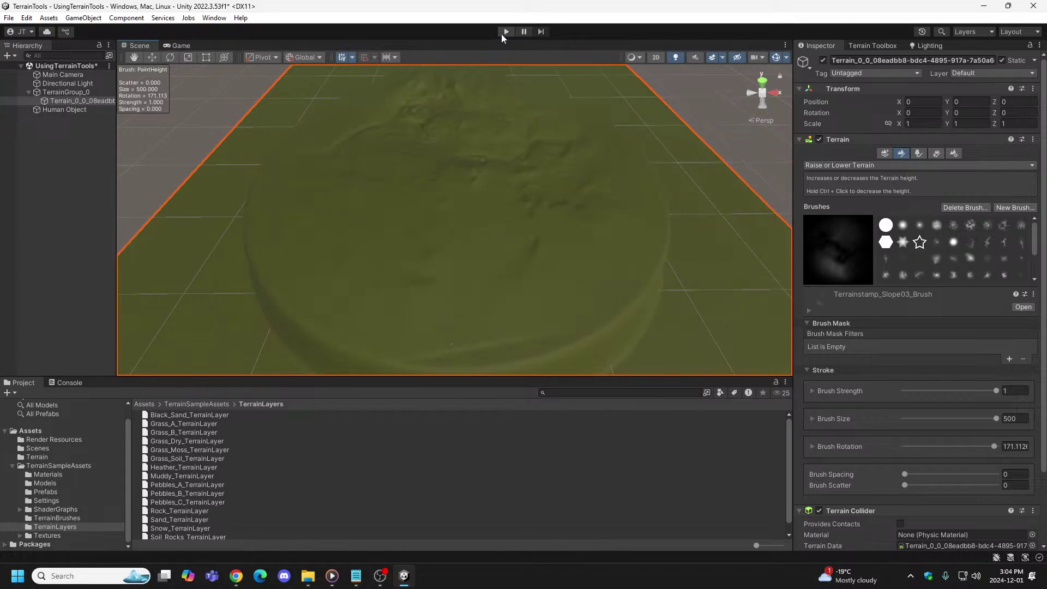
click(503, 33)
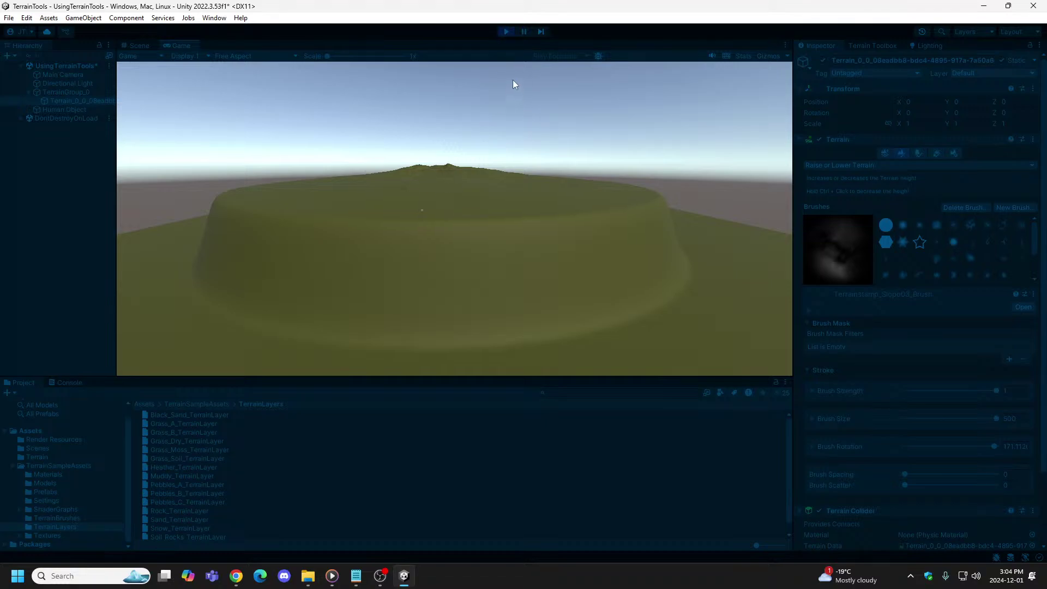
click(506, 31)
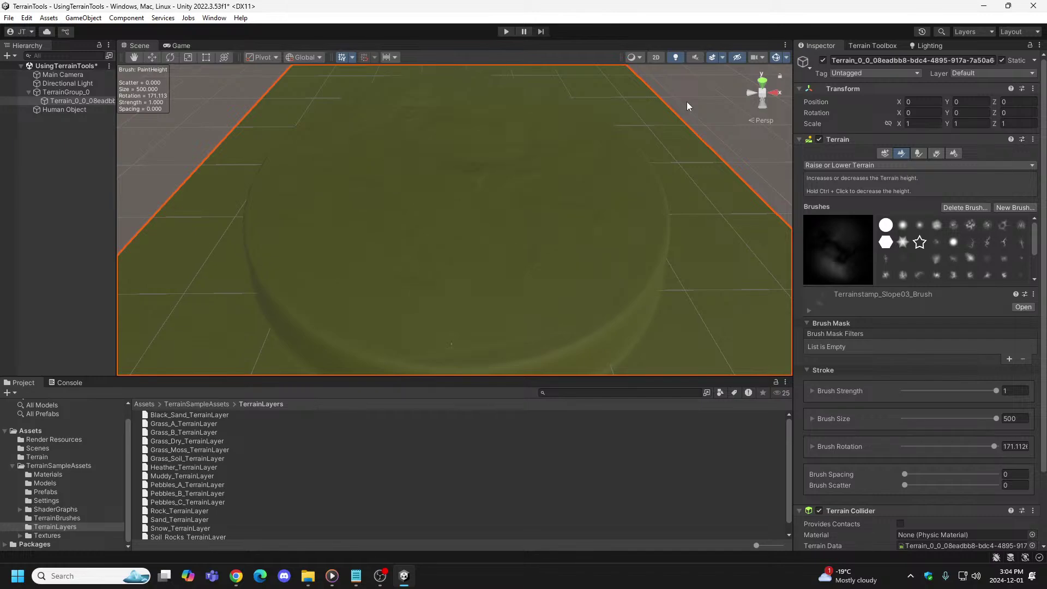
Step: Try a size 500 Terrainstamp_Slope04 stamp in the middle of the plateau
scroll(1008, 260, down, 3)
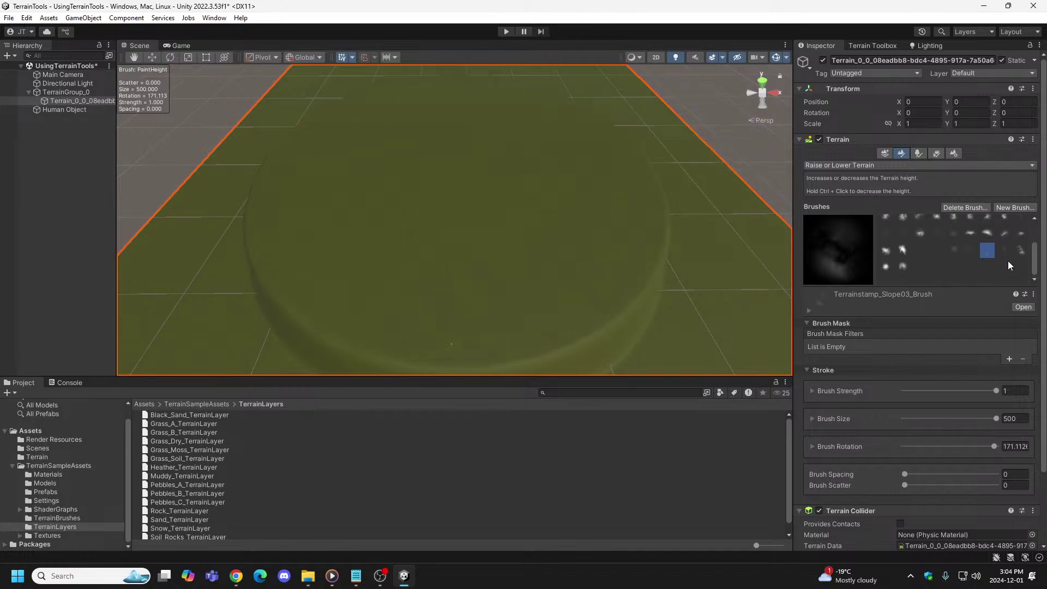
click(1003, 251)
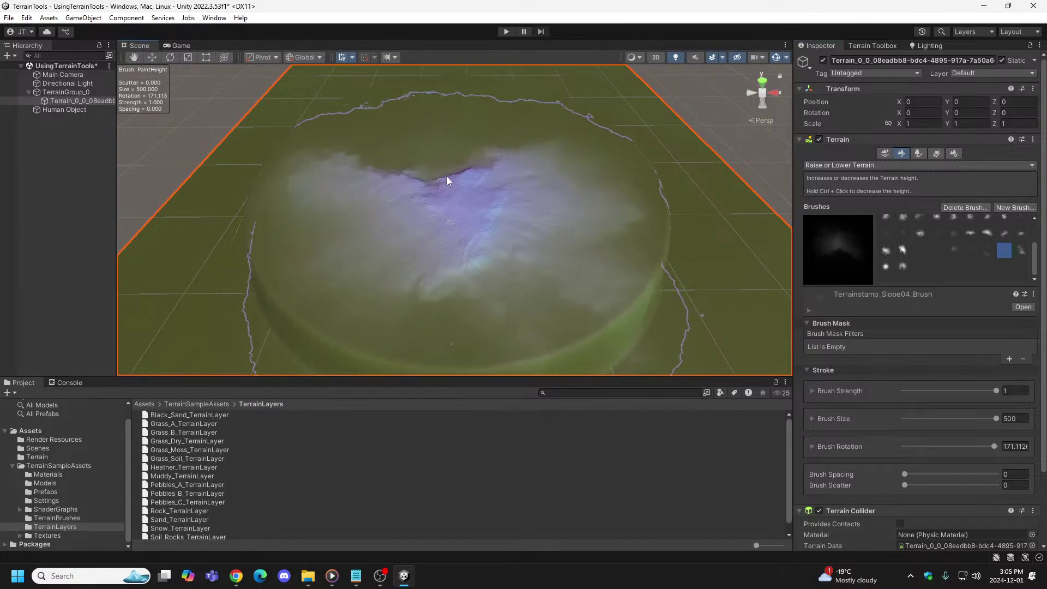
click(446, 172)
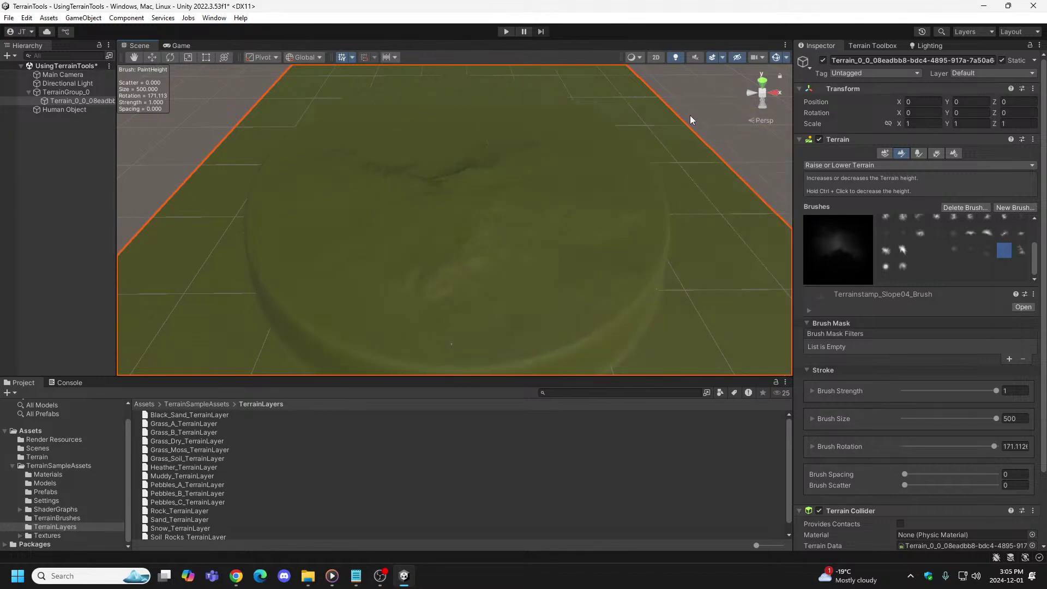
Step: Try size 500 Terrainstamp_Softpeaks01 peaks across the plateau at about 171° rotation, previewing them in Play mode
click(1019, 250)
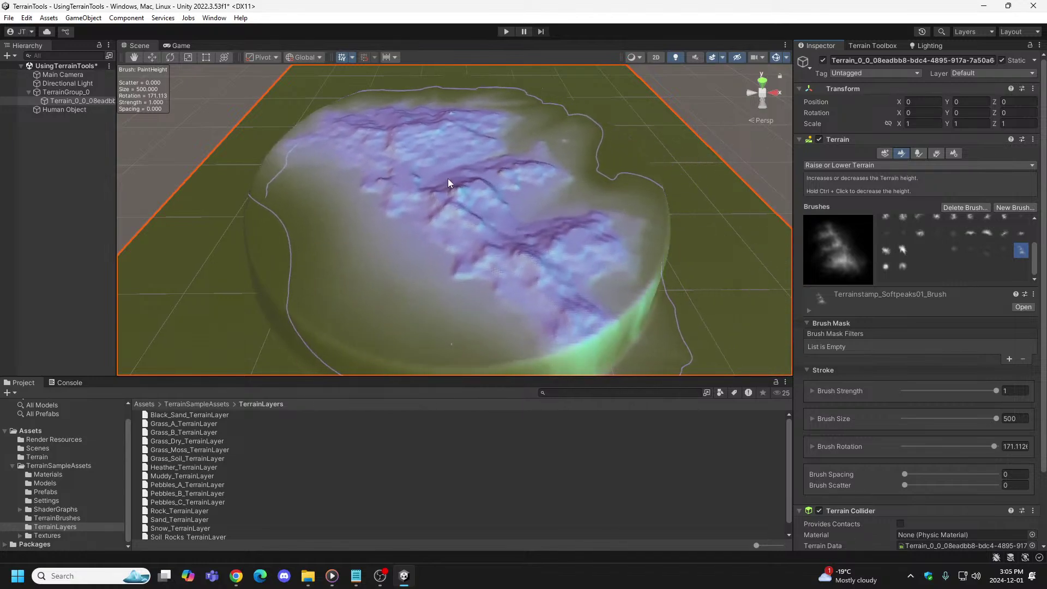
drag(447, 178, 449, 172)
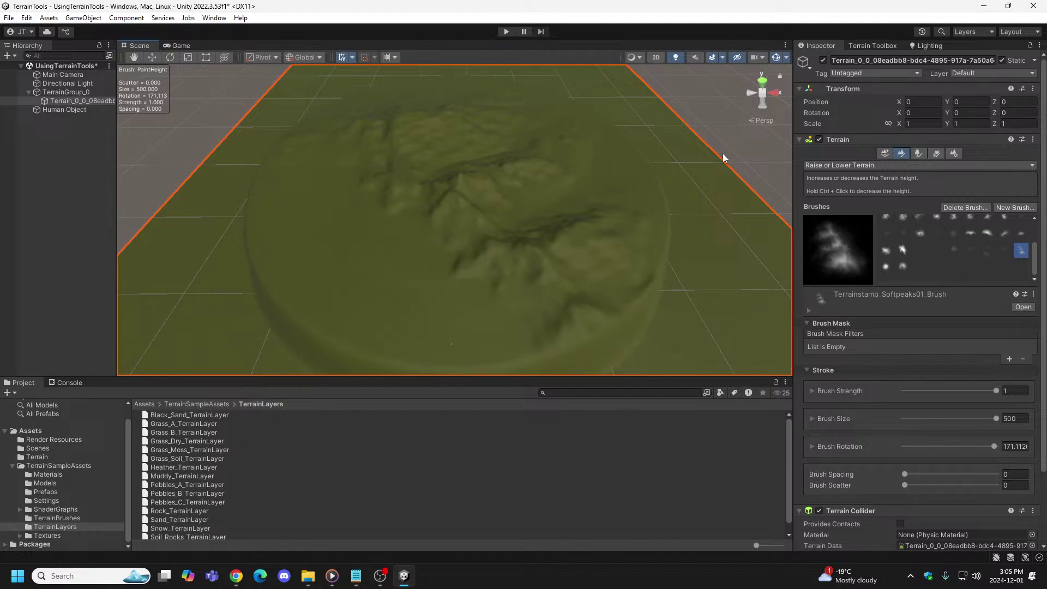
click(506, 31)
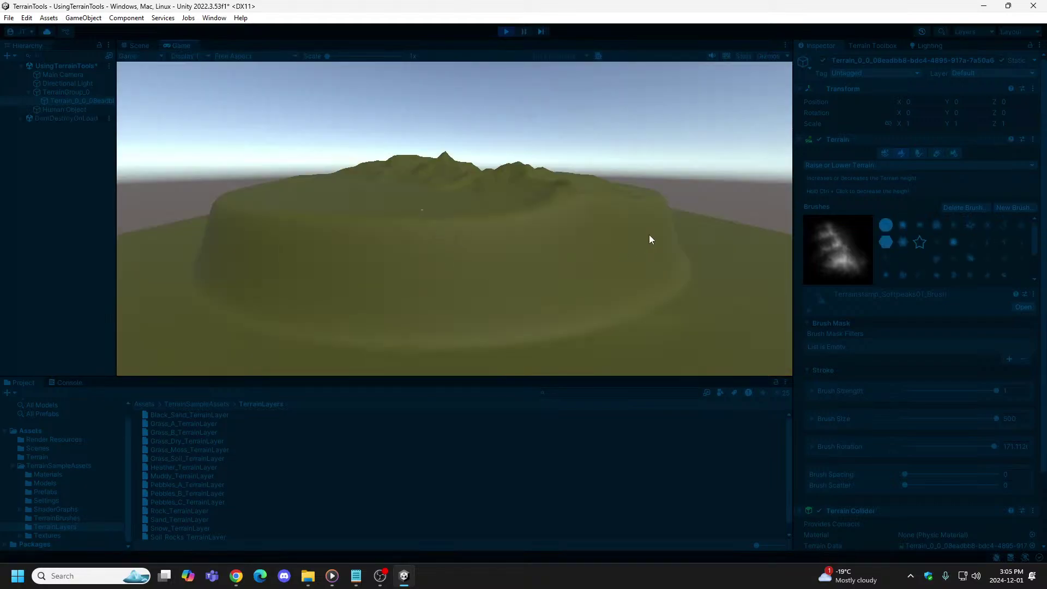
click(507, 31)
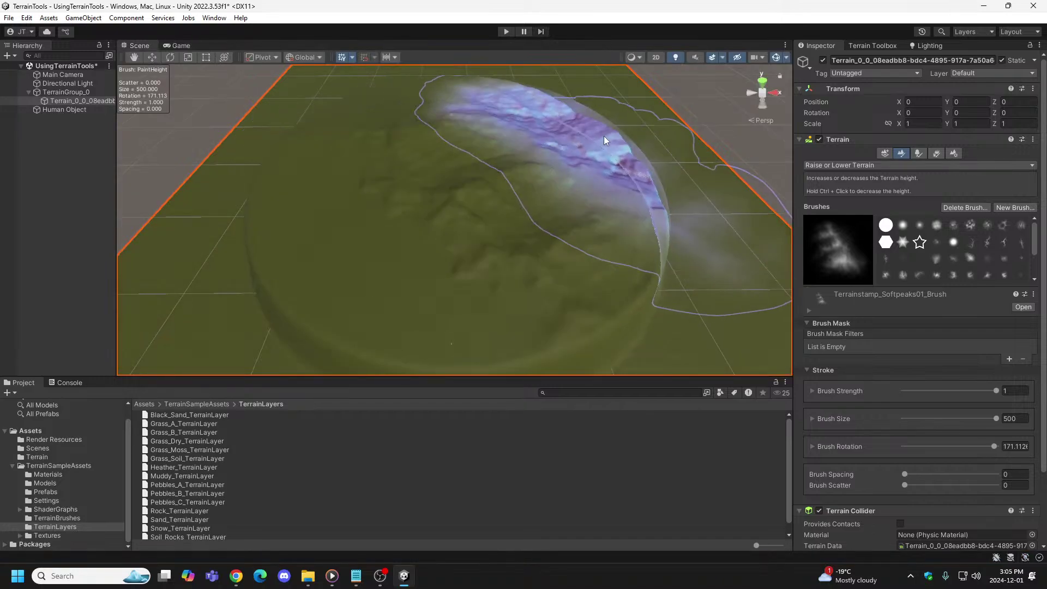
Step: Raise a size 500 Terrainstamp_Volcano01 volcano in the middle of the plateau
scroll(1016, 238, down, 3)
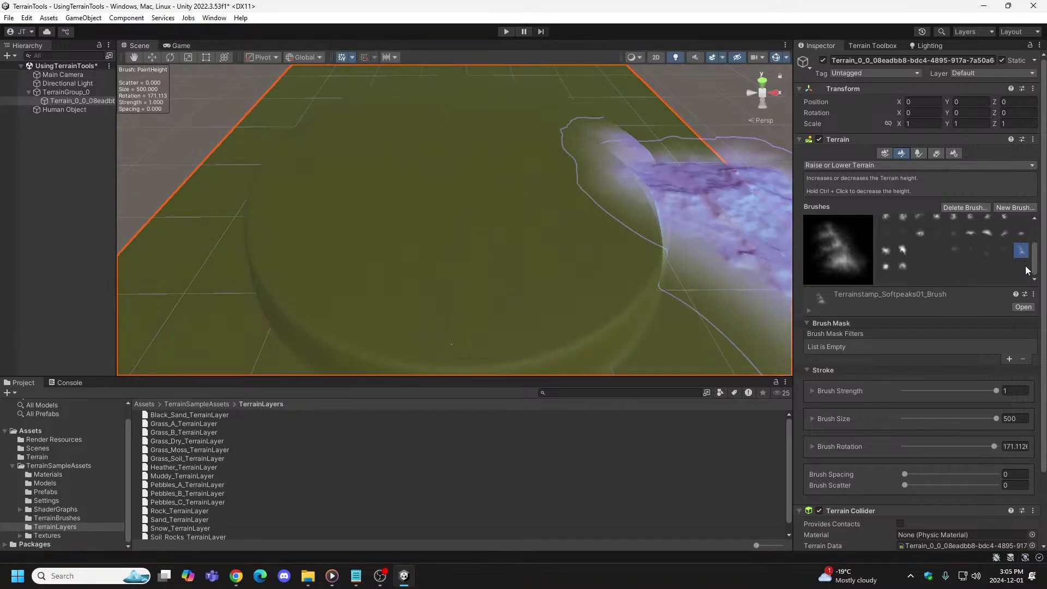
click(886, 265)
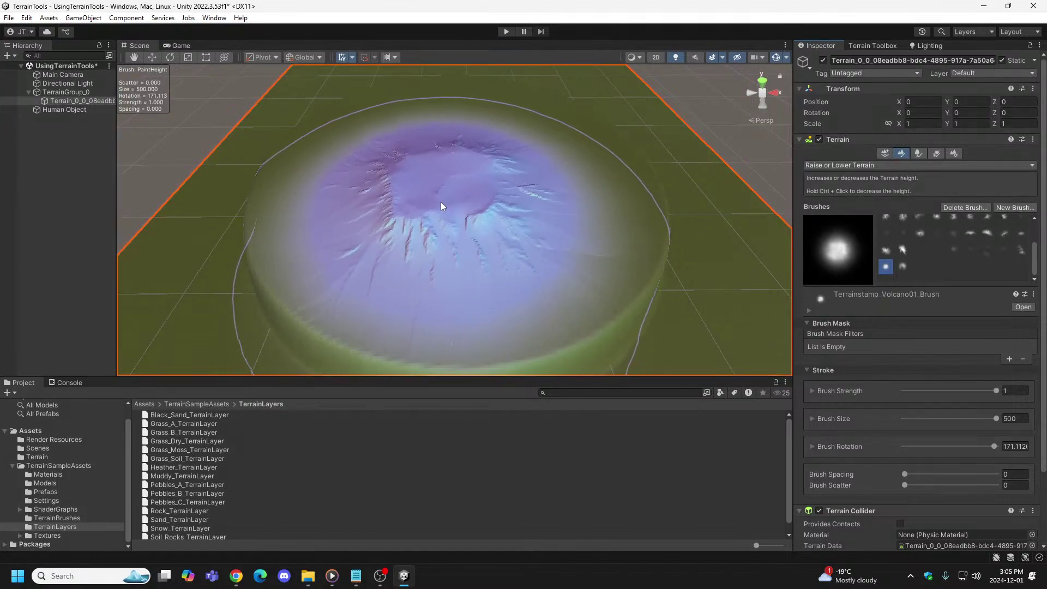
click(441, 202)
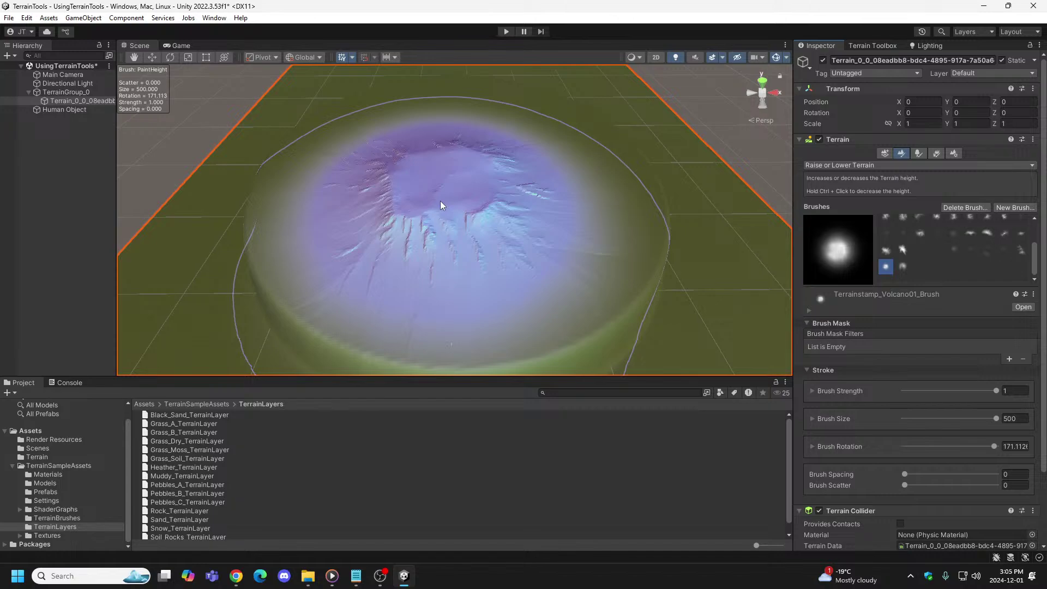
drag(440, 200, 441, 182)
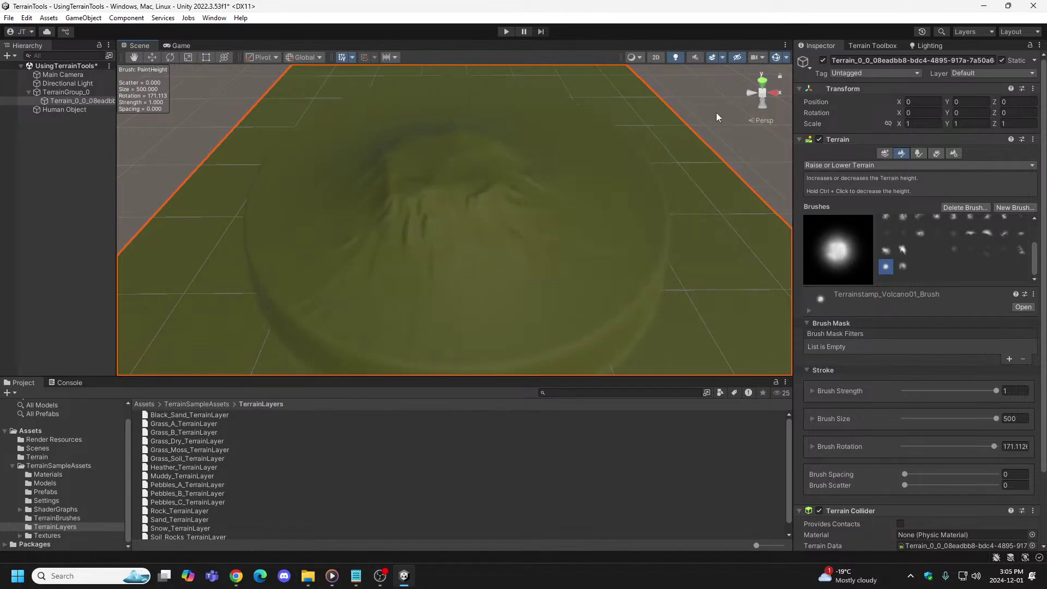
Step: Try lowering a crater into the volcano's summit with the soft round brush at size about 104, and undo it
scroll(897, 221, up, 3)
click(886, 225)
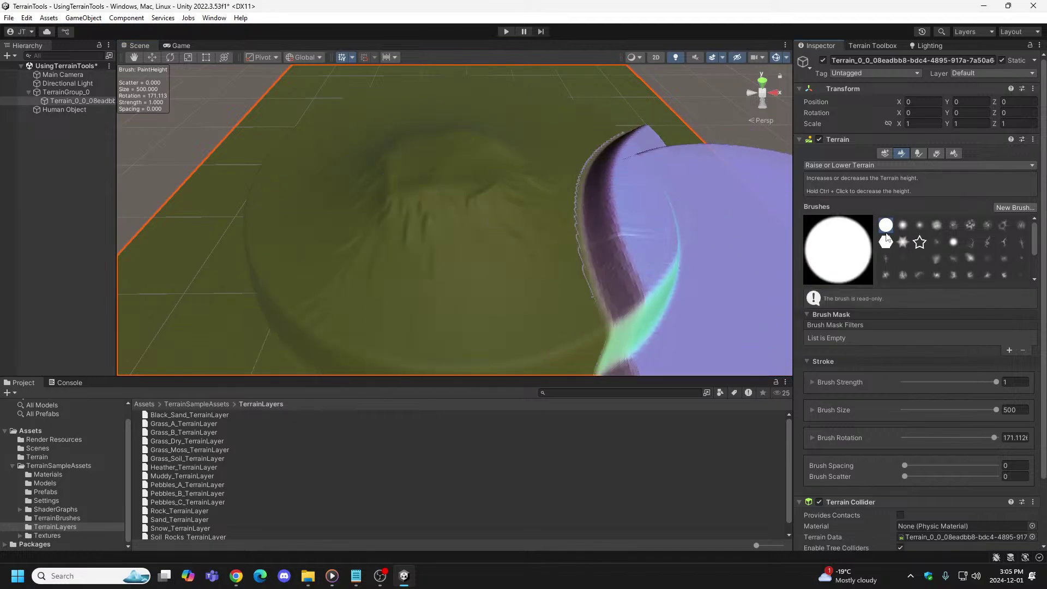
click(904, 225)
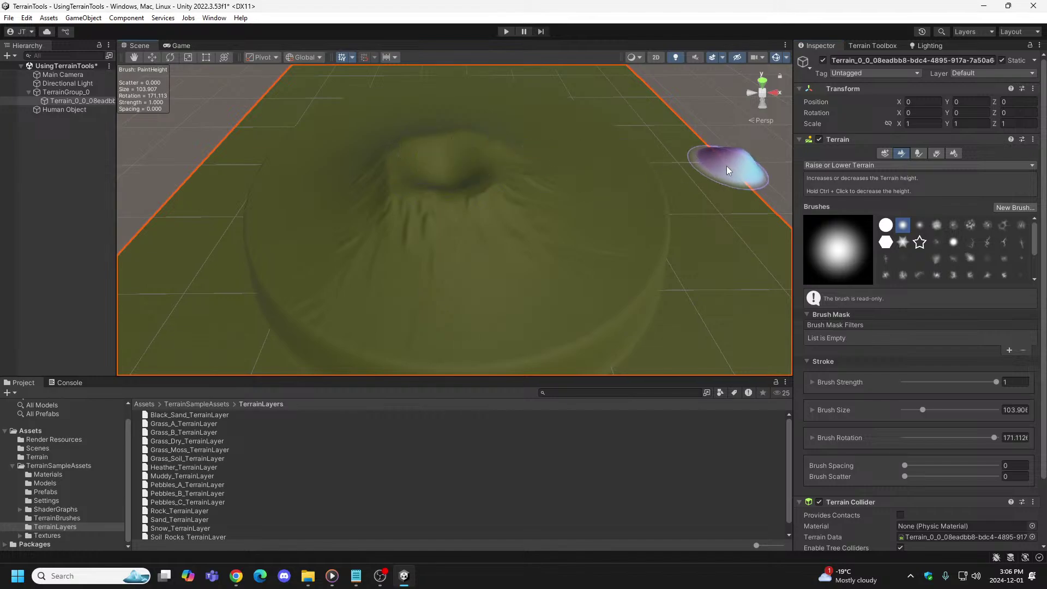
key(ctrl+z)
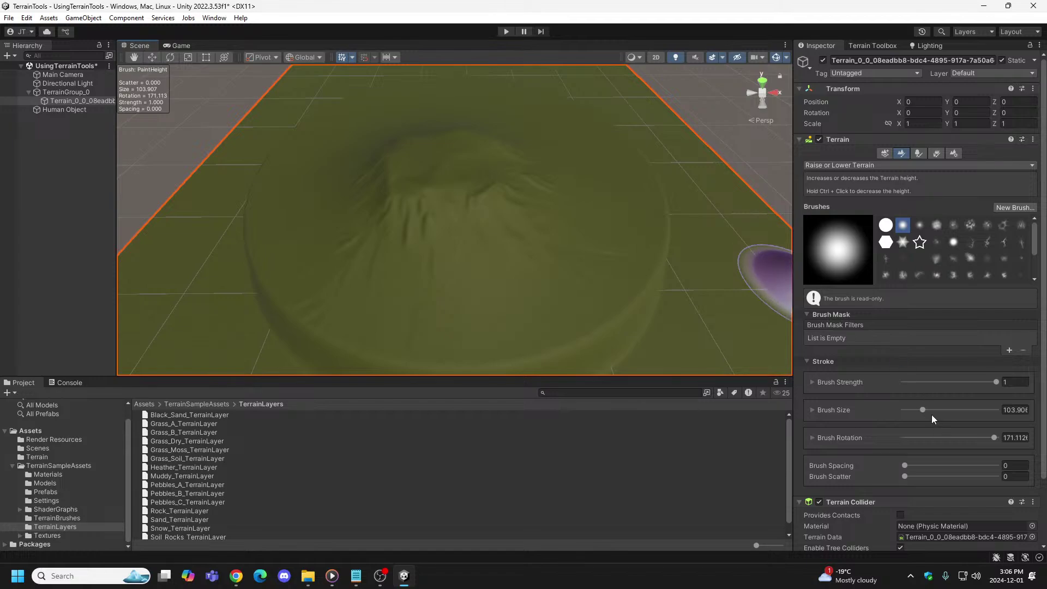
Step: Try lowering the summit crater with the tighter soft round brush and with the cloudy textured brush beside it
click(919, 225)
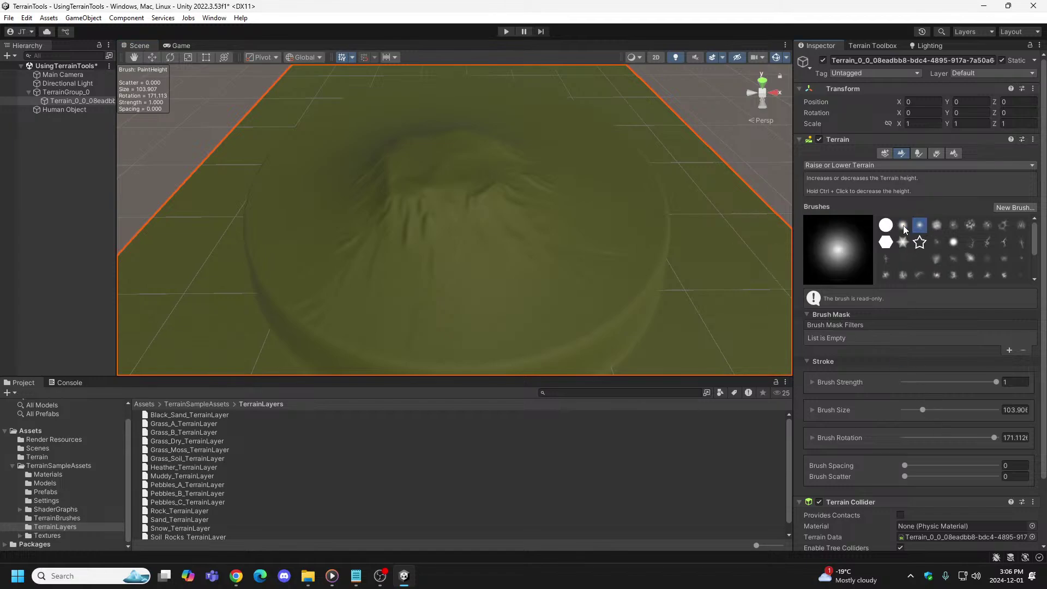
click(438, 158)
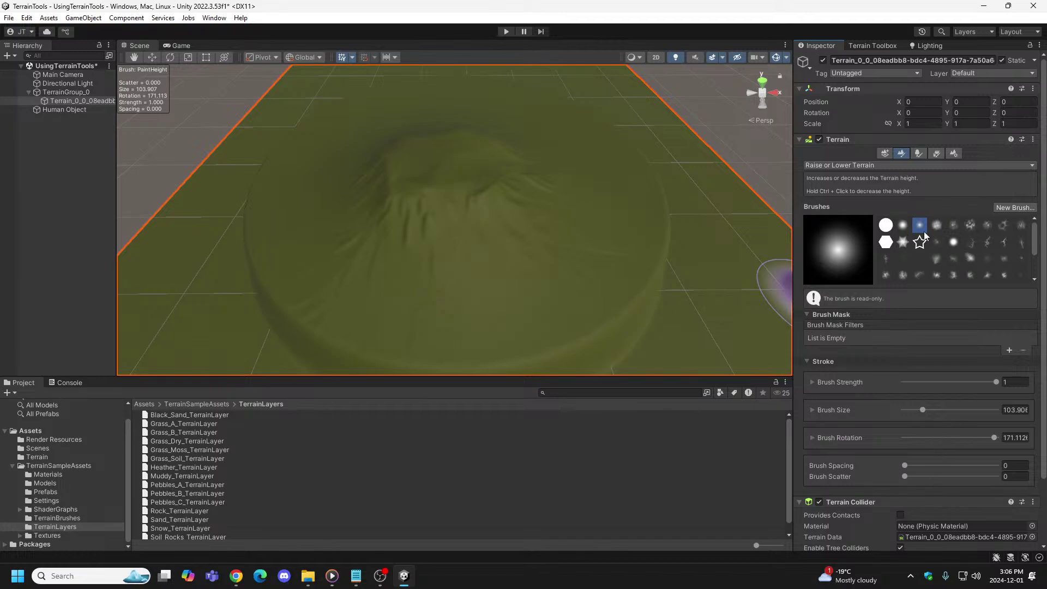
click(937, 225)
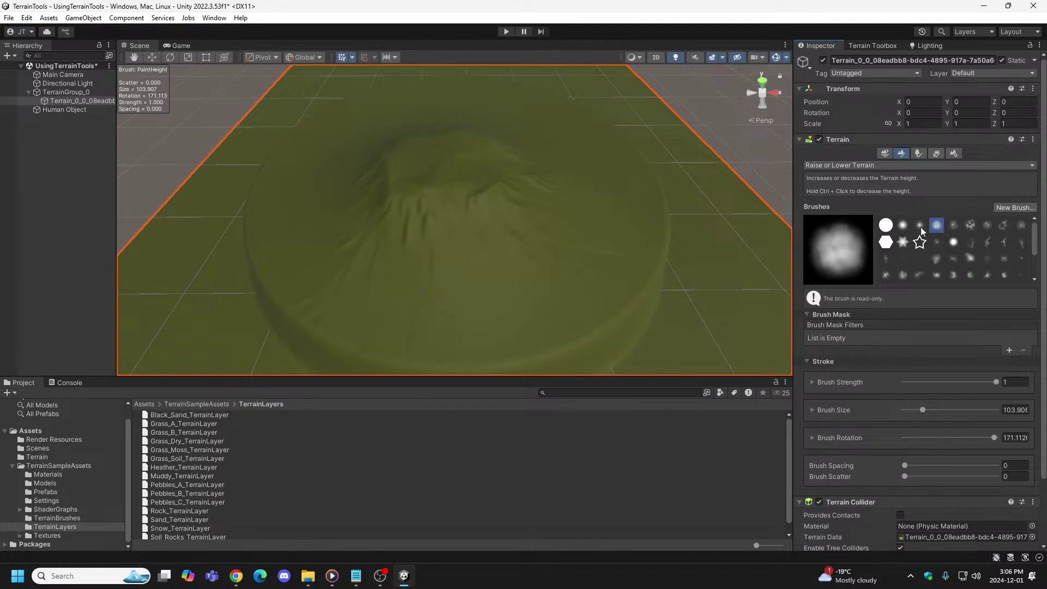
click(441, 159)
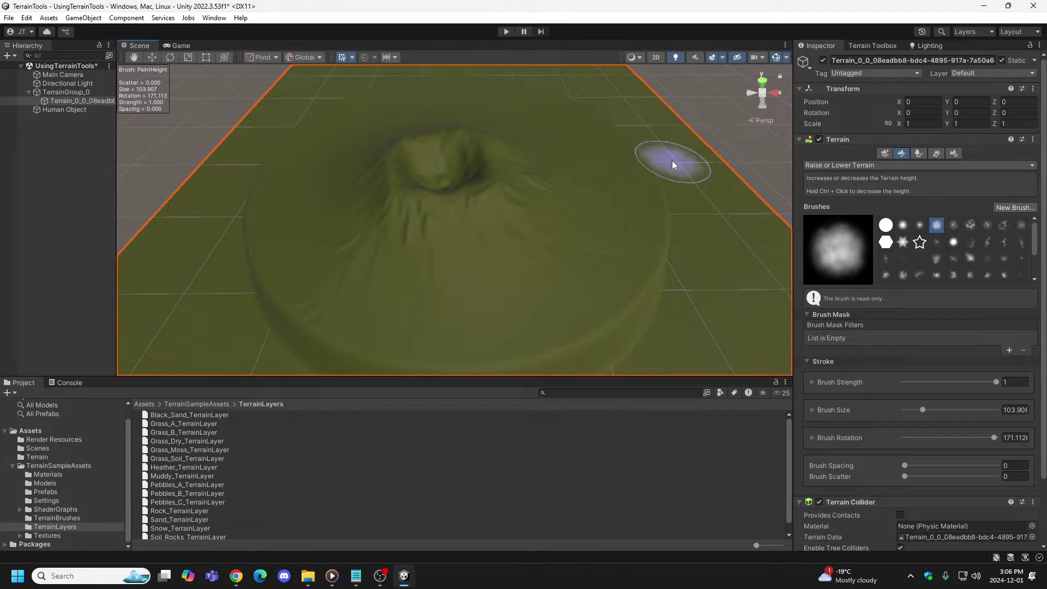
Step: Undo the crater and volcano strokes until the plateau is flat
key(ctrl+z)
key(ctrl+z)
key(ctrl+z)
key(ctrl+z)
key(ctrl+z)
key(ctrl+z)
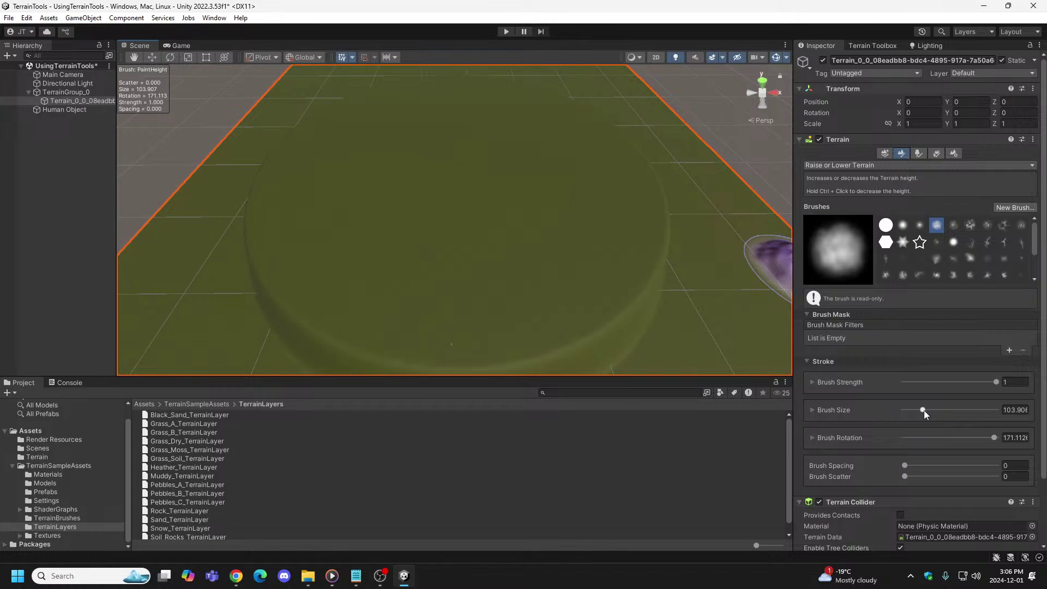
Step: Set the brush size to 500 and raise a tall Terrainstamp_Volcano01 volcano toward the rear of the plateau
drag(924, 410, 998, 410)
scroll(894, 256, down, 3)
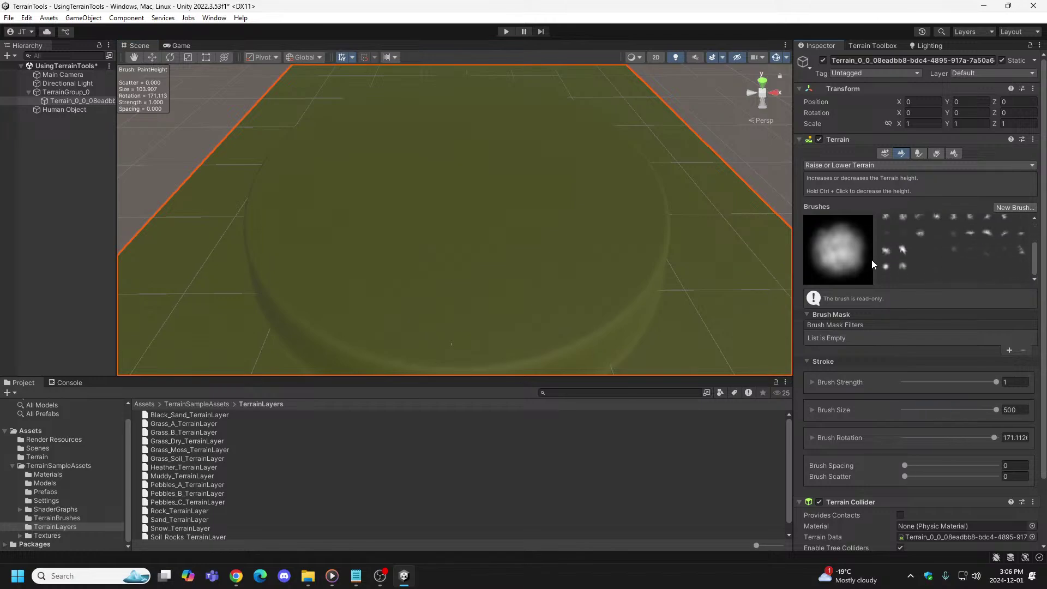
click(887, 267)
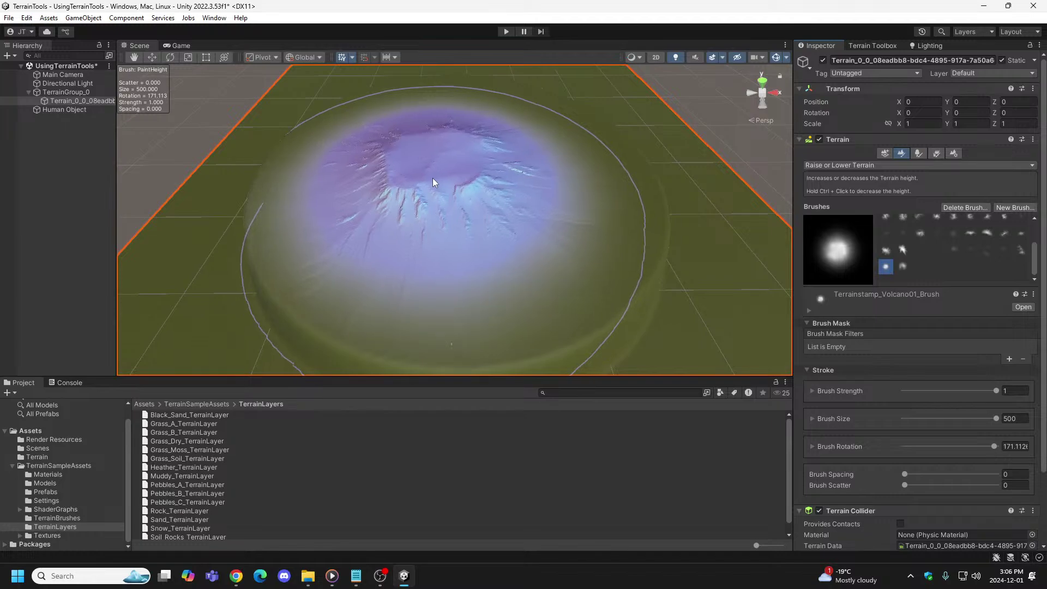
drag(432, 175, 433, 138)
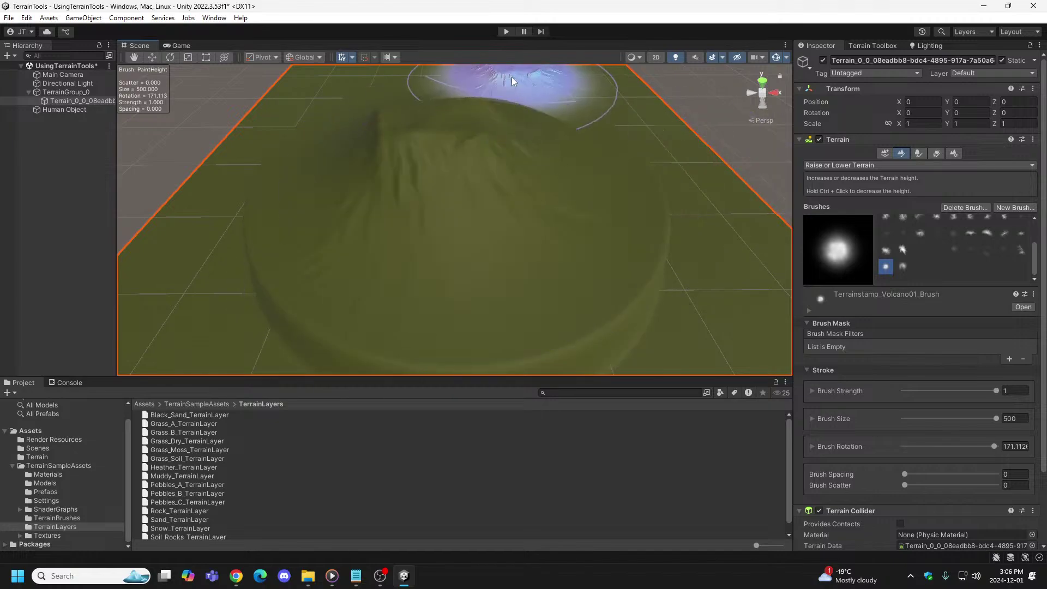
Step: Preview the Terrainstamp_Volcano01 volcano from the game camera in play mode and return to editing
key(ctrl+p)
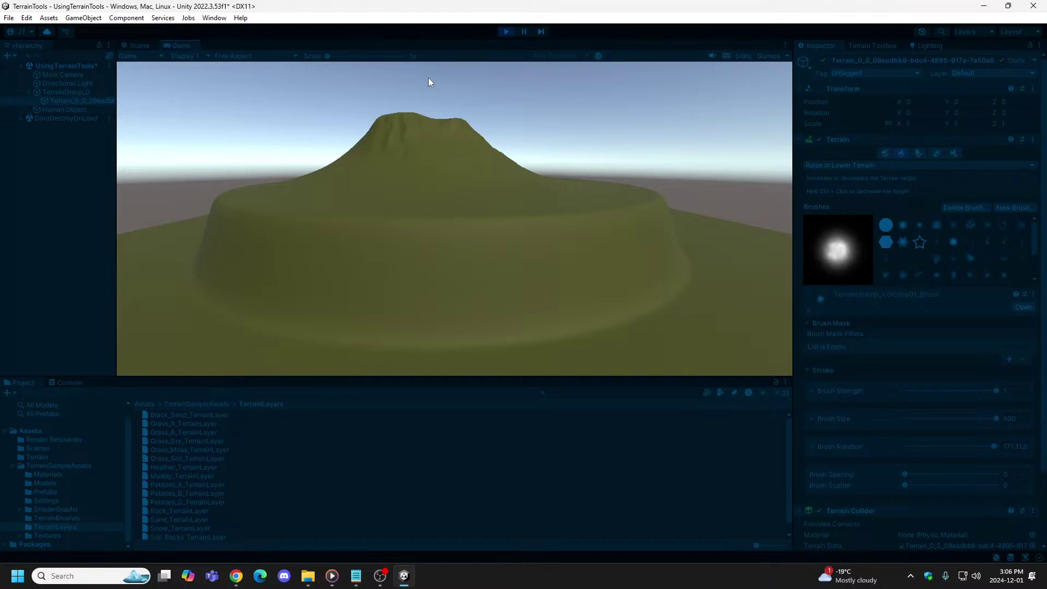
click(506, 33)
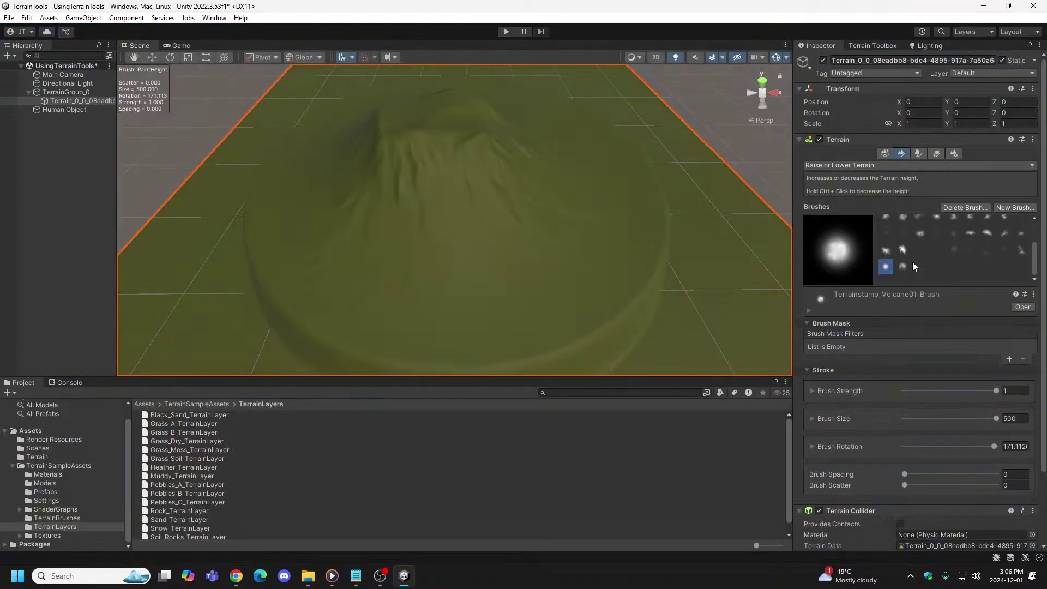
Step: Try raising a volcano at the plateau's centre with the Terrainstamp_Volcano02 brush at size 500, and check the terrain in play mode
click(904, 267)
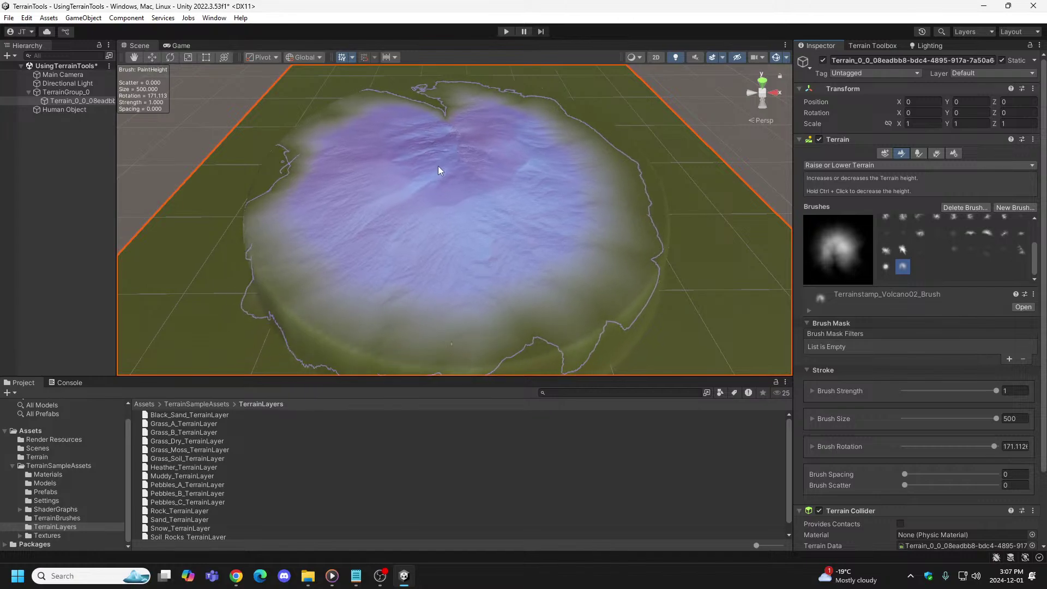
click(438, 167)
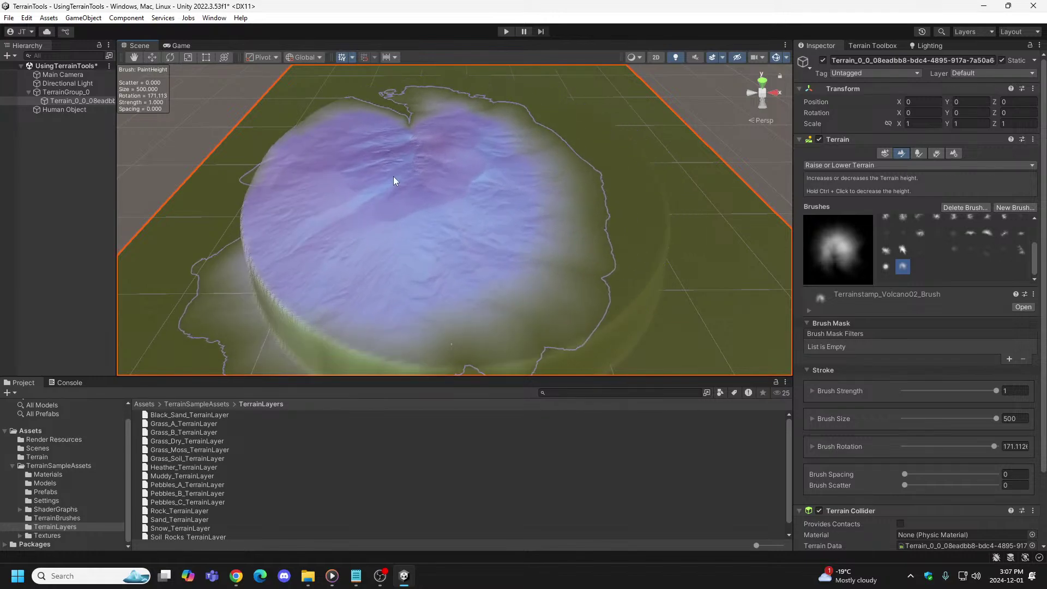
click(506, 31)
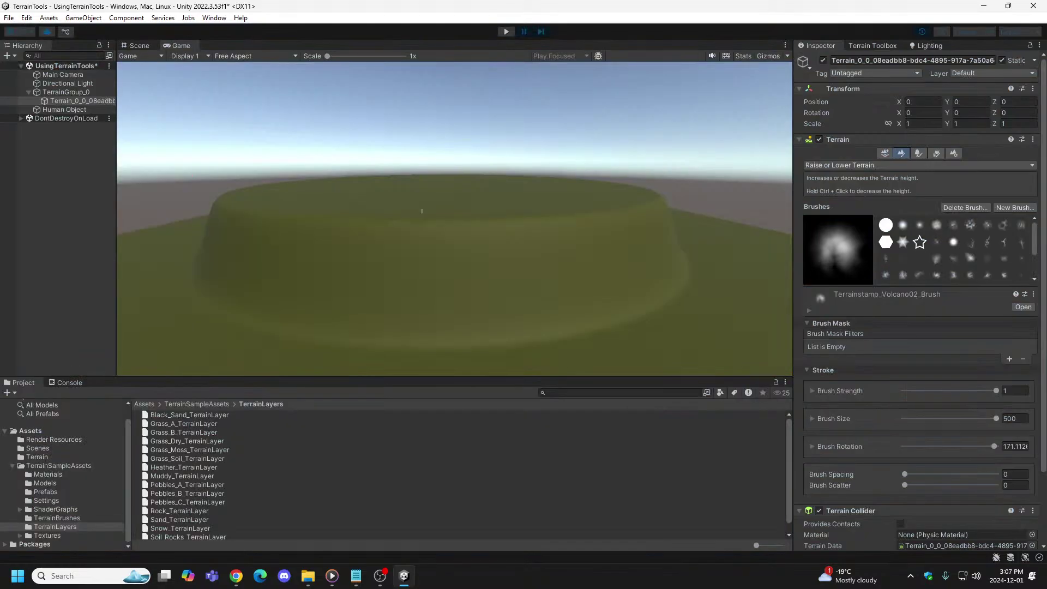
click(507, 31)
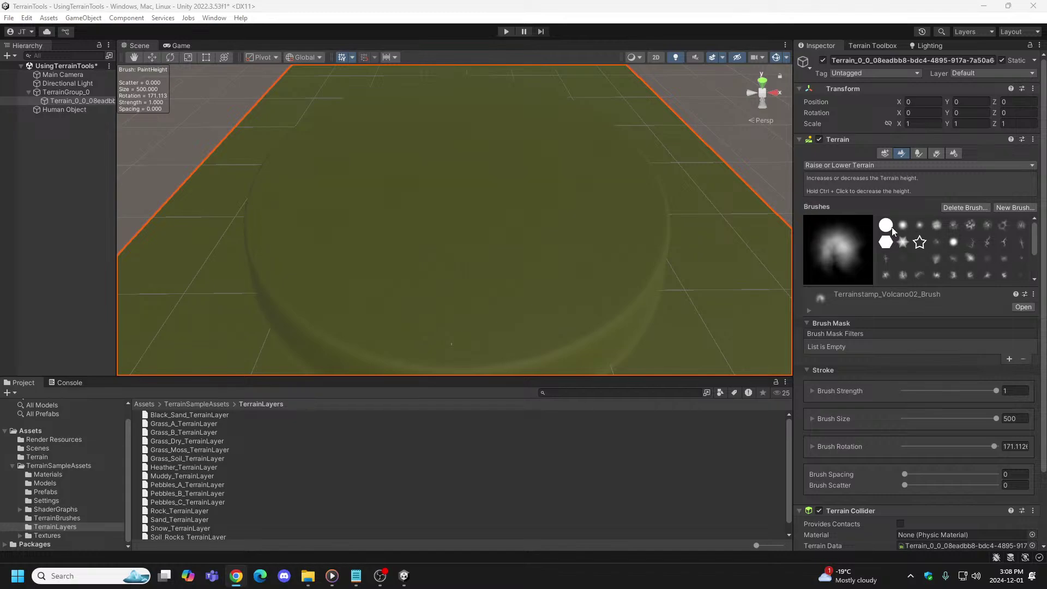
Step: Switch to the tighter soft round brush and reduce its strength to about 0.059 and its size to about 34
click(920, 224)
drag(995, 384, 879, 388)
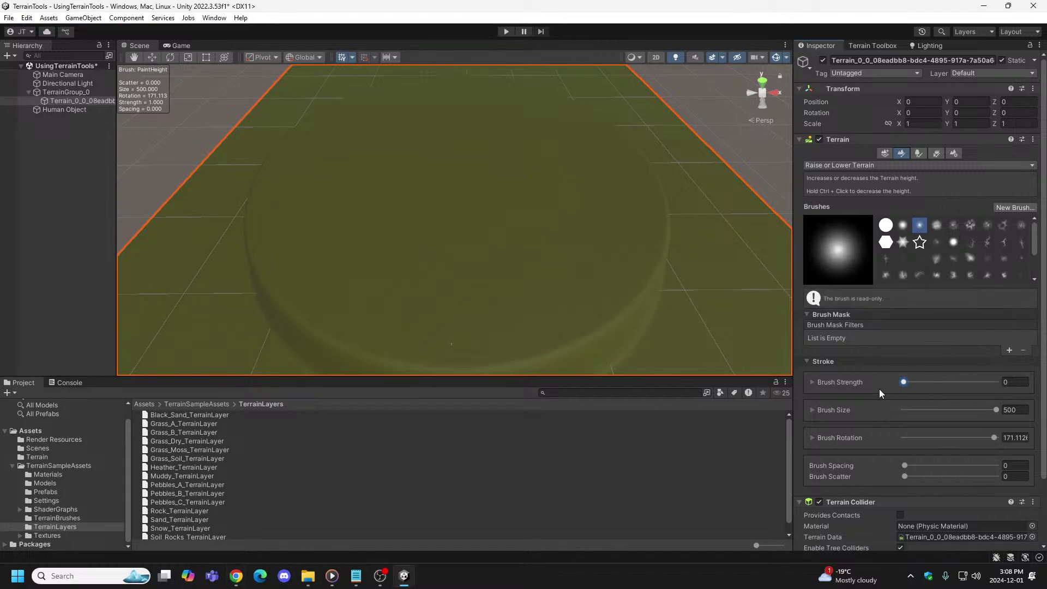
mouse_move(996, 410)
mouse_down()
mouse_move(896, 410)
mouse_move(908, 383)
mouse_up()
click(48, 18)
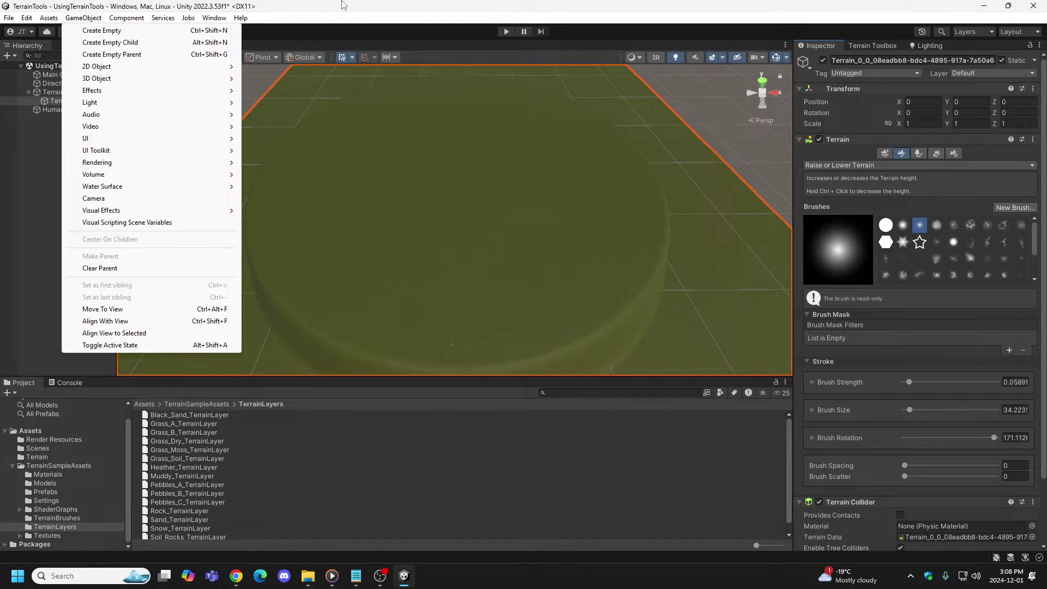
click(291, 29)
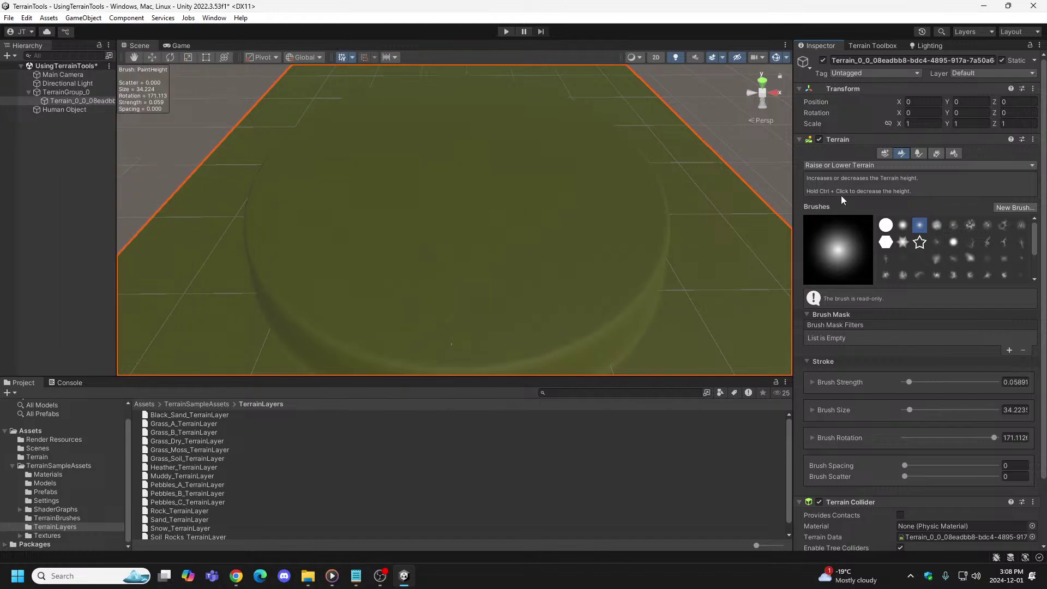
Step: Show the Terrain Toolbox's Create New Terrain settings and select the terrain tile under TerrainGroup_0
click(862, 47)
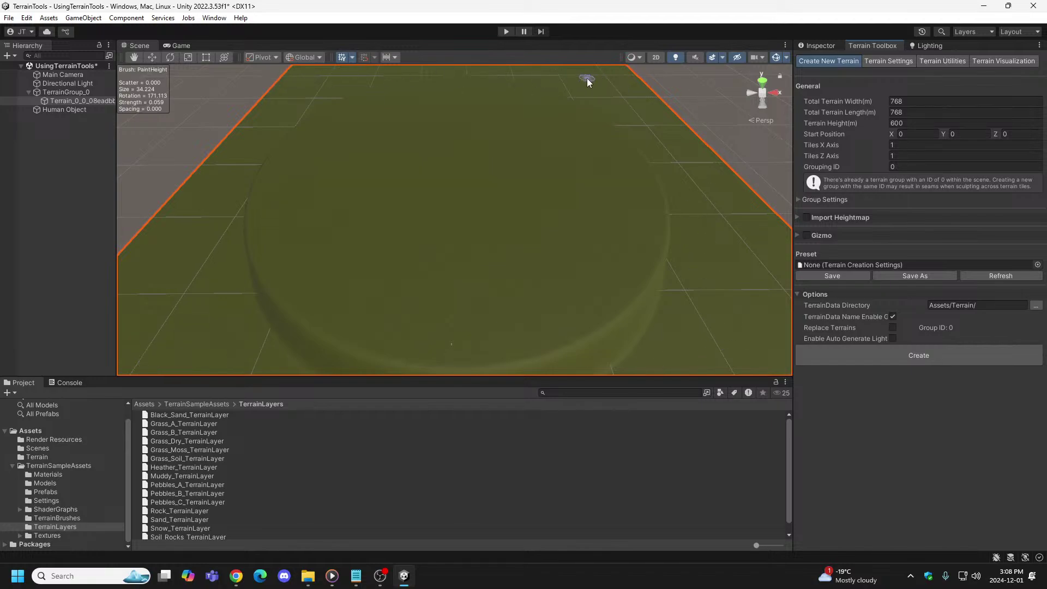
click(71, 102)
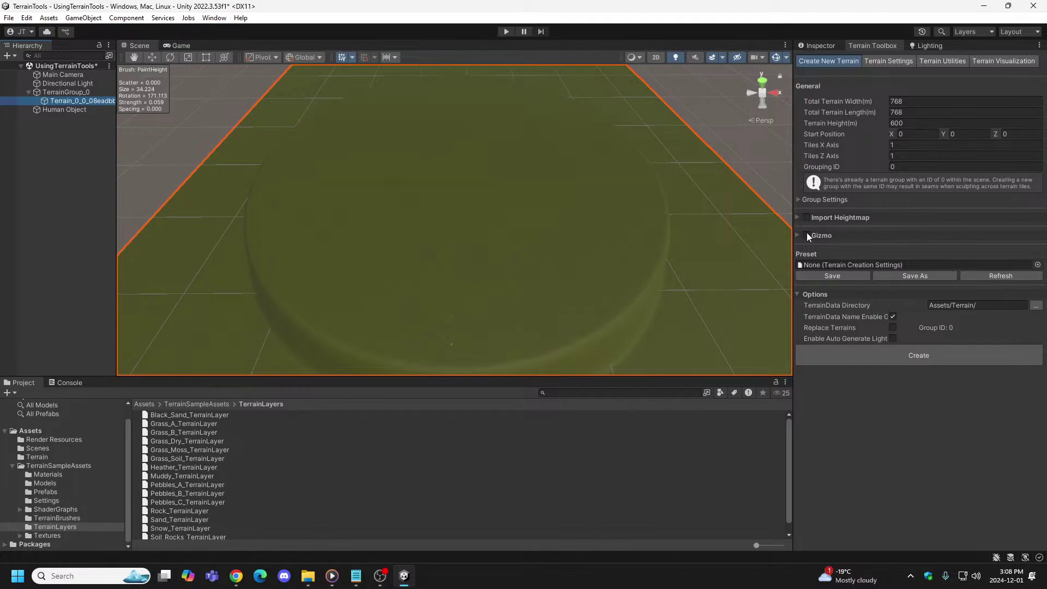